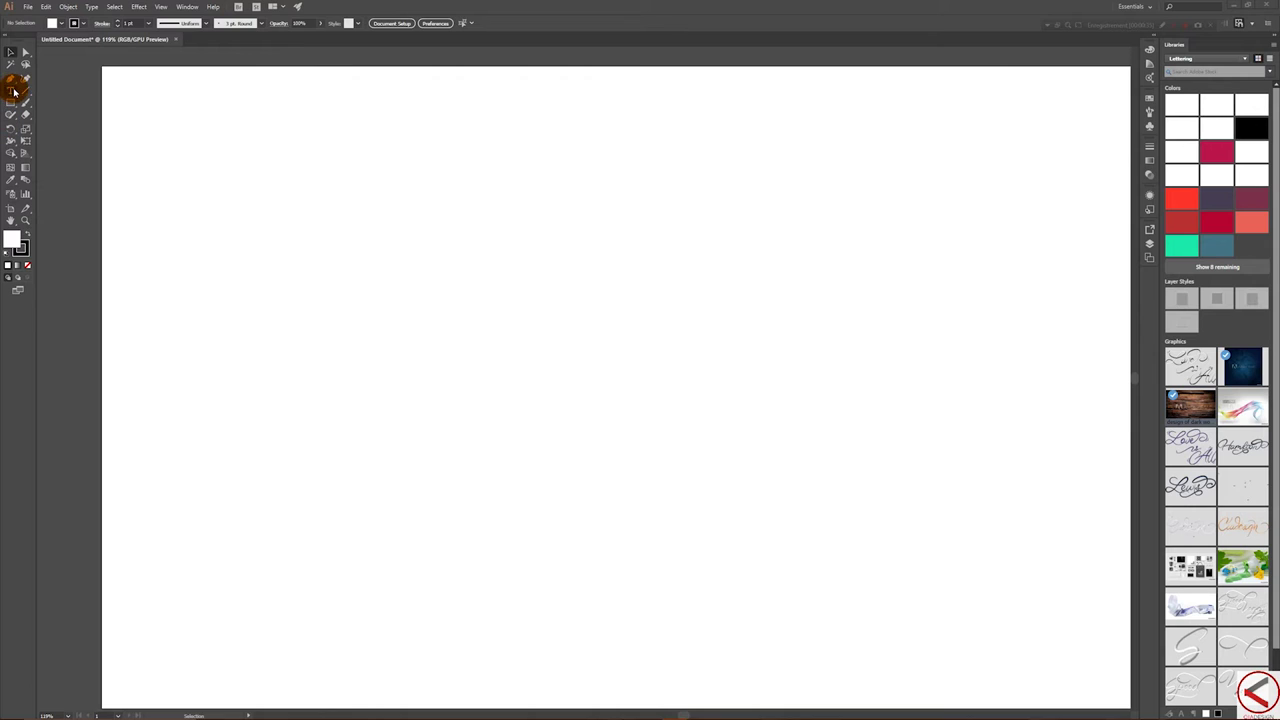
# - Type a capital A on the artboard and enlarge it to 224 pt
pyautogui.click(12, 91)
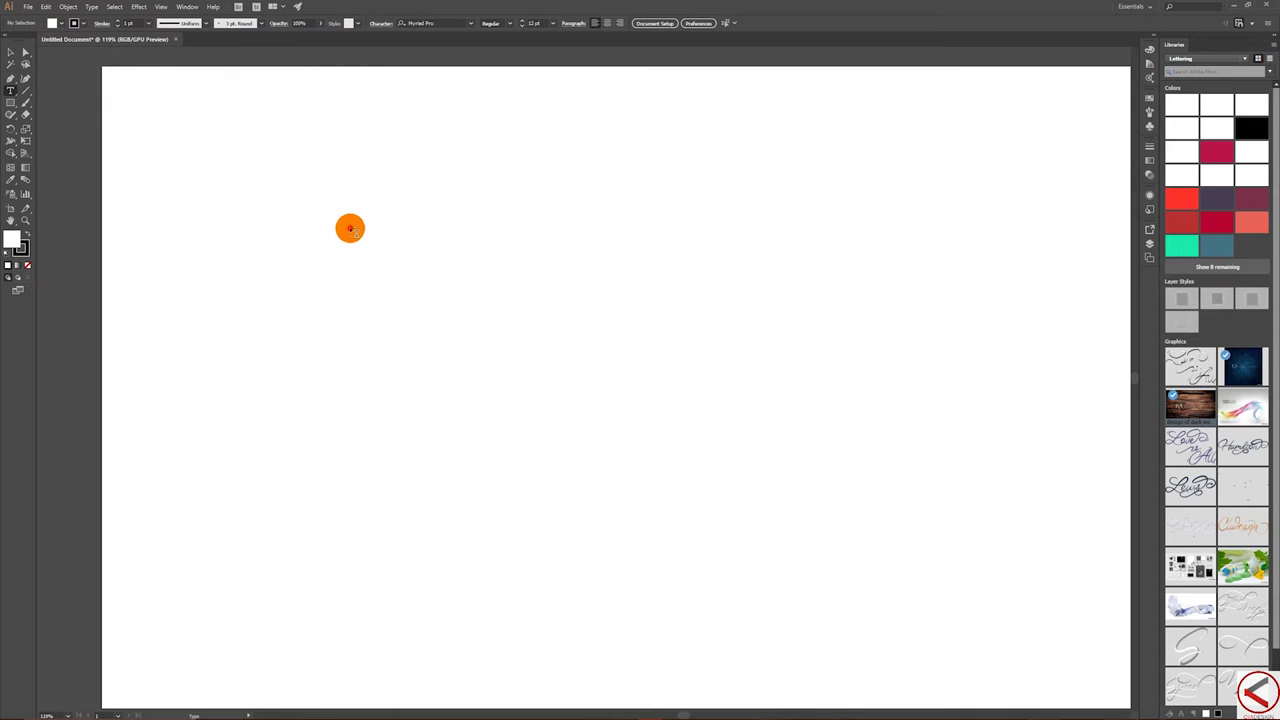
pyautogui.click(350, 229)
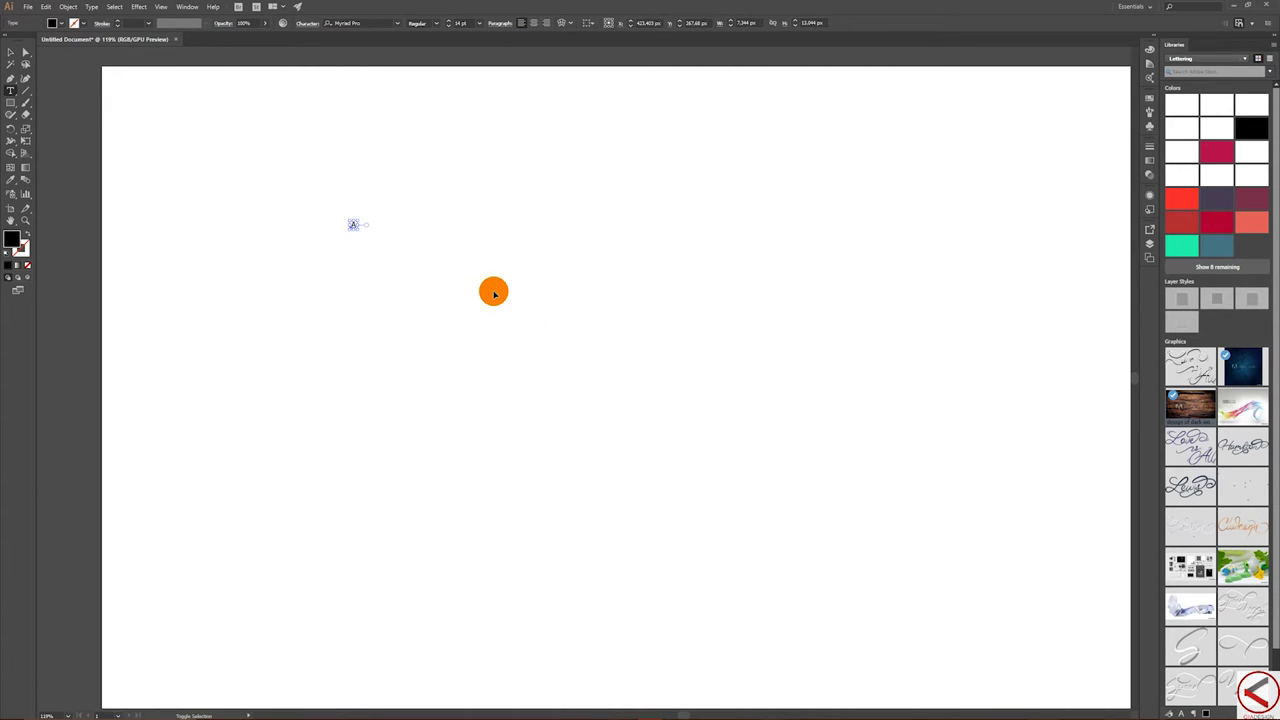
pyautogui.hotkey('ctrl', 'shift', '.')
pyautogui.hotkey('ctrl', 'shift', '.')
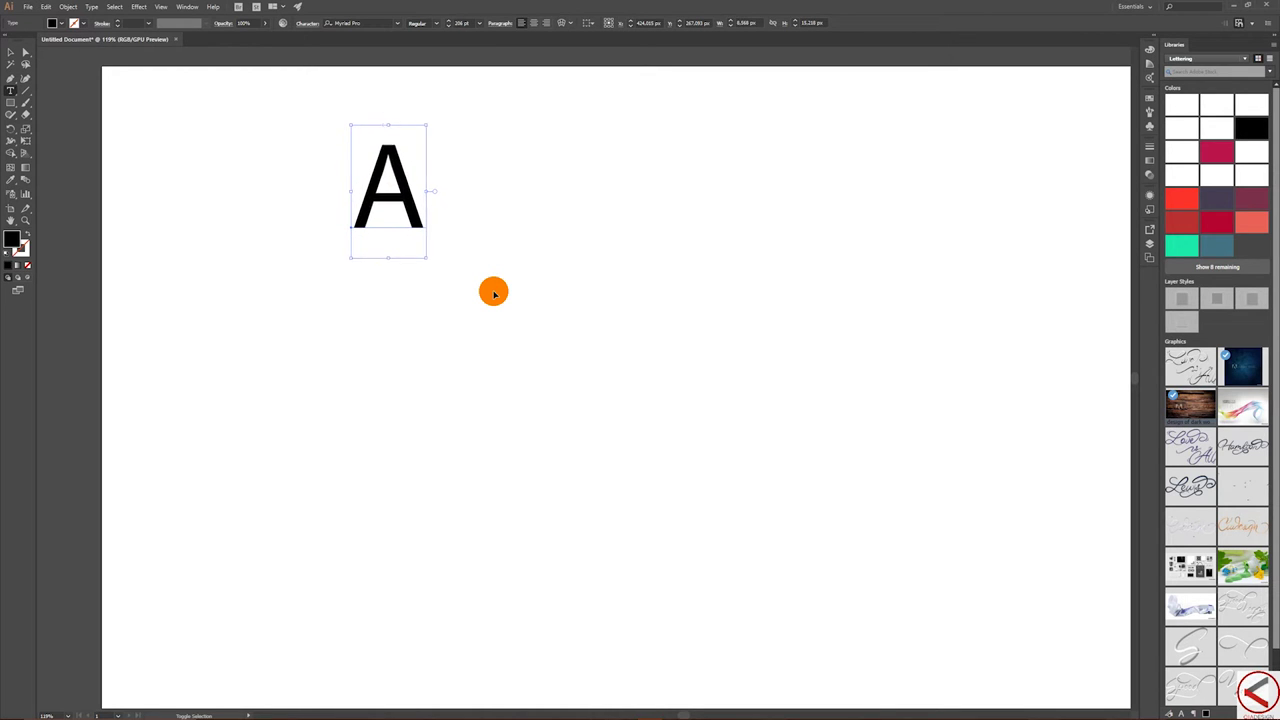
pyautogui.press('Escape')
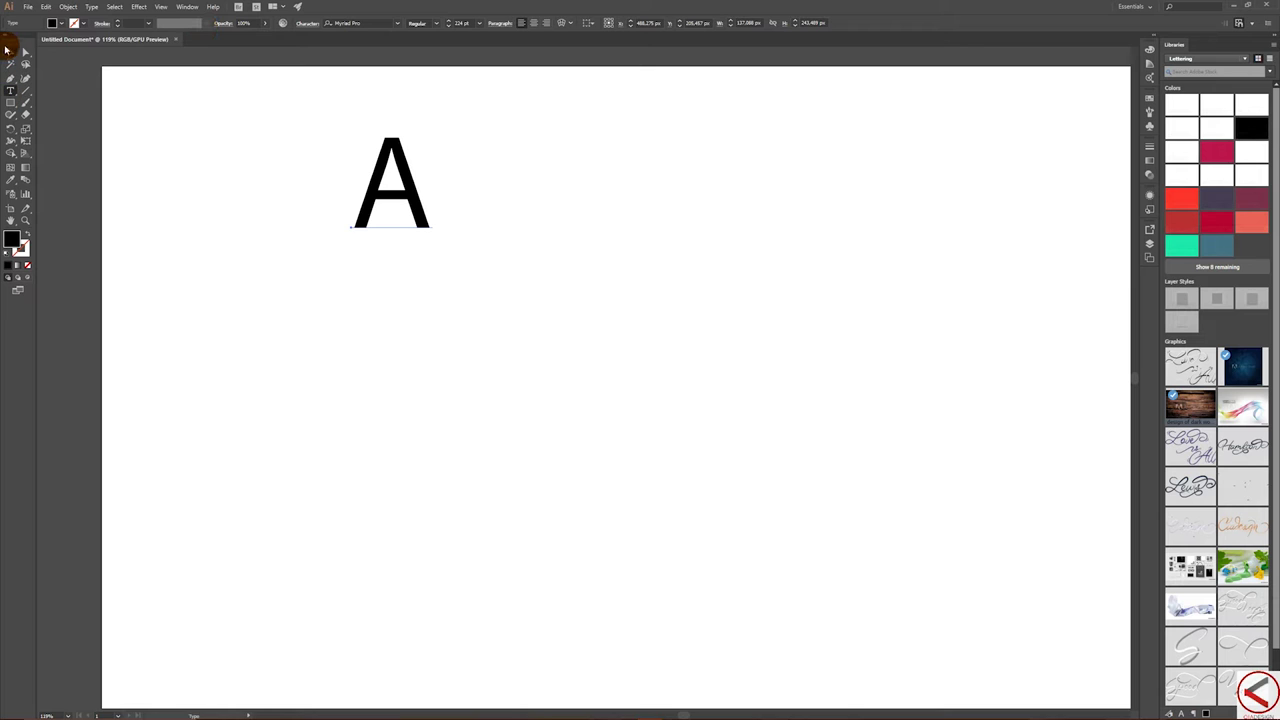
# - Set the A in the Al Fresco script font
pyautogui.click(10, 52)
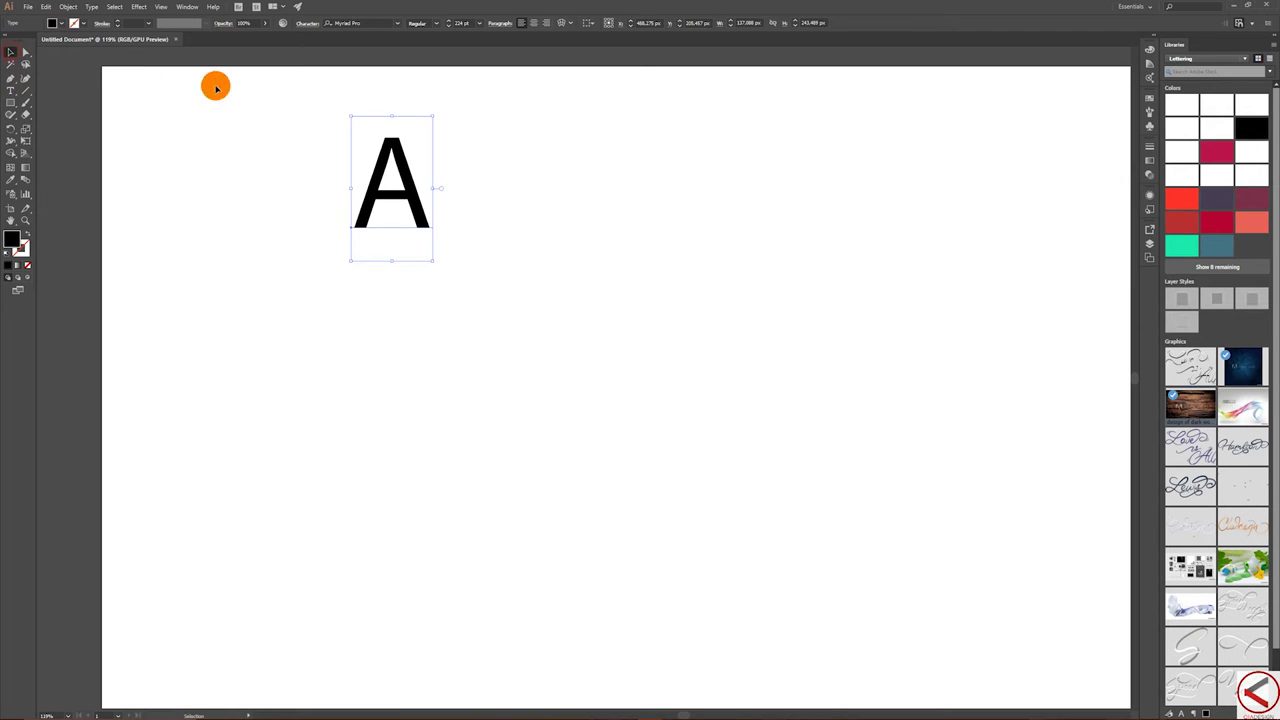
pyautogui.click(395, 26)
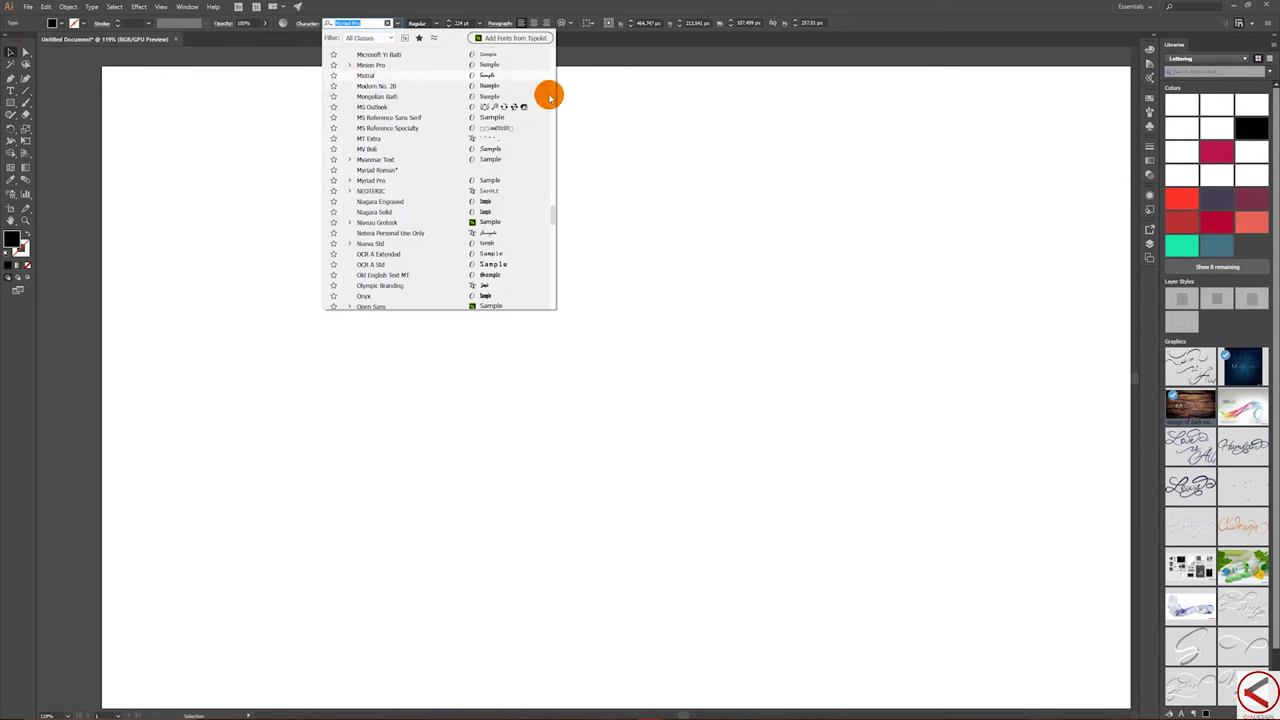
pyautogui.moveTo(553, 217); pyautogui.dragTo(529, 34)
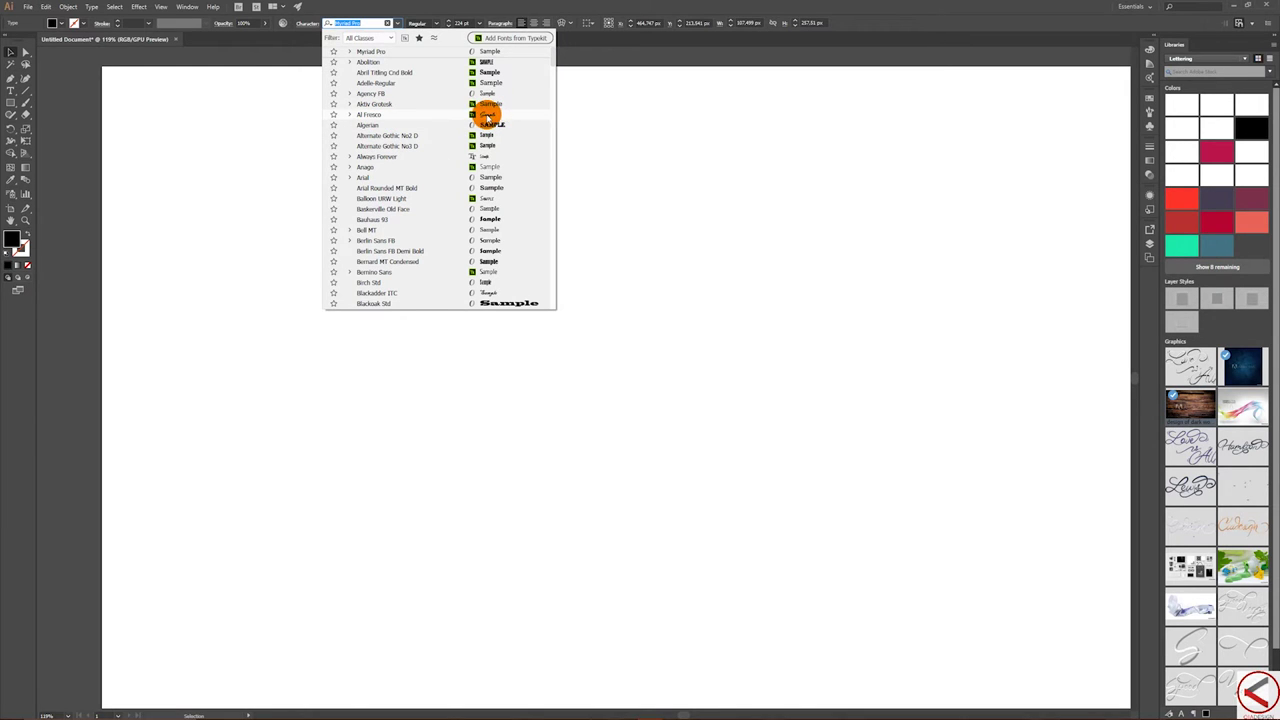
pyautogui.click(490, 114)
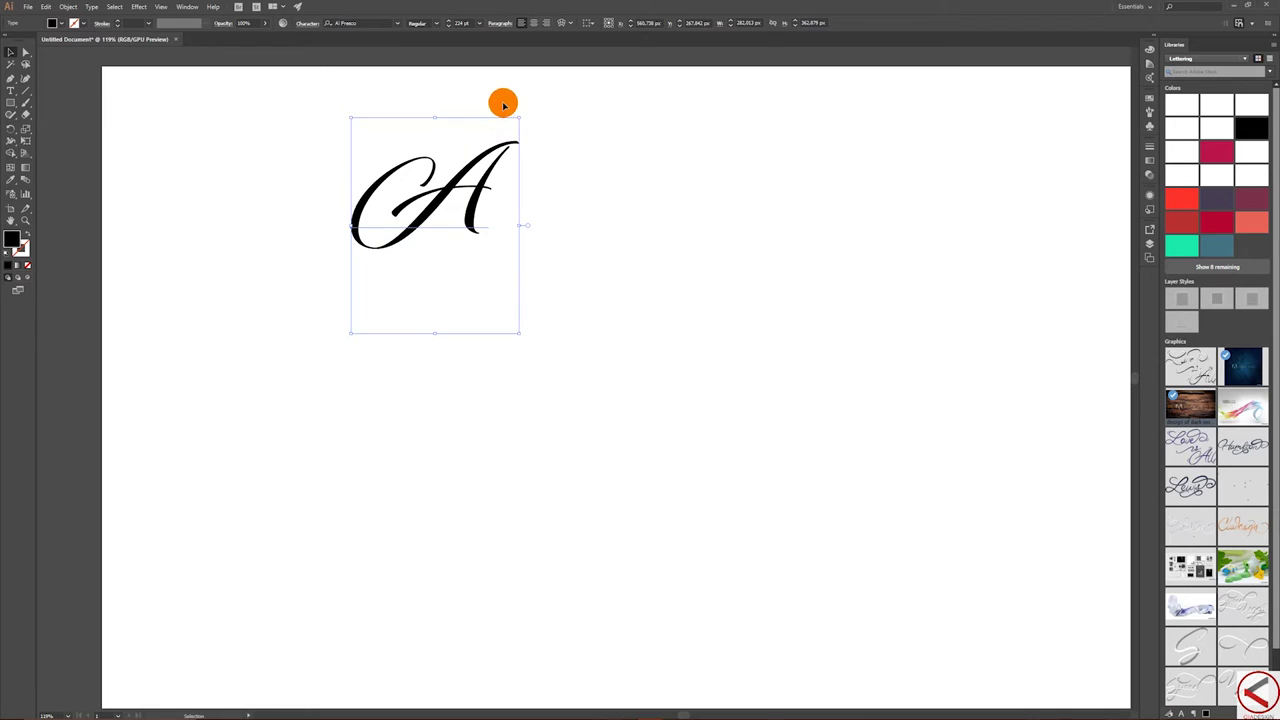
pyautogui.doubleClick(388, 150)
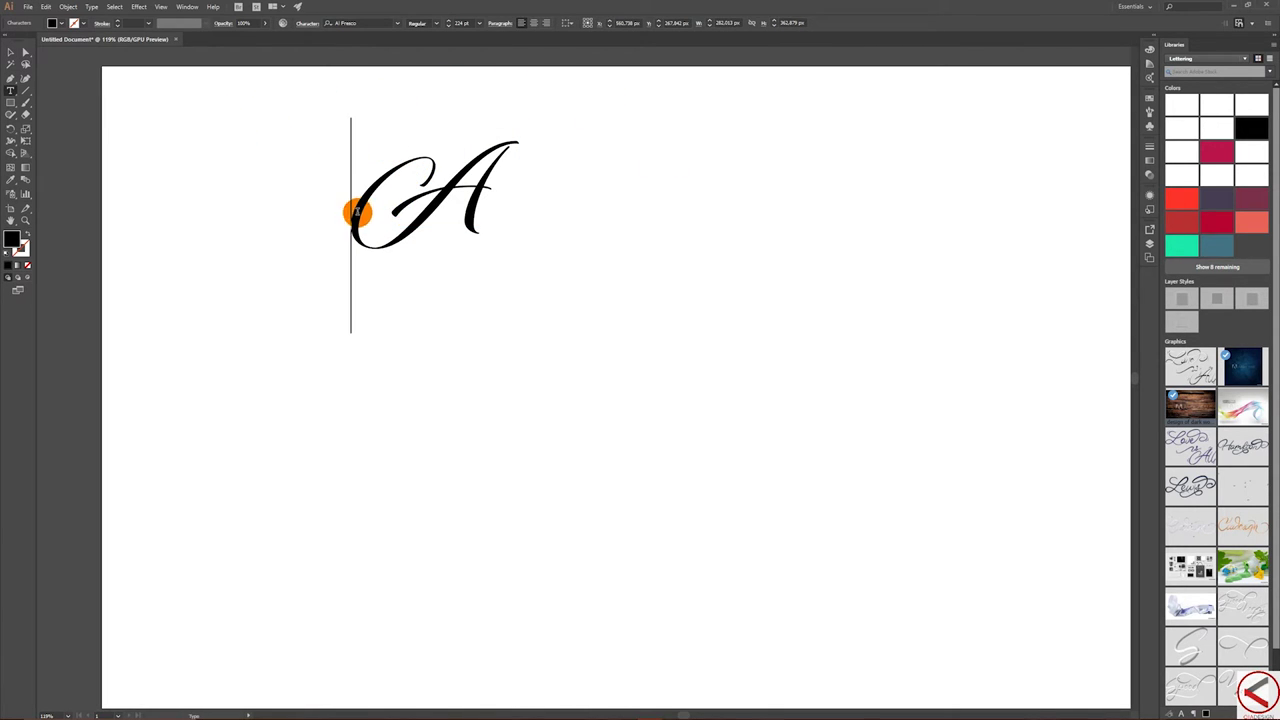
pyautogui.moveTo(351, 219); pyautogui.dragTo(512, 208)
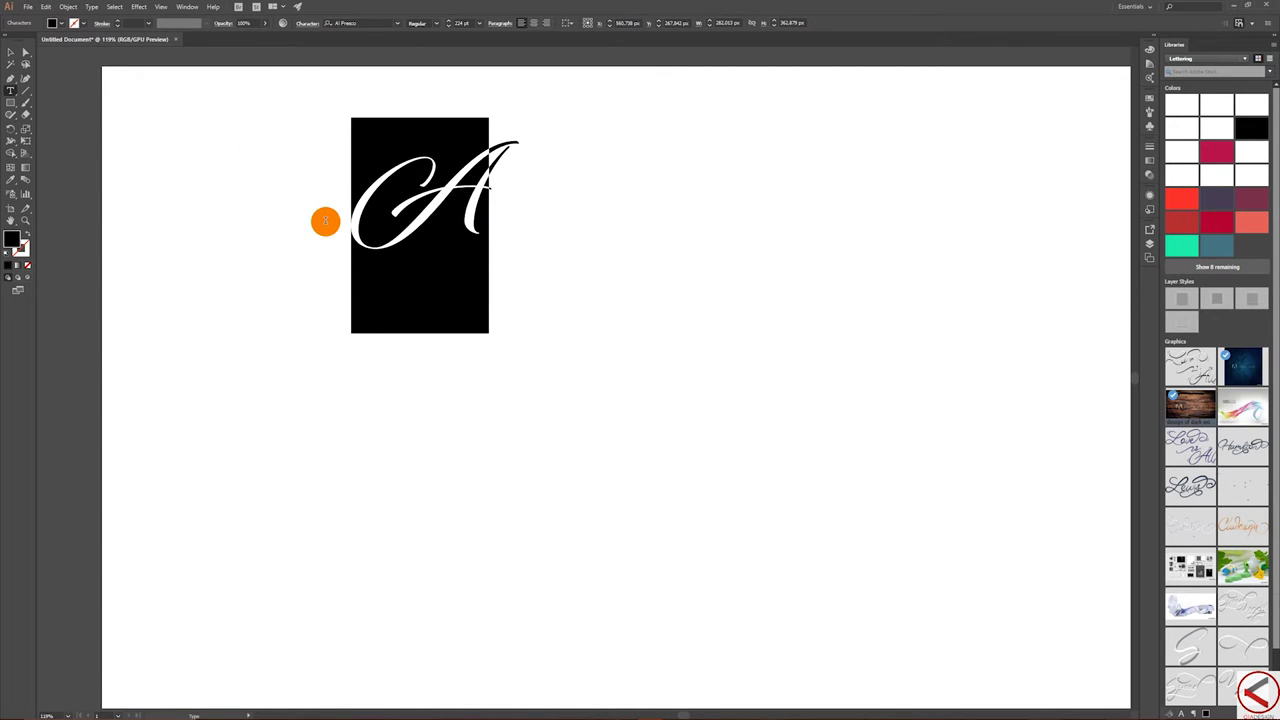
pyautogui.click(9, 53)
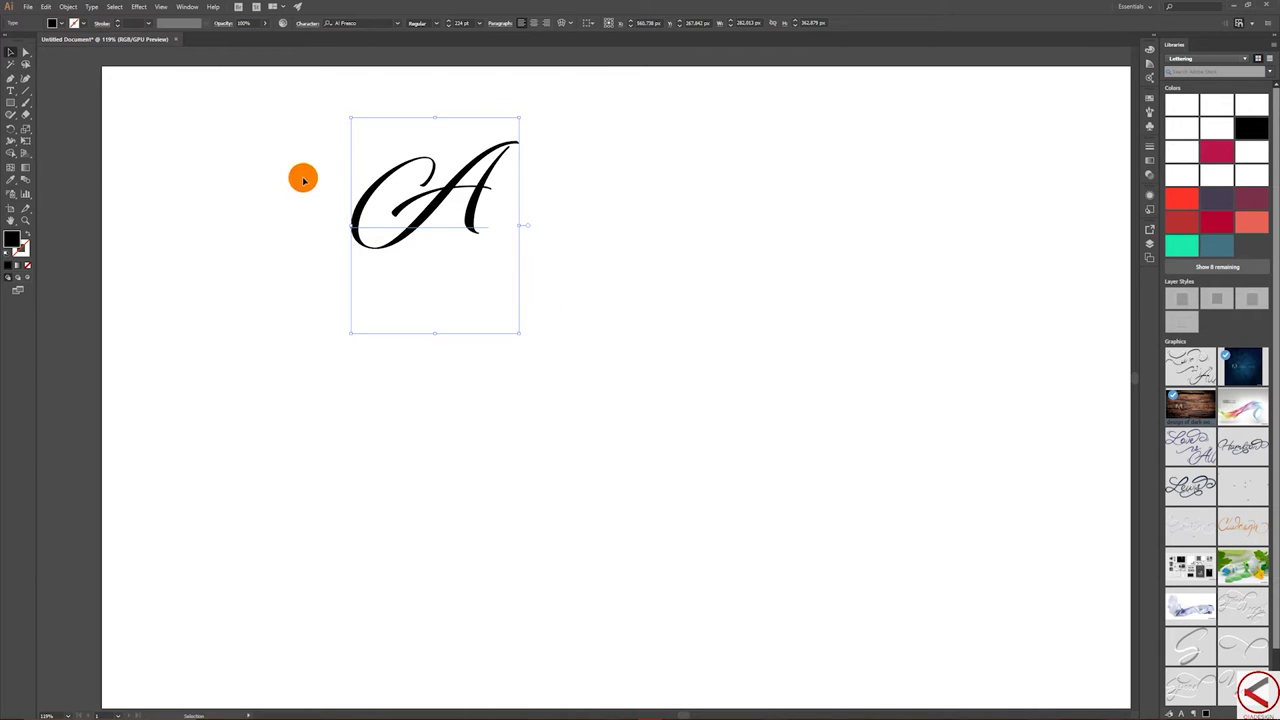
pyautogui.moveTo(478, 197); pyautogui.dragTo(481, 198)
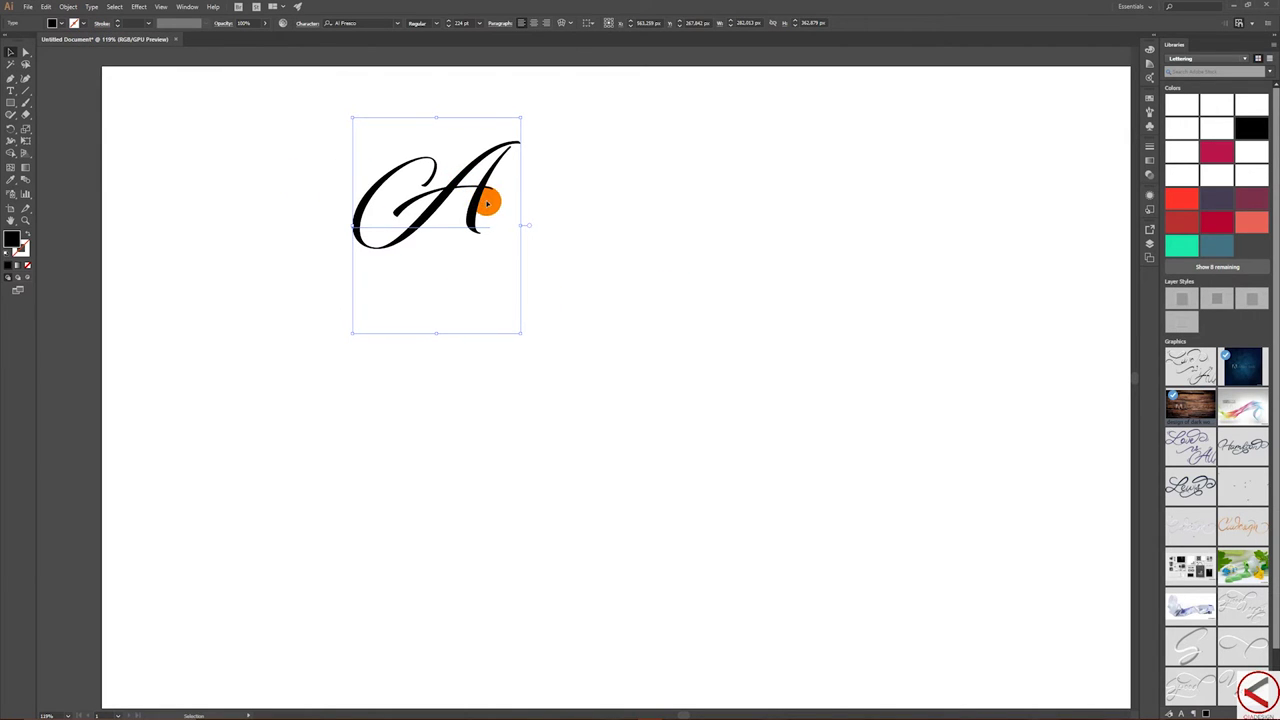
pyautogui.click(11, 91)
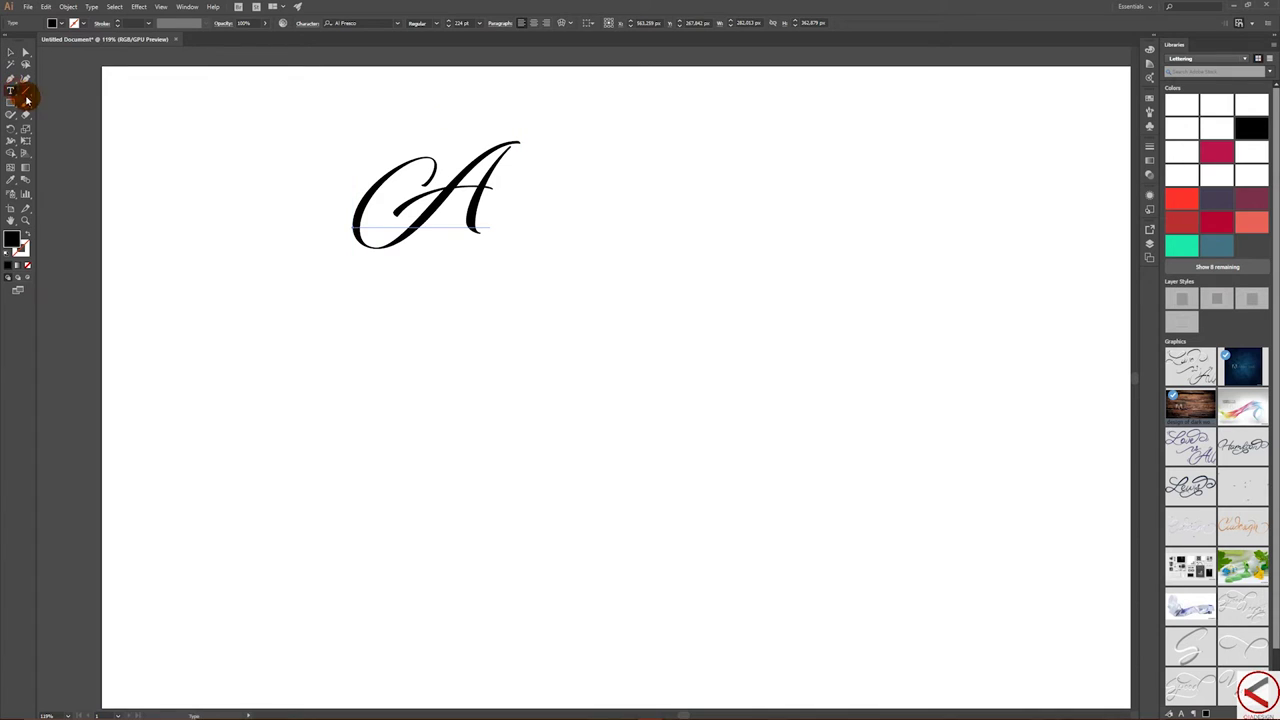
pyautogui.moveTo(360, 207); pyautogui.dragTo(500, 218)
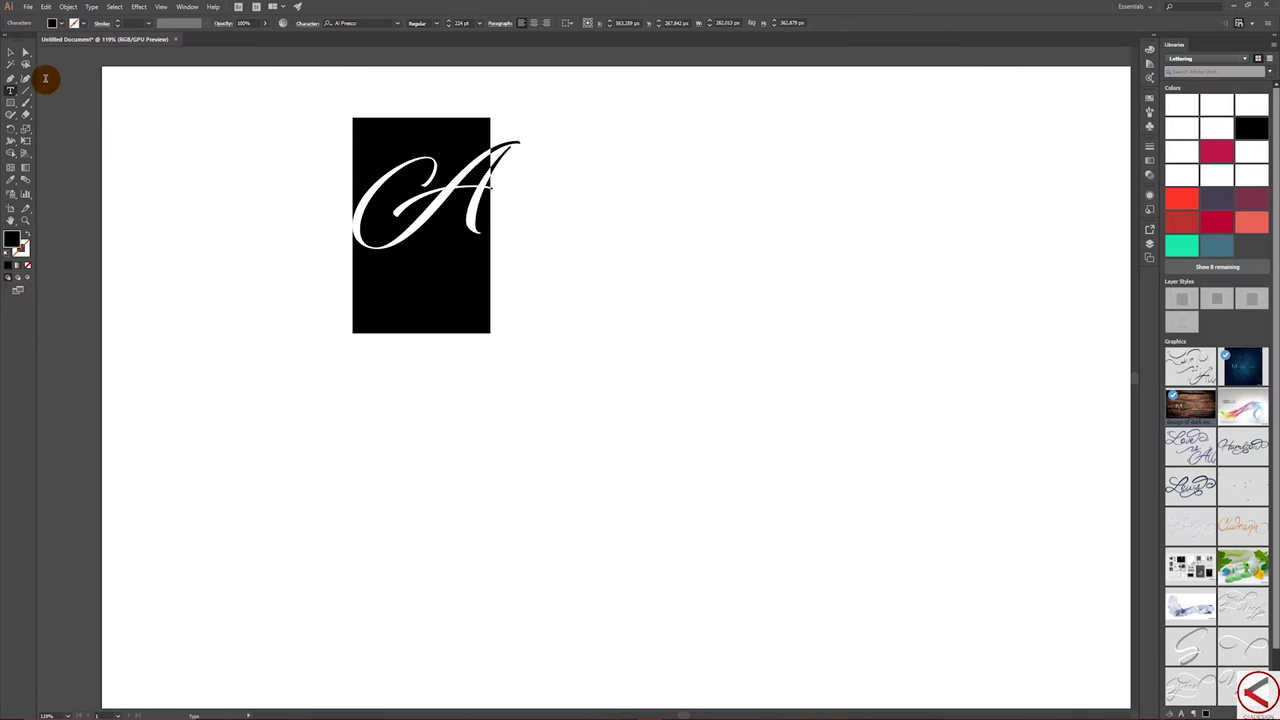
pyautogui.click(9, 50)
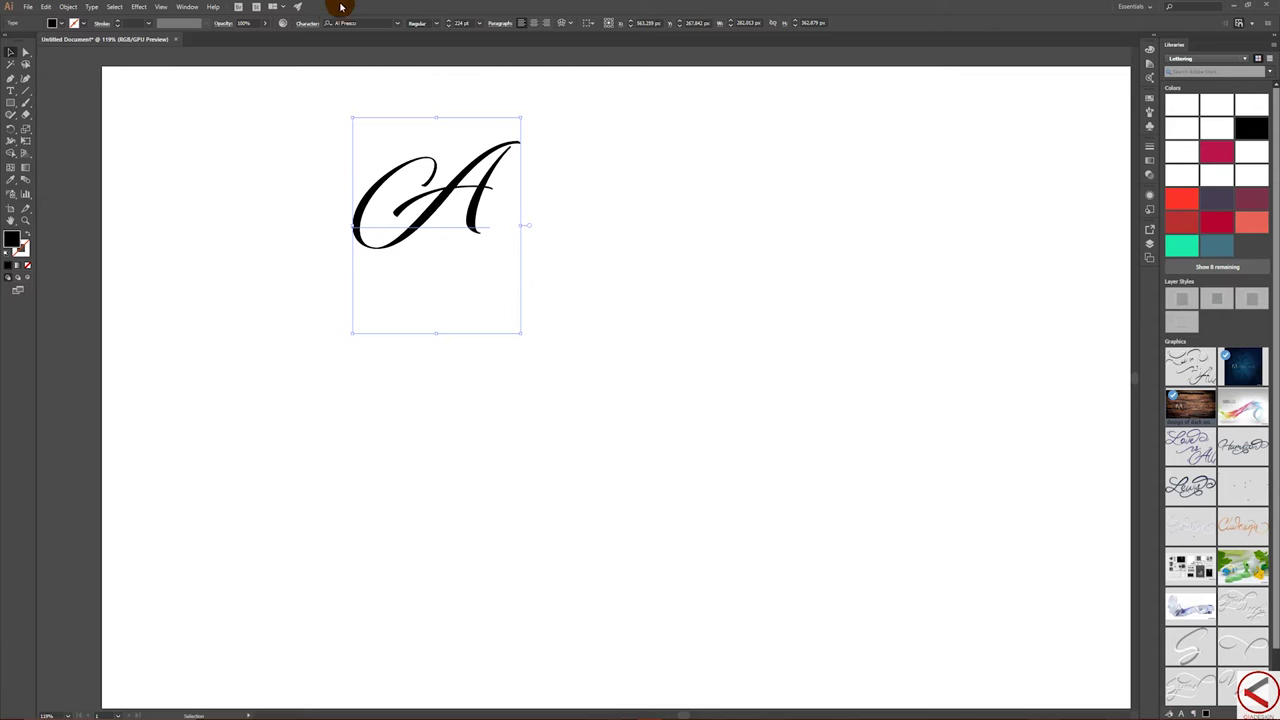
# - Float the Layers panel and scale the A to about twice its size
pyautogui.click(182, 7)
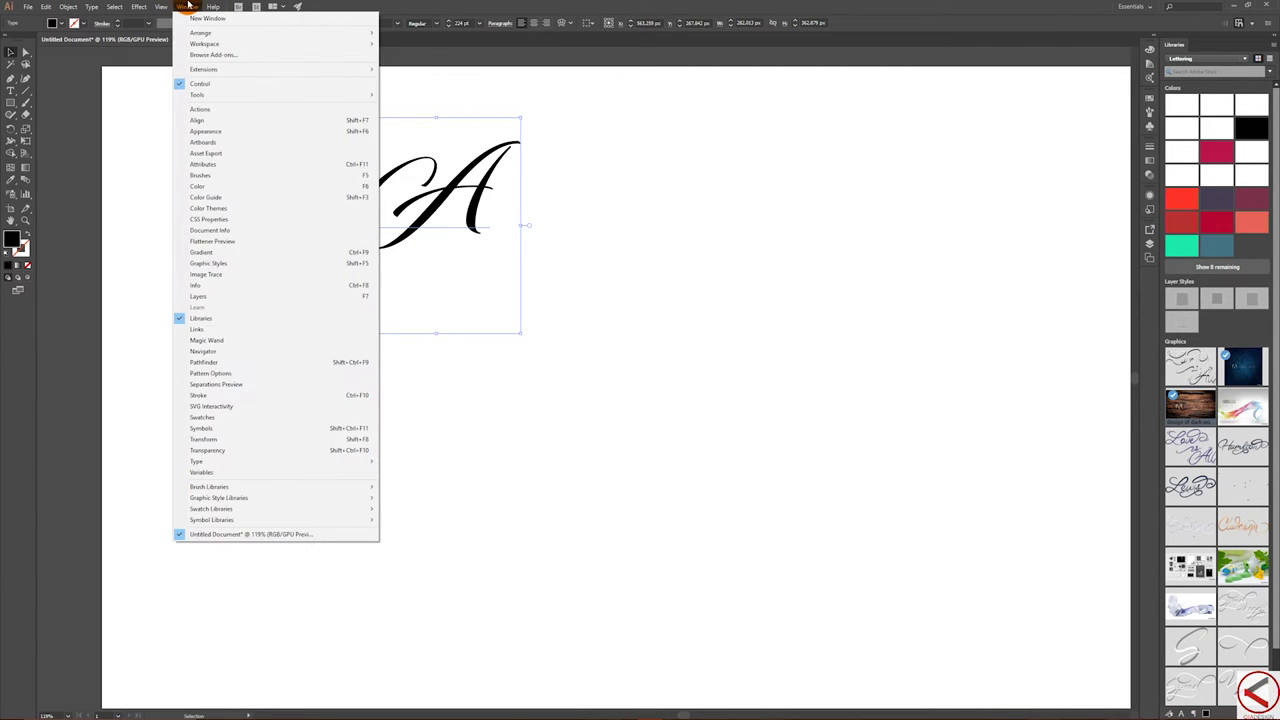
pyautogui.click(232, 295)
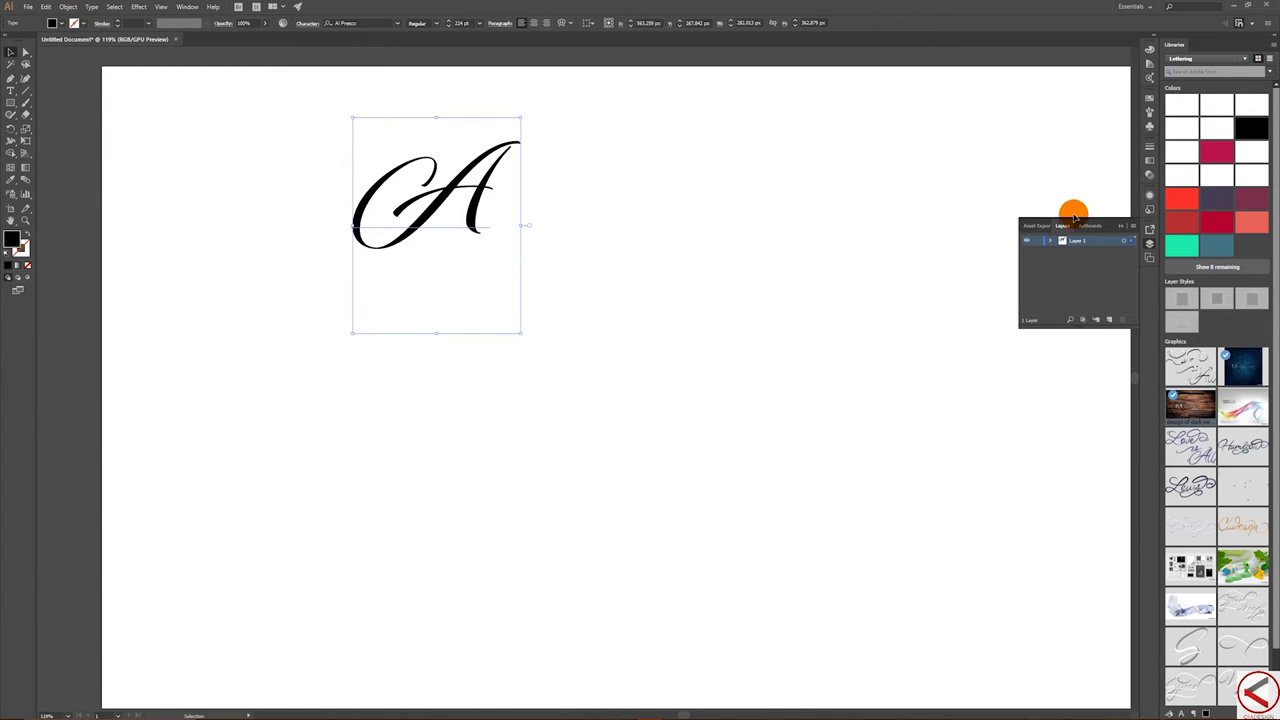
pyautogui.moveTo(1064, 228); pyautogui.dragTo(680, 104)
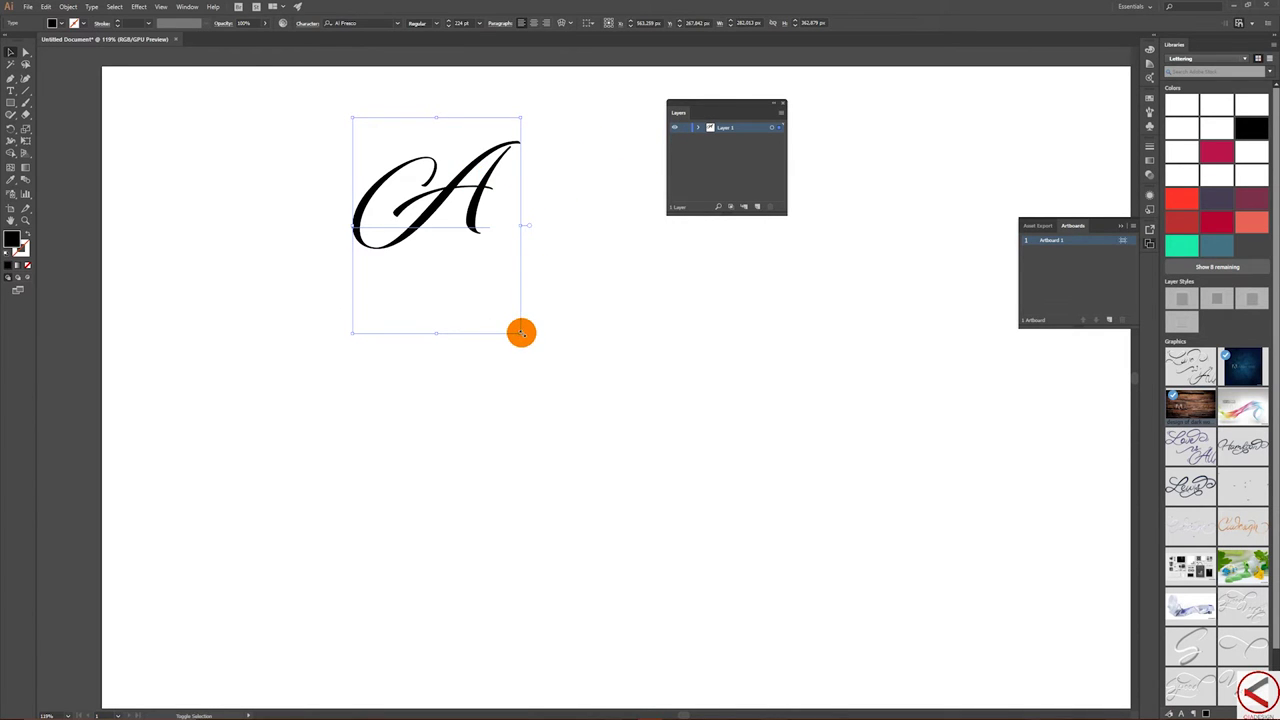
pyautogui.moveTo(519, 334); pyautogui.dragTo(700, 530)
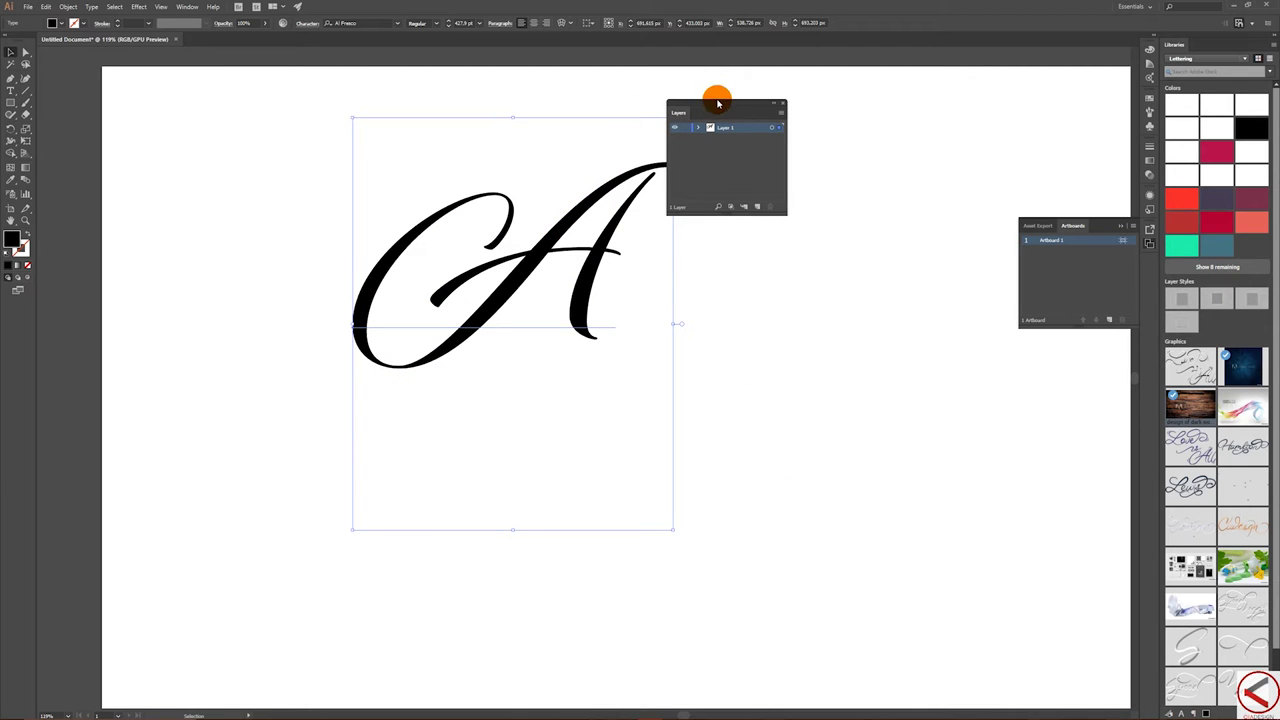
# - Lock Layer 1 and rename Layer 2 to 'Path'
pyautogui.moveTo(734, 100); pyautogui.dragTo(832, 97)
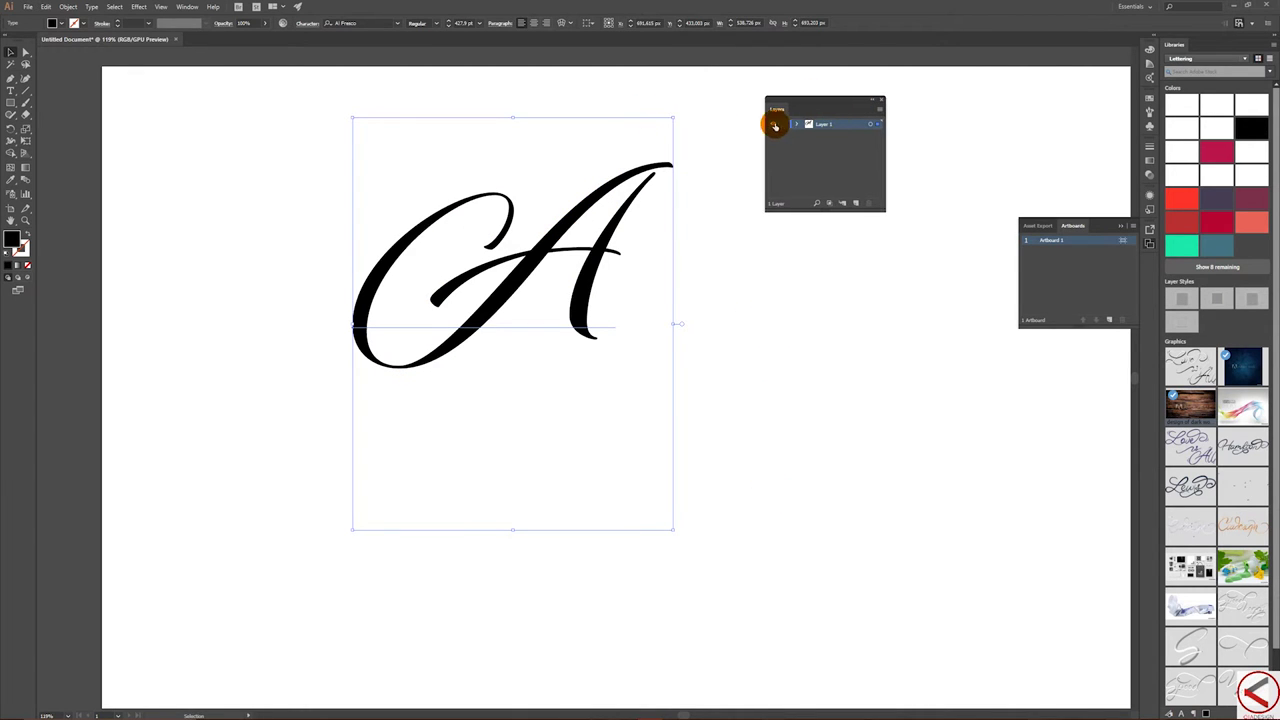
pyautogui.click(785, 125)
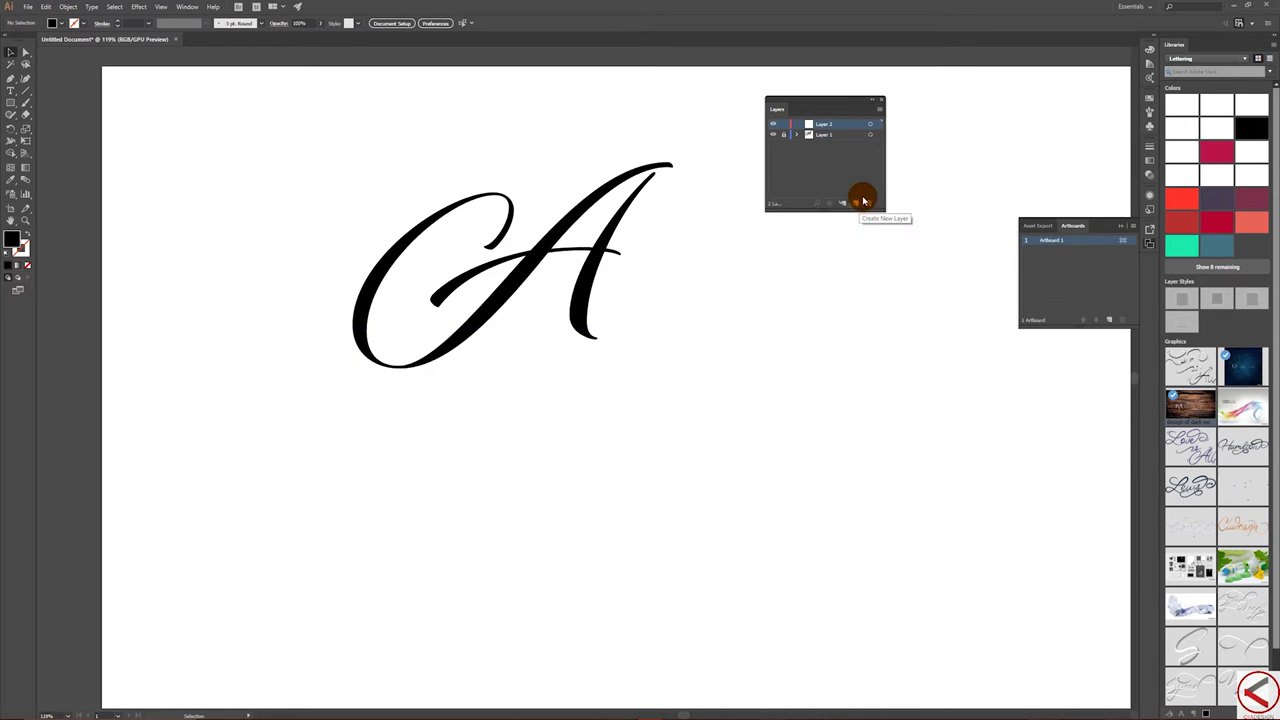
pyautogui.doubleClick(818, 128)
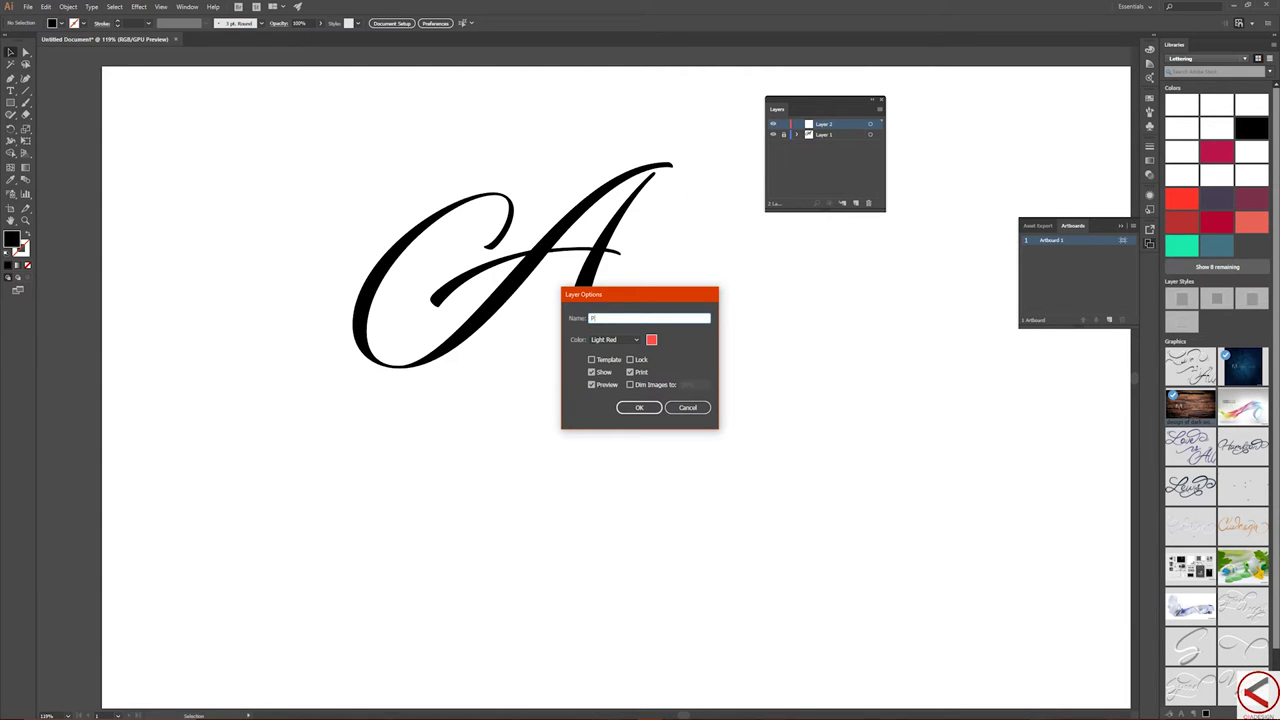
pyautogui.press('Return')
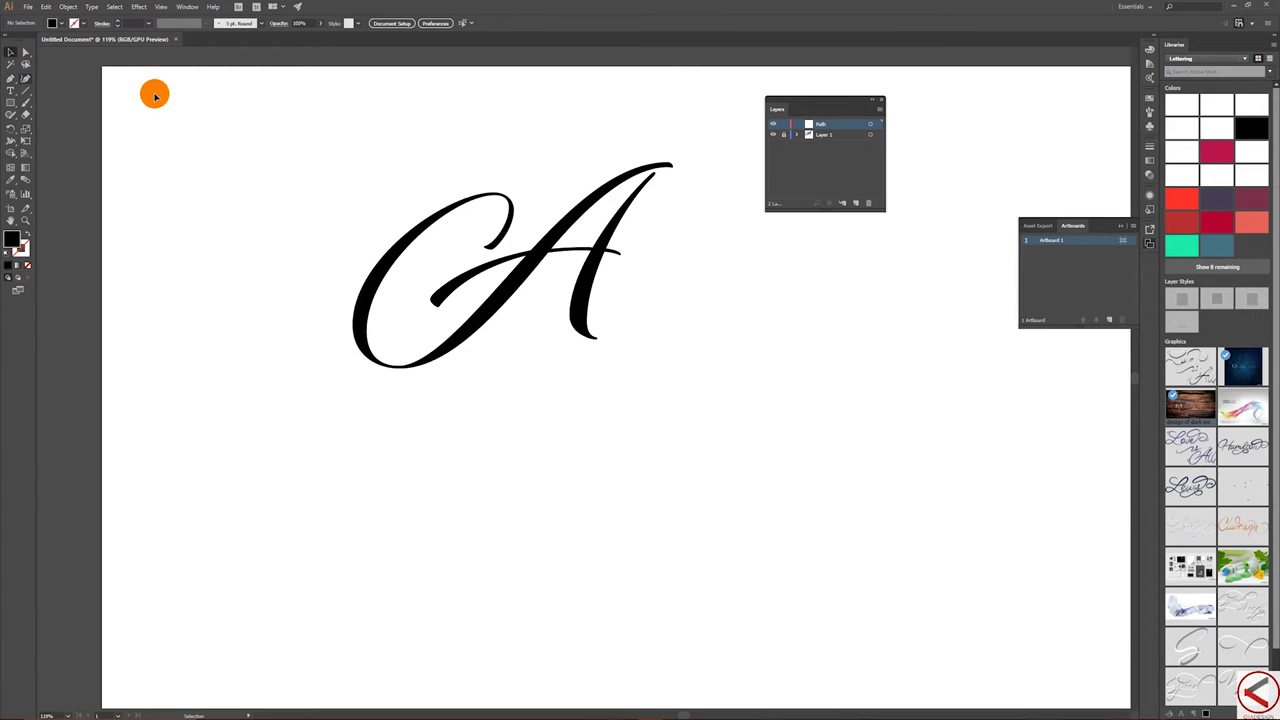
# - Trace the A's looping left stroke with curved Pen-tool anchors
pyautogui.click(10, 79)
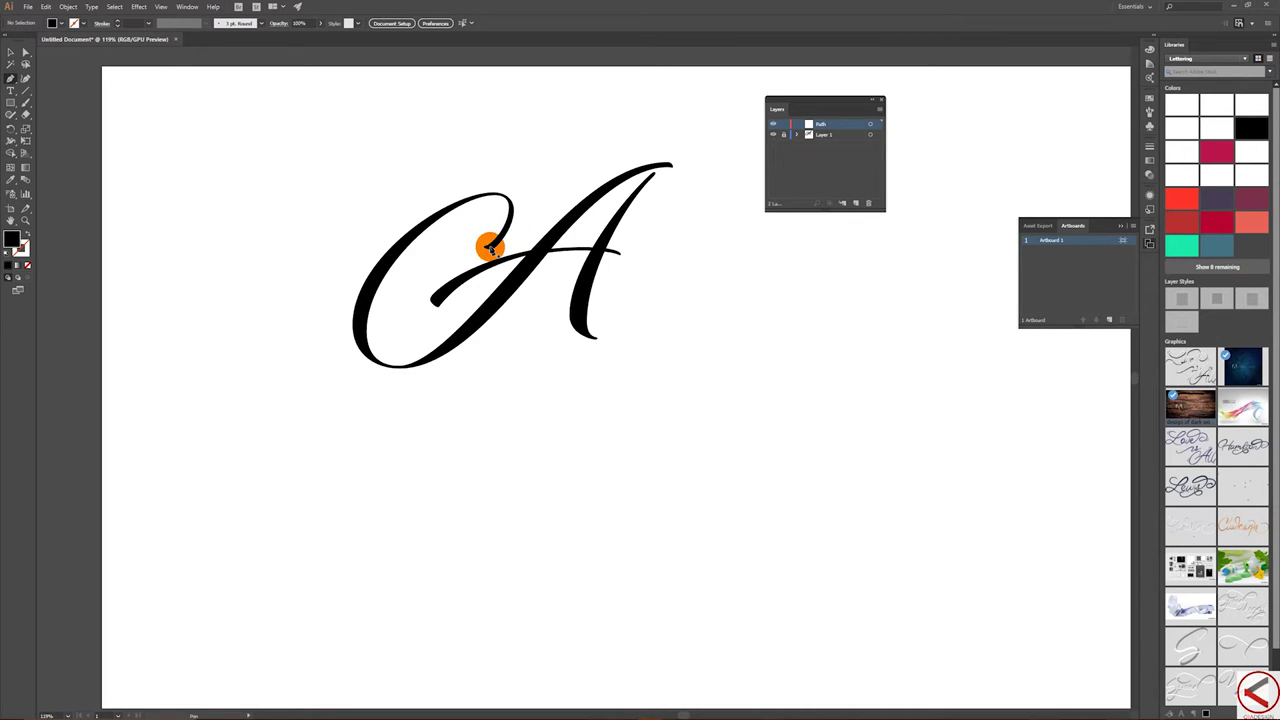
pyautogui.click(487, 249)
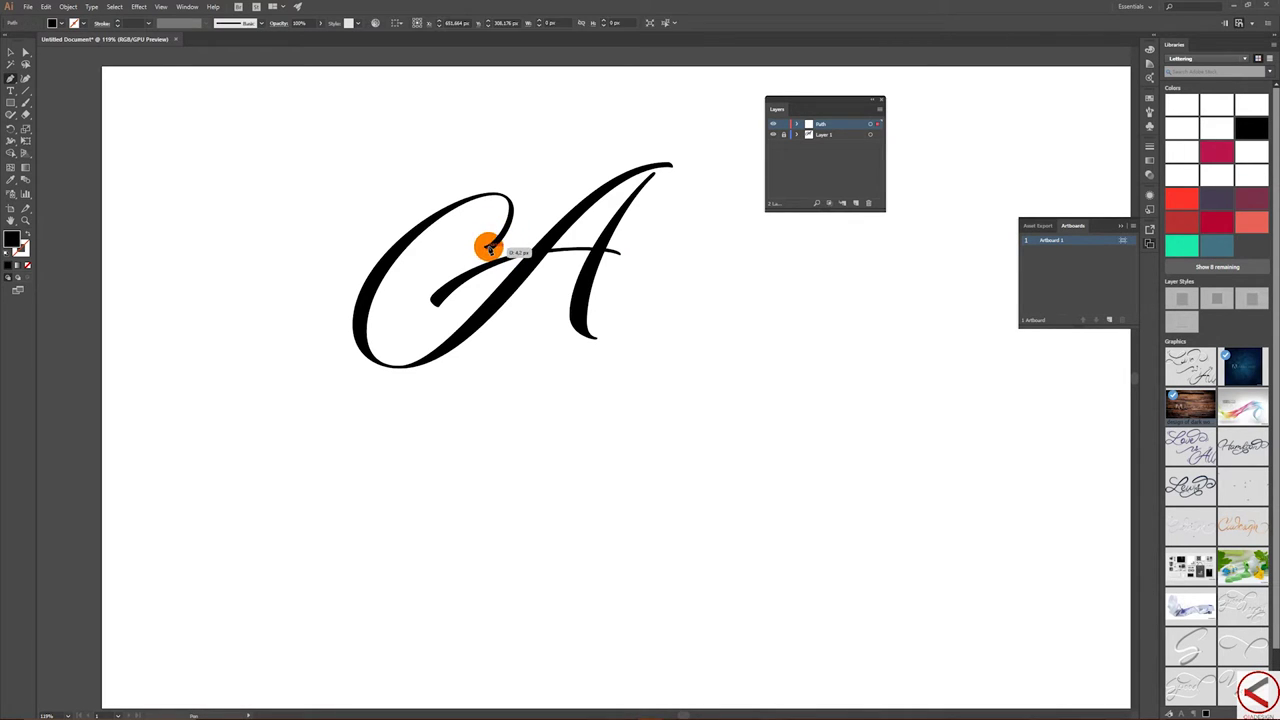
pyautogui.click(511, 199)
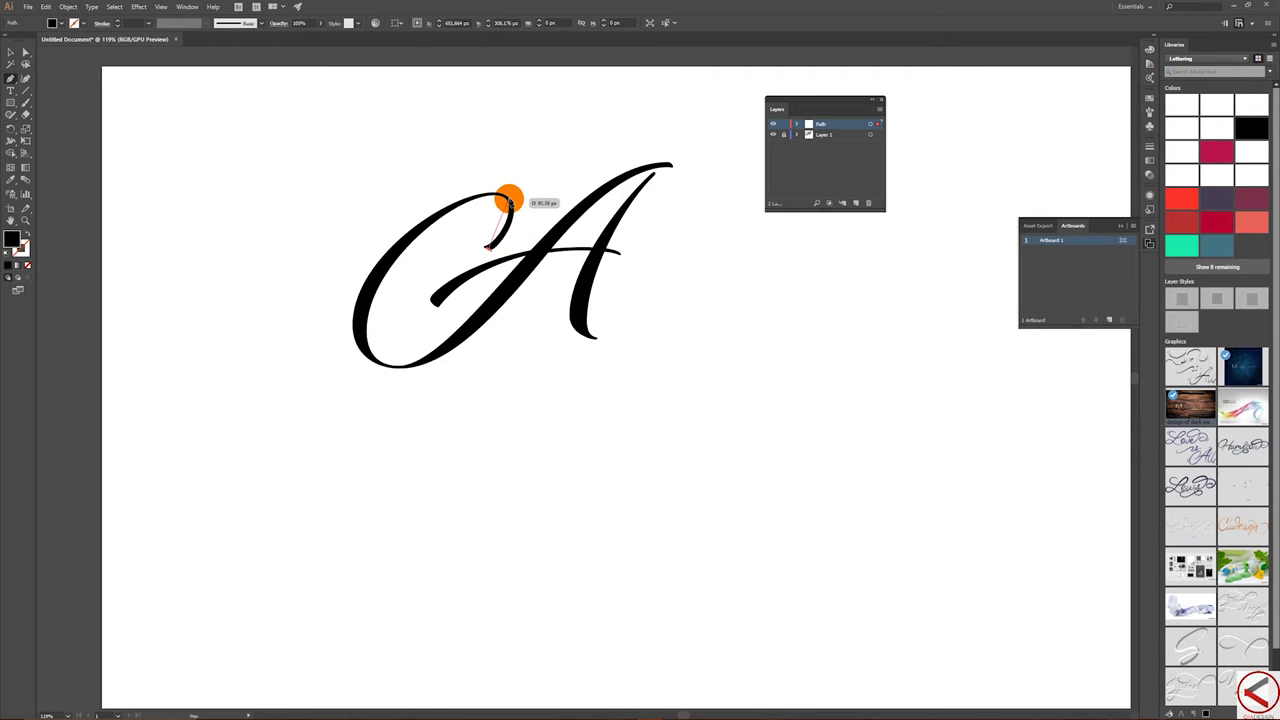
pyautogui.moveTo(509, 199); pyautogui.dragTo(493, 188)
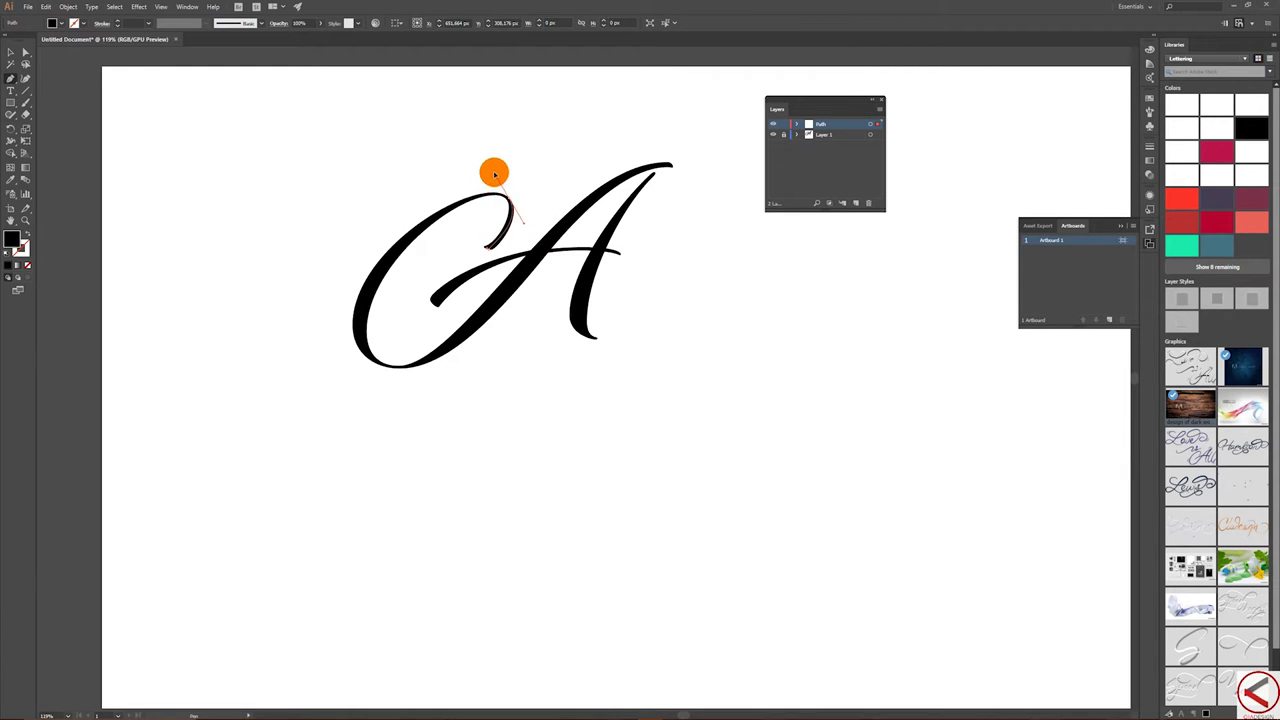
pyautogui.click(378, 280)
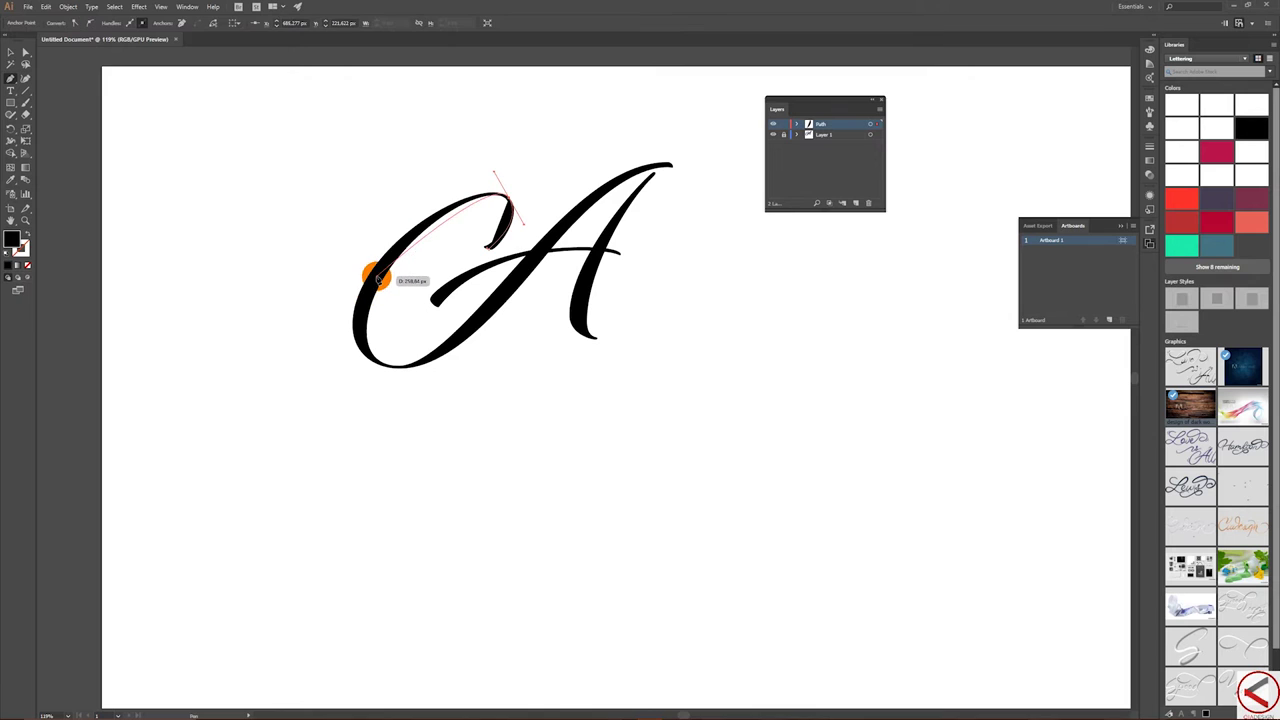
pyautogui.moveTo(376, 279)
pyautogui.mouseDown()
pyautogui.moveTo(356, 315)
pyautogui.moveTo(371, 366)
pyautogui.moveTo(418, 370)
pyautogui.moveTo(389, 354)
pyautogui.moveTo(418, 369)
pyautogui.moveTo(397, 357)
pyautogui.moveTo(443, 351)
pyautogui.moveTo(554, 277)
pyautogui.moveTo(534, 251)
pyautogui.moveTo(586, 183)
pyautogui.moveTo(669, 163)
pyautogui.moveTo(678, 179)
pyautogui.moveTo(657, 199)
pyautogui.moveTo(642, 188)
pyautogui.mouseUp()
# - Set the path's fill to None and start shaping the crossbar path
pyautogui.press('/')
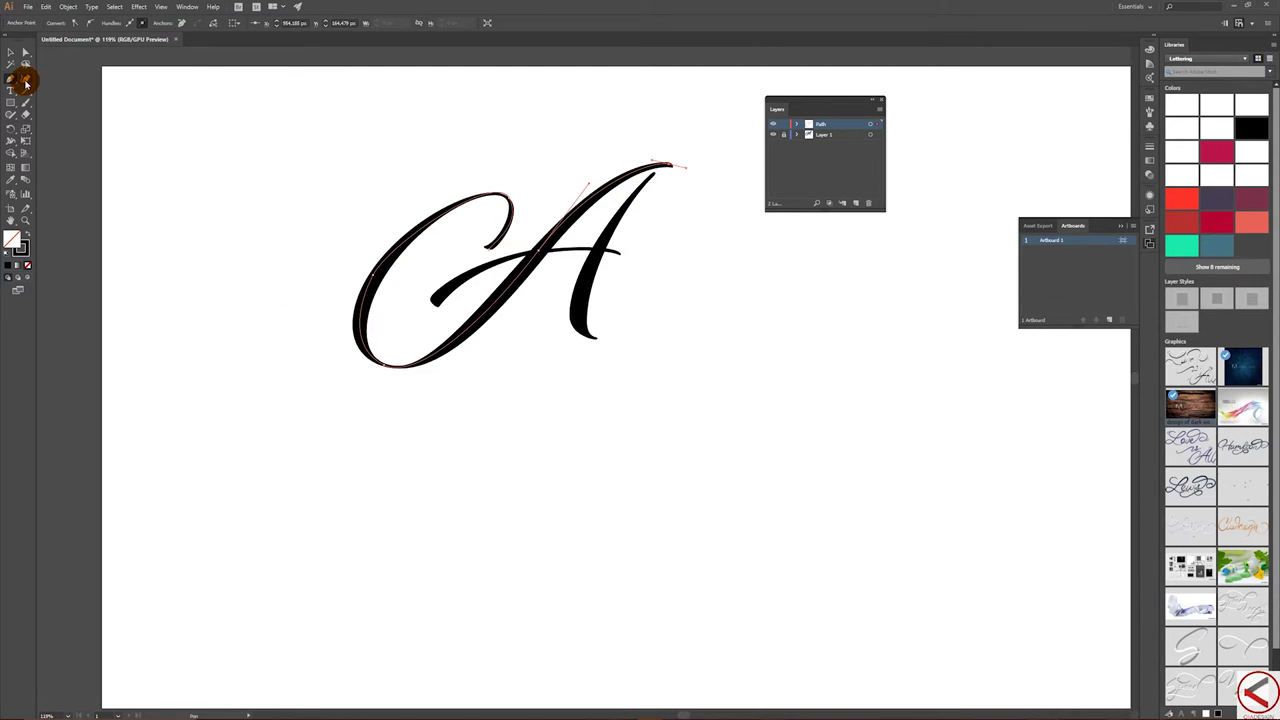
pyautogui.click(25, 97)
pyautogui.moveTo(447, 294)
pyautogui.mouseDown()
pyautogui.moveTo(440, 258)
pyautogui.moveTo(434, 302)
pyautogui.moveTo(515, 250)
pyautogui.moveTo(626, 251)
pyautogui.mouseUp()
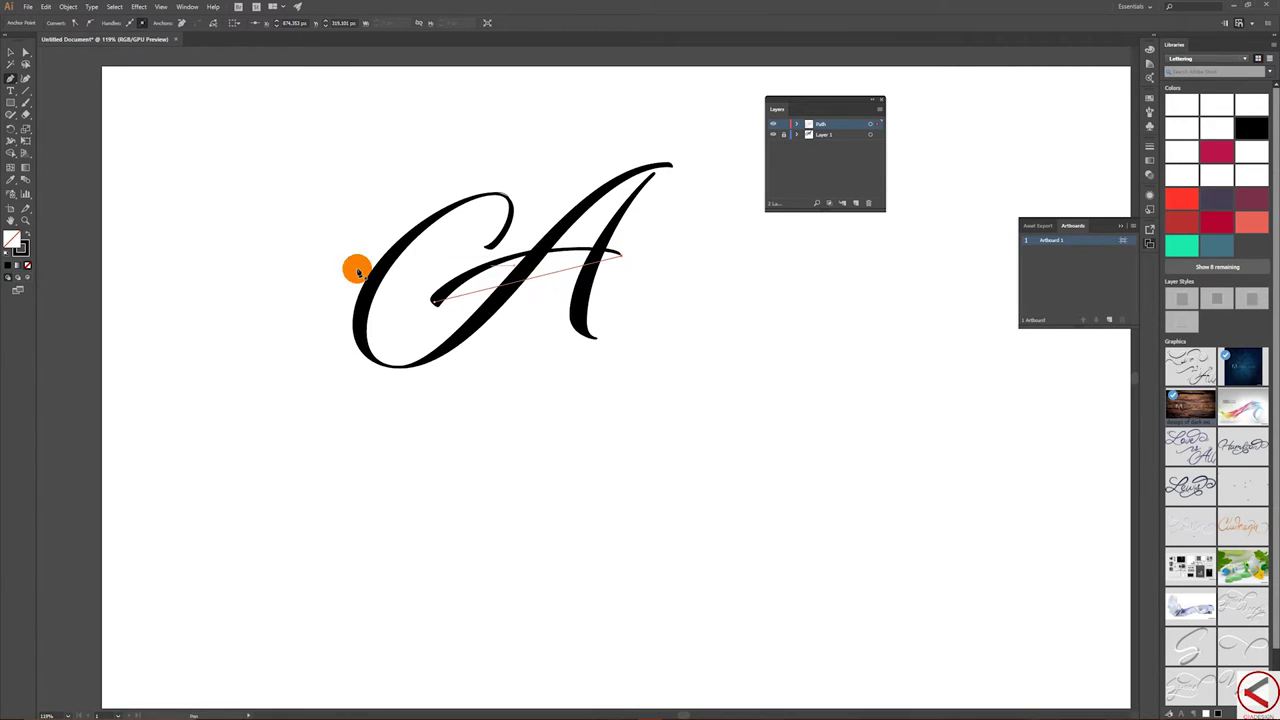
# - Bend the crossbar path into a curve with the Anchor Point Tool
pyautogui.click(10, 80)
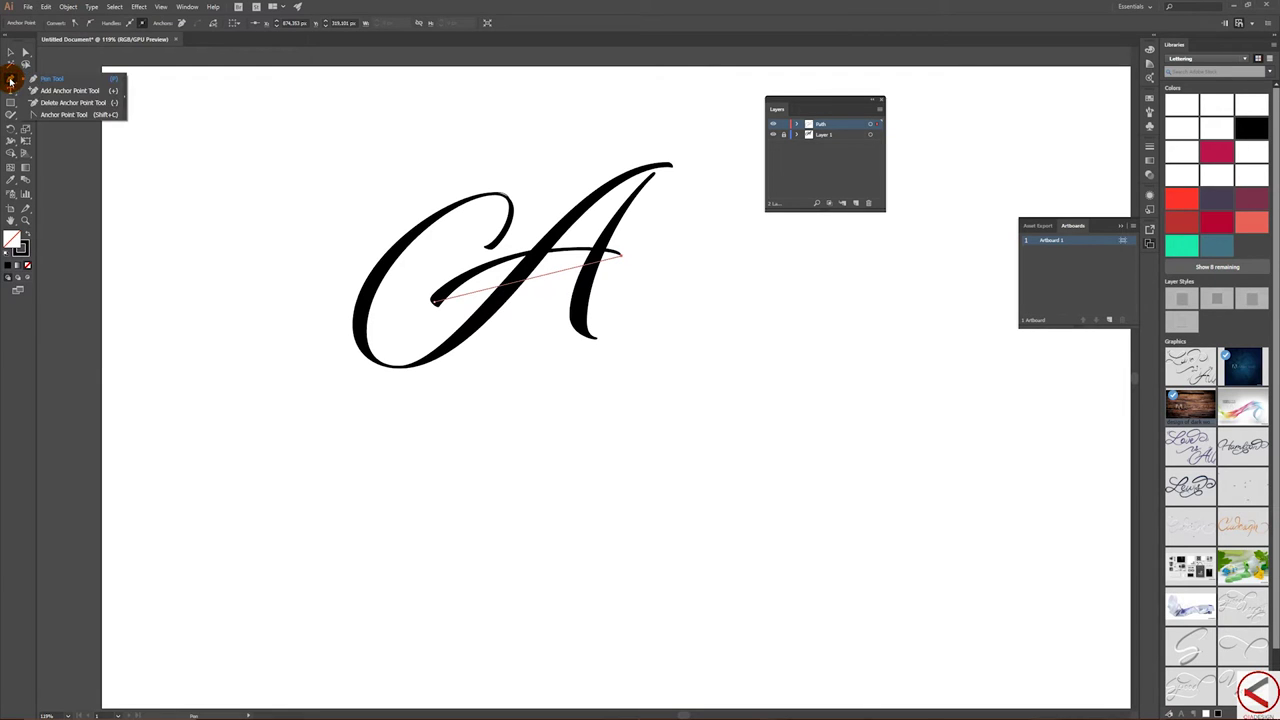
pyautogui.moveTo(10, 77); pyautogui.dragTo(63, 121)
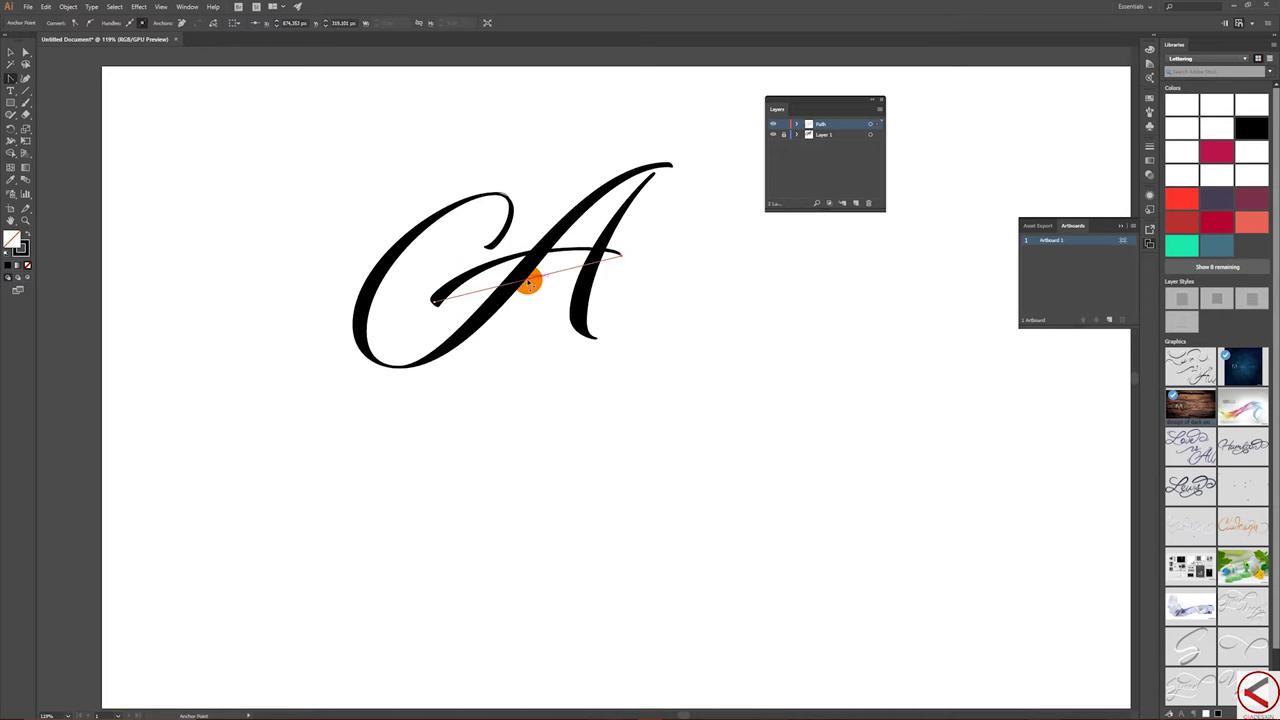
pyautogui.moveTo(527, 276); pyautogui.dragTo(508, 263)
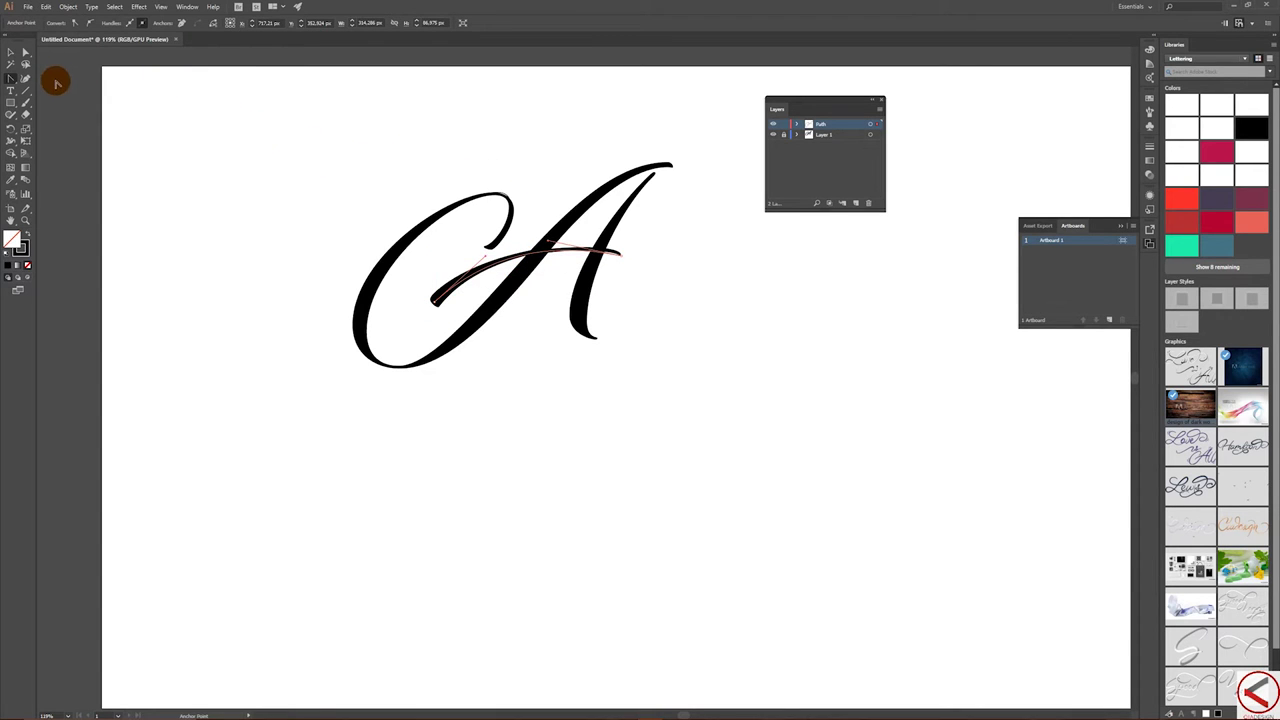
# - Draw a Pen path from the foot of the A's right stem to its top
pyautogui.moveTo(9, 76); pyautogui.dragTo(40, 77)
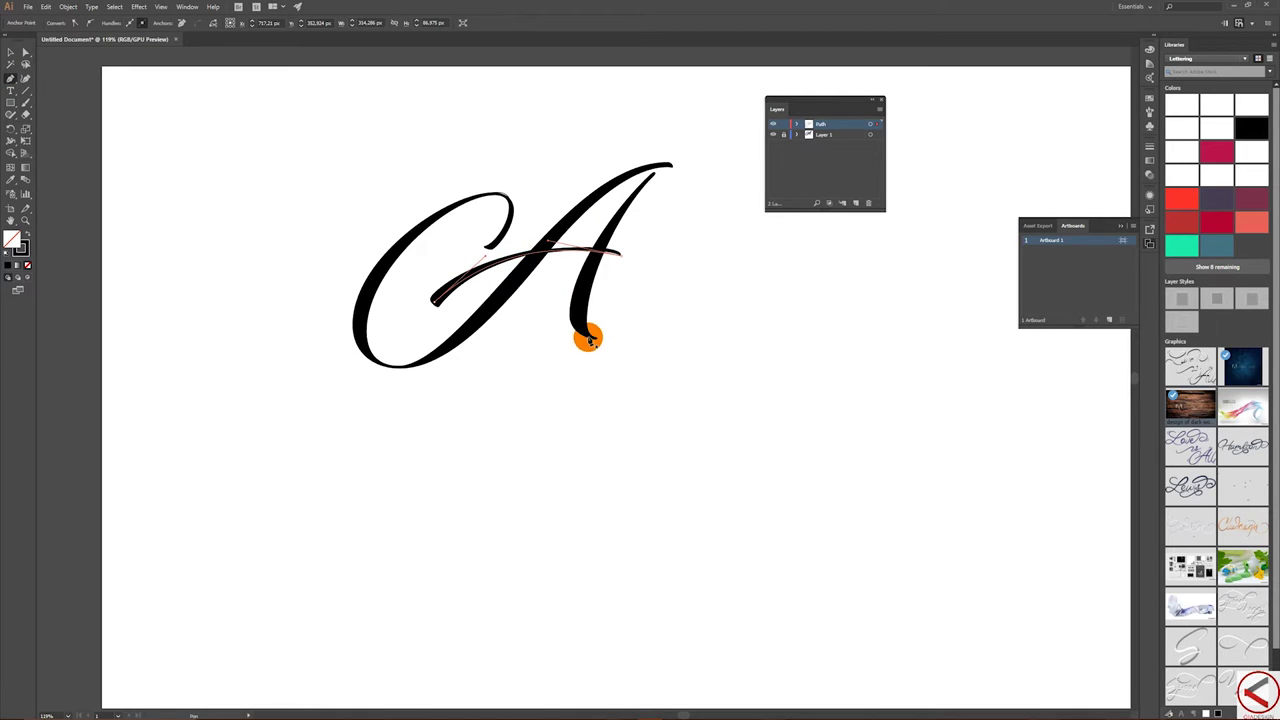
pyautogui.click(596, 338)
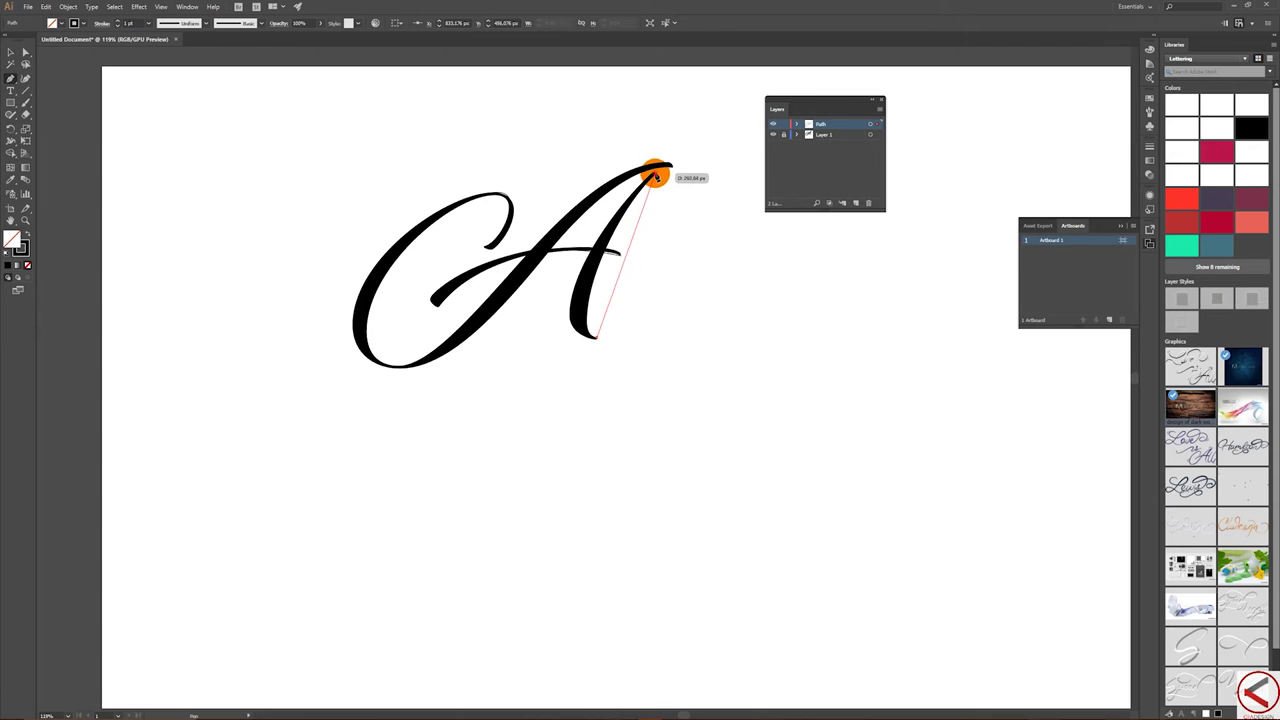
pyautogui.moveTo(669, 166); pyautogui.dragTo(695, 188)
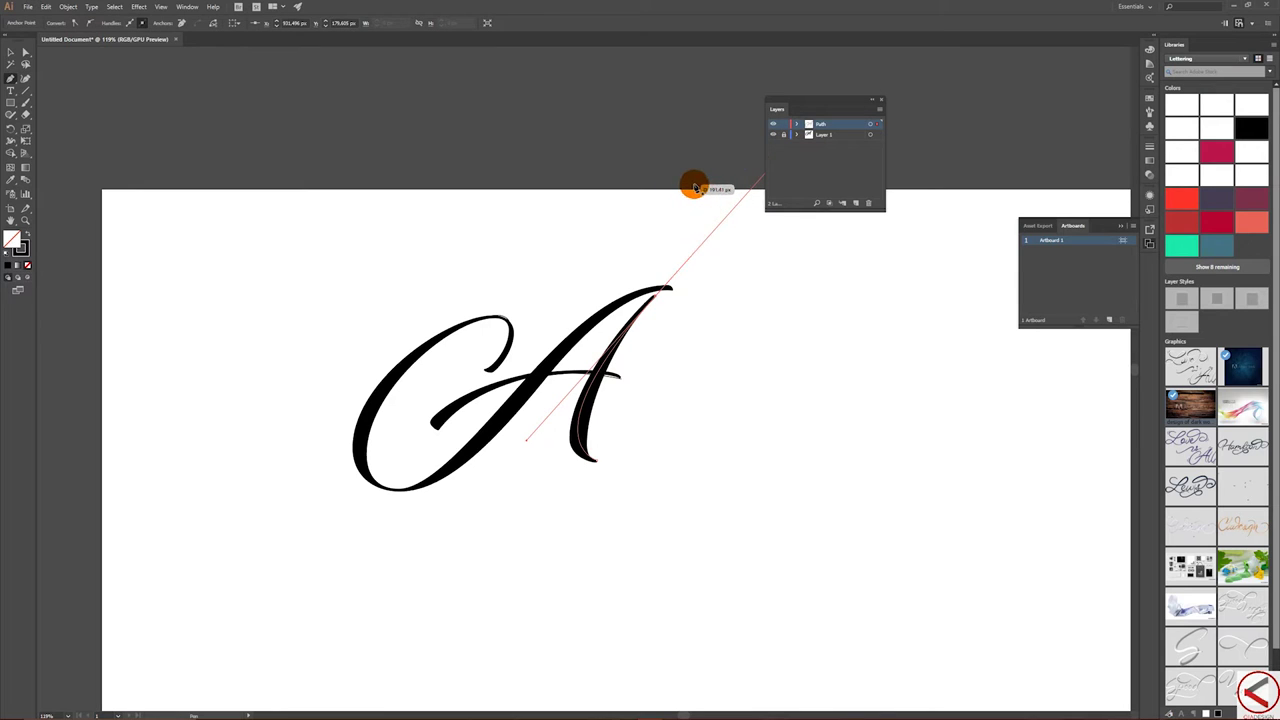
# - Select the traced stem, then show the layer's artwork as outlines and lock it
pyautogui.click(12, 52)
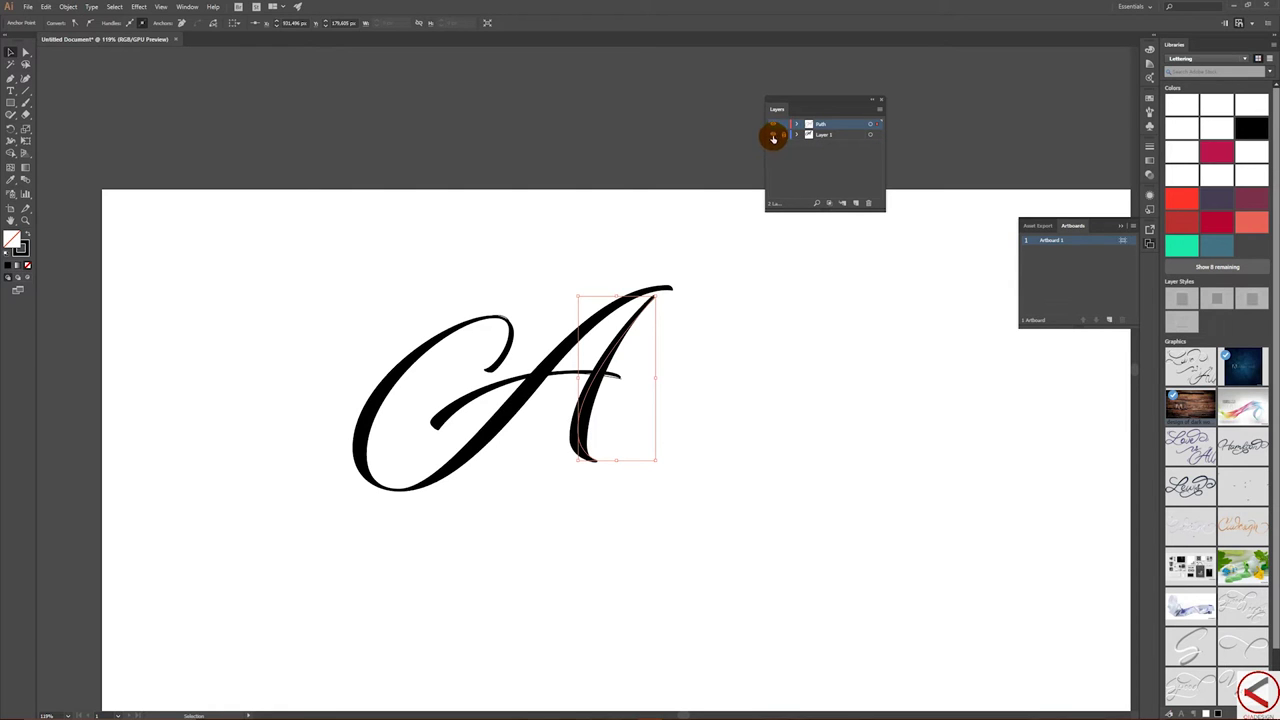
pyautogui.keyDown('ctrl'); pyautogui.click(772, 134); pyautogui.keyUp('ctrl')
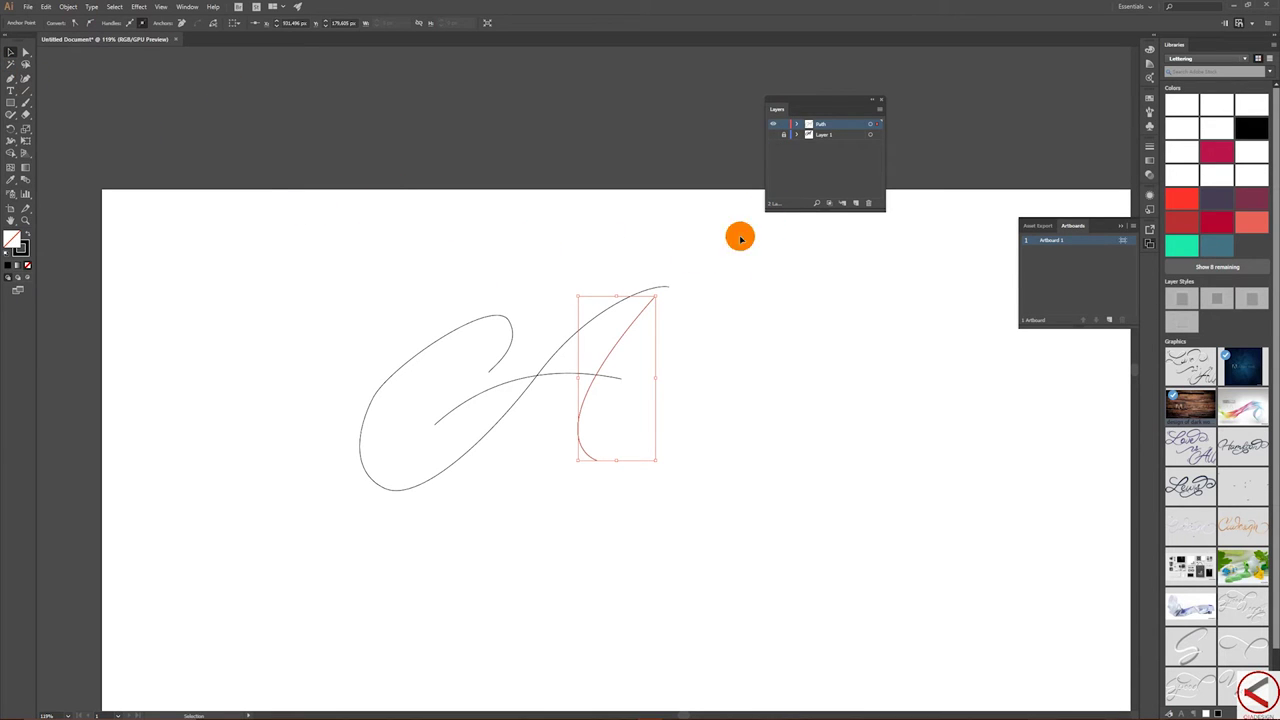
pyautogui.click(786, 124)
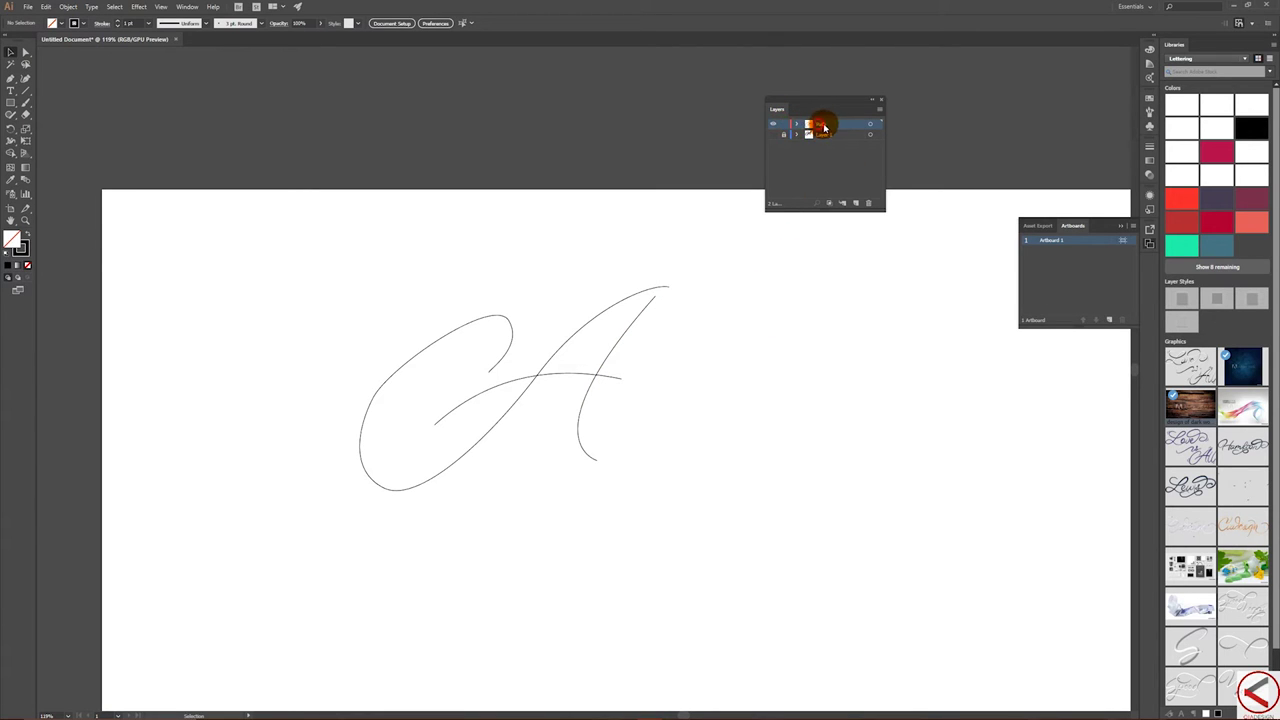
# - Select the whole traced lettering and lock the Path layer
pyautogui.moveTo(290, 239); pyautogui.dragTo(748, 546)
pyautogui.press('a')
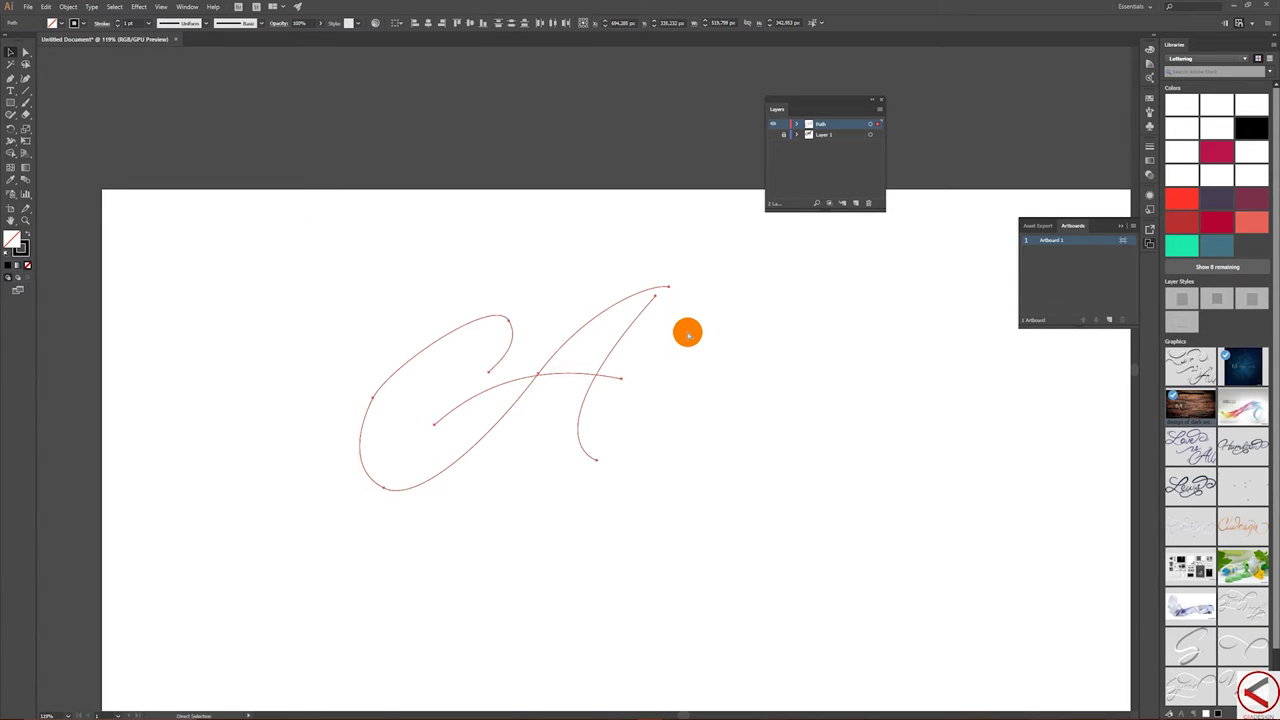
pyautogui.press('v')
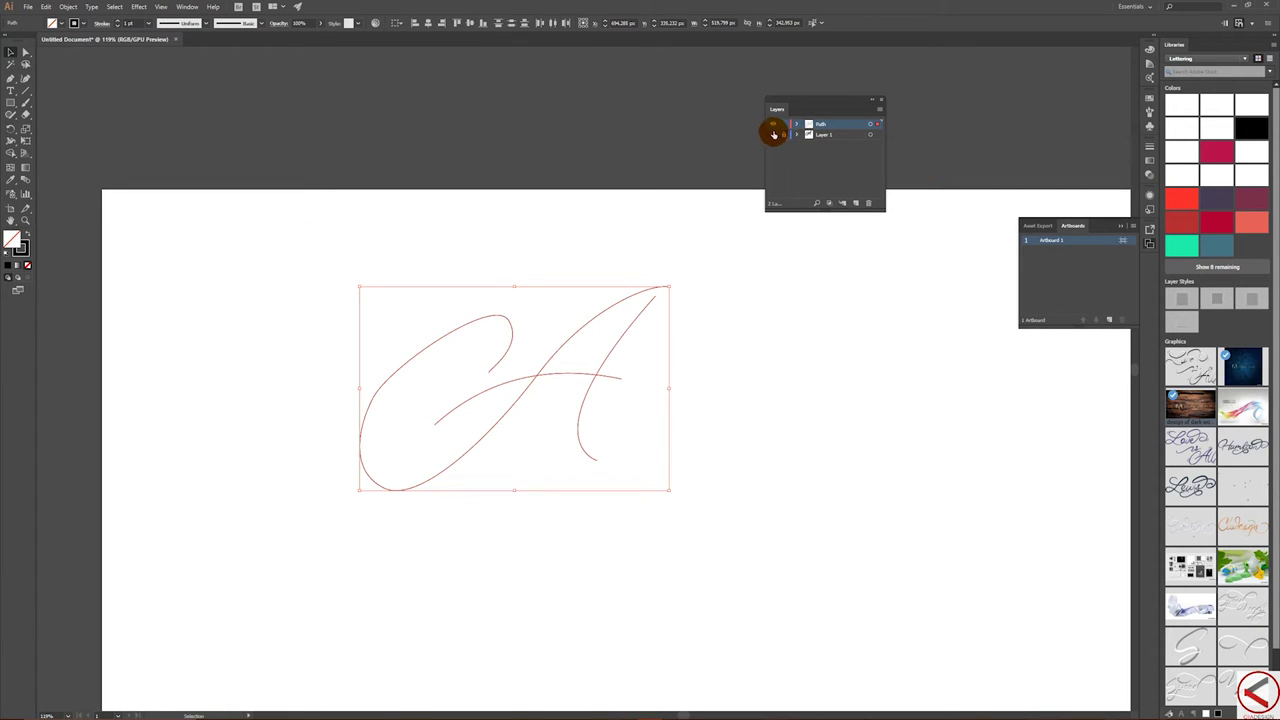
pyautogui.click(784, 124)
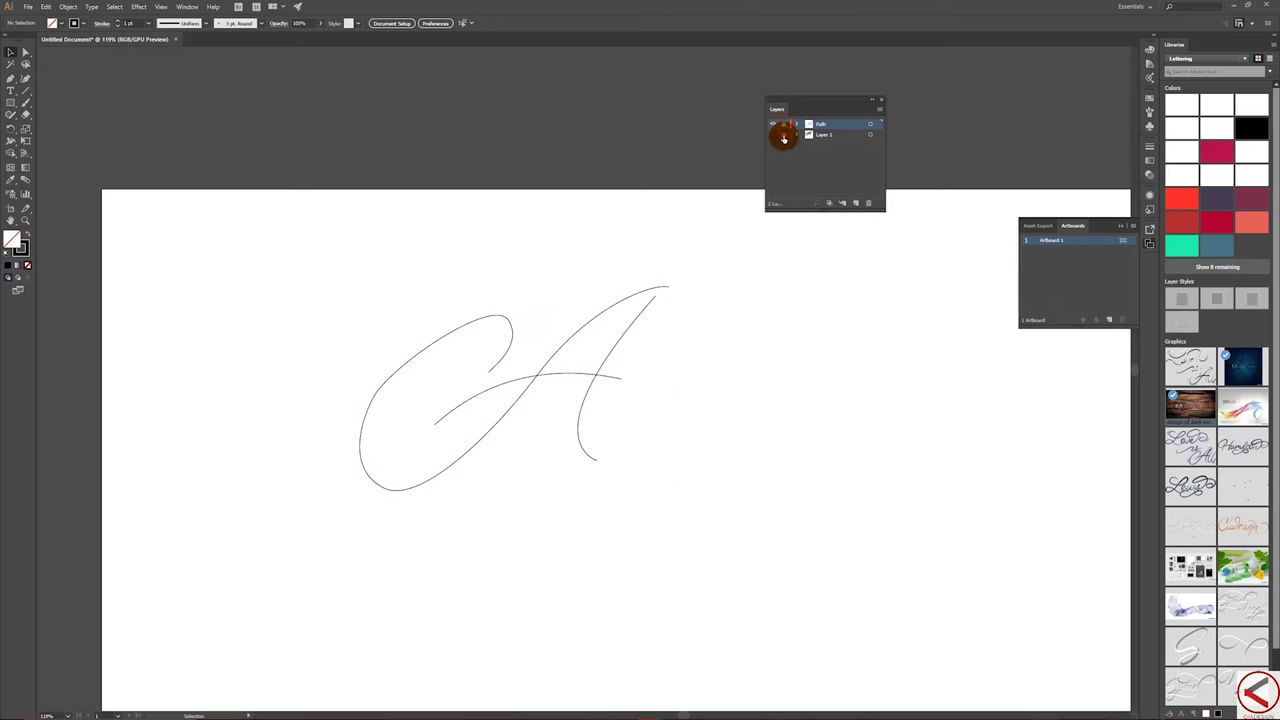
# - Add Layer 3, hide the other layers, and Paste in Place the letter paths
pyautogui.click(855, 205)
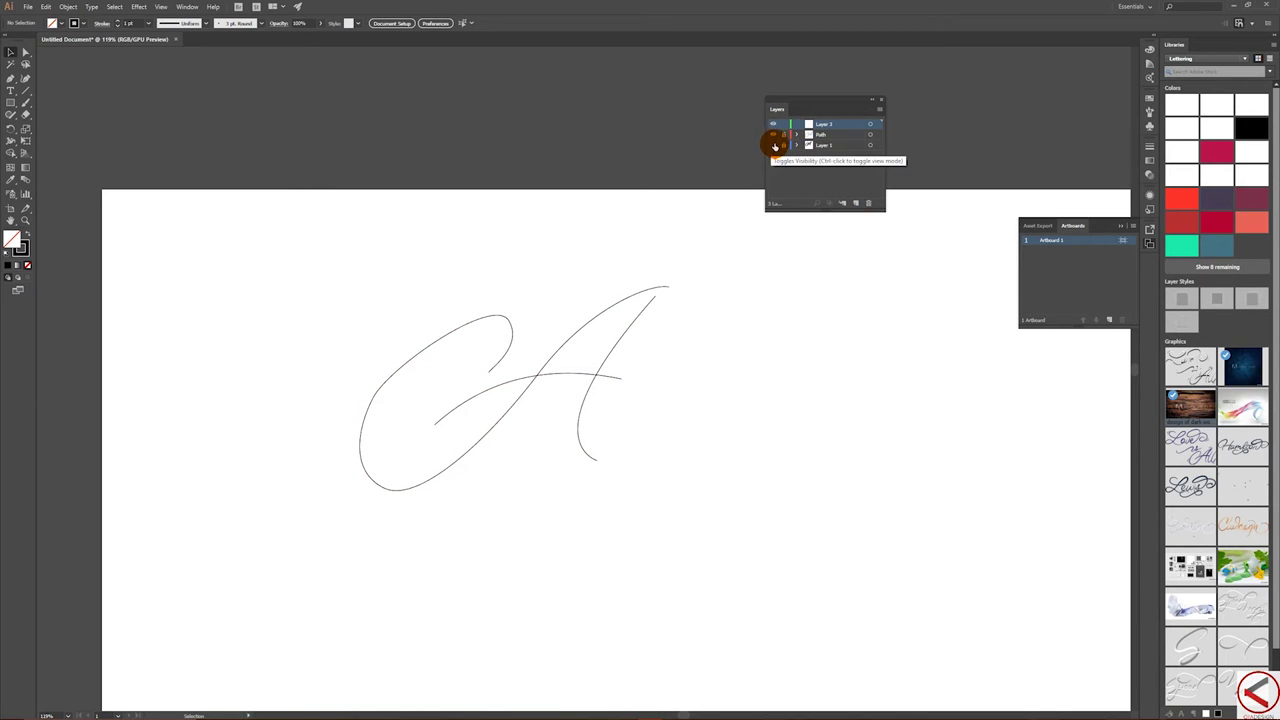
pyautogui.click(773, 134)
pyautogui.click(773, 145)
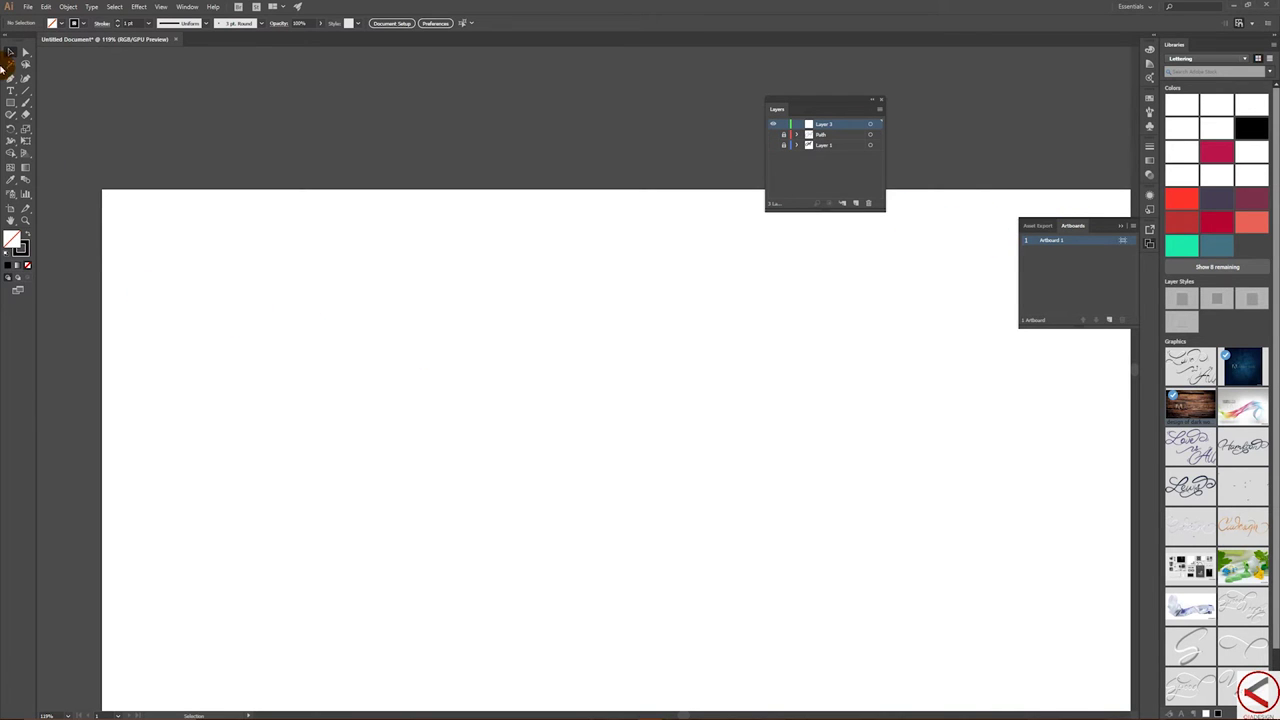
pyautogui.click(46, 7)
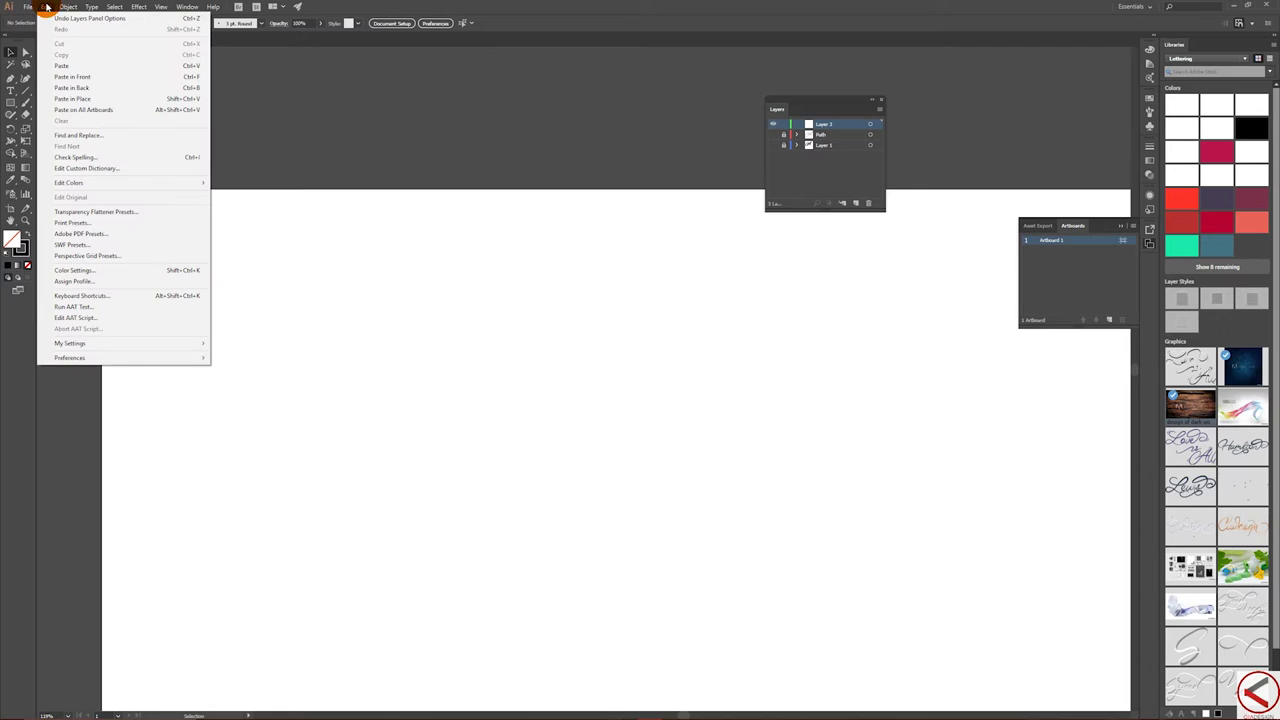
pyautogui.click(108, 100)
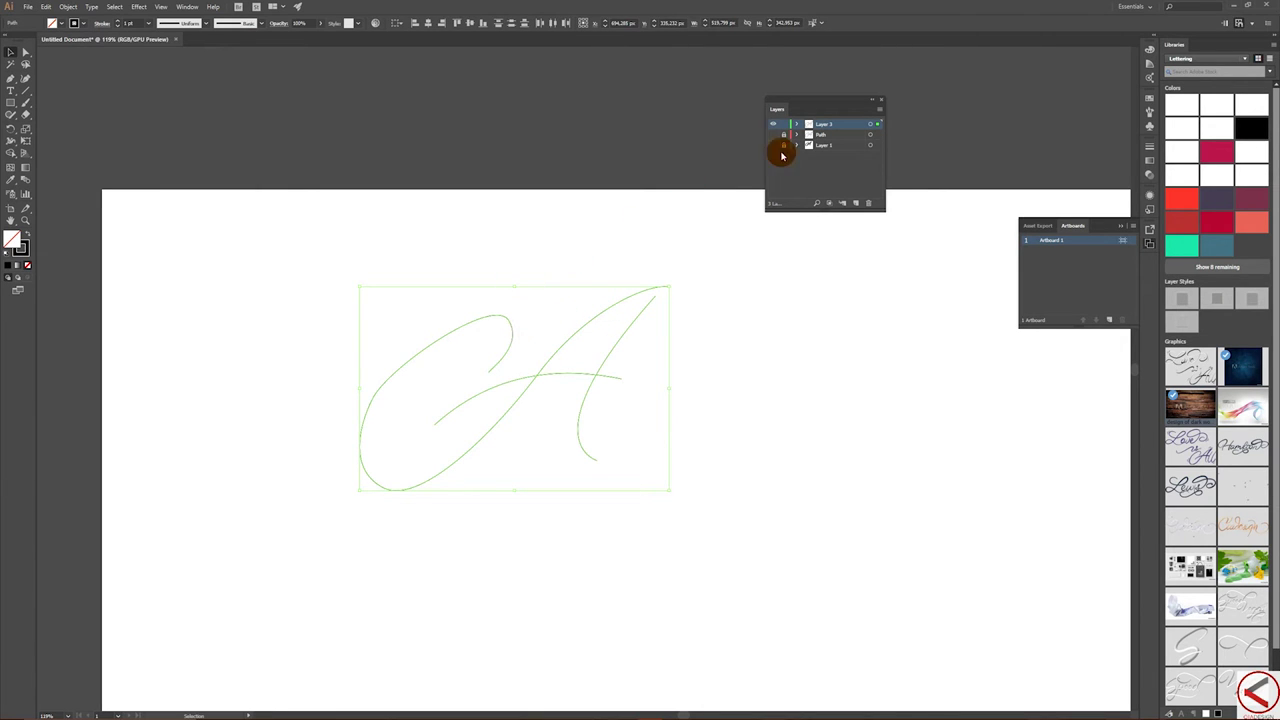
pyautogui.moveTo(843, 96); pyautogui.dragTo(910, 92)
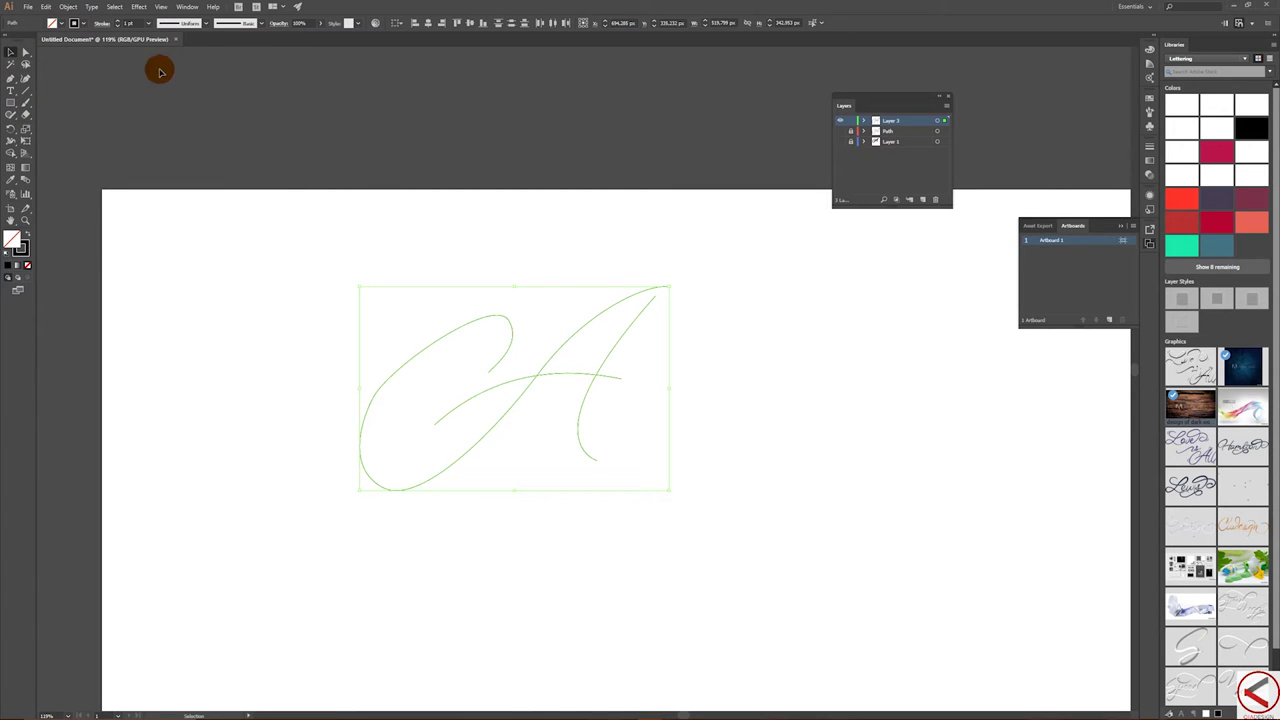
# - Select the C-shaped stroke and pick the Smooth tool from the Shaper flyout
pyautogui.click(380, 243)
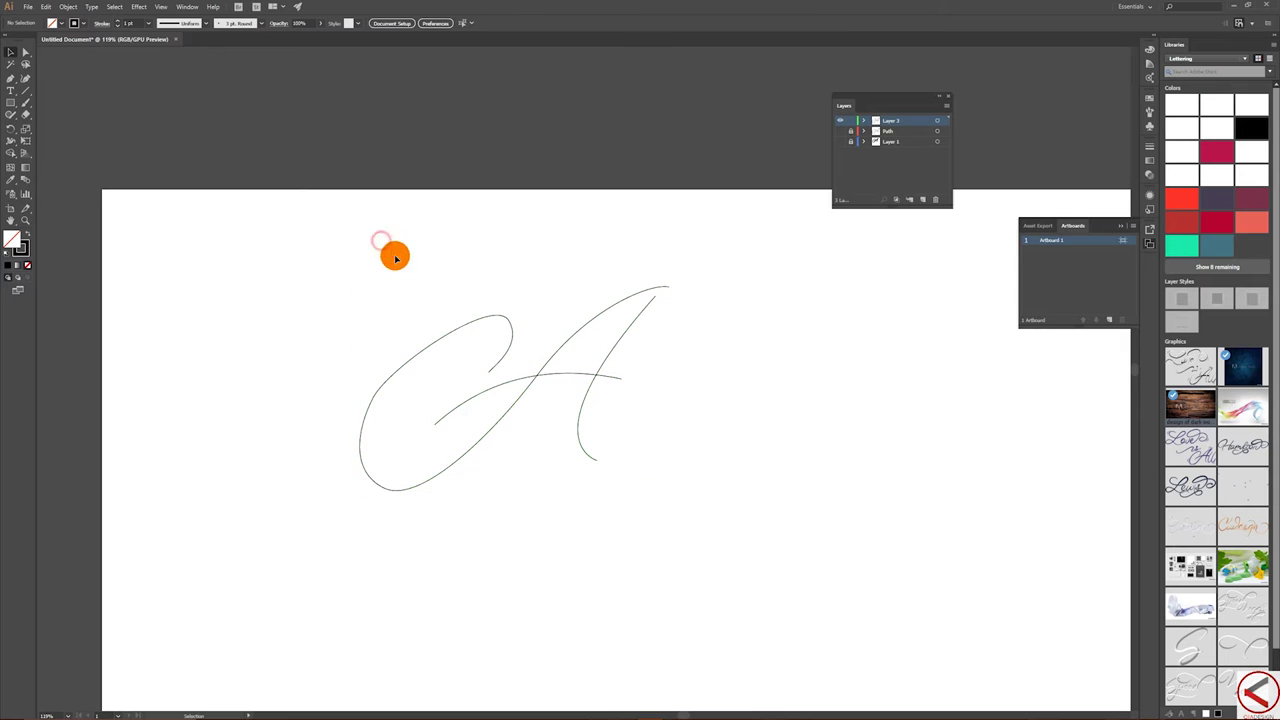
pyautogui.moveTo(338, 288); pyautogui.dragTo(506, 334)
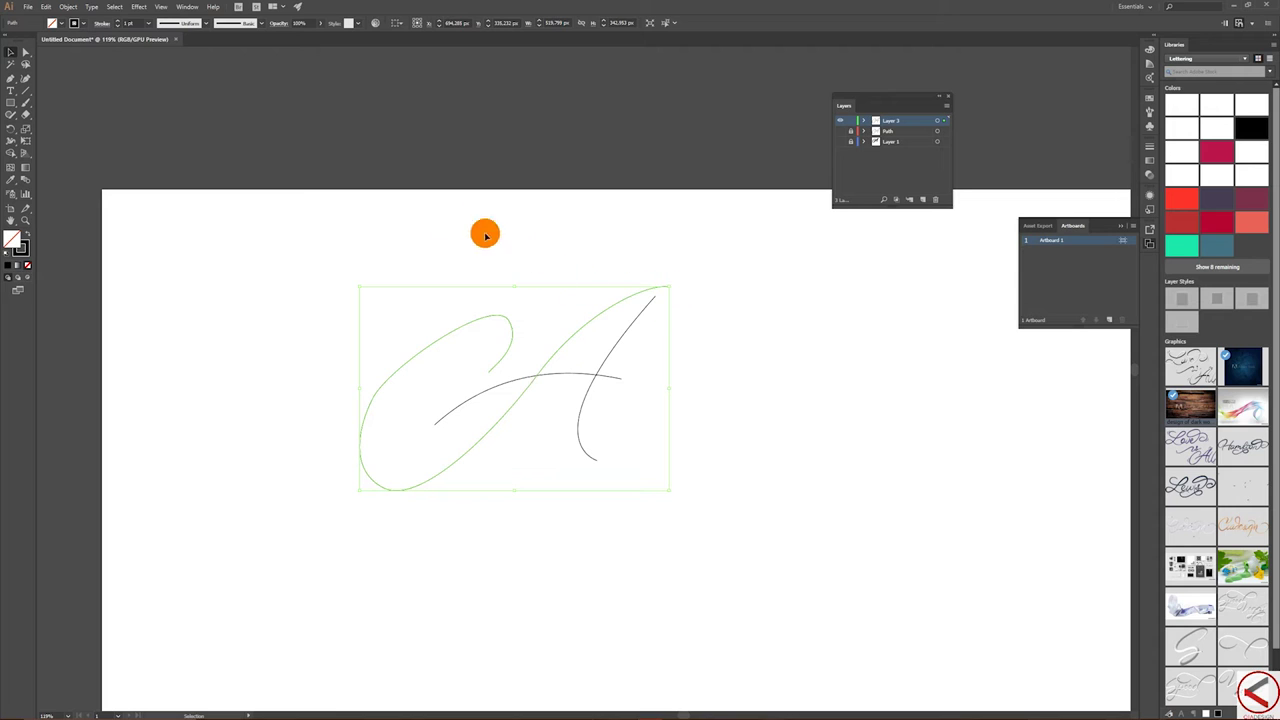
pyautogui.click(13, 116)
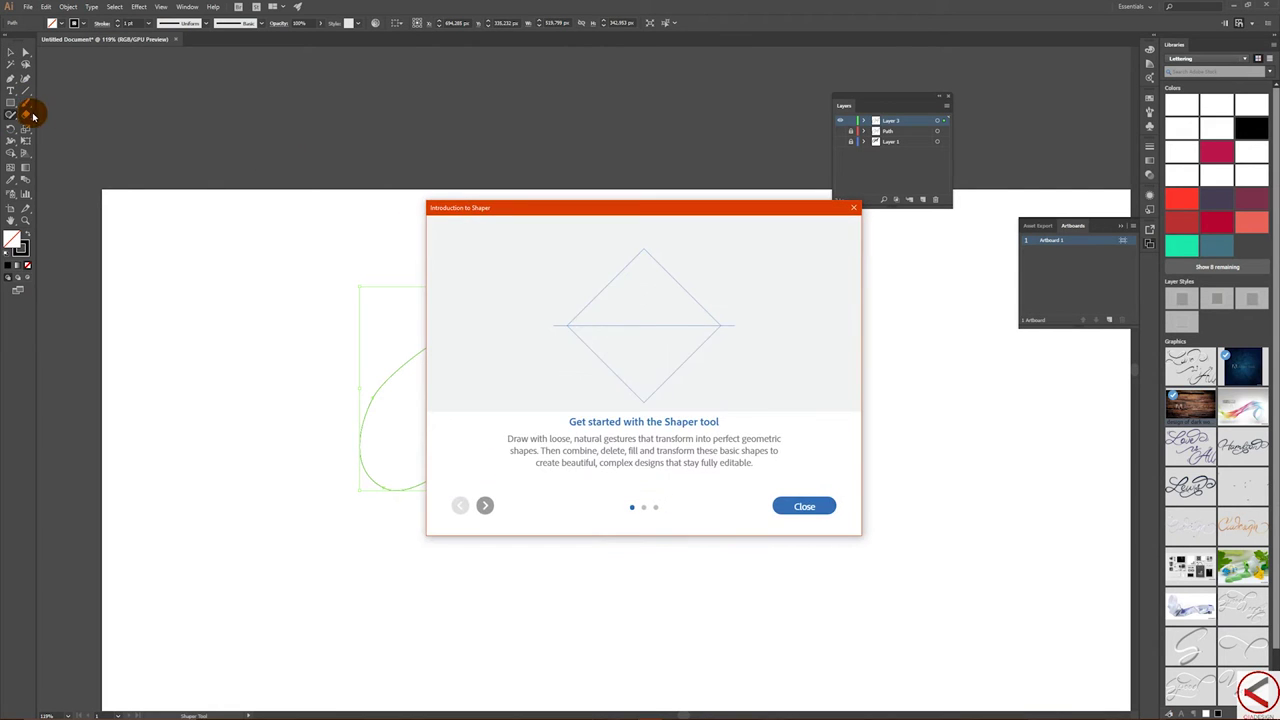
pyautogui.click(799, 508)
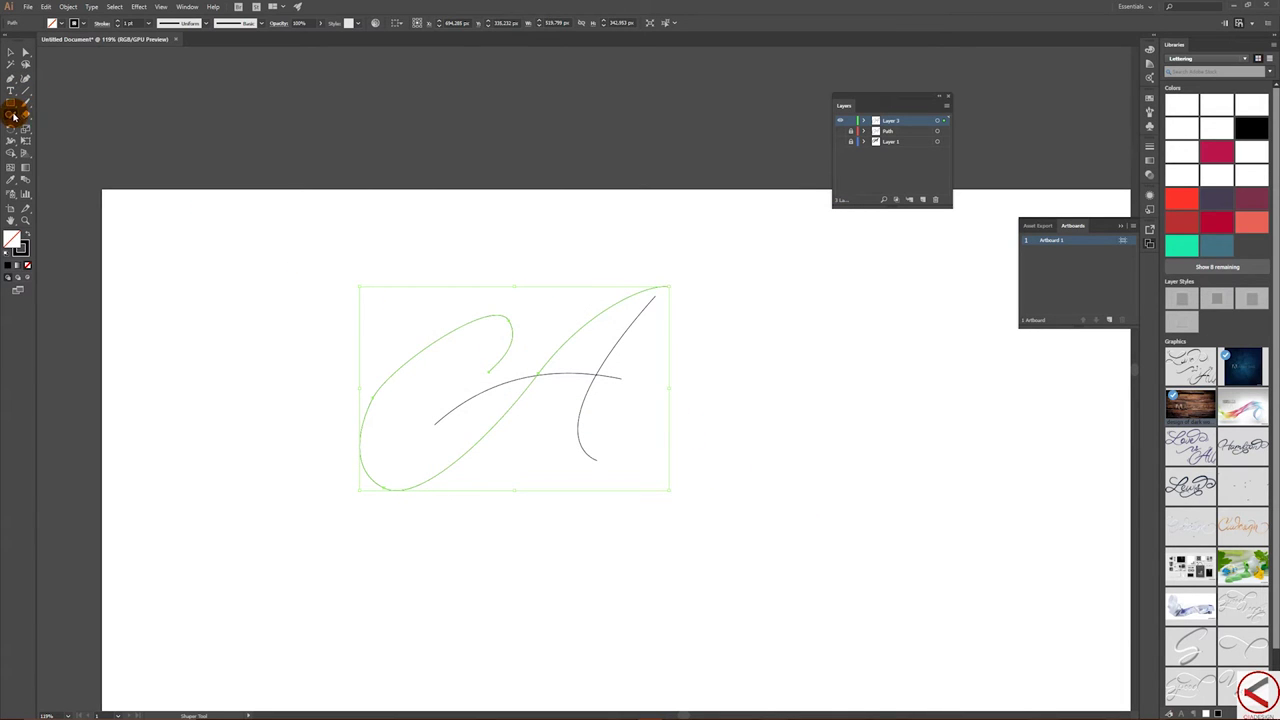
pyautogui.moveTo(13, 116); pyautogui.dragTo(67, 142)
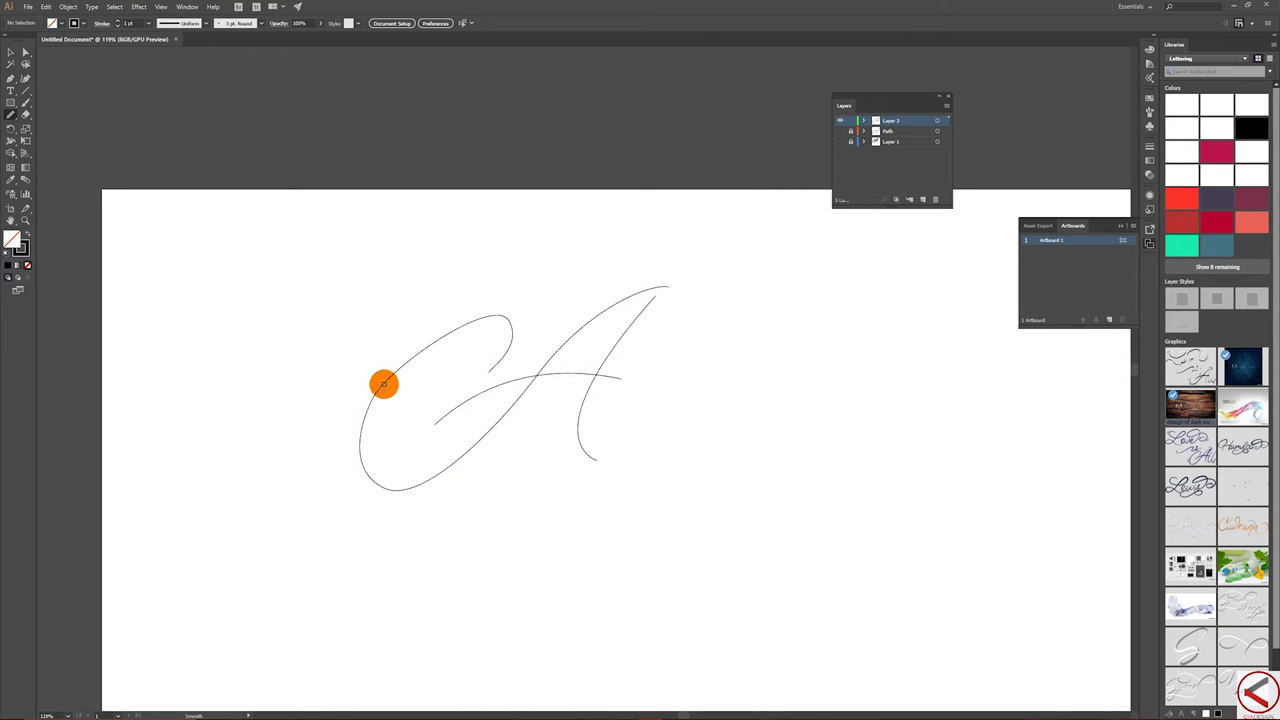
# - Reselect the C-shaped stroke and smooth its left loop with the Smooth tool
pyautogui.click(10, 55)
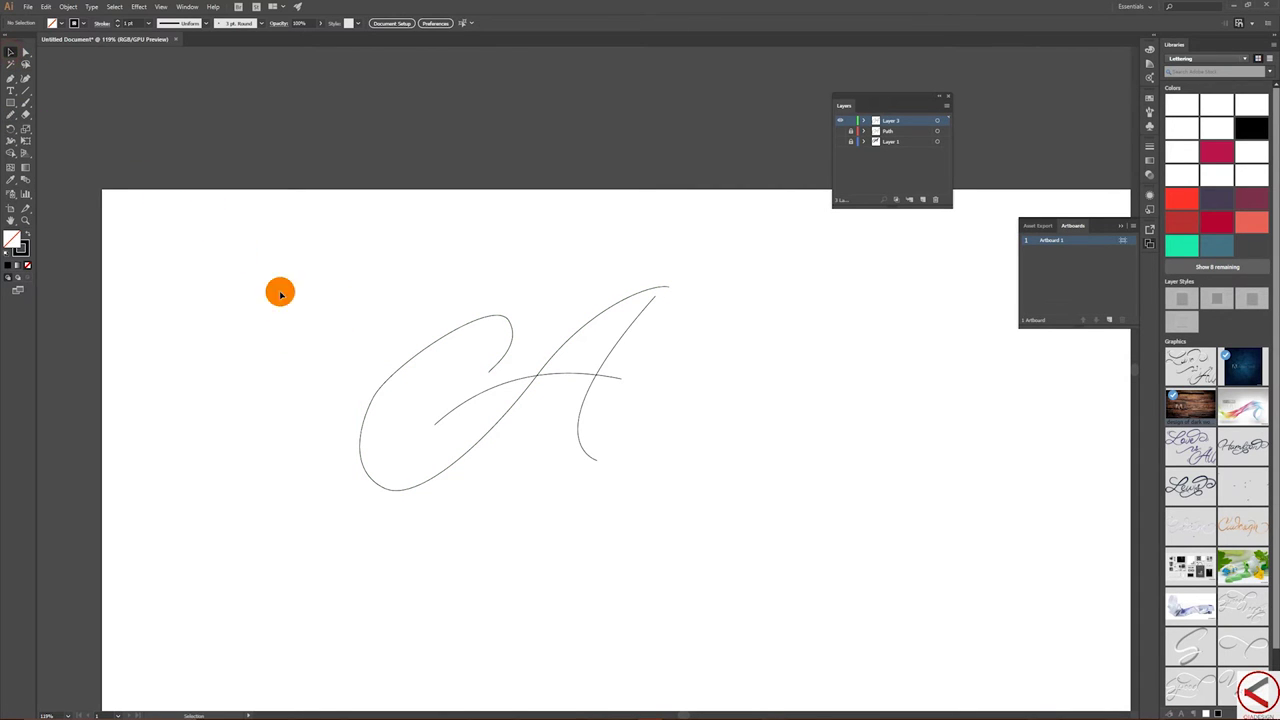
pyautogui.click(362, 415)
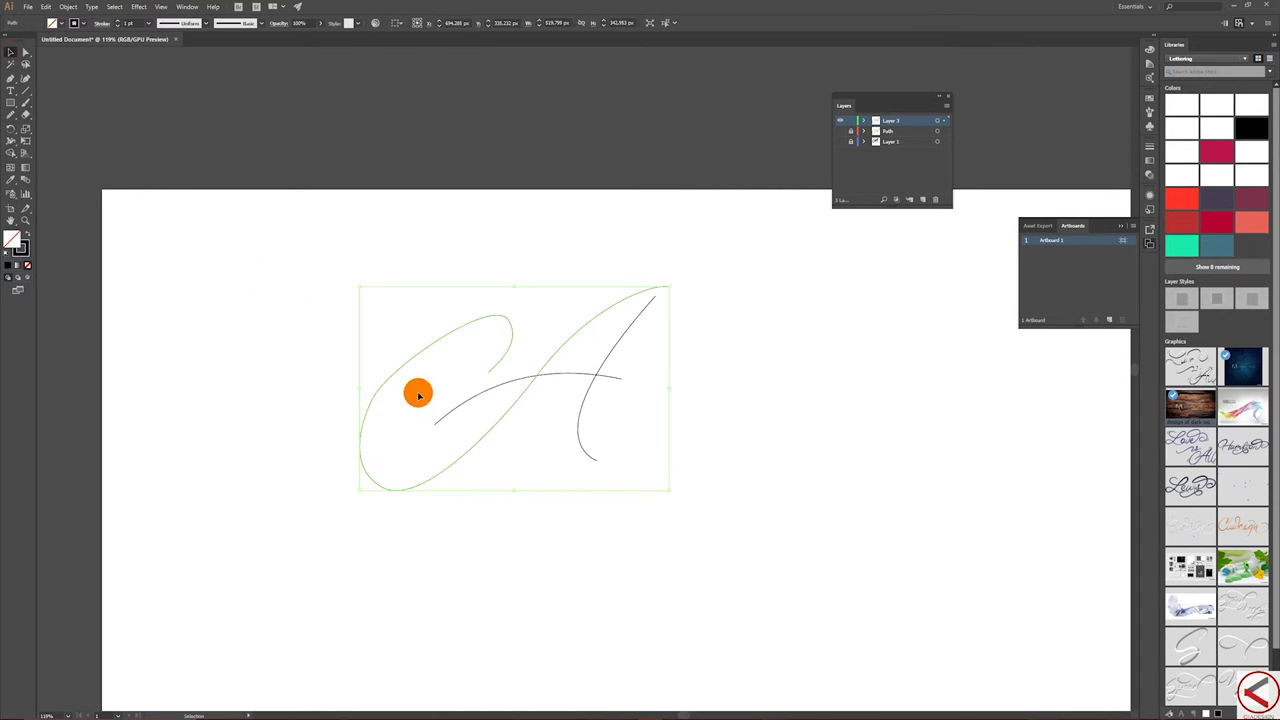
pyautogui.click(13, 117)
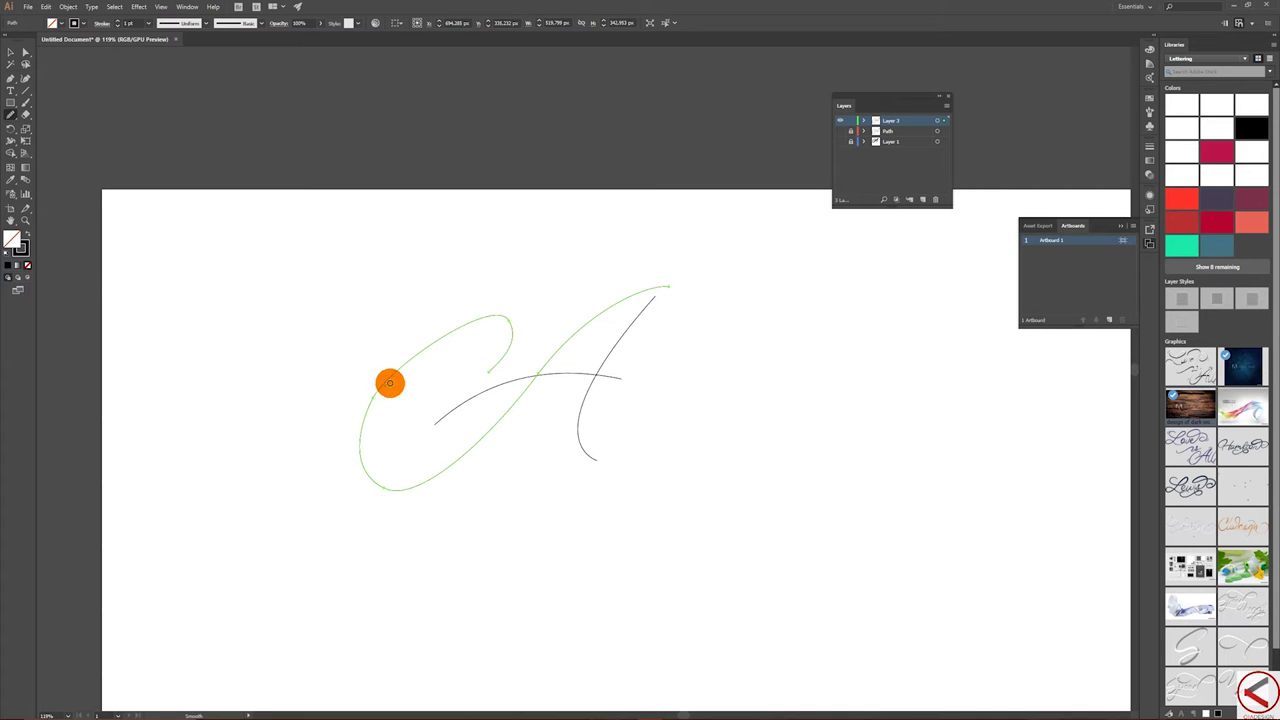
pyautogui.moveTo(384, 382)
pyautogui.mouseDown()
pyautogui.moveTo(360, 446)
pyautogui.moveTo(380, 377)
pyautogui.moveTo(446, 331)
pyautogui.moveTo(427, 340)
pyautogui.moveTo(726, 289)
pyautogui.moveTo(713, 271)
pyautogui.mouseUp()
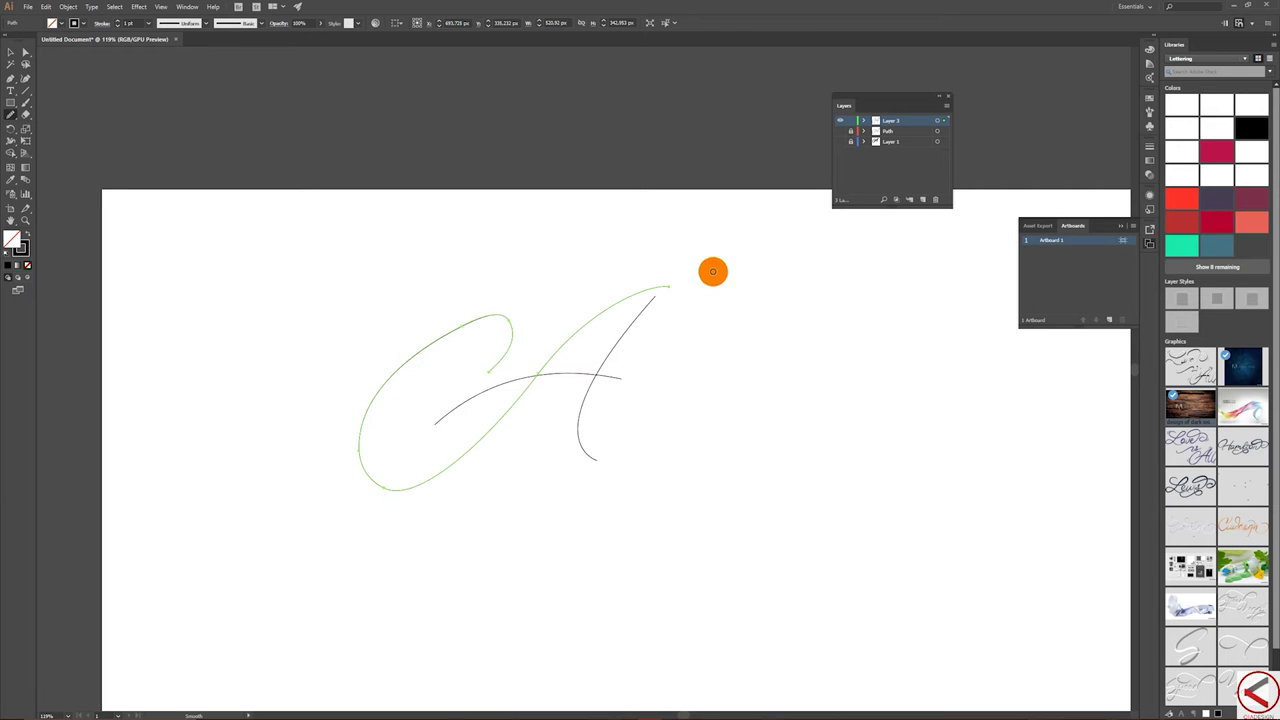
pyautogui.press('v')
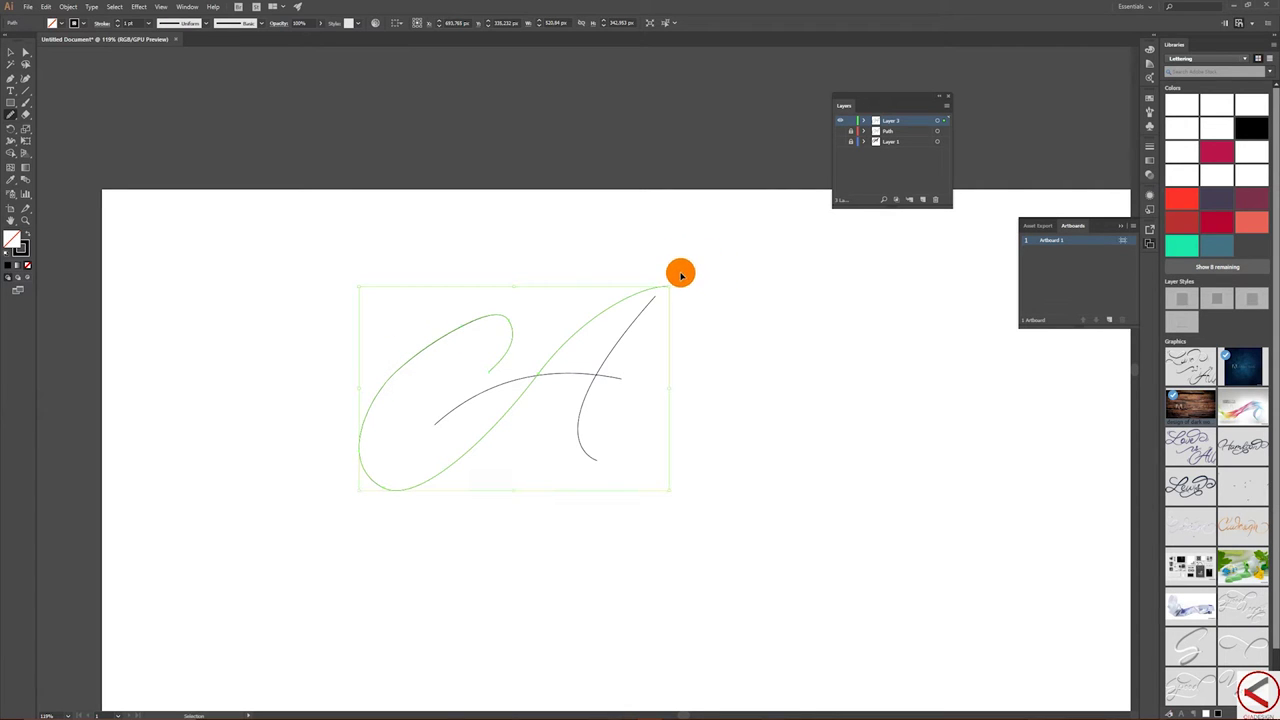
pyautogui.press('ctrl')
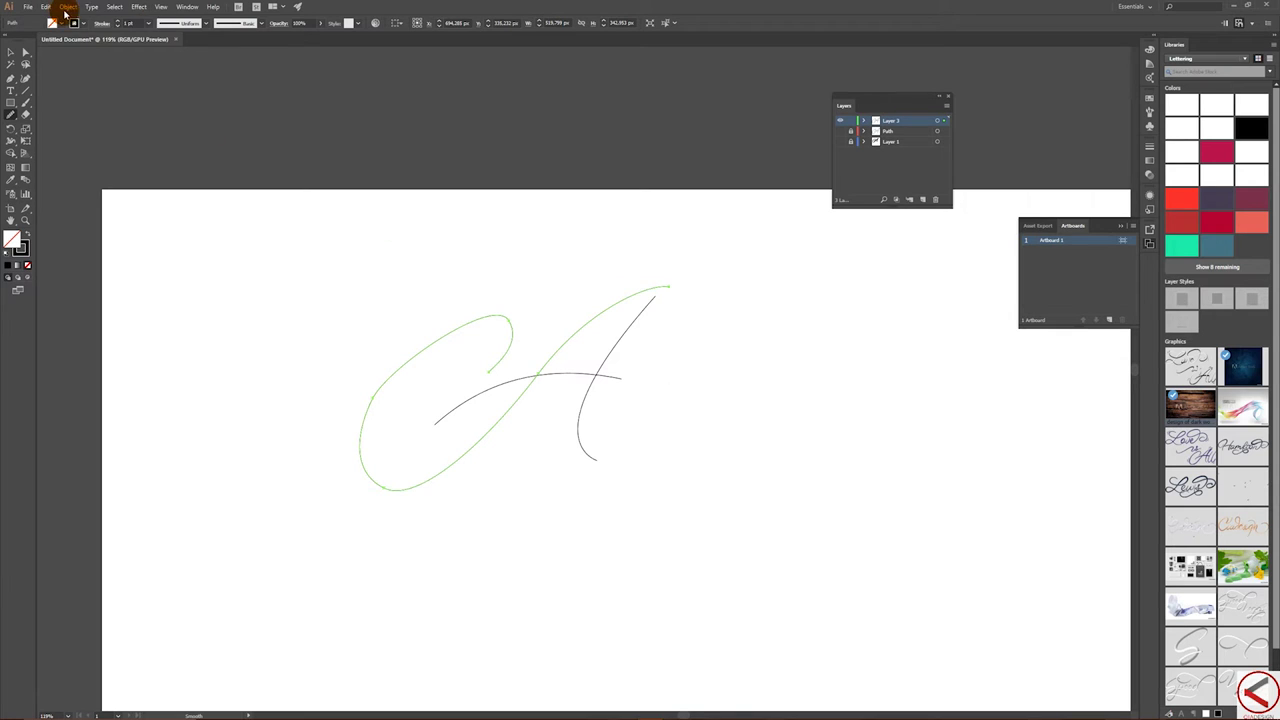
# - Preview Object > Path > Simplify on the stroke at 25% curve precision and 128° angle threshold
pyautogui.click(68, 8)
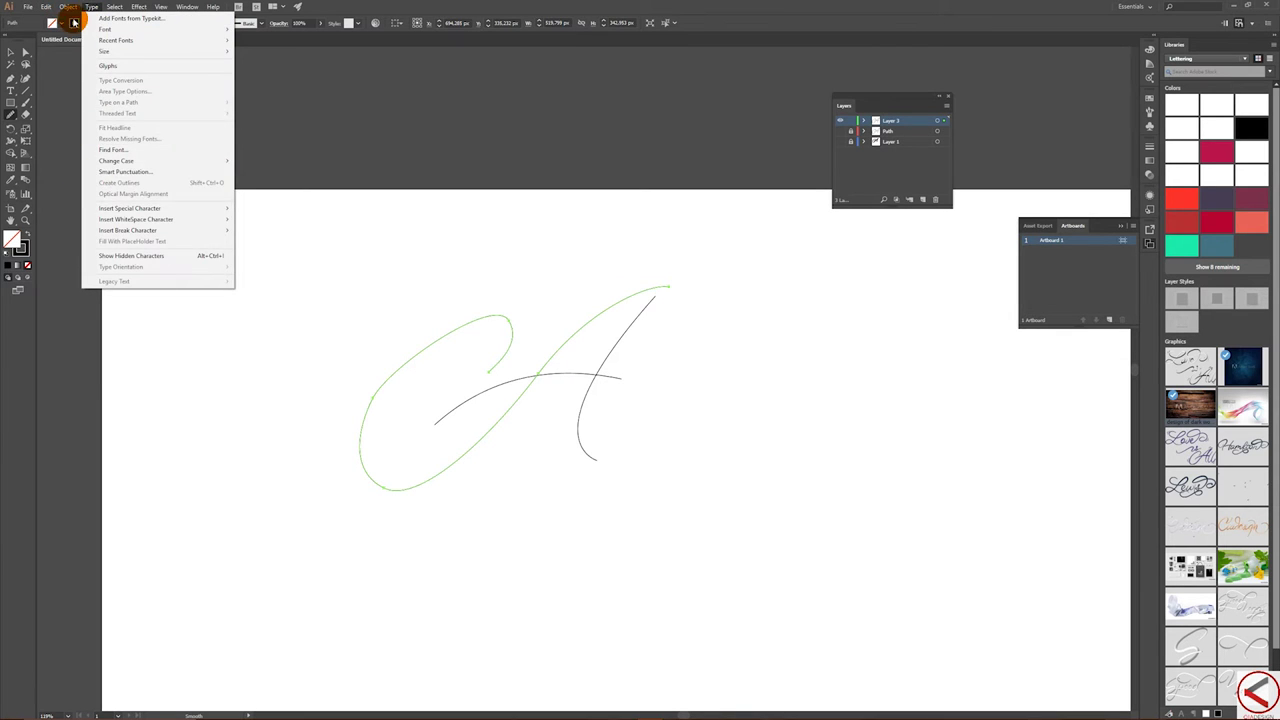
pyautogui.moveTo(108, 218)
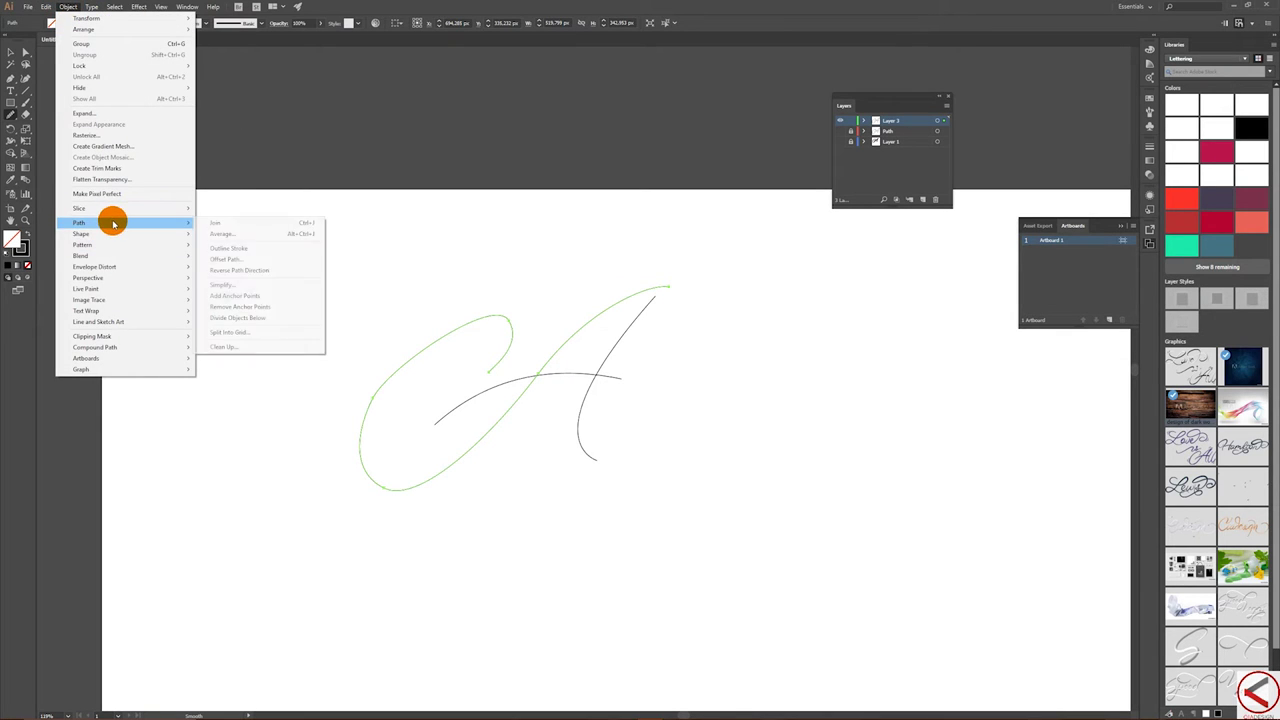
pyautogui.click(228, 284)
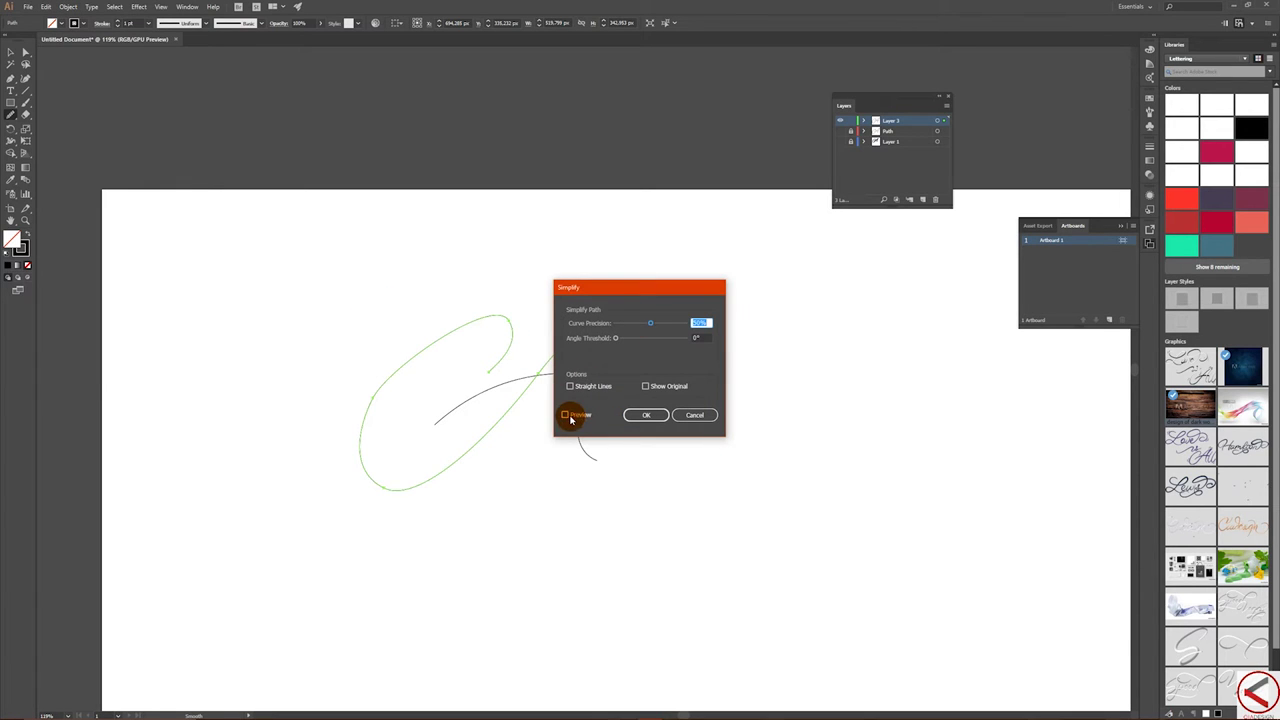
pyautogui.click(565, 415)
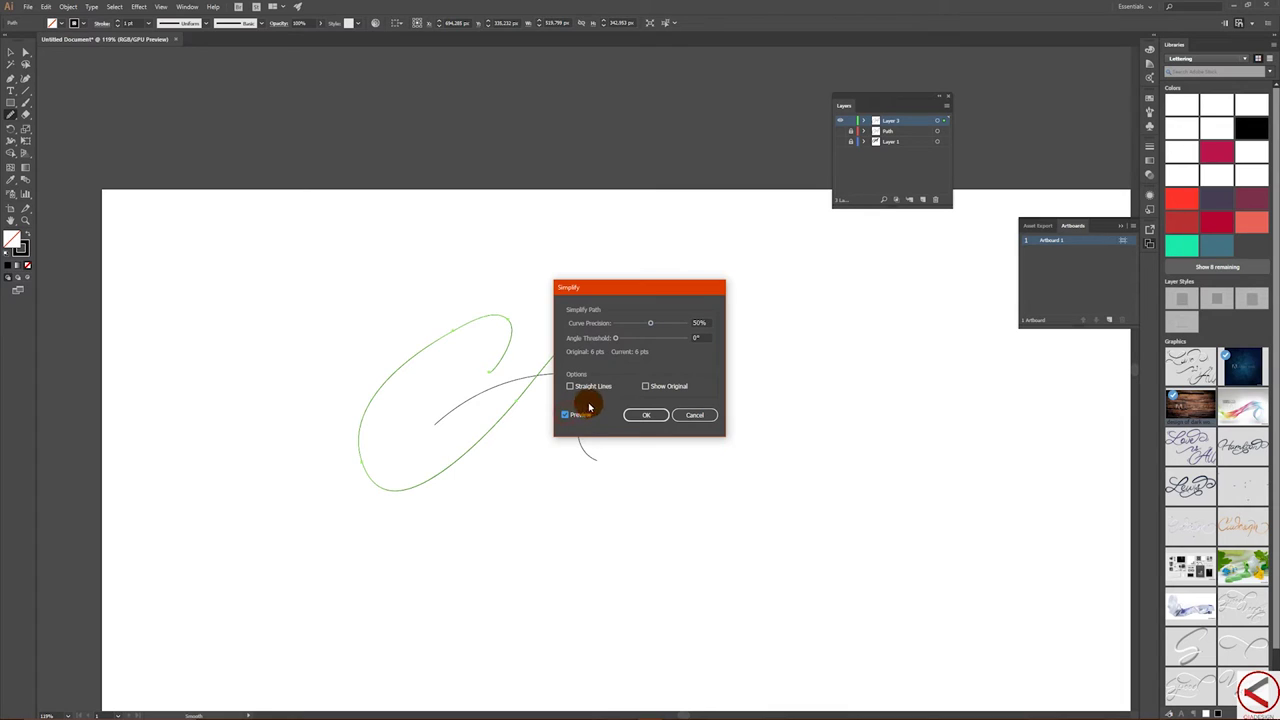
pyautogui.moveTo(666, 298); pyautogui.dragTo(750, 262)
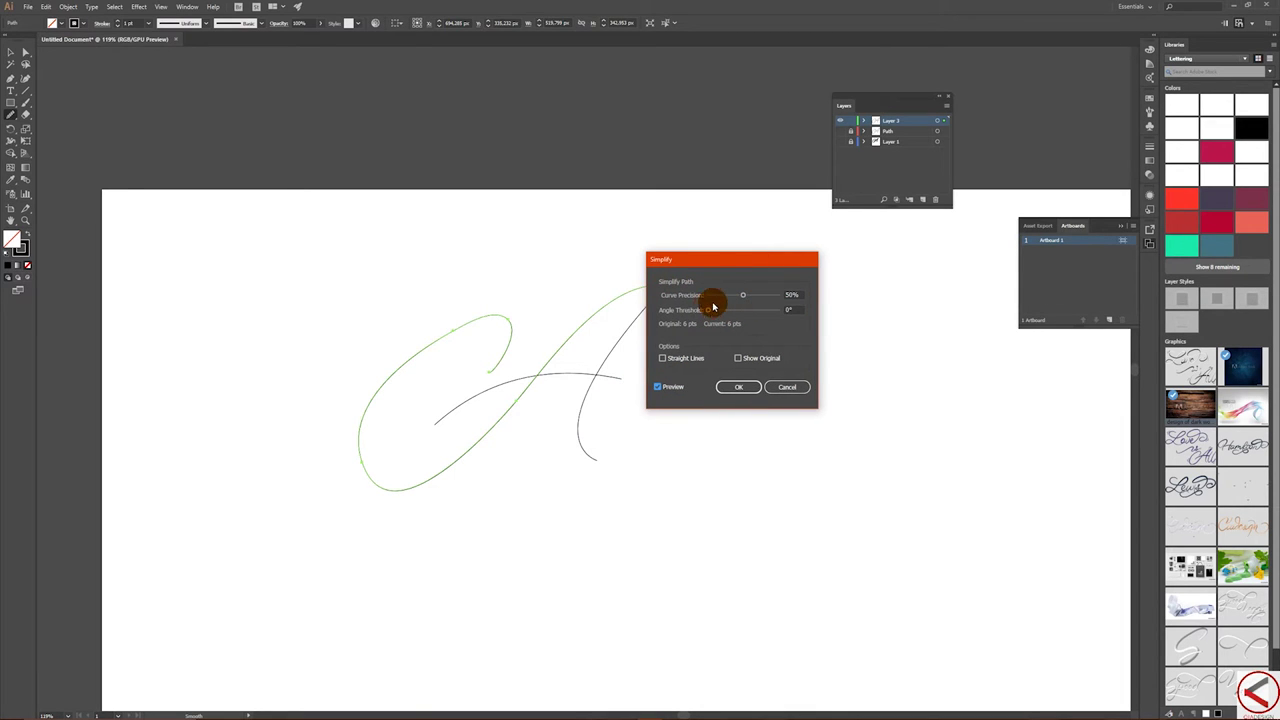
pyautogui.moveTo(744, 298); pyautogui.dragTo(856, 260)
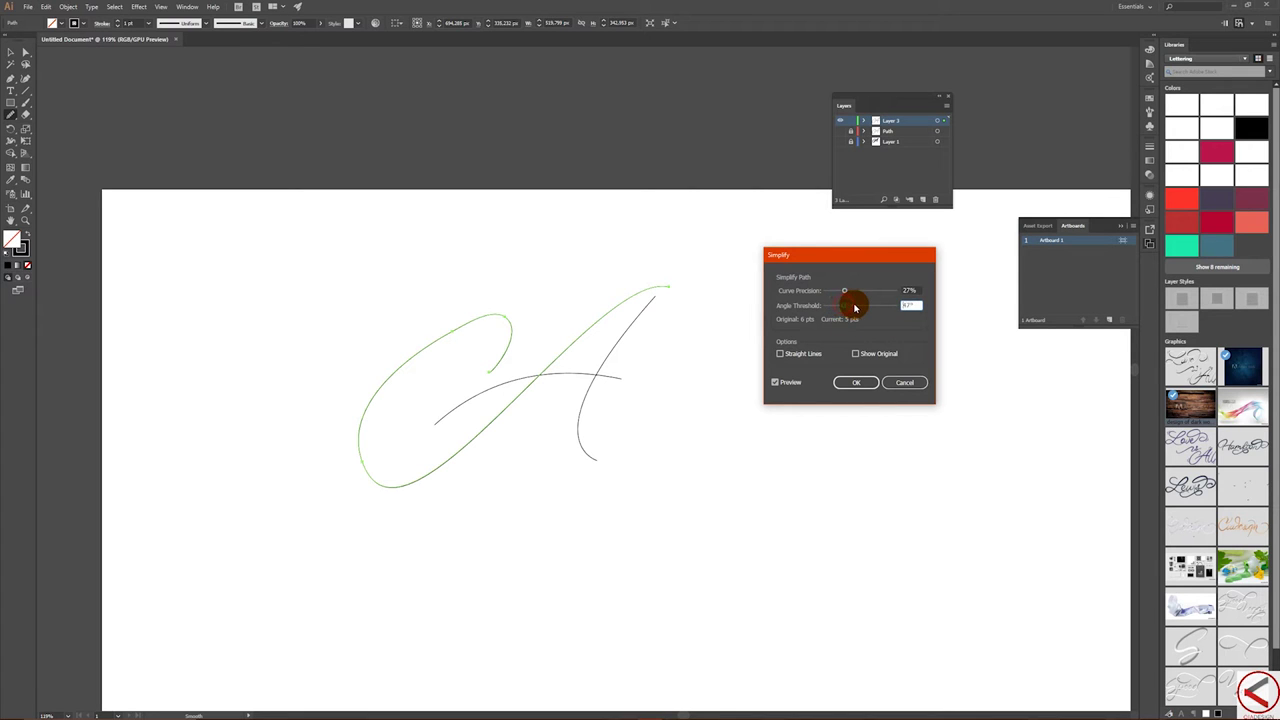
pyautogui.moveTo(851, 286); pyautogui.dragTo(843, 291)
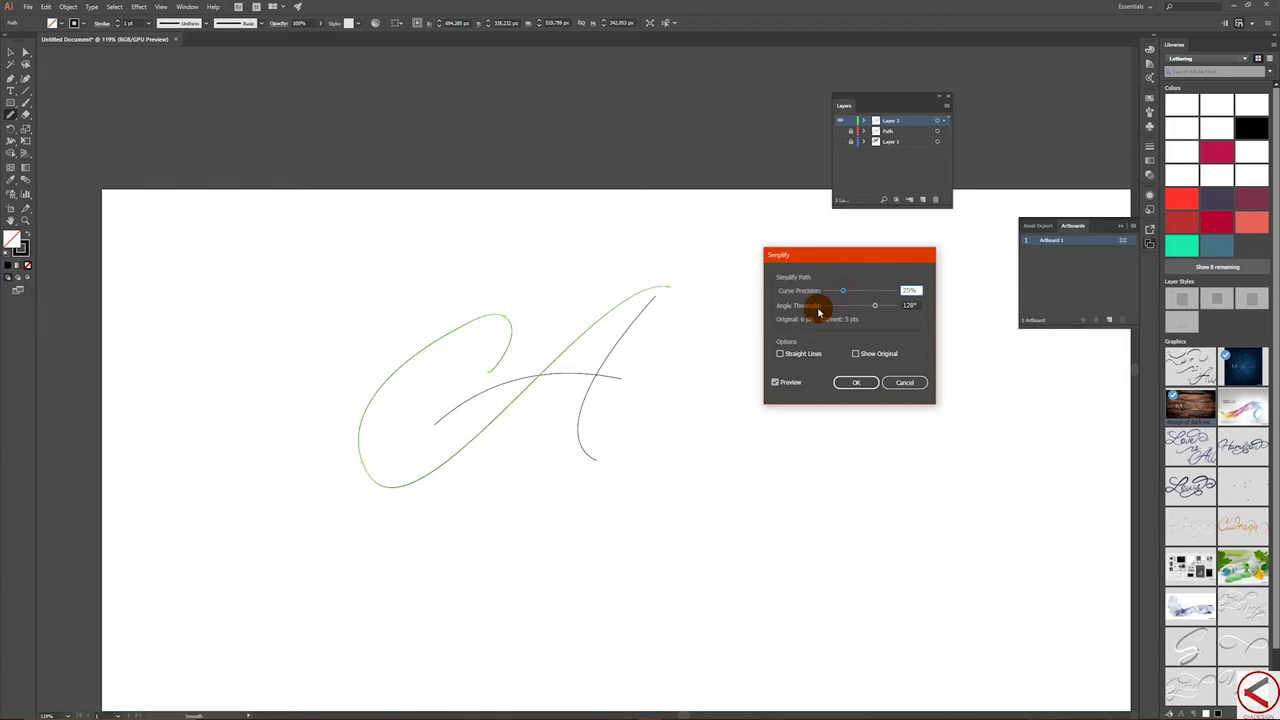
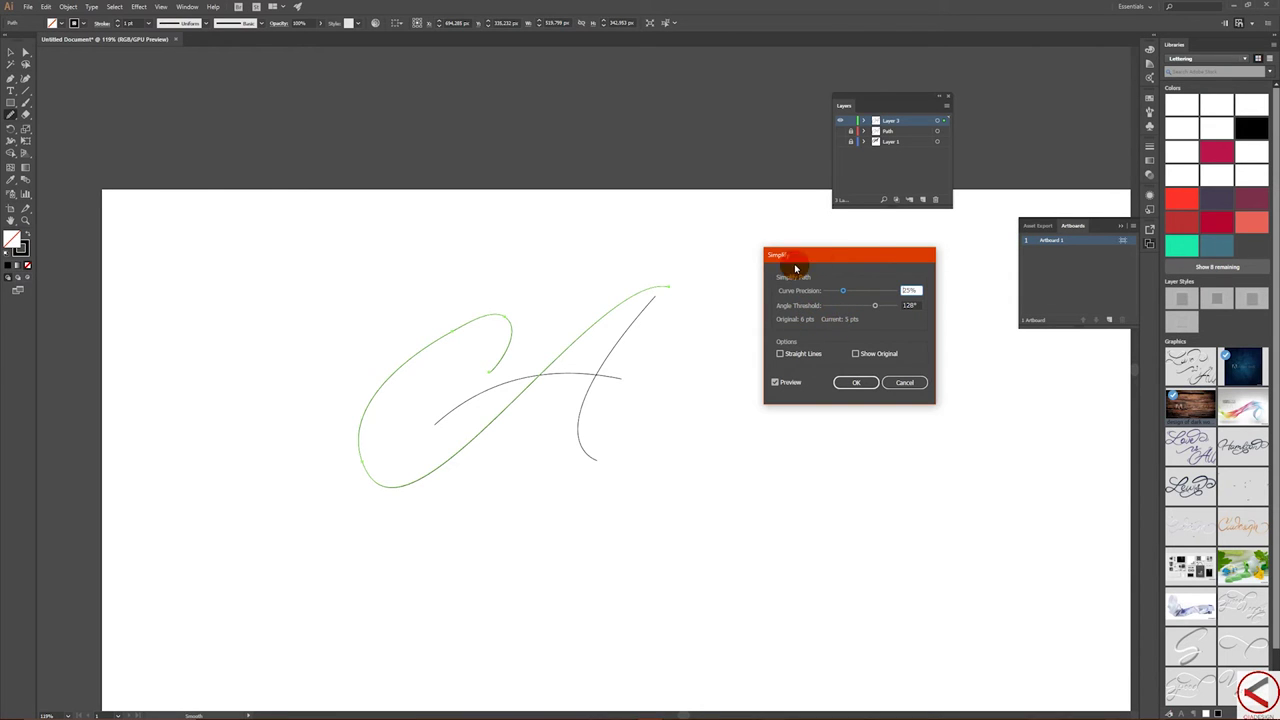
# - Confirm the previous simplify and select the whole CA lettering
pyautogui.click(858, 380)
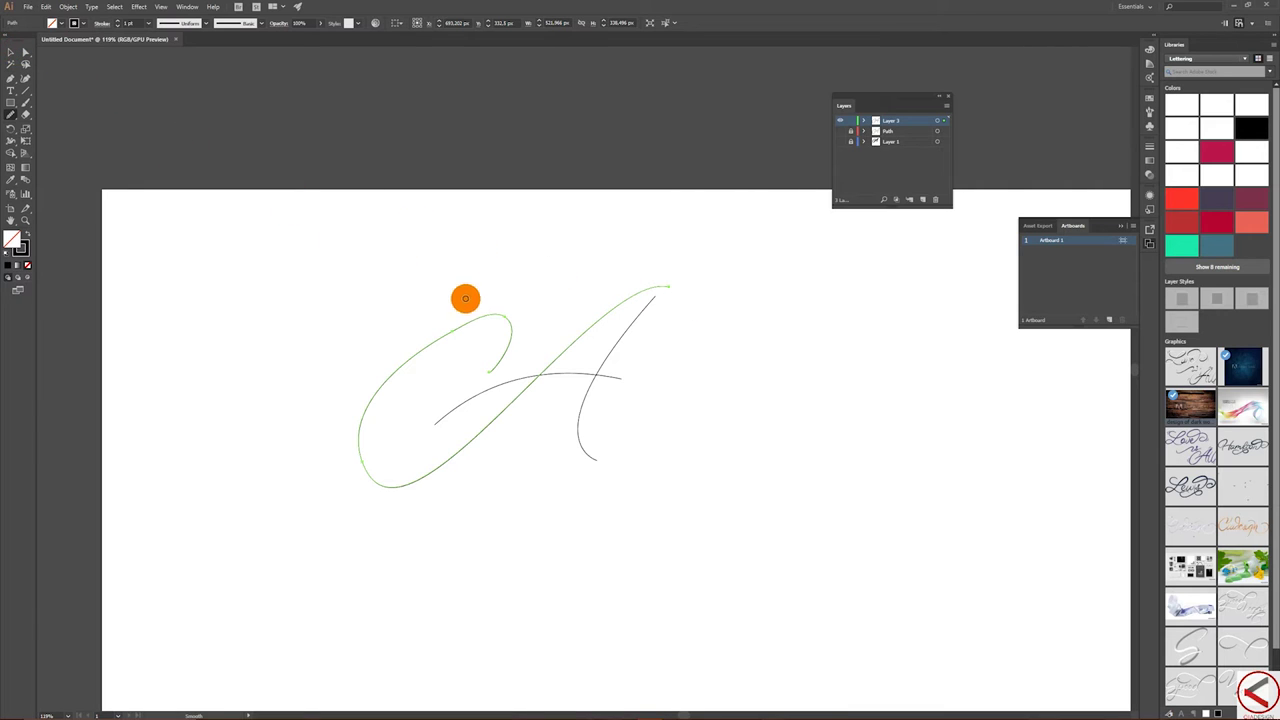
pyautogui.click(10, 50)
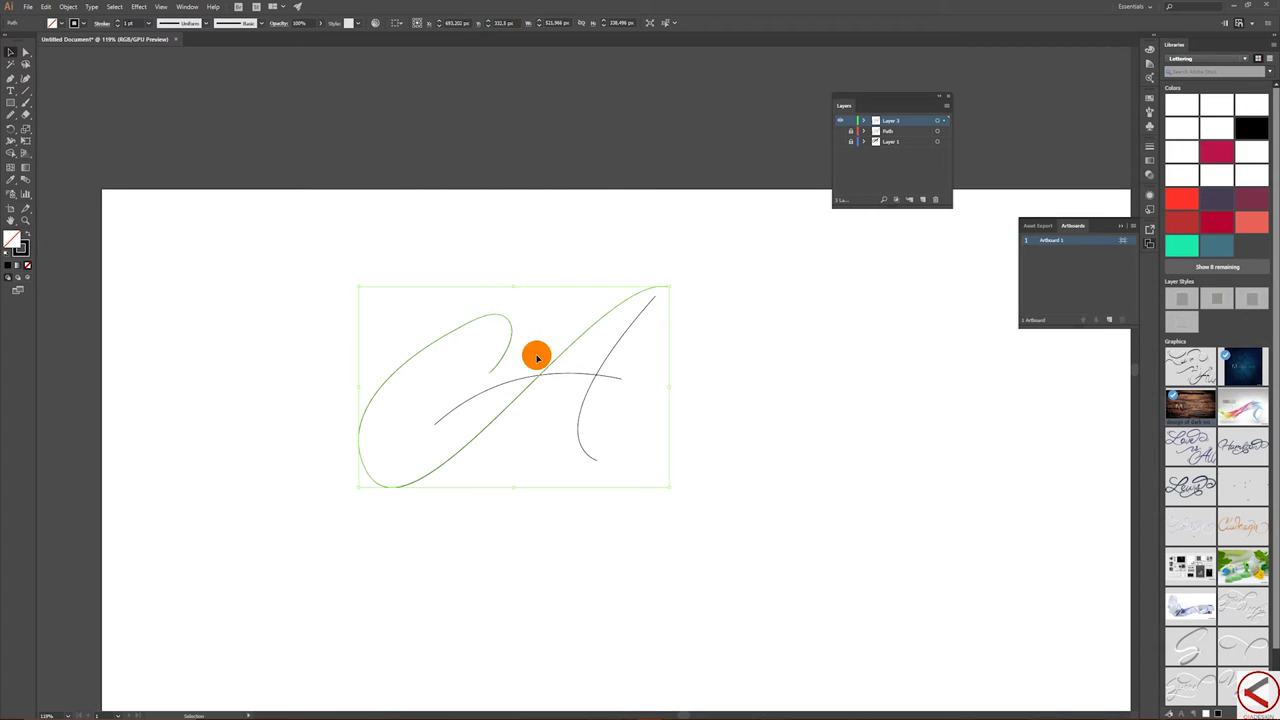
pyautogui.click(65, 8)
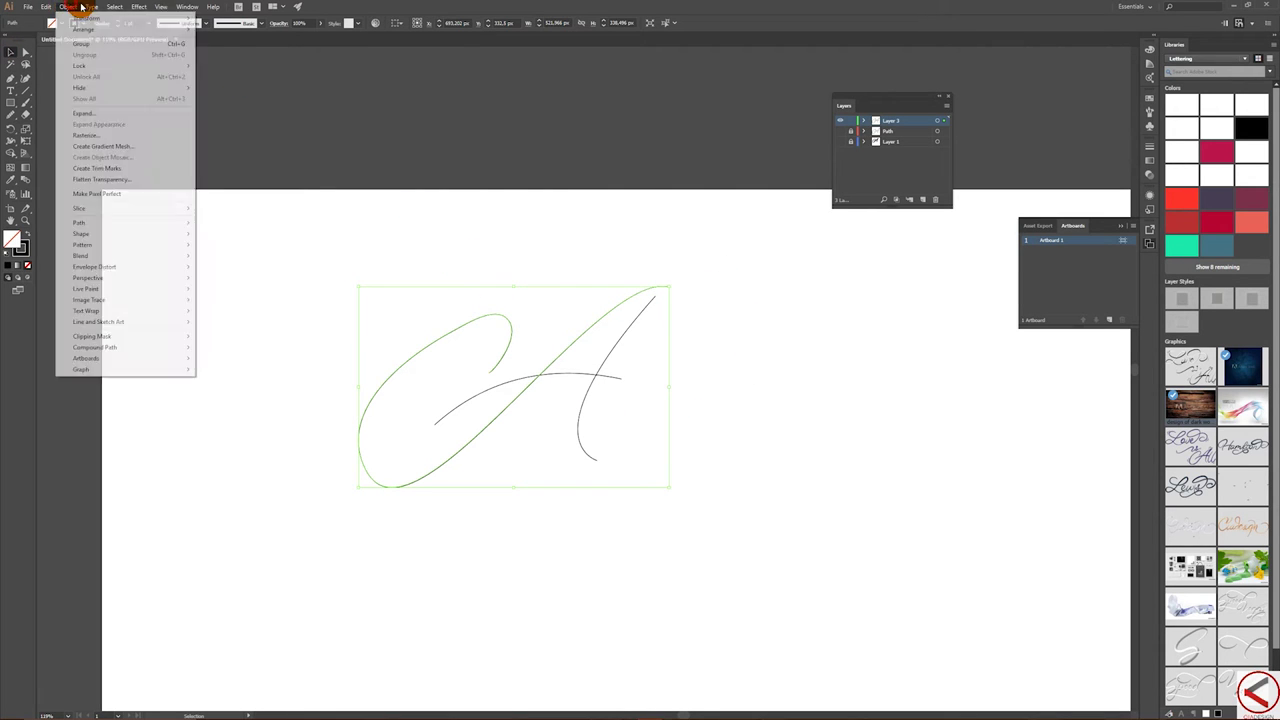
pyautogui.moveTo(91, 7)
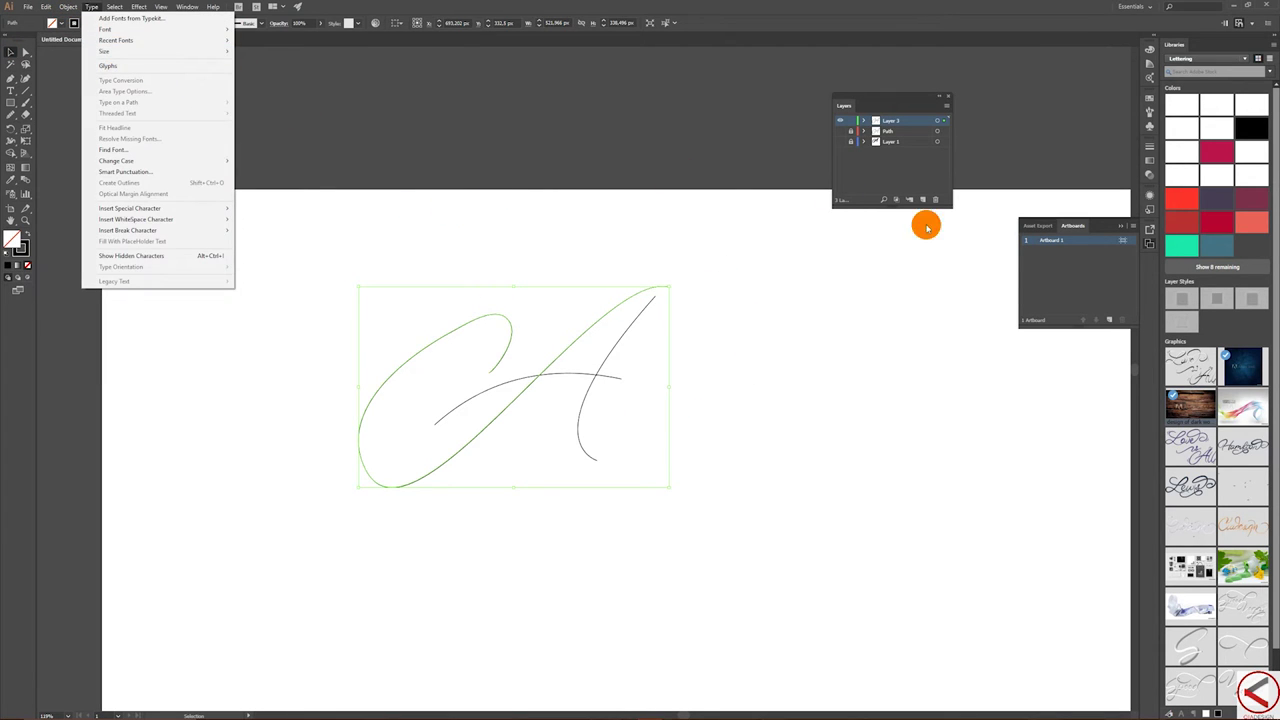
pyautogui.click(883, 184)
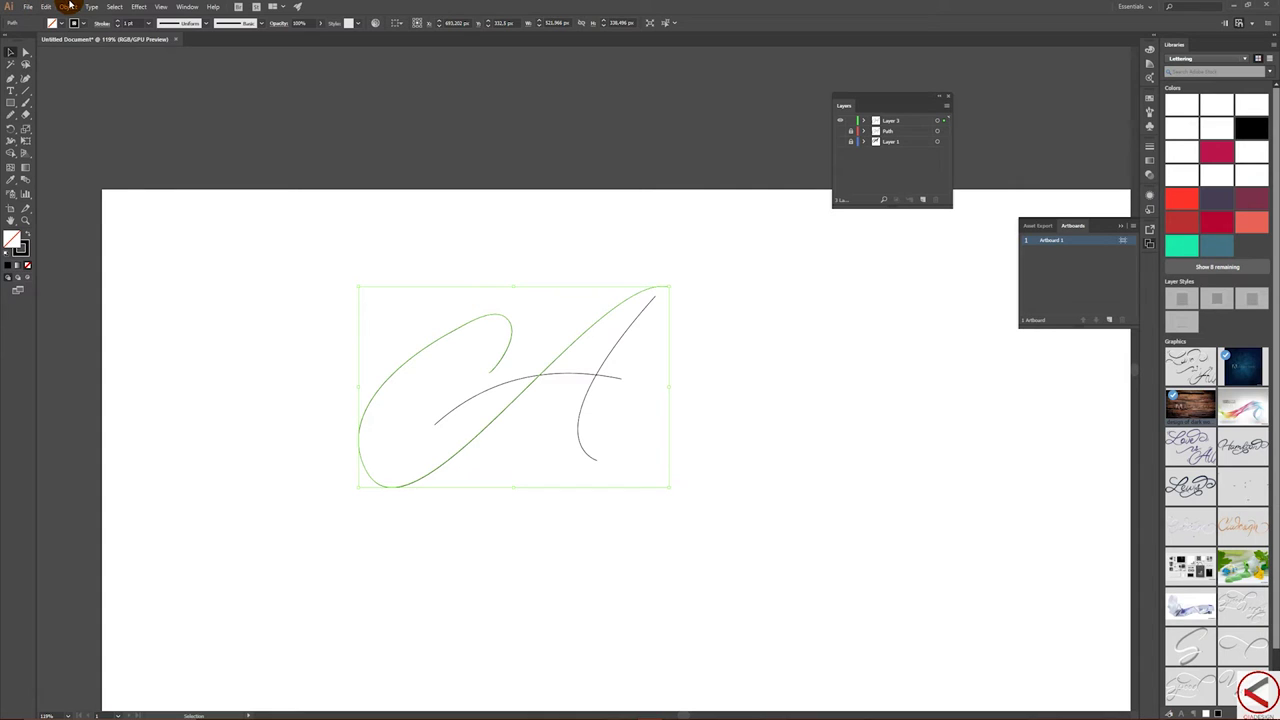
# - Simplify the selected CA lettering paths at about 62% curve precision
pyautogui.click(67, 6)
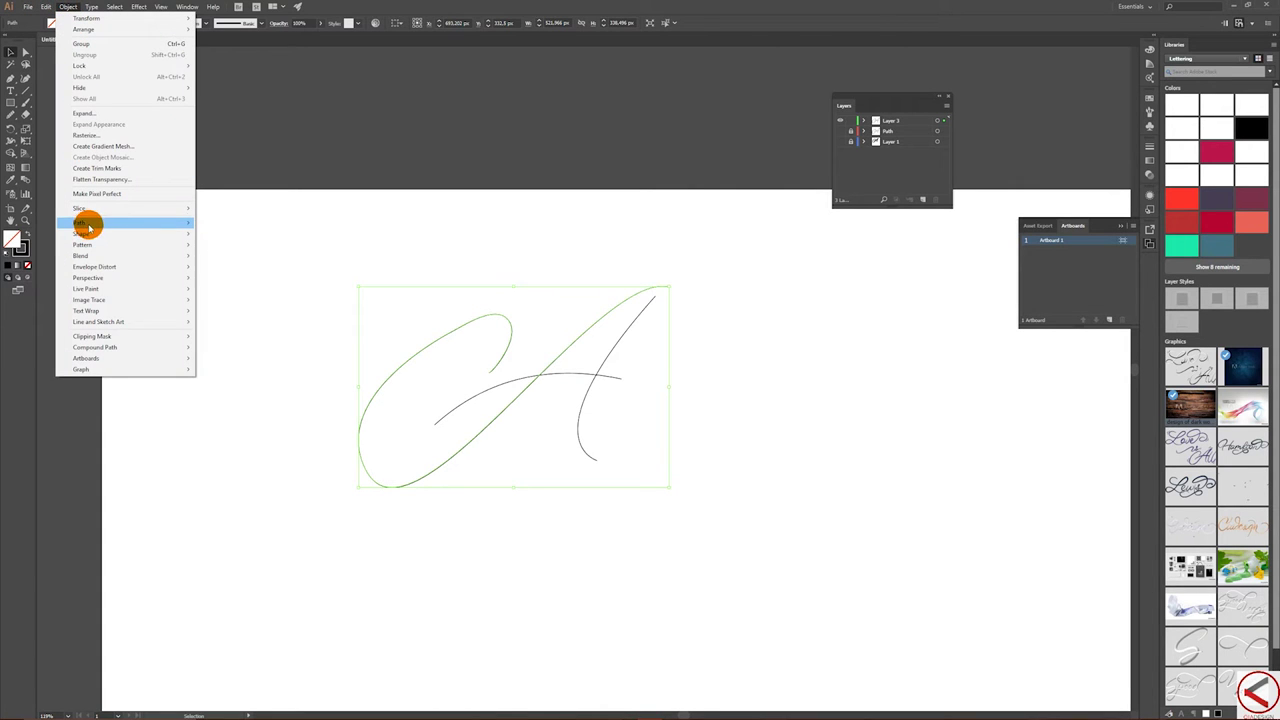
pyautogui.moveTo(90, 224)
pyautogui.click(250, 285)
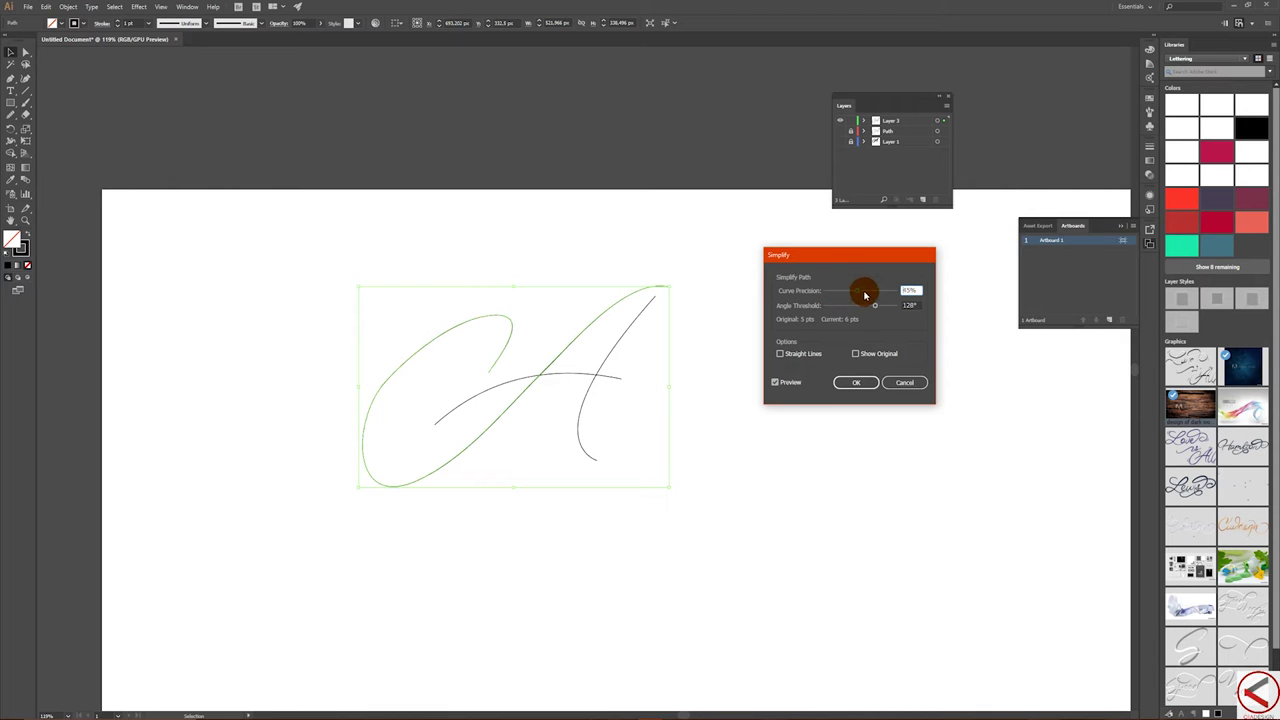
pyautogui.moveTo(869, 292); pyautogui.dragTo(868, 304)
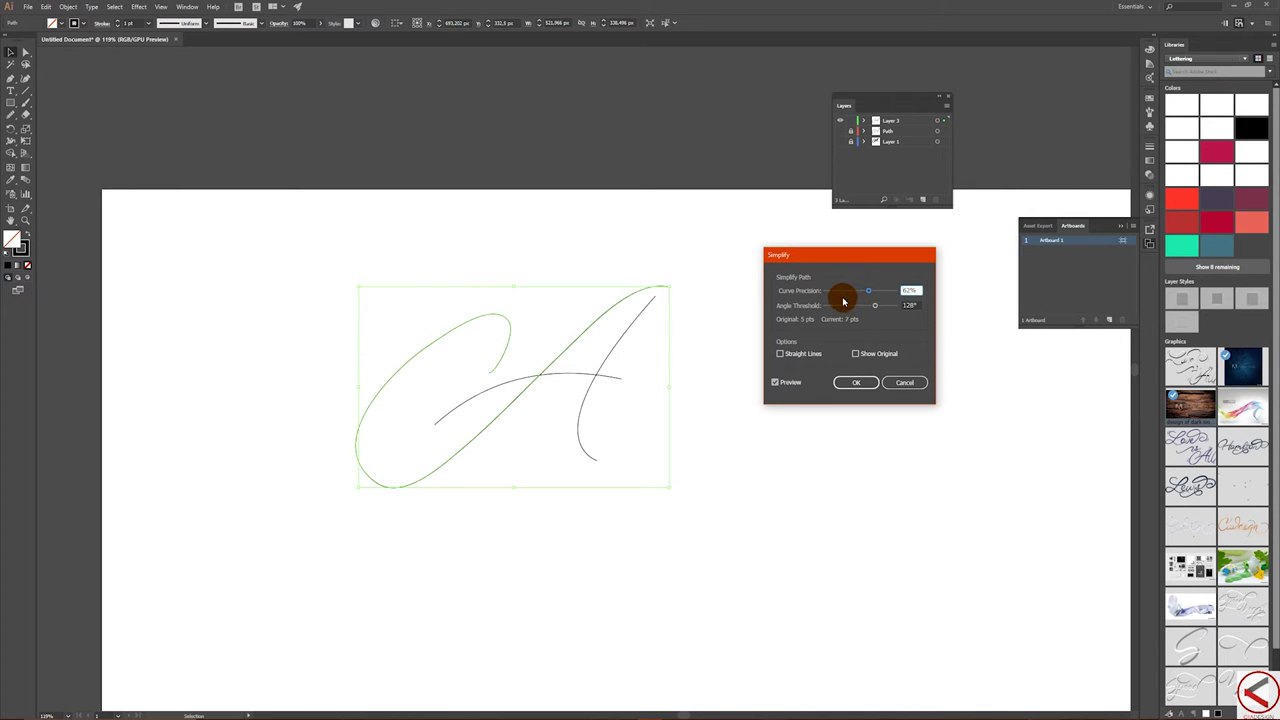
pyautogui.click(858, 384)
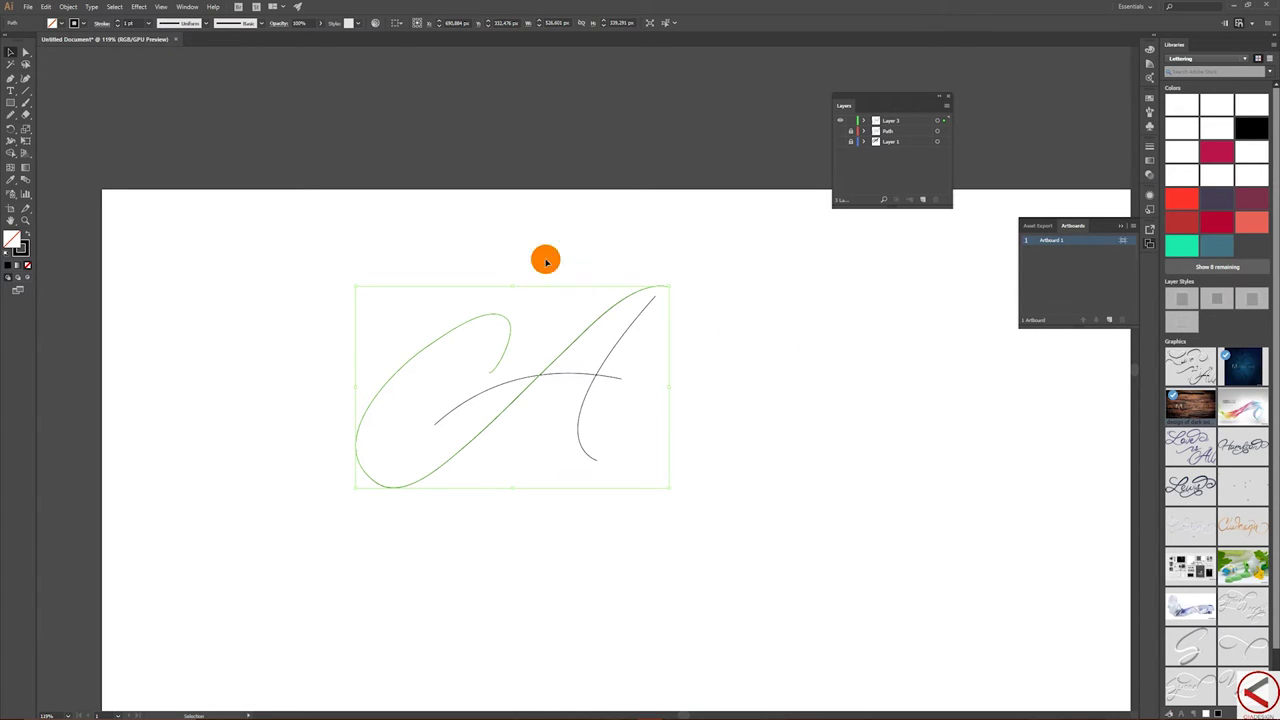
# - Paint a 7 above the CA lettering and inspect the A crossbar's anchor points
pyautogui.click(28, 96)
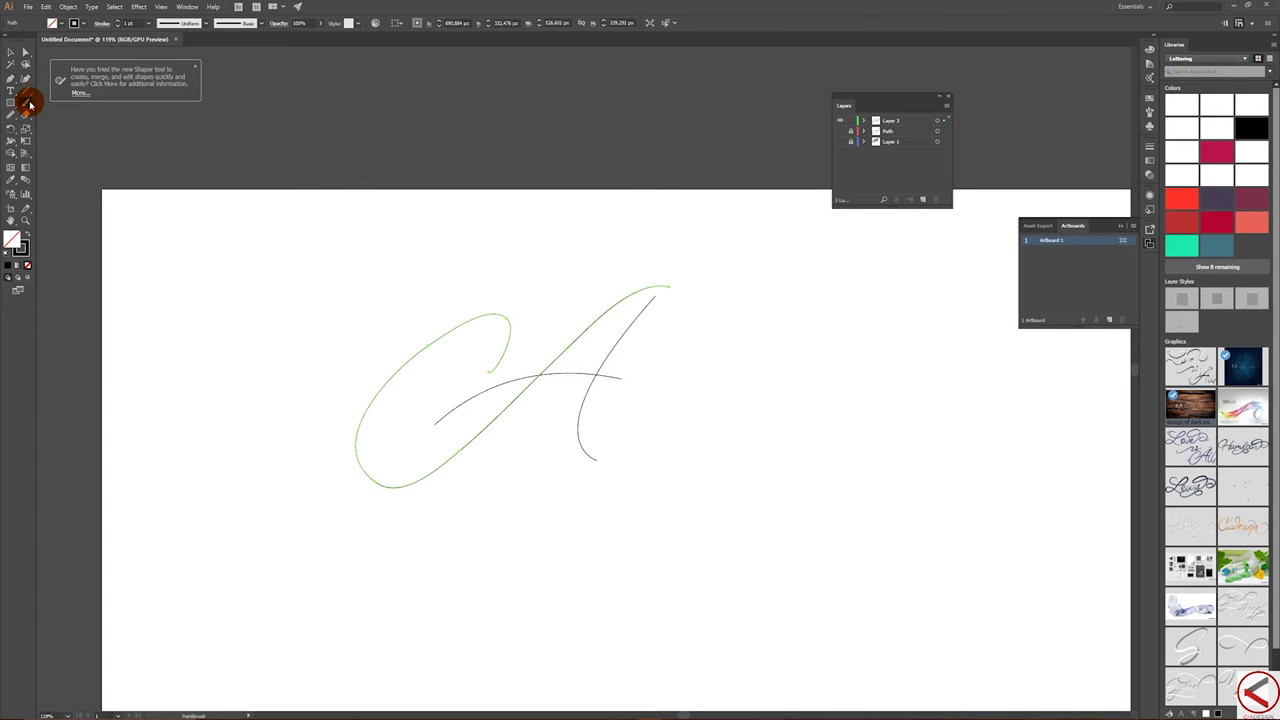
pyautogui.click(195, 68)
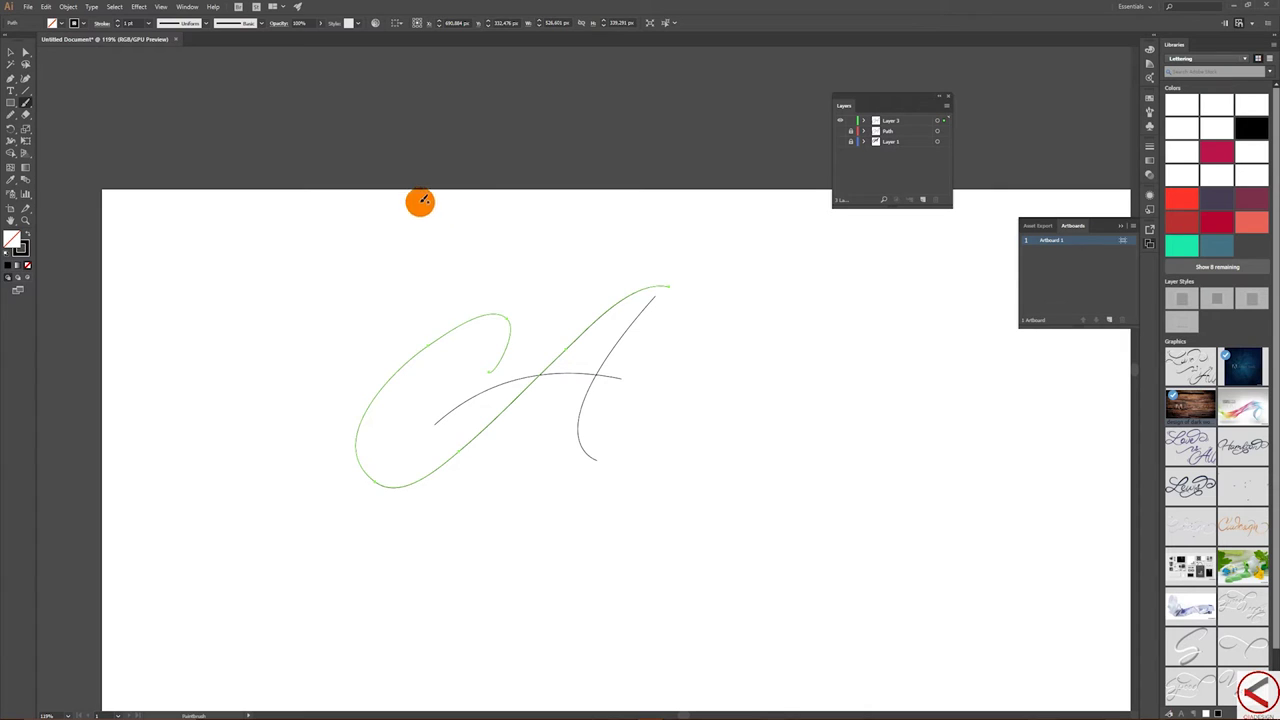
pyautogui.moveTo(436, 196)
pyautogui.mouseDown()
pyautogui.moveTo(465, 186)
pyautogui.moveTo(460, 245)
pyautogui.moveTo(455, 214)
pyautogui.moveTo(494, 213)
pyautogui.mouseUp()
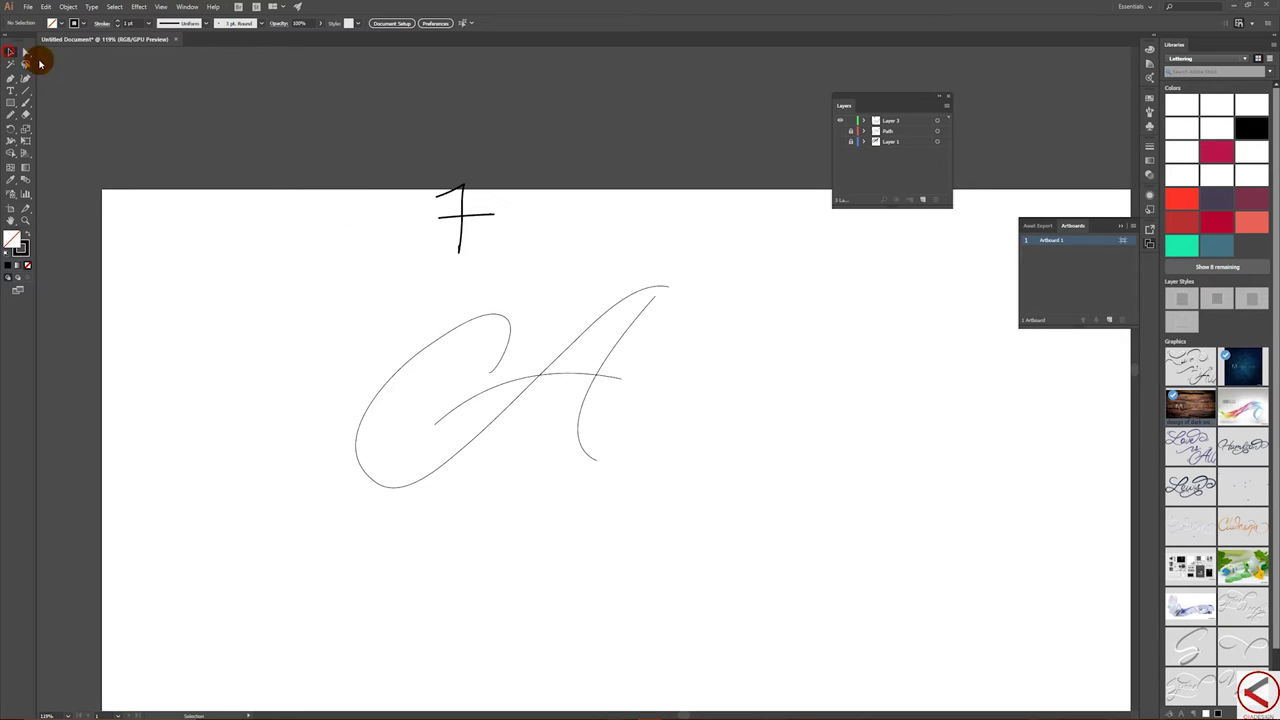
pyautogui.click(450, 416)
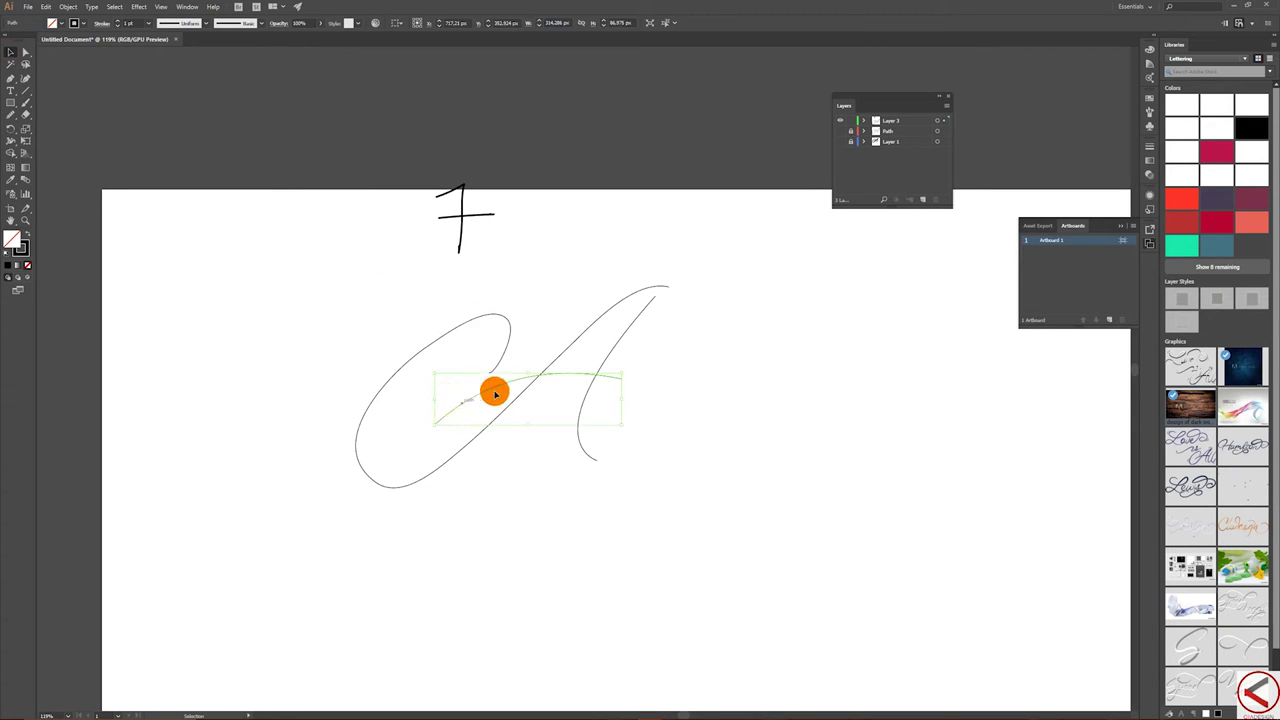
pyautogui.click(27, 52)
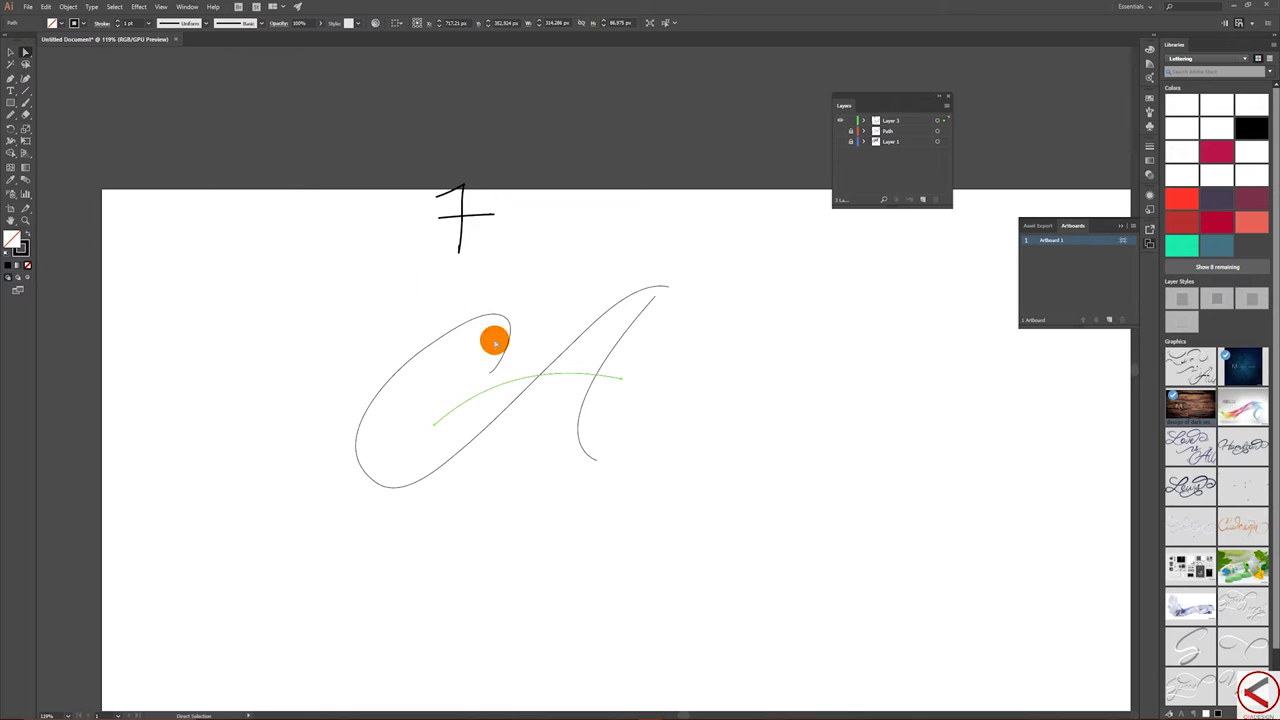
pyautogui.click(9, 79)
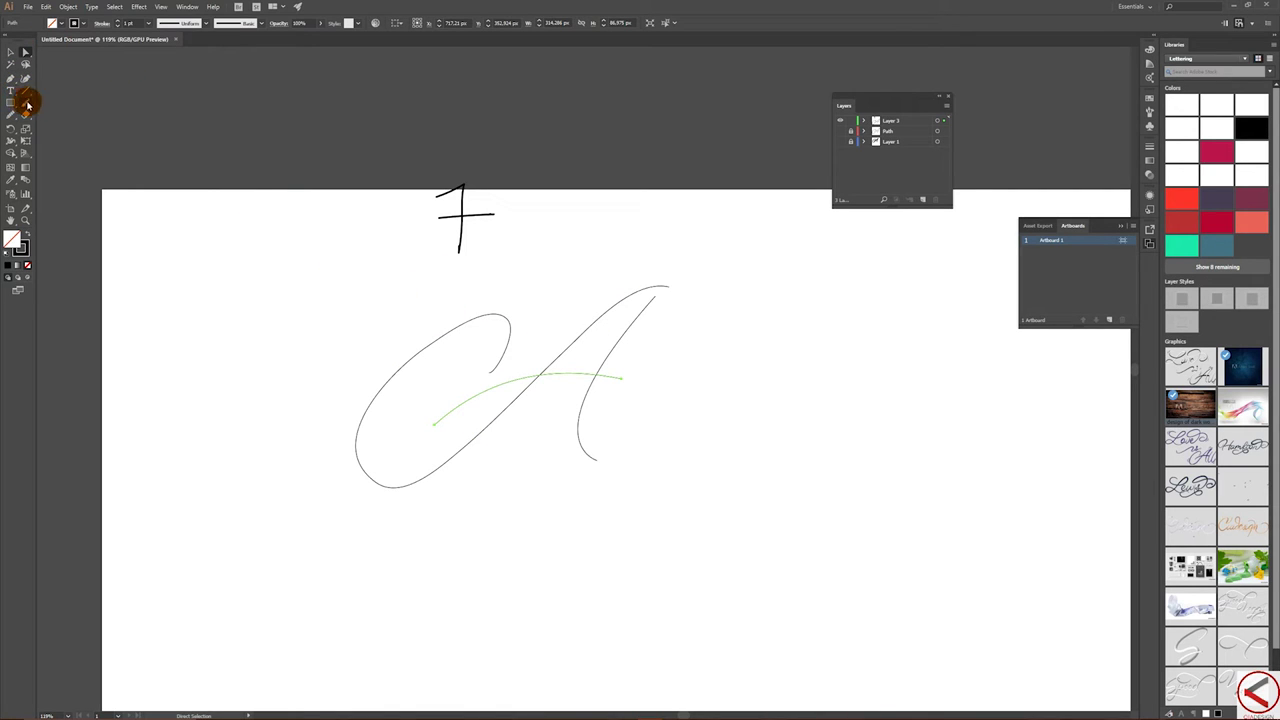
# - Paint a 2 right of the 7 and check the anchor points of the A's right stroke
pyautogui.click(603, 178)
pyautogui.click(25, 102)
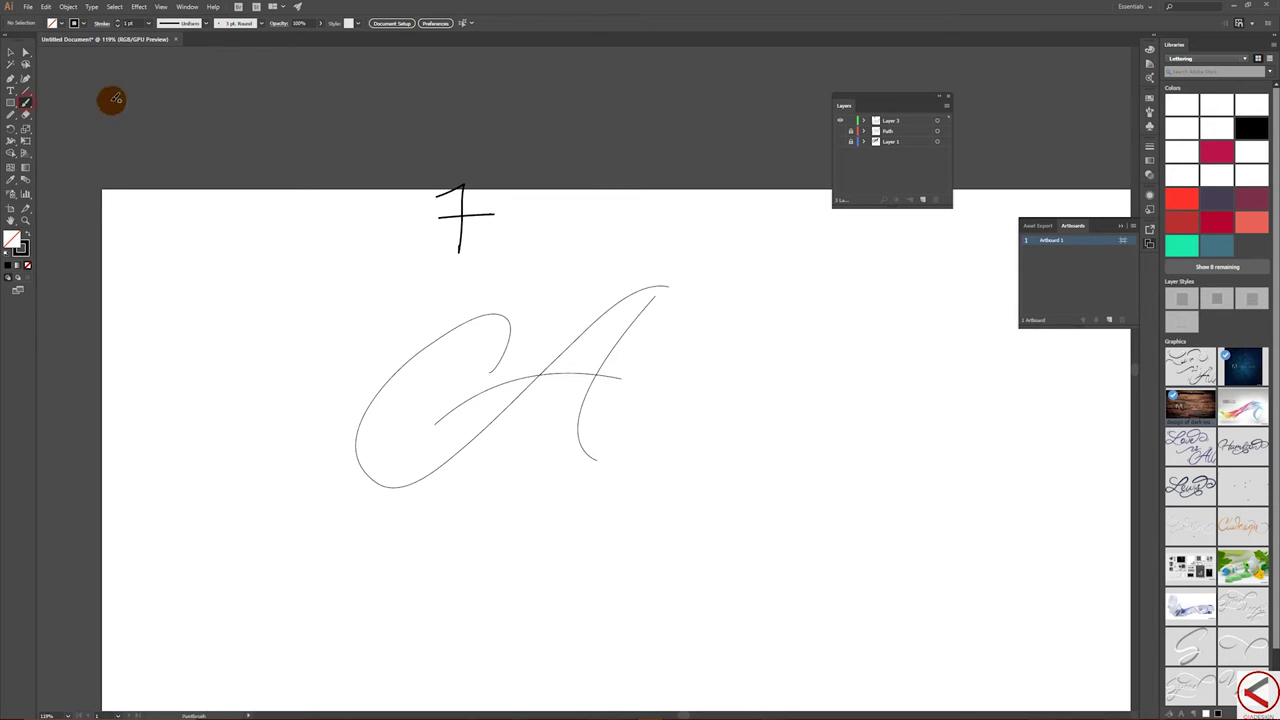
pyautogui.moveTo(582, 175)
pyautogui.mouseDown()
pyautogui.moveTo(544, 214)
pyautogui.moveTo(597, 215)
pyautogui.mouseUp()
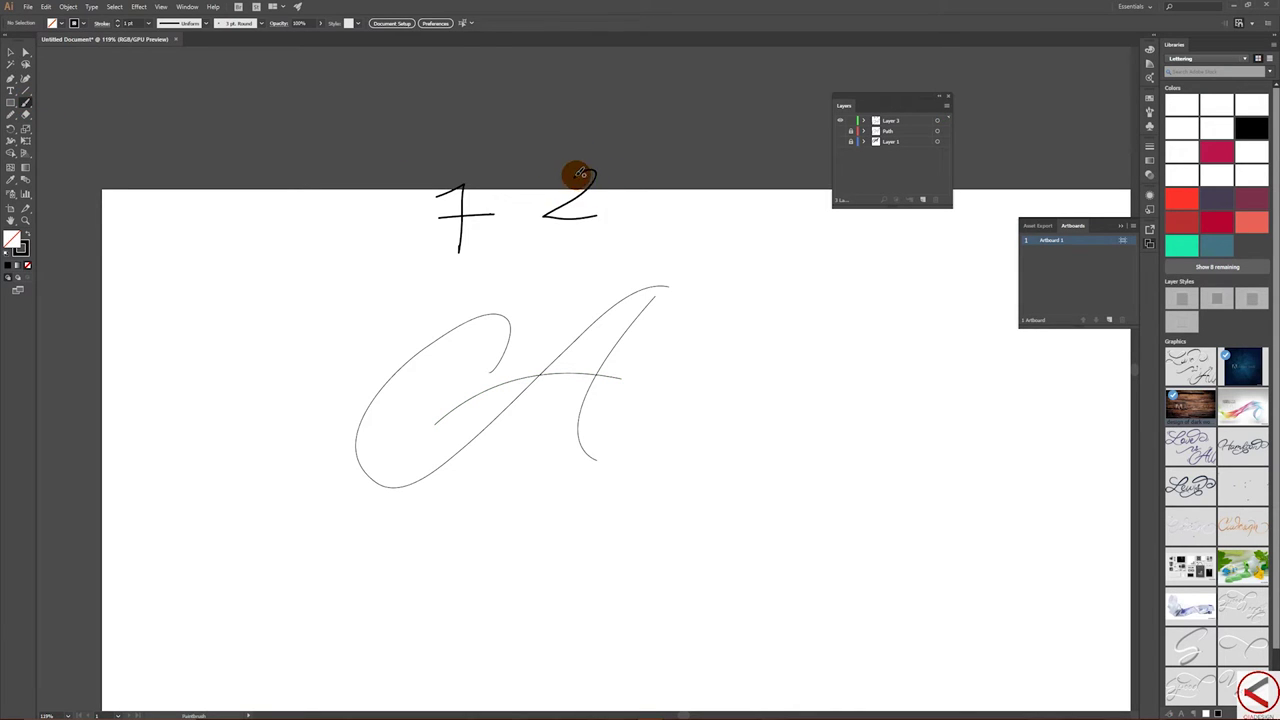
pyautogui.click(11, 51)
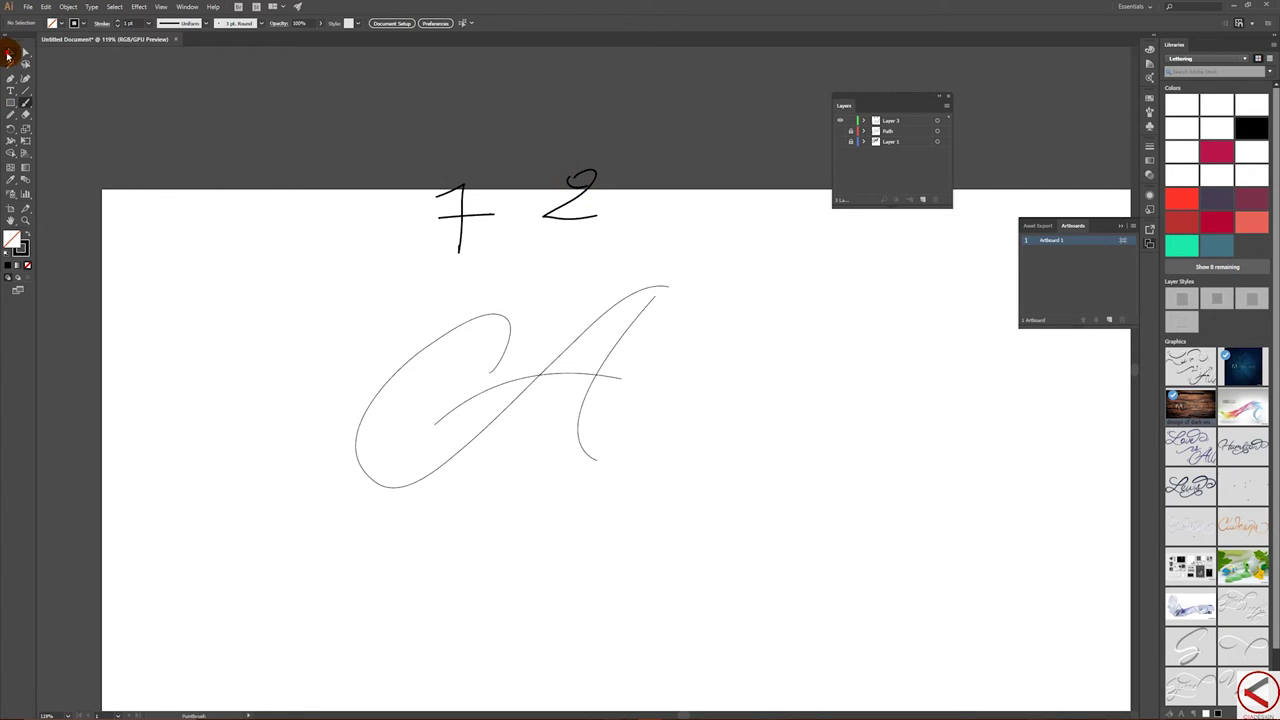
pyautogui.click(604, 424)
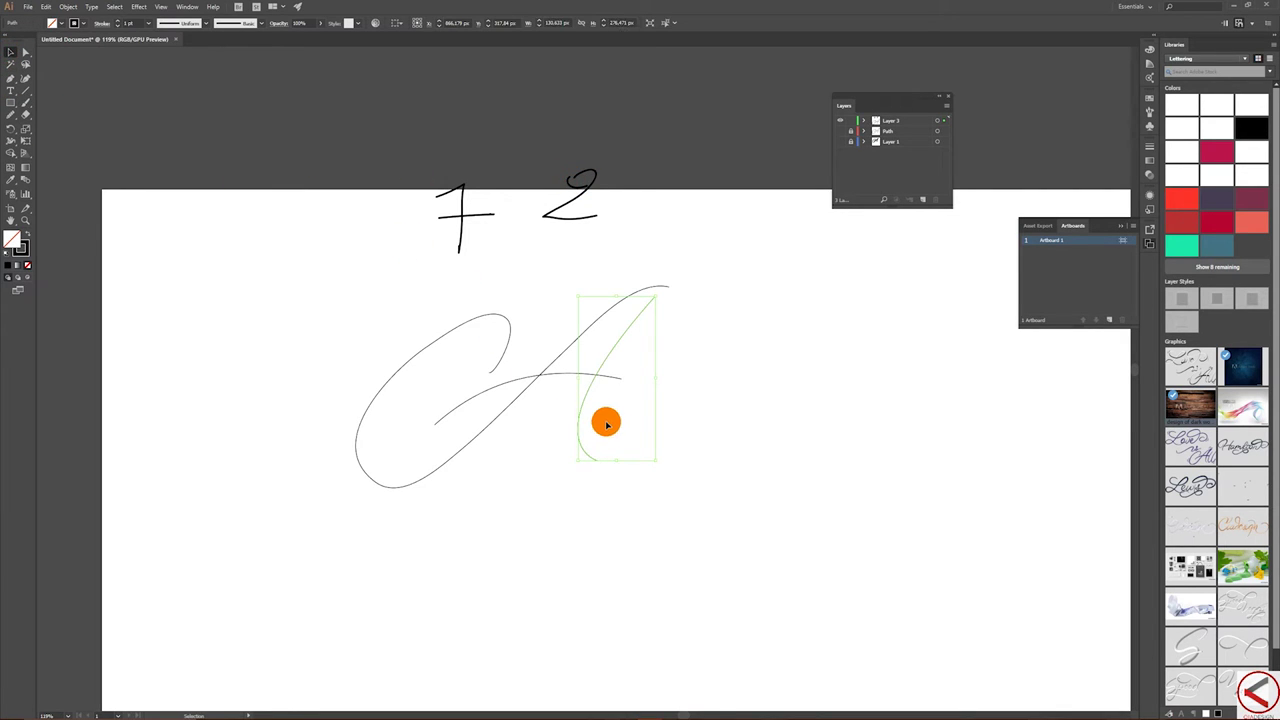
pyautogui.click(25, 53)
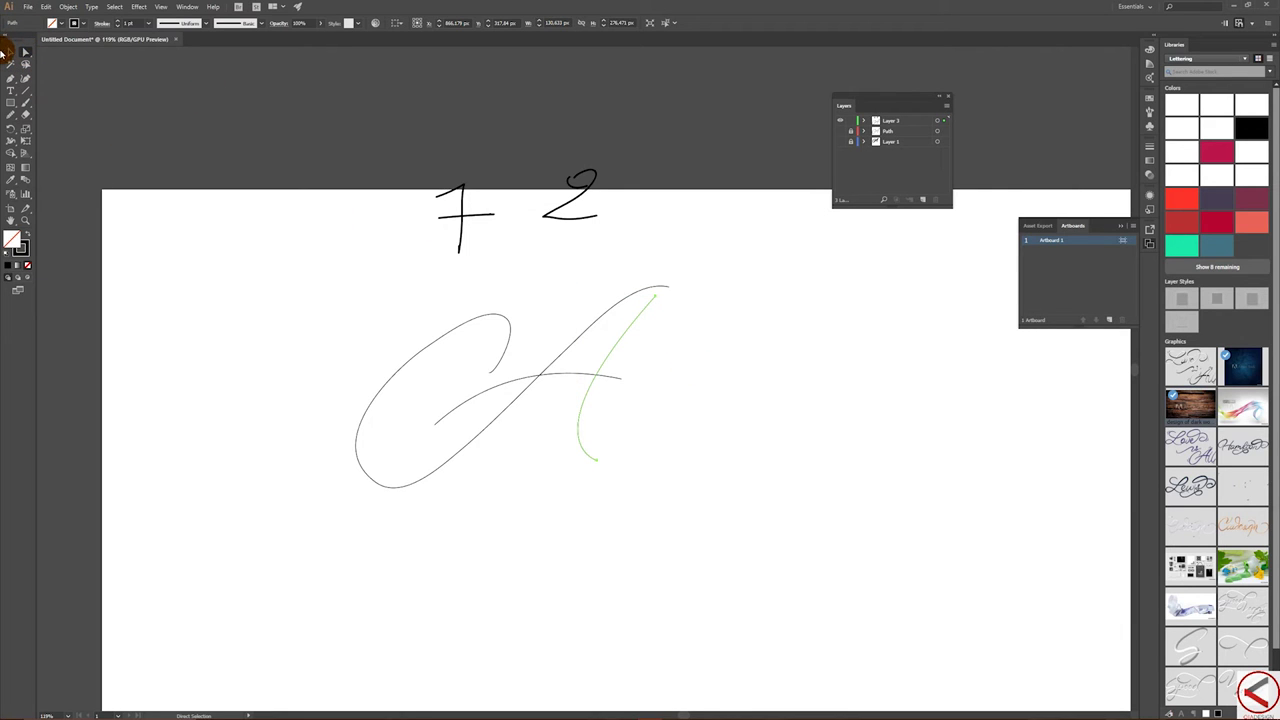
pyautogui.click(10, 52)
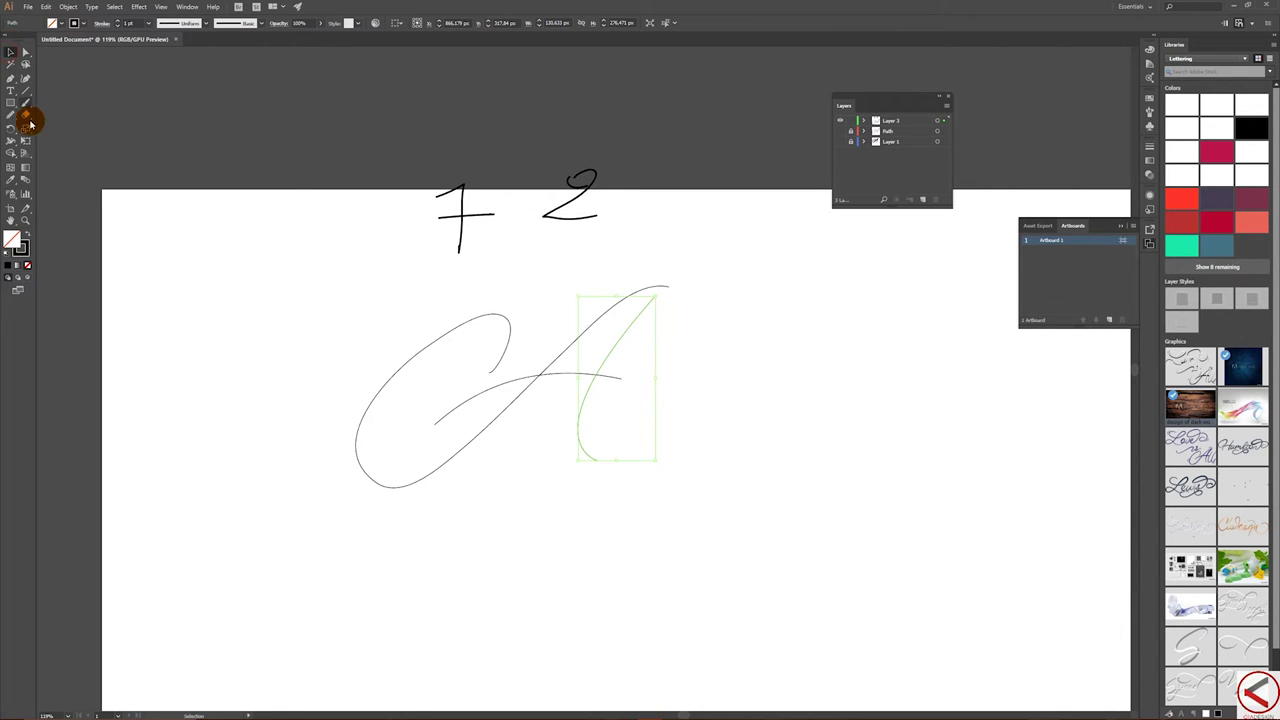
# - Paint a second 2 beside the first and select all three numeral strokes
pyautogui.click(26, 103)
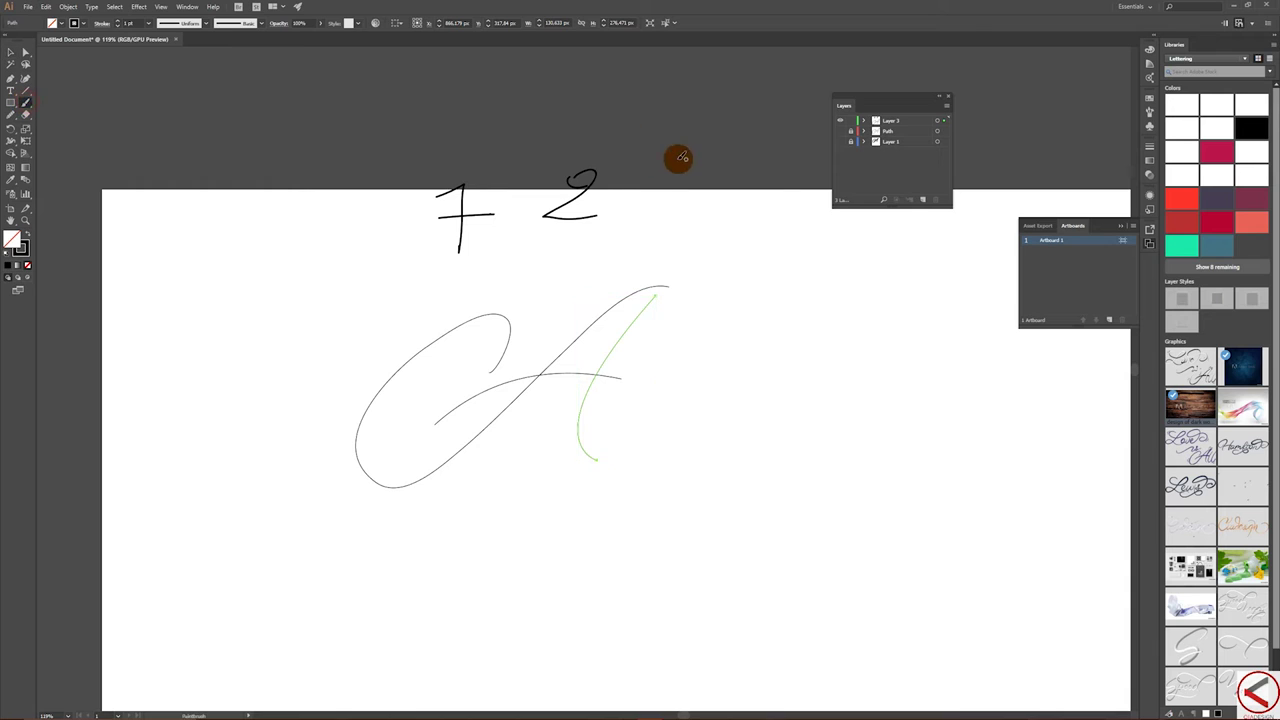
pyautogui.moveTo(649, 171)
pyautogui.mouseDown()
pyautogui.moveTo(621, 209)
pyautogui.moveTo(682, 216)
pyautogui.mouseUp()
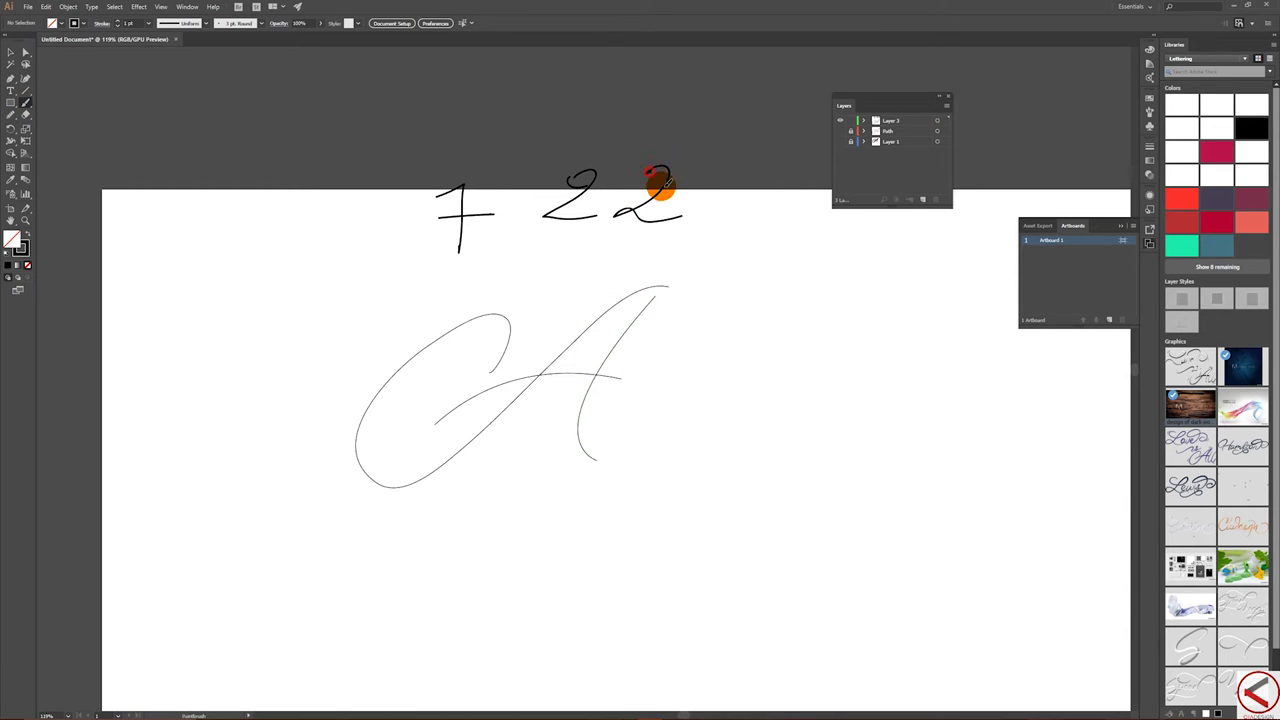
pyautogui.click(7, 52)
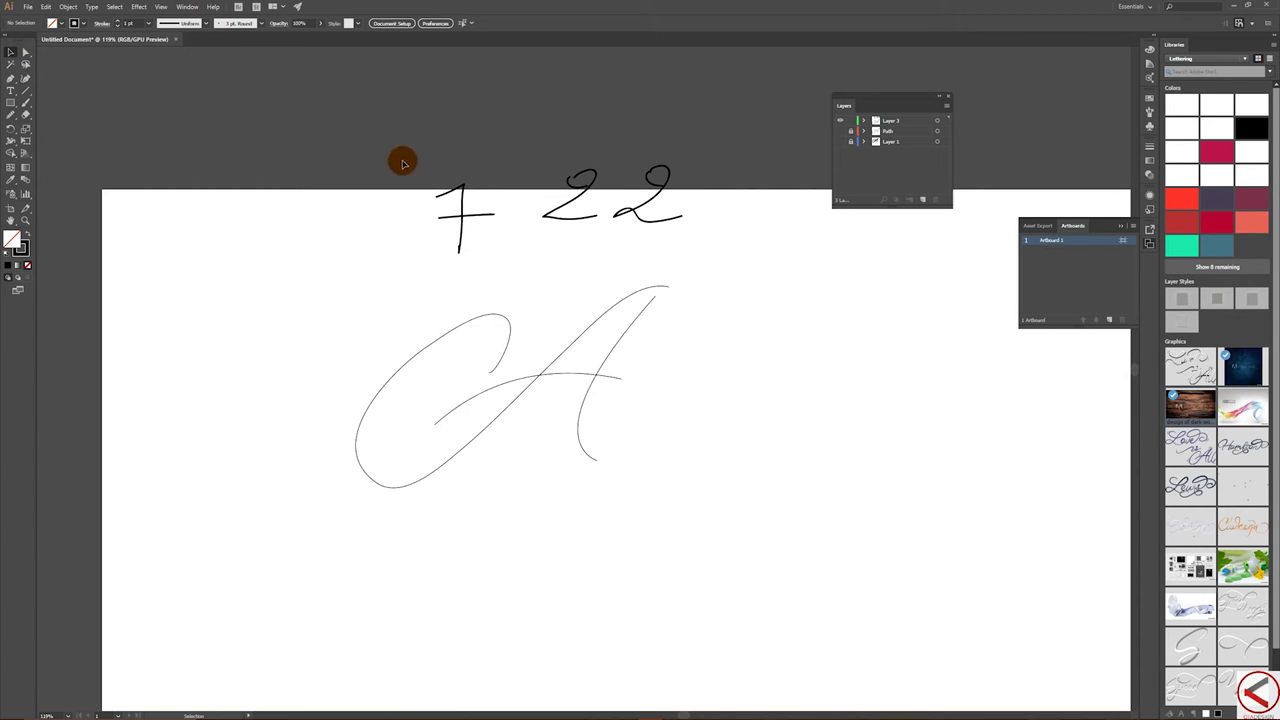
pyautogui.moveTo(428, 168); pyautogui.dragTo(756, 240)
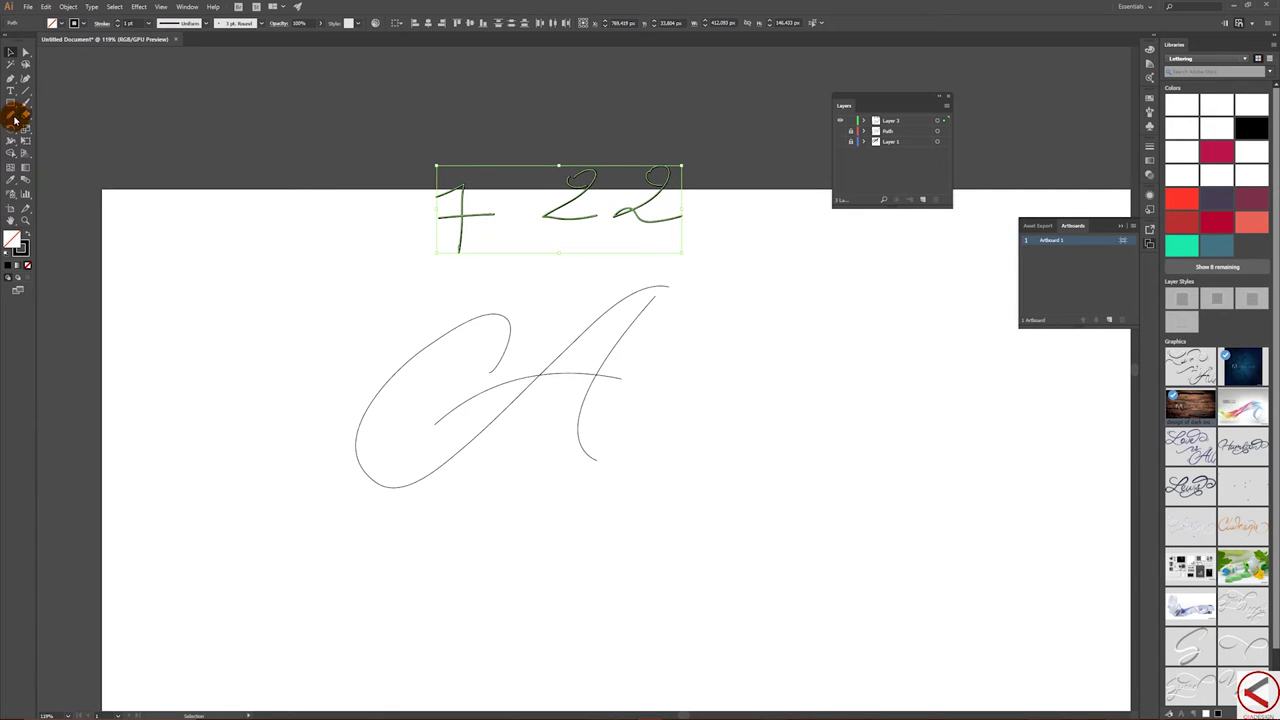
# - Deselect all and draw a circle with the Ellipse tool near the artboard's upper left
pyautogui.hotkey('ctrl', 'shift', 'a')
pyautogui.moveTo(10, 101); pyautogui.dragTo(48, 117)
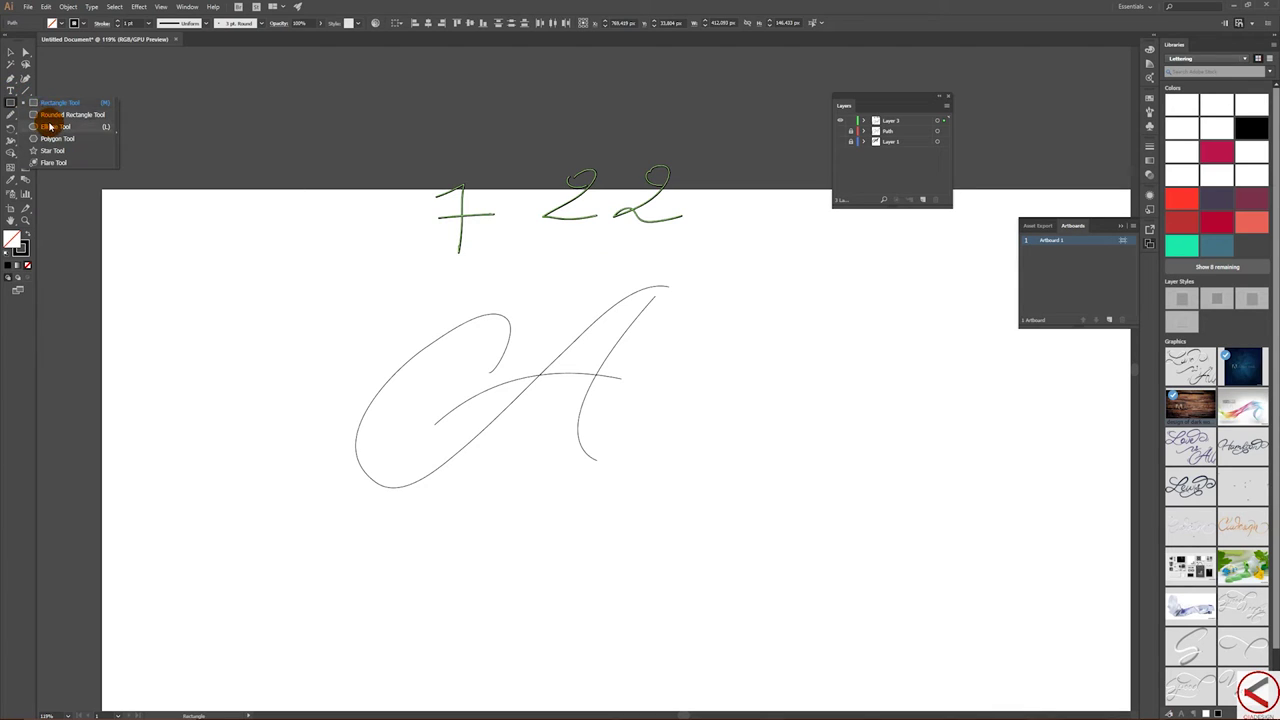
pyautogui.moveTo(50, 126); pyautogui.dragTo(50, 126)
pyautogui.moveTo(245, 261); pyautogui.dragTo(300, 300)
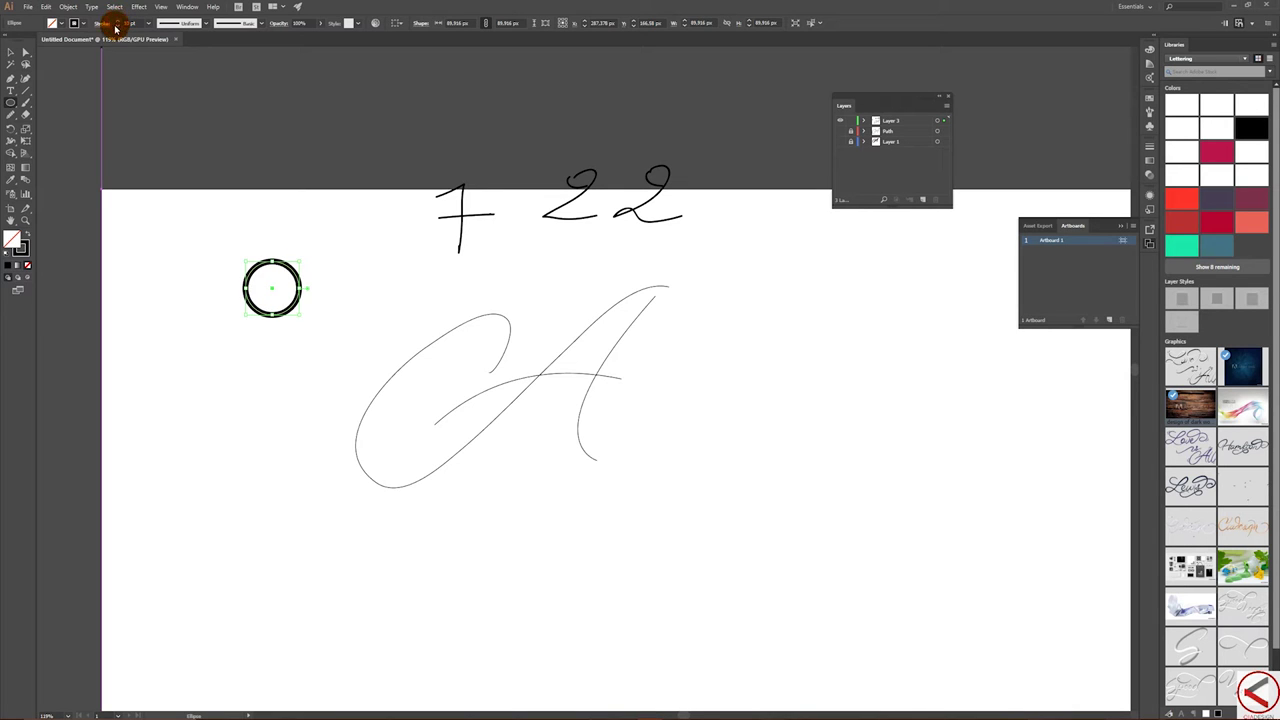
# - Move the circle onto the pasteboard and Alt-drag a copy back onto the artboard
pyautogui.click(10, 51)
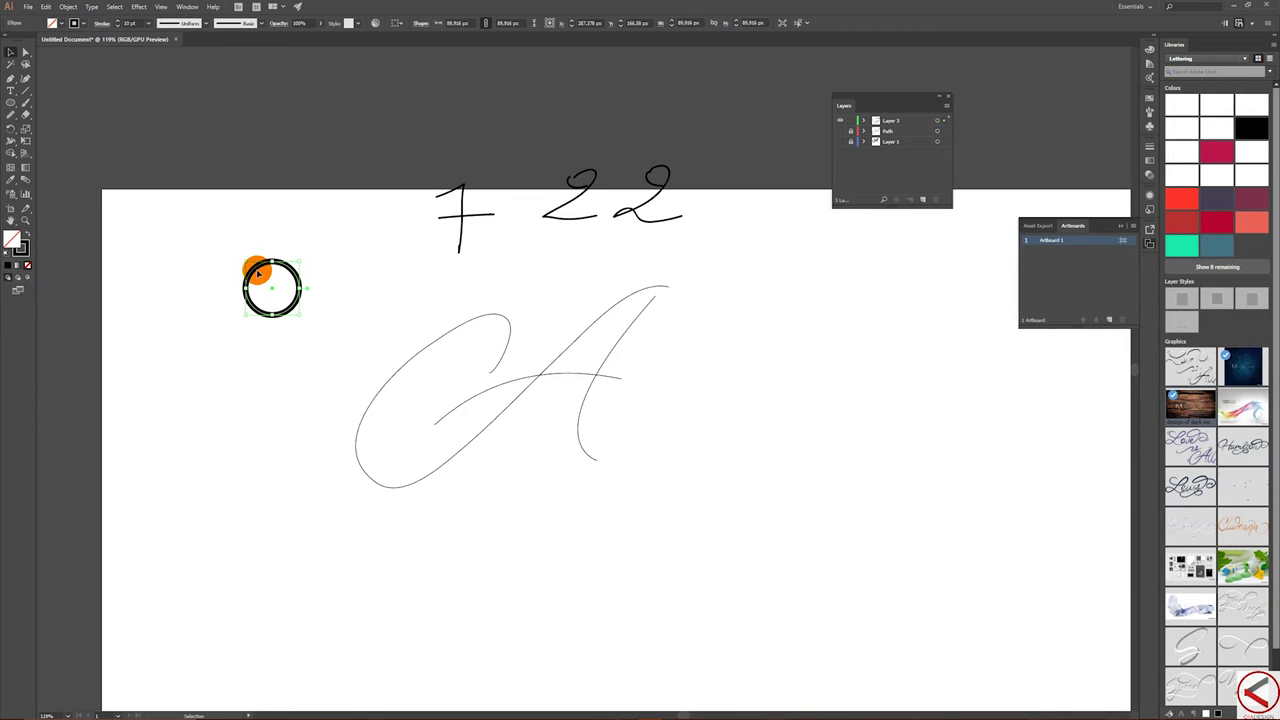
pyautogui.moveTo(257, 263); pyautogui.dragTo(176, 61)
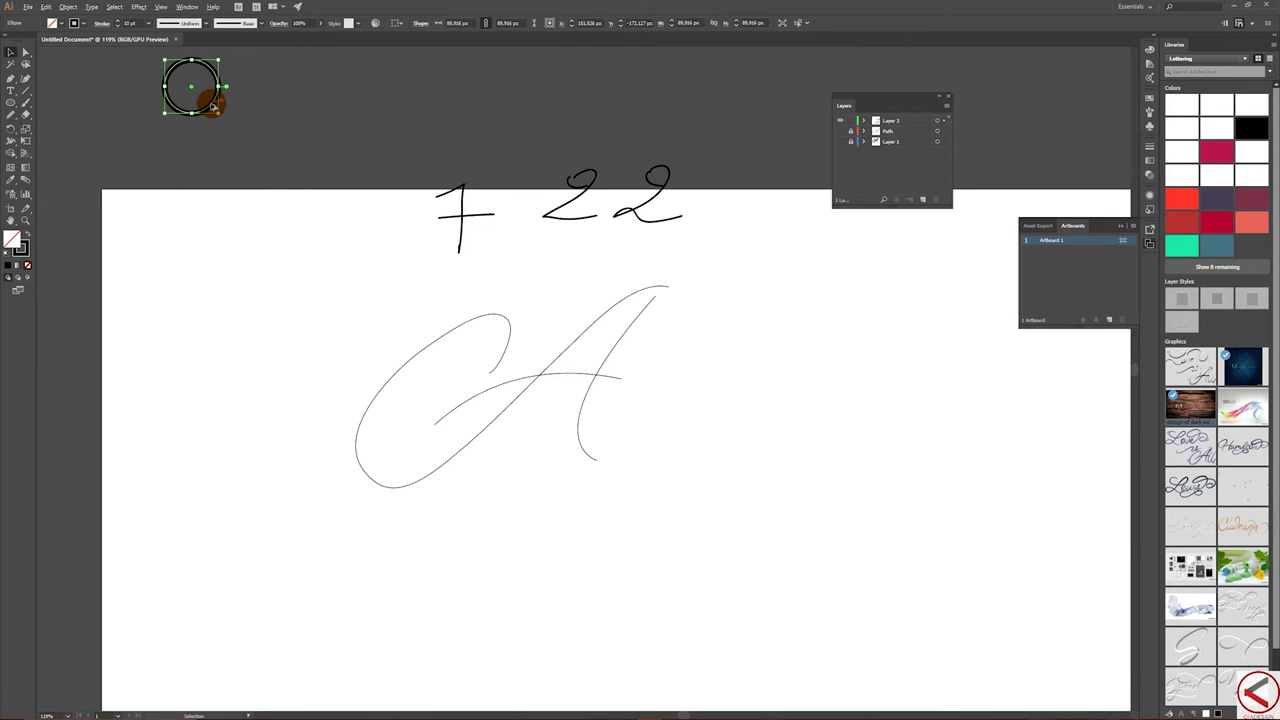
pyautogui.moveTo(214, 108); pyautogui.dragTo(214, 310)
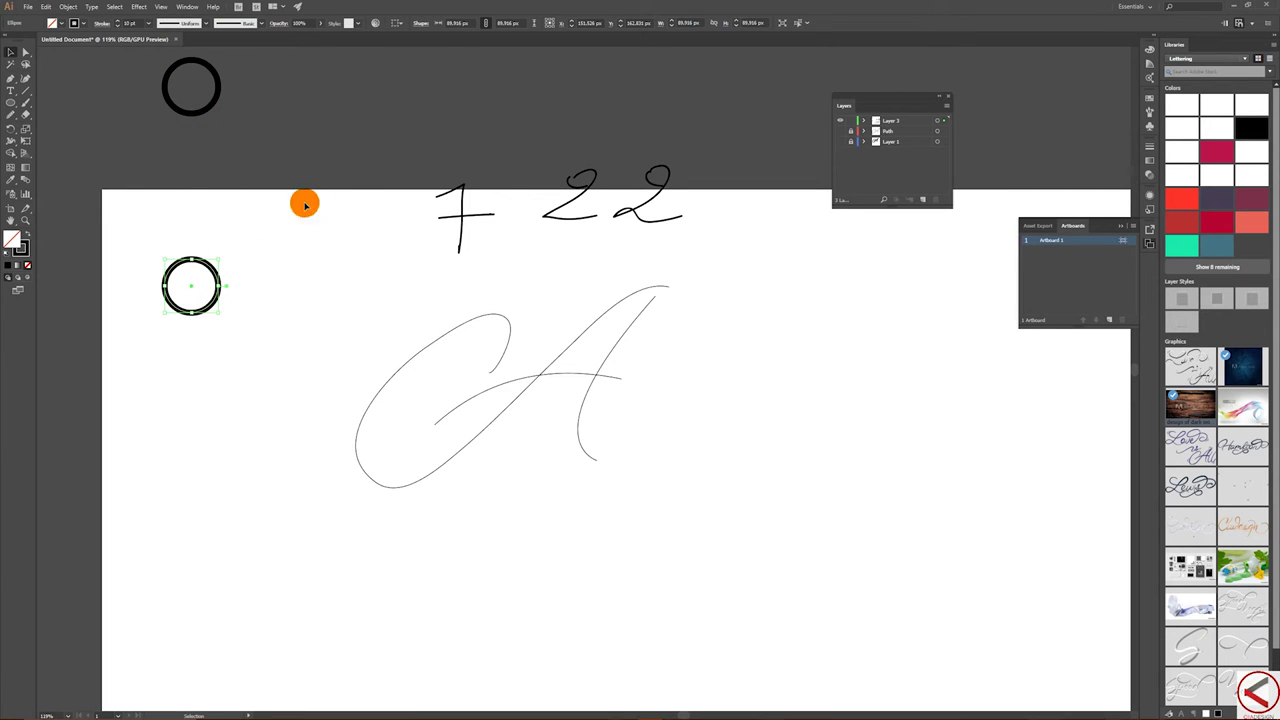
# - Expand the artboard circle's fill and stroke, then scale it down to about 36 px
pyautogui.click(70, 7)
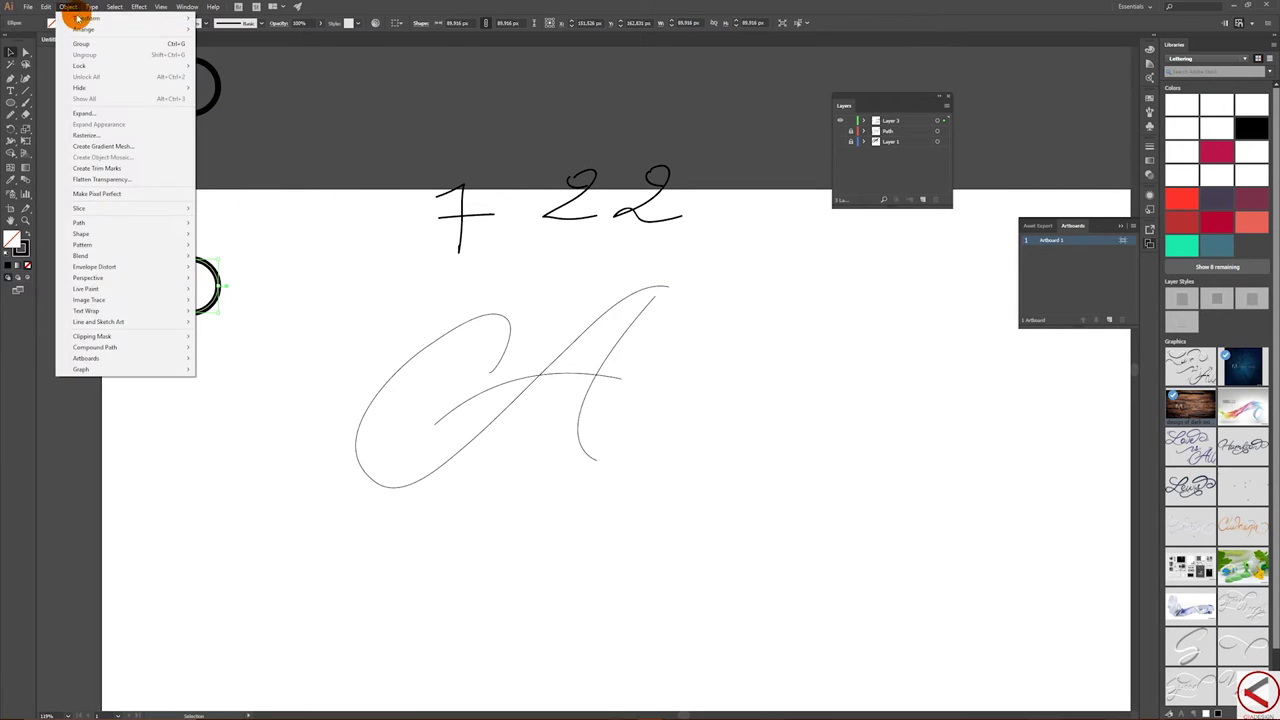
pyautogui.click(130, 116)
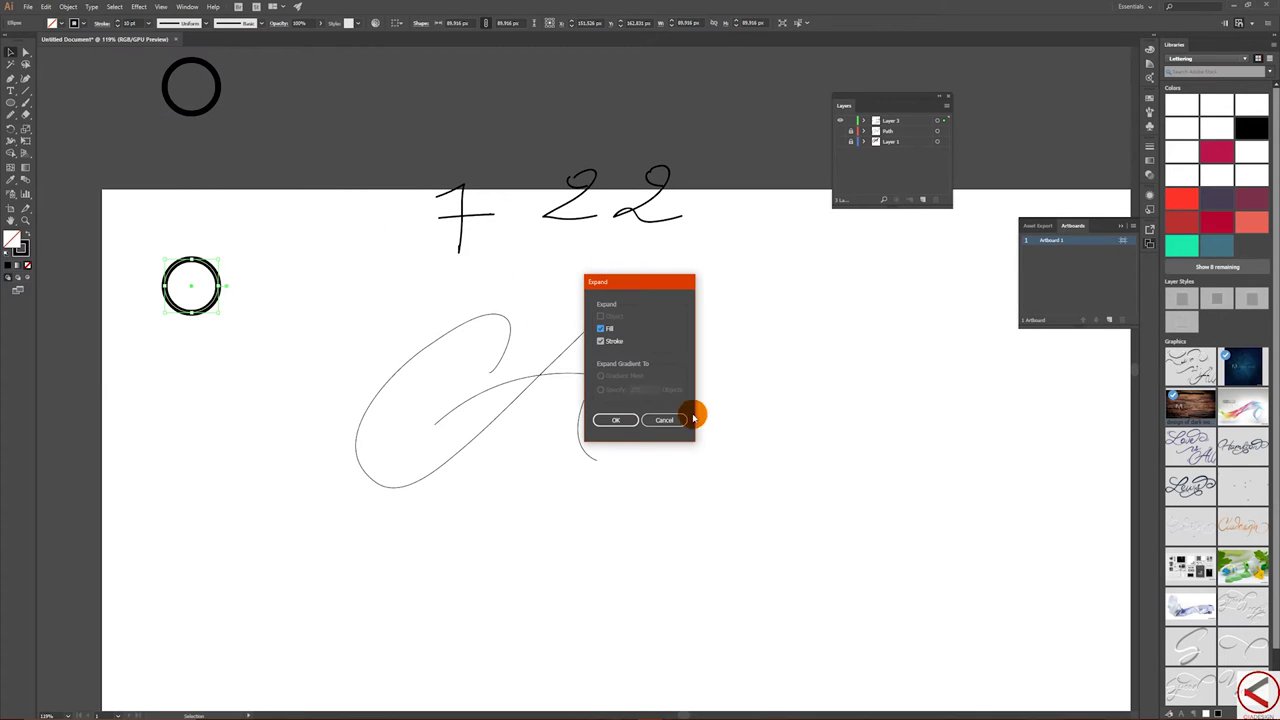
pyautogui.click(622, 420)
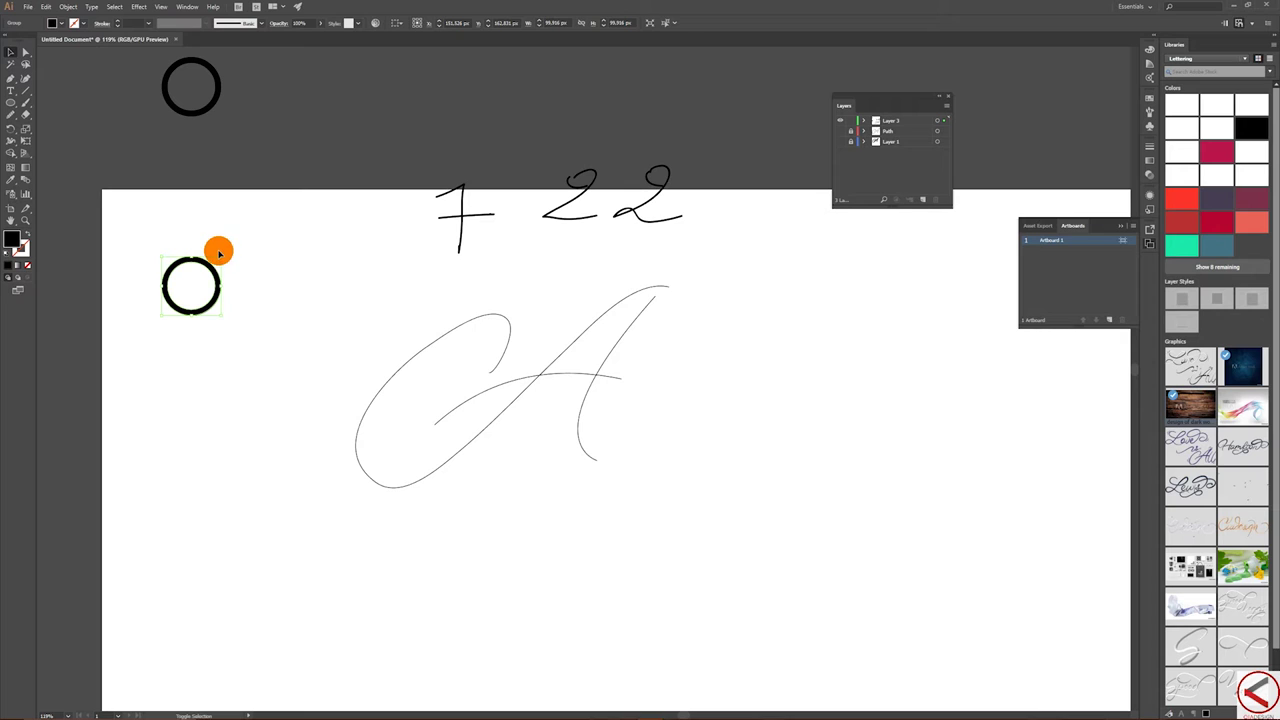
pyautogui.moveTo(220, 258); pyautogui.dragTo(179, 298)
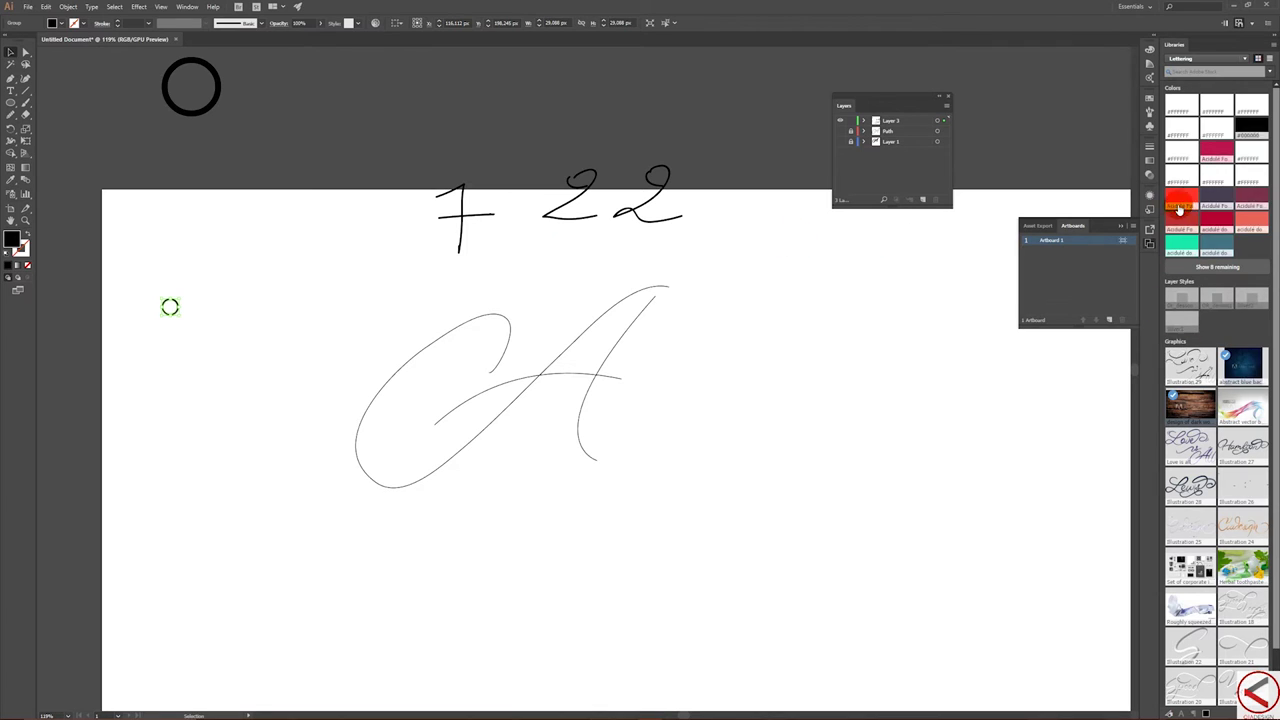
# - Open the Swatches panel's library menu and show the Gradients sub-list
pyautogui.click(1151, 101)
pyautogui.click(1052, 138)
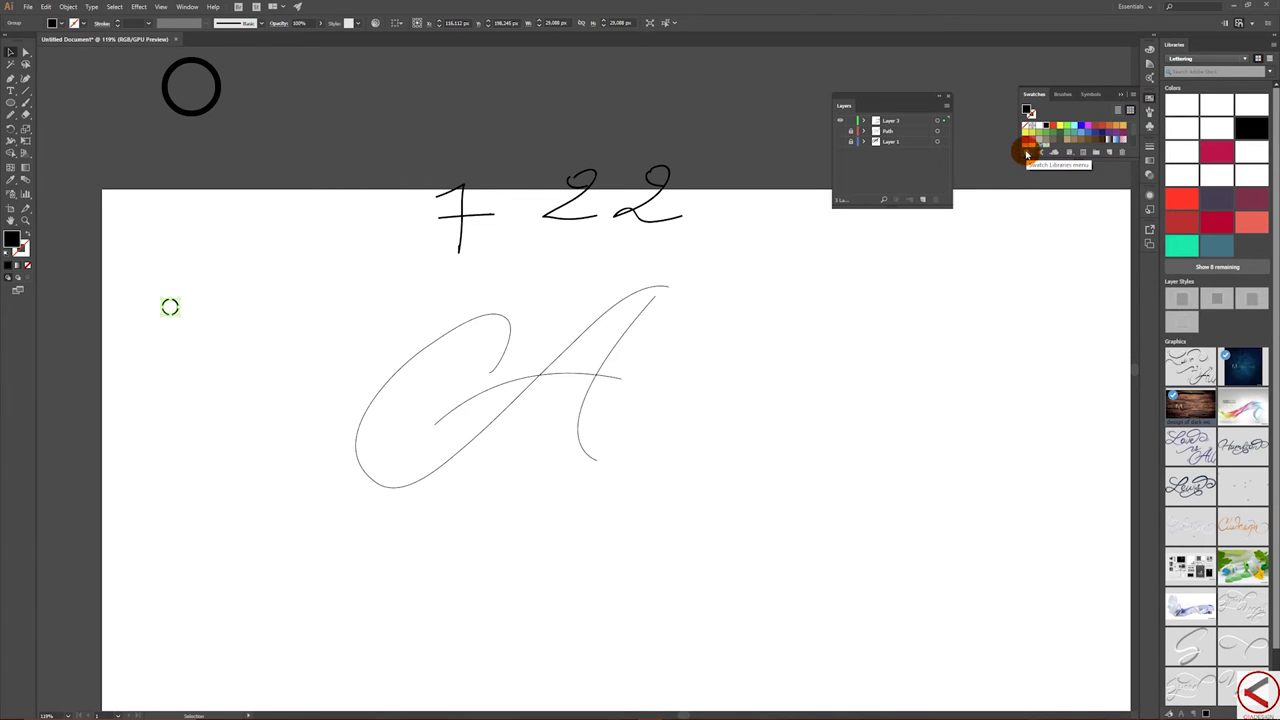
pyautogui.click(1030, 152)
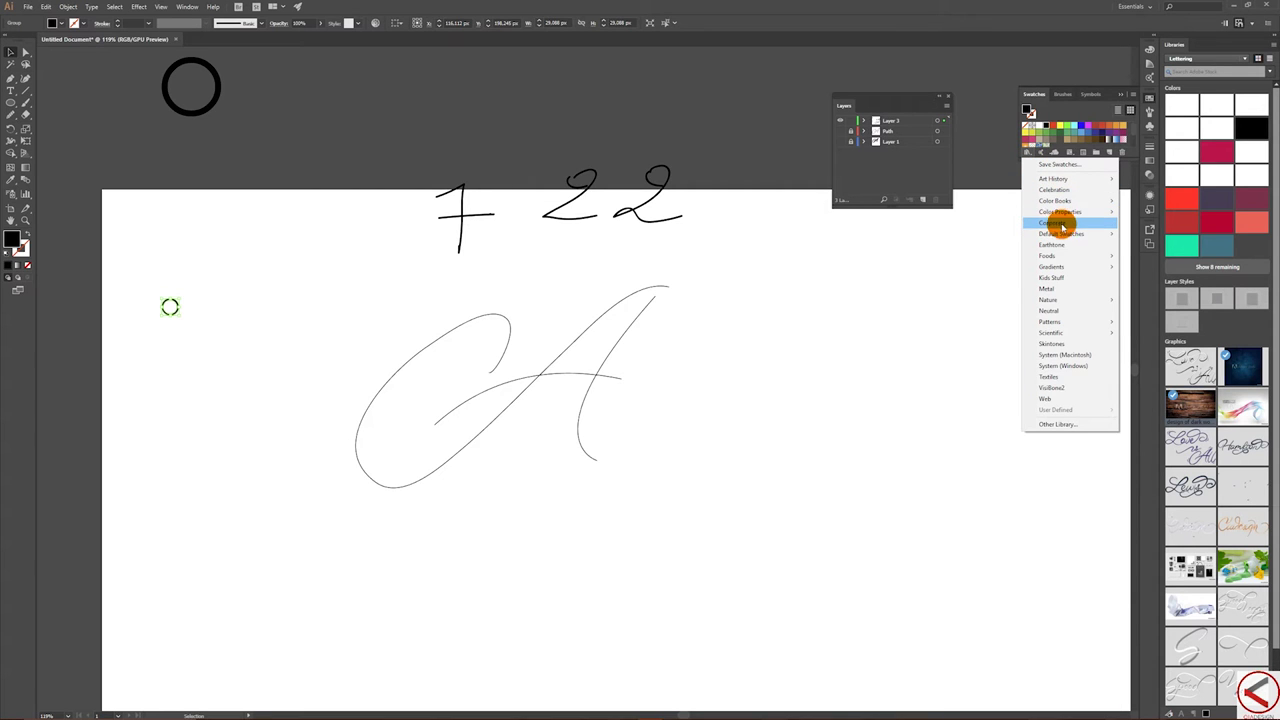
pyautogui.moveTo(1063, 234)
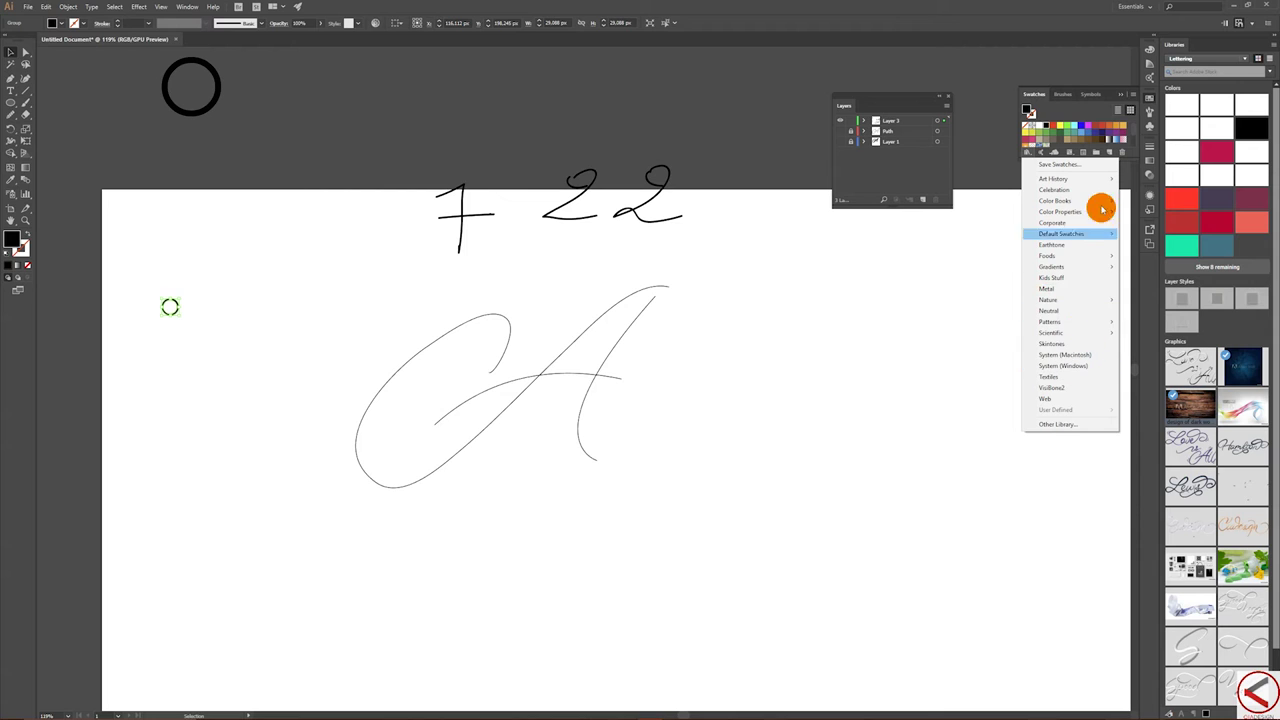
pyautogui.moveTo(1092, 203)
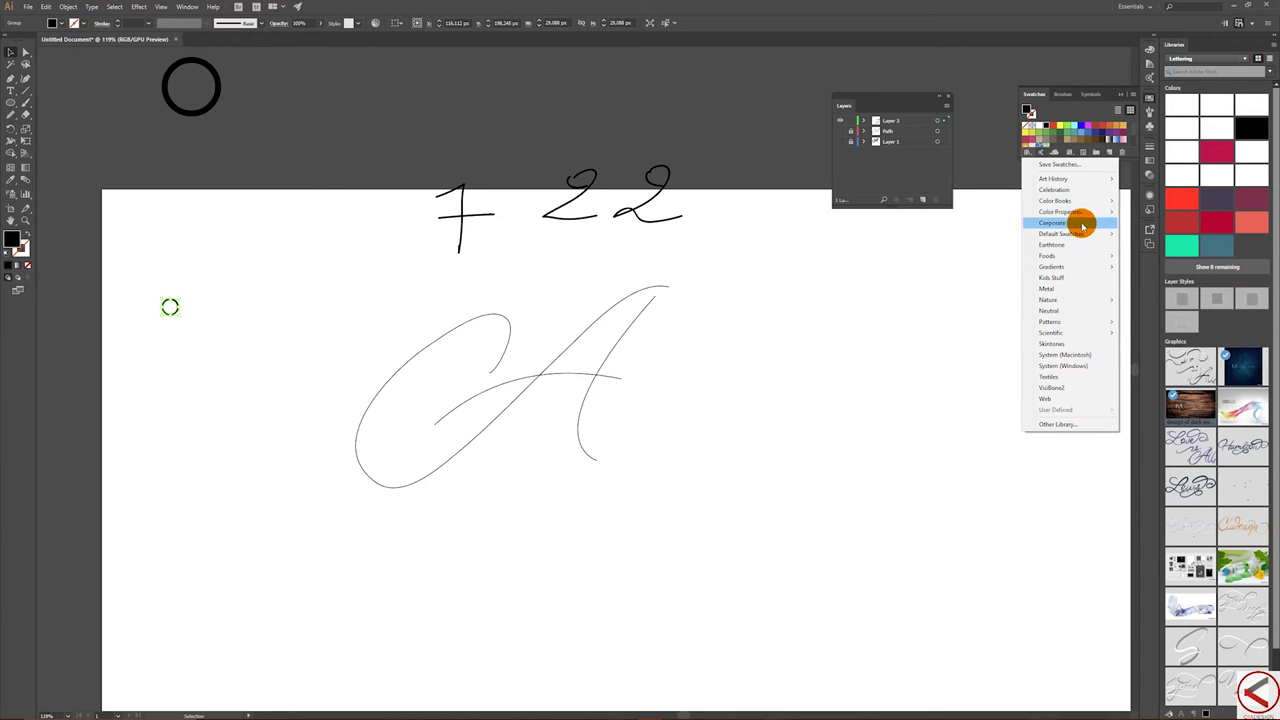
pyautogui.moveTo(1078, 257)
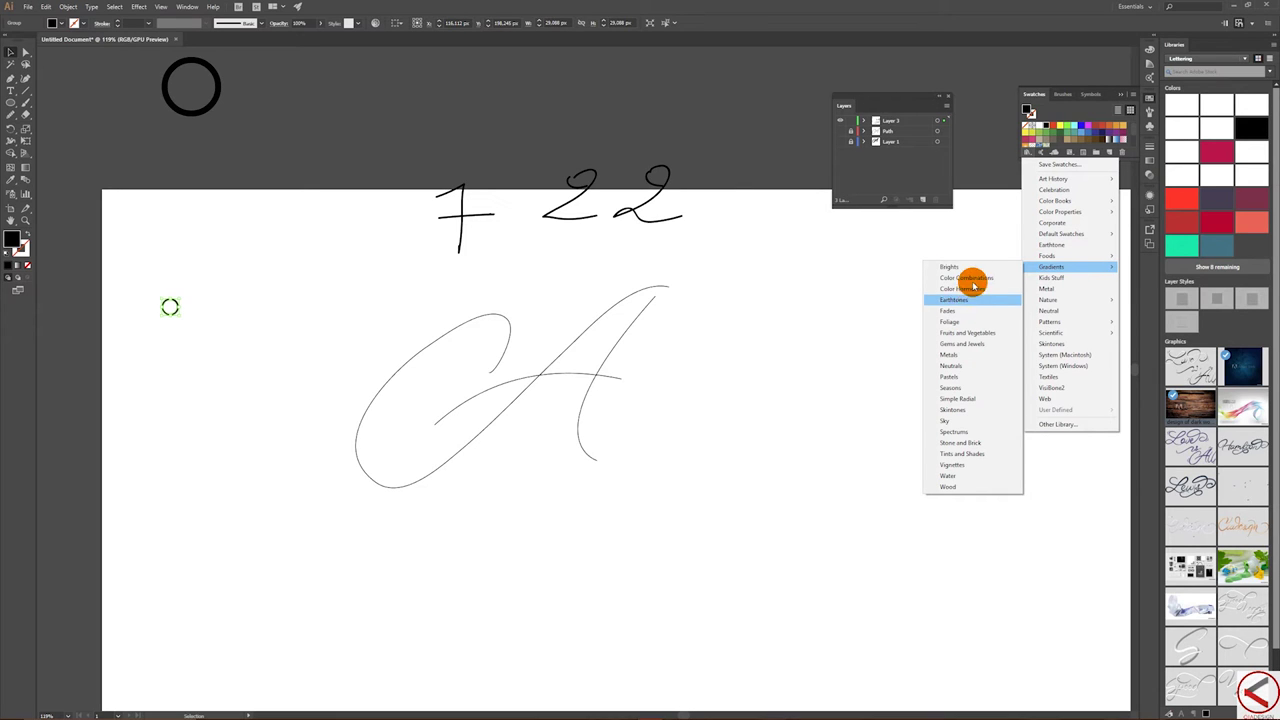
# - Open Brights gradients in Medium Thumbnail View beside the artwork and apply the magenta gradient to the ring
pyautogui.click(967, 268)
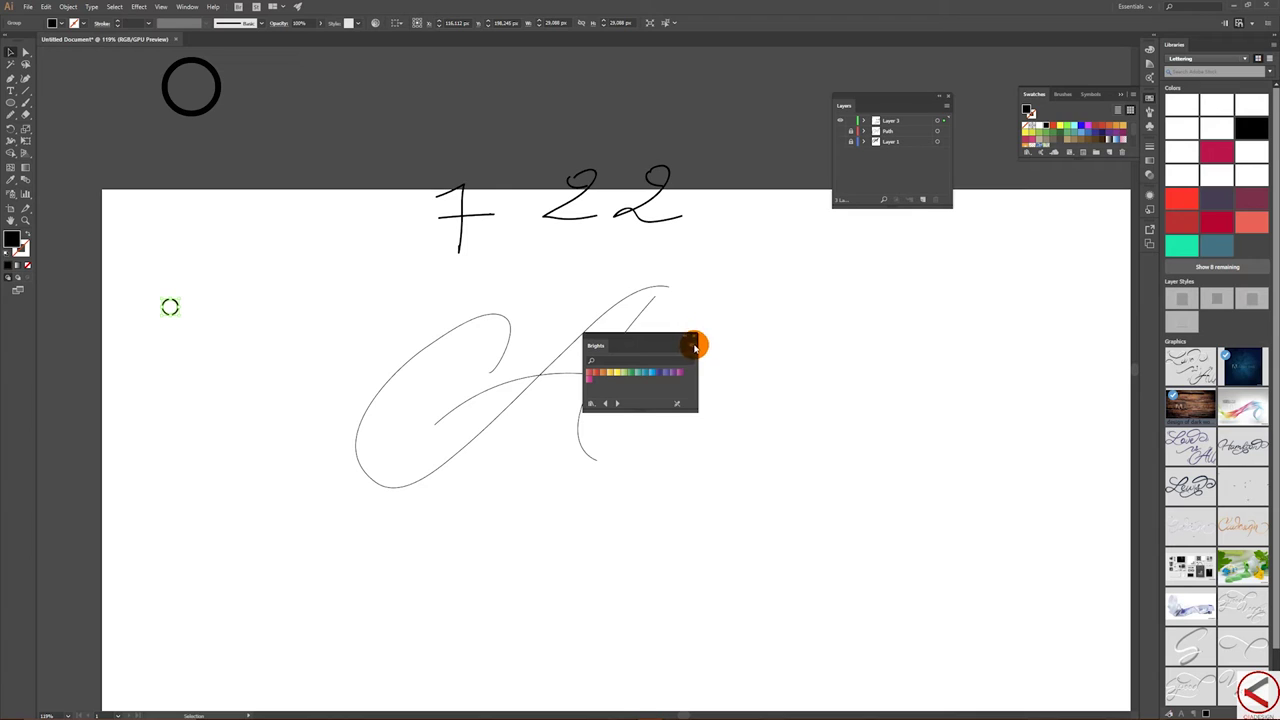
pyautogui.click(694, 347)
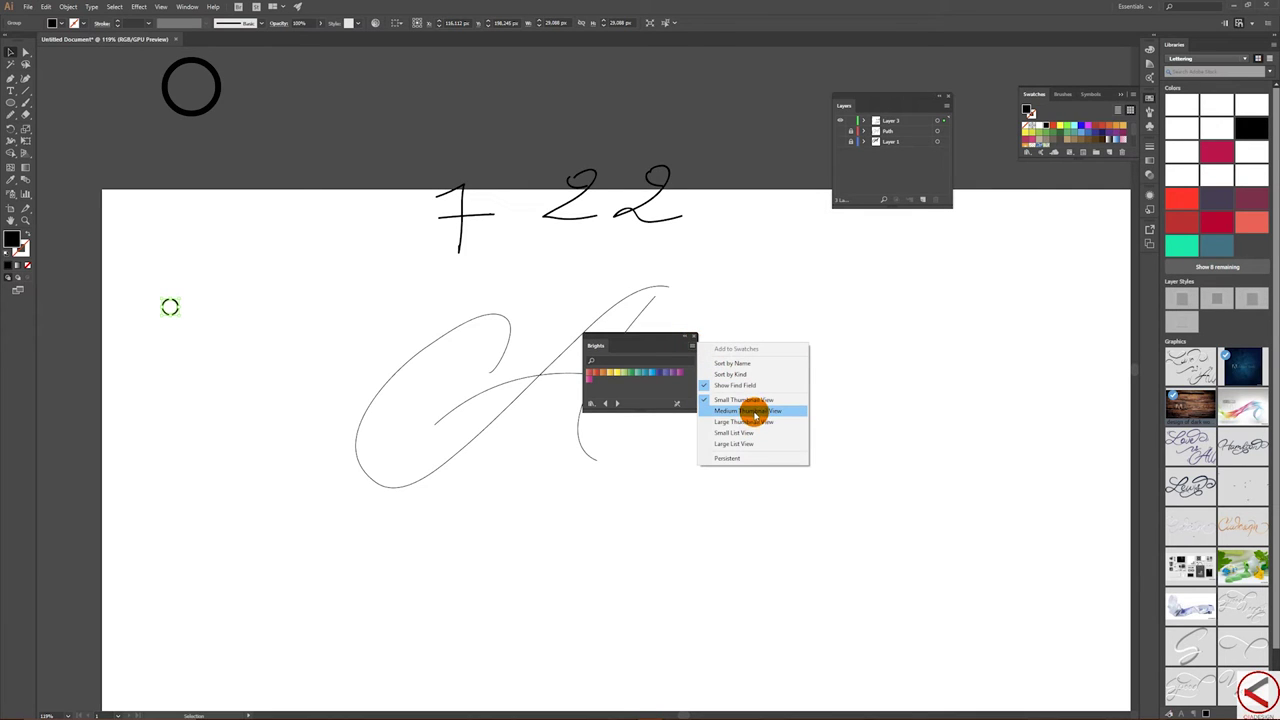
pyautogui.click(752, 411)
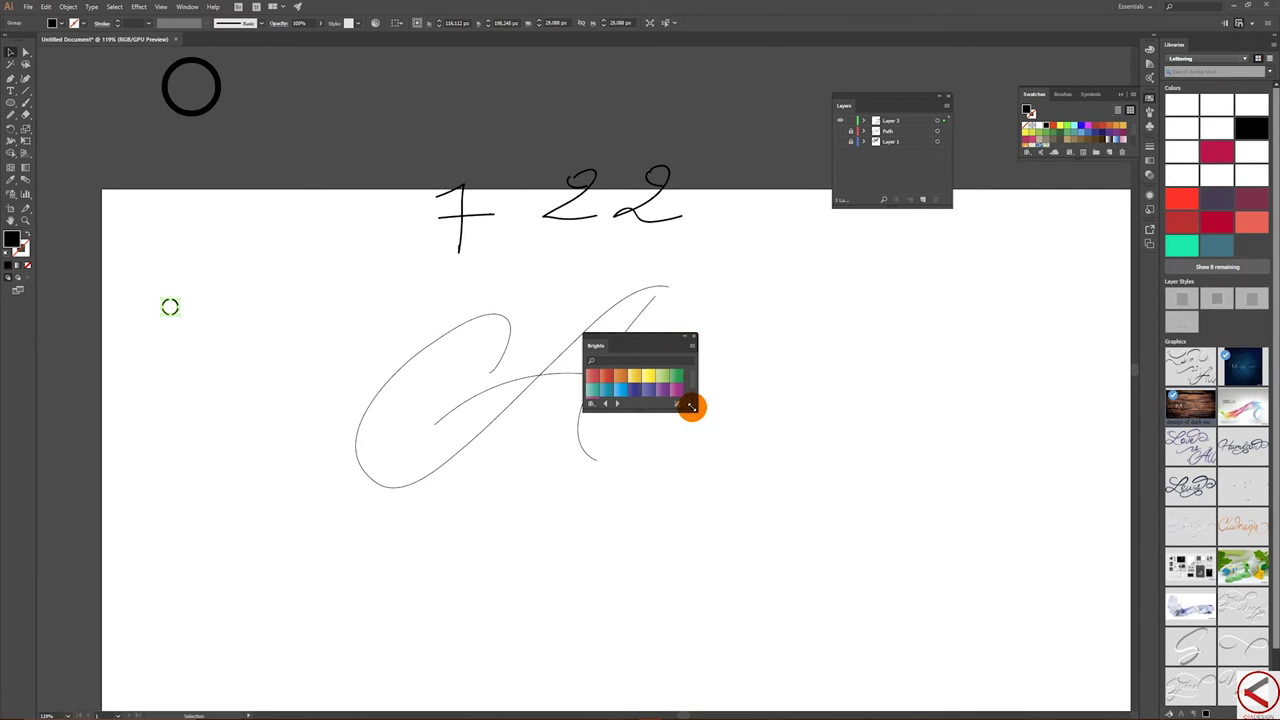
pyautogui.moveTo(700, 413); pyautogui.dragTo(1006, 586)
pyautogui.moveTo(882, 340); pyautogui.dragTo(1044, 236)
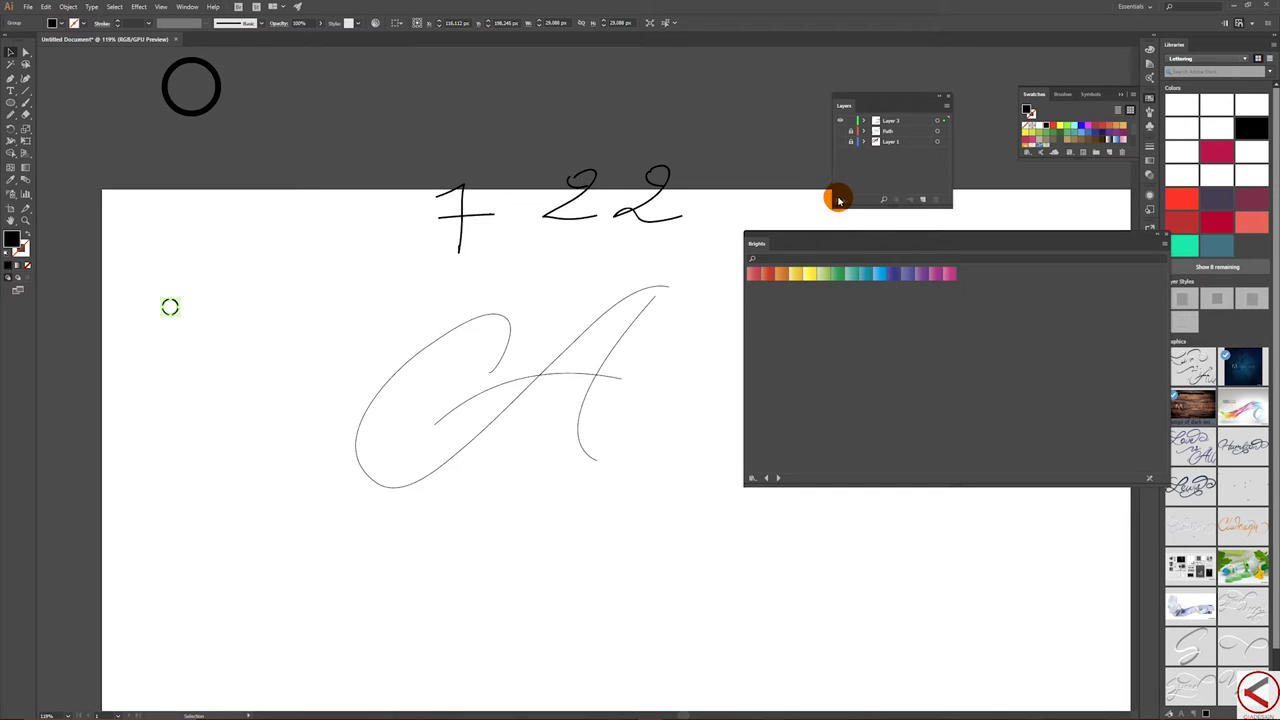
pyautogui.click(936, 275)
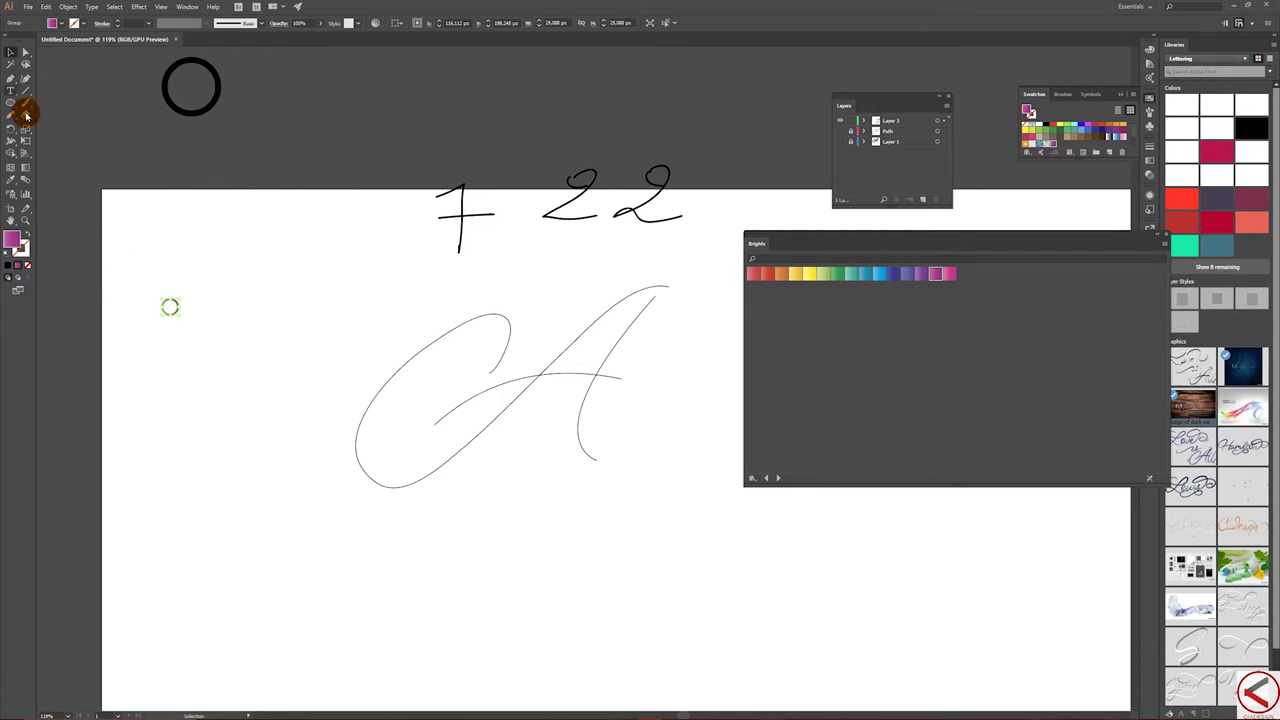
pyautogui.click(26, 220)
# - Zoom in on the small ring, move the Brights panel aside and open the Effect menu
pyautogui.moveTo(151, 291); pyautogui.dragTo(250, 300)
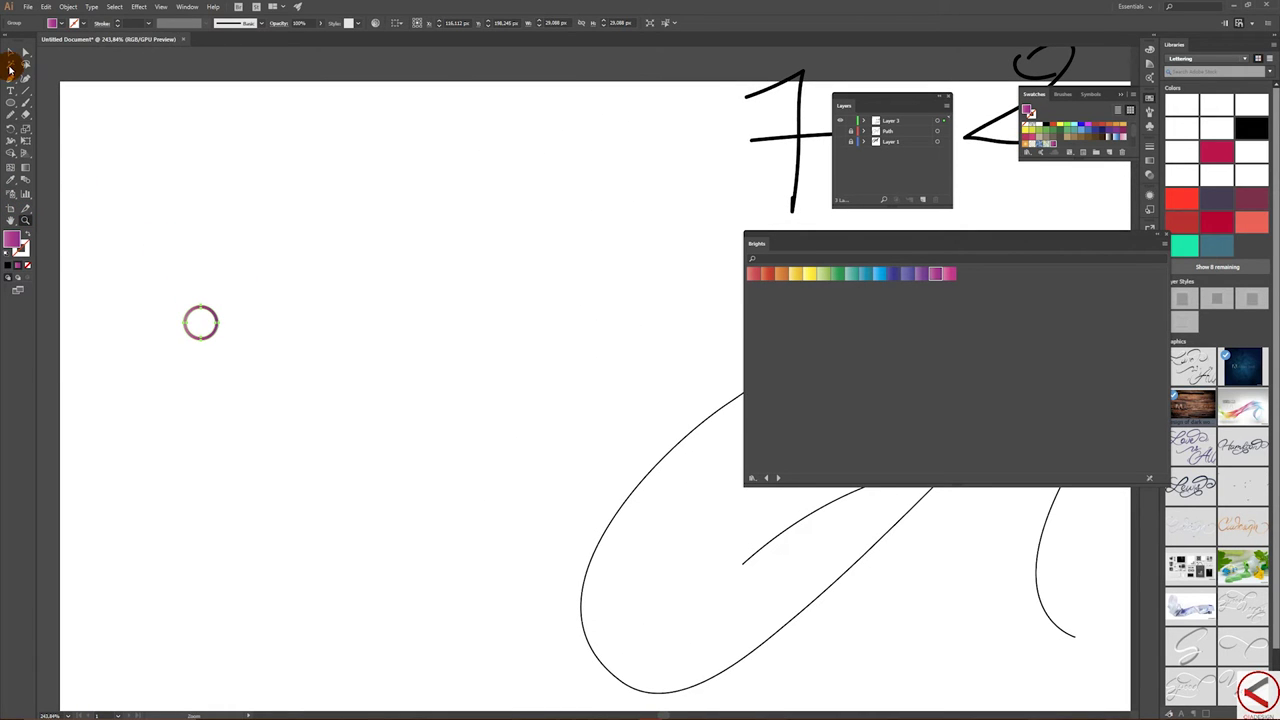
pyautogui.click(9, 52)
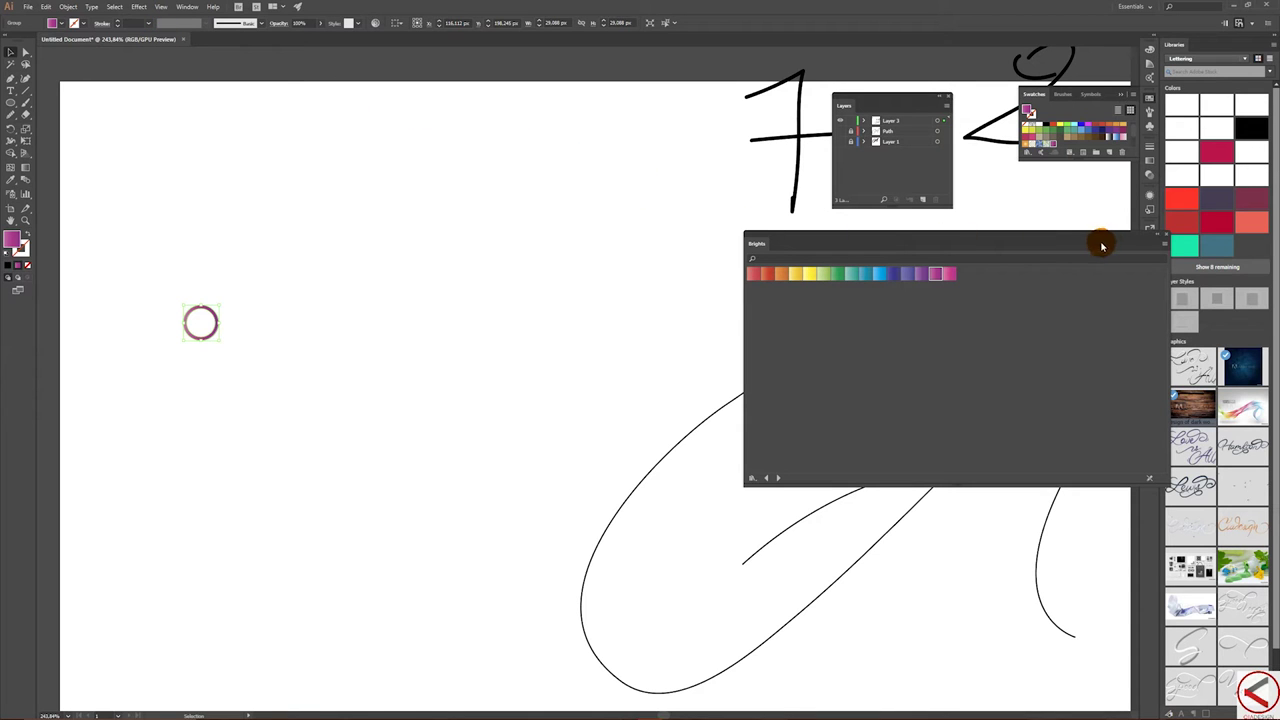
pyautogui.moveTo(1093, 235); pyautogui.dragTo(1035, 400)
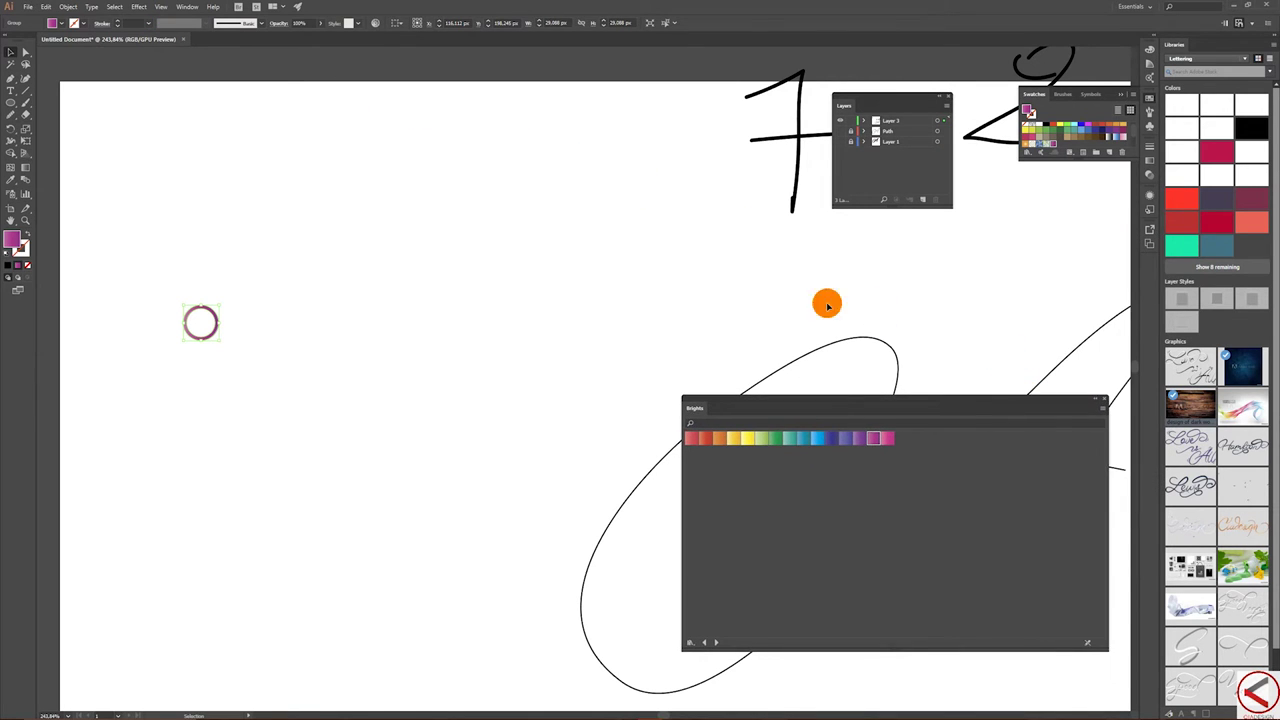
pyautogui.click(141, 7)
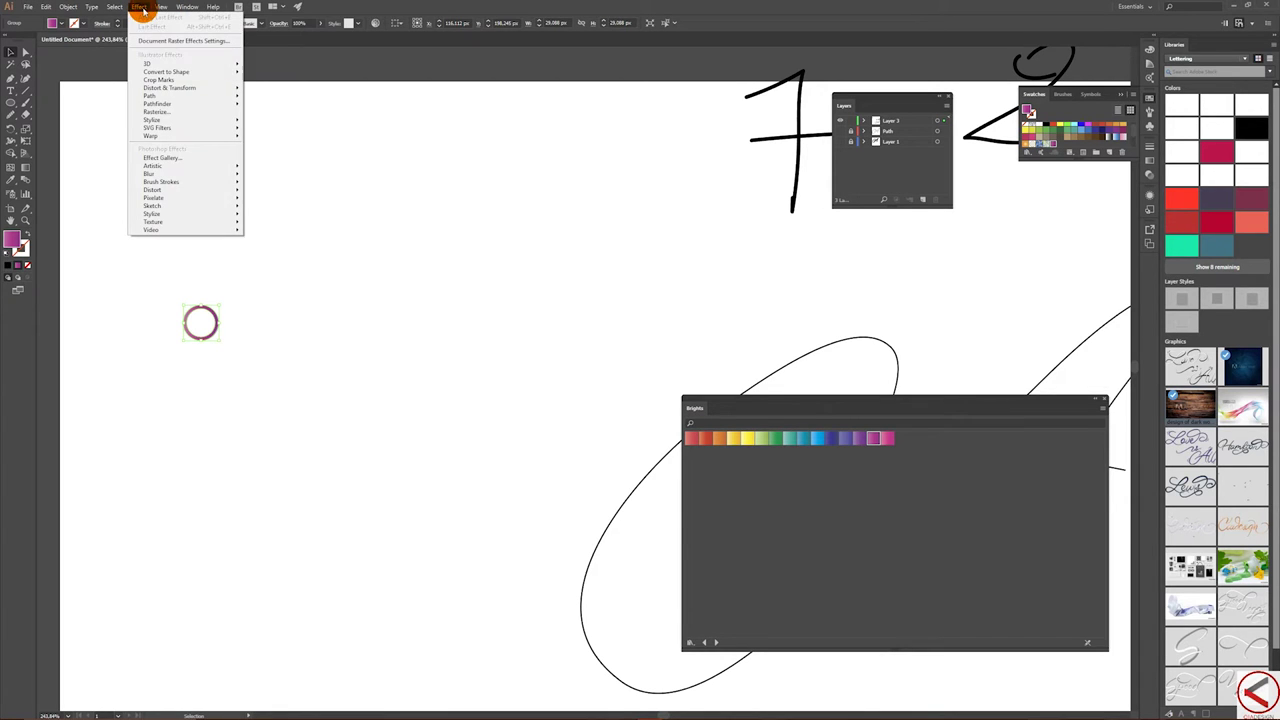
# - Add a Distort & Transform > Transform effect to the ring with Preview on
pyautogui.moveTo(199, 91)
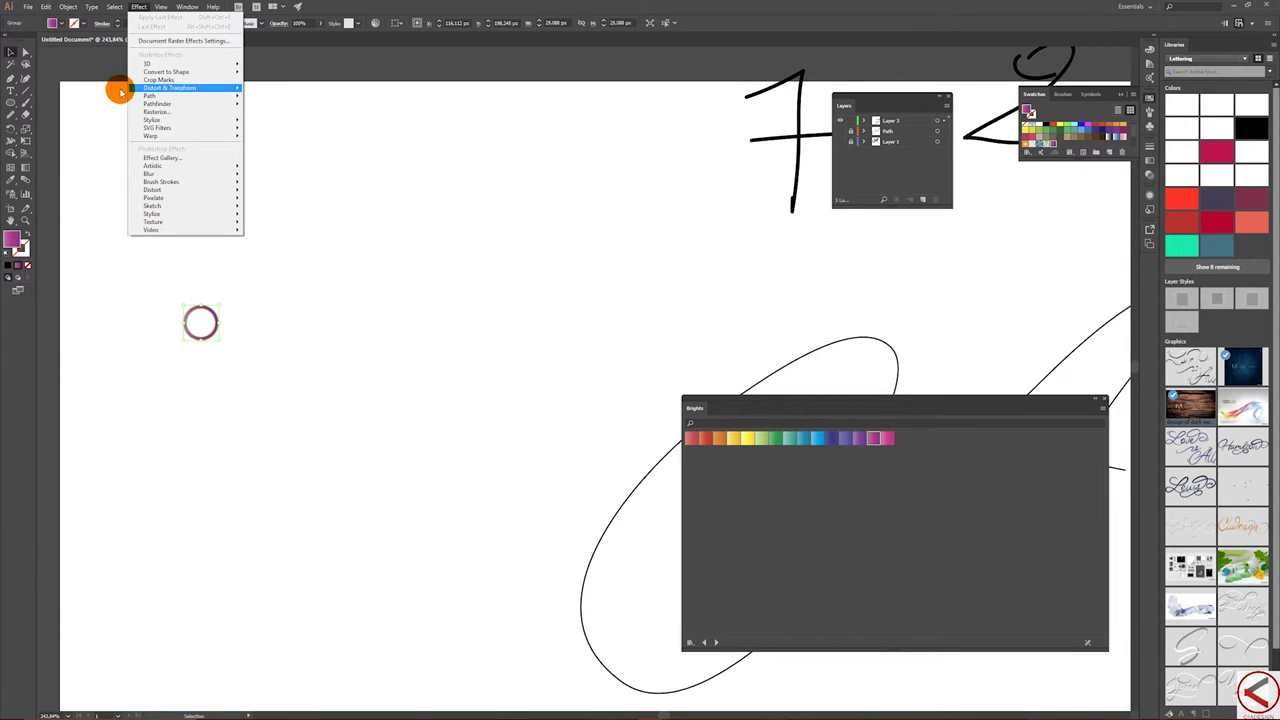
pyautogui.moveTo(143, 88)
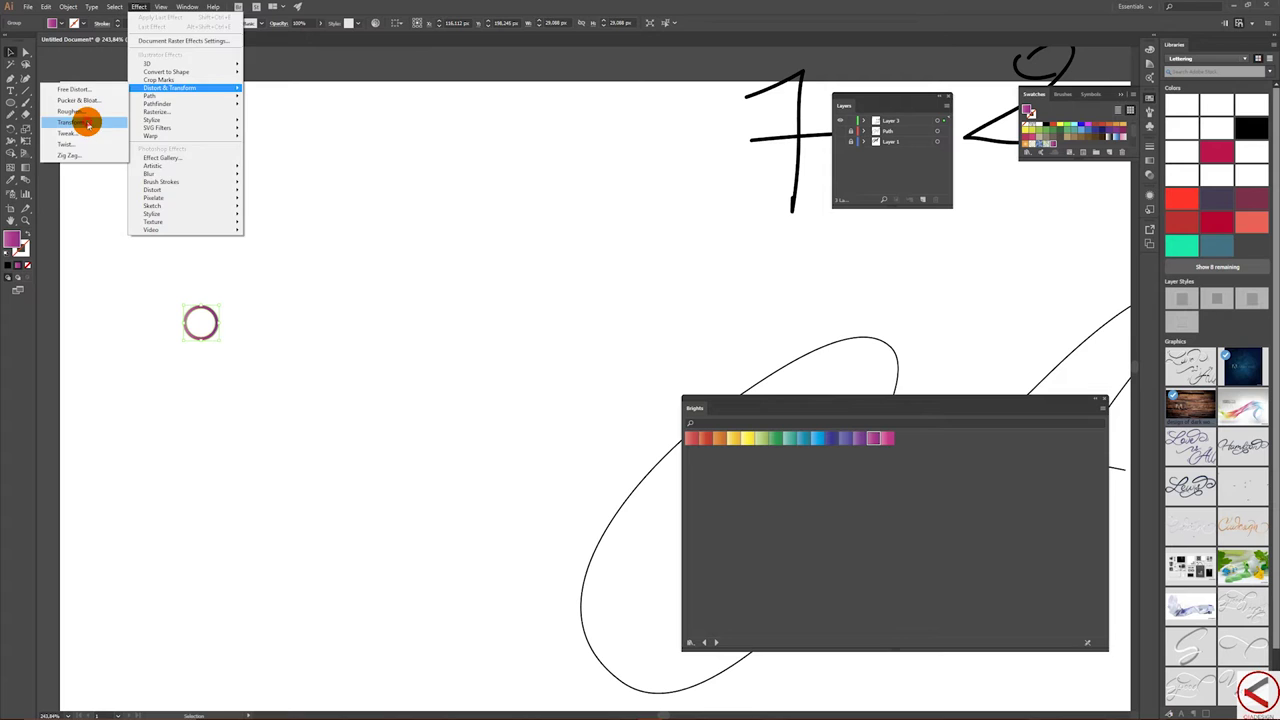
pyautogui.click(88, 122)
pyautogui.moveTo(638, 216); pyautogui.dragTo(486, 143)
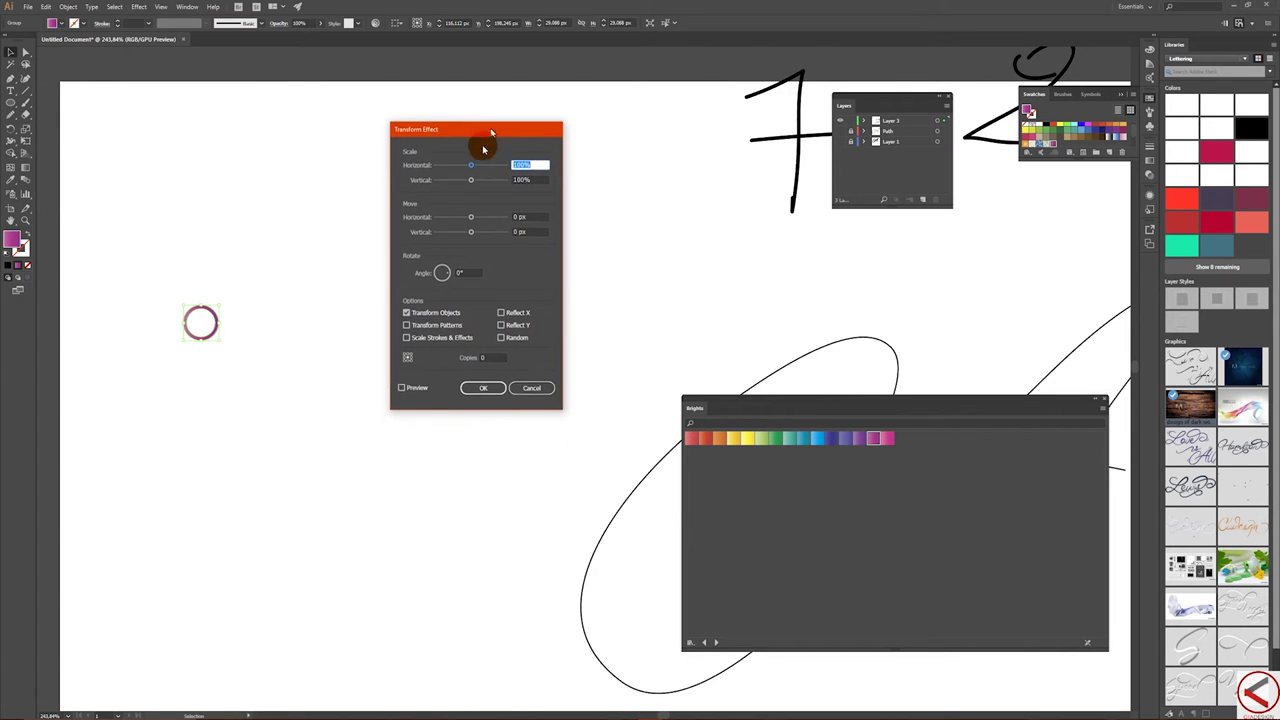
pyautogui.click(402, 388)
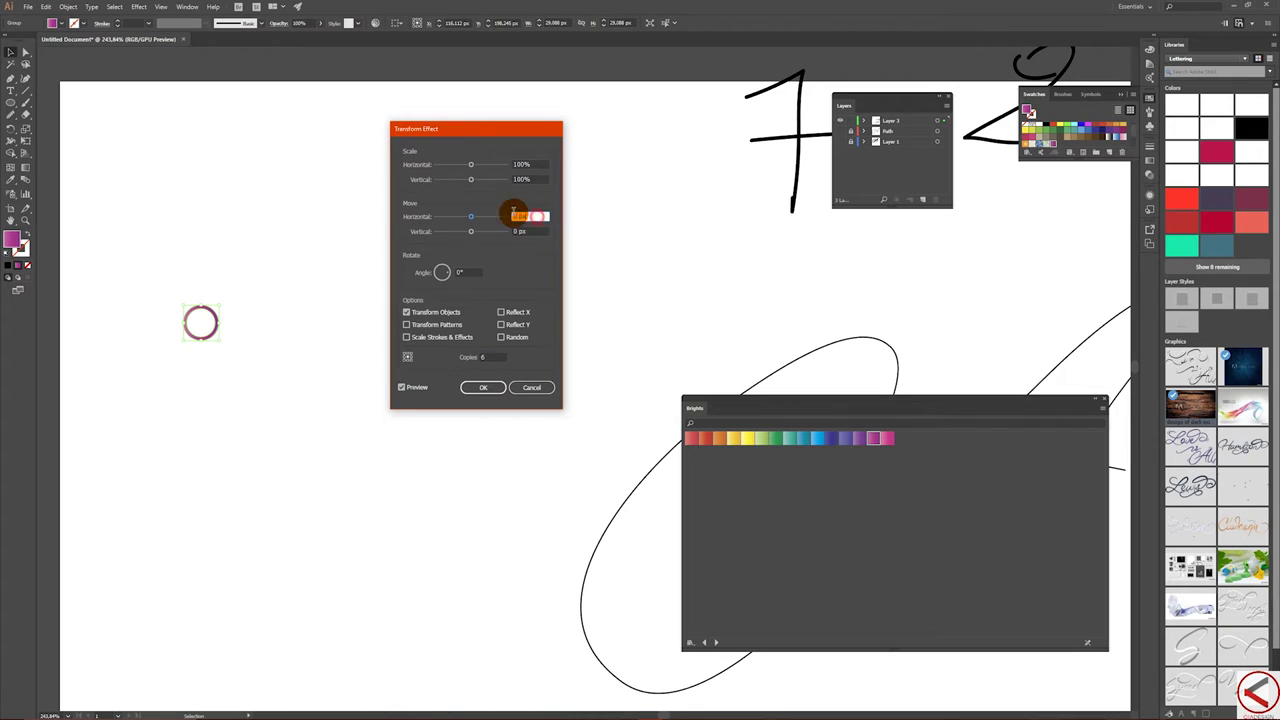
# - Nudge Move Horizontal until the six ring copies touch, then apply the effect
pyautogui.click(528, 215)
pyautogui.press('Up')
pyautogui.press('Up')
pyautogui.press('Up')
pyautogui.press('Up')
pyautogui.press('Up')
pyautogui.press('Up')
pyautogui.press('Up')
pyautogui.press('Up')
pyautogui.press('Up')
pyautogui.press('Up')
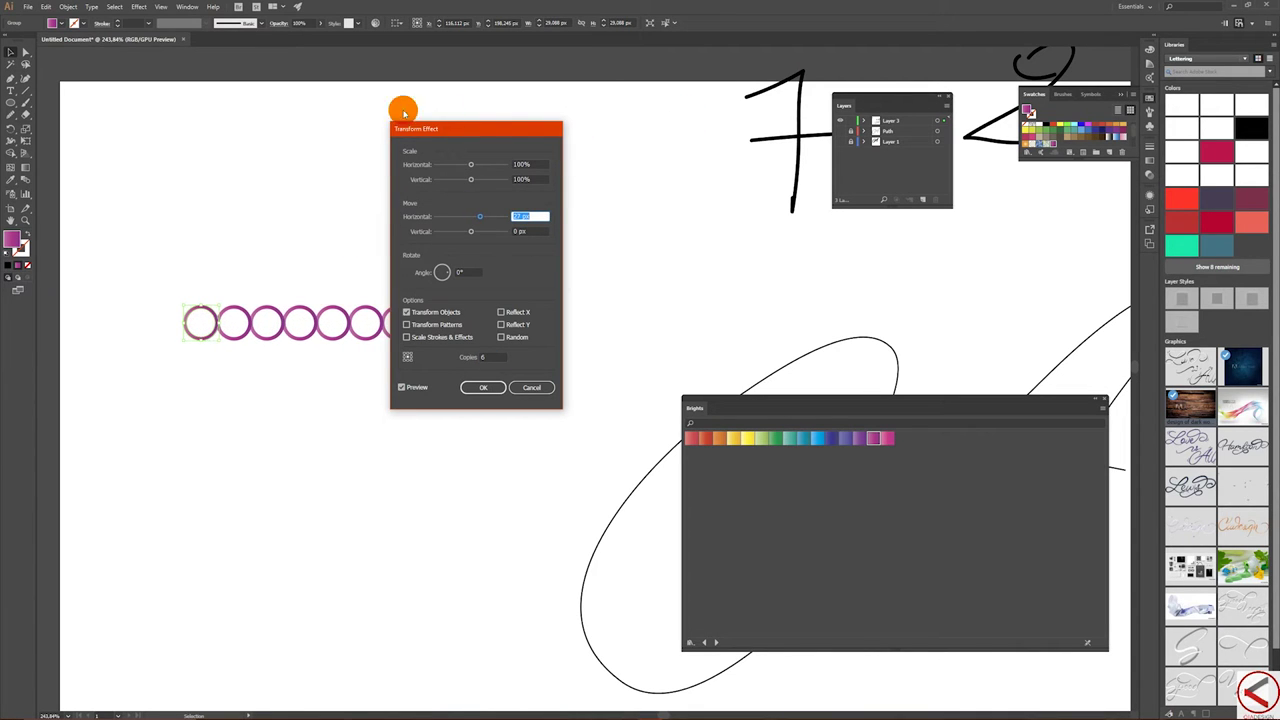
pyautogui.press('Down')
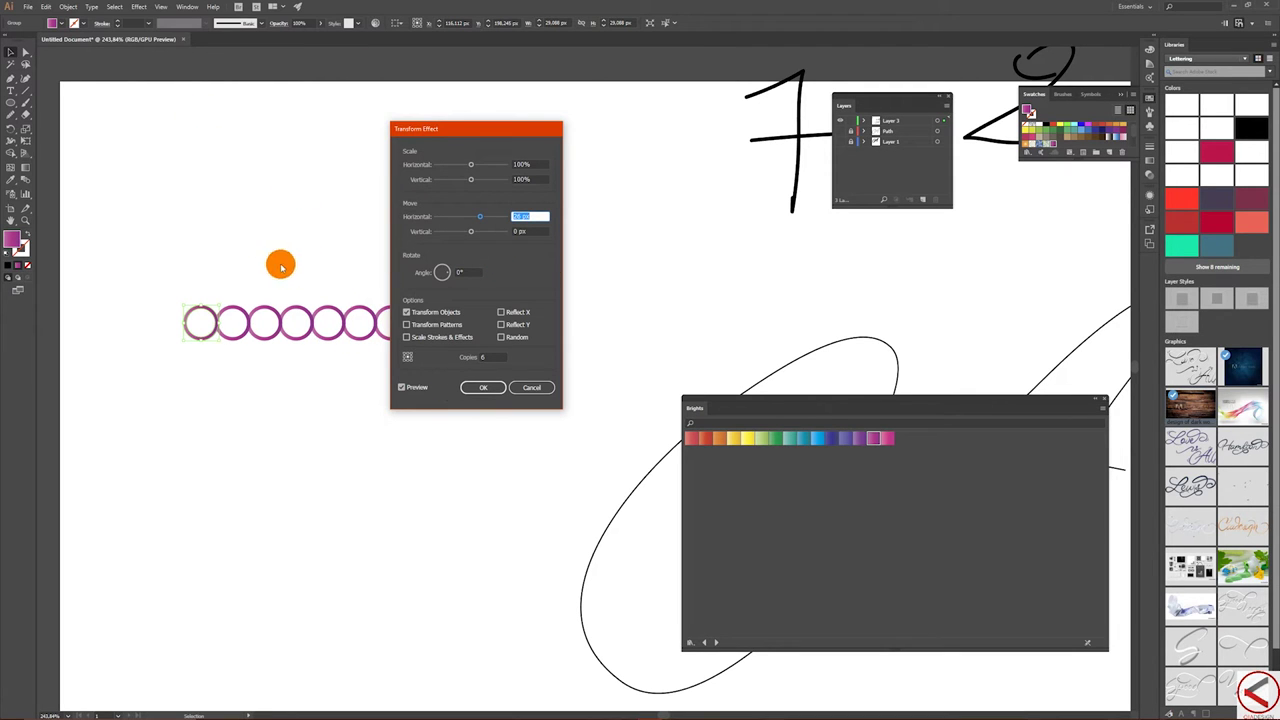
pyautogui.press('Up')
pyautogui.press('Up')
pyautogui.press('Up')
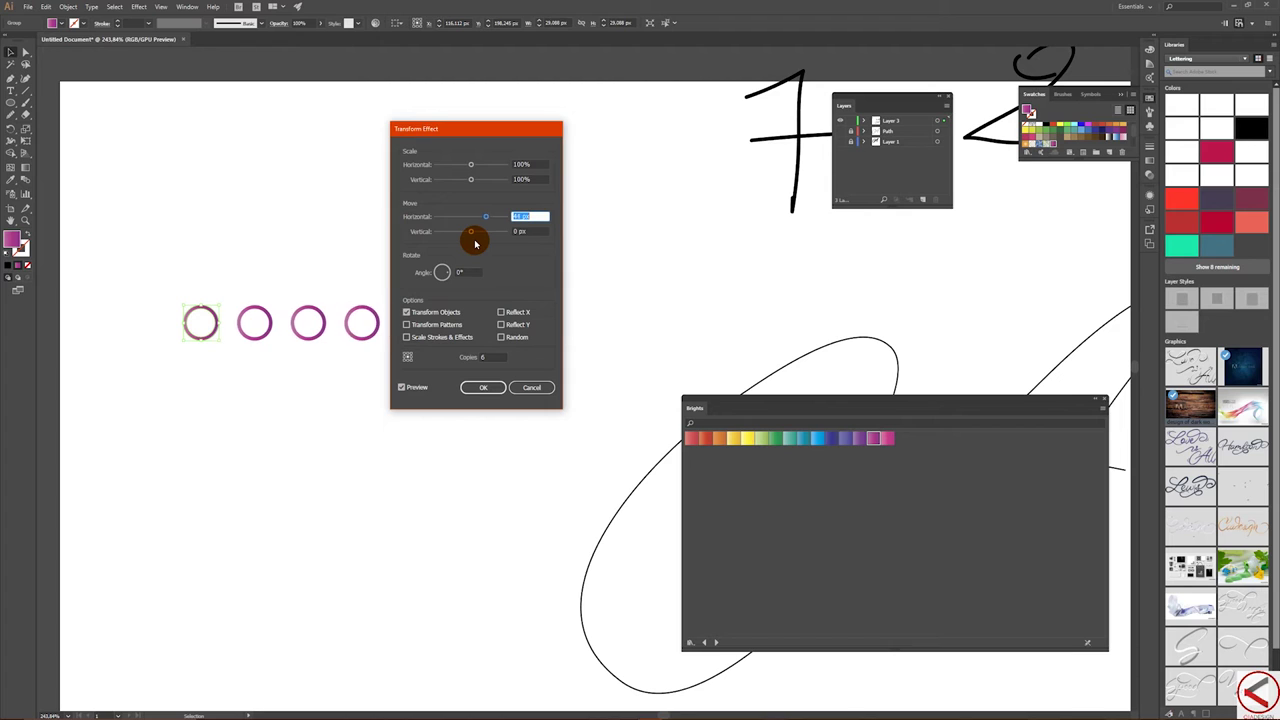
pyautogui.press('Down')
pyautogui.press('Down')
pyautogui.press('Down')
pyautogui.press('Down')
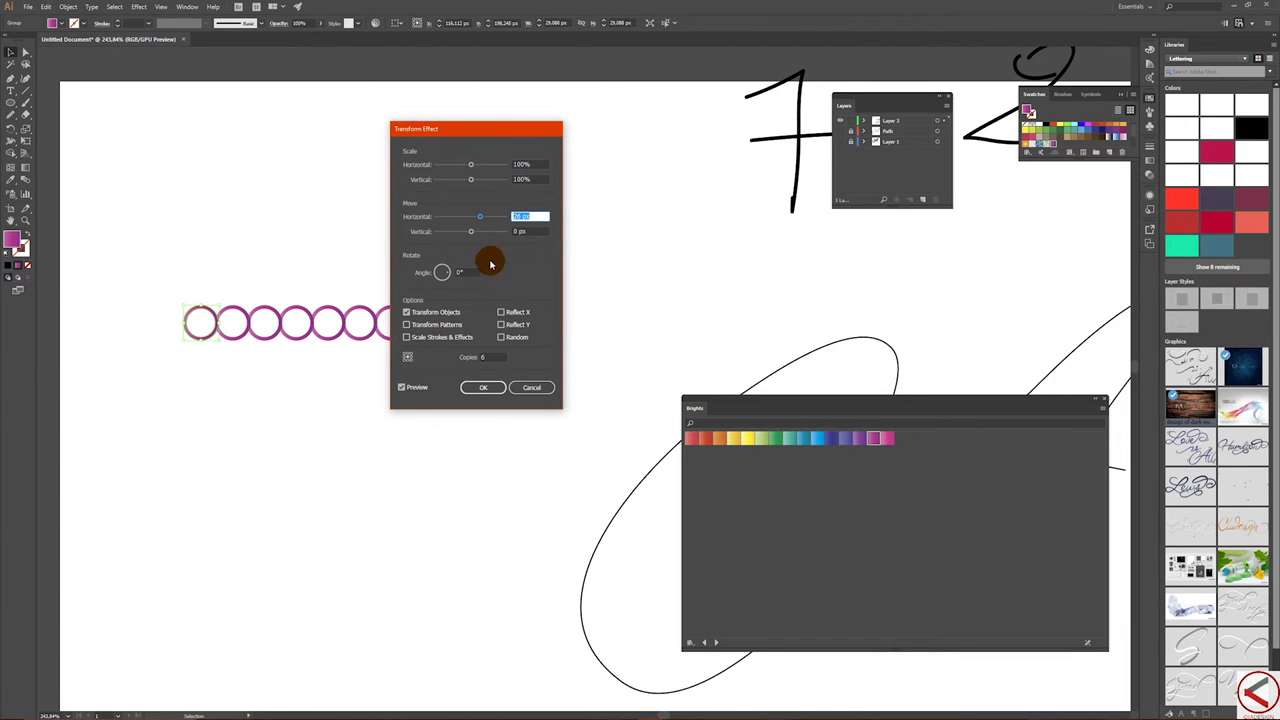
pyautogui.moveTo(471, 131); pyautogui.dragTo(549, 122)
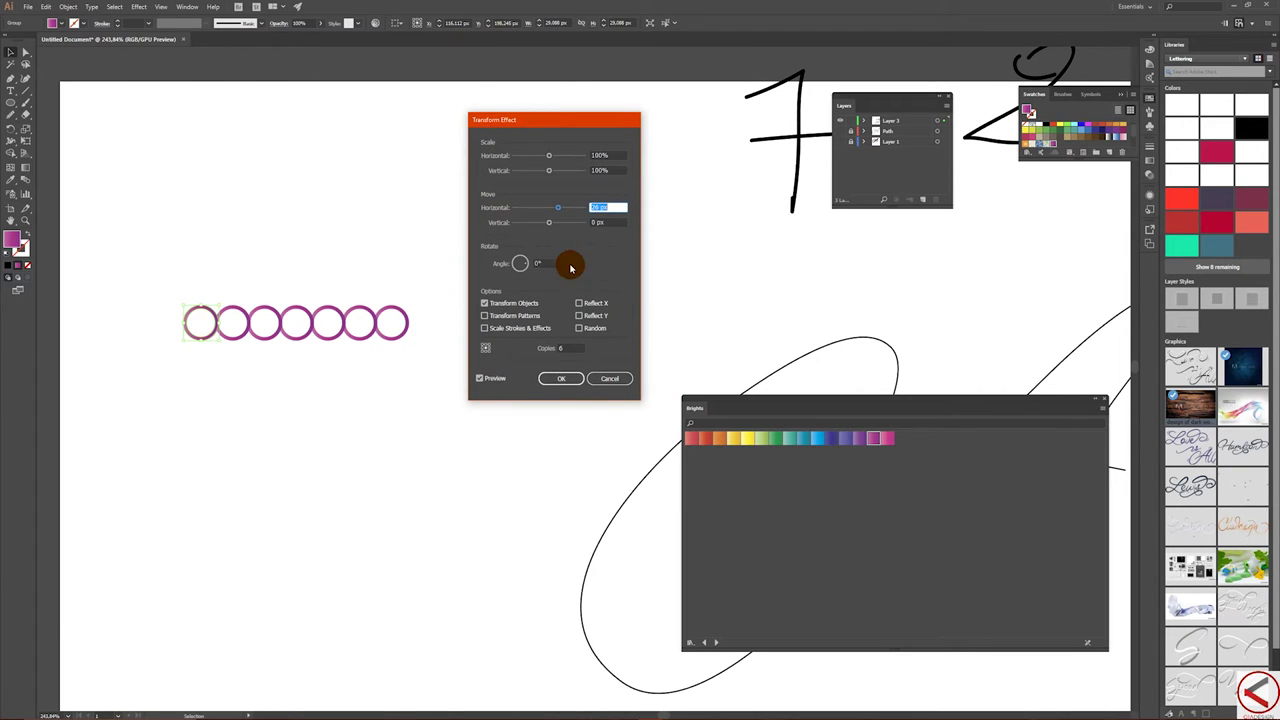
pyautogui.click(563, 380)
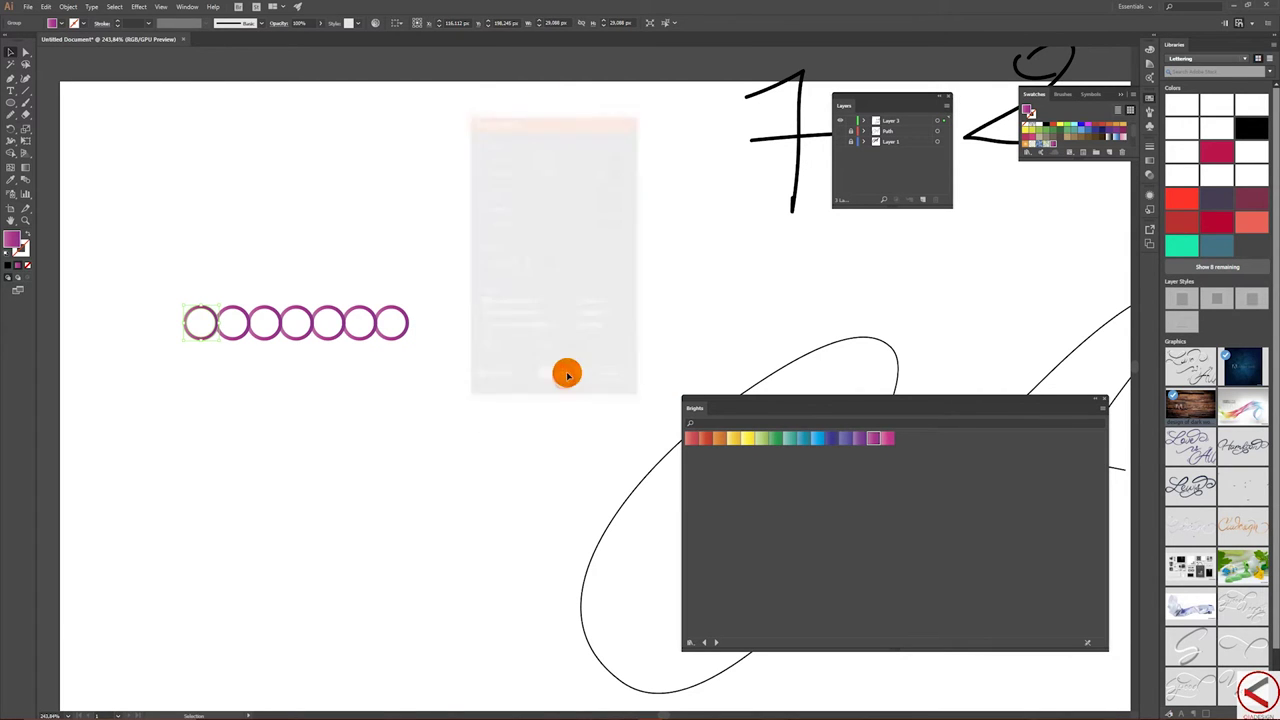
# - Alt-drag copies of the ring row above the artboard and into a stacked row below
pyautogui.moveTo(406, 263); pyautogui.dragTo(434, 354)
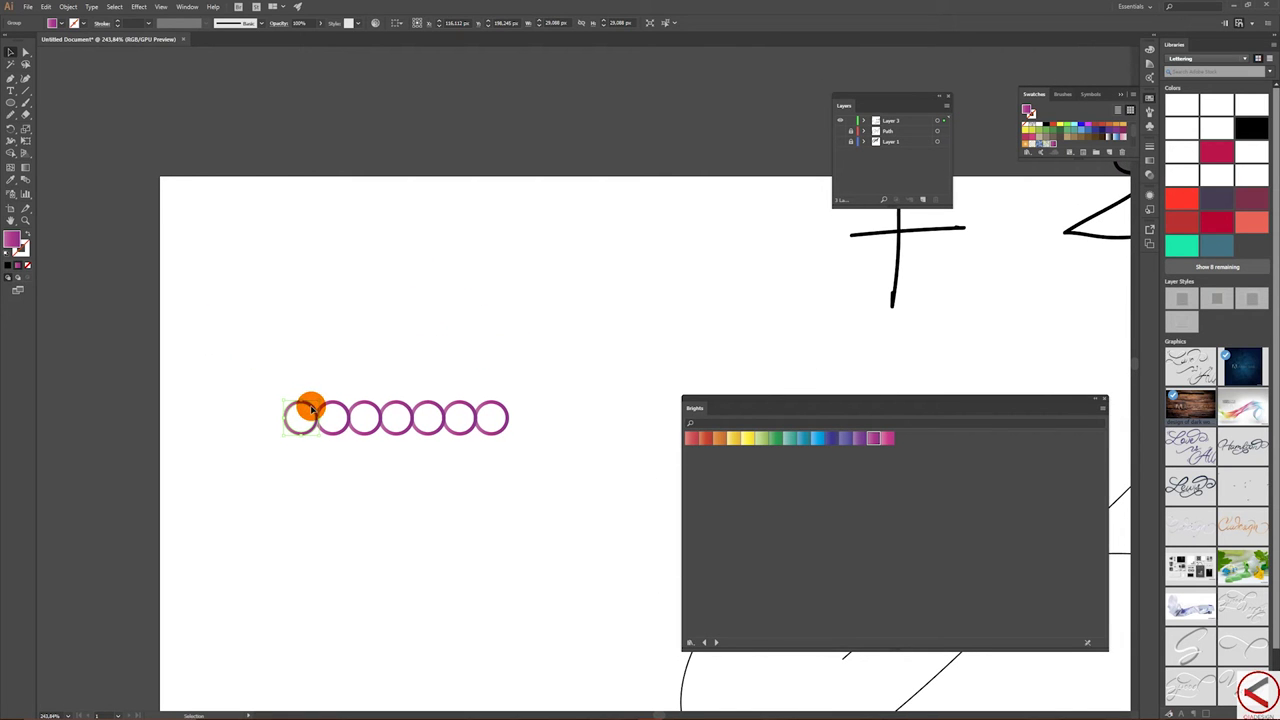
pyautogui.moveTo(311, 407); pyautogui.dragTo(287, 93)
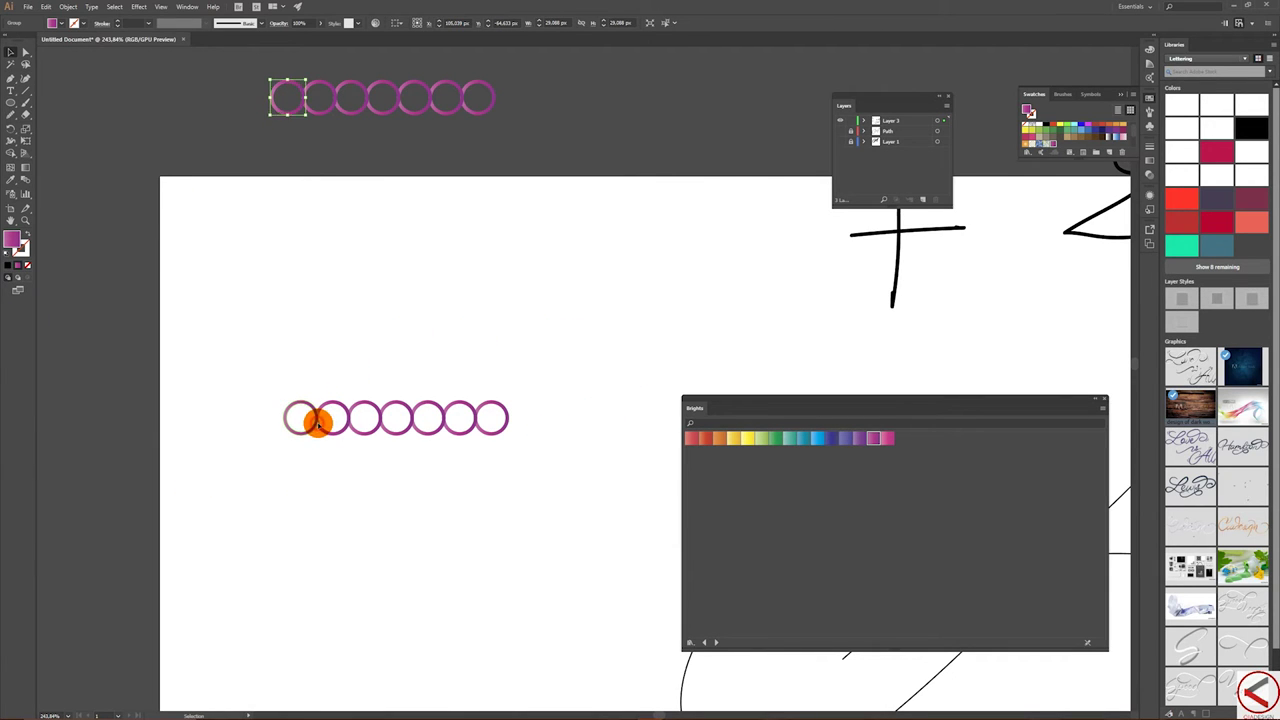
pyautogui.moveTo(316, 421); pyautogui.dragTo(303, 378)
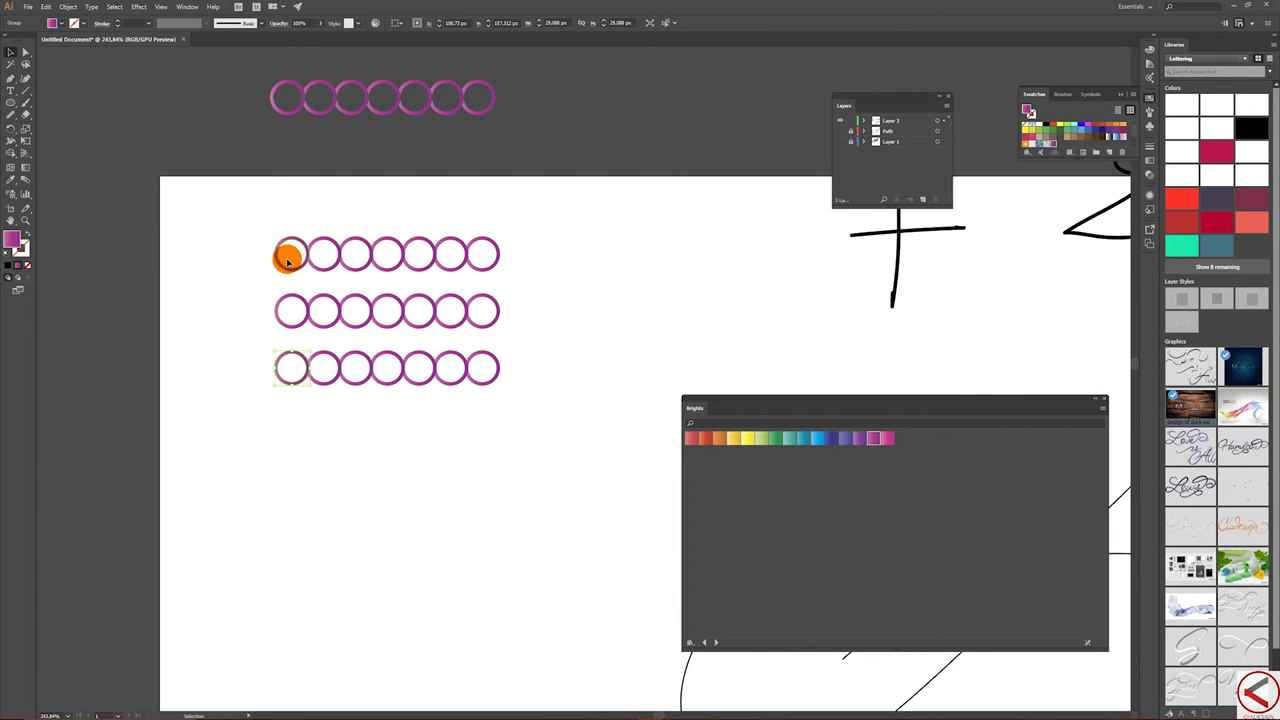
pyautogui.click(276, 309)
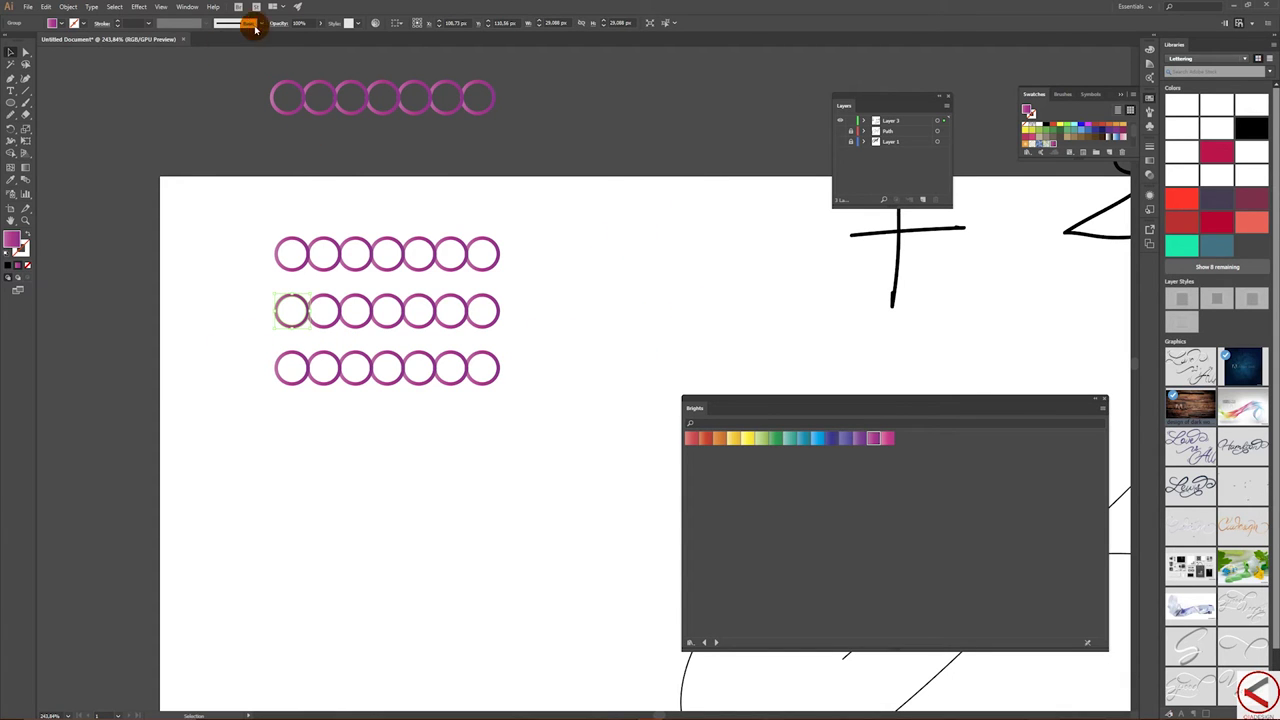
pyautogui.click(139, 6)
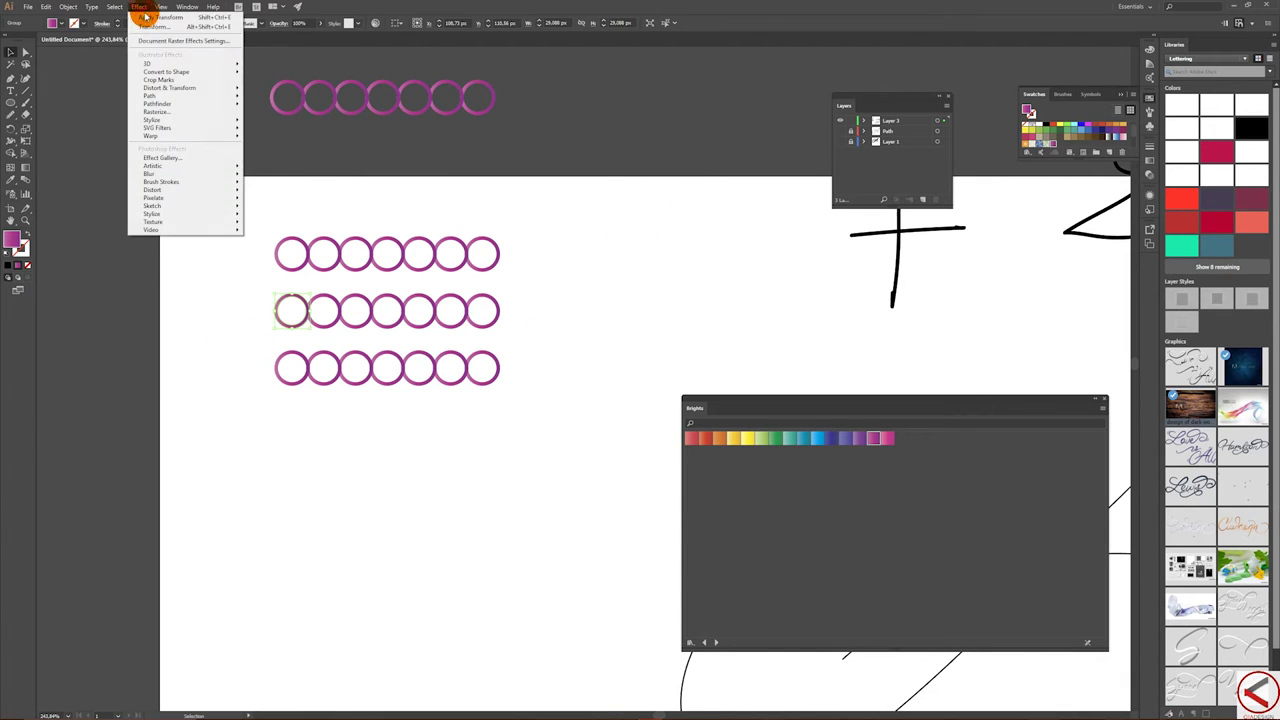
# - Float the Appearance panel below the rings and enlarge it to show the Transform effect
pyautogui.moveTo(193, 92)
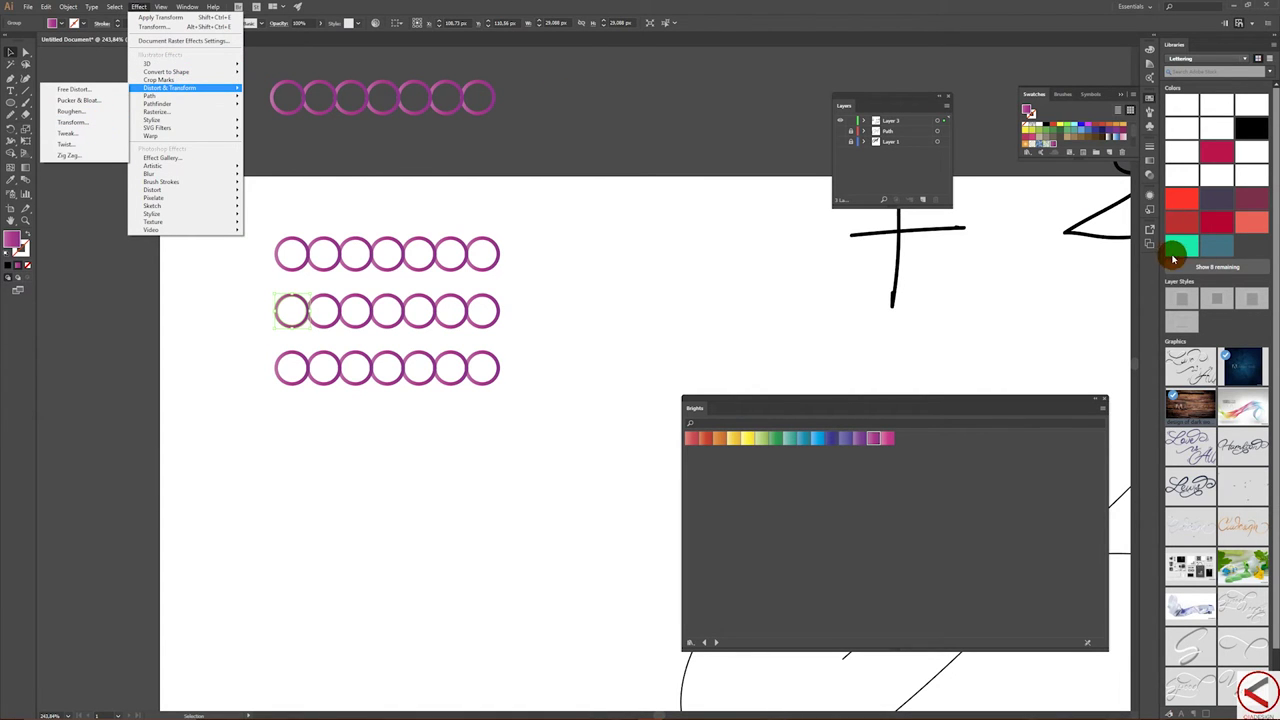
pyautogui.click(305, 304)
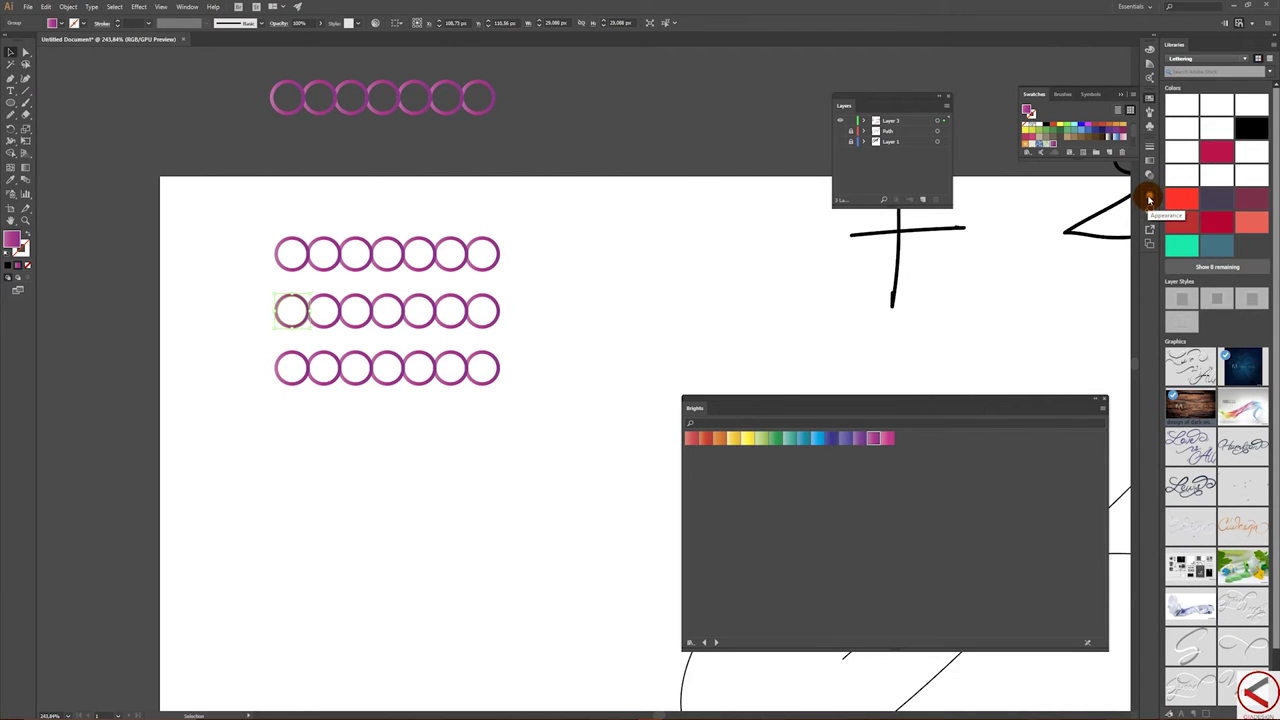
pyautogui.click(1150, 199)
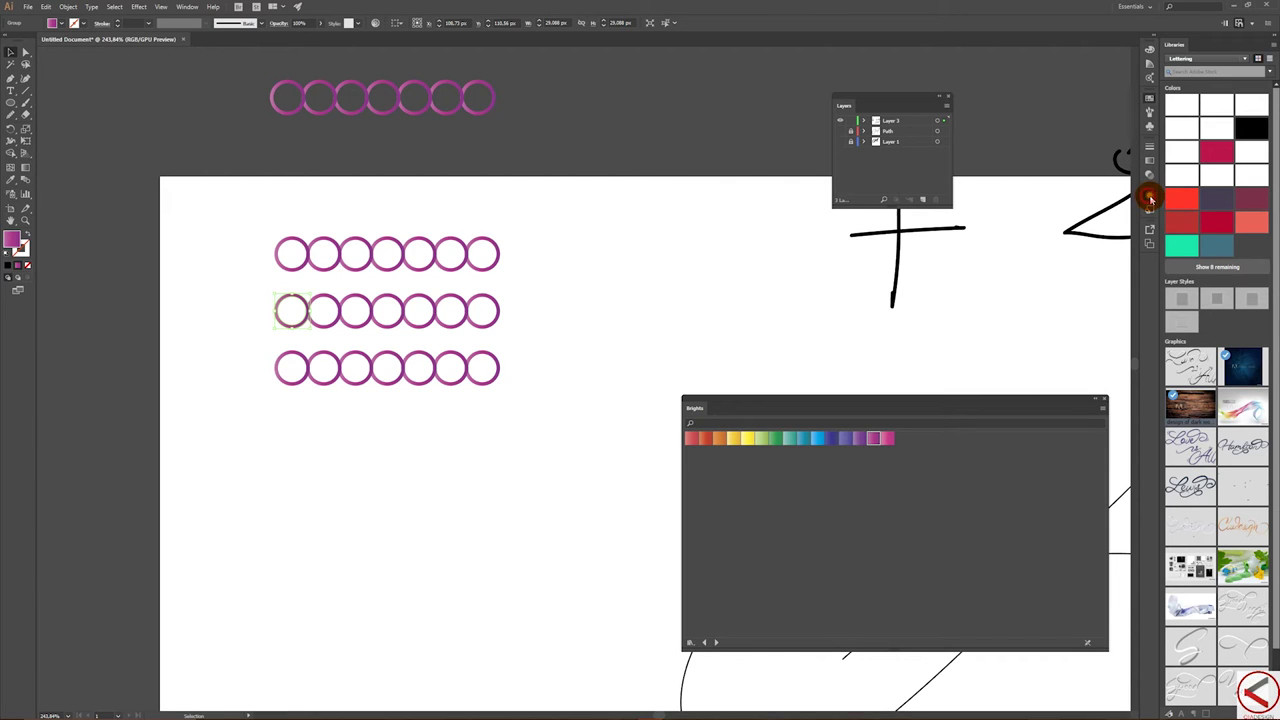
pyautogui.moveTo(1035, 192); pyautogui.dragTo(420, 423)
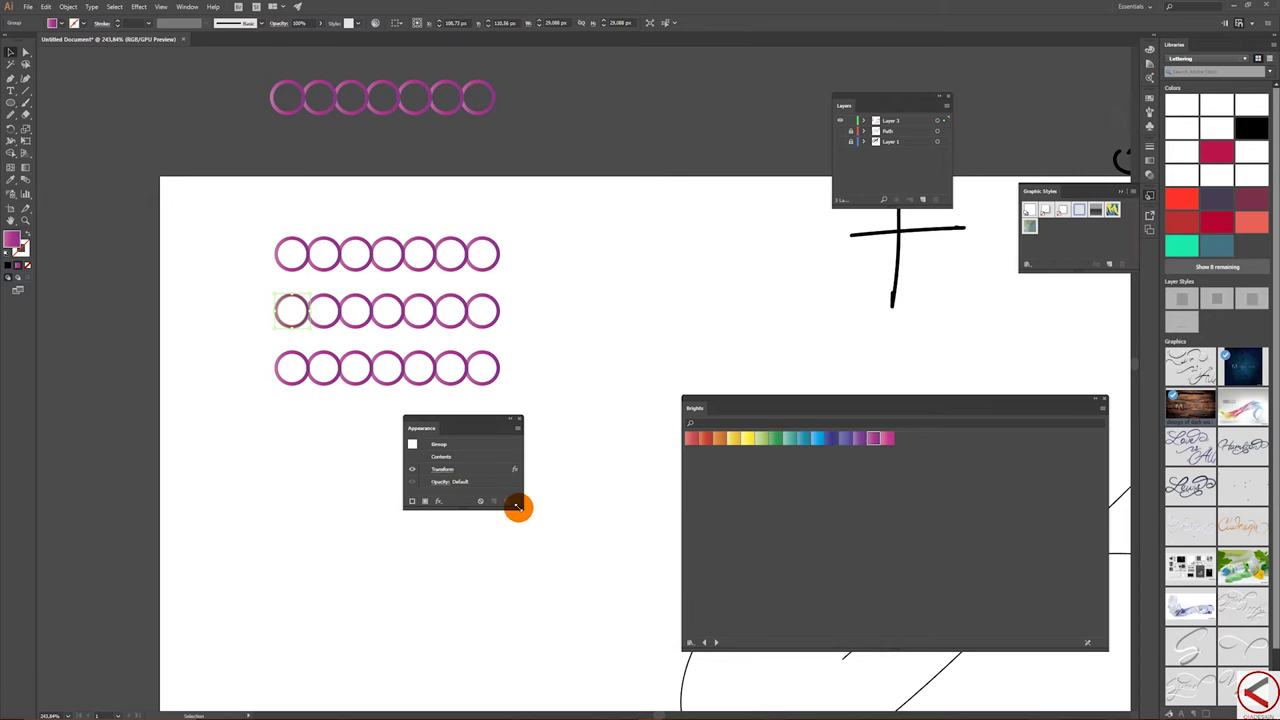
pyautogui.moveTo(520, 507); pyautogui.dragTo(594, 600)
# - Set the middle row's Transform effect to 1 copy, then nudge the bottom ring row slightly right
pyautogui.click(436, 462)
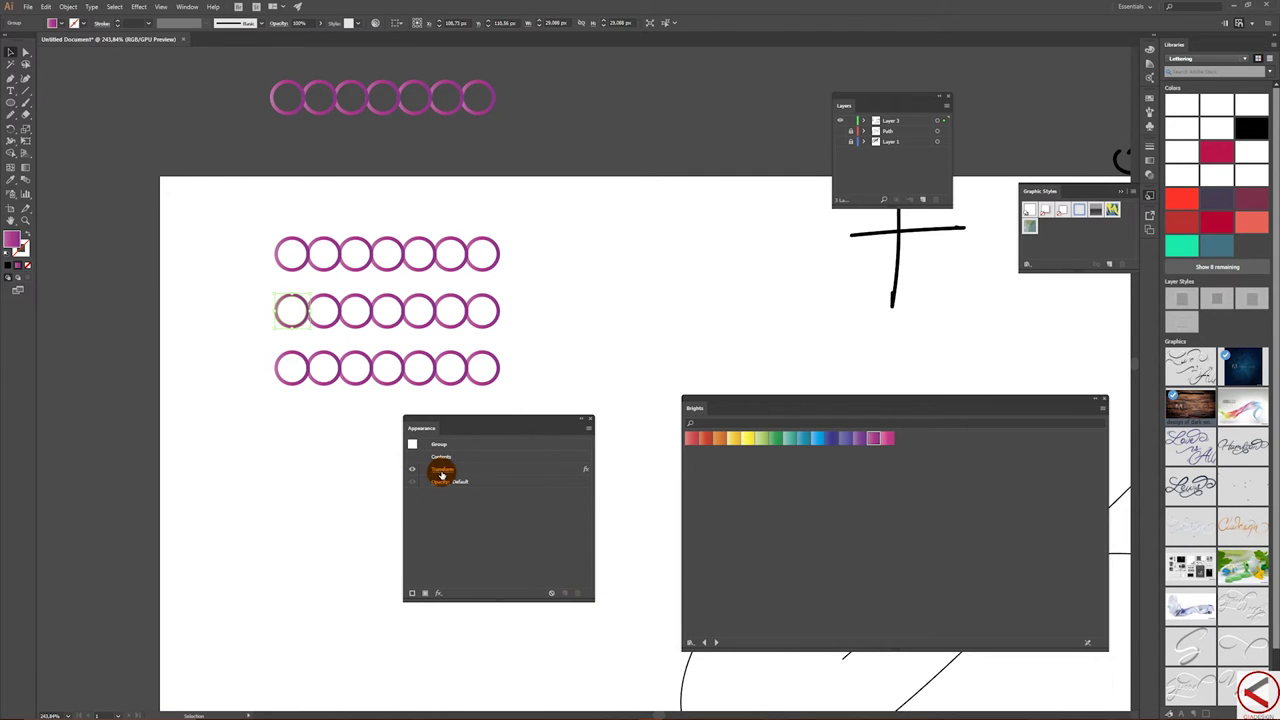
pyautogui.click(445, 472)
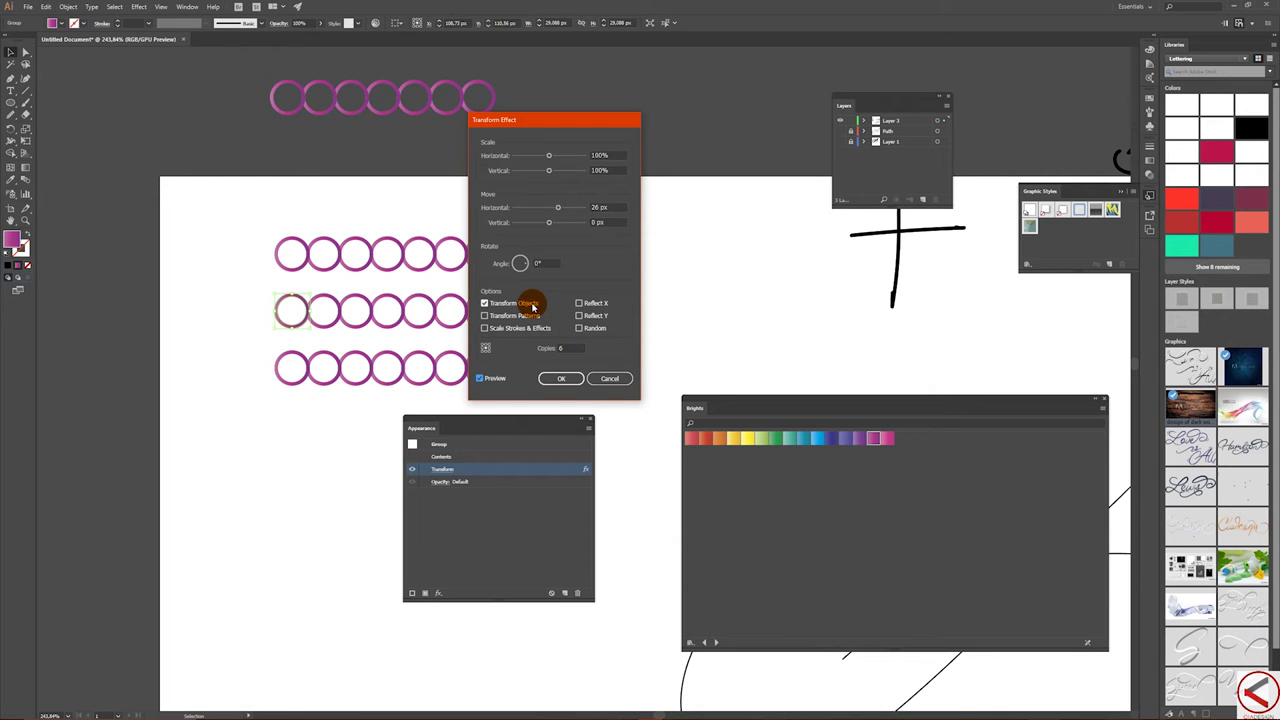
pyautogui.doubleClick(565, 346)
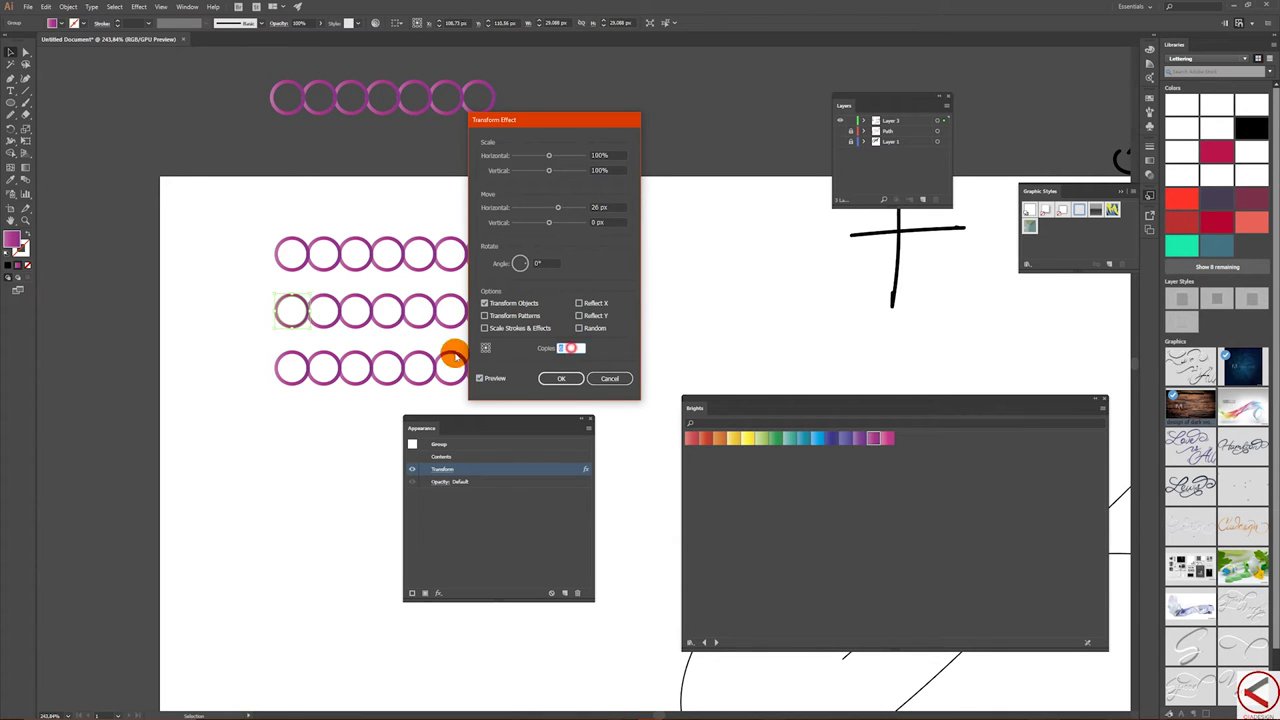
pyautogui.write('1')
pyautogui.press('Return')
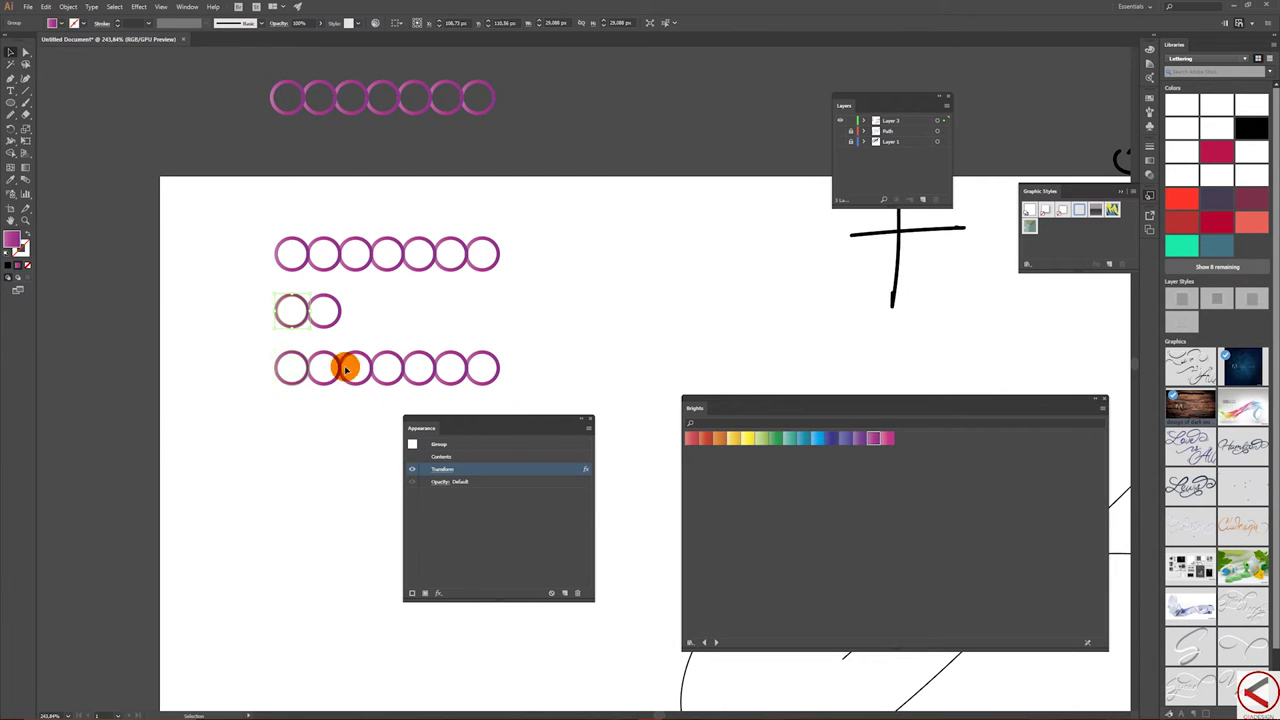
pyautogui.moveTo(262, 349); pyautogui.dragTo(317, 397)
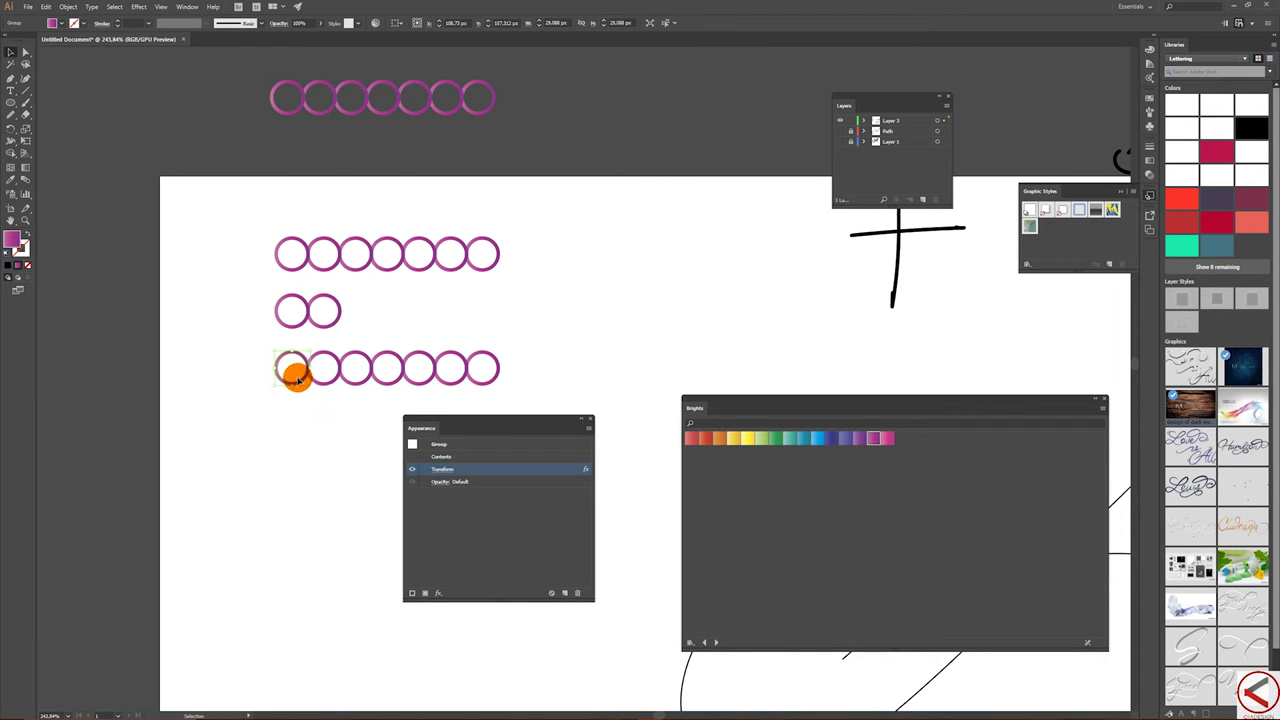
pyautogui.moveTo(300, 378); pyautogui.dragTo(306, 403)
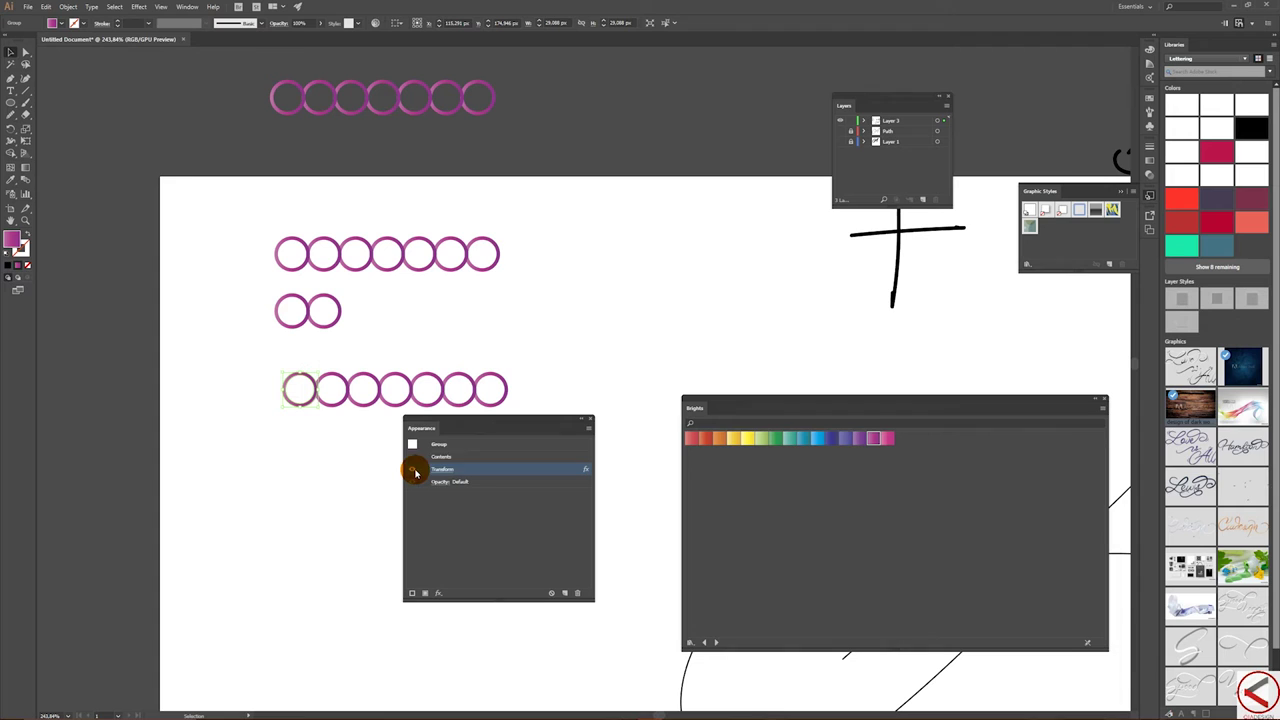
# - Preview 25 copies, then set the bottom row's Transform copies to 1 and move the Appearance panel up
pyautogui.click(444, 470)
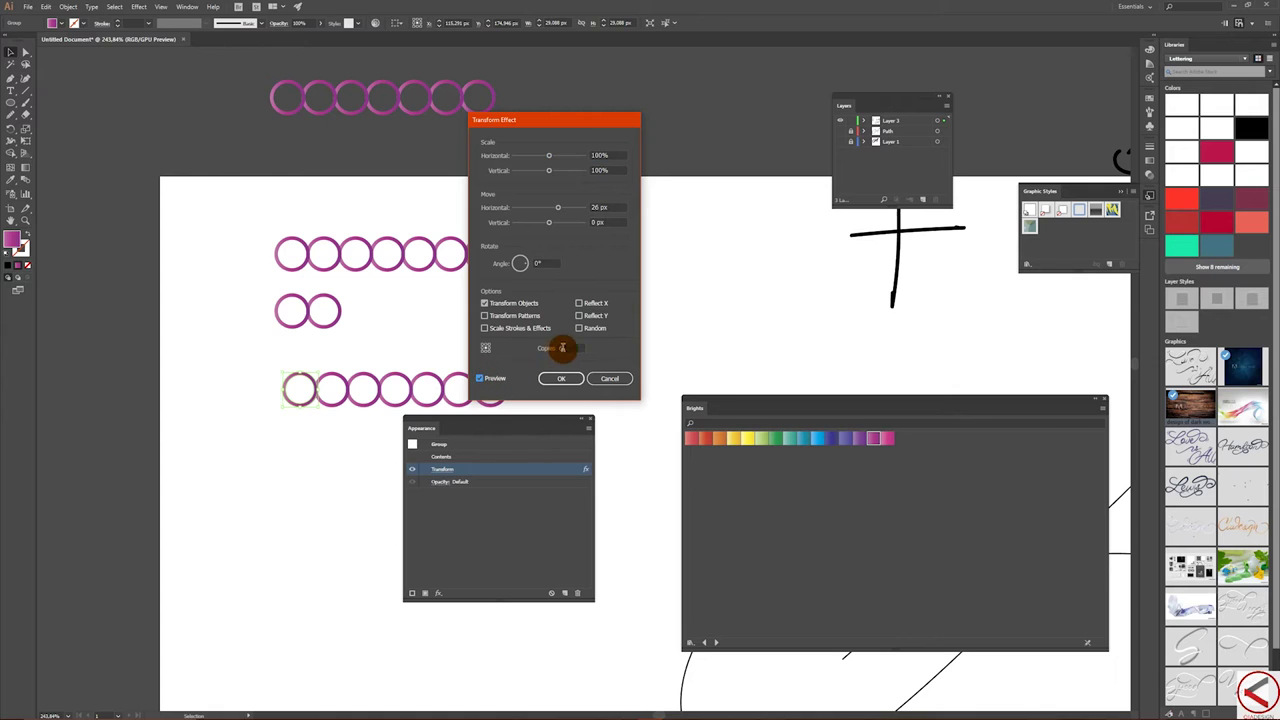
pyautogui.doubleClick(560, 348)
pyautogui.write('1')
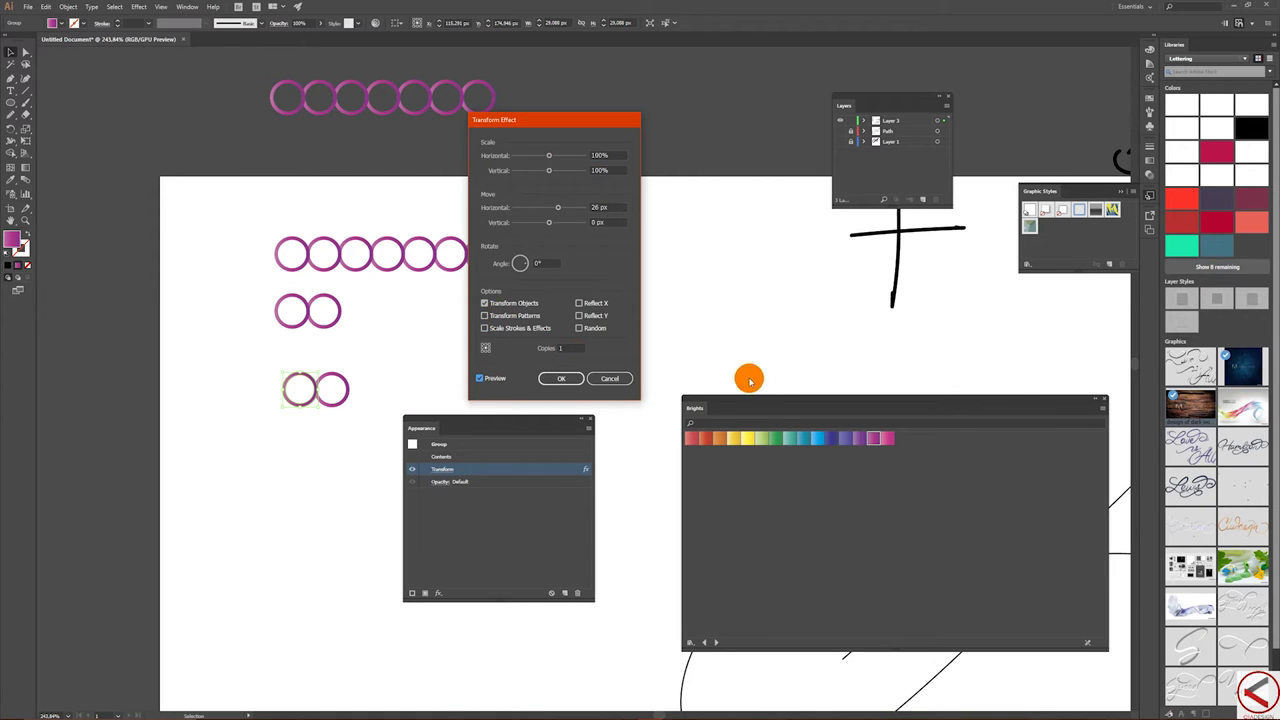
pyautogui.doubleClick(570, 348)
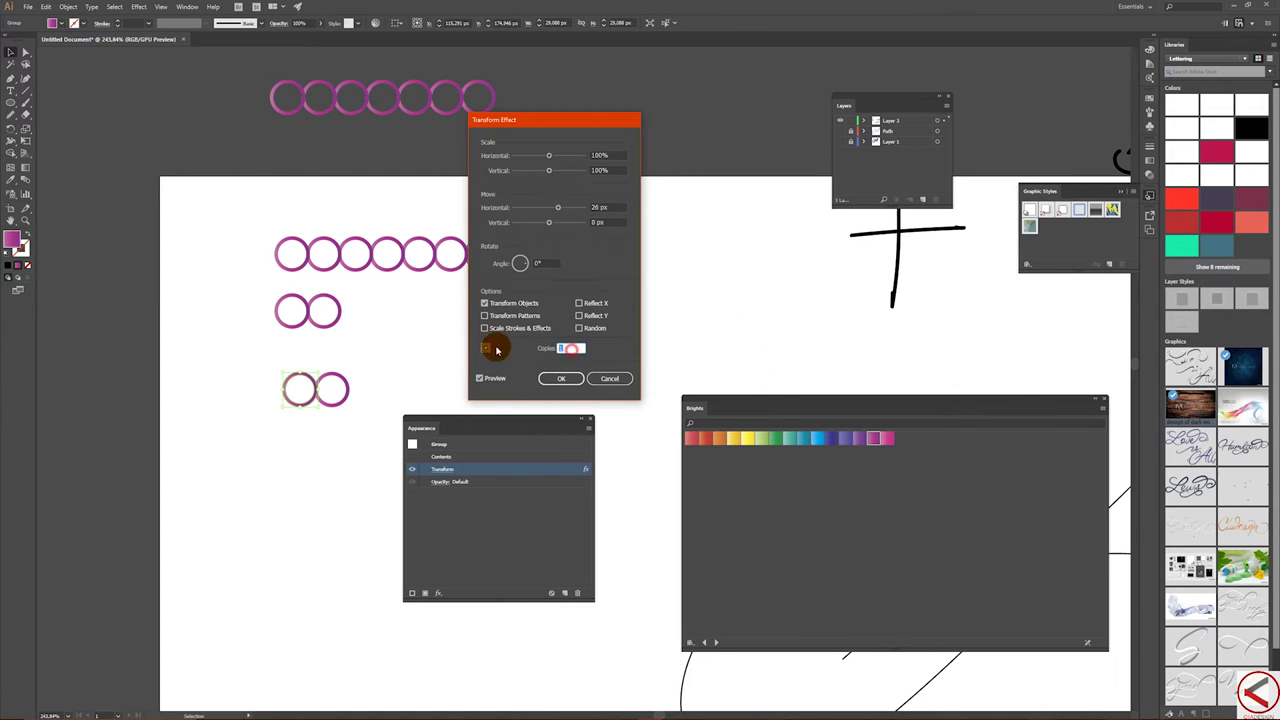
pyautogui.write('25')
pyautogui.click(439, 348)
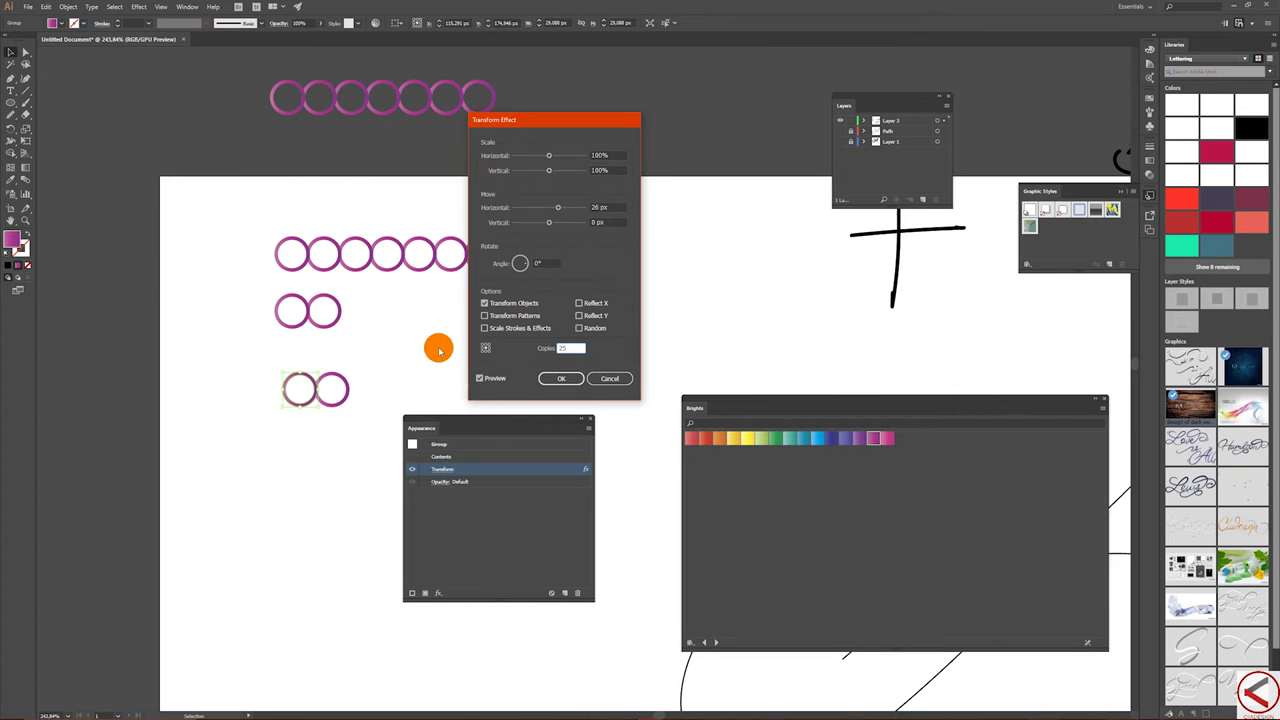
pyautogui.press('Tab')
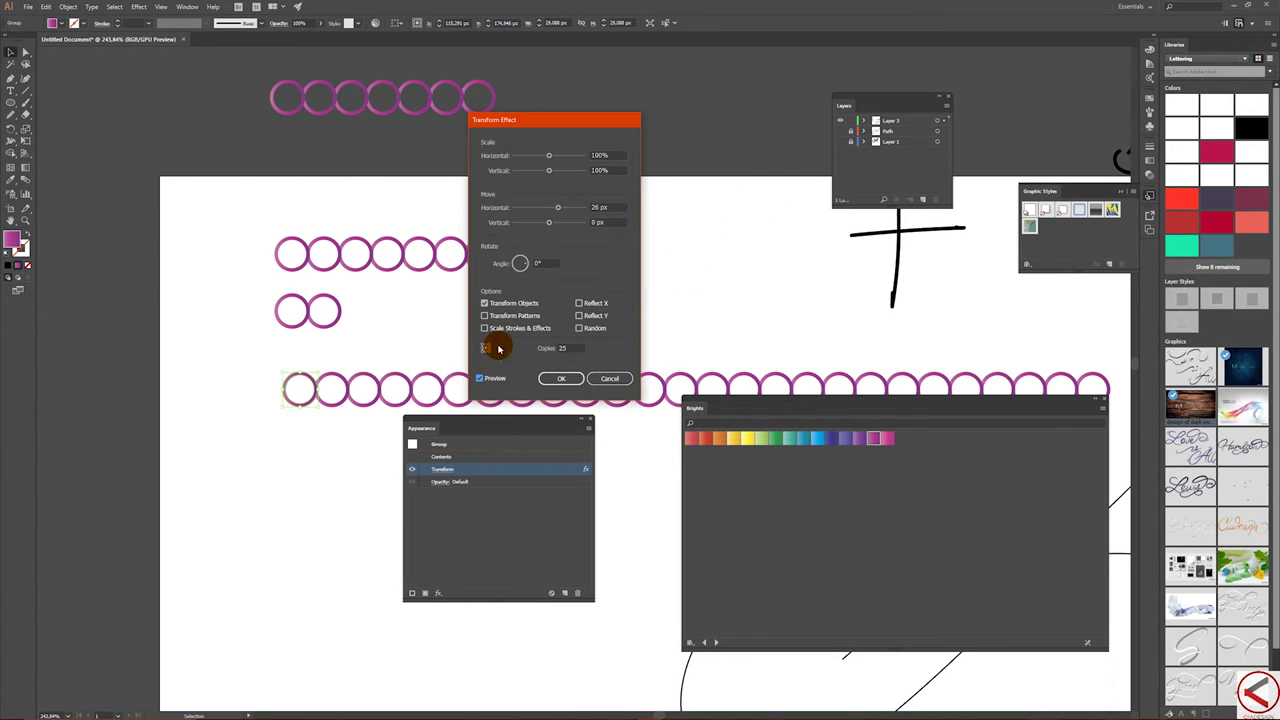
pyautogui.doubleClick(566, 348)
pyautogui.write('1')
pyautogui.press('Tab')
pyautogui.click(563, 382)
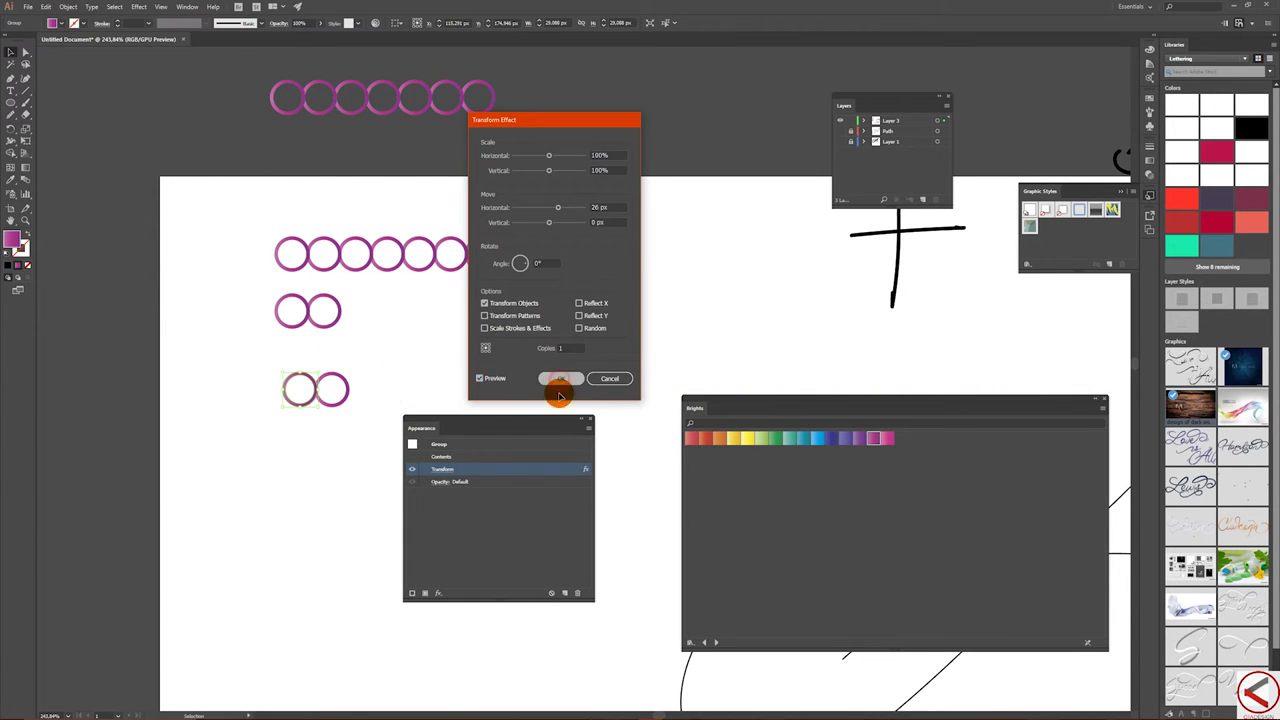
pyautogui.moveTo(575, 425); pyautogui.dragTo(770, 128)
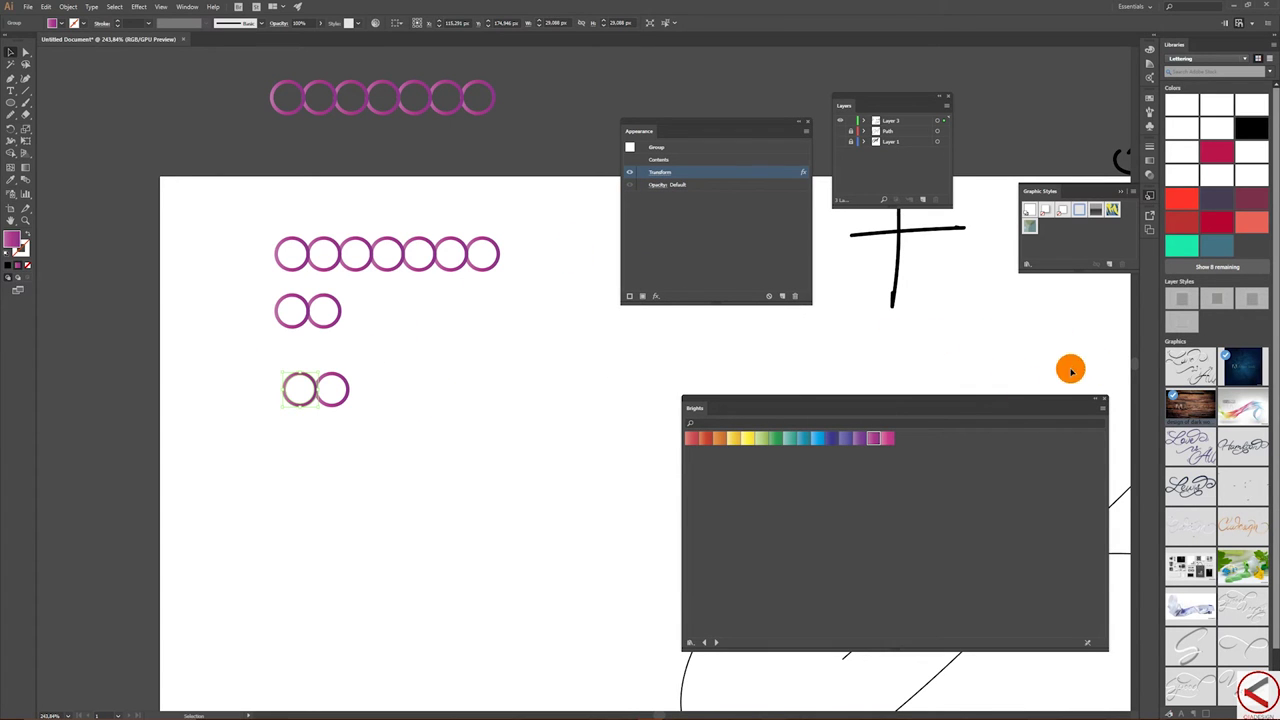
# - Recentre the view and delete the two-circle pair
pyautogui.moveTo(933, 320); pyautogui.dragTo(949, 302)
pyautogui.moveTo(1069, 296); pyautogui.dragTo(1061, 299)
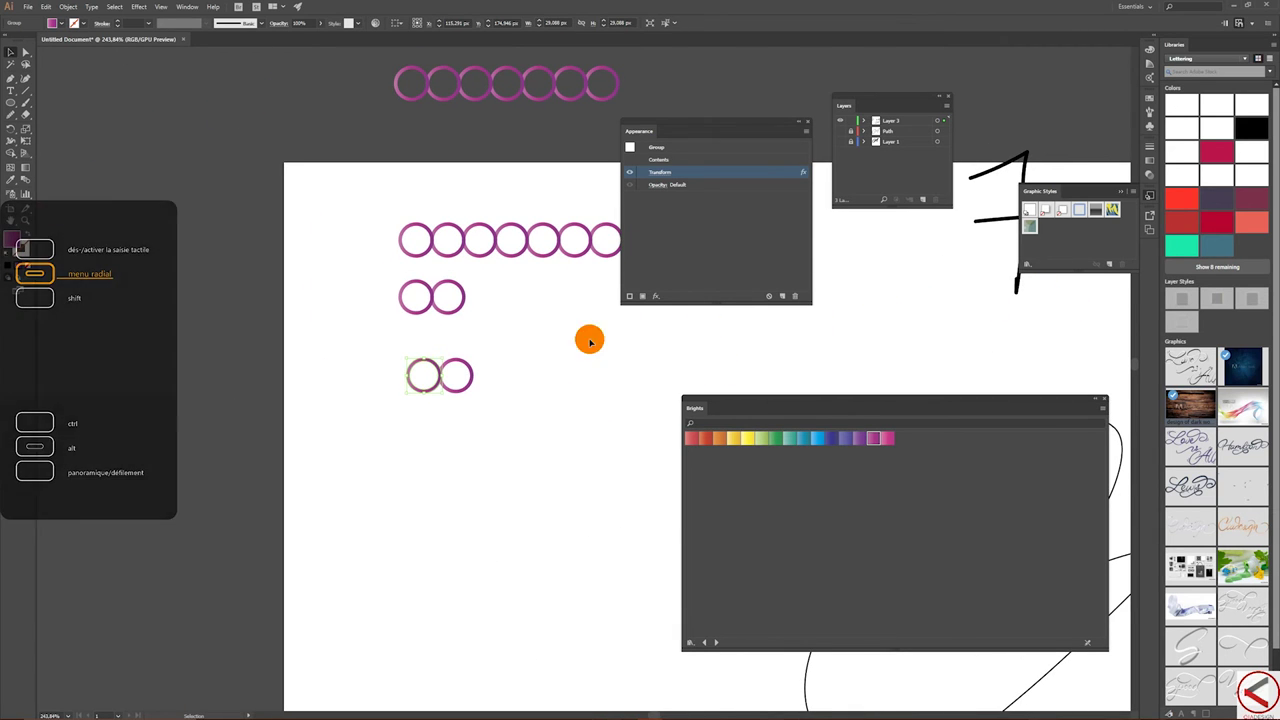
pyautogui.press('Delete')
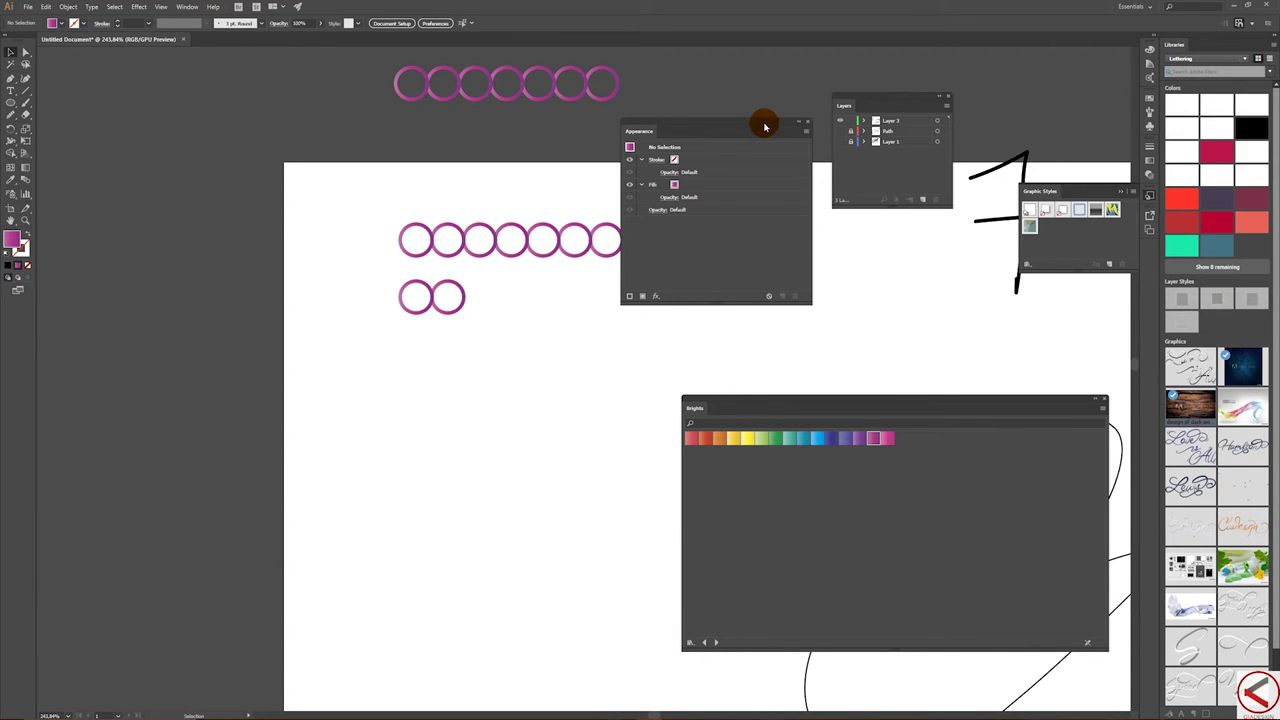
# - Move the Appearance panel down-left and close the Brights and Graphic Styles panels
pyautogui.moveTo(767, 124); pyautogui.dragTo(206, 416)
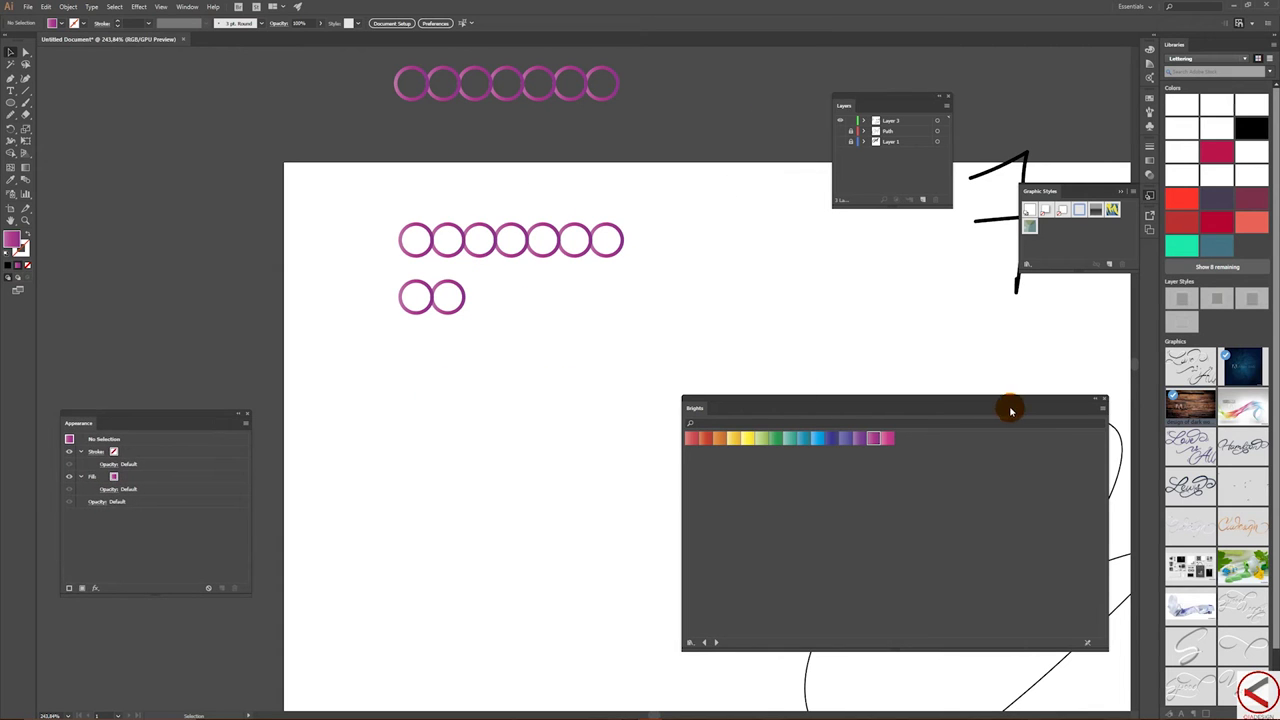
pyautogui.click(1106, 400)
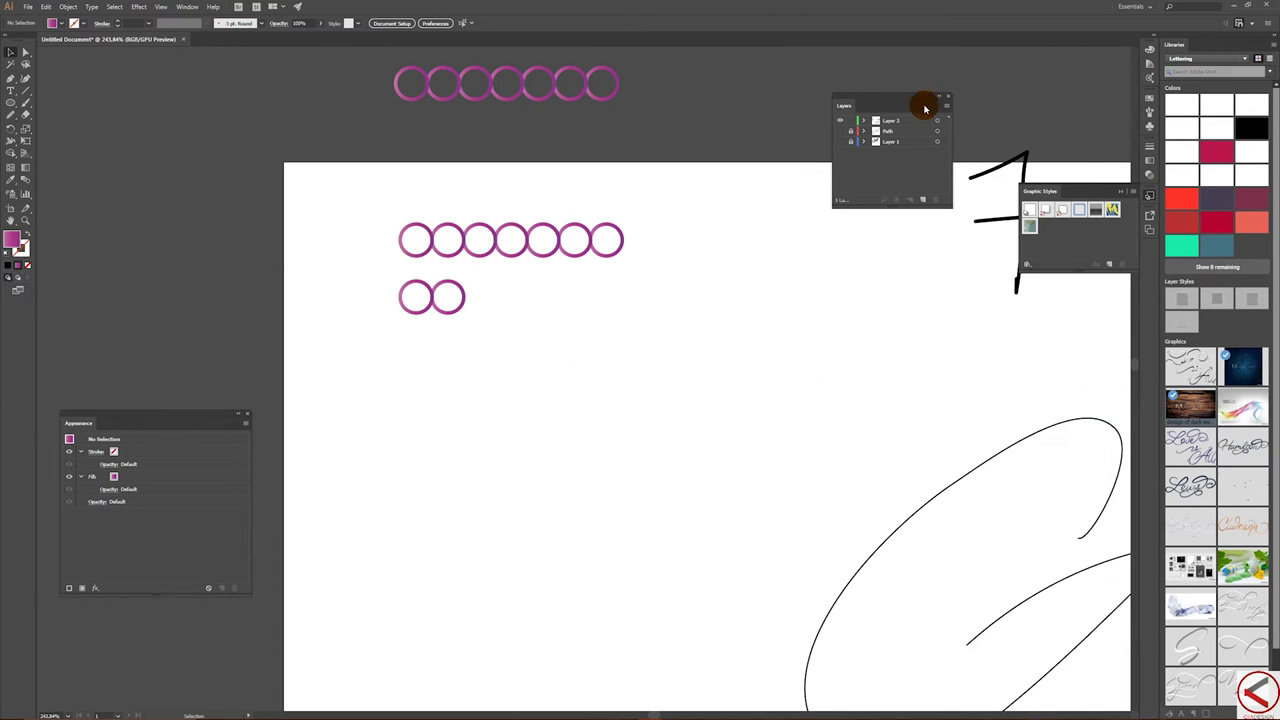
pyautogui.click(1123, 191)
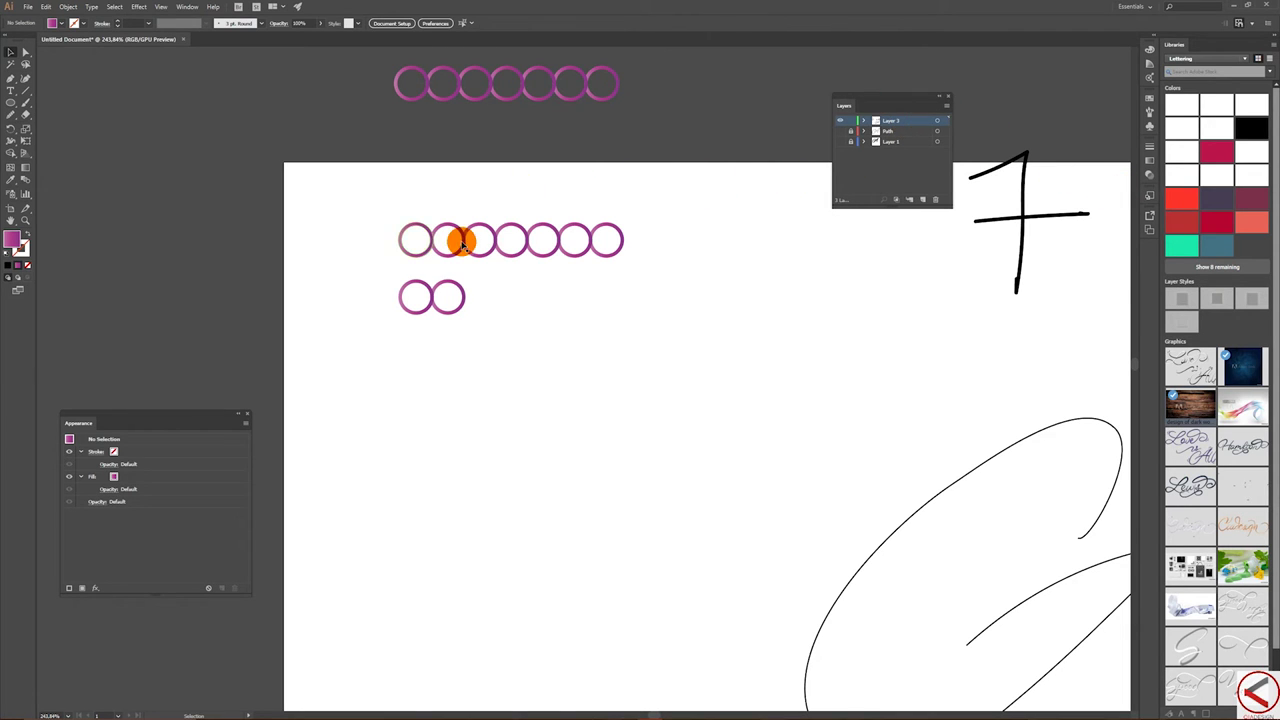
# - Select the repeated circle row and apply Object > Expand Appearance to make real circles
pyautogui.moveTo(357, 203); pyautogui.dragTo(603, 326)
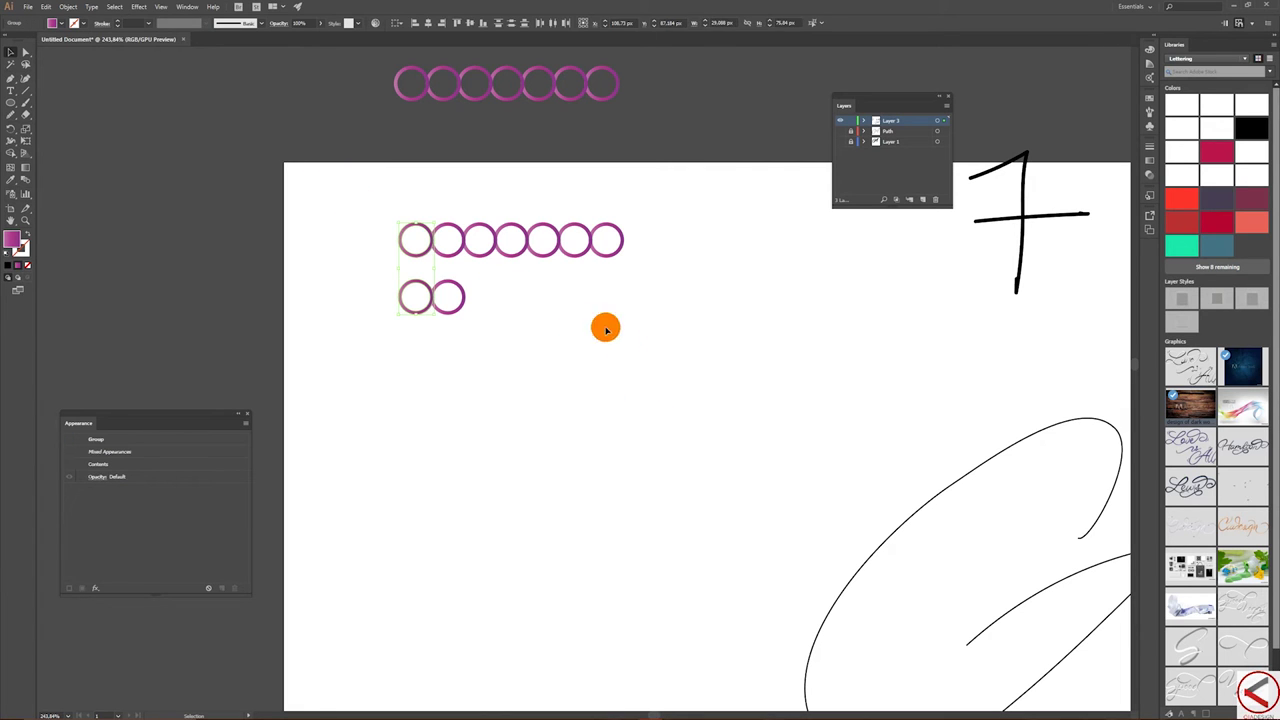
pyautogui.click(407, 183)
pyautogui.moveTo(361, 207); pyautogui.dragTo(415, 255)
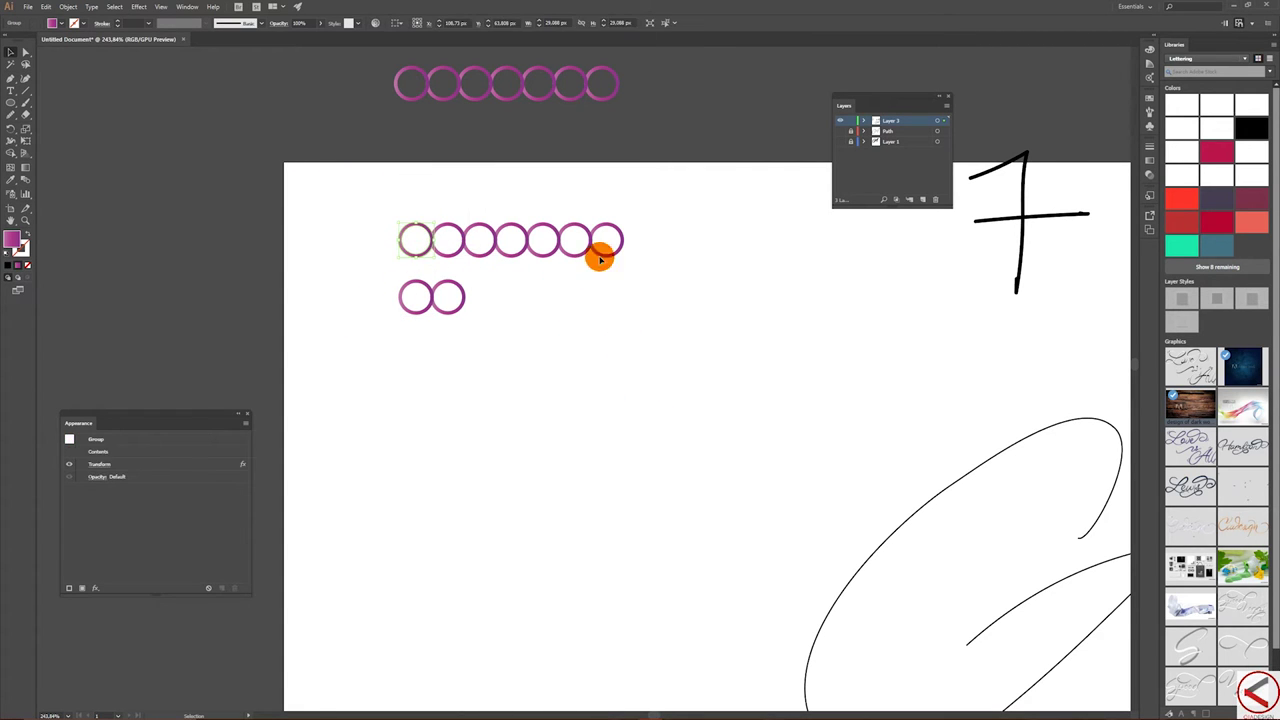
pyautogui.click(70, 7)
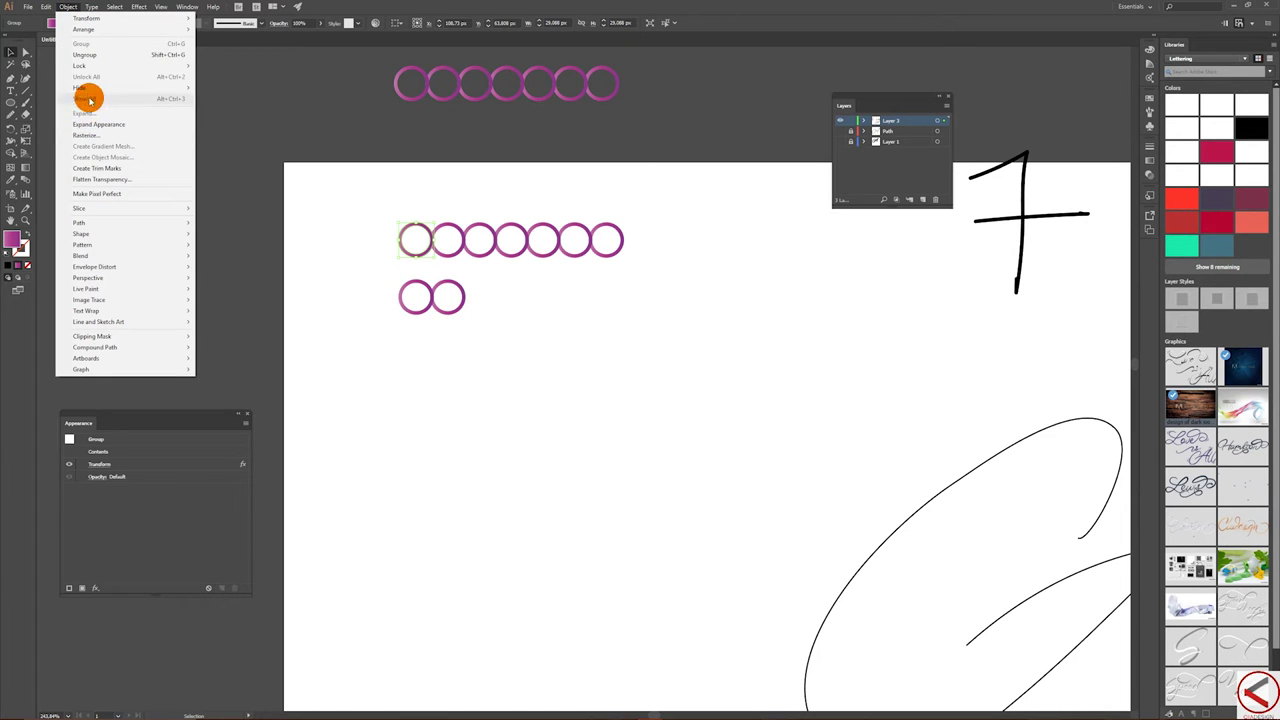
pyautogui.click(395, 215)
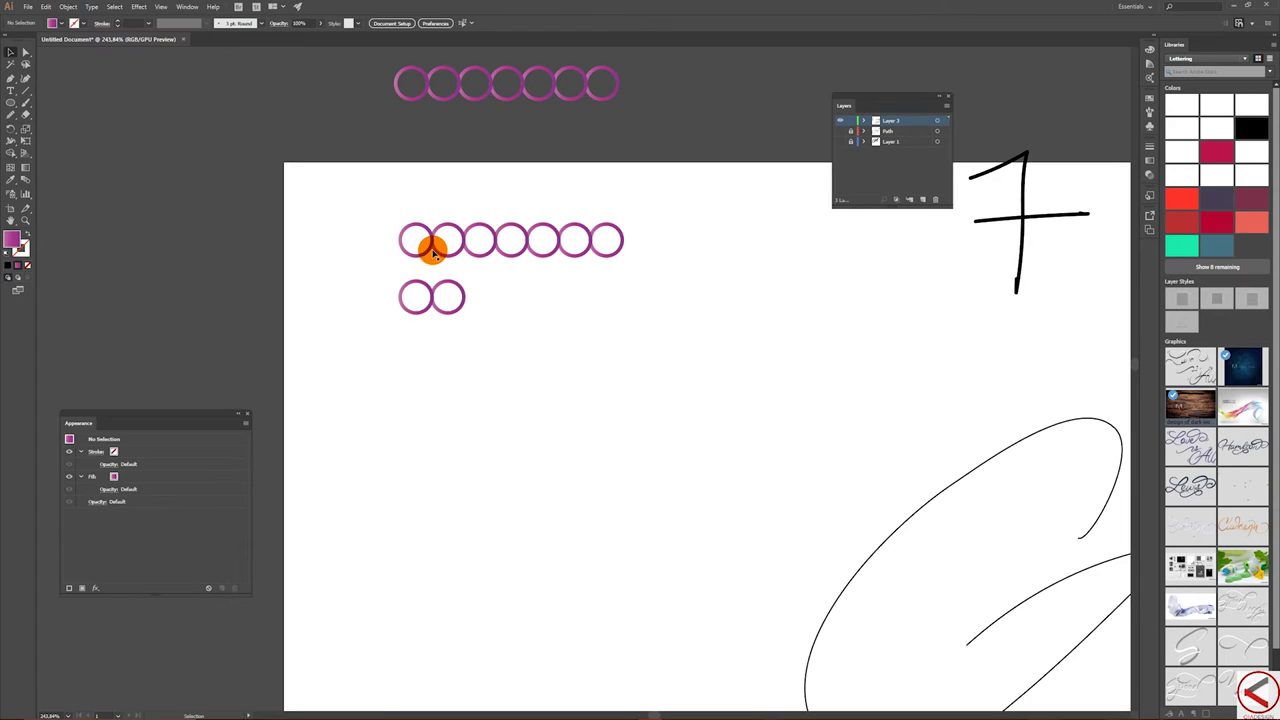
pyautogui.click(428, 252)
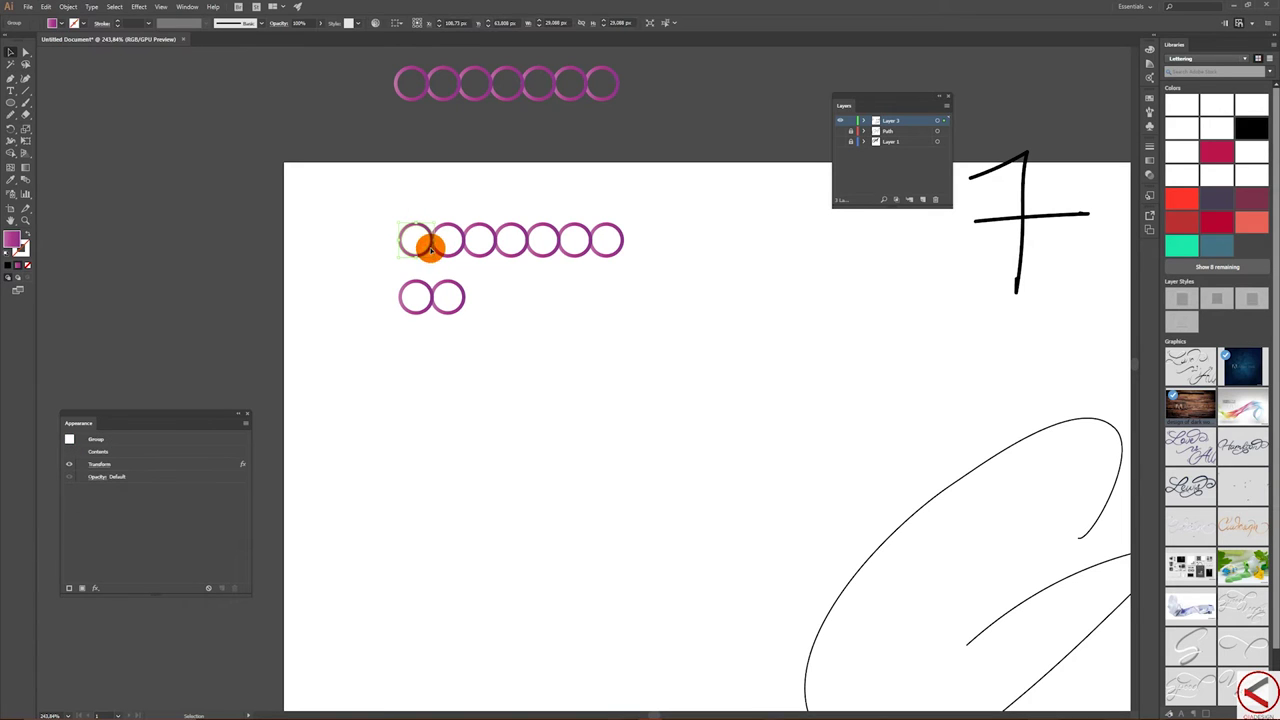
pyautogui.click(70, 8)
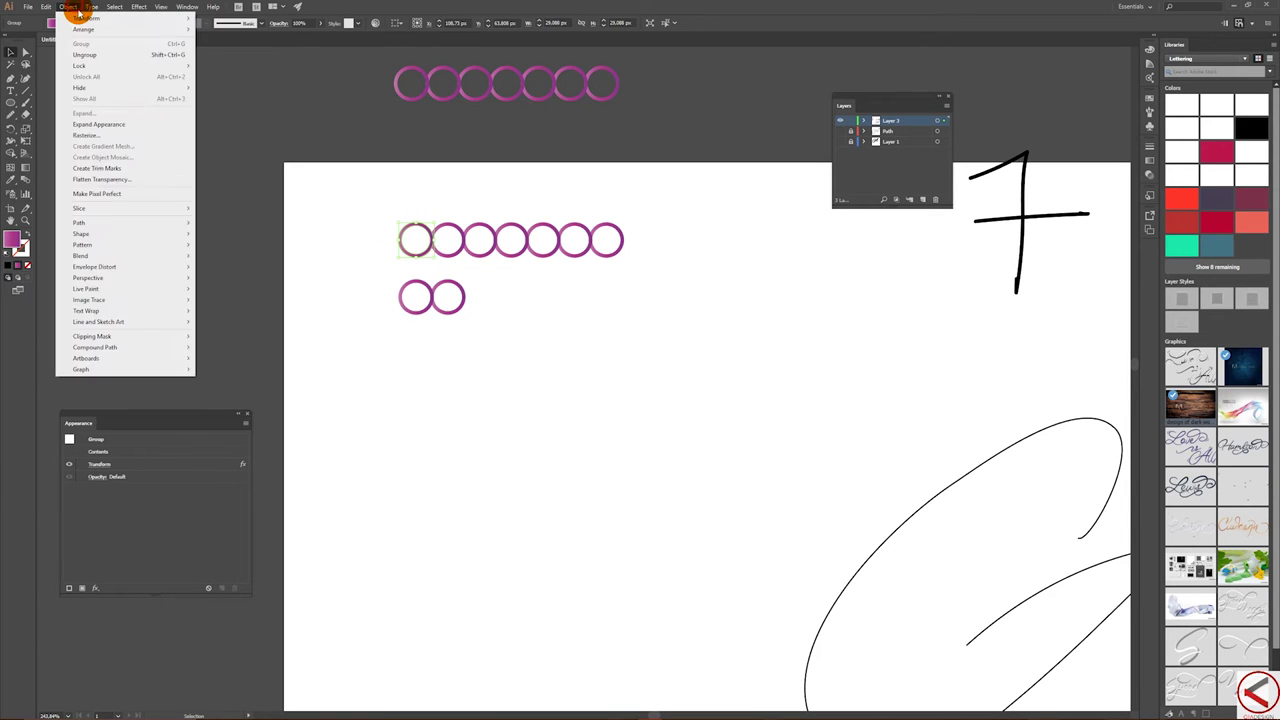
pyautogui.click(136, 126)
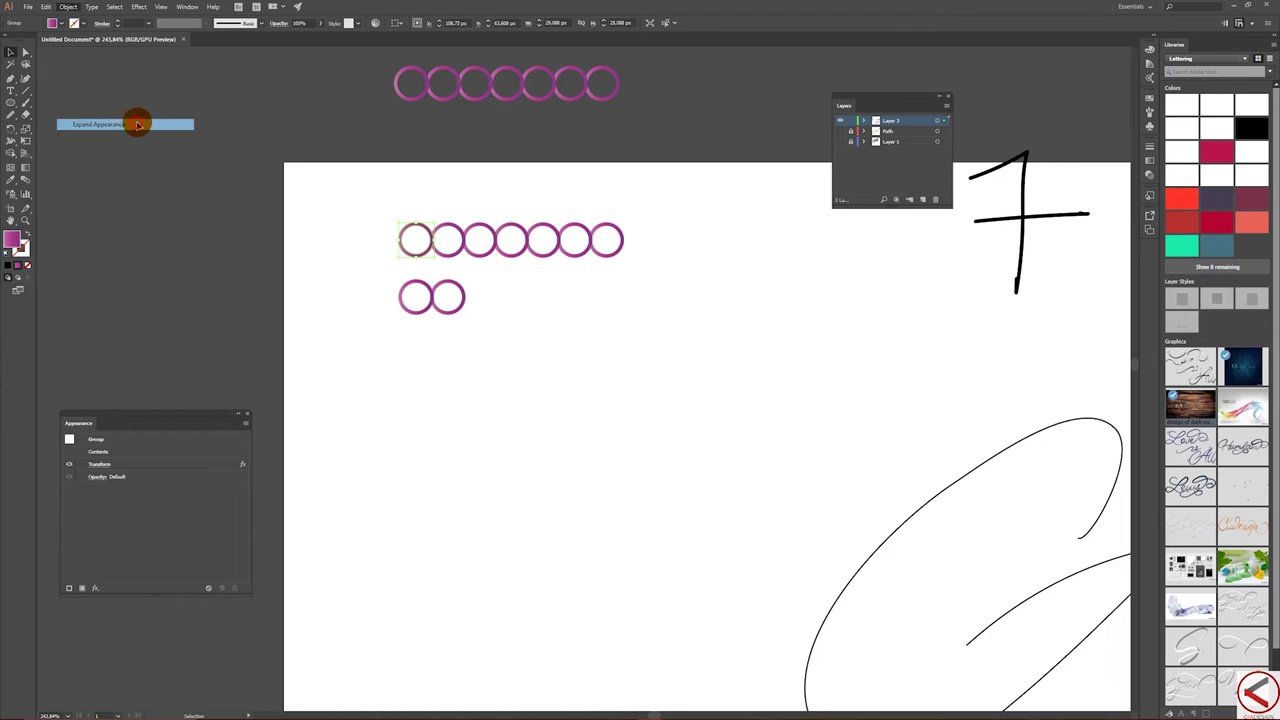
# - Ungroup the expanded circles
pyautogui.click(72, 8)
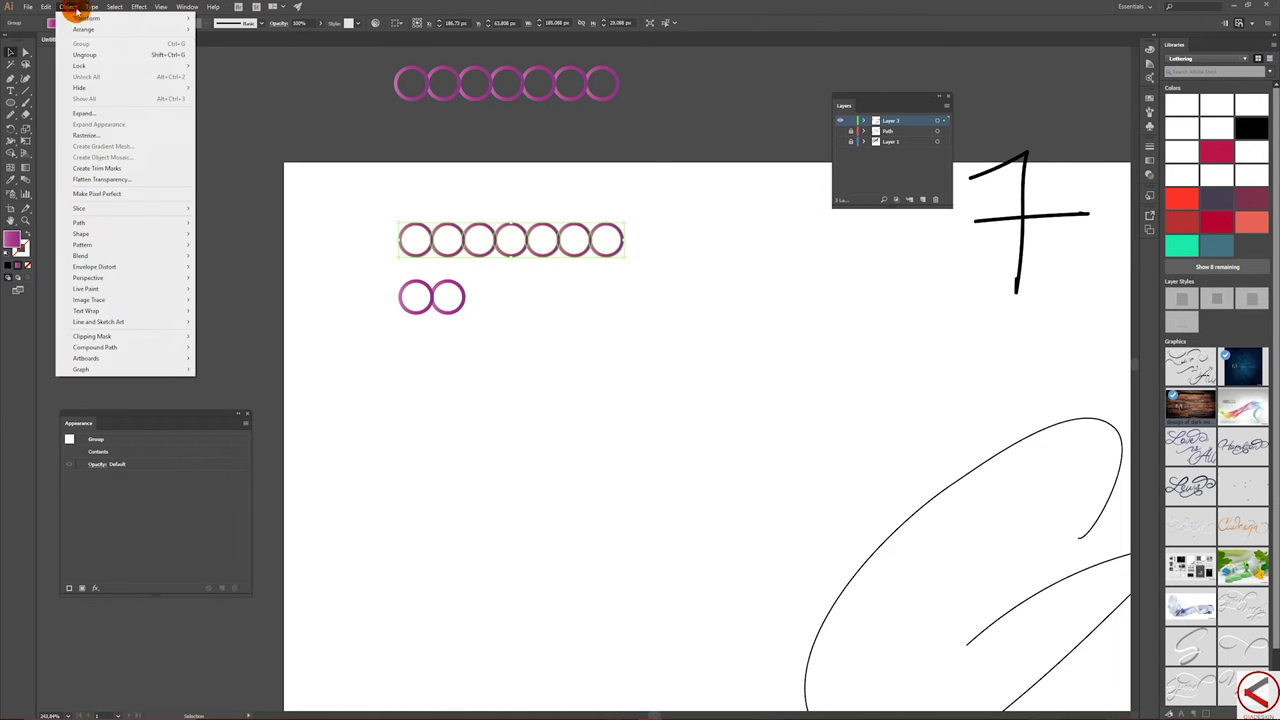
pyautogui.click(100, 56)
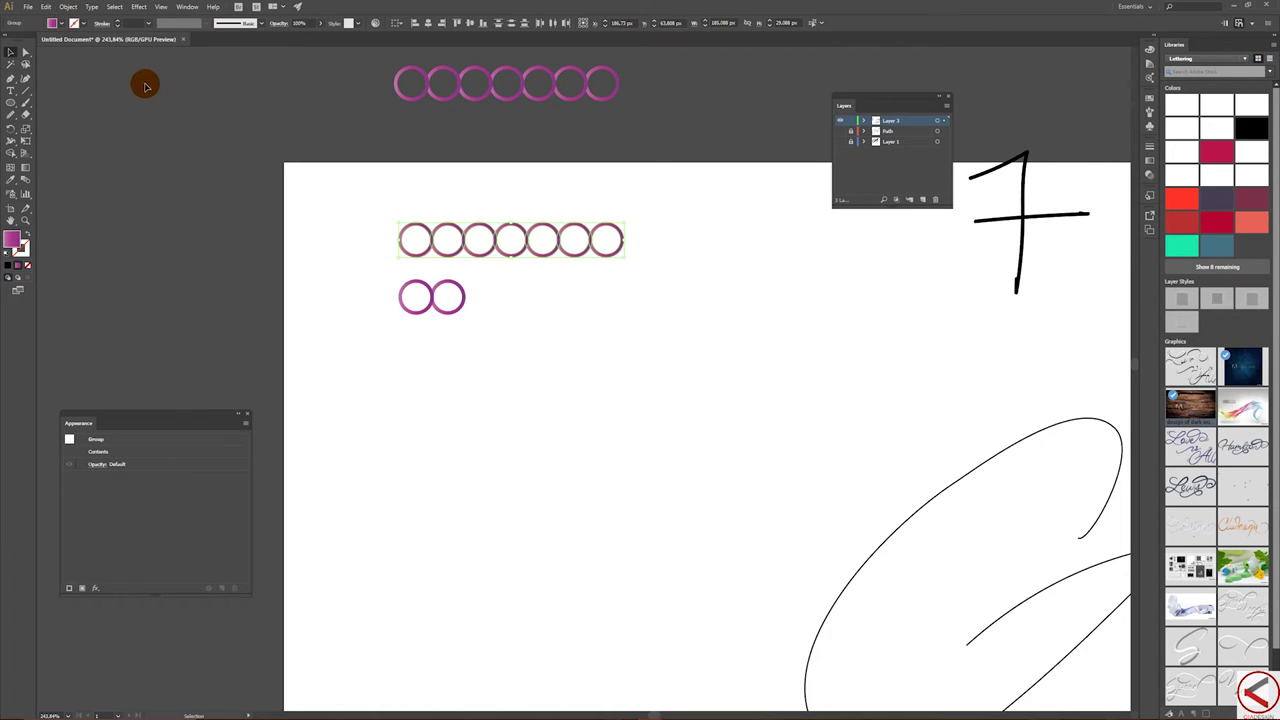
pyautogui.click(72, 8)
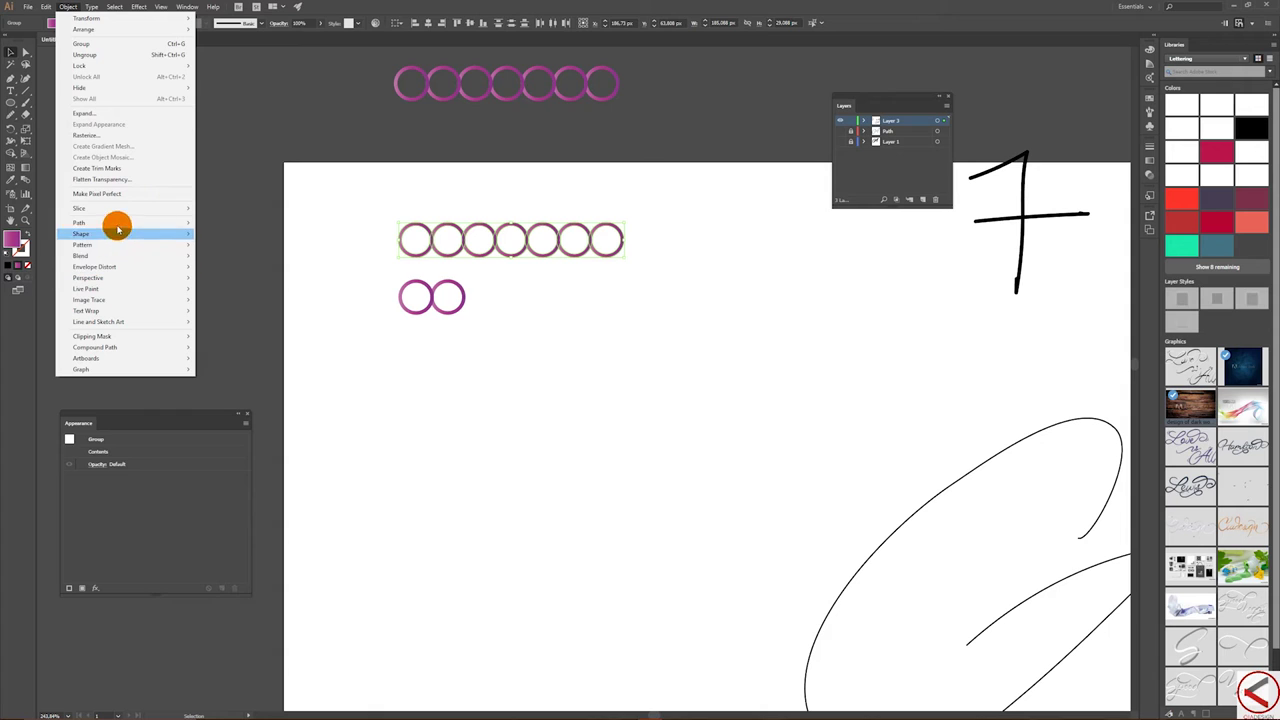
# - In Blend Options, change Spacing from Smooth Color to Specified Steps
pyautogui.moveTo(119, 257)
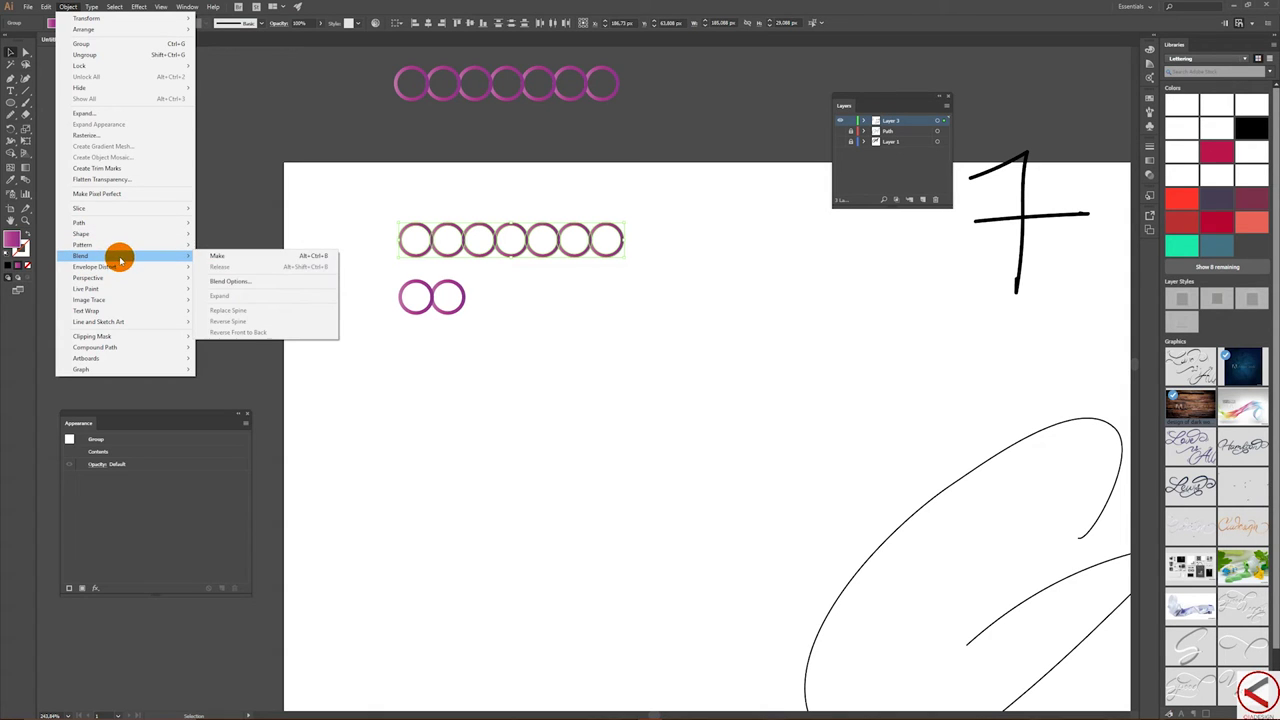
pyautogui.click(270, 283)
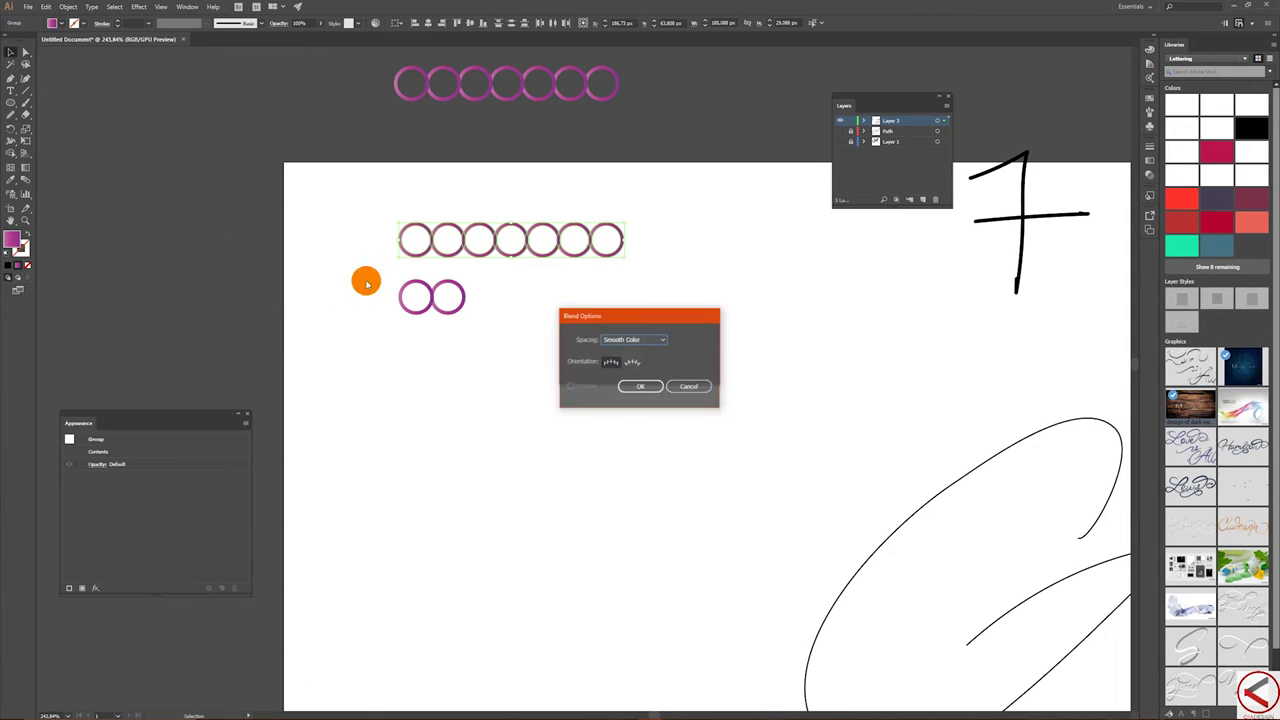
pyautogui.click(634, 341)
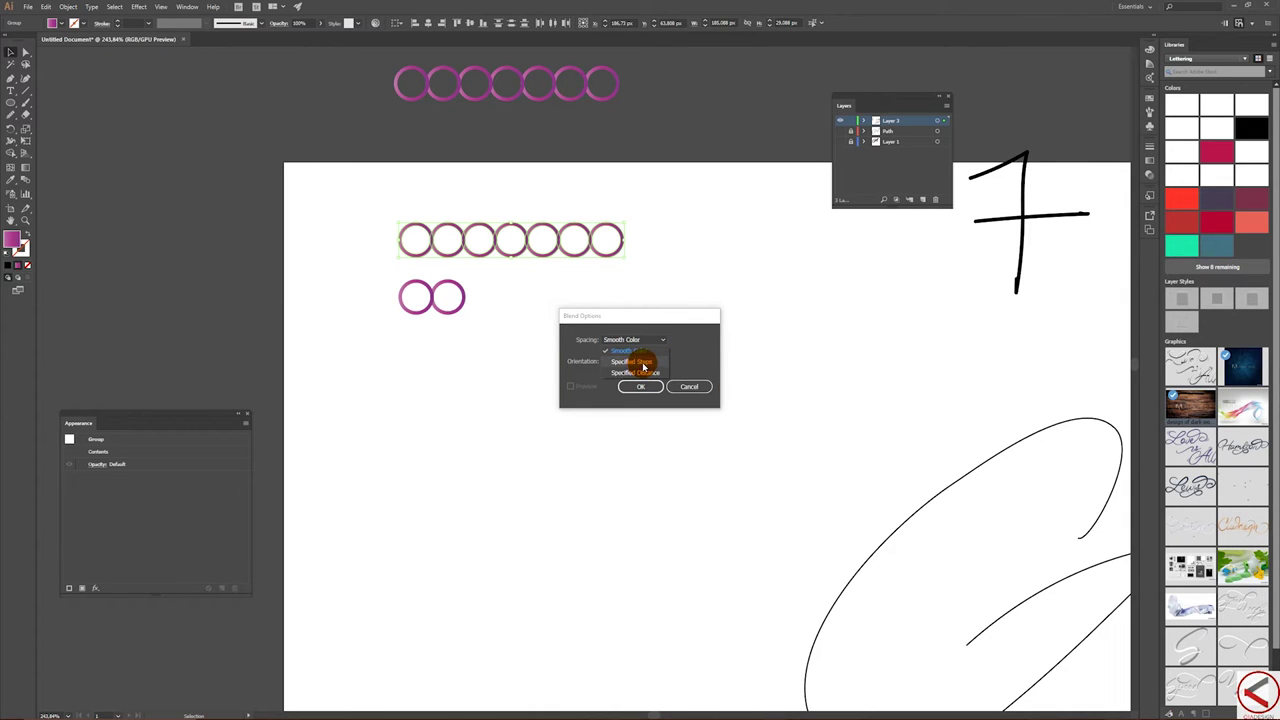
pyautogui.click(646, 364)
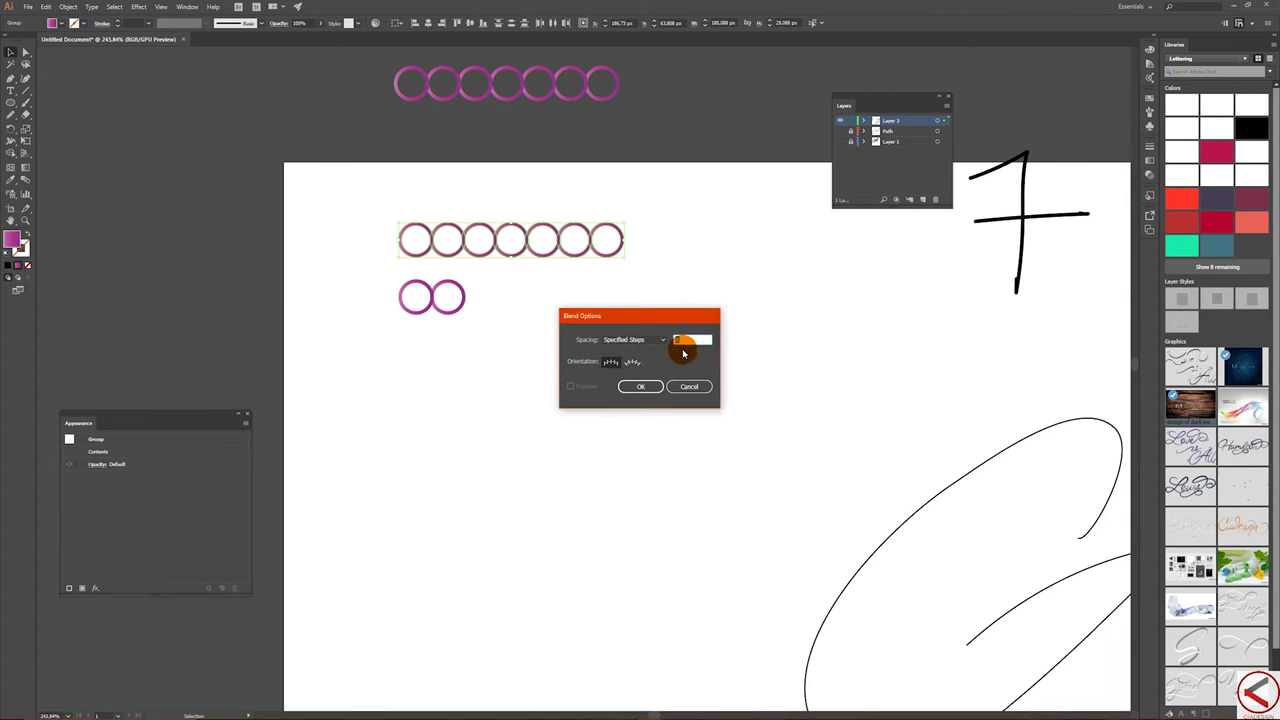
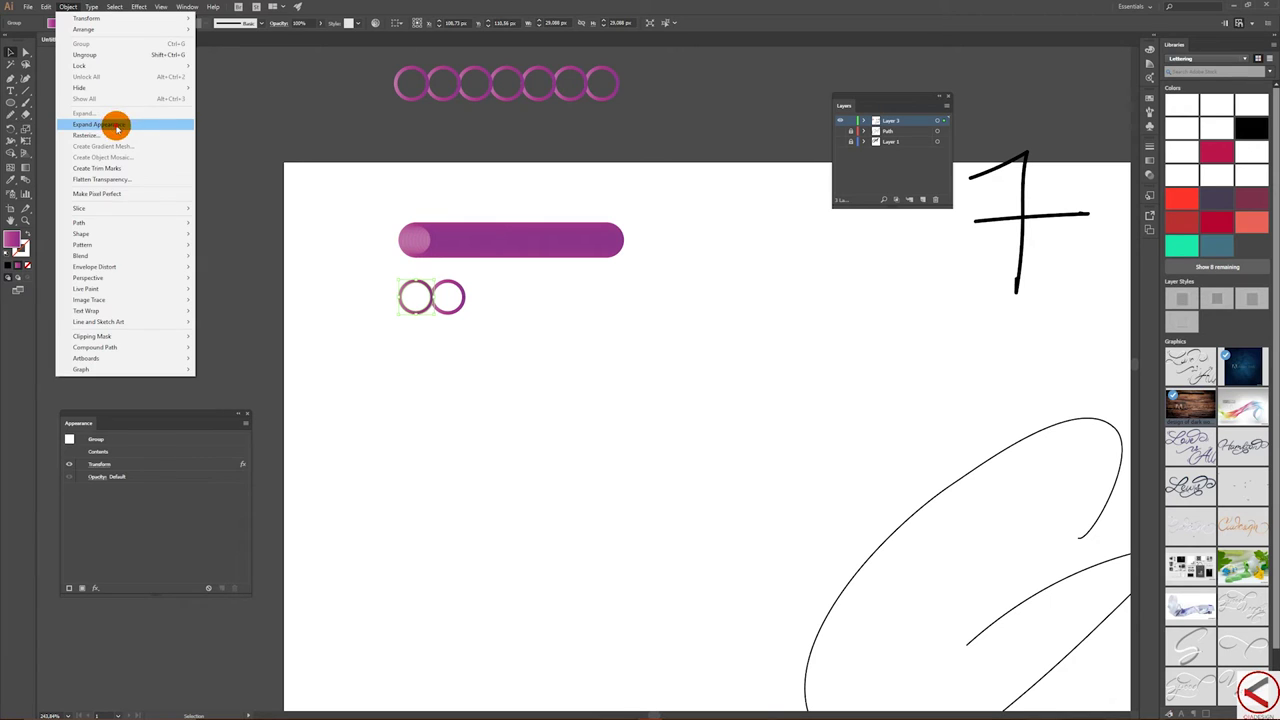
# - Expand the two small purple ring circles and blend them into a pill
pyautogui.click(66, 5)
pyautogui.click(94, 51)
pyautogui.click(324, 279)
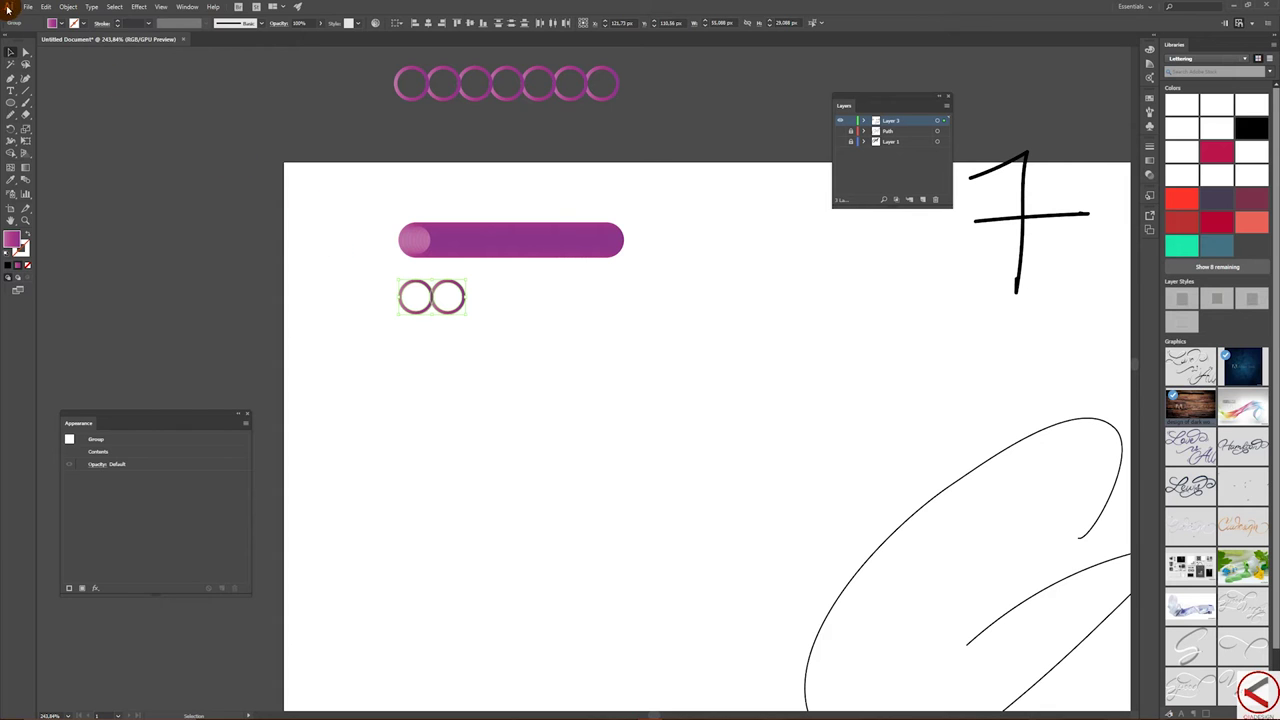
pyautogui.click(66, 7)
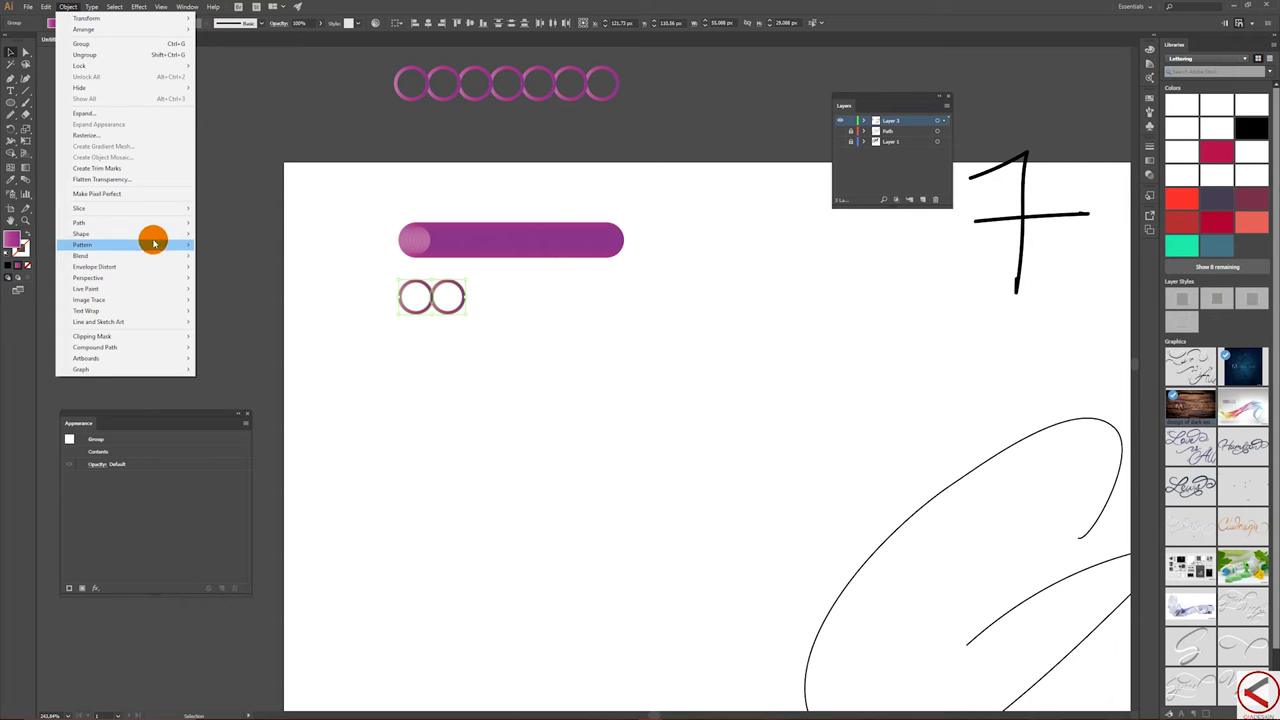
pyautogui.moveTo(151, 255)
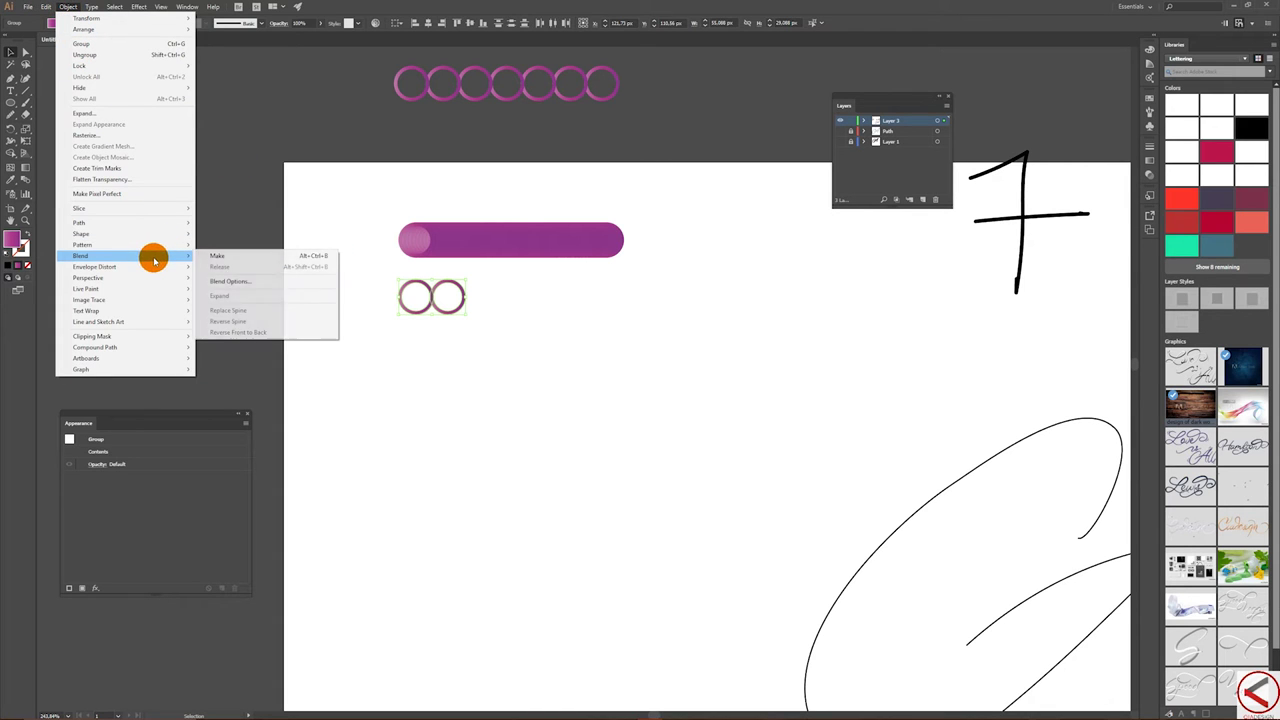
pyautogui.click(245, 257)
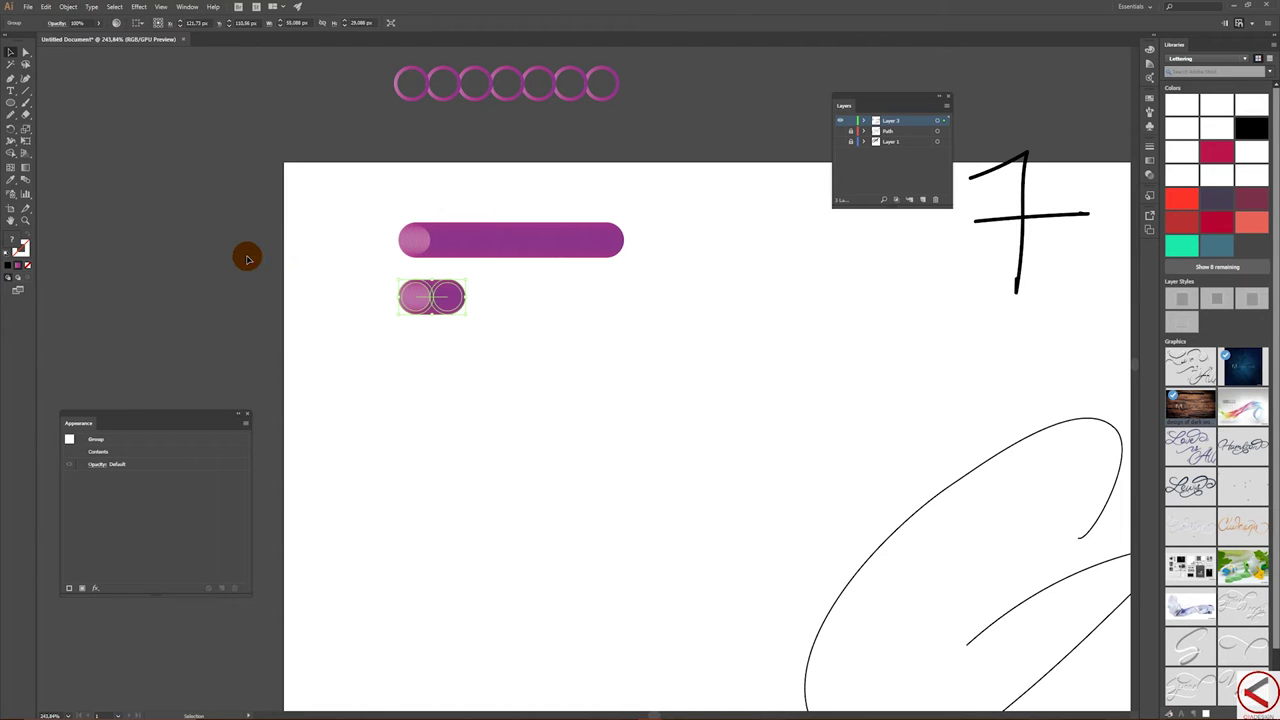
# - Zoom out to show the whole script letter and select the long purple bar blend
pyautogui.press('z')
pyautogui.keyDown('alt'); pyautogui.click(824, 386); pyautogui.keyUp('alt')
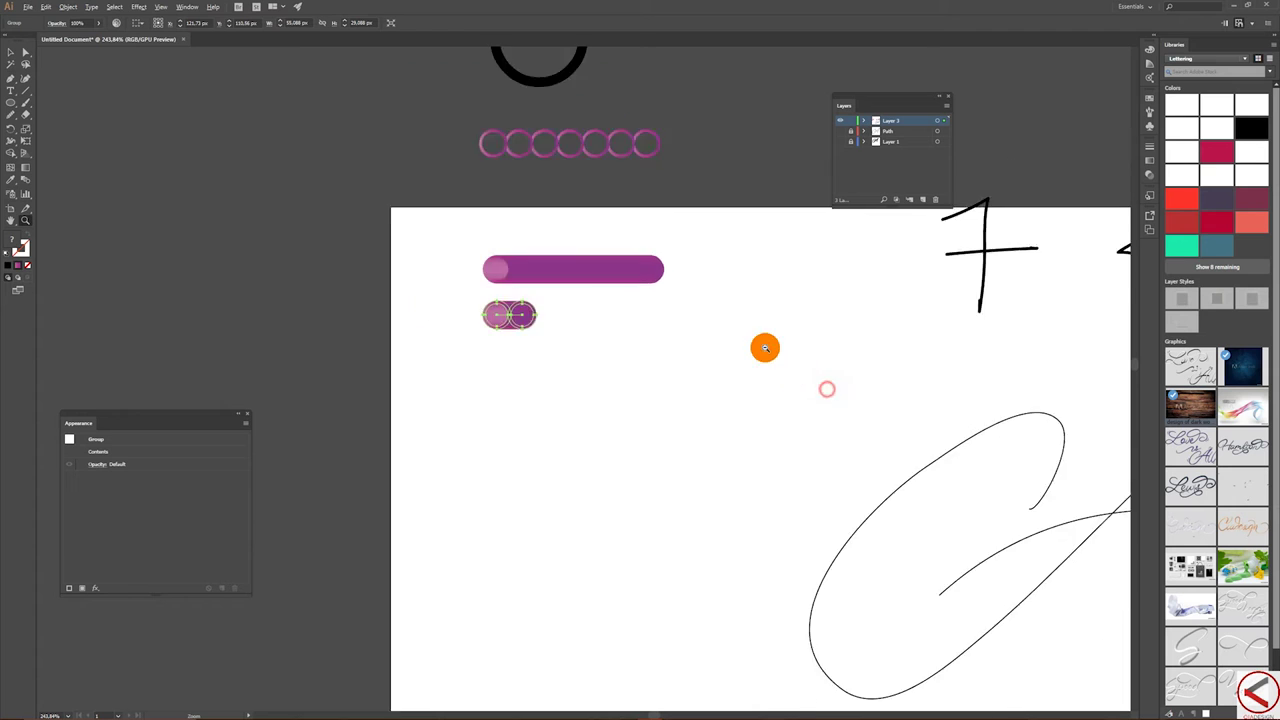
pyautogui.moveTo(1030, 397); pyautogui.dragTo(711, 333)
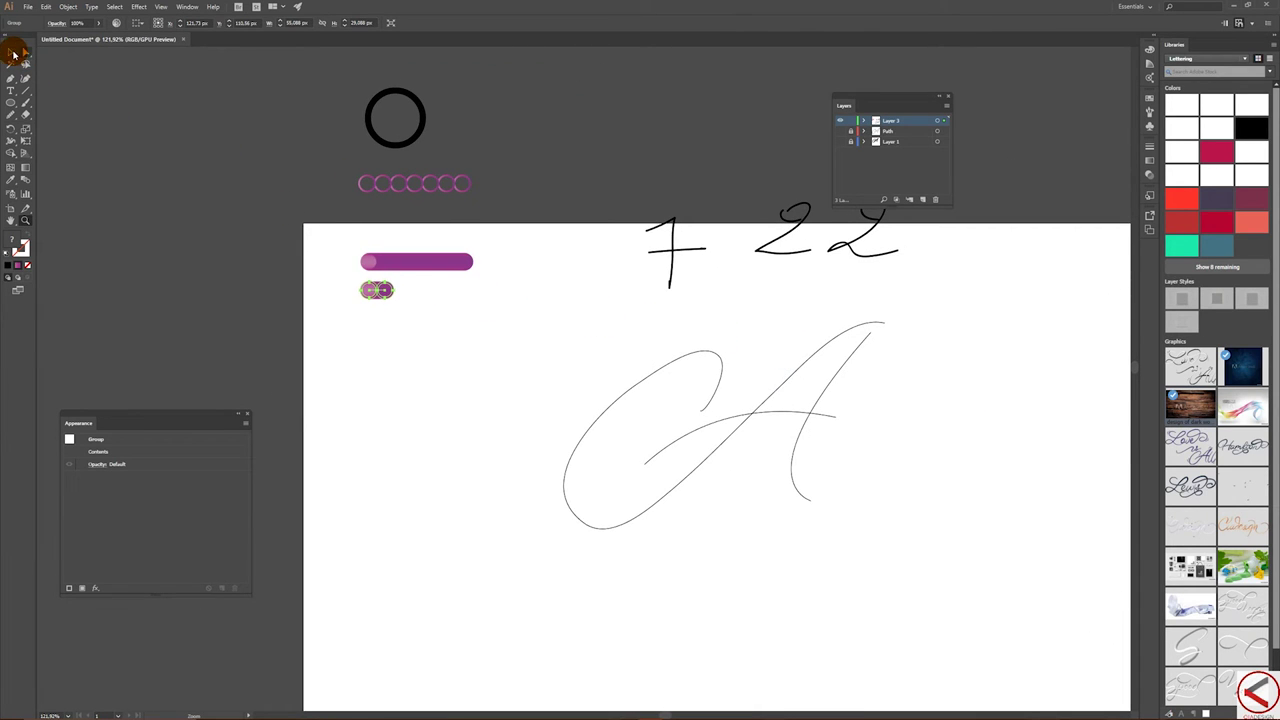
pyautogui.click(13, 52)
pyautogui.keyDown('shift'); pyautogui.click(443, 260); pyautogui.keyUp('shift')
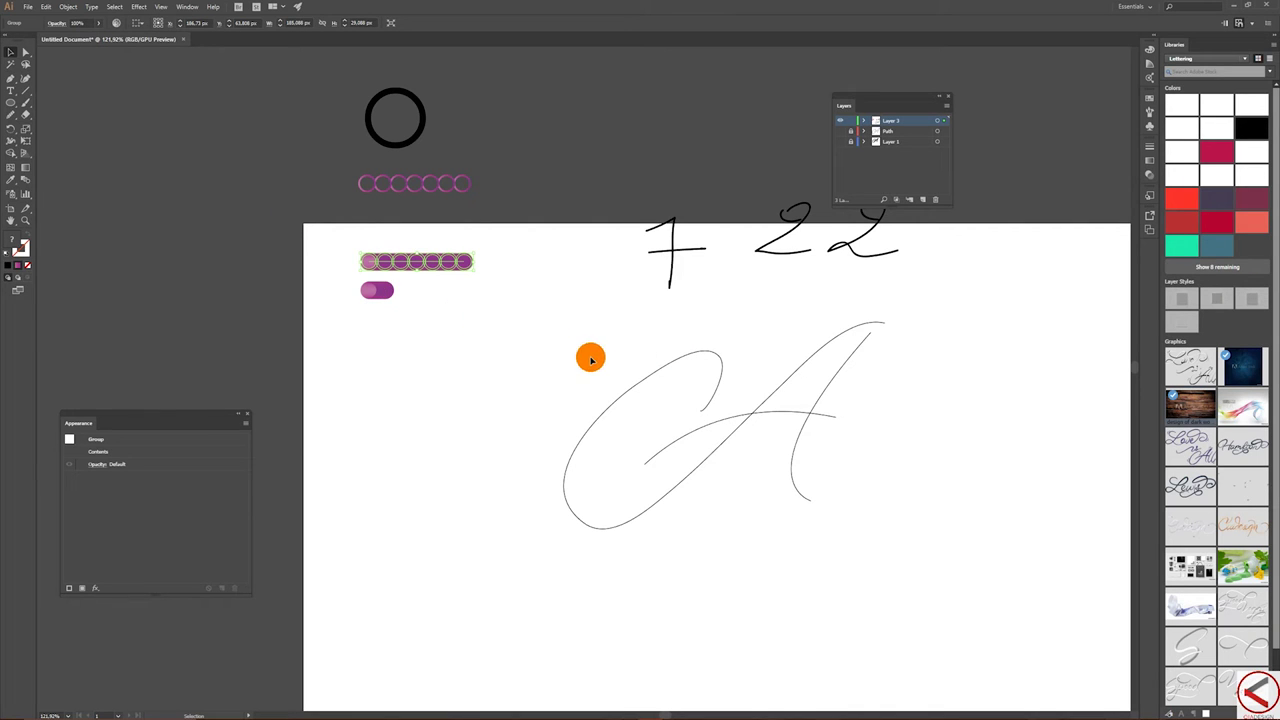
# - Replace the bar blend's spine with the letter's C stroke, then Alt-drag a copy of the pill below
pyautogui.keyDown('shift'); pyautogui.click(680, 360); pyautogui.keyUp('shift')
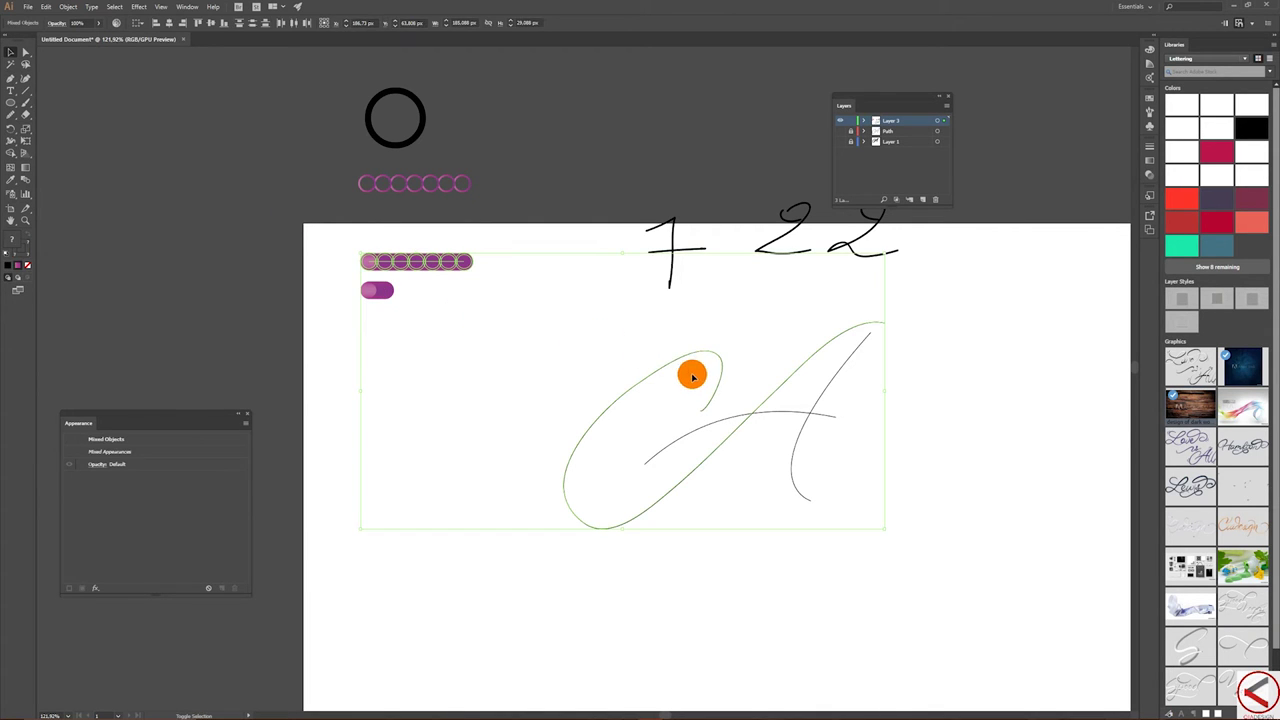
pyautogui.click(70, 6)
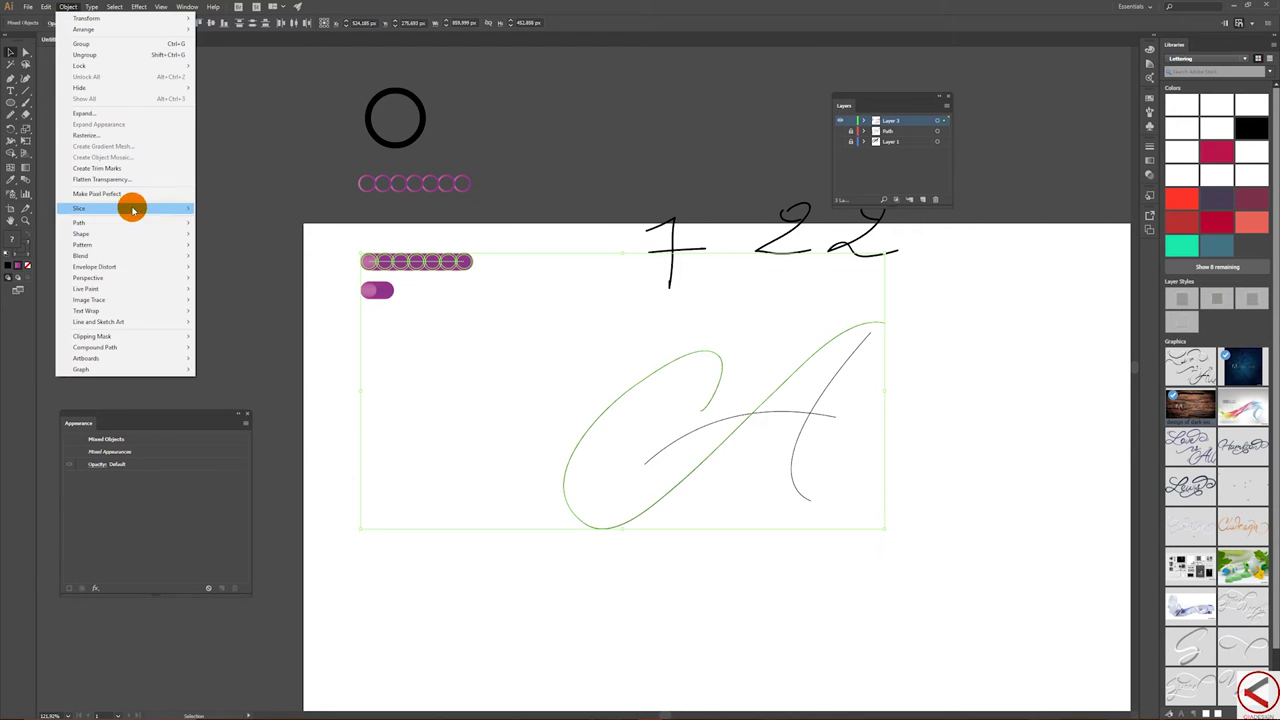
pyautogui.moveTo(120, 255)
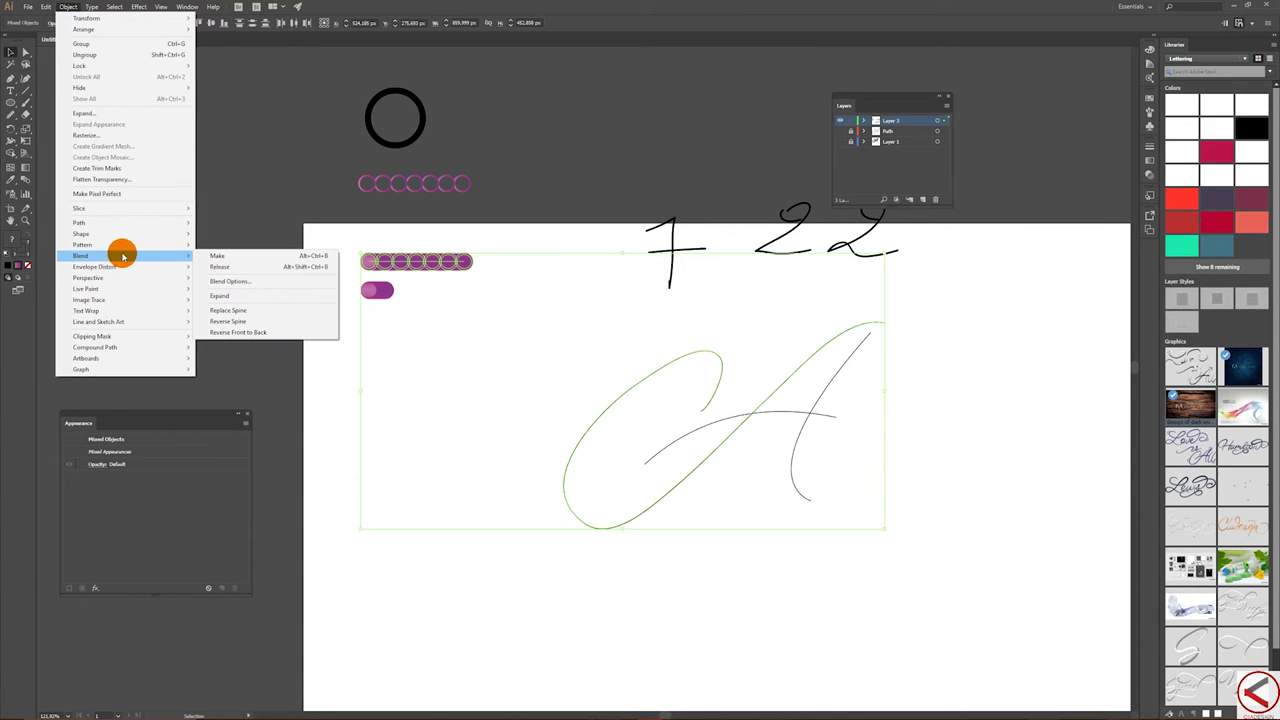
pyautogui.click(260, 314)
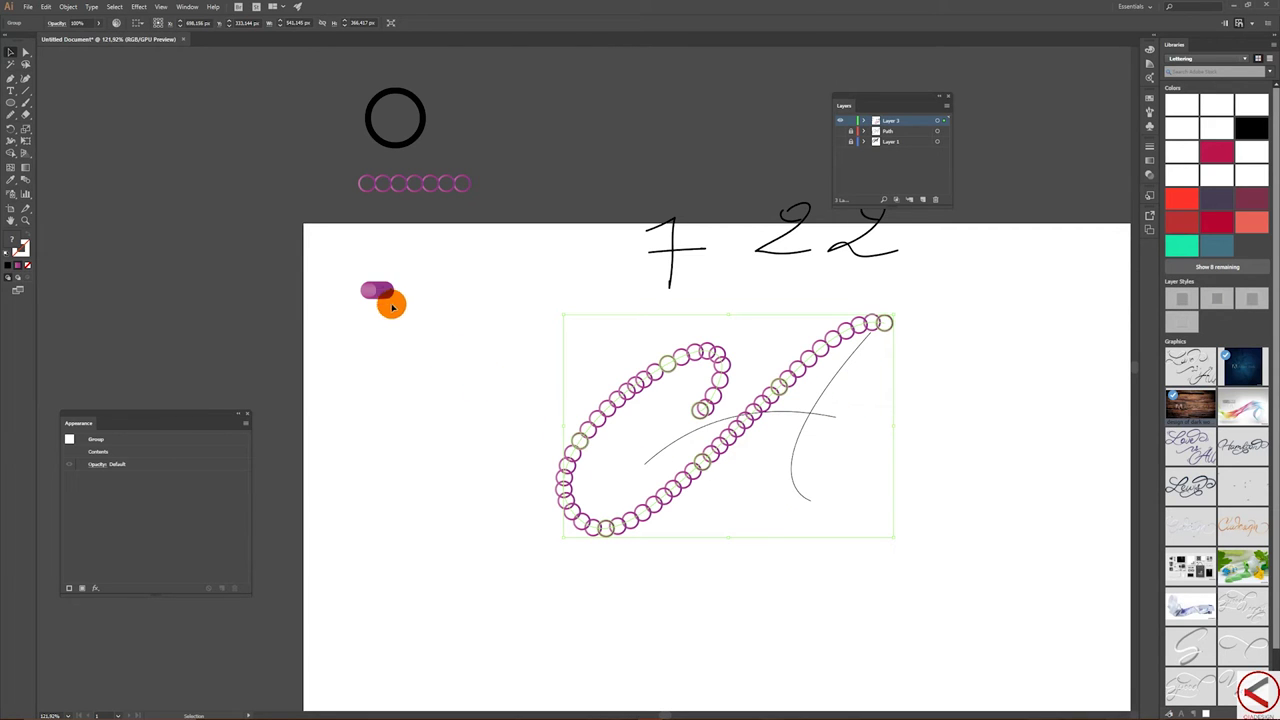
pyautogui.moveTo(340, 263); pyautogui.dragTo(392, 323)
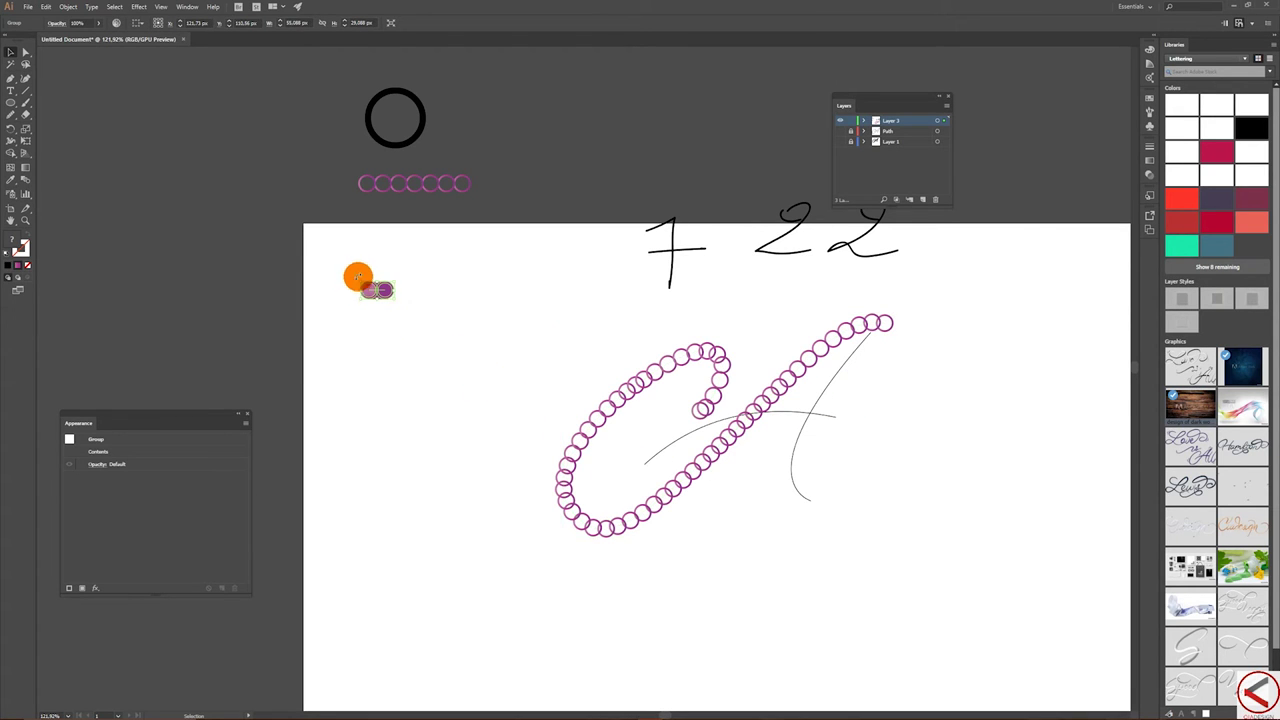
pyautogui.moveTo(368, 300); pyautogui.dragTo(369, 329)
# - Make the upper pill blend follow the A's crossbar stroke via Replace Spine
pyautogui.click(377, 290)
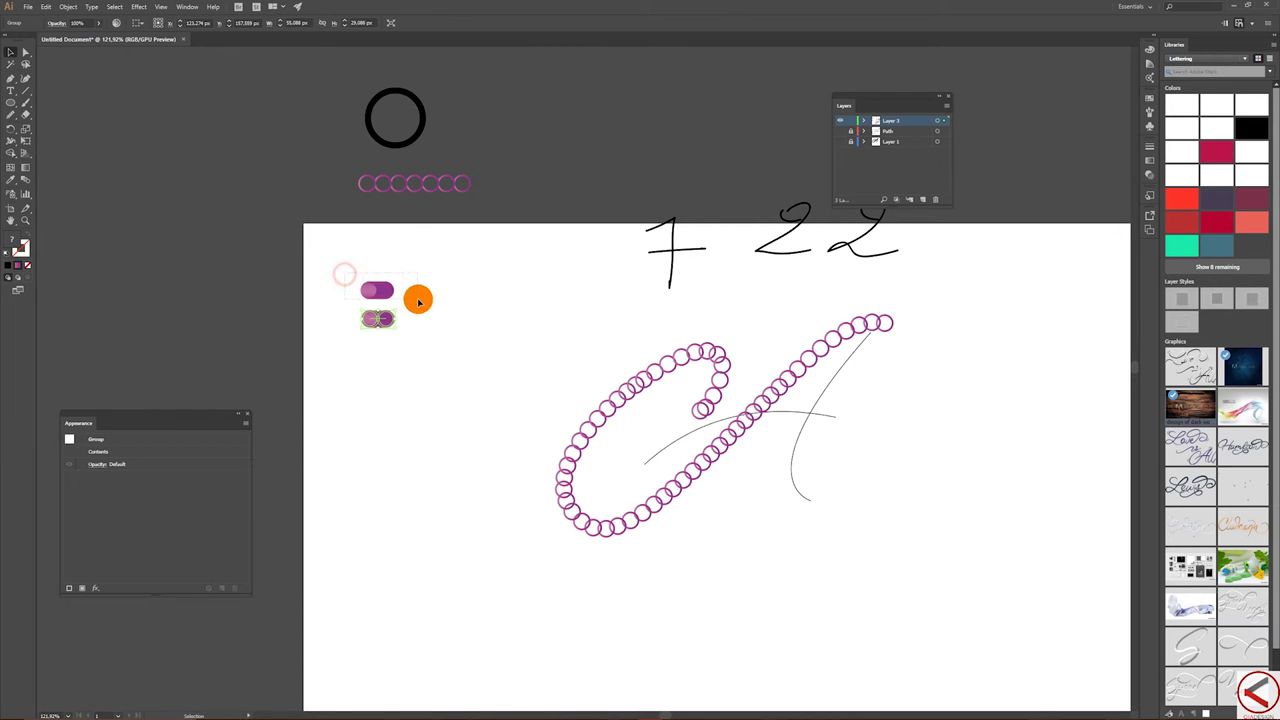
pyautogui.keyDown('shift'); pyautogui.click(661, 466); pyautogui.keyUp('shift')
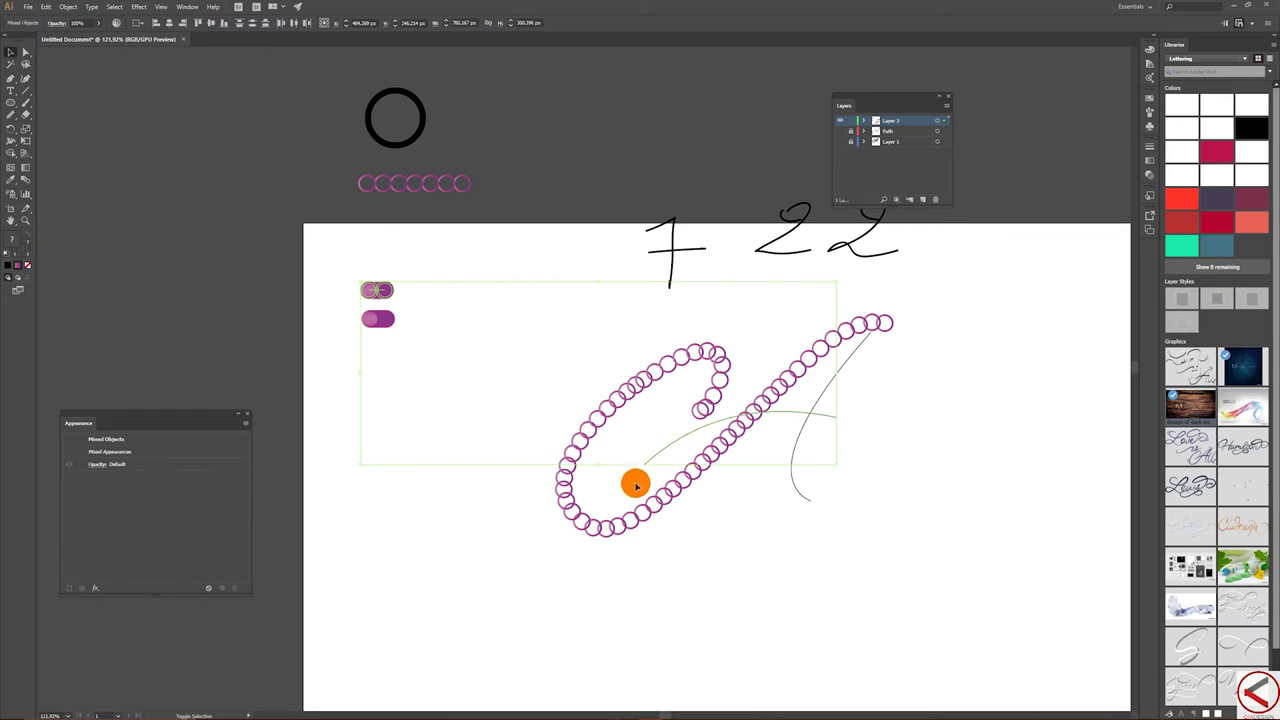
pyautogui.click(67, 6)
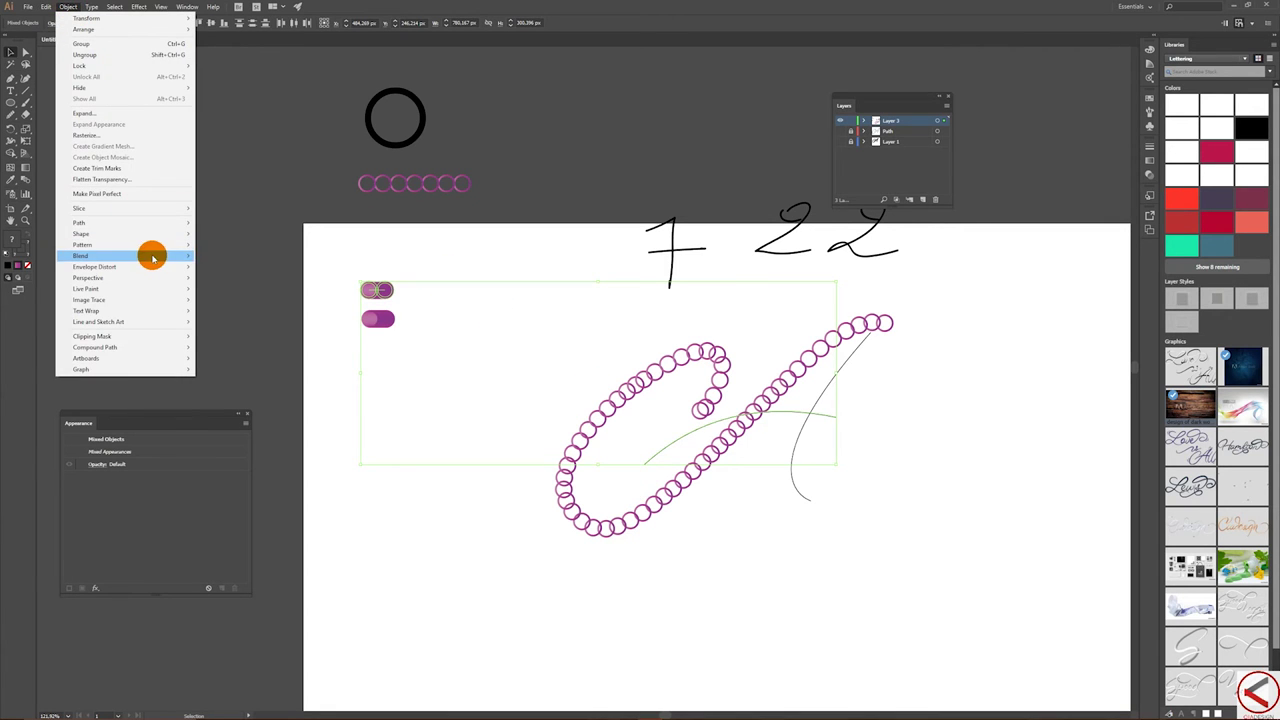
pyautogui.moveTo(164, 256)
pyautogui.click(245, 313)
# - Run the other pill blend along the A's right downstroke and delete the handwritten number sketch
pyautogui.moveTo(354, 286); pyautogui.dragTo(434, 354)
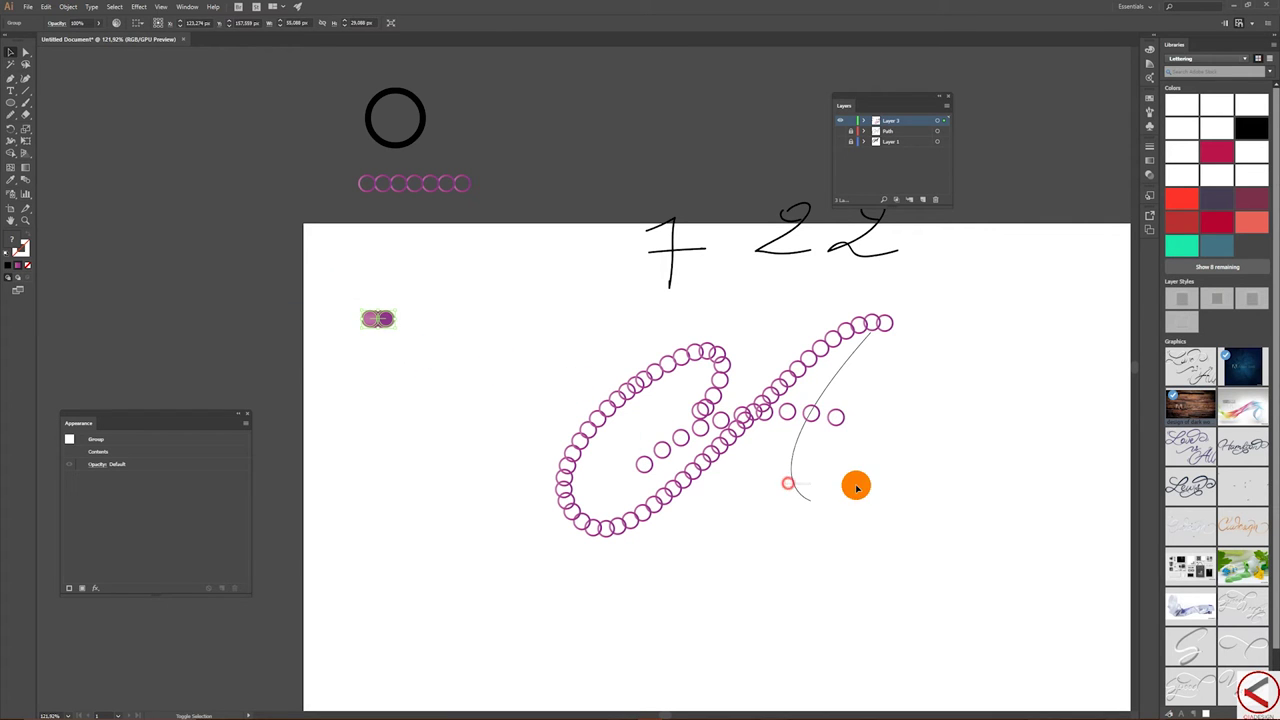
pyautogui.keyDown('shift'); pyautogui.click(788, 483); pyautogui.keyUp('shift')
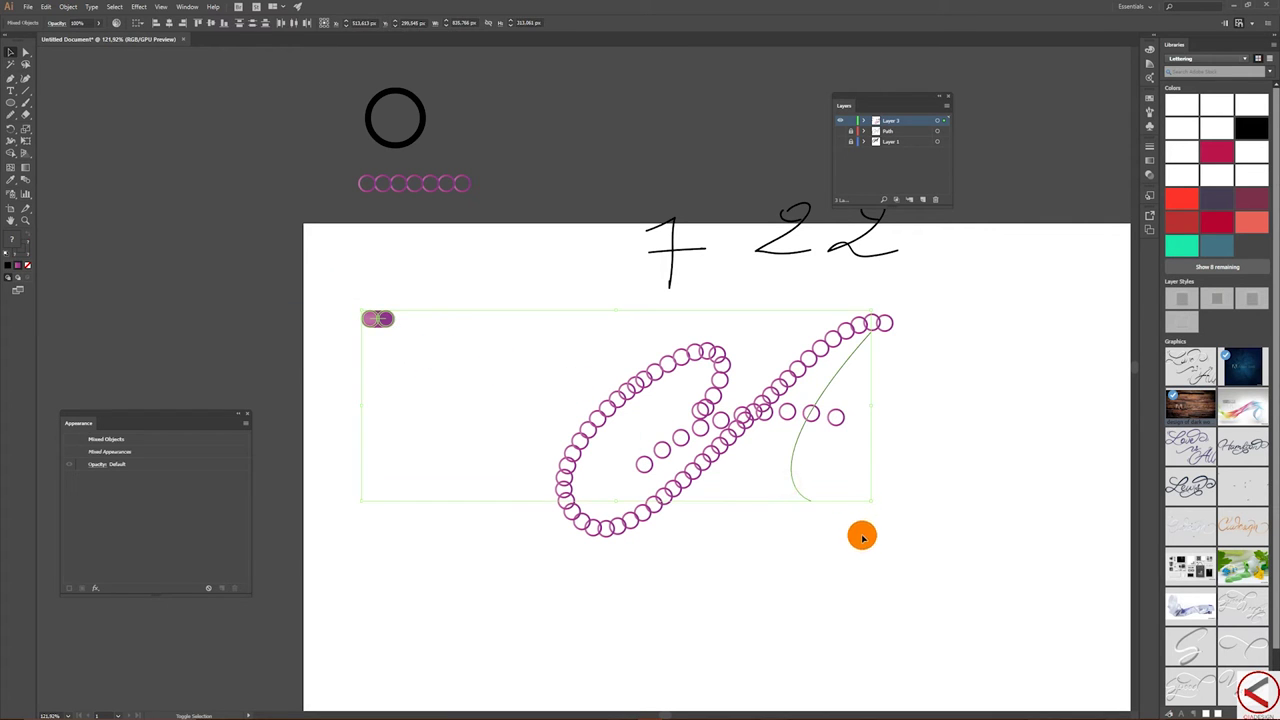
pyautogui.click(68, 7)
pyautogui.moveTo(160, 257)
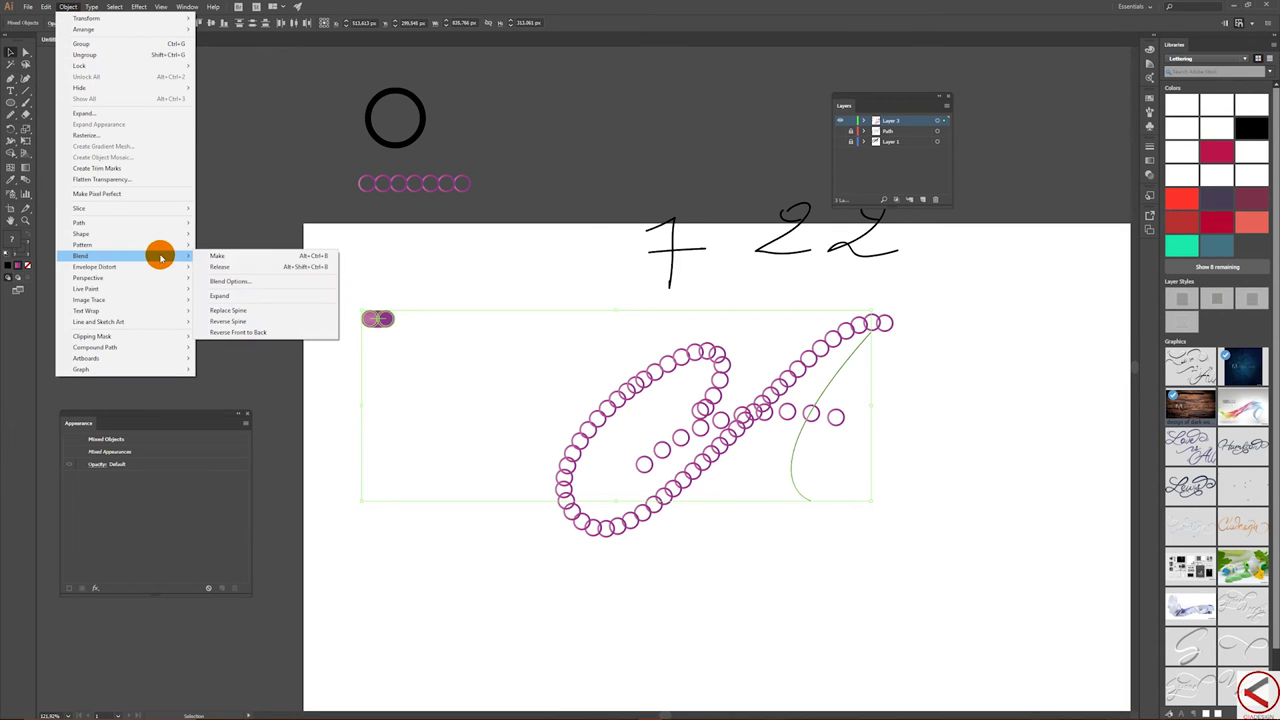
pyautogui.click(260, 313)
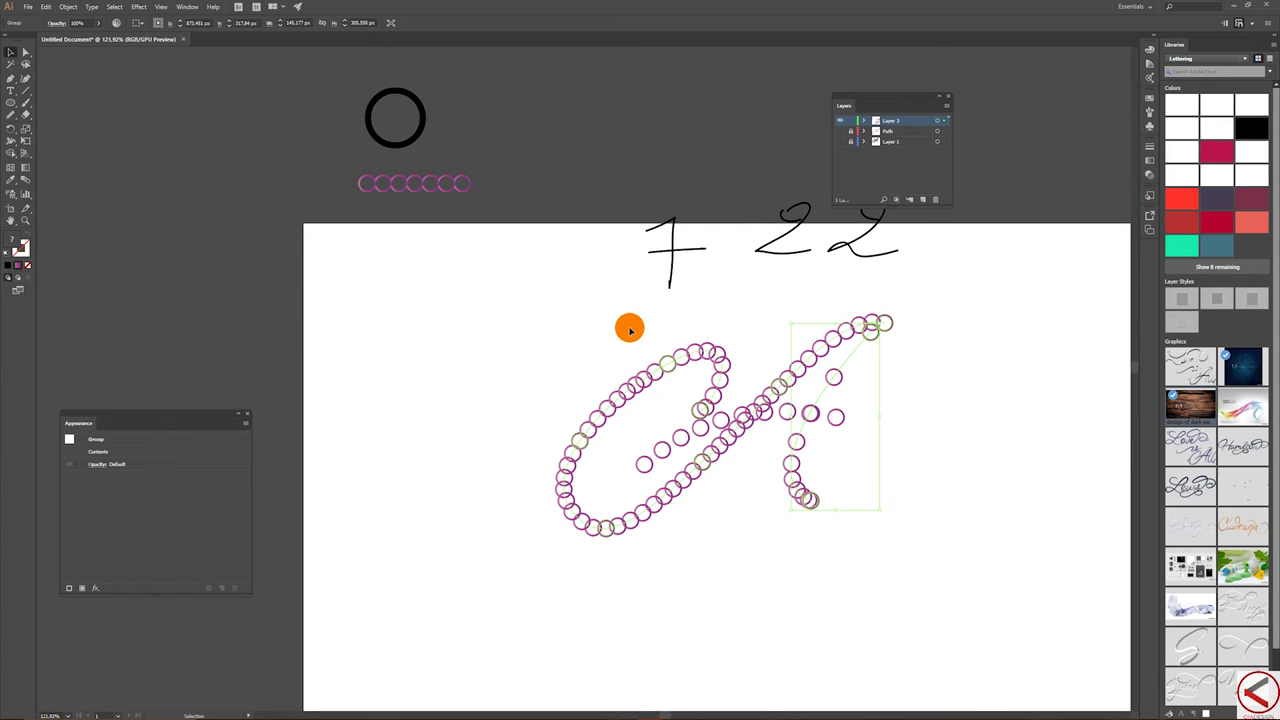
pyautogui.moveTo(598, 153); pyautogui.dragTo(1008, 277)
pyautogui.press('Delete')
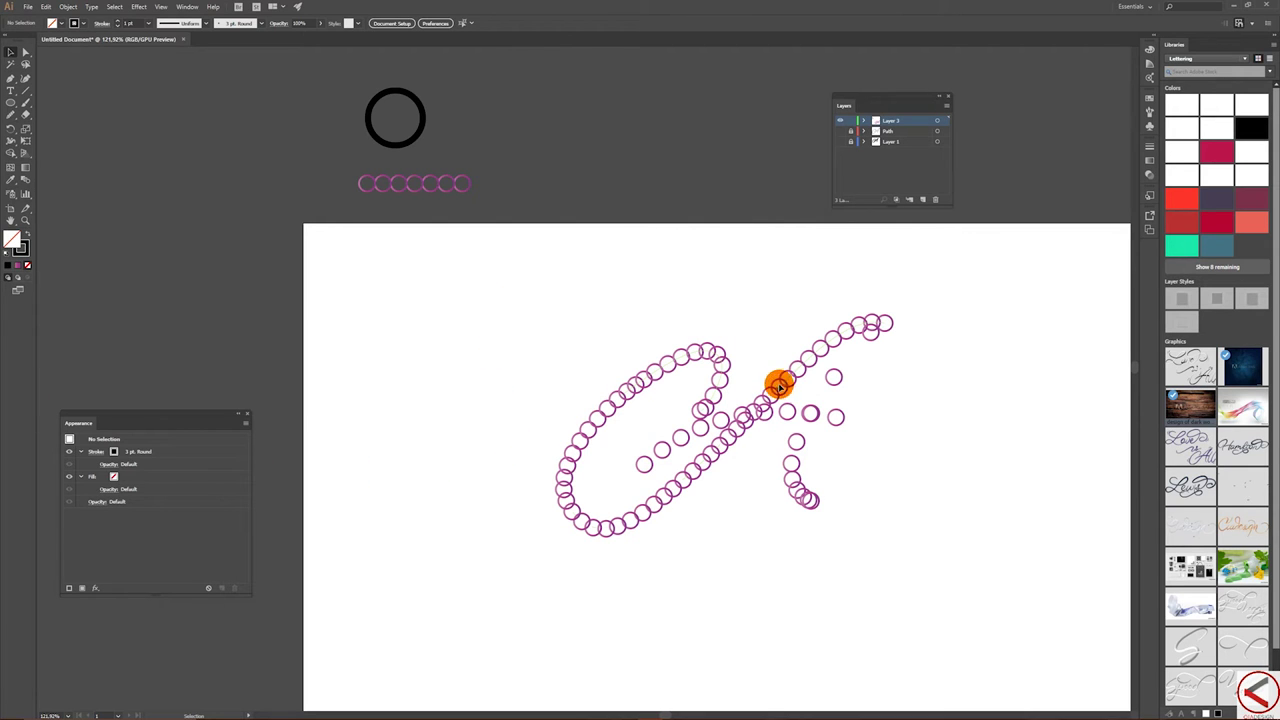
# - Select the lettering and raise the blend's Specified Steps with Preview so the C stroke looks like a smooth tube
pyautogui.click(634, 408)
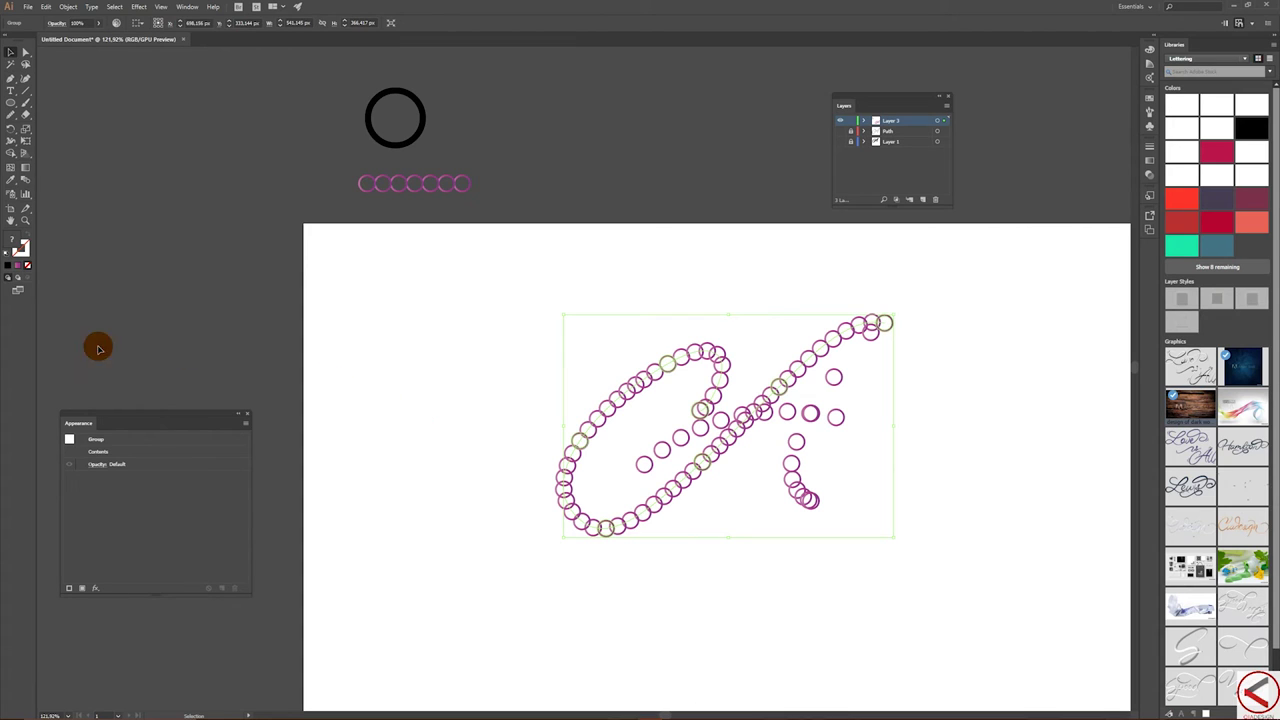
pyautogui.moveTo(141, 413); pyautogui.dragTo(164, 188)
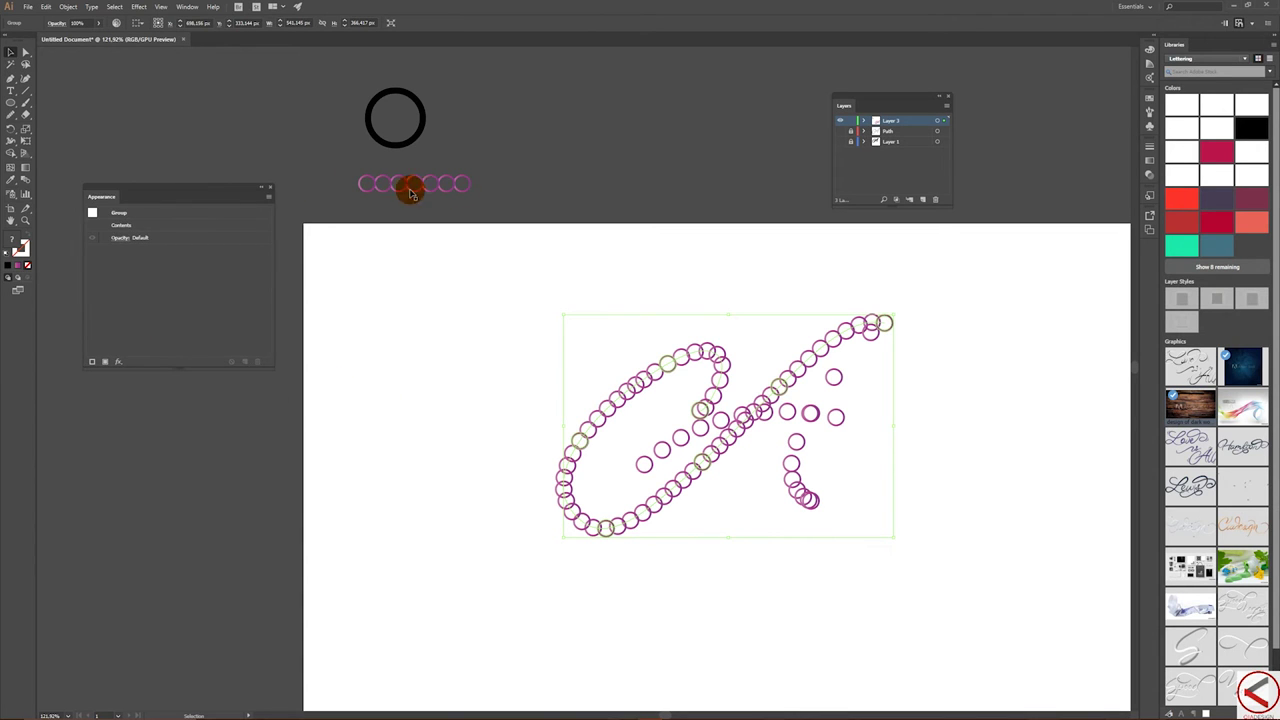
pyautogui.click(614, 239)
pyautogui.click(625, 425)
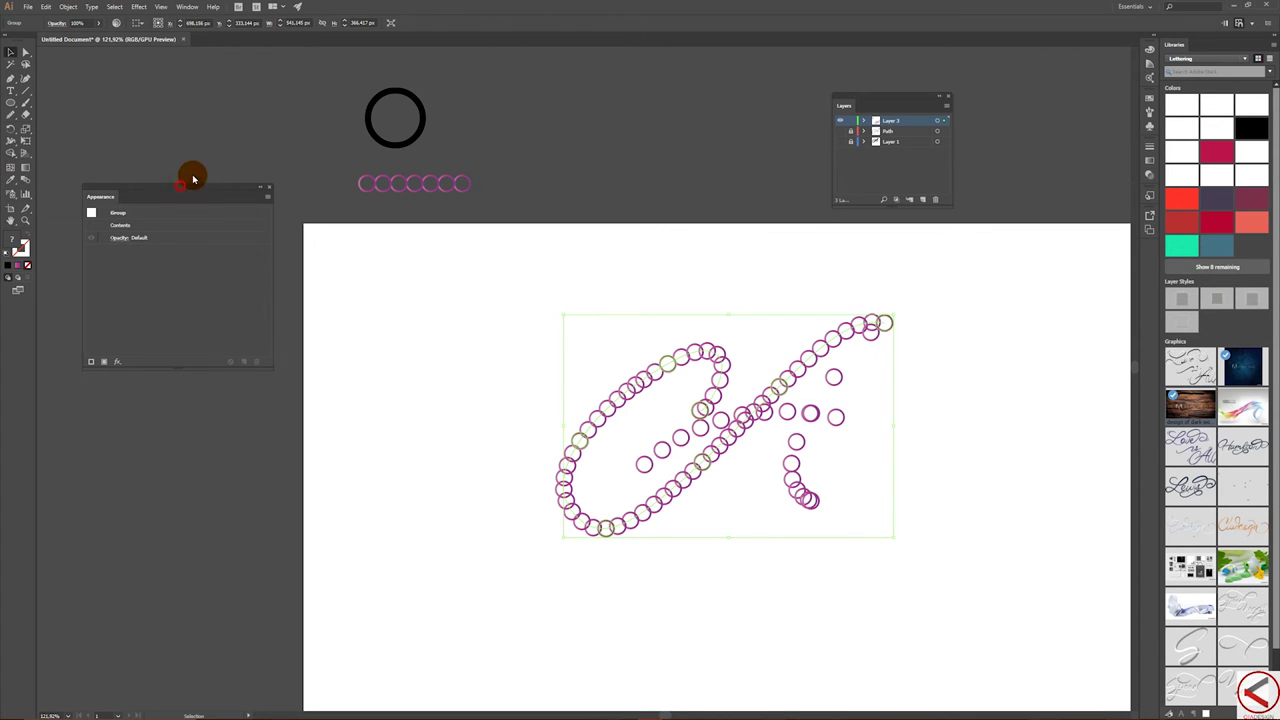
pyautogui.moveTo(186, 185); pyautogui.dragTo(167, 100)
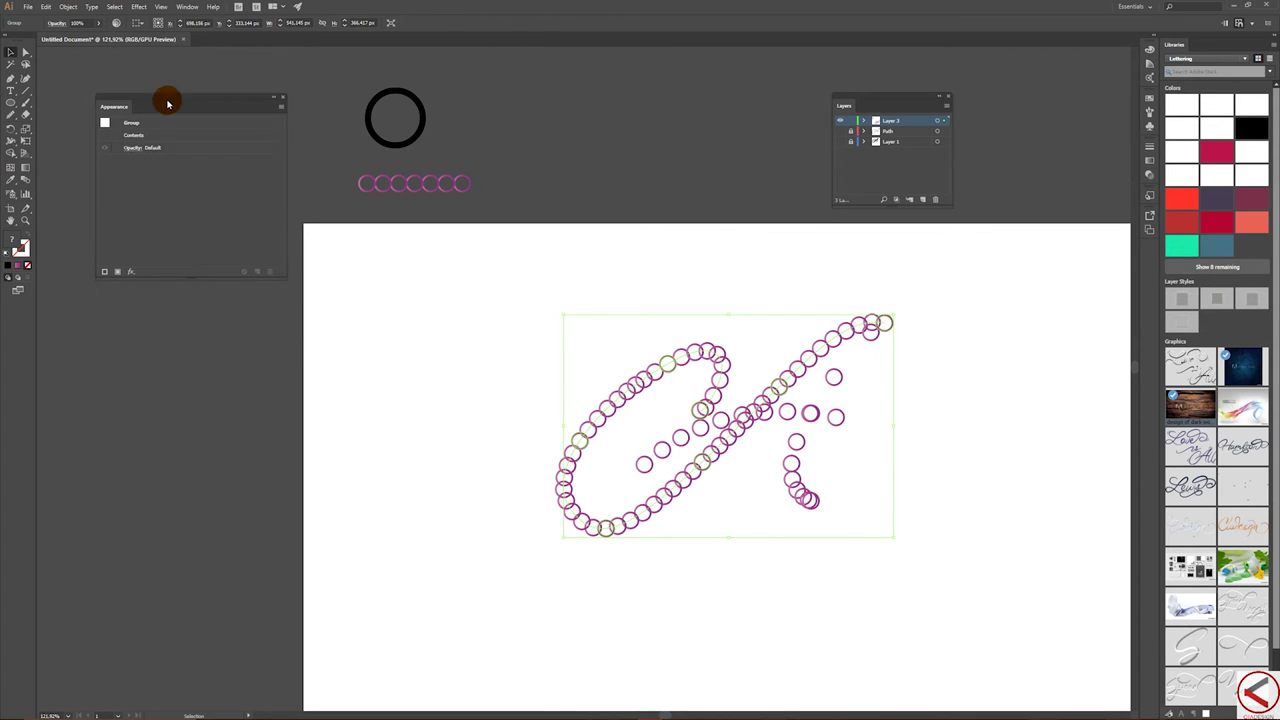
pyautogui.doubleClick(26, 183)
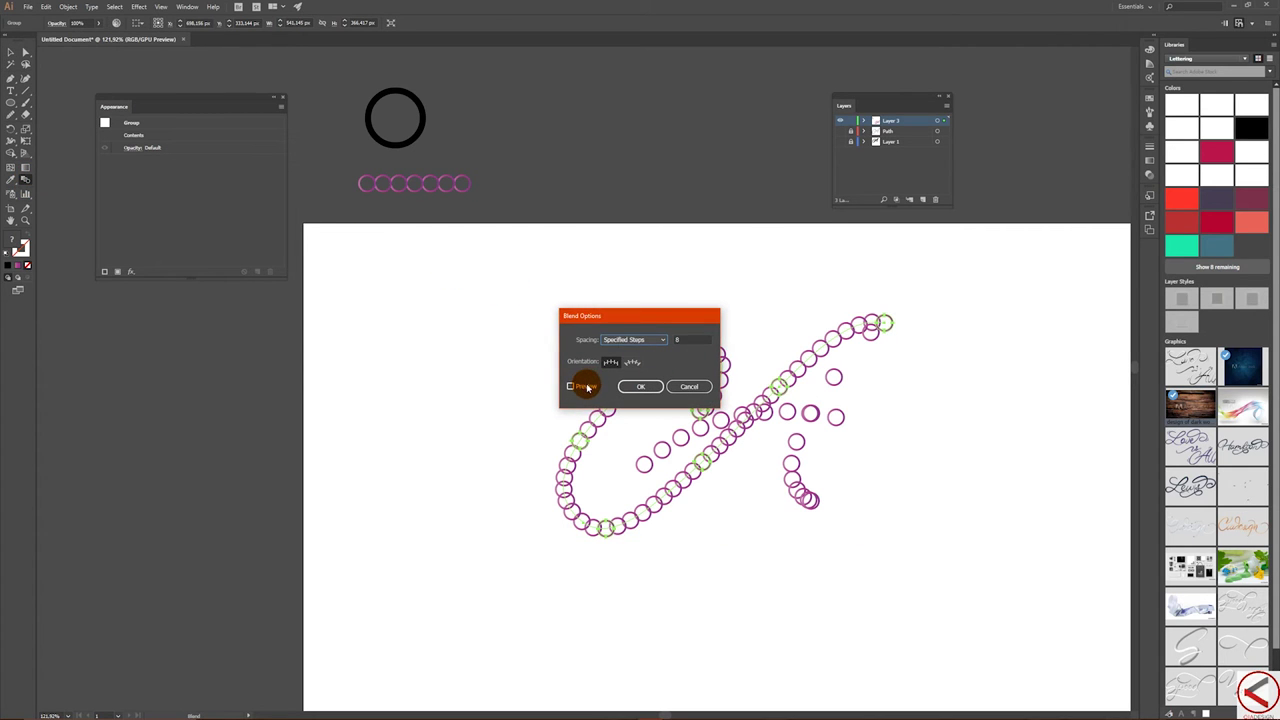
pyautogui.click(661, 320)
pyautogui.moveTo(663, 320); pyautogui.dragTo(280, 353)
pyautogui.click(299, 372)
pyautogui.write('50')
pyautogui.press('Tab')
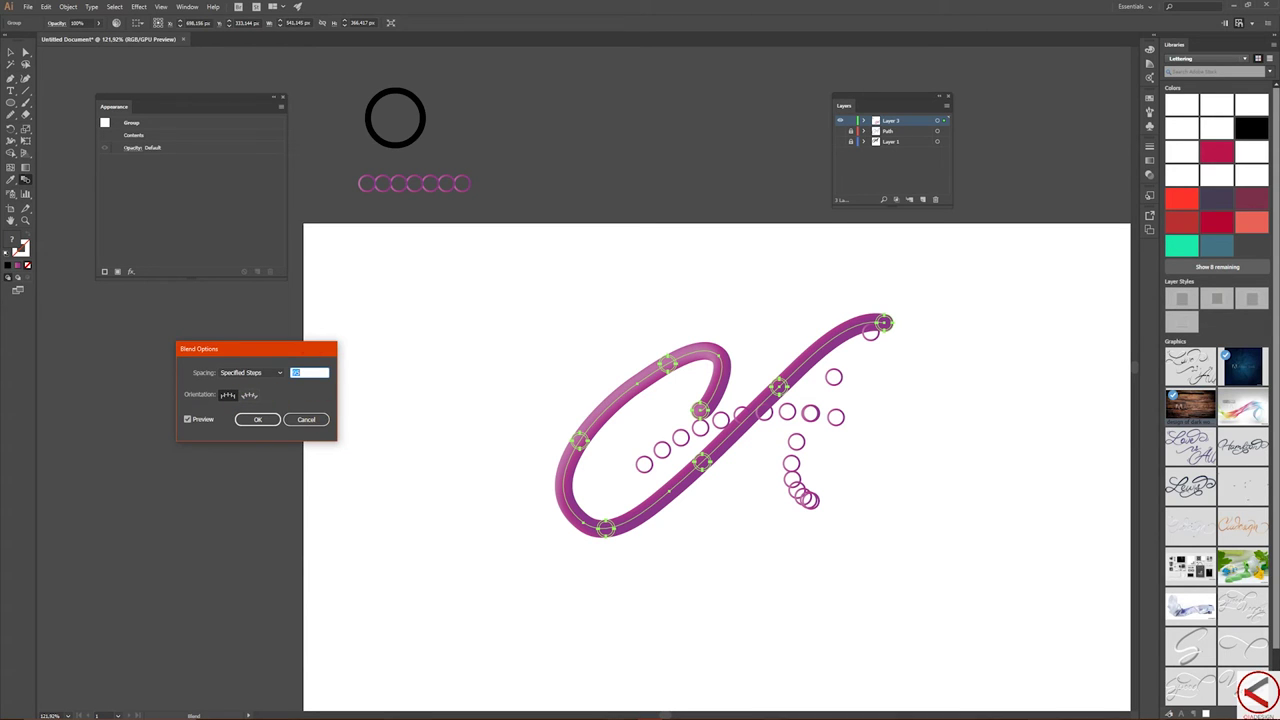
pyautogui.click(266, 423)
# - Increase the crossbar blend's Specified Steps with Preview for a solid tube, then select the right stroke's circles
pyautogui.press('v')
pyautogui.click(660, 462)
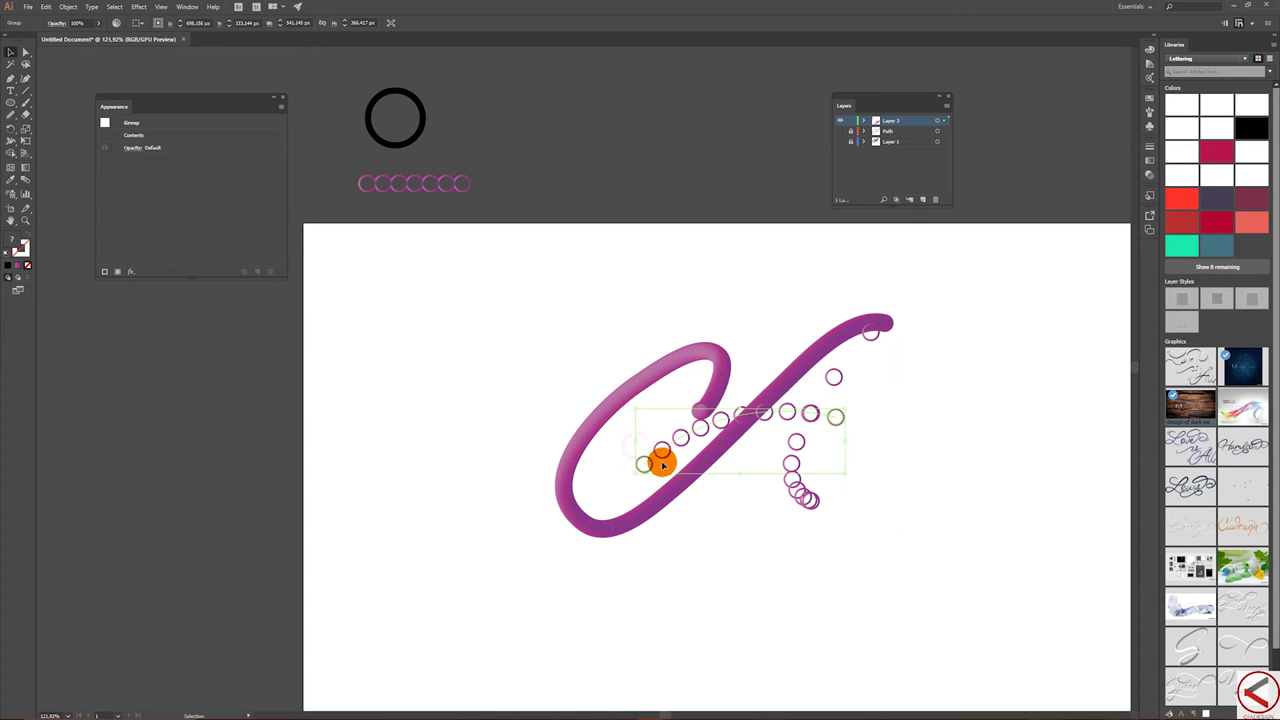
pyautogui.doubleClick(30, 181)
pyautogui.click(201, 420)
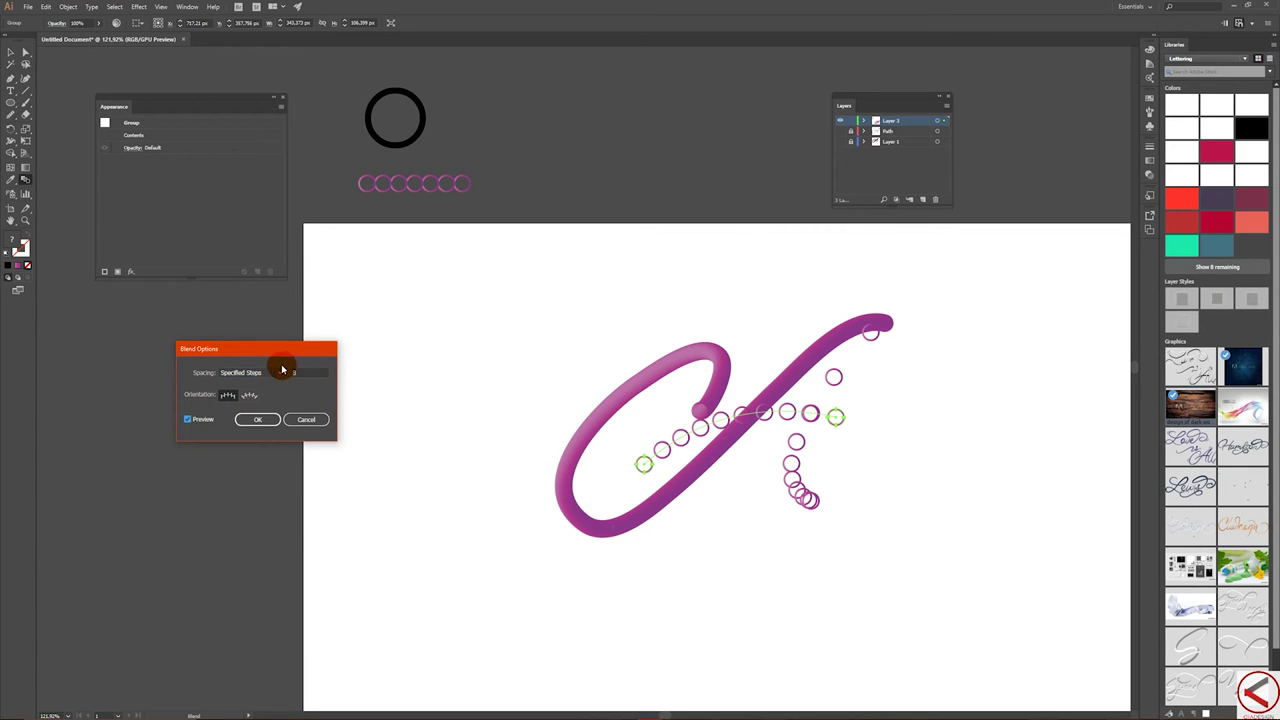
pyautogui.doubleClick(290, 376)
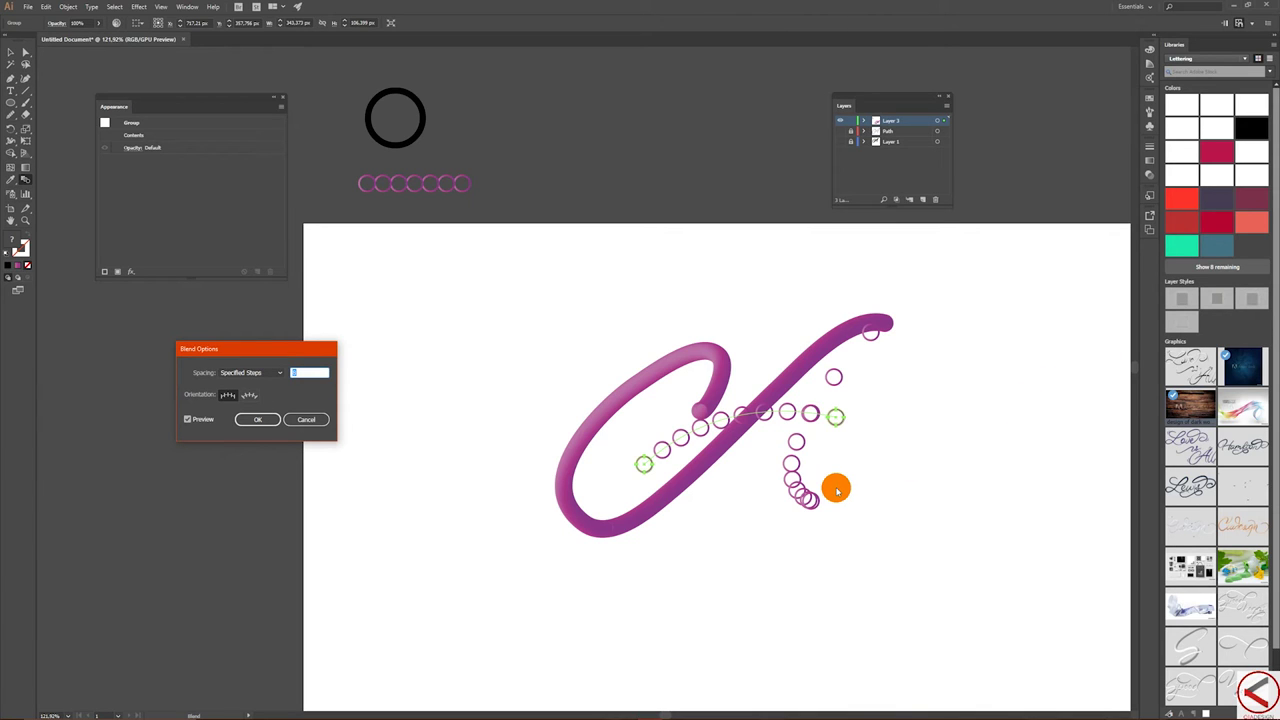
pyautogui.press('Up')
pyautogui.press('Up')
pyautogui.press('Up')
pyautogui.press('Up')
pyautogui.press('Up')
pyautogui.press('Up')
pyautogui.press('Up')
pyautogui.press('Up')
pyautogui.press('Up')
pyautogui.press('Up')
pyautogui.press('Up')
pyautogui.press('Up')
pyautogui.press('Up')
pyautogui.press('Up')
pyautogui.press('Up')
pyautogui.press('Up')
pyautogui.press('Up')
pyautogui.press('Up')
pyautogui.press('Up')
pyautogui.press('Up')
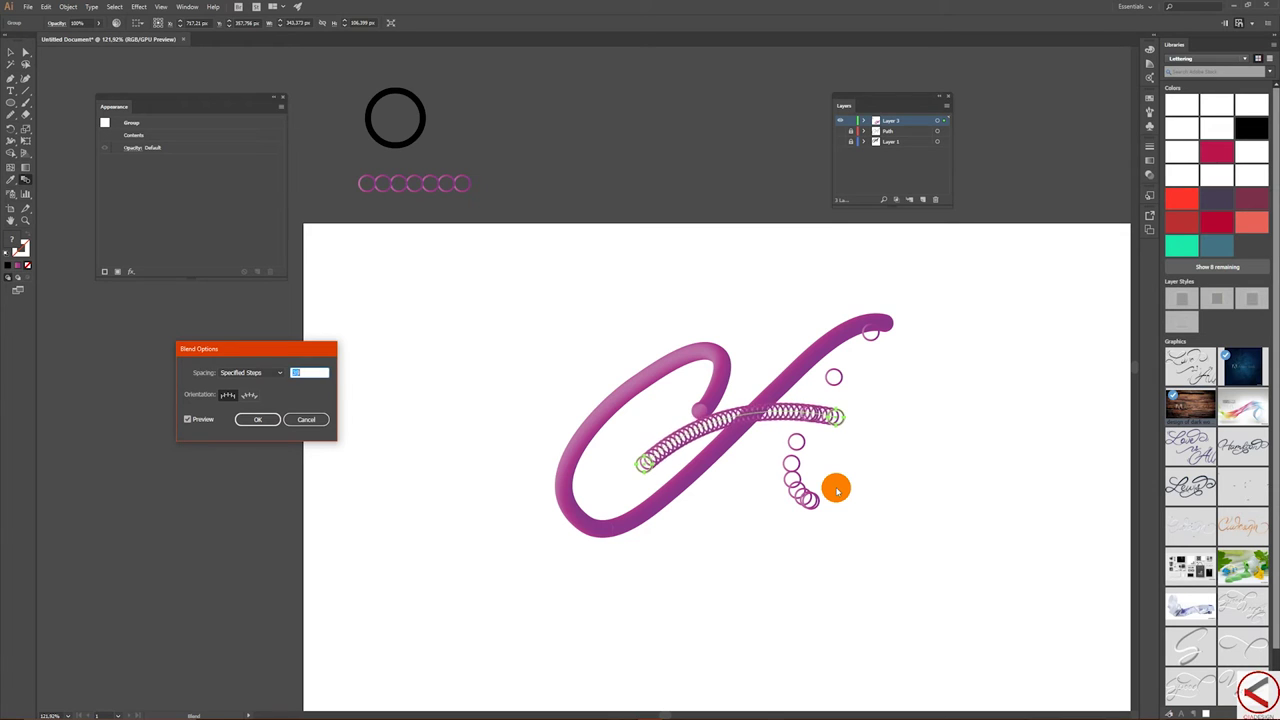
pyautogui.press('Up')
pyautogui.press('Up')
pyautogui.press('Up')
pyautogui.press('Up')
pyautogui.press('Up')
pyautogui.press('Up')
pyautogui.press('Up')
pyautogui.press('Up')
pyautogui.press('Up')
pyautogui.press('Up')
pyautogui.press('Up')
pyautogui.press('Up')
pyautogui.press('Up')
pyautogui.press('Up')
pyautogui.press('Up')
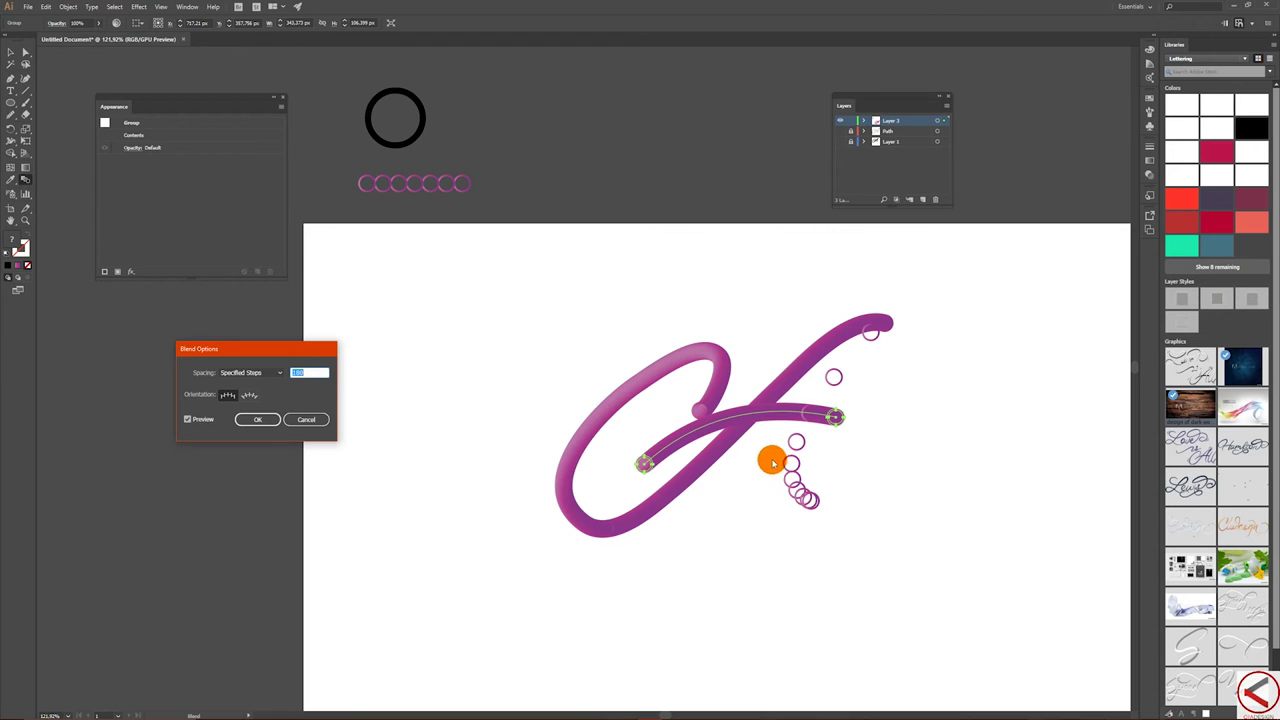
pyautogui.click(259, 420)
pyautogui.press('v')
pyautogui.moveTo(760, 500); pyautogui.dragTo(916, 503)
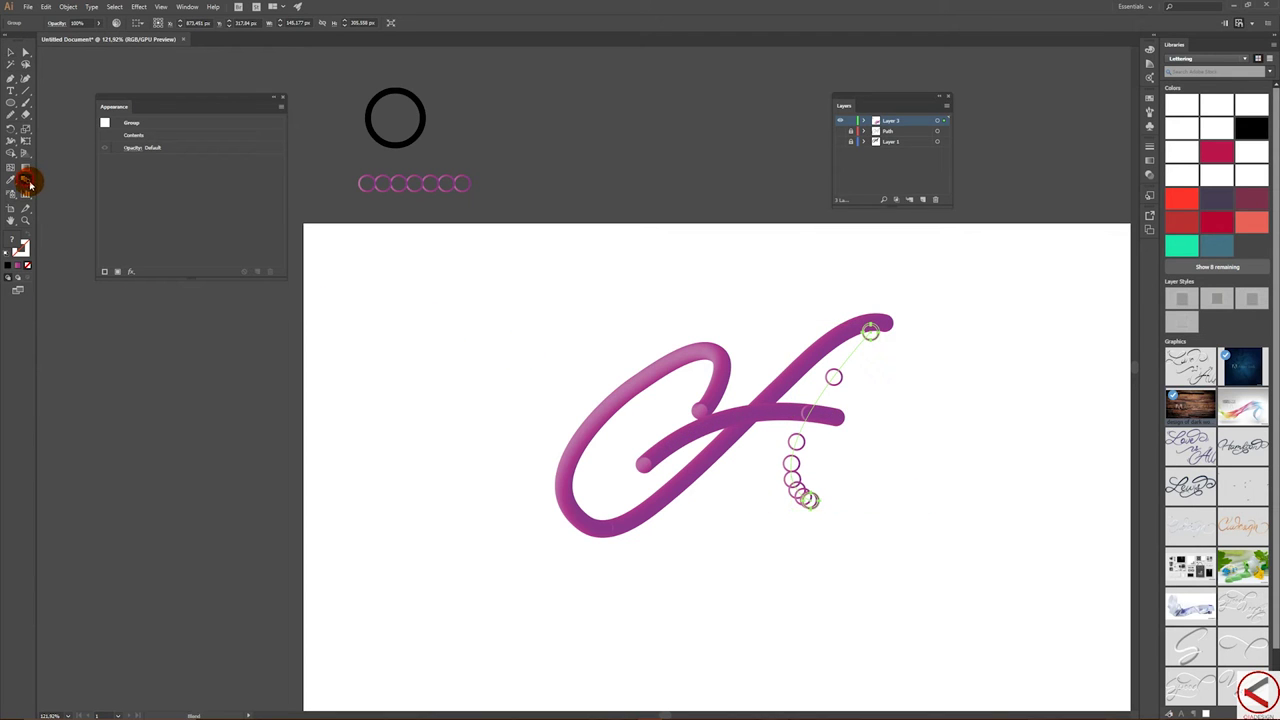
# - Set the right downstroke blend to 400 specified steps with Preview on
pyautogui.doubleClick(29, 183)
pyautogui.click(190, 420)
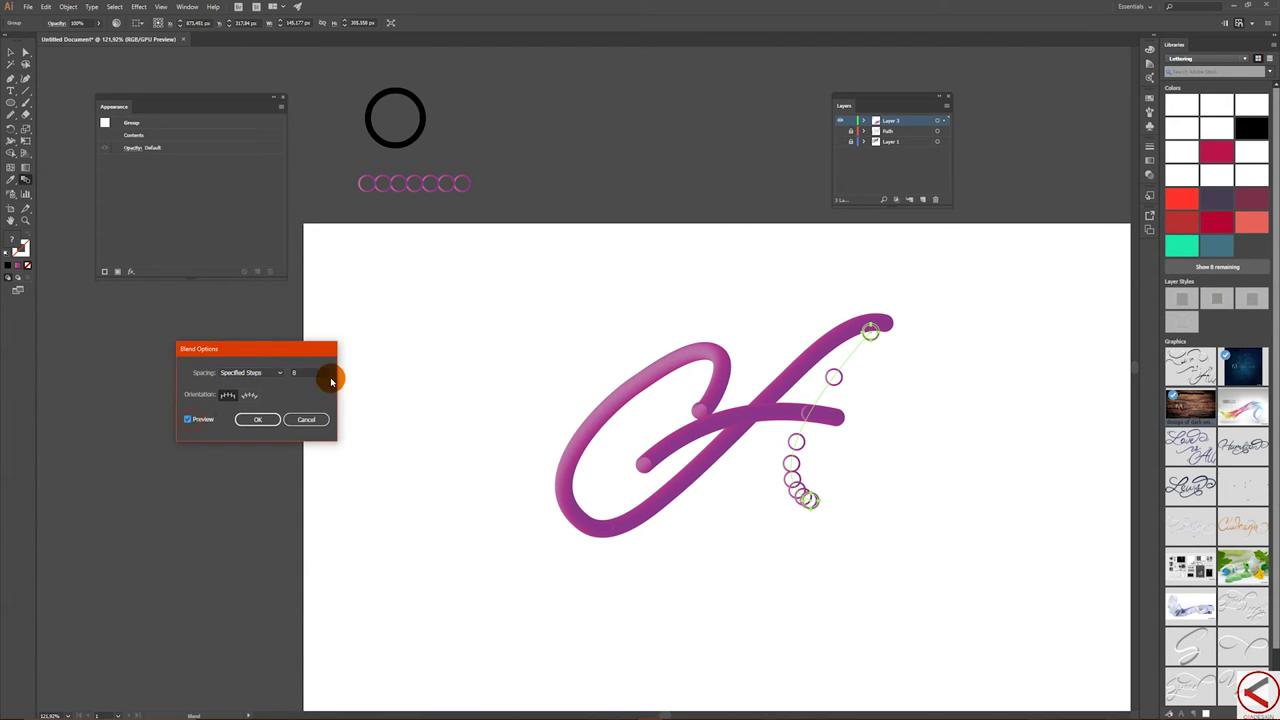
pyautogui.doubleClick(321, 369)
pyautogui.write('20')
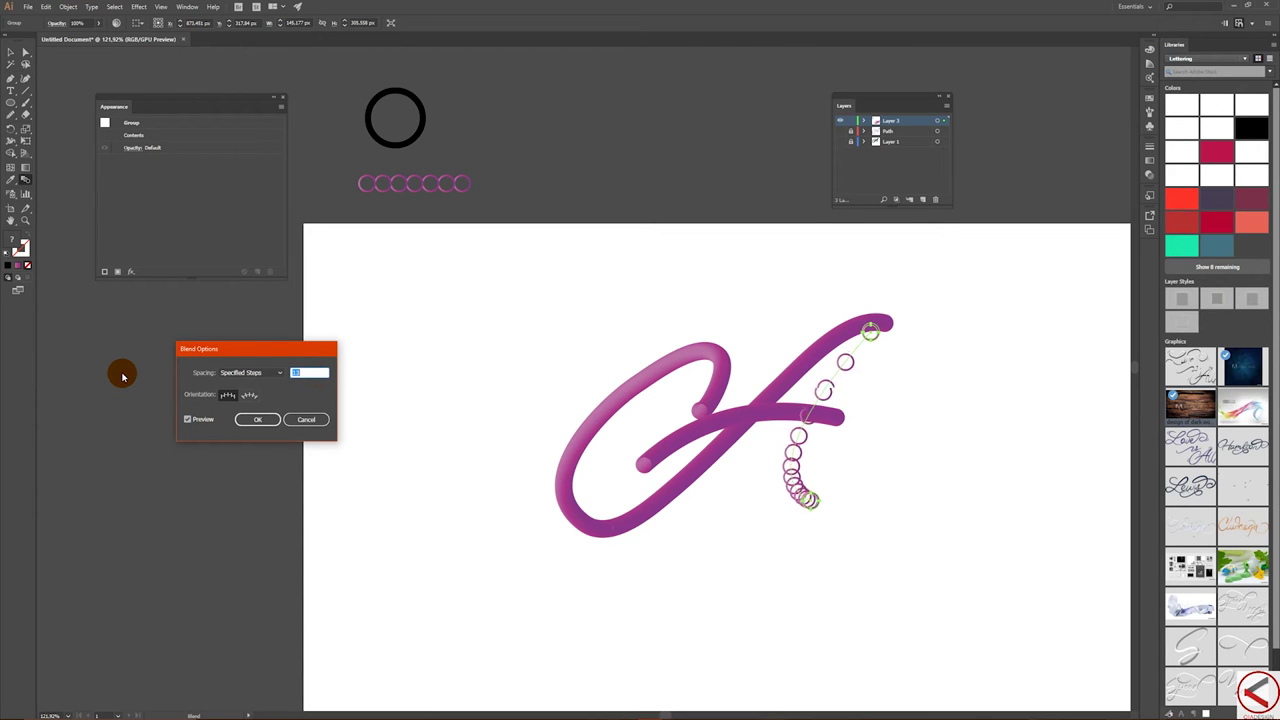
pyautogui.hotkey('shift', 'Up')
pyautogui.hotkey('shift', 'Up')
pyautogui.hotkey('shift', 'Up')
pyautogui.hotkey('shift', 'Up')
pyautogui.hotkey('shift', 'Up')
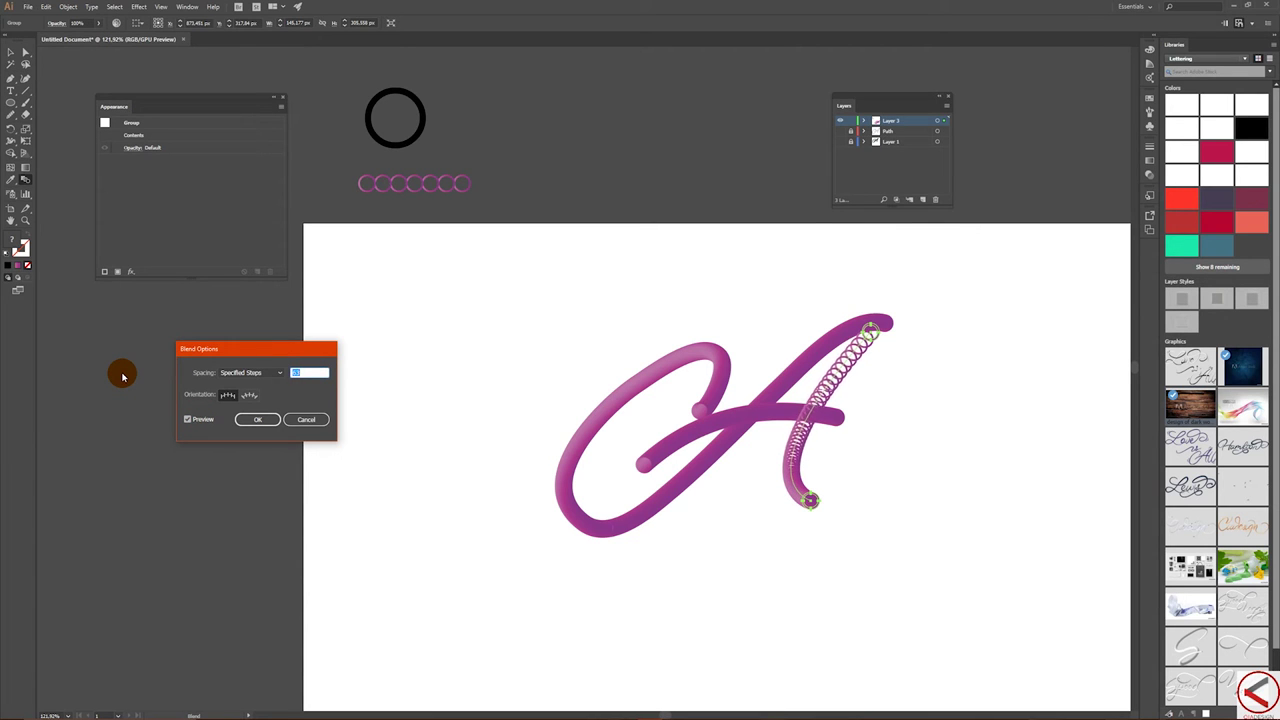
pyautogui.hotkey('shift', 'Up')
pyautogui.hotkey('shift', 'Up')
pyautogui.hotkey('shift', 'Up')
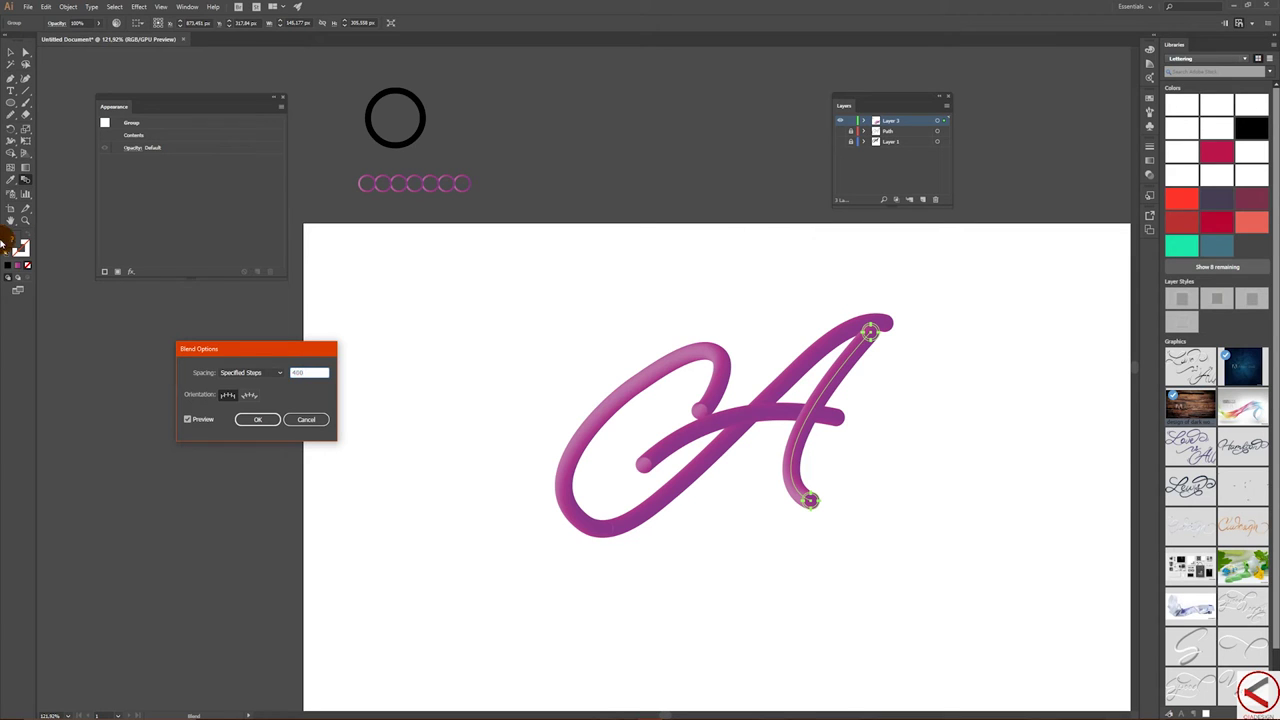
pyautogui.click(259, 420)
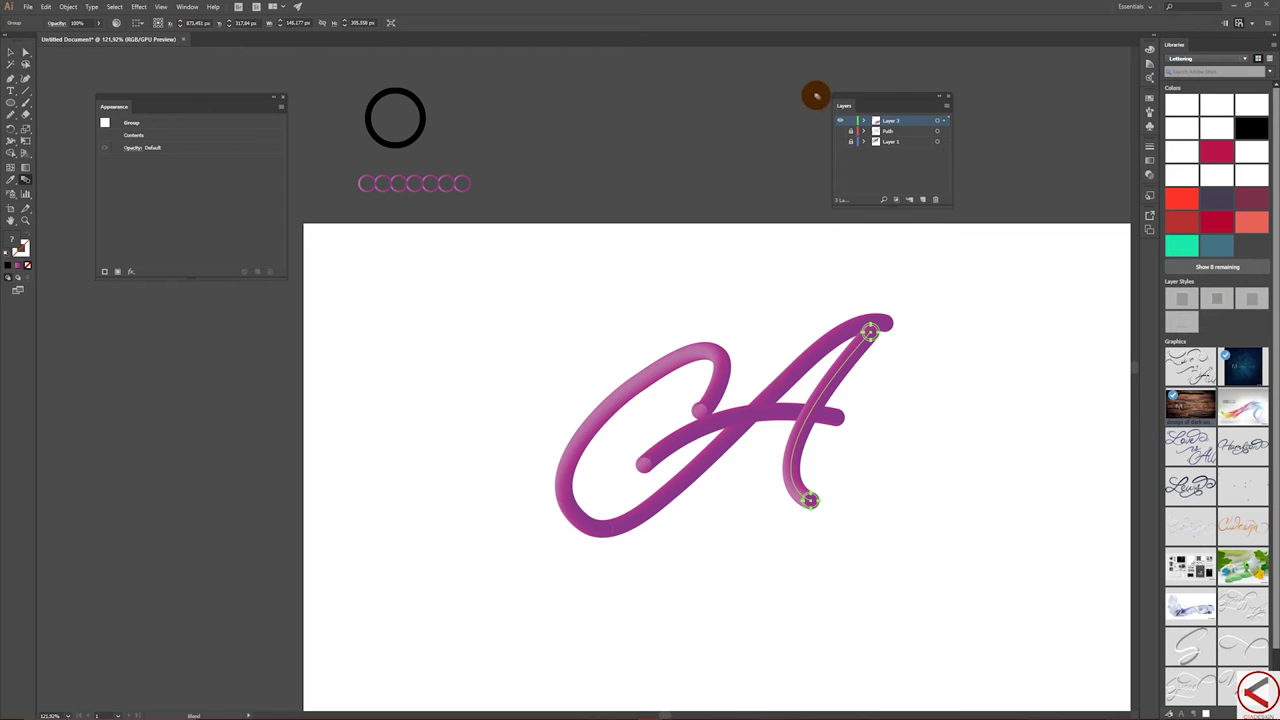
# - Isolate the lettering, enter the C-stroke blend, and zoom in to select its inner end circle
pyautogui.click(12, 52)
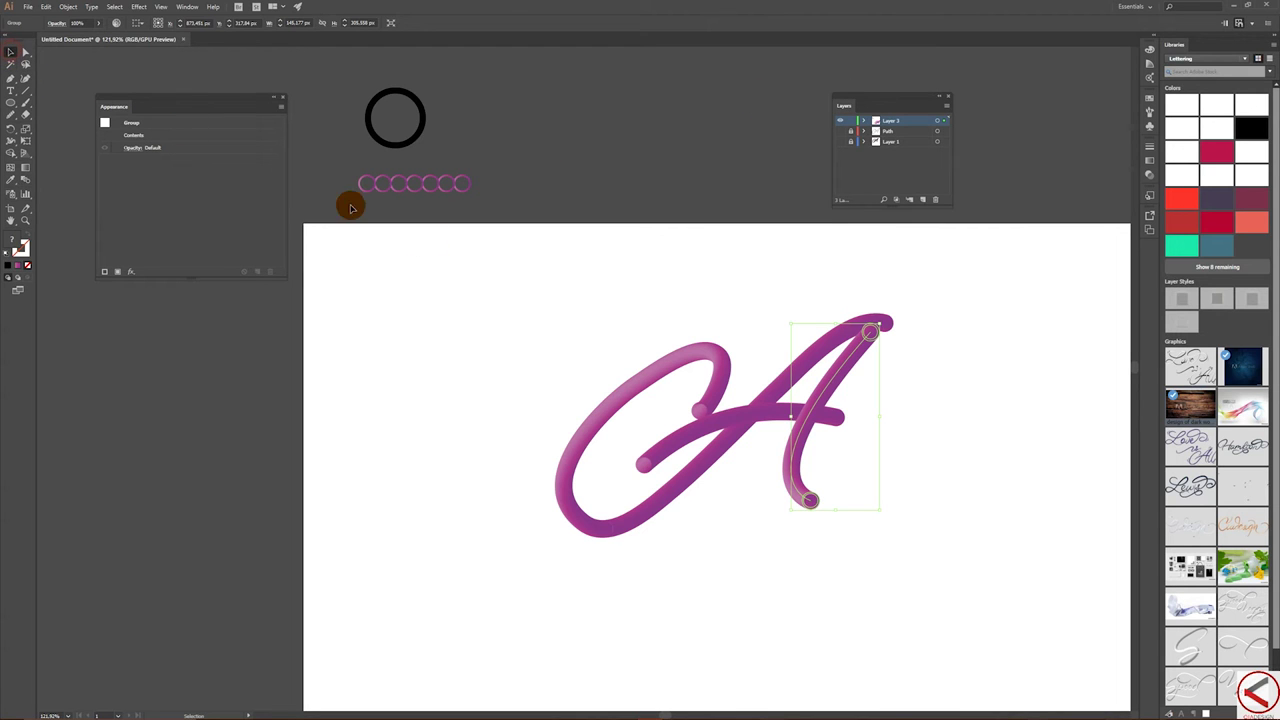
pyautogui.click(611, 286)
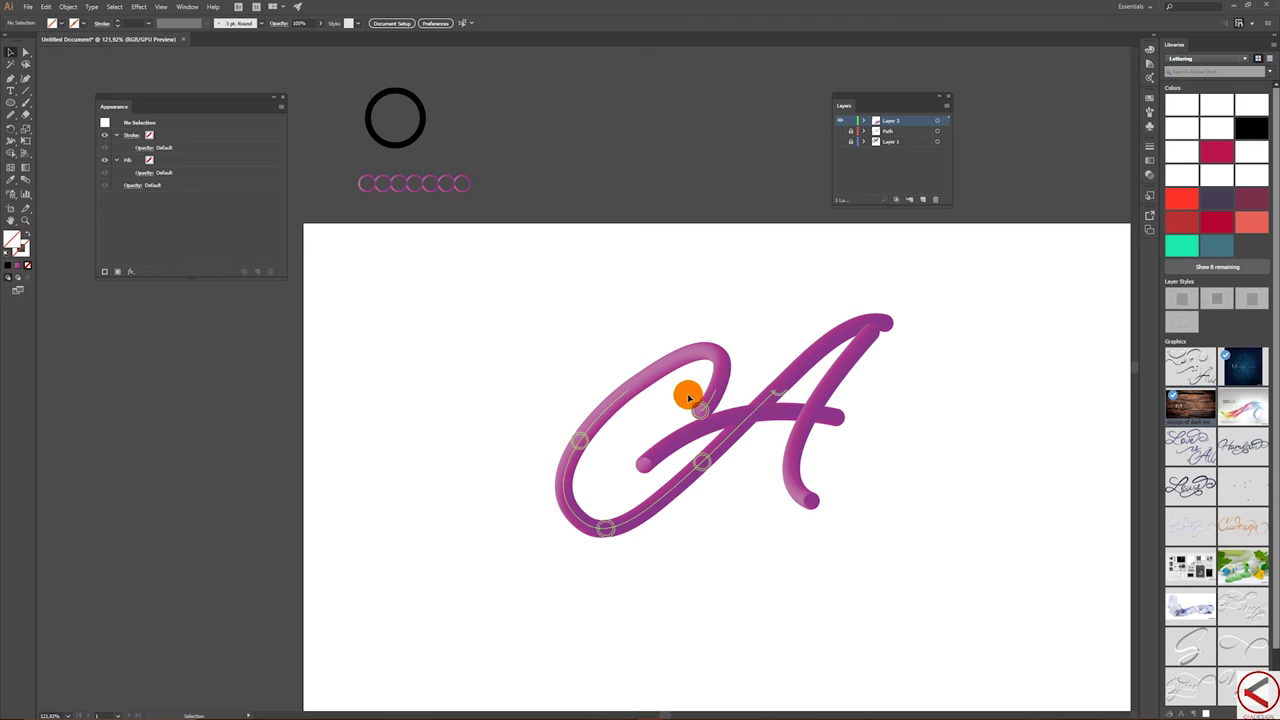
pyautogui.moveTo(748, 371); pyautogui.dragTo(748, 364)
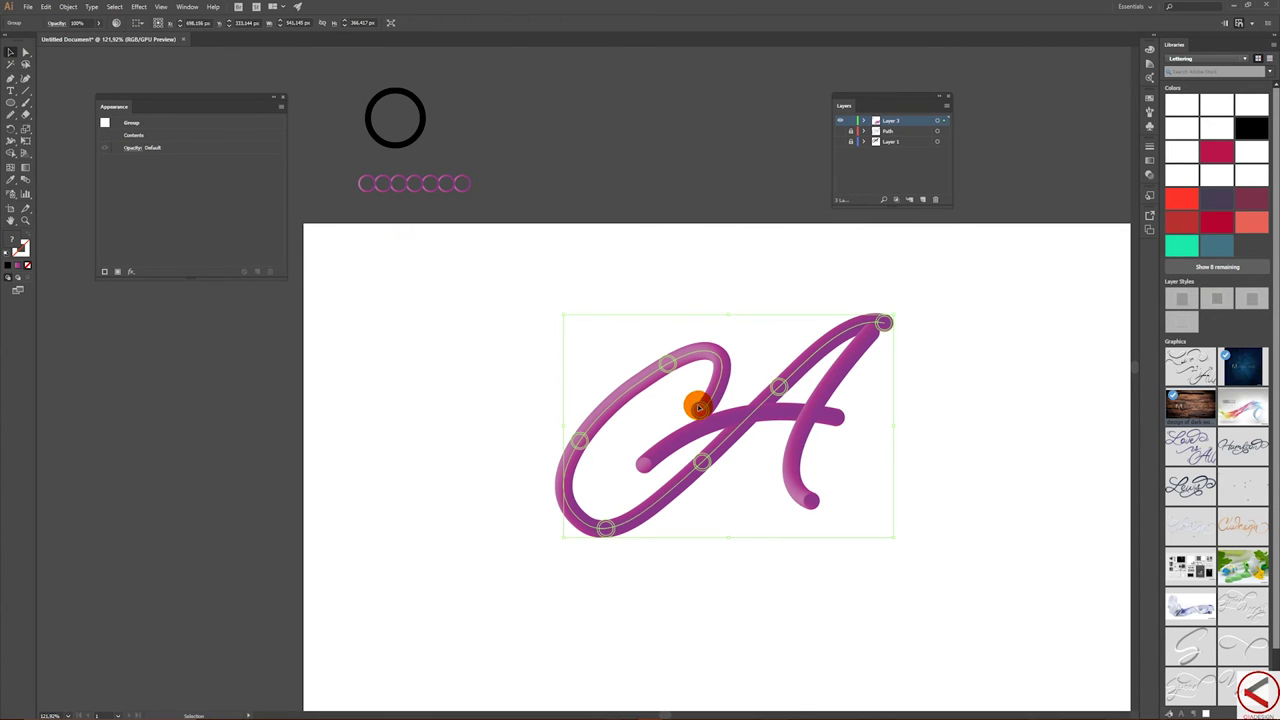
pyautogui.doubleClick(701, 405)
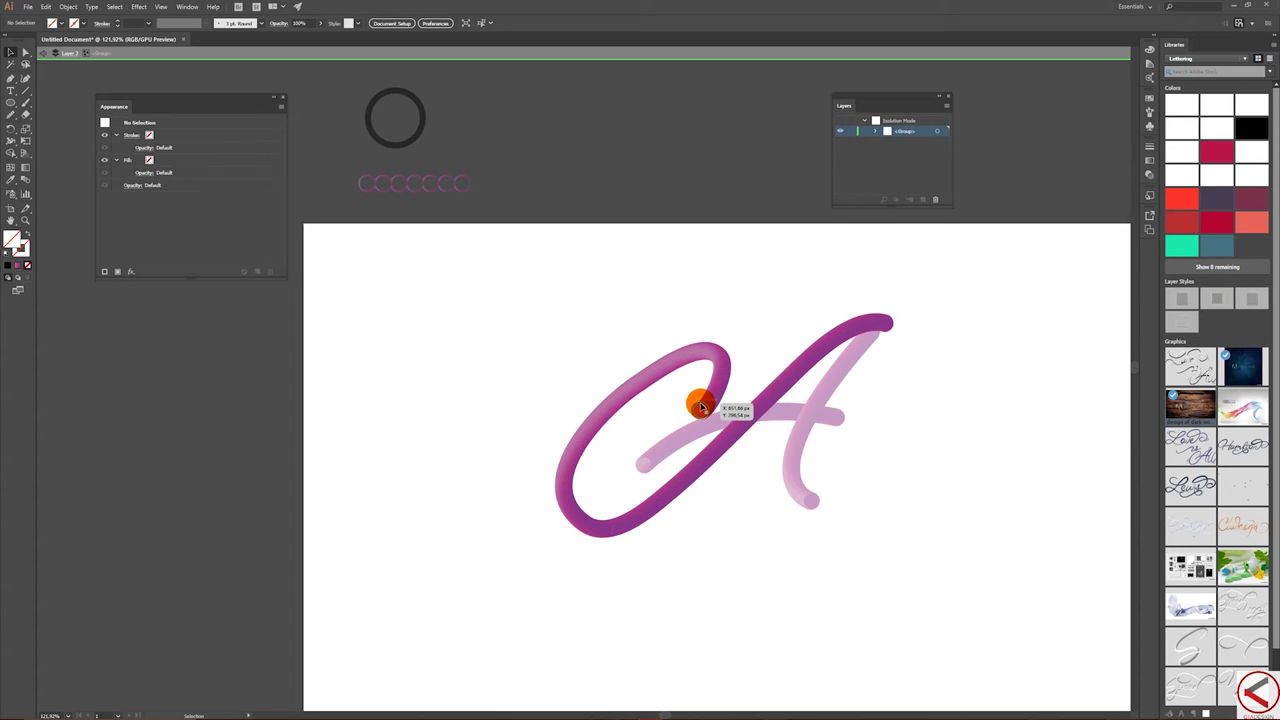
pyautogui.click(701, 405)
pyautogui.doubleClick(701, 405)
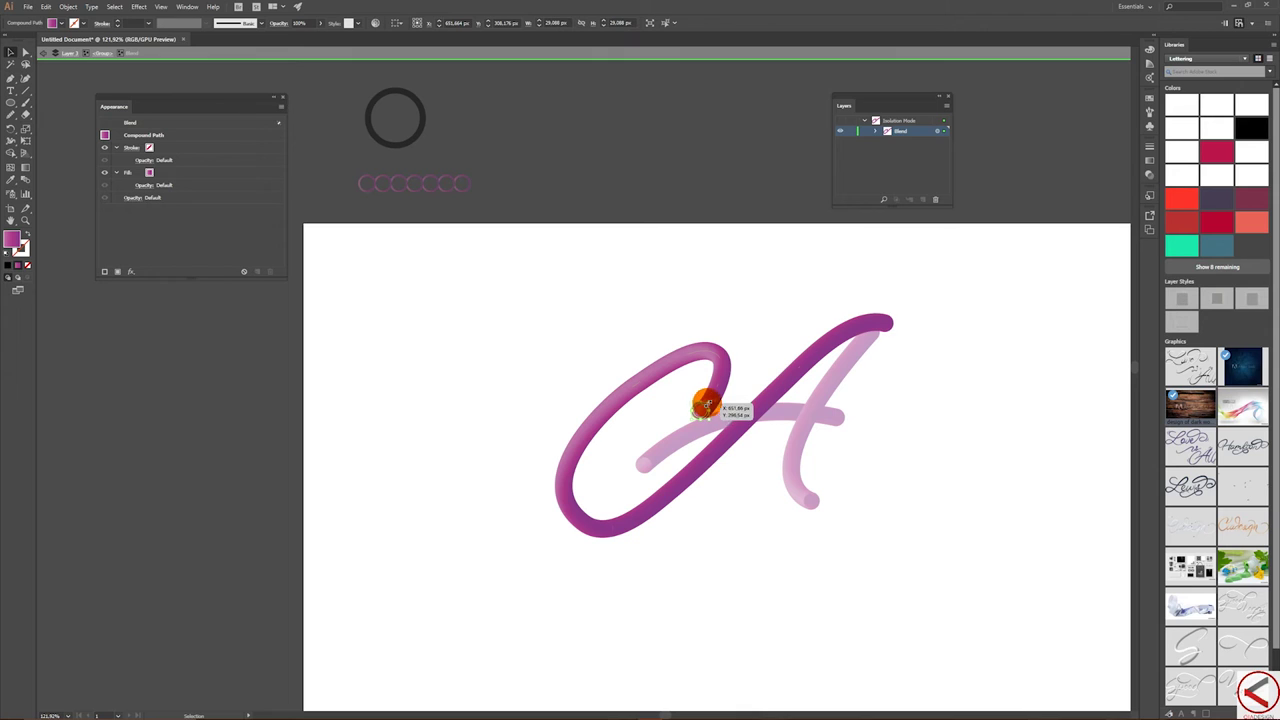
pyautogui.click(704, 406)
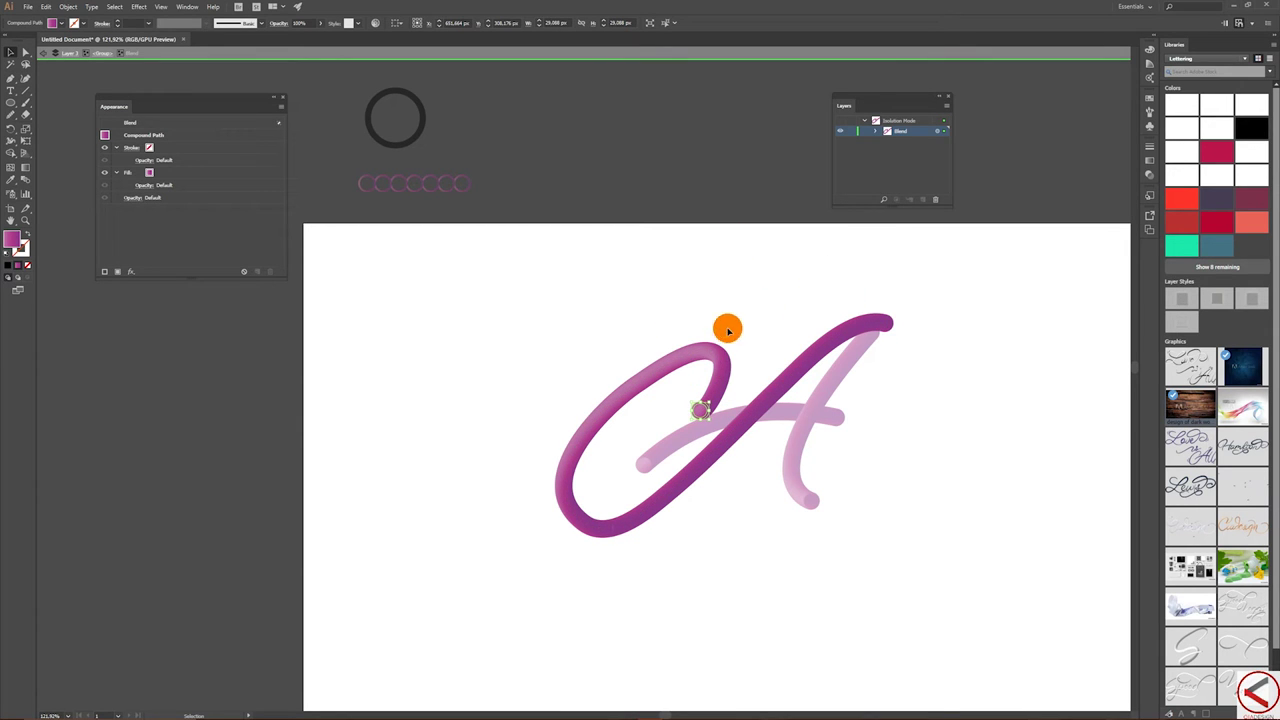
pyautogui.press('z')
pyautogui.moveTo(703, 414); pyautogui.dragTo(794, 409)
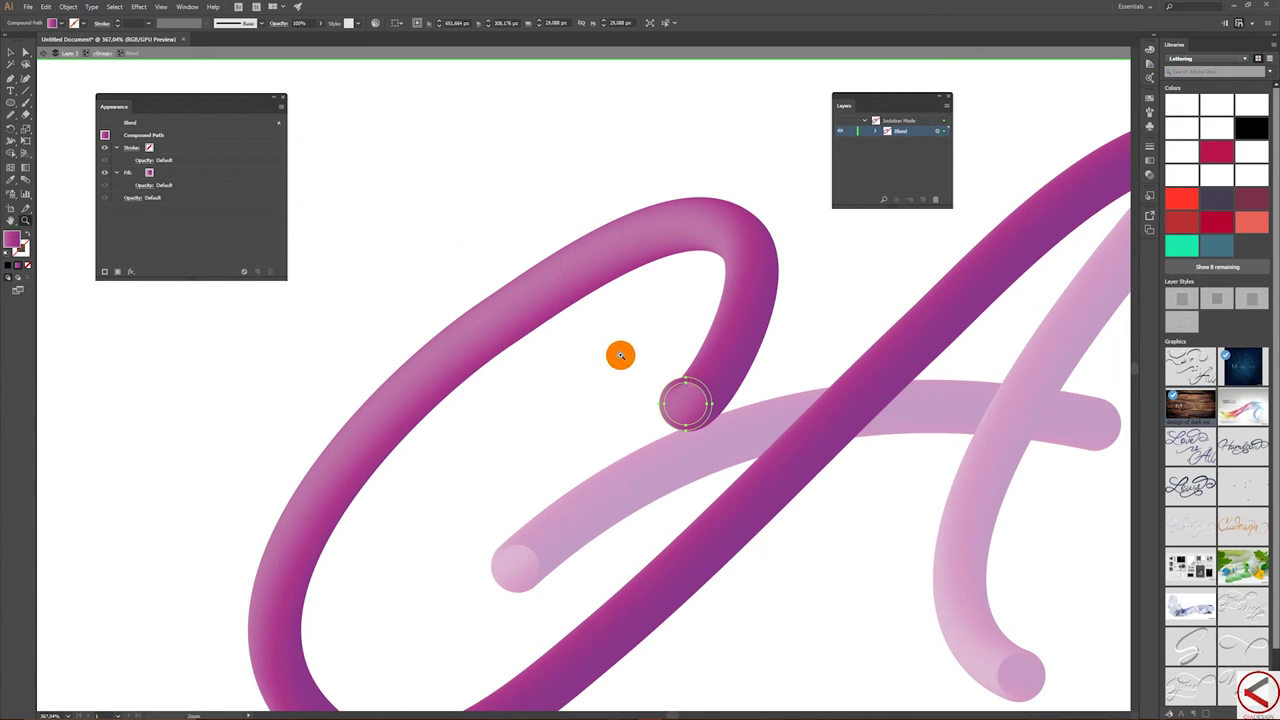
pyautogui.press('v')
pyautogui.click(688, 391)
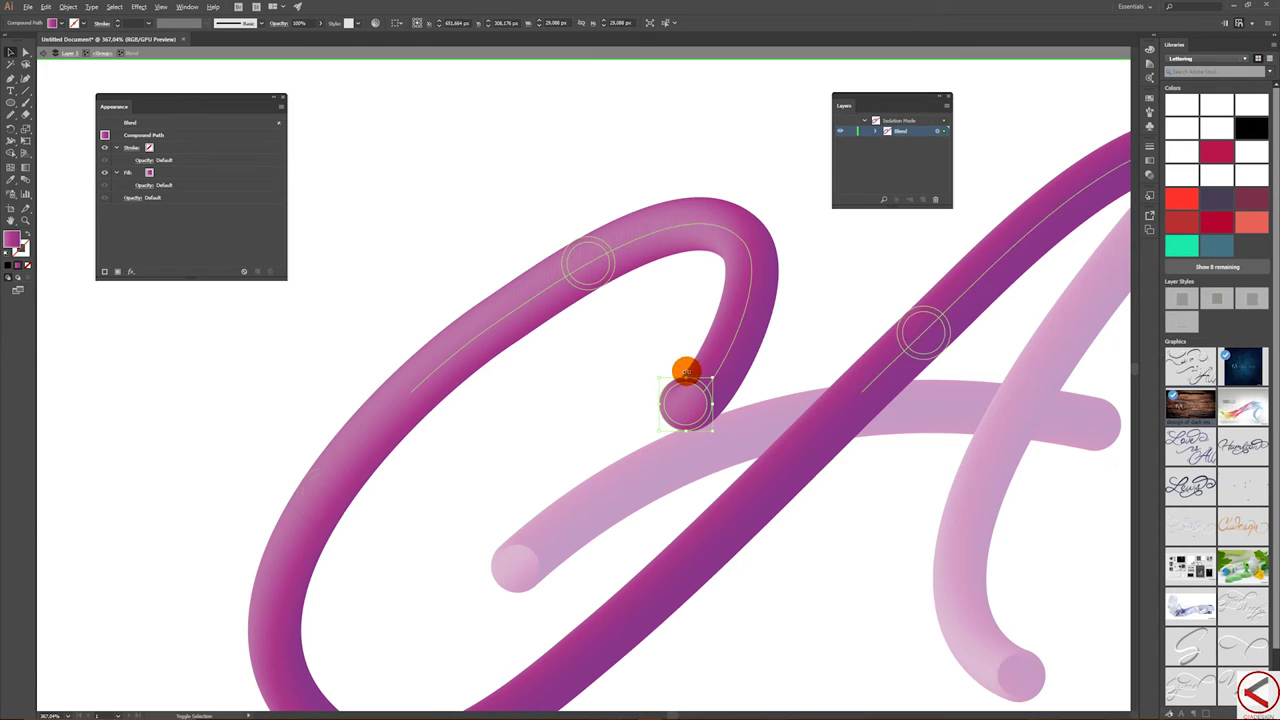
# - Shrink the loop's inner end circle to about 20 px to taper the stroke
pyautogui.moveTo(684, 378); pyautogui.dragTo(685, 388)
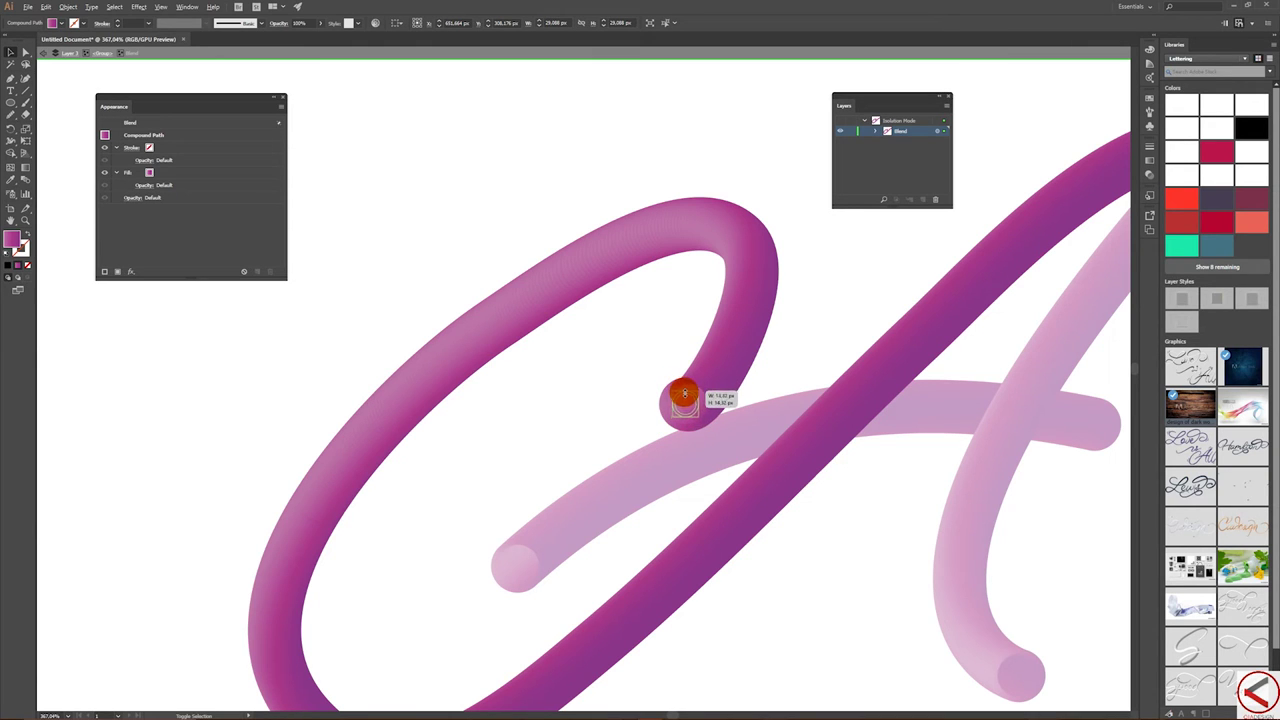
pyautogui.moveTo(684, 402); pyautogui.dragTo(685, 404)
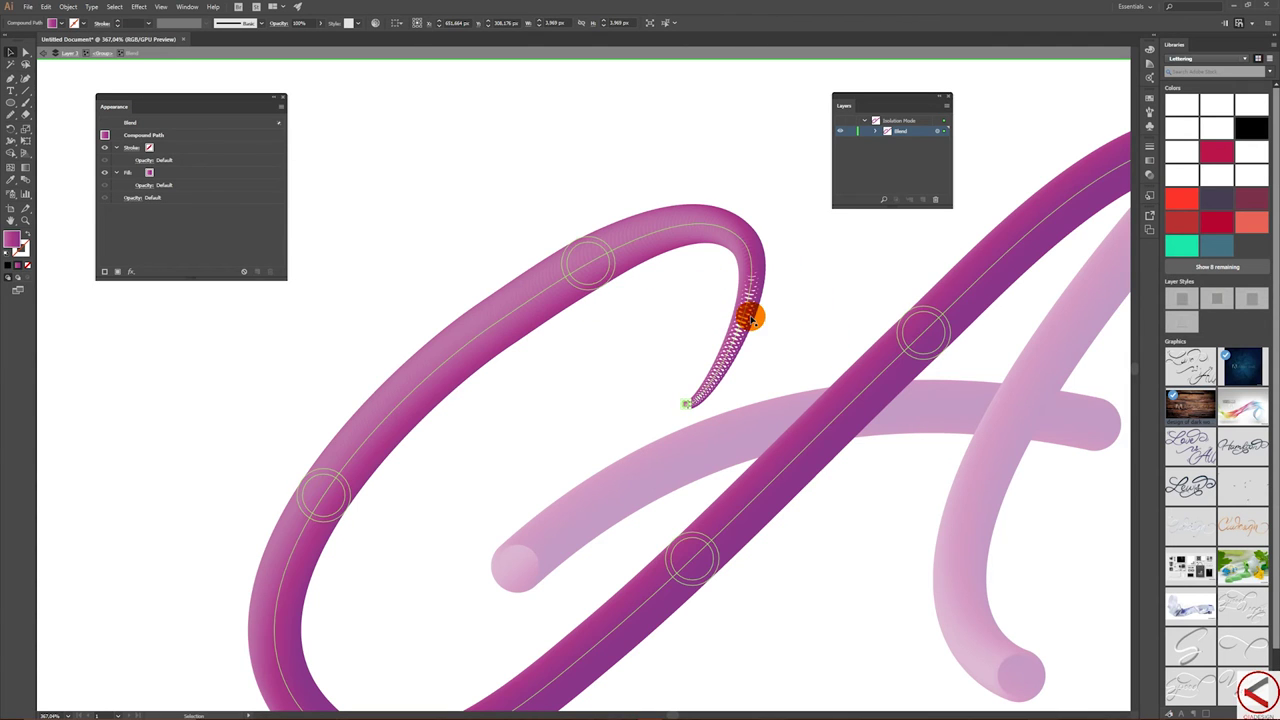
pyautogui.moveTo(693, 401); pyautogui.dragTo(686, 398)
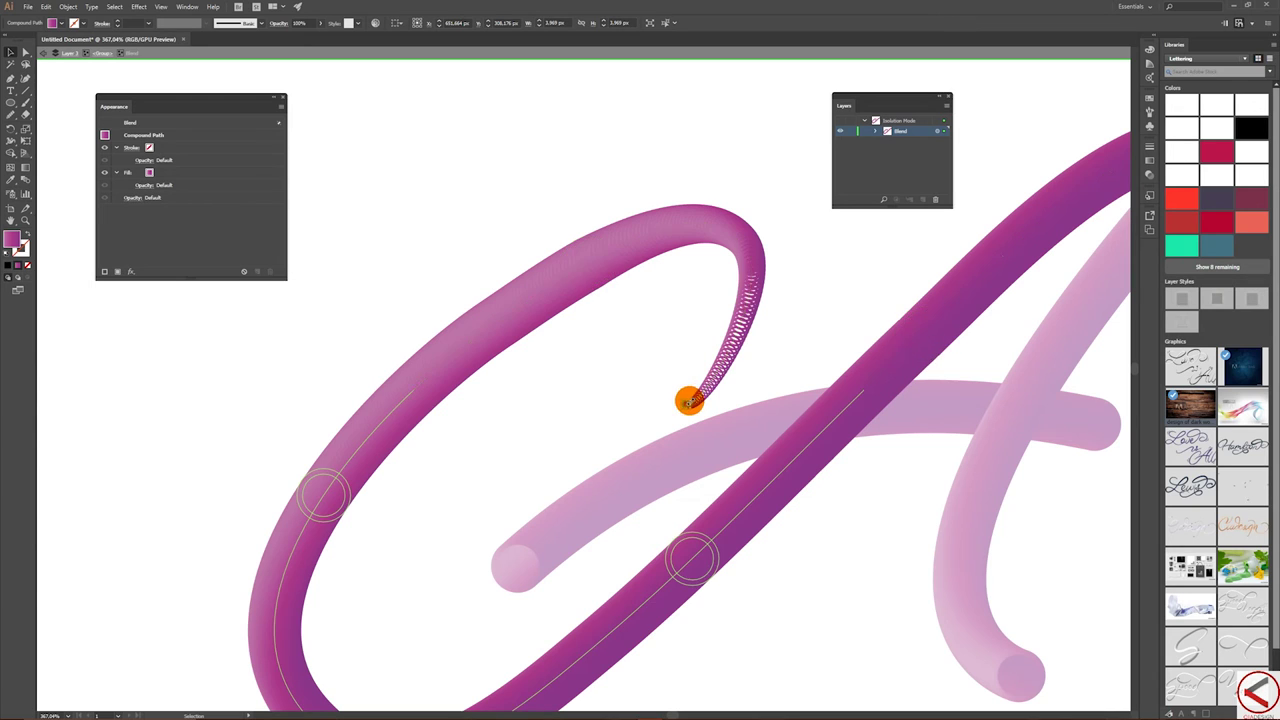
# - Shrink the key circle near the loop's top, then select the diagonal stroke's top end circle
pyautogui.moveTo(753, 290); pyautogui.dragTo(757, 293)
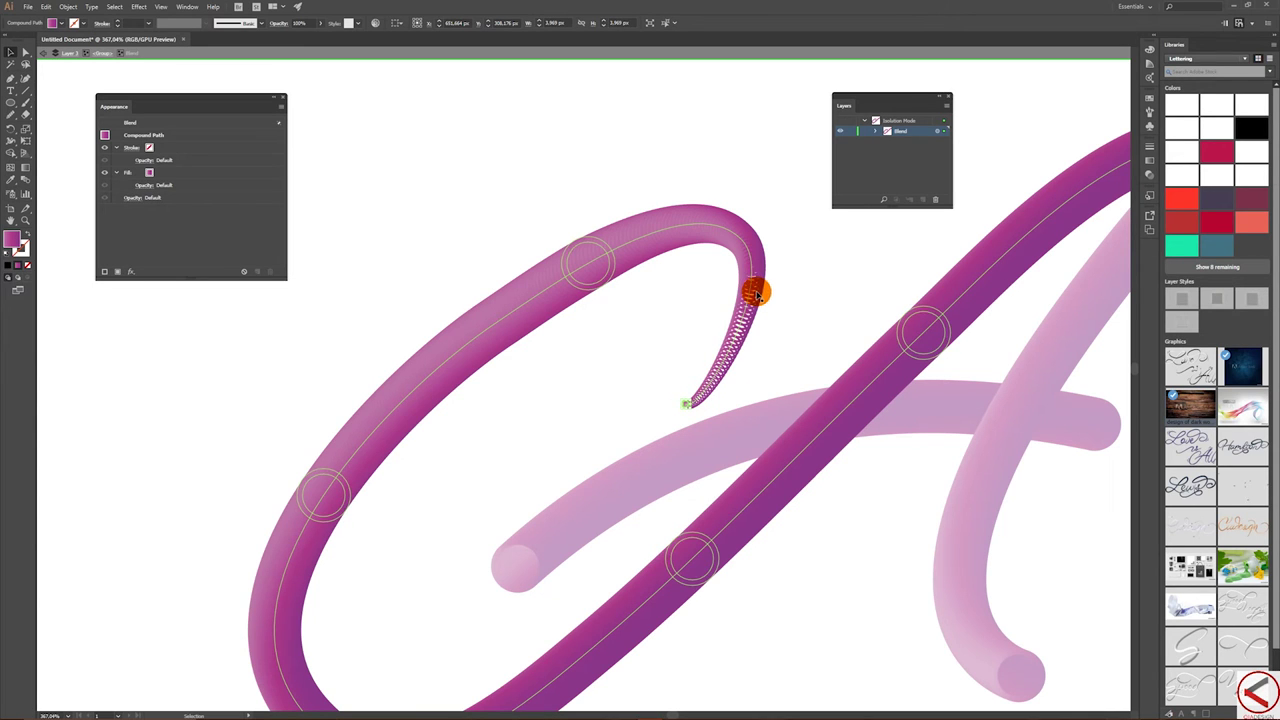
pyautogui.moveTo(751, 313)
pyautogui.mouseDown()
pyautogui.moveTo(606, 261)
pyautogui.moveTo(601, 284)
pyautogui.moveTo(586, 237)
pyautogui.moveTo(589, 249)
pyautogui.mouseUp()
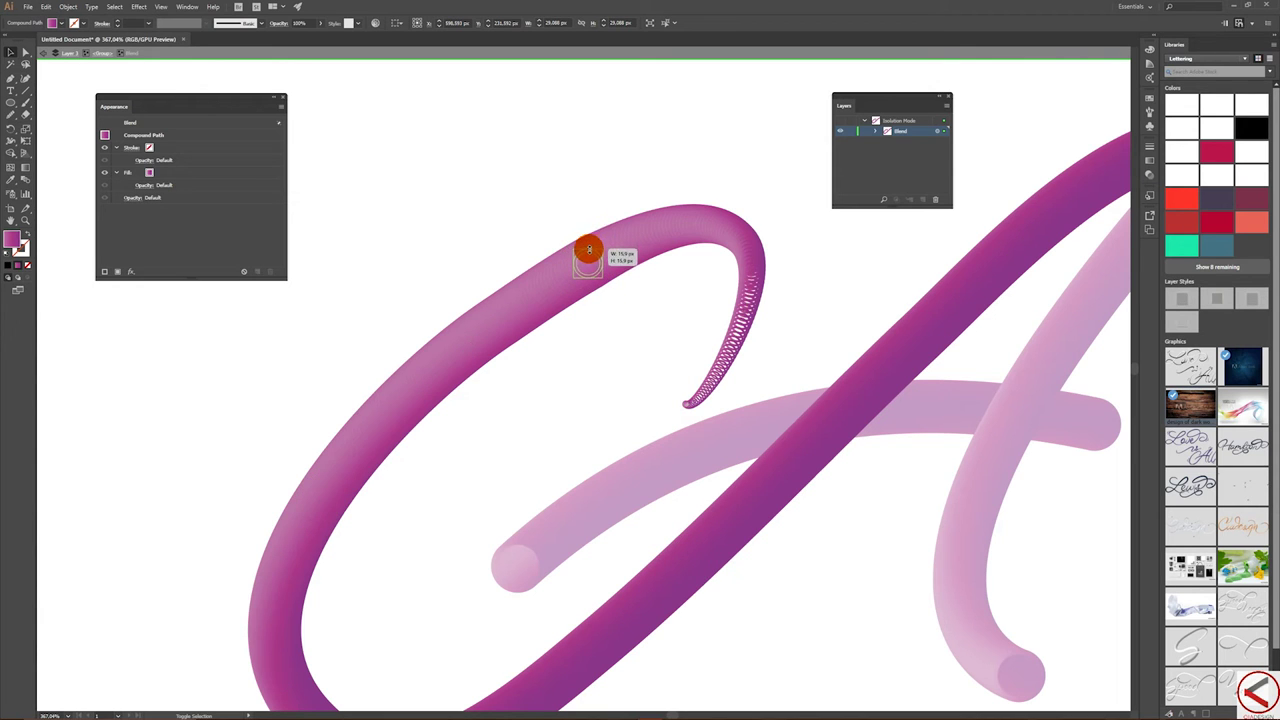
pyautogui.moveTo(443, 409)
pyautogui.mouseDown()
pyautogui.moveTo(323, 470)
pyautogui.moveTo(323, 488)
pyautogui.mouseUp()
pyautogui.moveTo(600, 515); pyautogui.dragTo(571, 383)
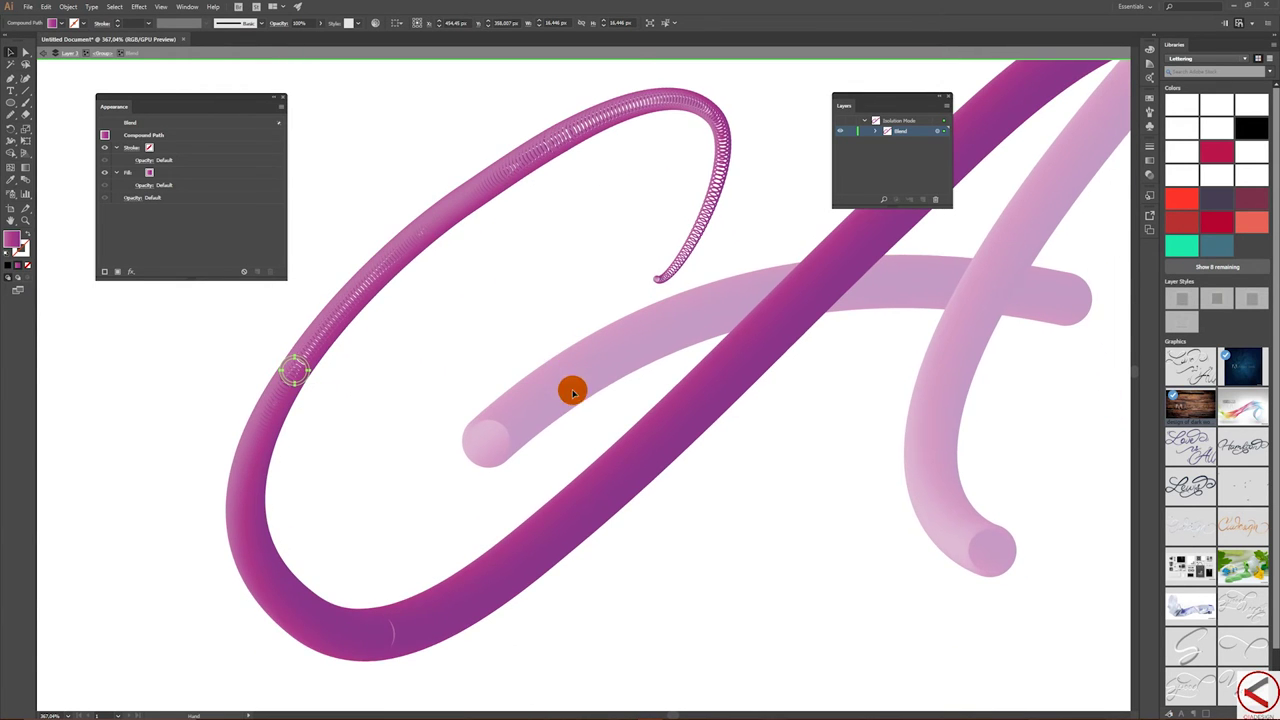
pyautogui.moveTo(790, 307); pyautogui.dragTo(686, 403)
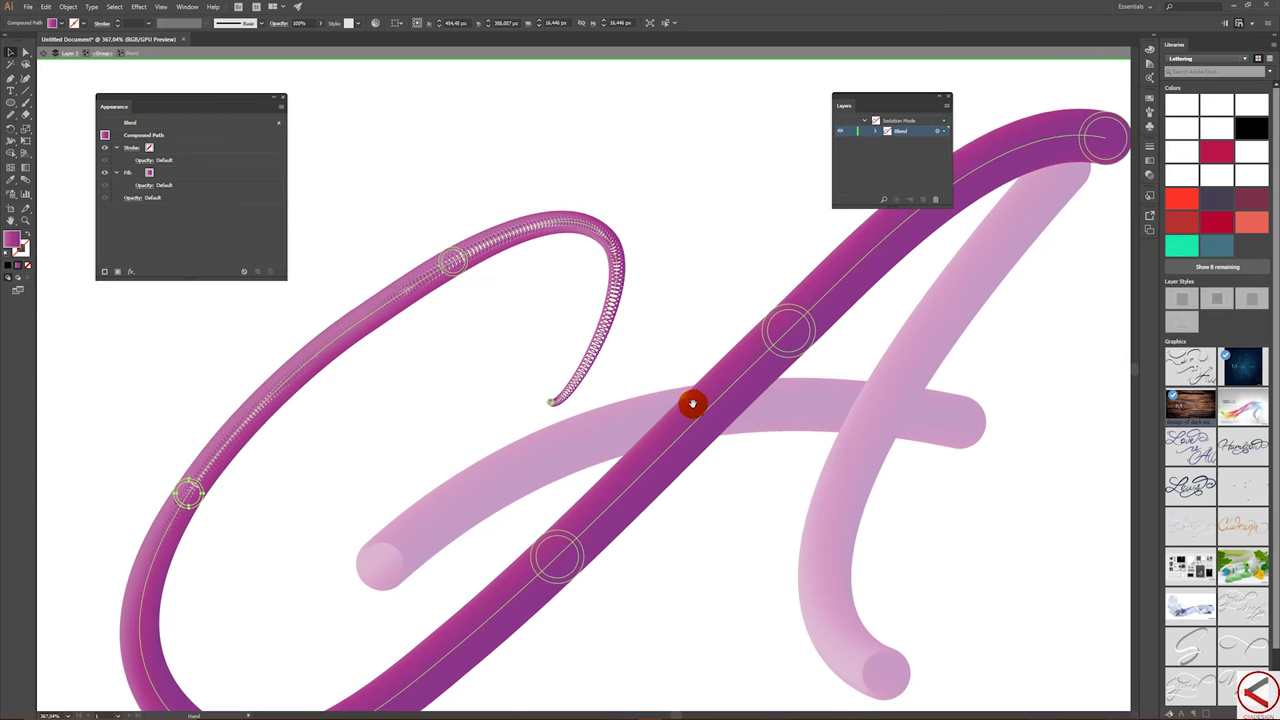
pyautogui.click(1120, 159)
# - Shrink the diagonal stroke's top end circle to about 9.73 px, then select the loop blend for anchor editing
pyautogui.moveTo(1110, 162)
pyautogui.mouseDown()
pyautogui.moveTo(1103, 114)
pyautogui.moveTo(1112, 172)
pyautogui.mouseUp()
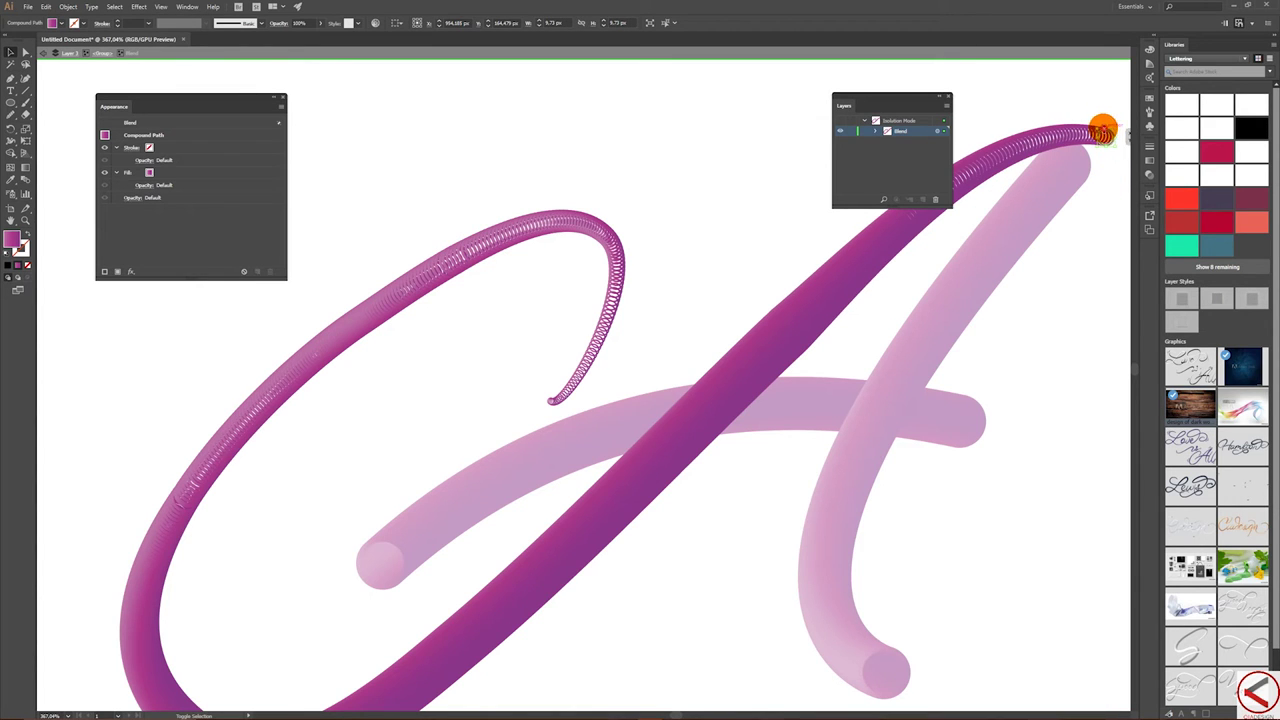
pyautogui.moveTo(1103, 135); pyautogui.dragTo(1114, 157)
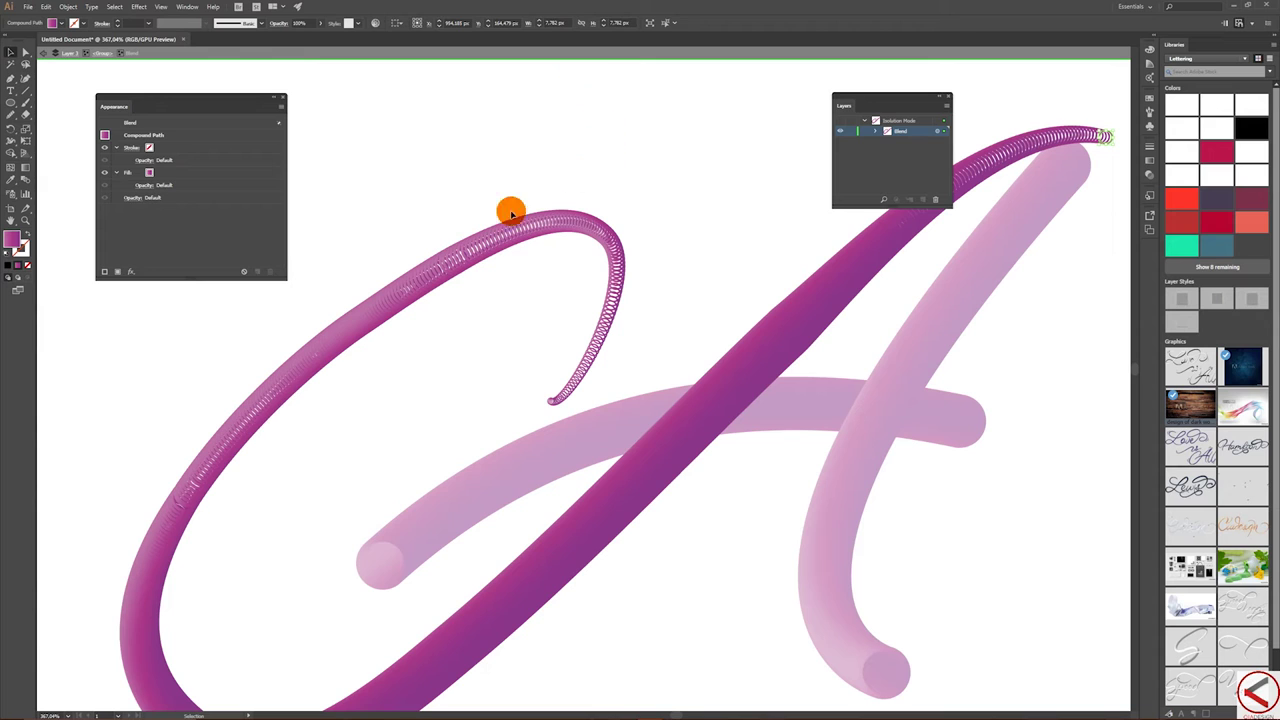
pyautogui.click(374, 237)
pyautogui.click(452, 260)
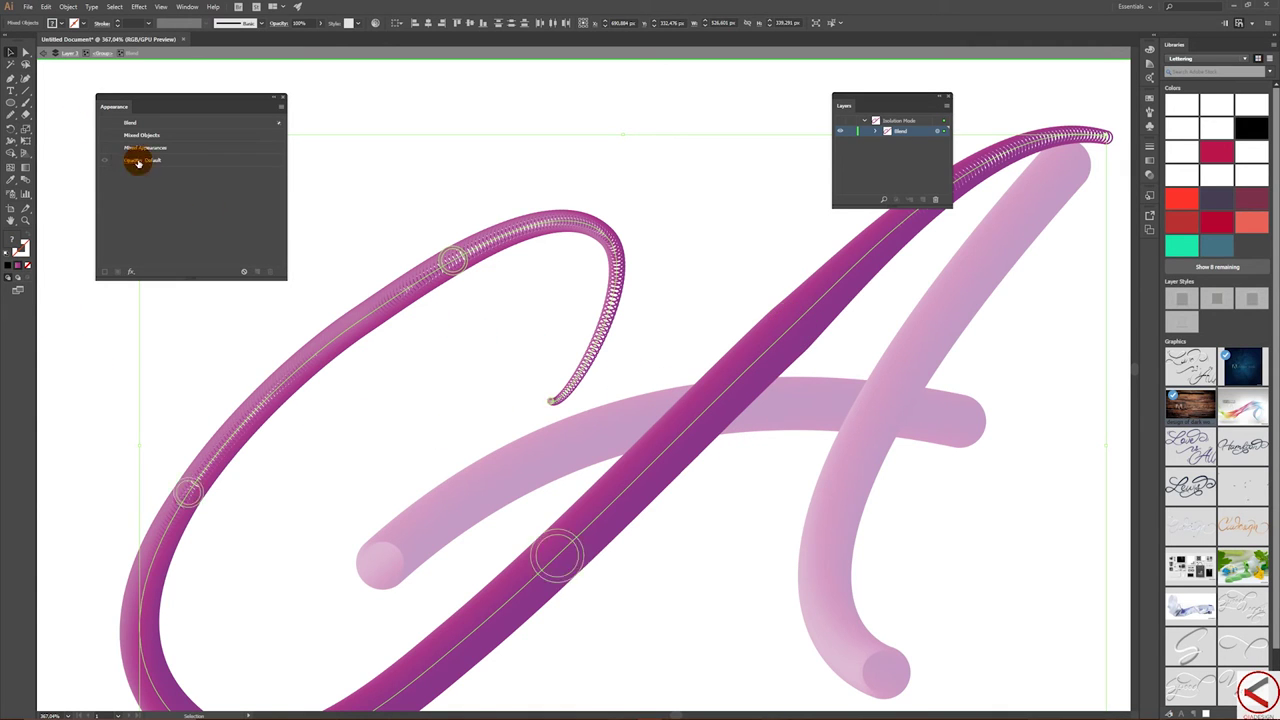
pyautogui.click(11, 79)
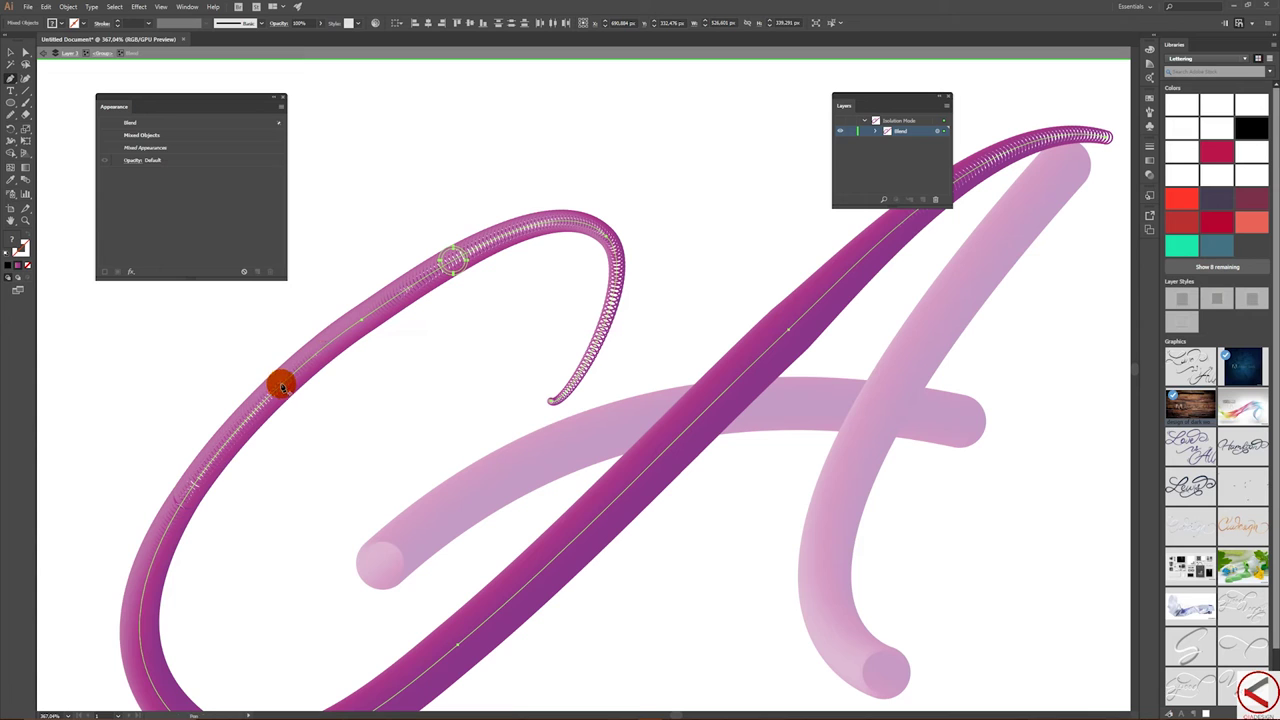
pyautogui.moveTo(285, 387); pyautogui.dragTo(323, 374)
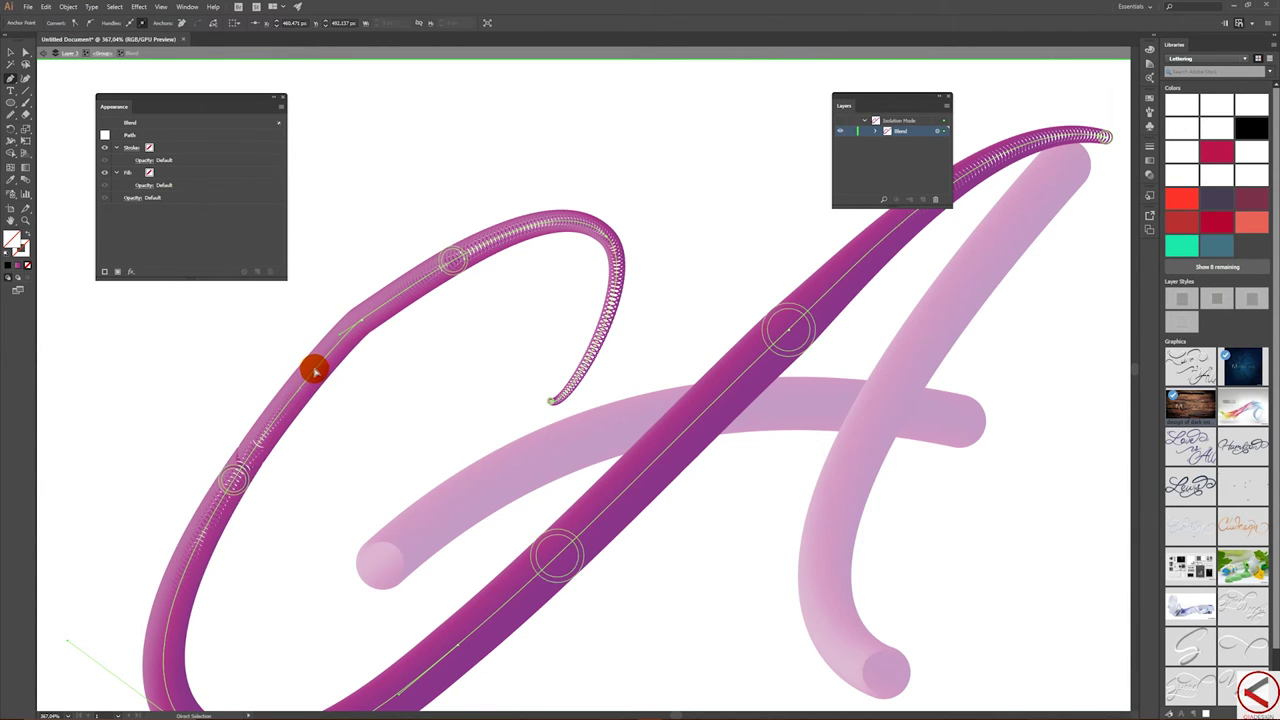
pyautogui.hotkey('ctrl', 'z')
pyautogui.click(10, 51)
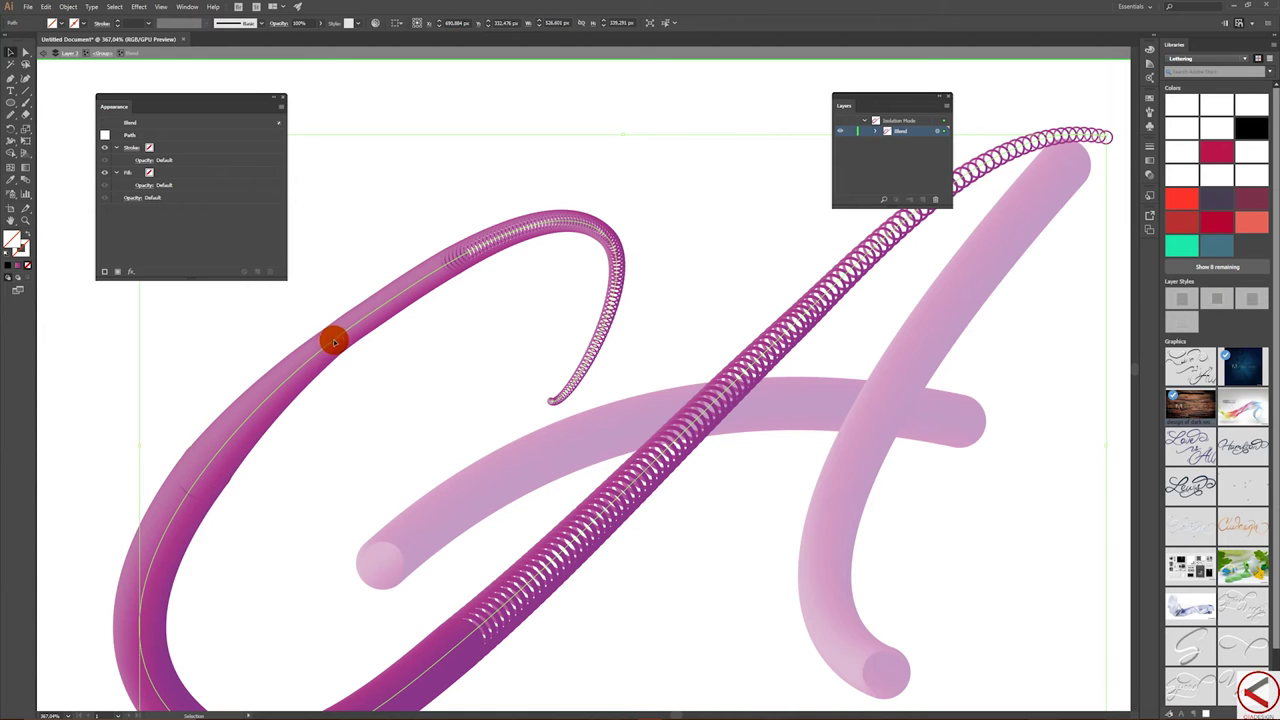
pyautogui.click(334, 338)
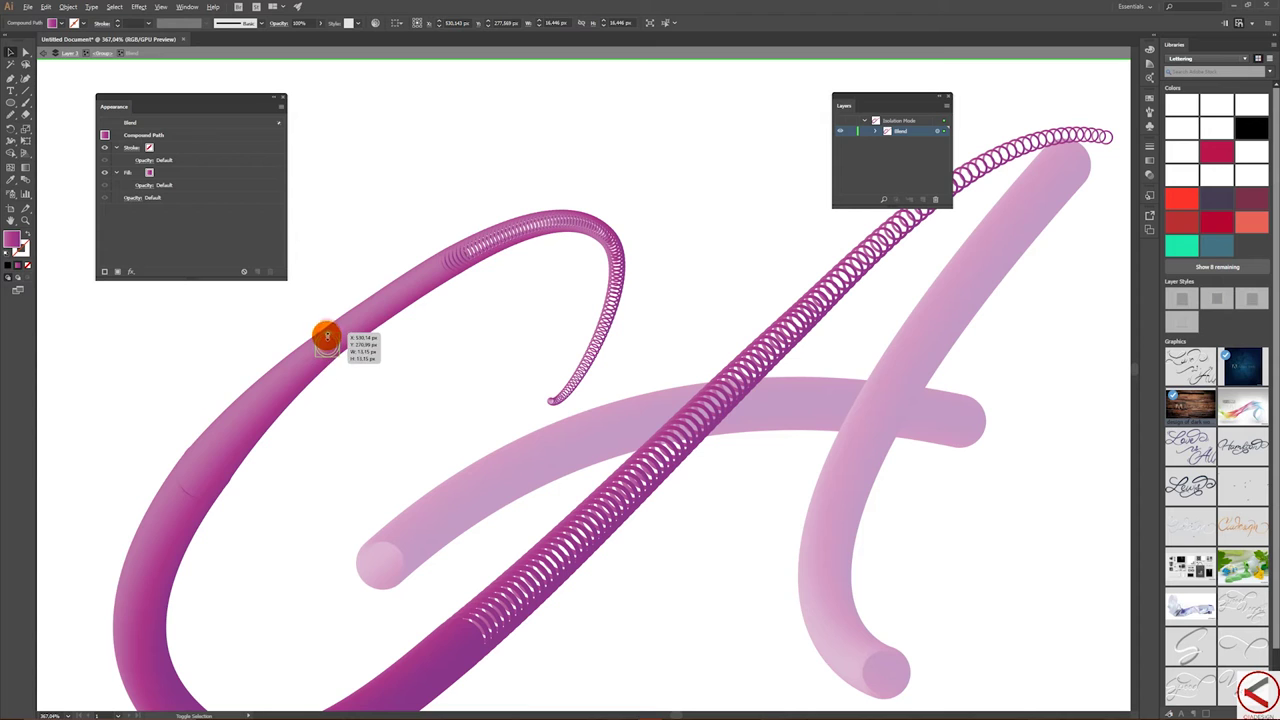
# - Shrink the loop's middle circle to about 8 px and thin a key circle on the left curve
pyautogui.moveTo(330, 331); pyautogui.dragTo(312, 385)
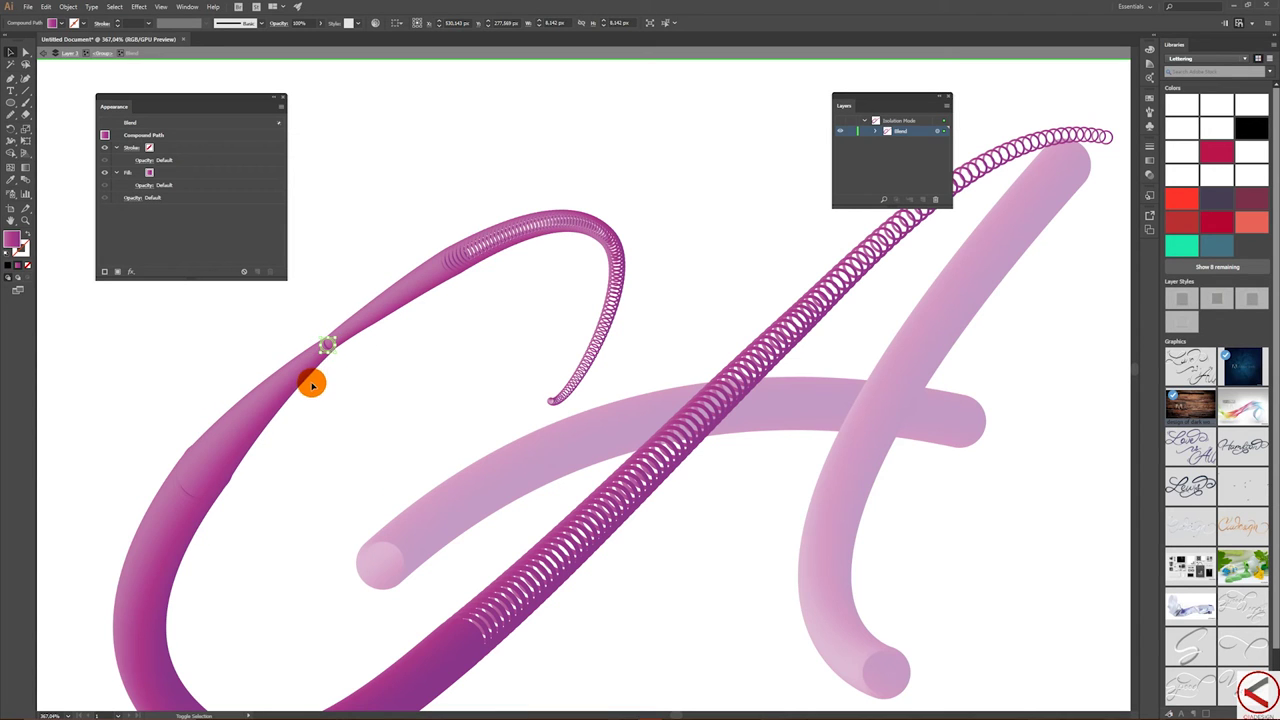
pyautogui.click(186, 476)
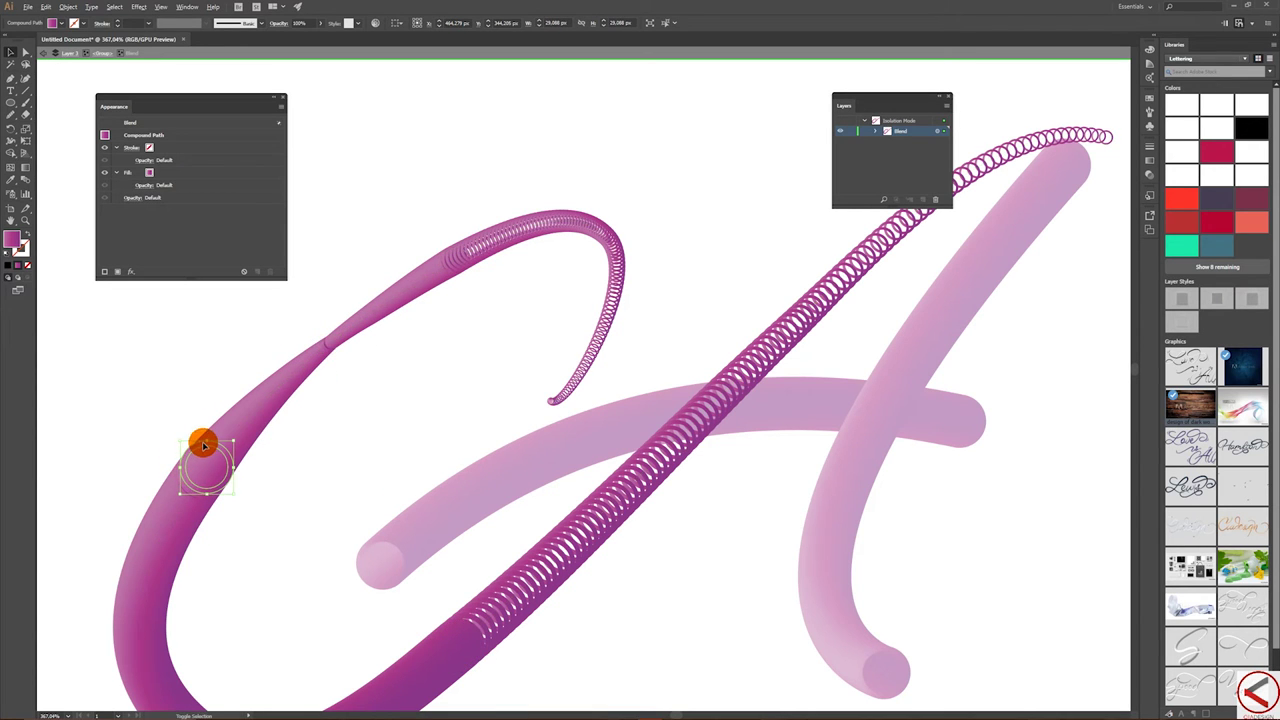
pyautogui.moveTo(205, 441); pyautogui.dragTo(220, 448)
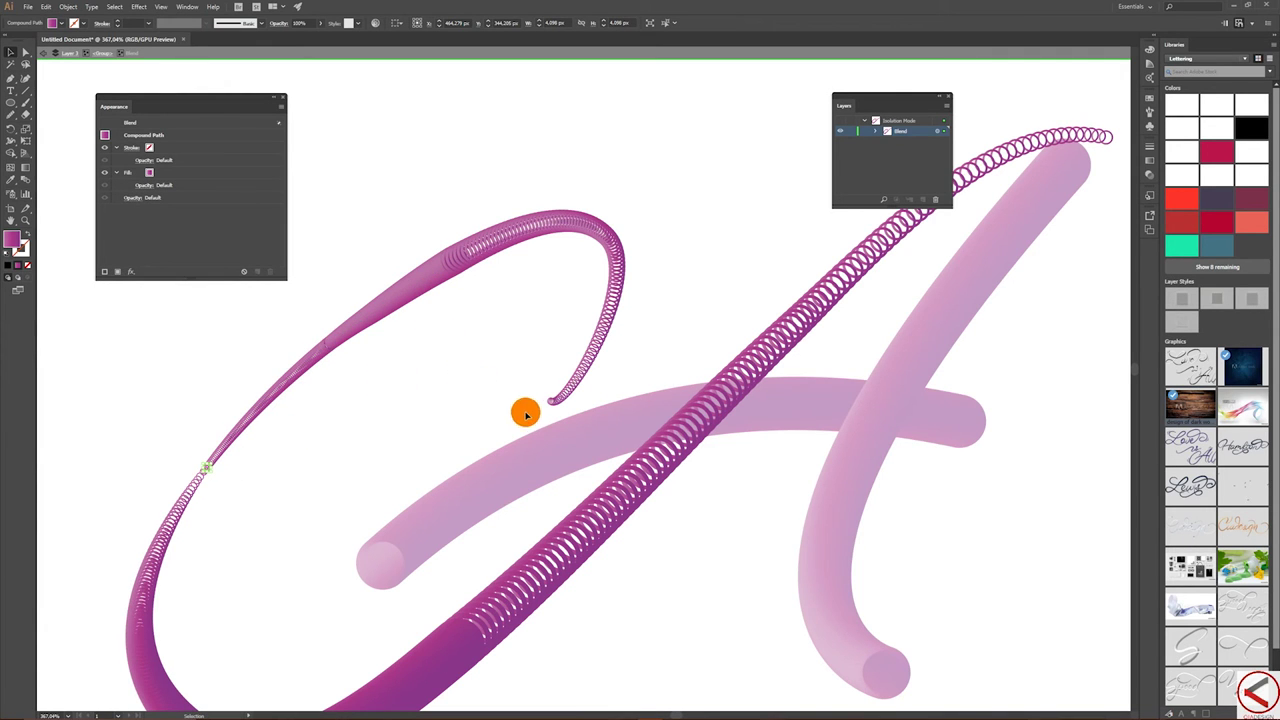
# - Resize the diagonal and bottom key circles, undo the unwanted shrink, then deselect
pyautogui.moveTo(463, 566); pyautogui.dragTo(535, 492)
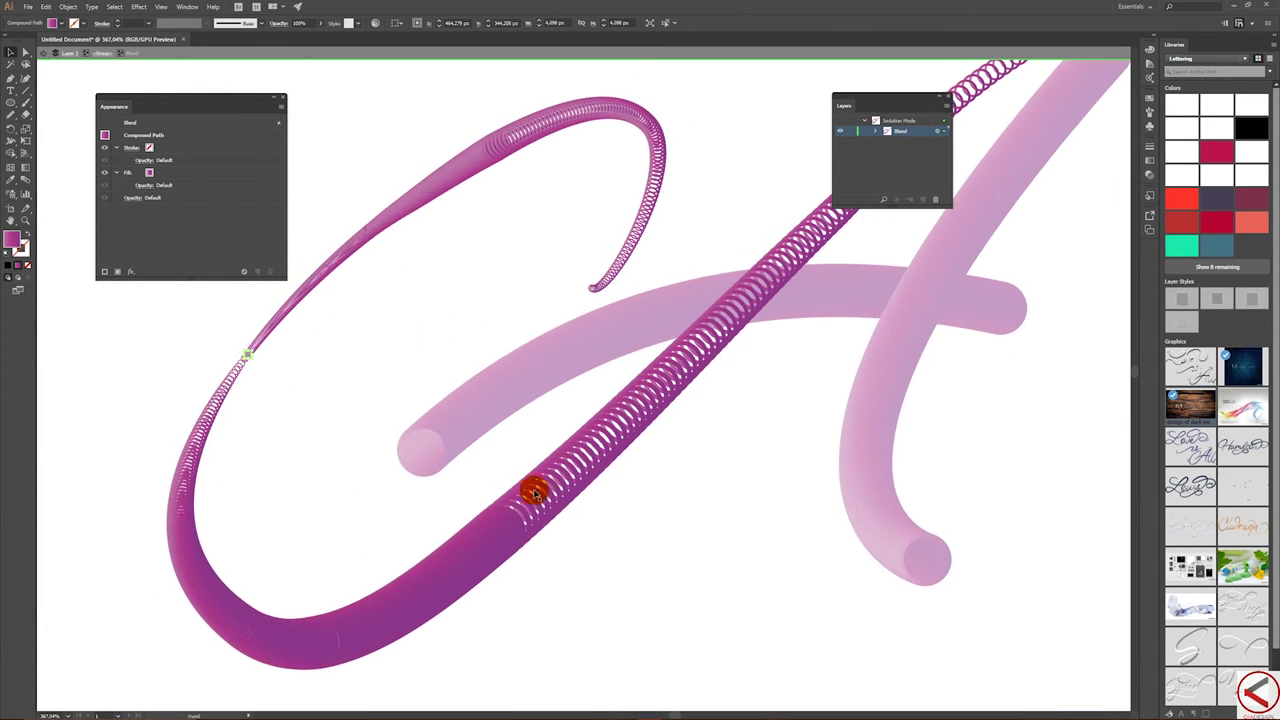
pyautogui.click(517, 519)
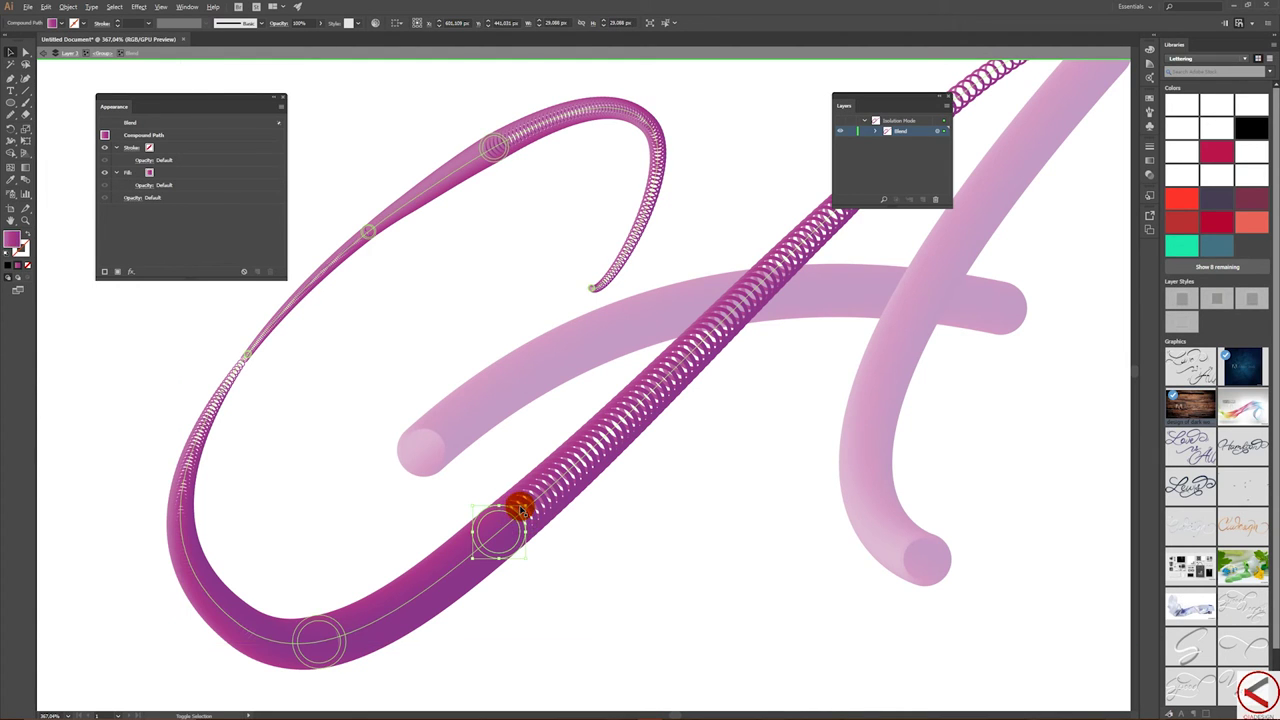
pyautogui.moveTo(524, 508); pyautogui.dragTo(497, 528)
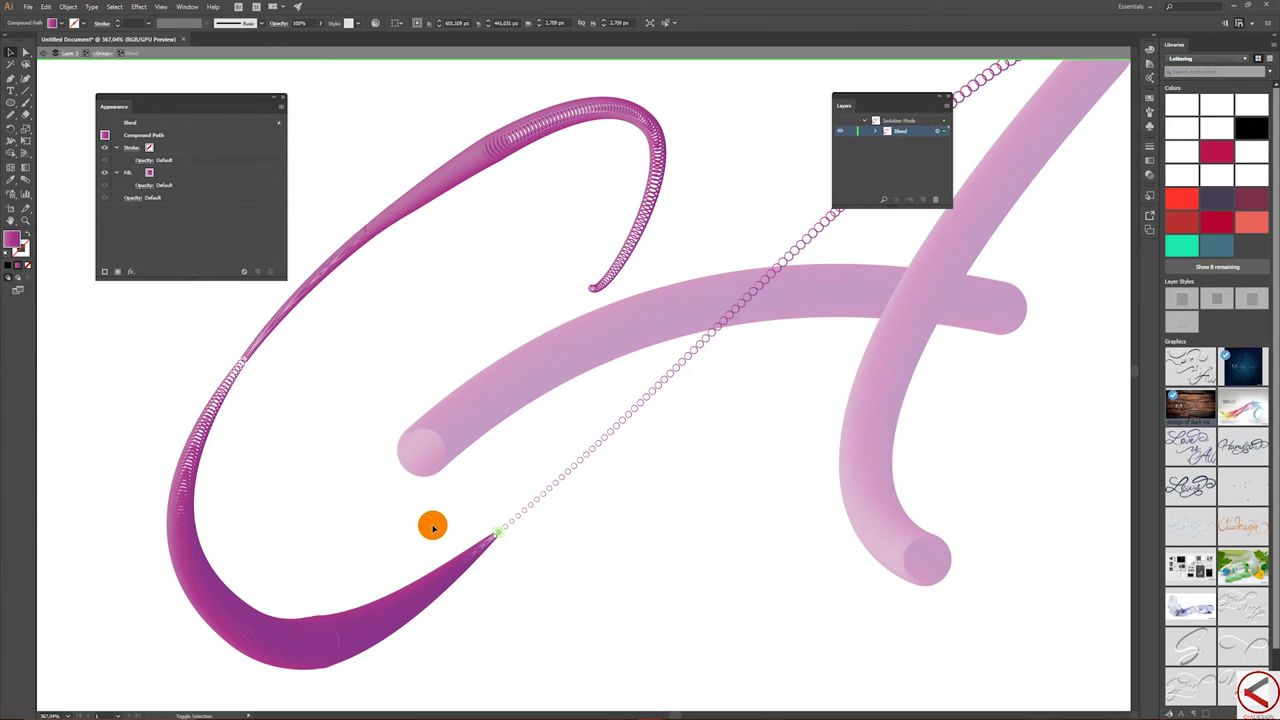
pyautogui.click(334, 621)
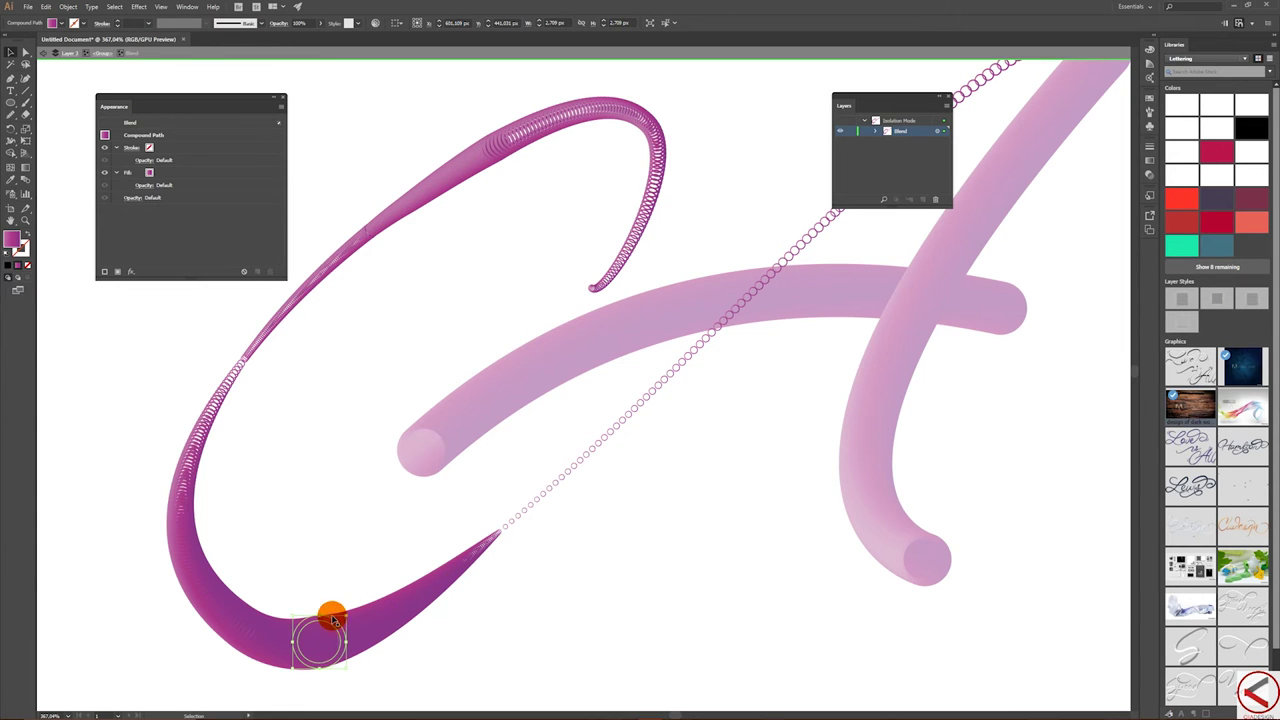
pyautogui.moveTo(318, 617); pyautogui.dragTo(333, 600)
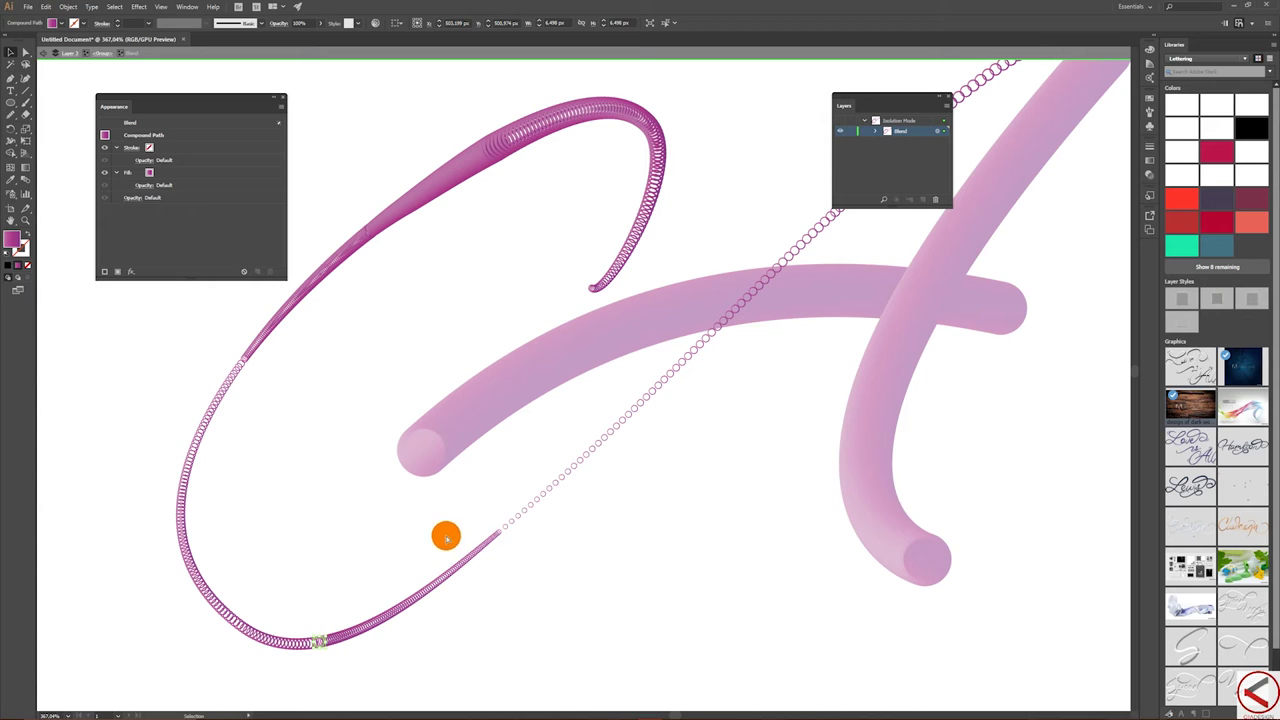
pyautogui.hotkey('ctrl', 'z')
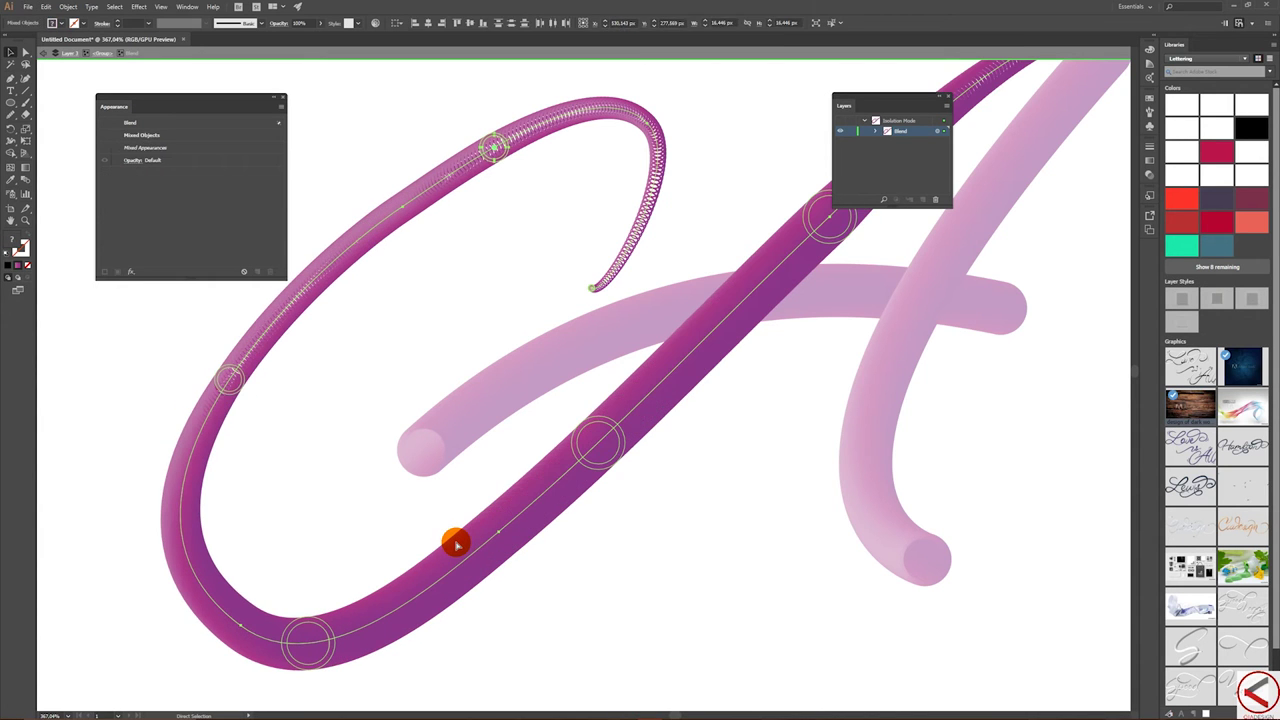
pyautogui.press('v')
pyautogui.click(608, 417)
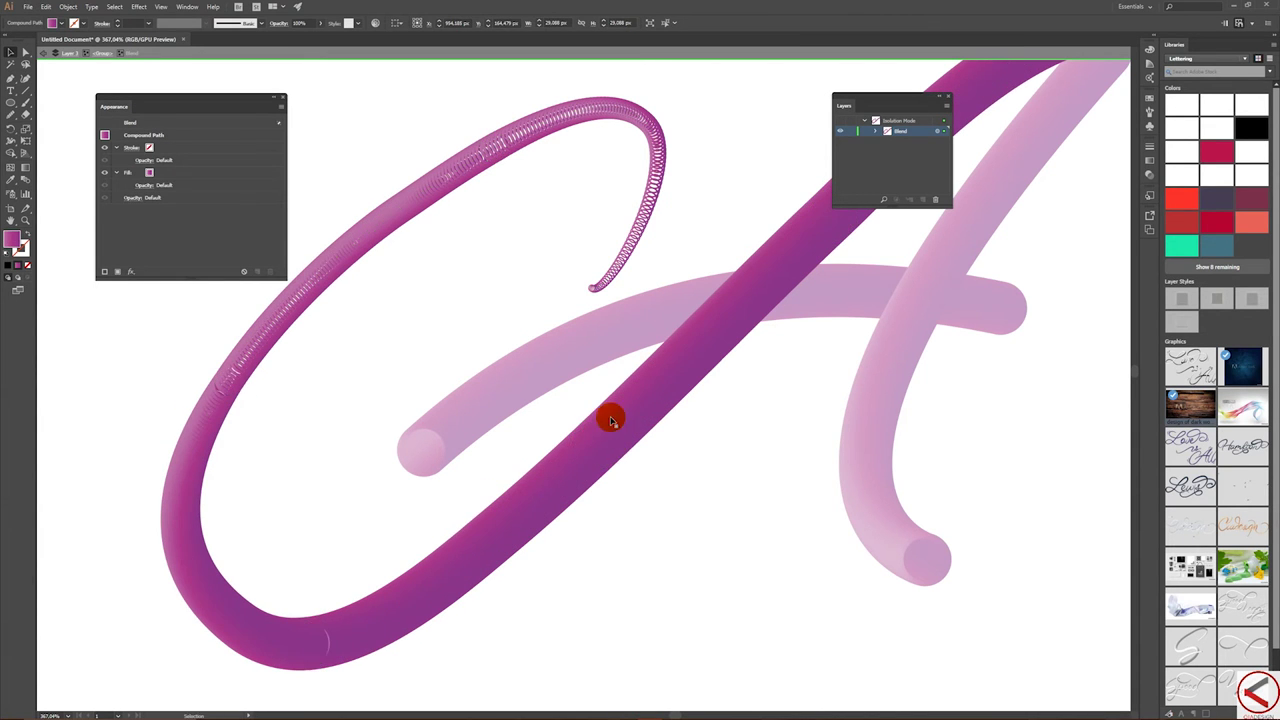
# - Shrink the swash's top-right end circle to a 5.8 px tip and exit Isolation Mode
pyautogui.scroll(-3, 920, 357)
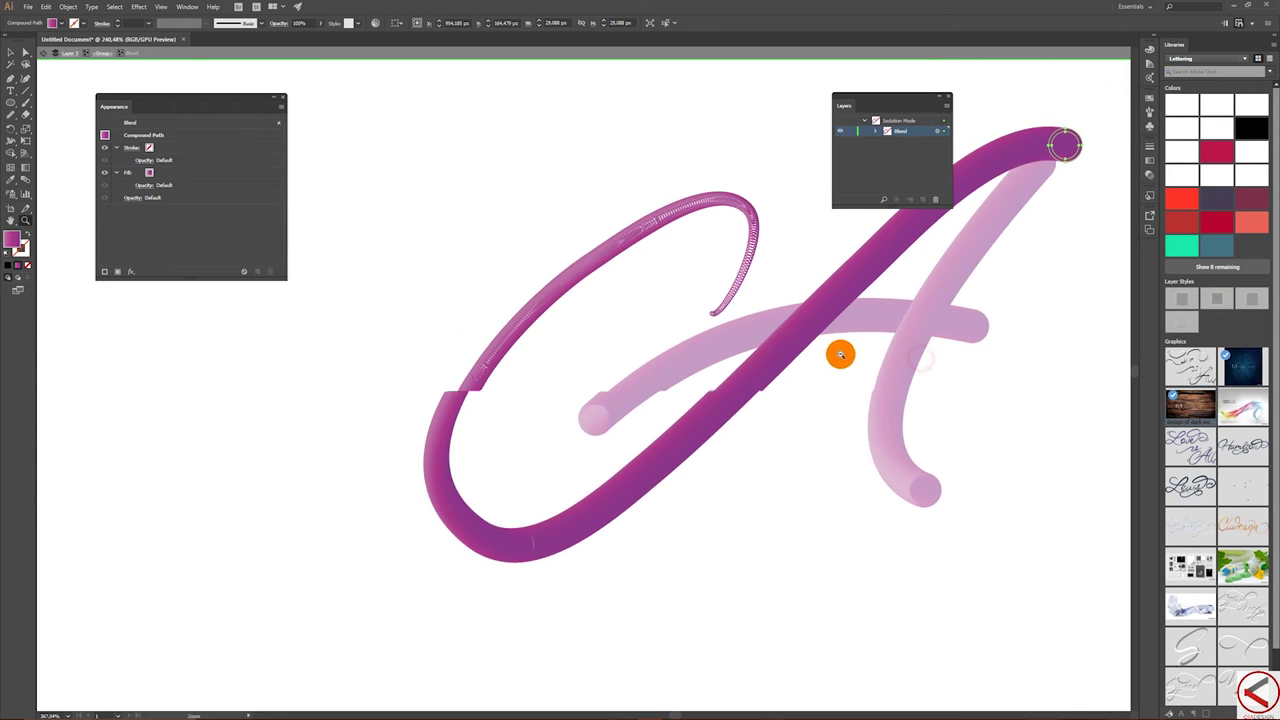
pyautogui.moveTo(910, 334); pyautogui.dragTo(759, 328)
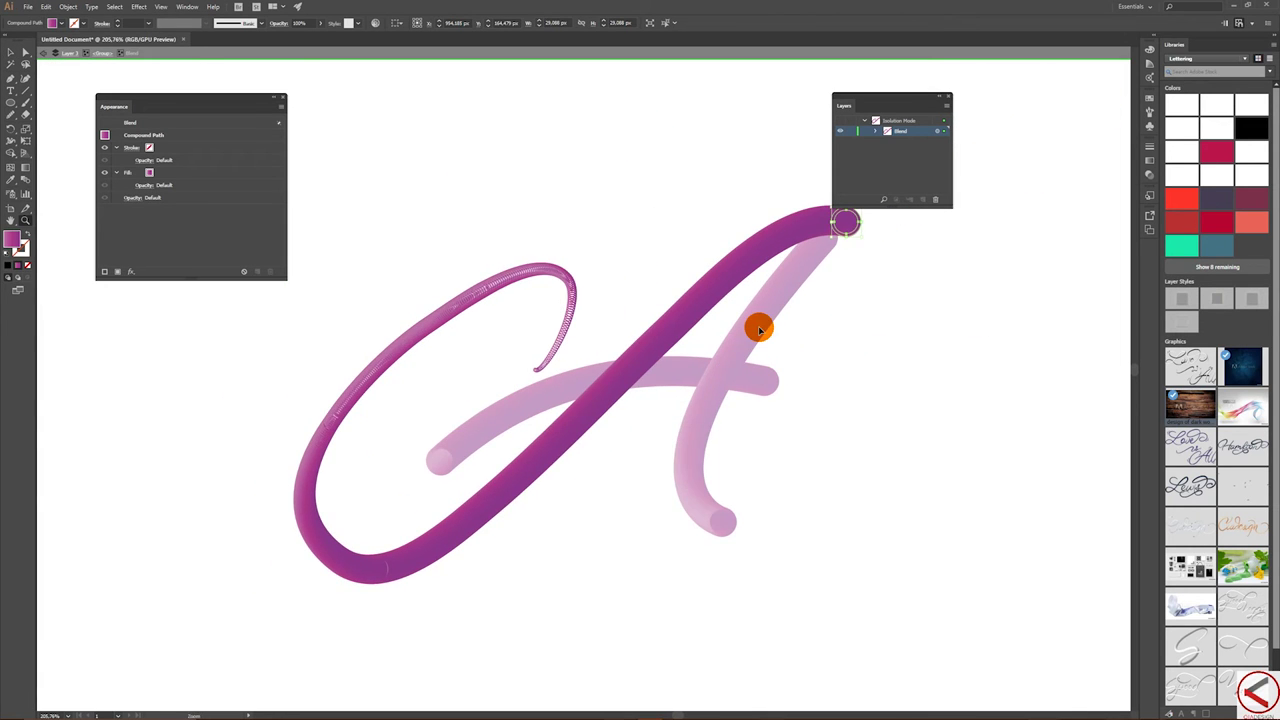
pyautogui.hotkey('alt', 'z')
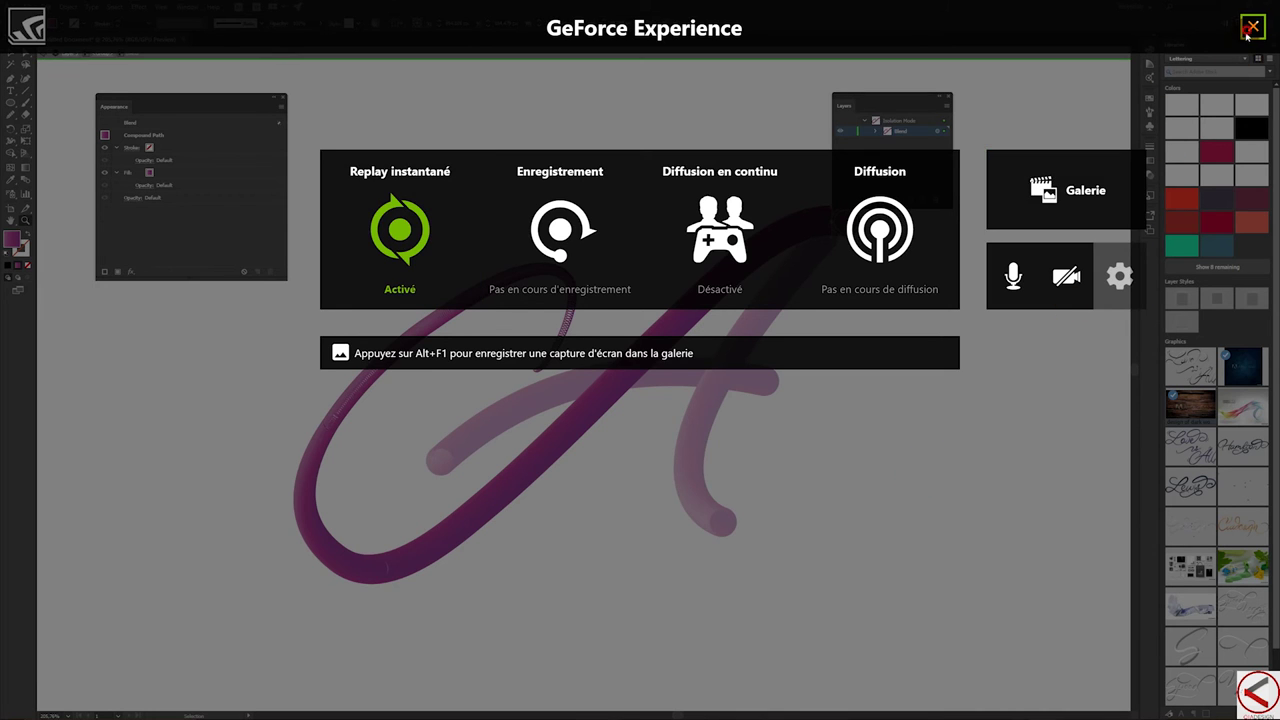
pyautogui.click(1250, 30)
pyautogui.hotkey('ctrl', 'space')
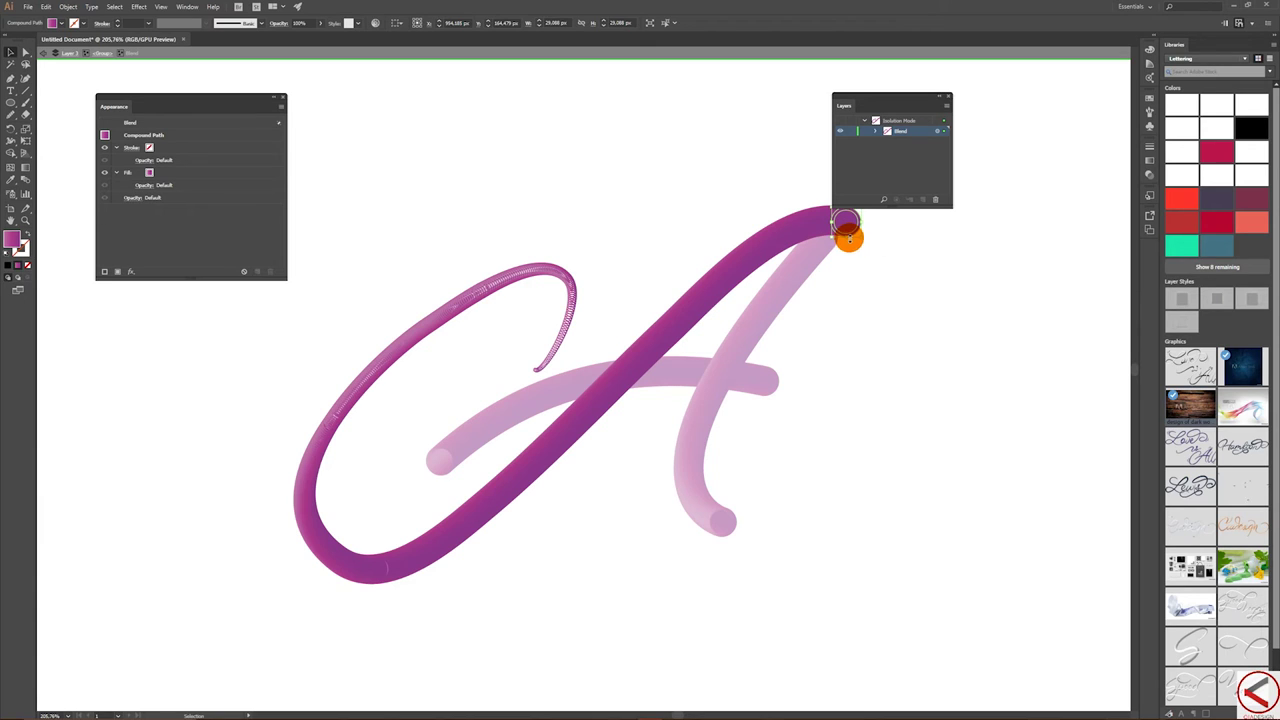
pyautogui.moveTo(848, 237)
pyautogui.mouseDown()
pyautogui.moveTo(846, 220)
pyautogui.moveTo(843, 240)
pyautogui.mouseUp()
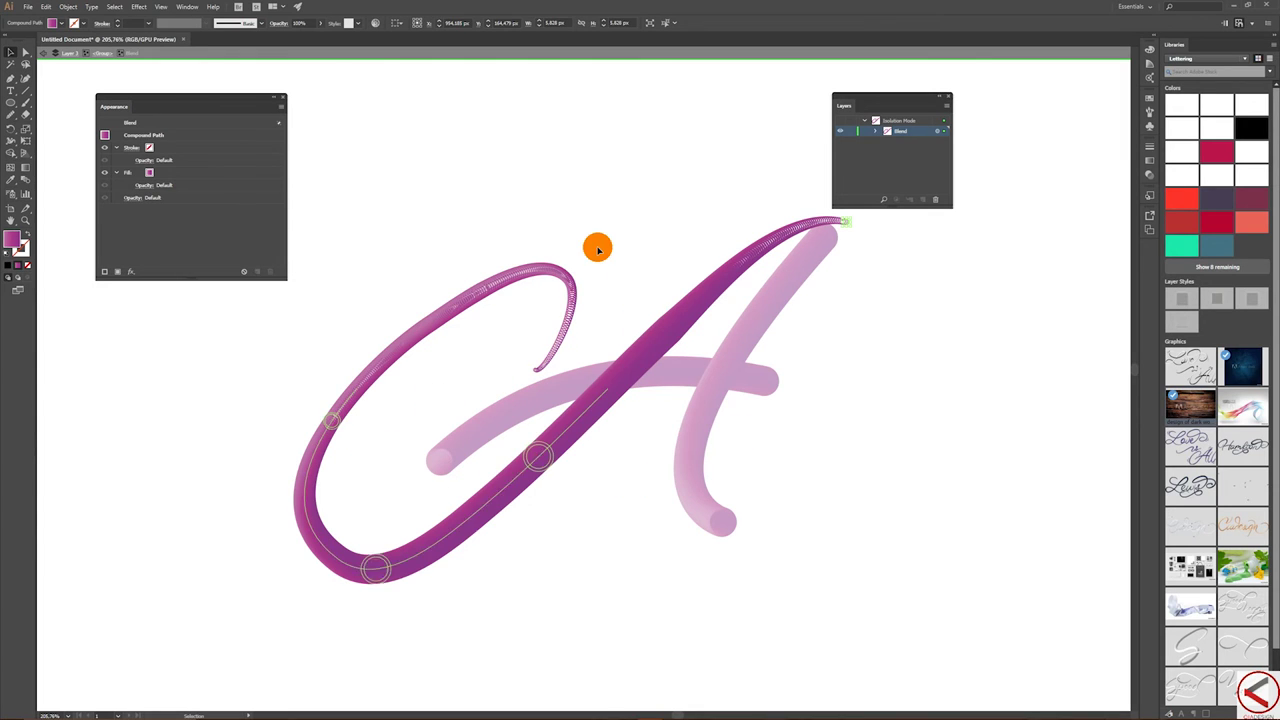
pyautogui.press('Escape')
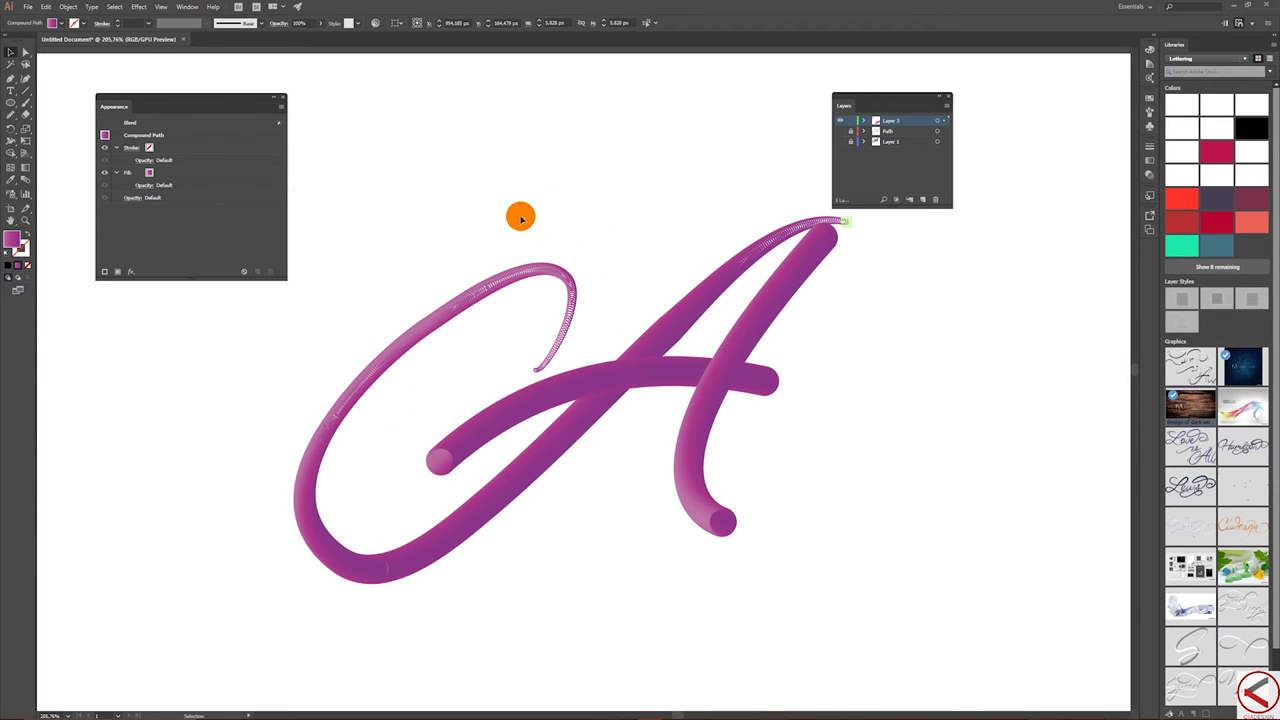
# - Set the lettering group's blends to 250 Specified Steps
pyautogui.click(504, 295)
pyautogui.doubleClick(26, 177)
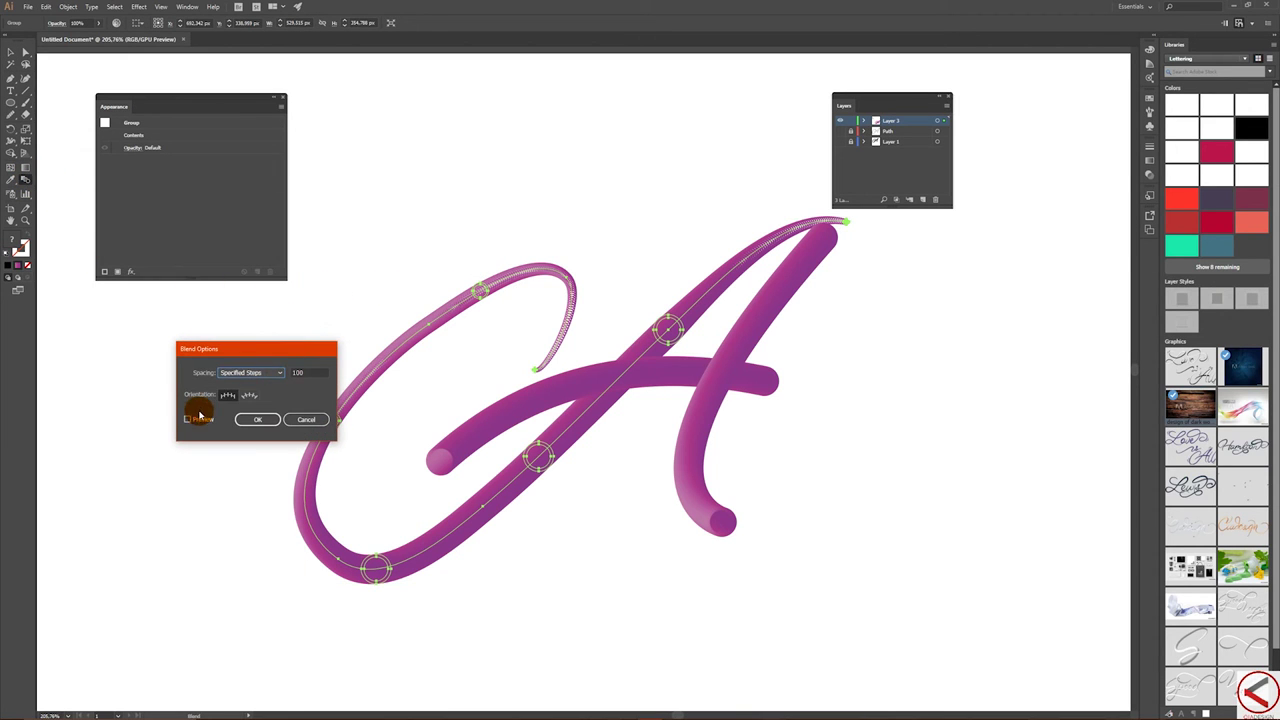
pyautogui.click(190, 418)
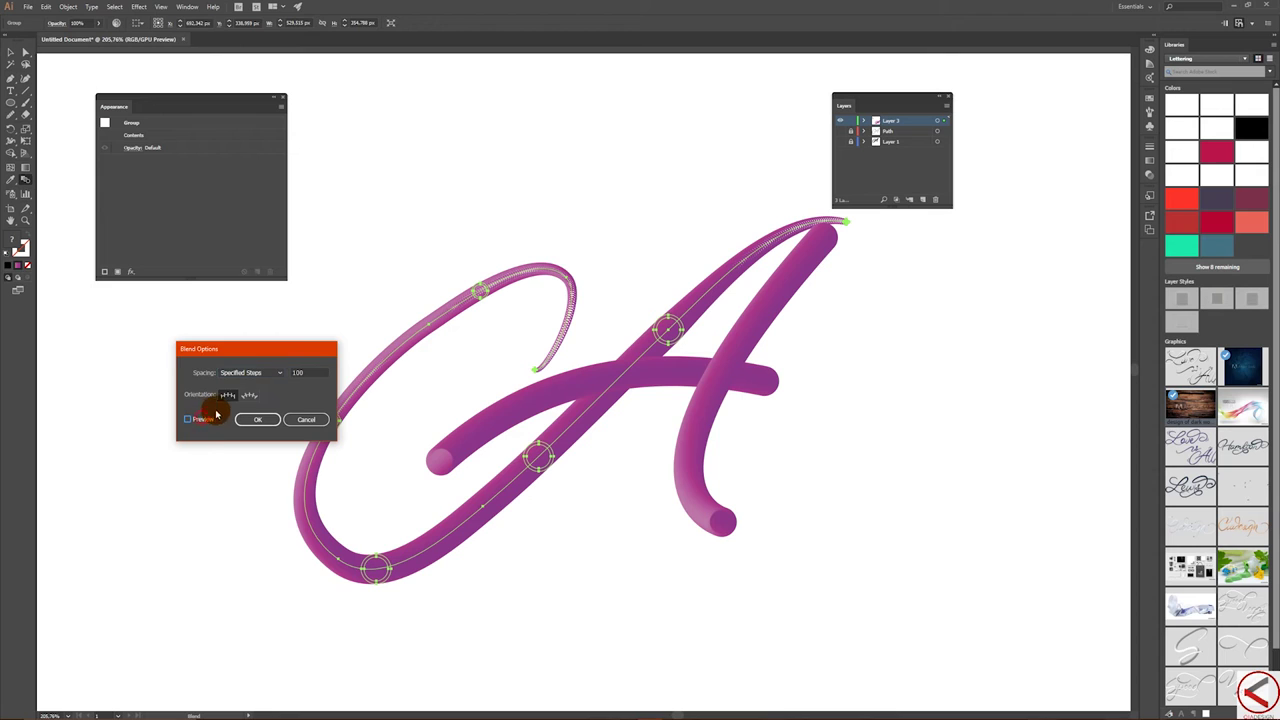
pyautogui.doubleClick(304, 371)
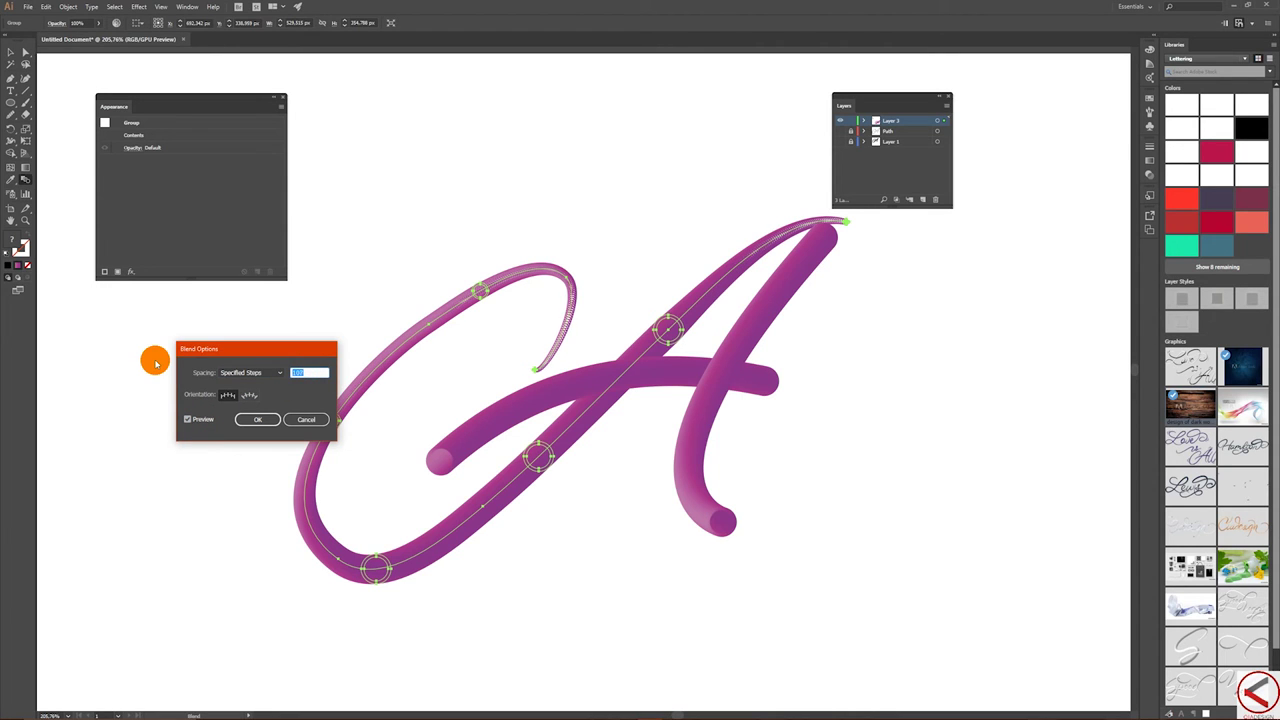
pyautogui.write('250')
pyautogui.click(258, 419)
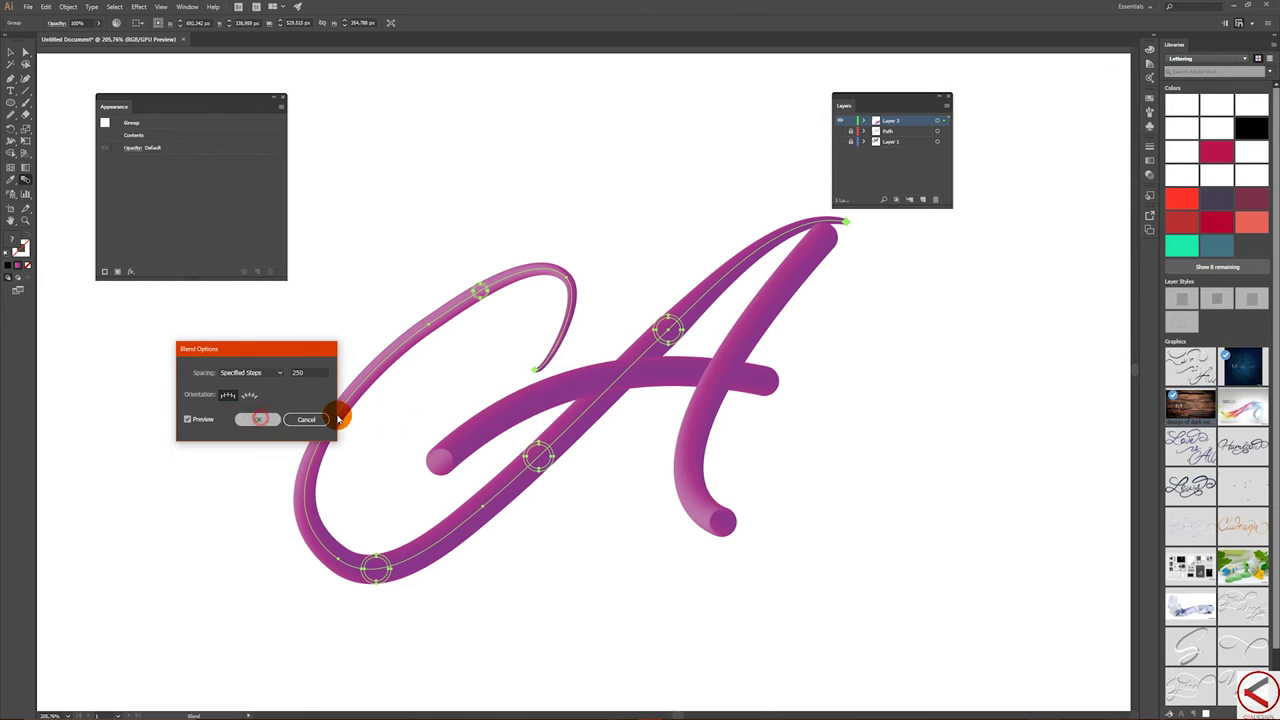
# - Isolate the A's crossbar blend for editing
pyautogui.press('v')
pyautogui.click(443, 454)
pyautogui.click(447, 453)
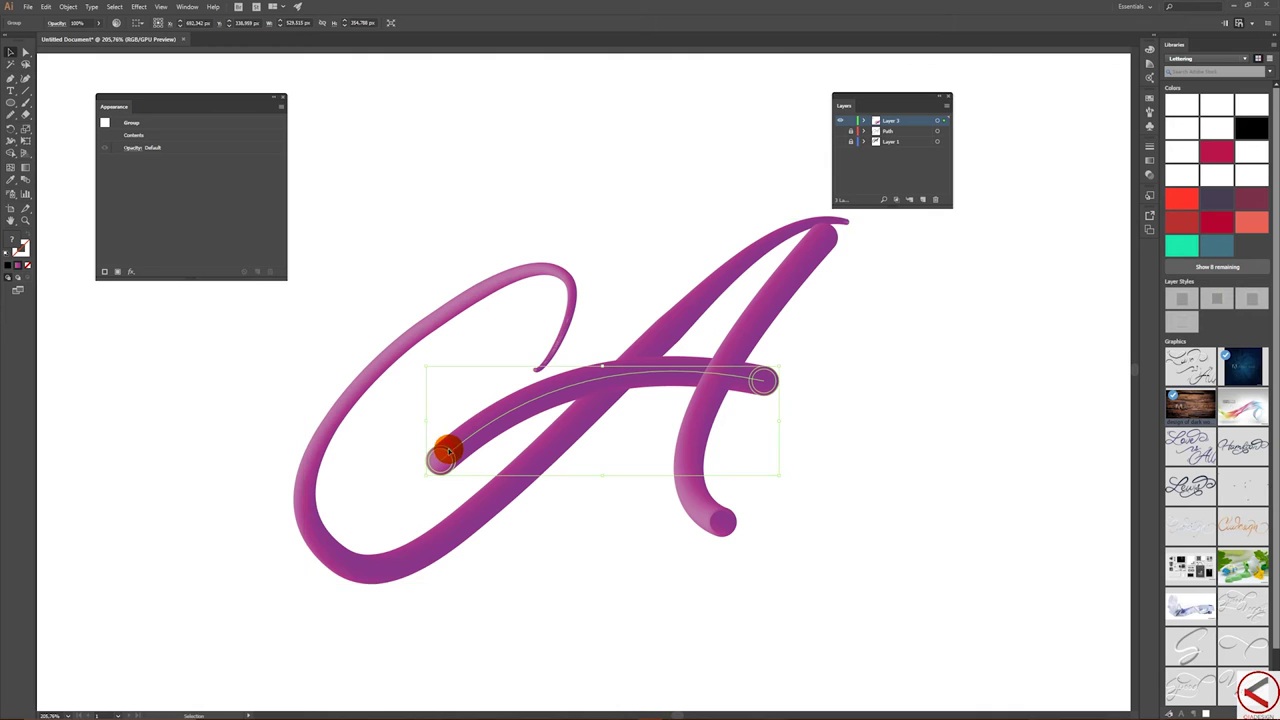
pyautogui.doubleClick(447, 451)
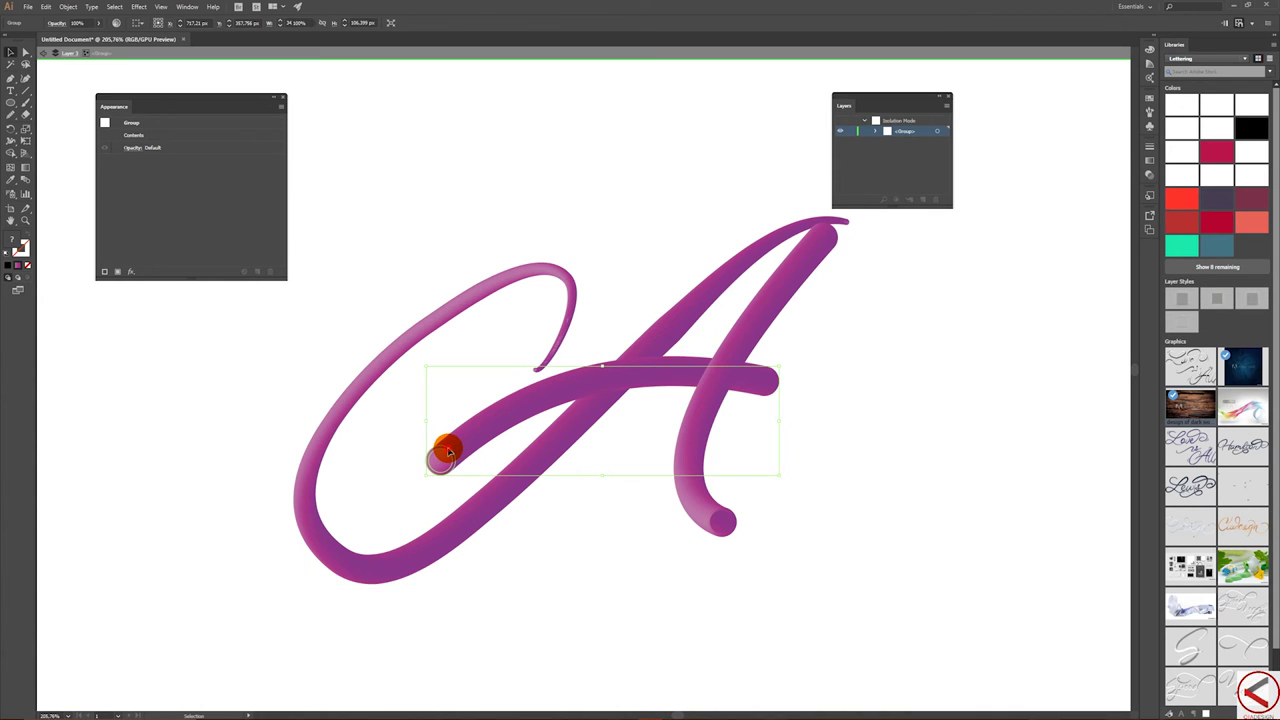
# - Shrink the crossbar's left start circle to a thin tip and bend its spine into a deeper arch
pyautogui.click(450, 455)
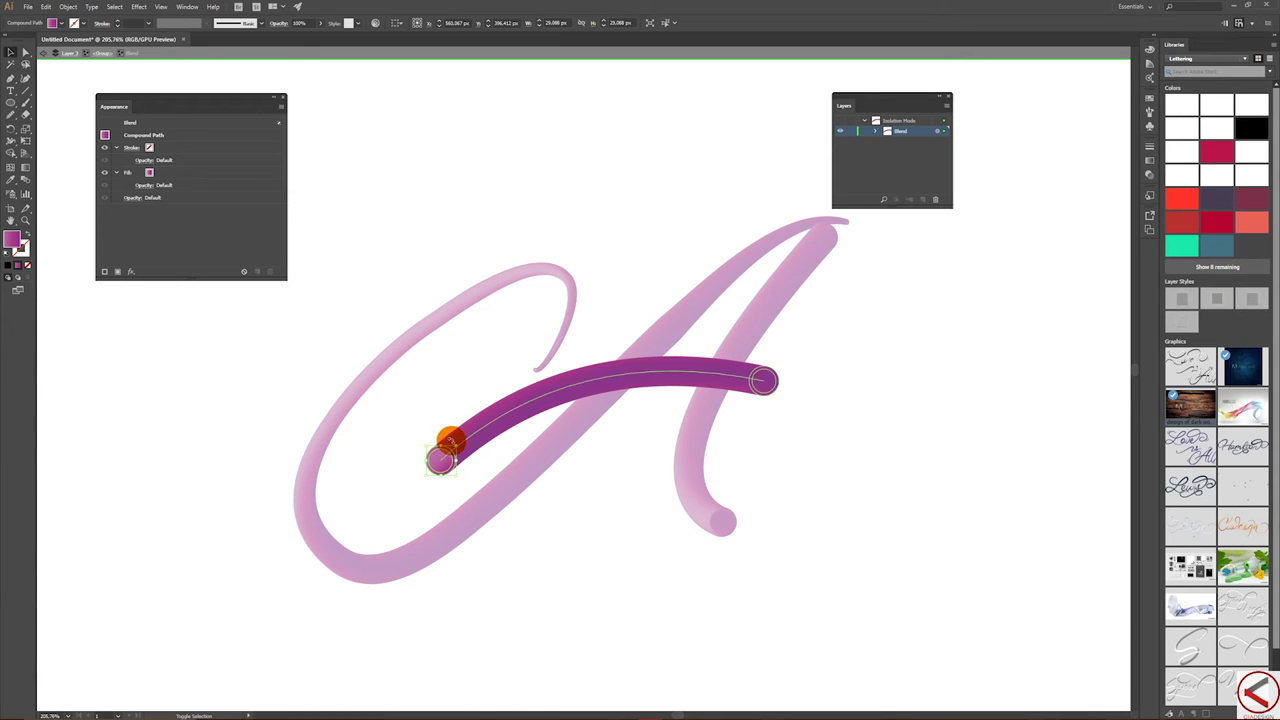
pyautogui.moveTo(441, 455); pyautogui.dragTo(443, 456)
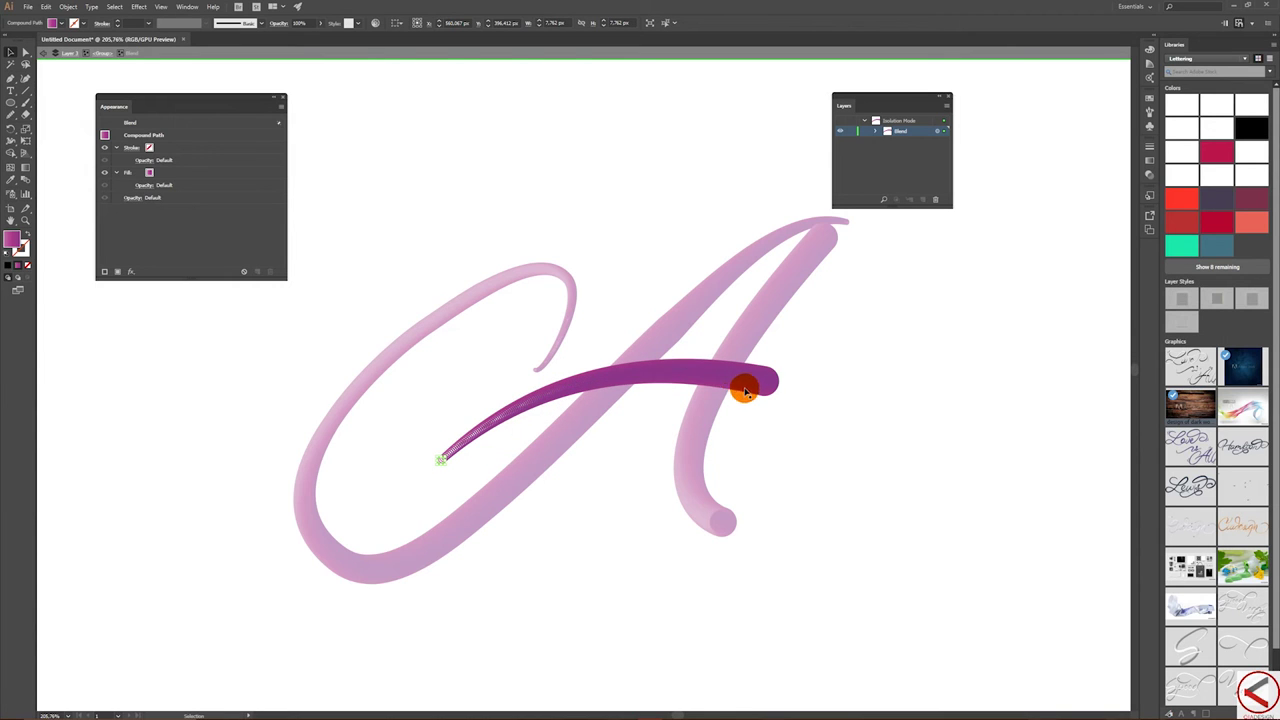
pyautogui.moveTo(710, 378); pyautogui.dragTo(751, 374)
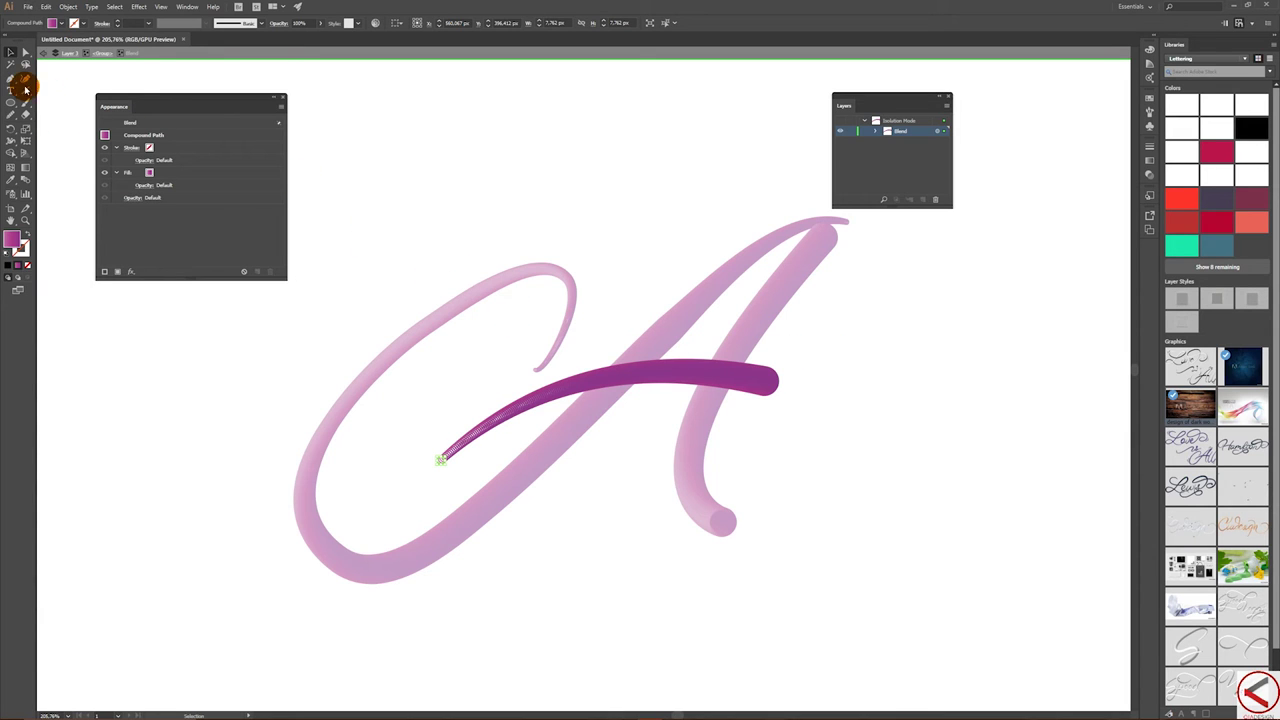
pyautogui.moveTo(14, 78); pyautogui.dragTo(70, 116)
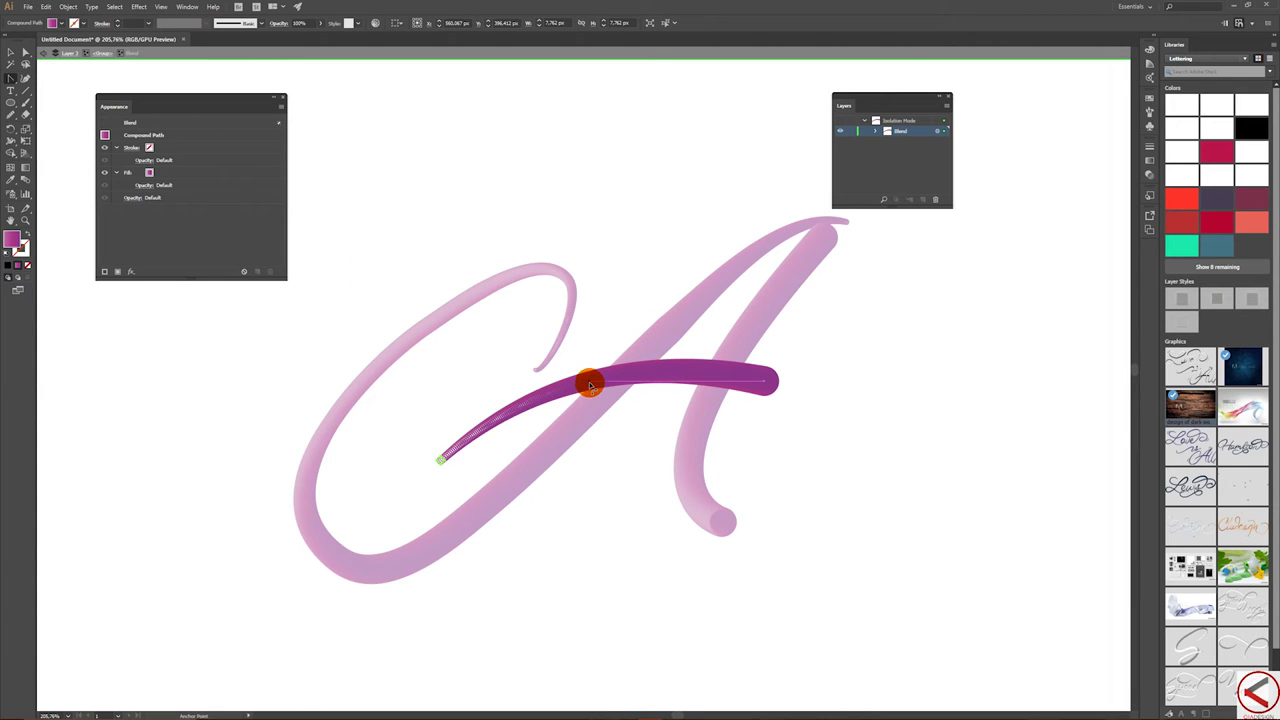
pyautogui.moveTo(588, 385)
pyautogui.mouseDown()
pyautogui.moveTo(609, 455)
pyautogui.moveTo(609, 366)
pyautogui.mouseUp()
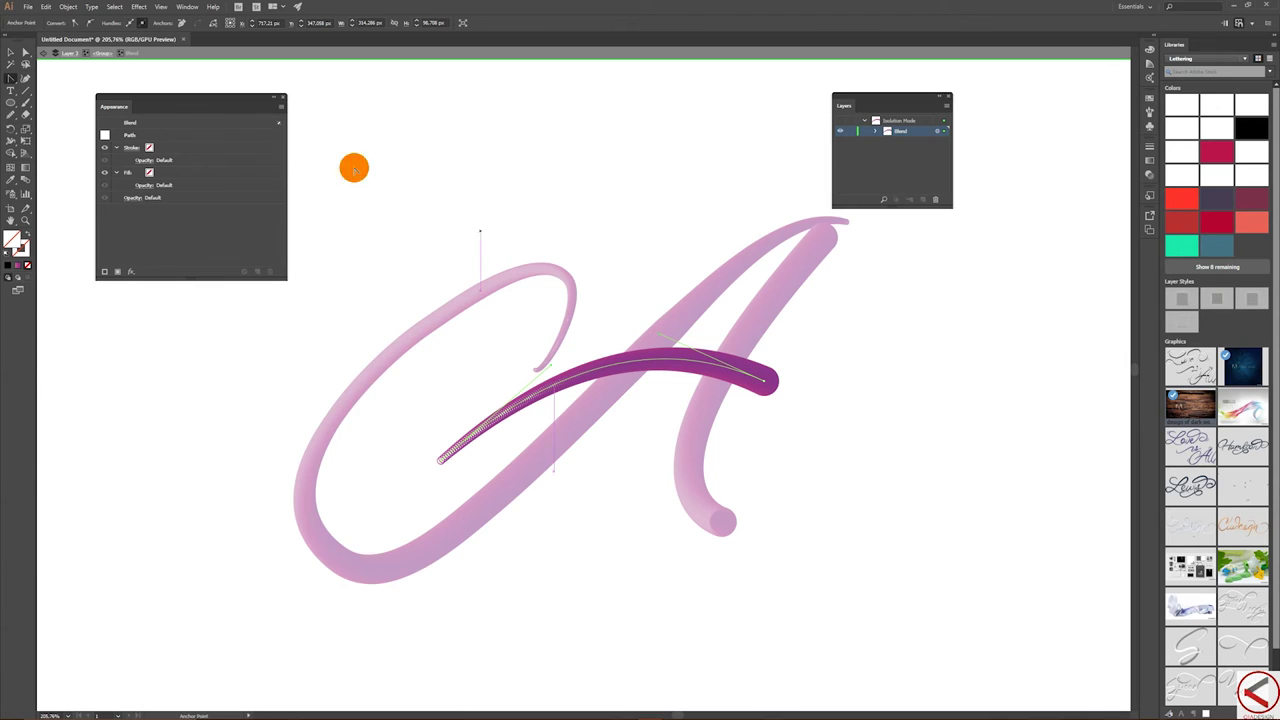
# - Reverse the spine direction of the crossbar blend
pyautogui.click(77, 6)
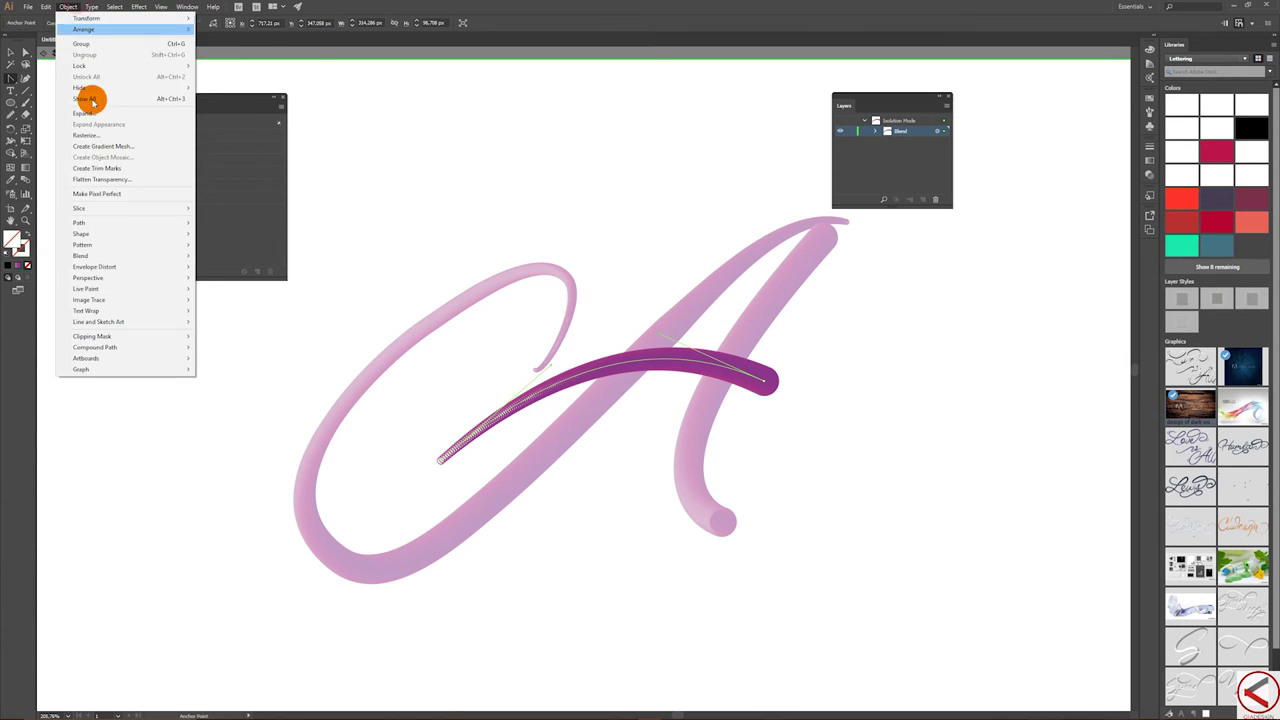
pyautogui.moveTo(135, 256)
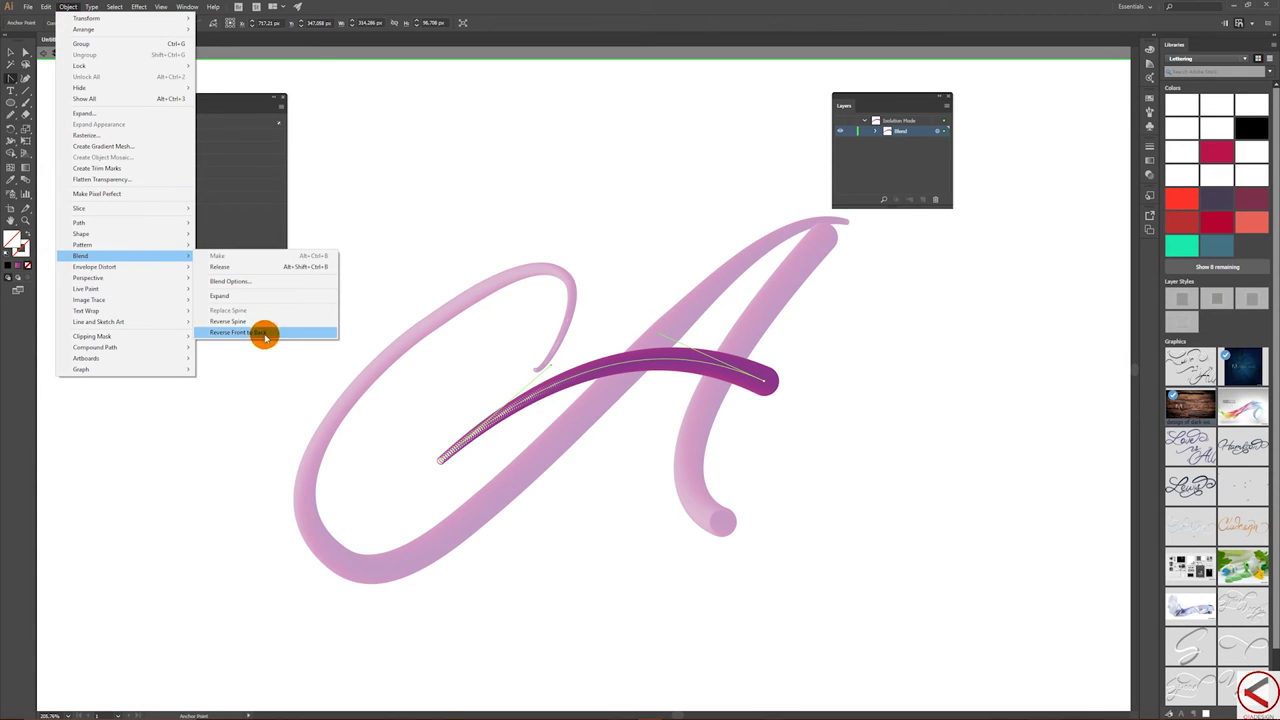
pyautogui.click(265, 322)
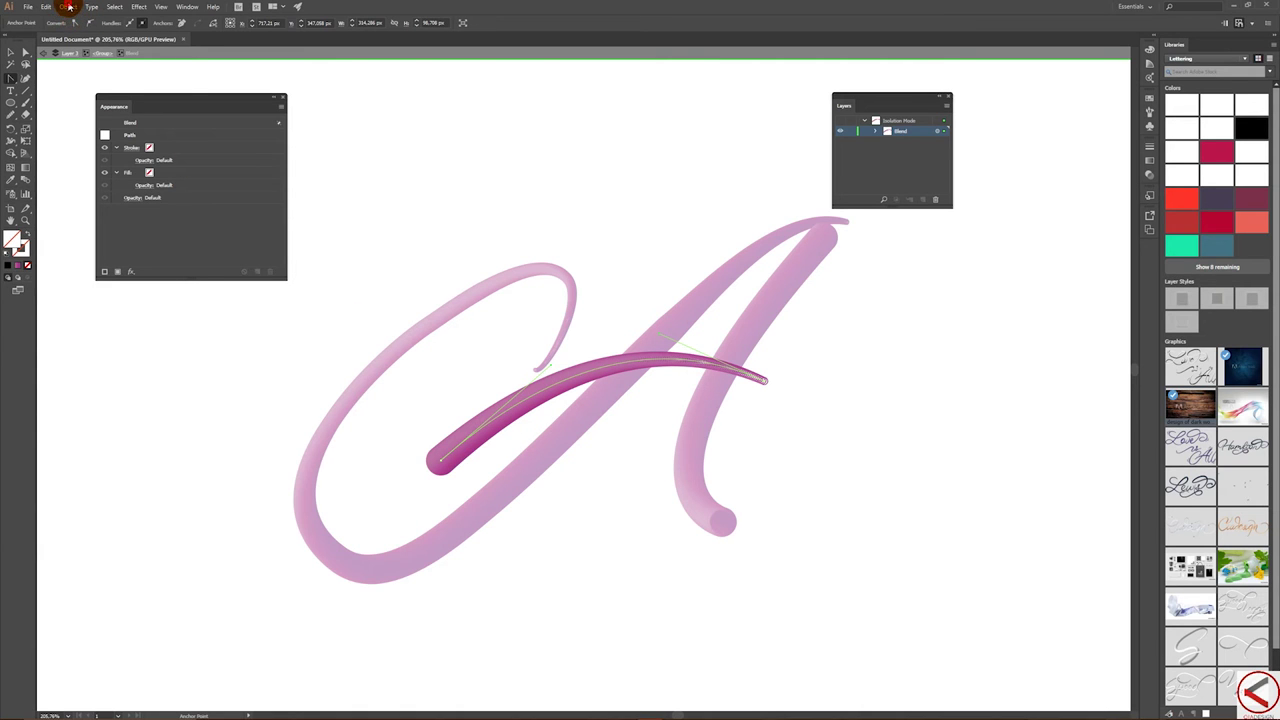
pyautogui.click(68, 6)
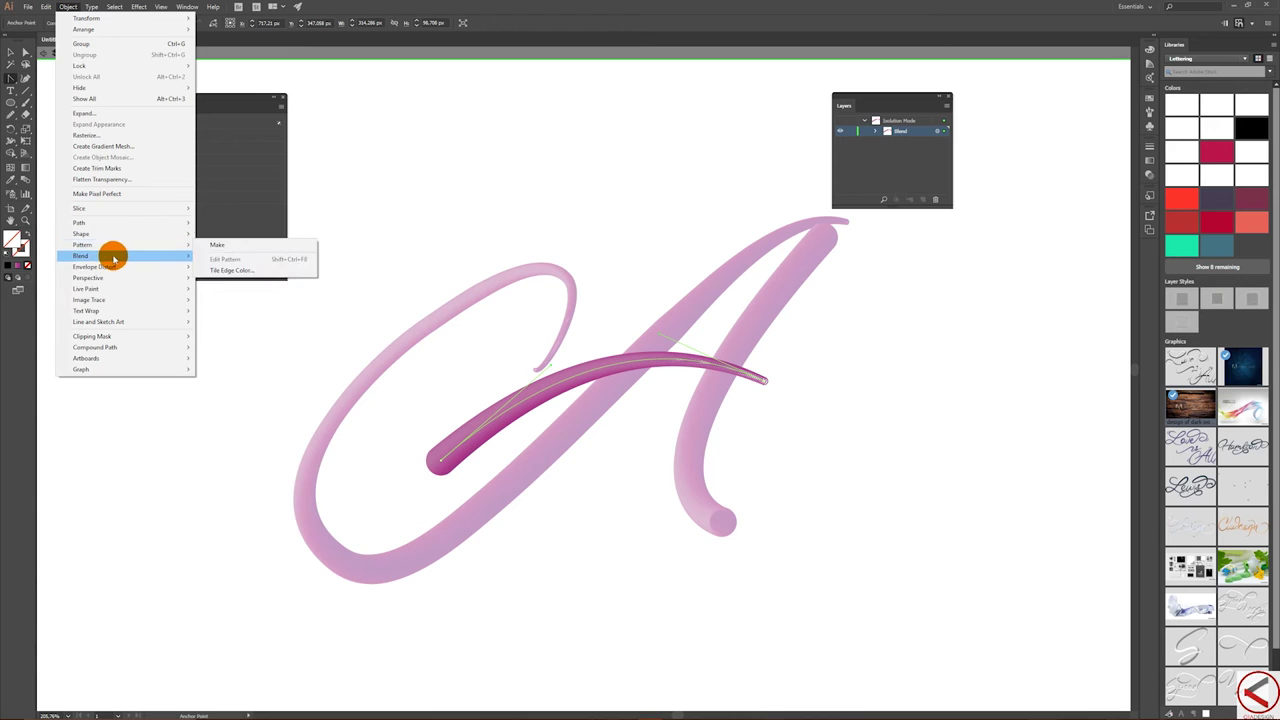
pyautogui.moveTo(114, 257)
pyautogui.click(248, 319)
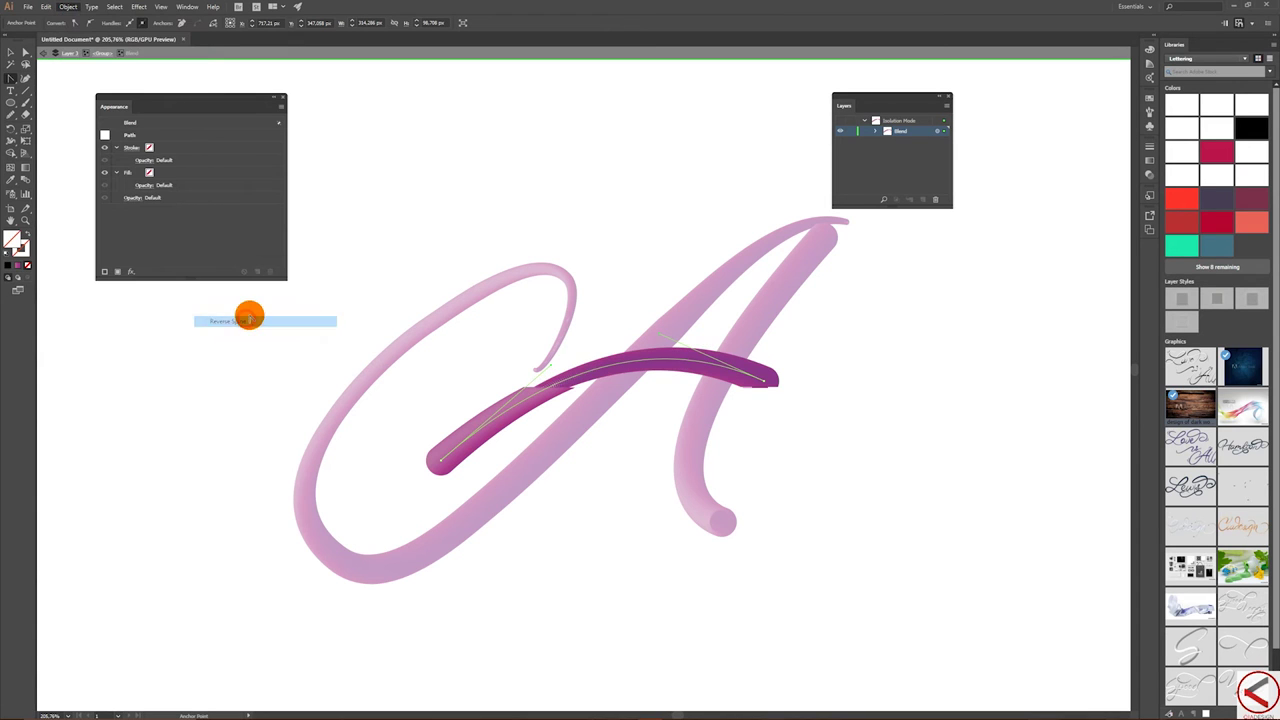
# - Reverse the crossbar blend's front-to-back order so the thick end sits on the left
pyautogui.click(68, 6)
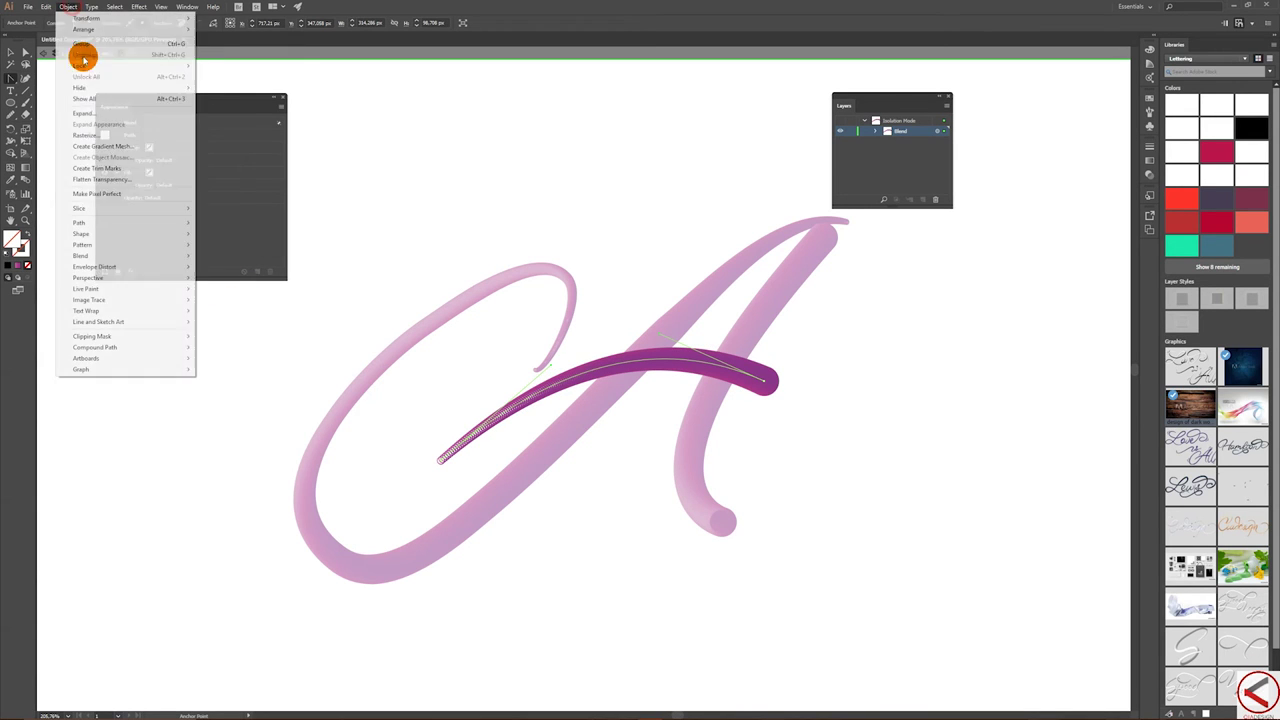
pyautogui.moveTo(130, 256)
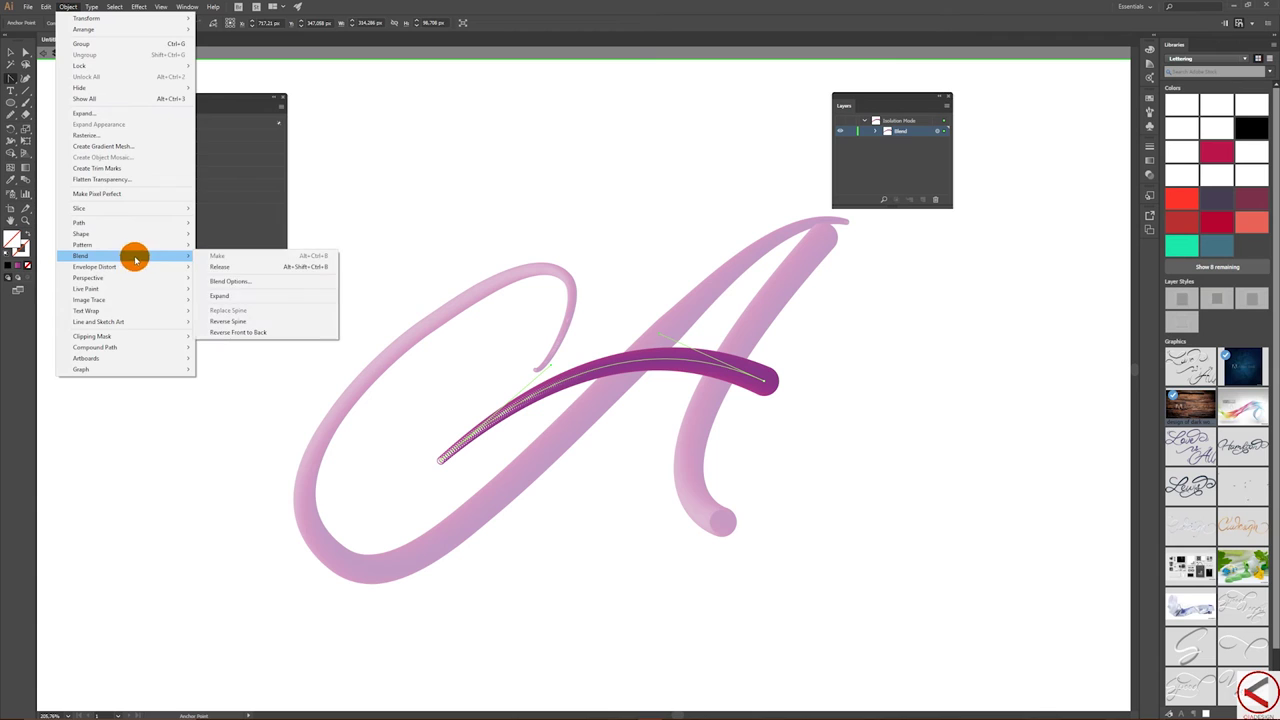
pyautogui.click(262, 333)
pyautogui.click(441, 461)
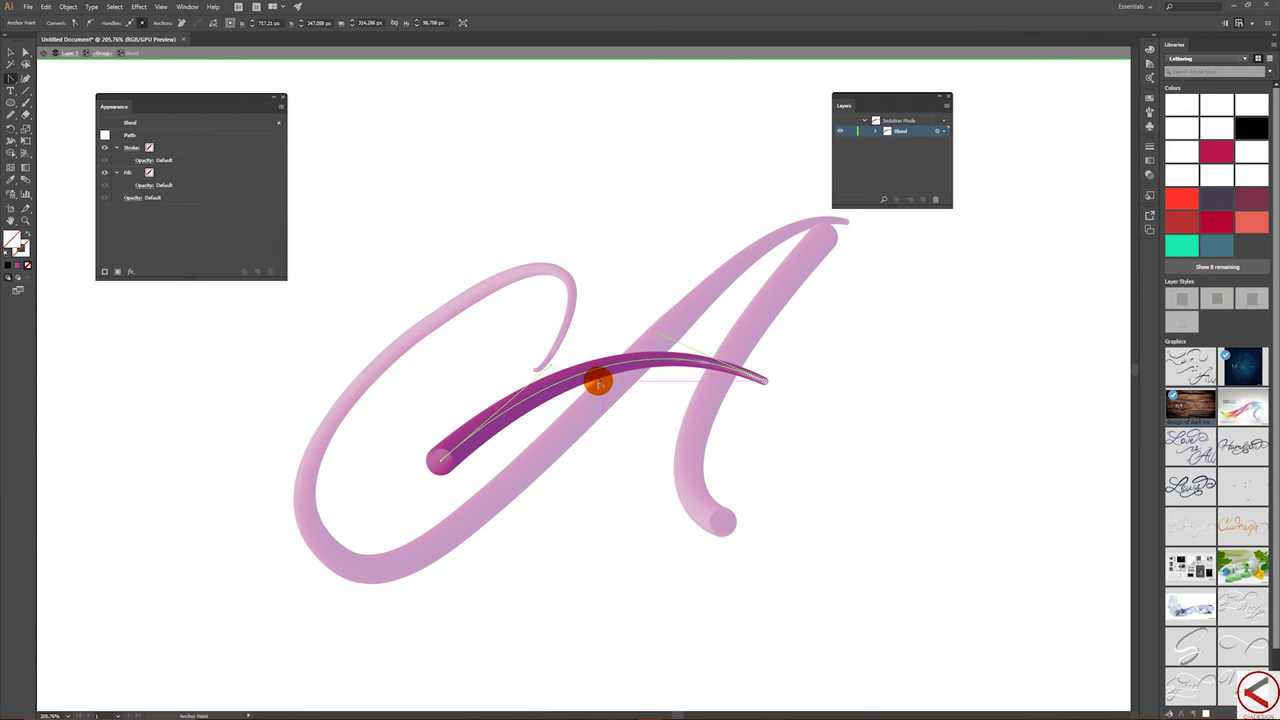
# - Leave the crossbar's isolation and select the A's right-hand stroke
pyautogui.click(11, 52)
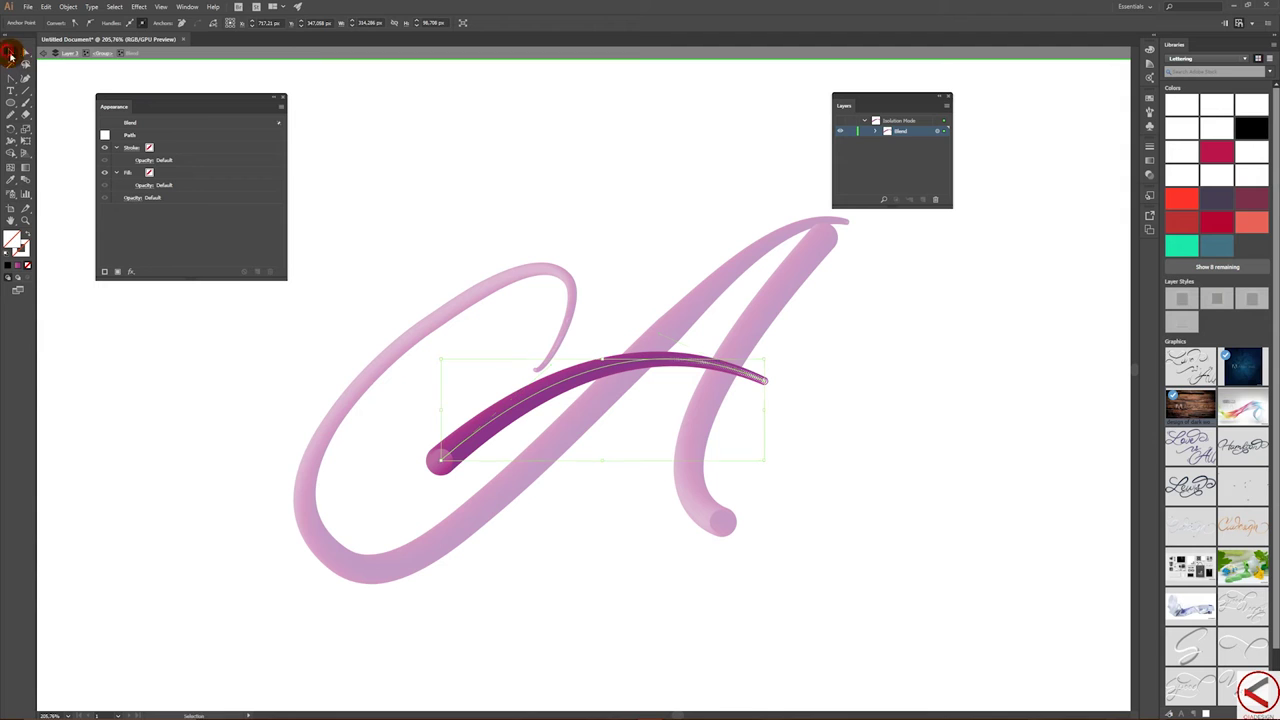
pyautogui.click(870, 407)
pyautogui.doubleClick(866, 409)
pyautogui.click(709, 394)
pyautogui.click(680, 410)
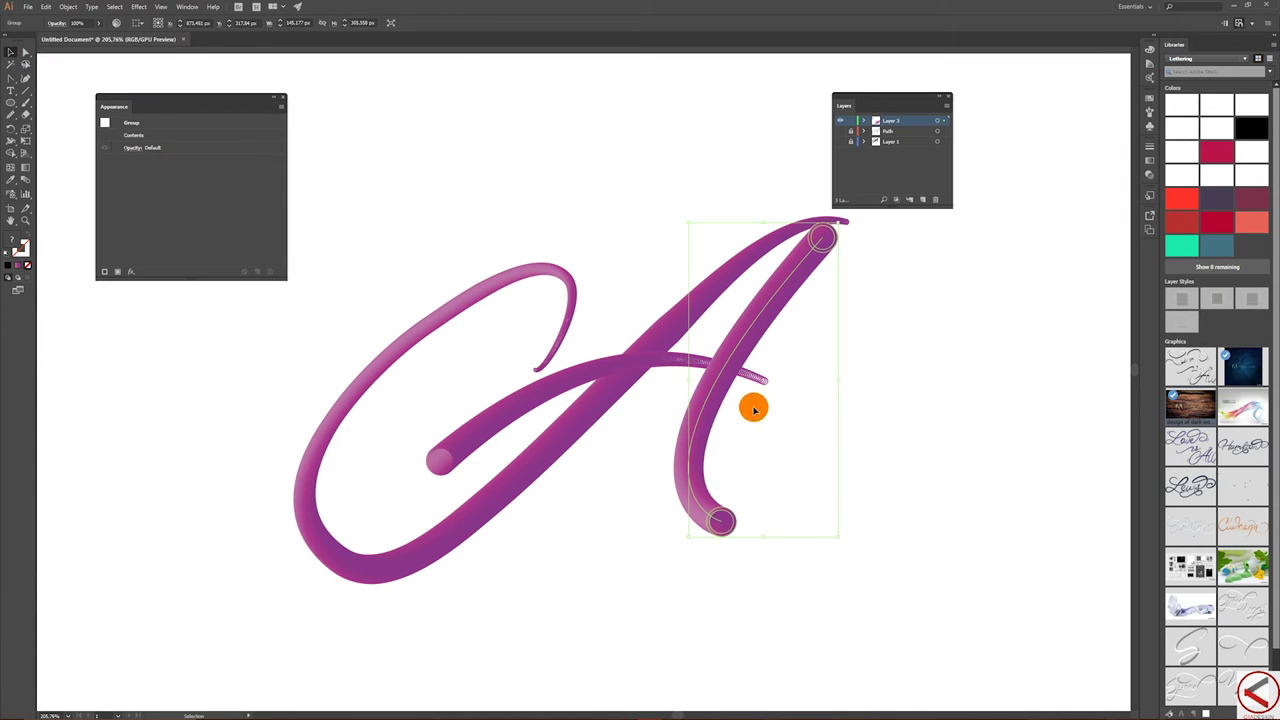
pyautogui.press('a')
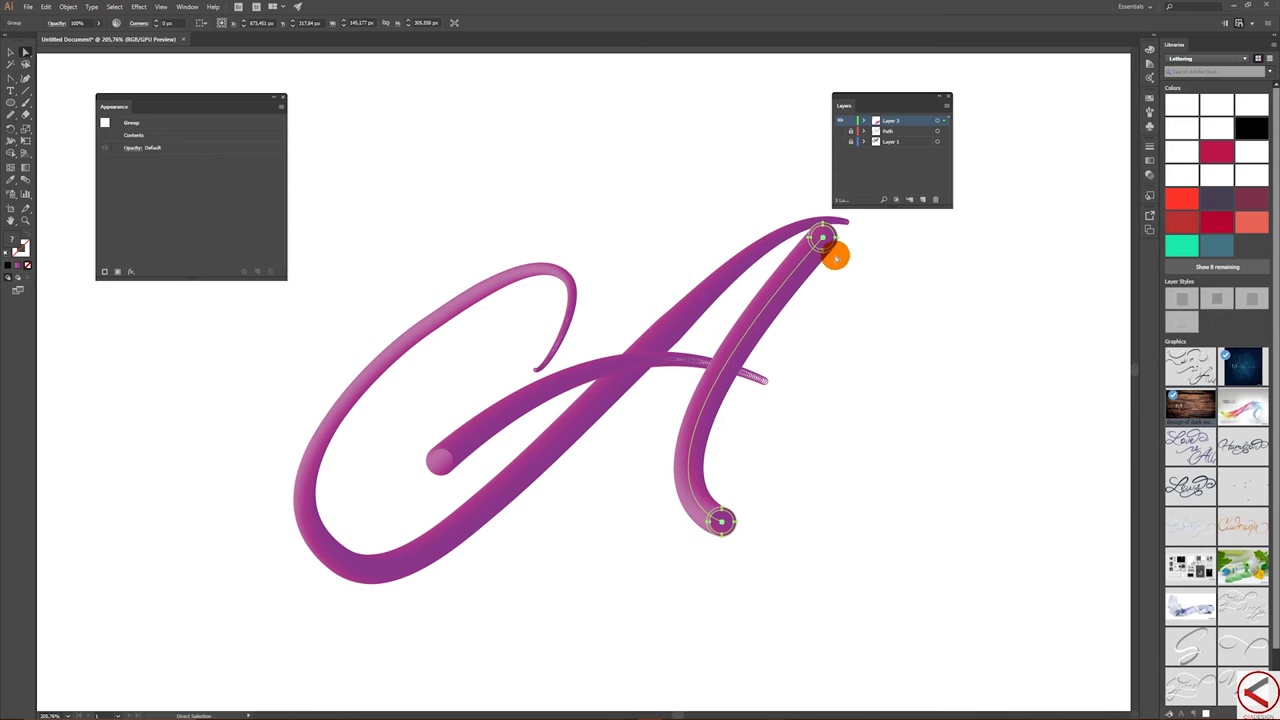
pyautogui.press('v')
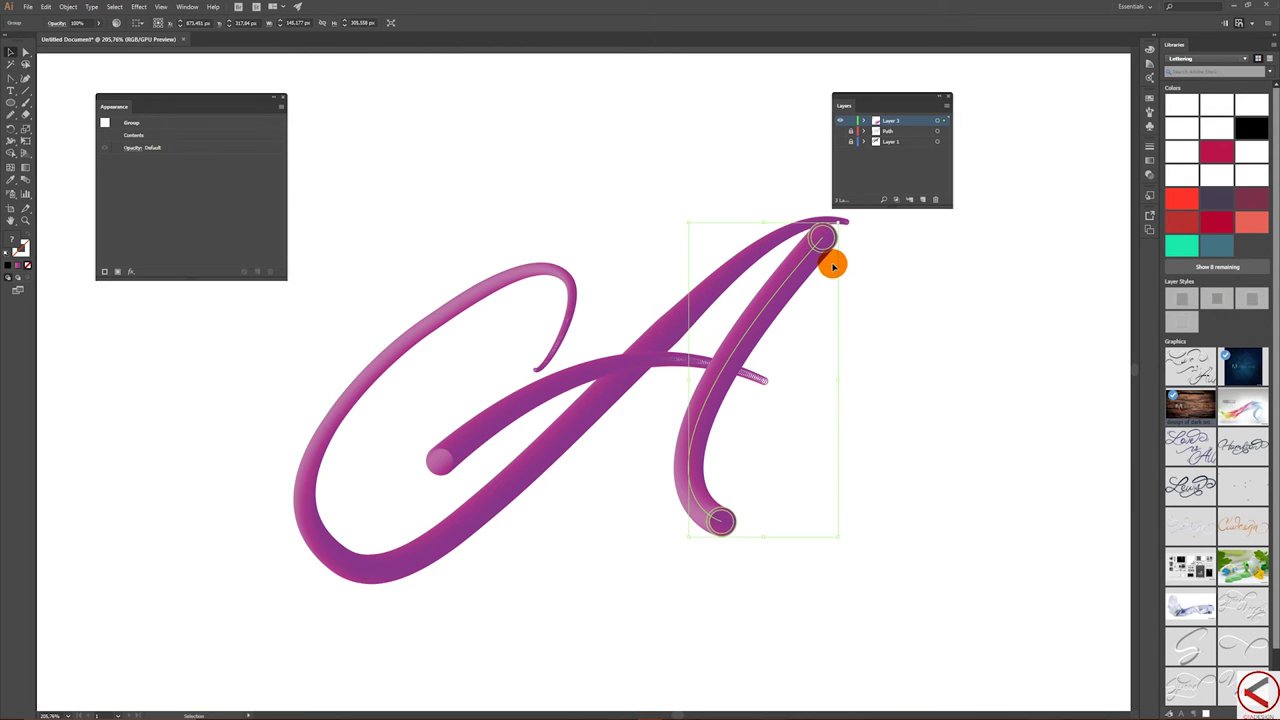
# - Isolate the right stroke's blend and shrink its top circle to about 12 px
pyautogui.doubleClick(828, 252)
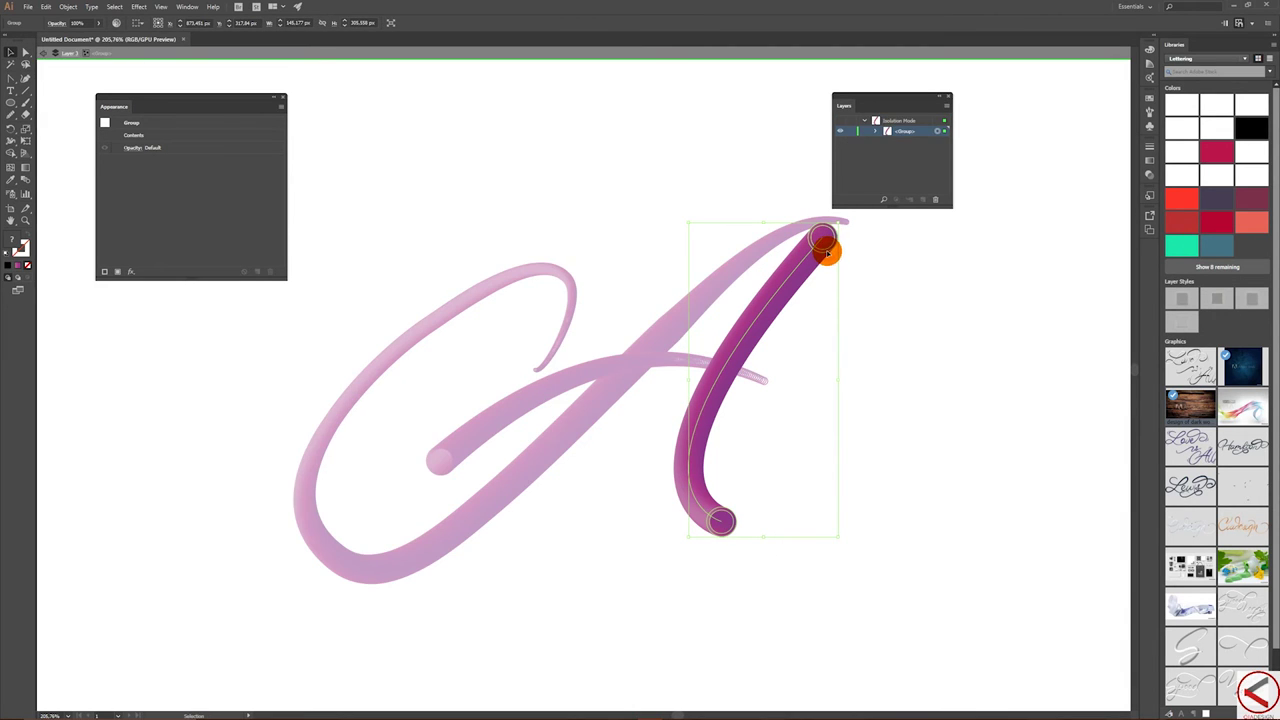
pyautogui.doubleClick(828, 252)
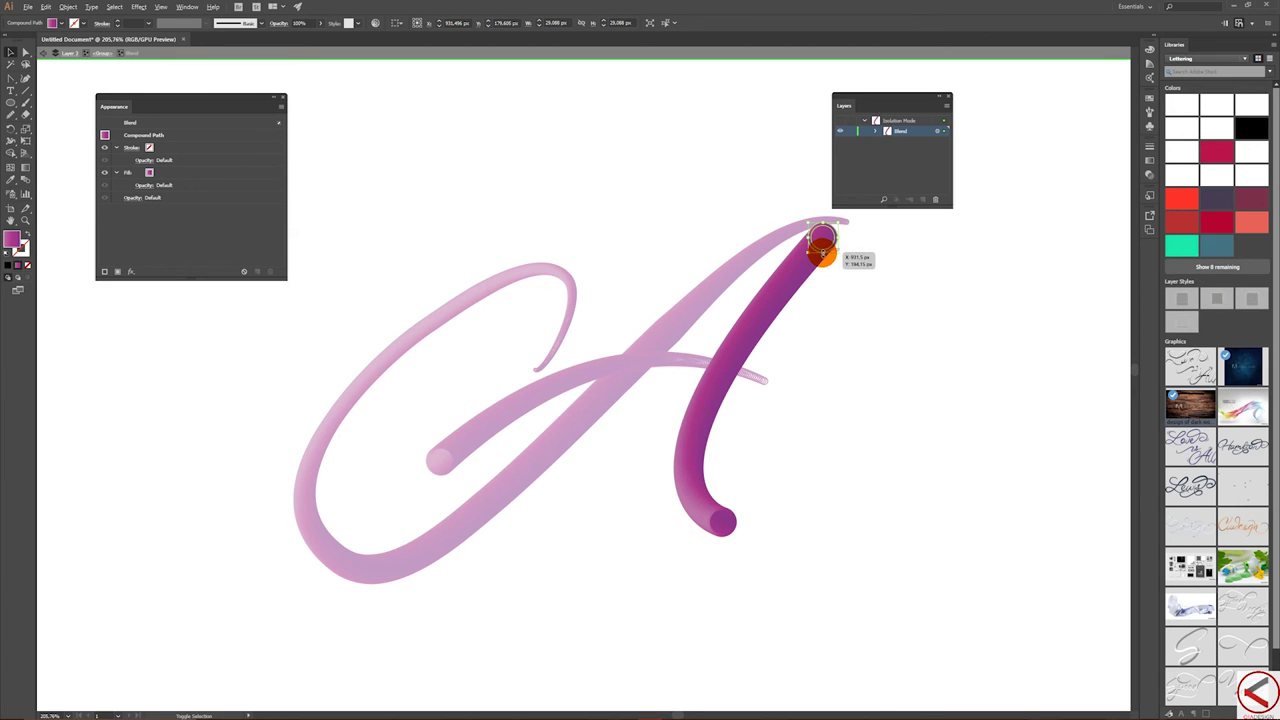
pyautogui.moveTo(822, 247)
pyautogui.mouseDown()
pyautogui.moveTo(810, 258)
pyautogui.moveTo(823, 240)
pyautogui.moveTo(823, 256)
pyautogui.mouseUp()
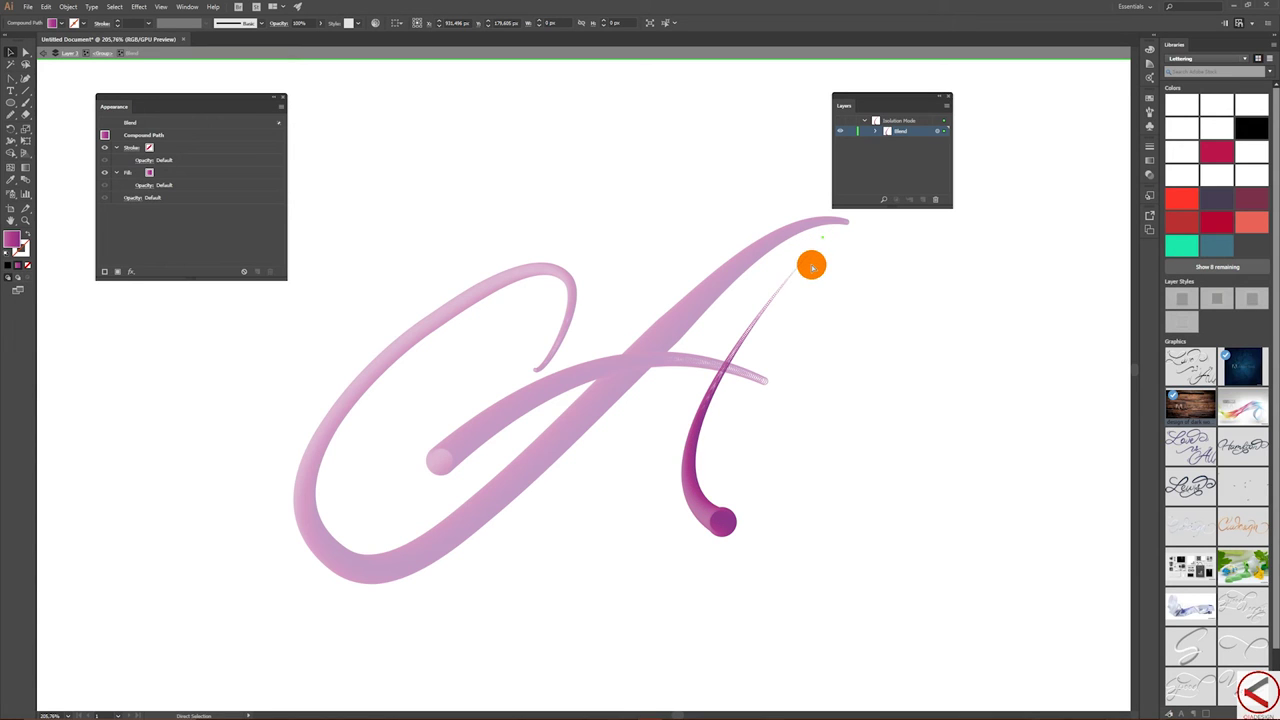
pyautogui.moveTo(816, 262)
pyautogui.mouseDown()
pyautogui.moveTo(821, 241)
pyautogui.moveTo(825, 259)
pyautogui.mouseUp()
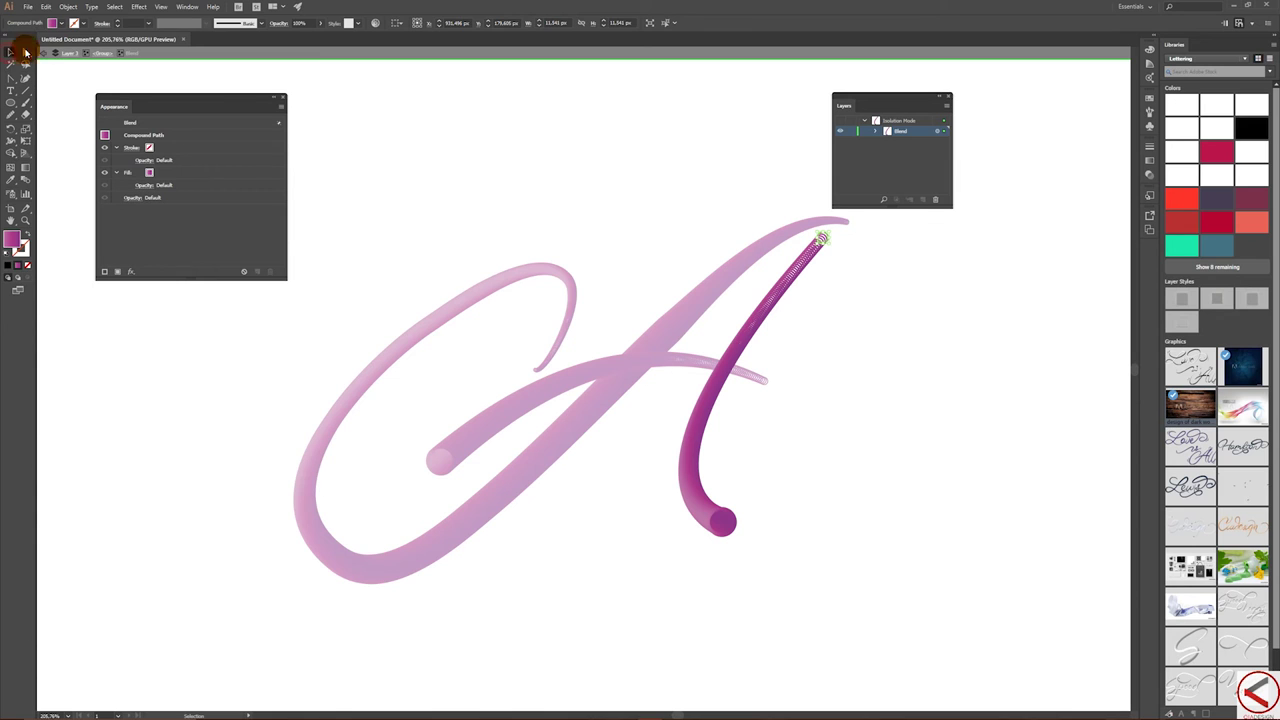
# - Isolate the long left stroke's blend and resize a key circle along its mid-diagonal
pyautogui.doubleClick(479, 205)
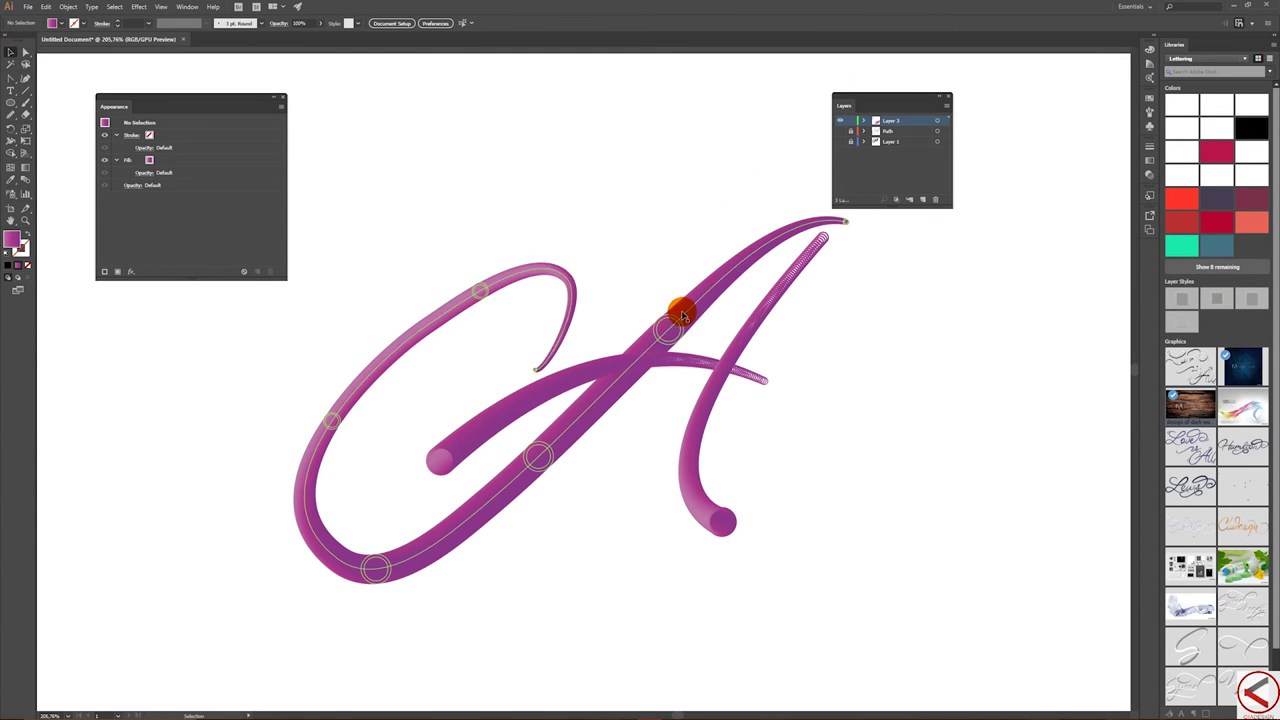
pyautogui.click(678, 316)
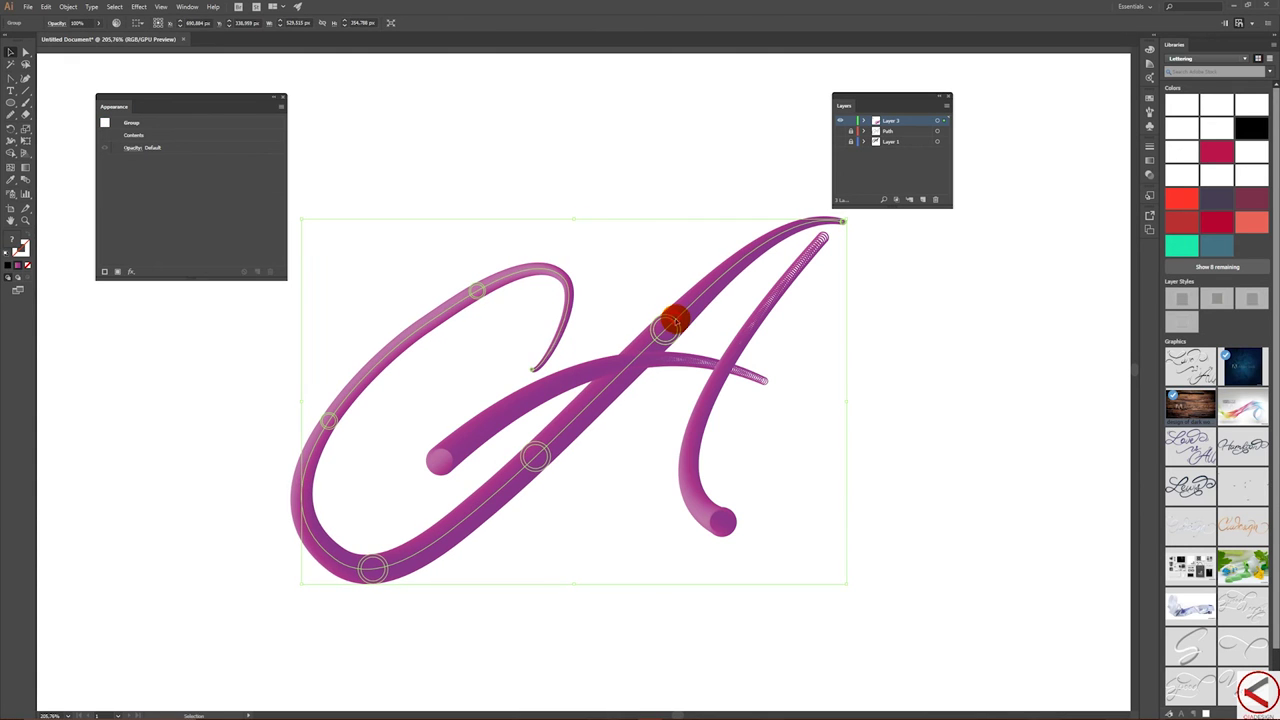
pyautogui.doubleClick(671, 322)
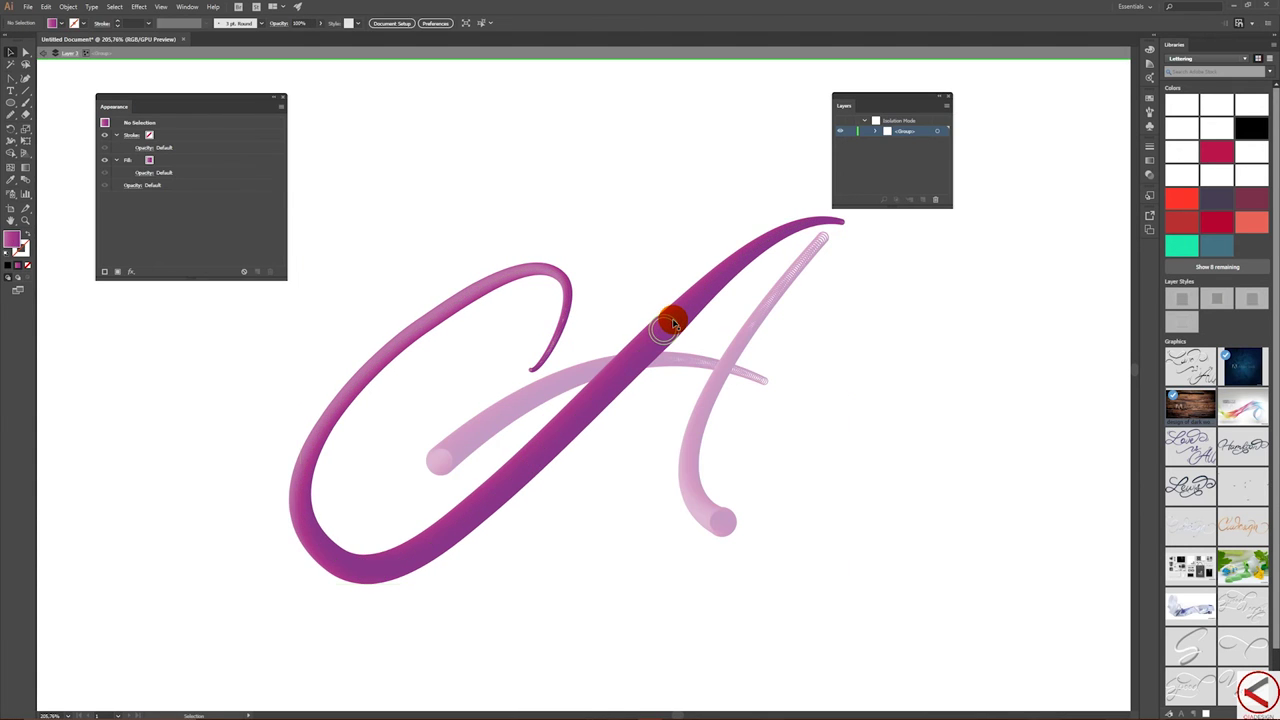
pyautogui.click(671, 320)
pyautogui.doubleClick(666, 318)
pyautogui.click(664, 319)
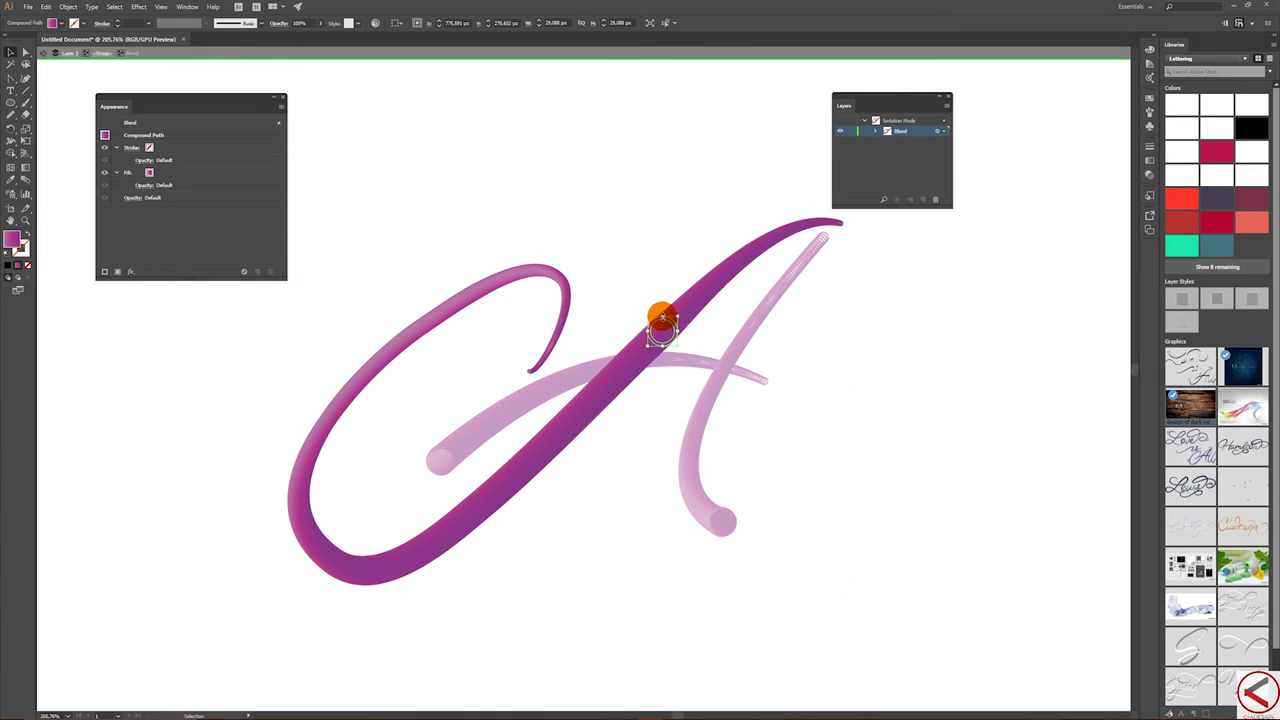
pyautogui.moveTo(663, 318); pyautogui.dragTo(529, 449)
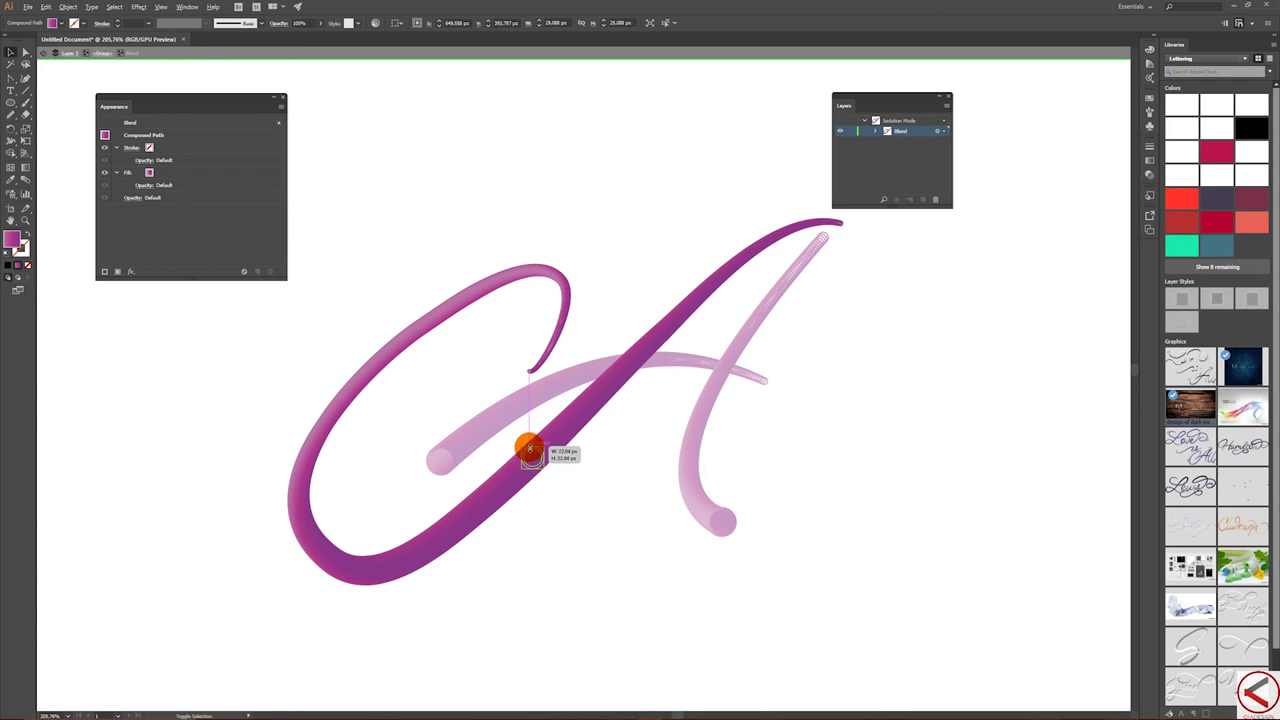
pyautogui.keyDown('shift'); pyautogui.click(437, 532); pyautogui.keyUp('shift')
pyautogui.keyDown('shift'); pyautogui.click(370, 562); pyautogui.keyUp('shift')
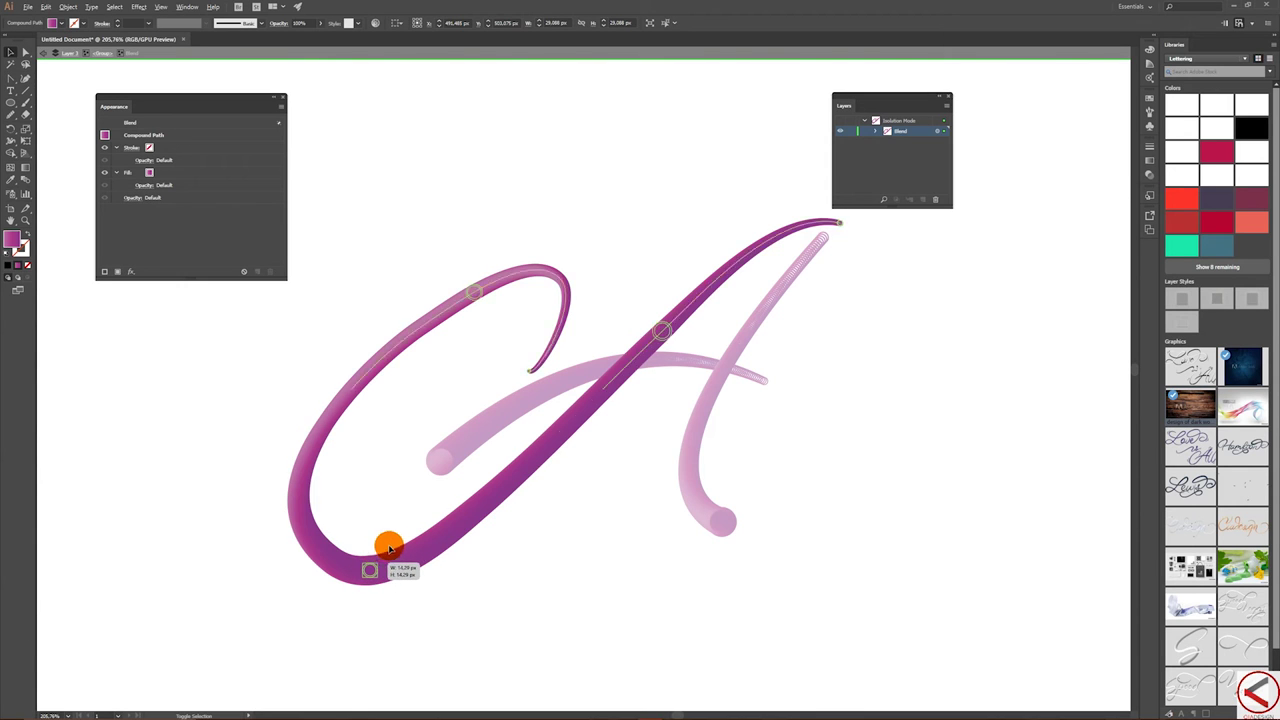
# - Resize the circle at the left stroke's bottom curve smaller
pyautogui.click(535, 453)
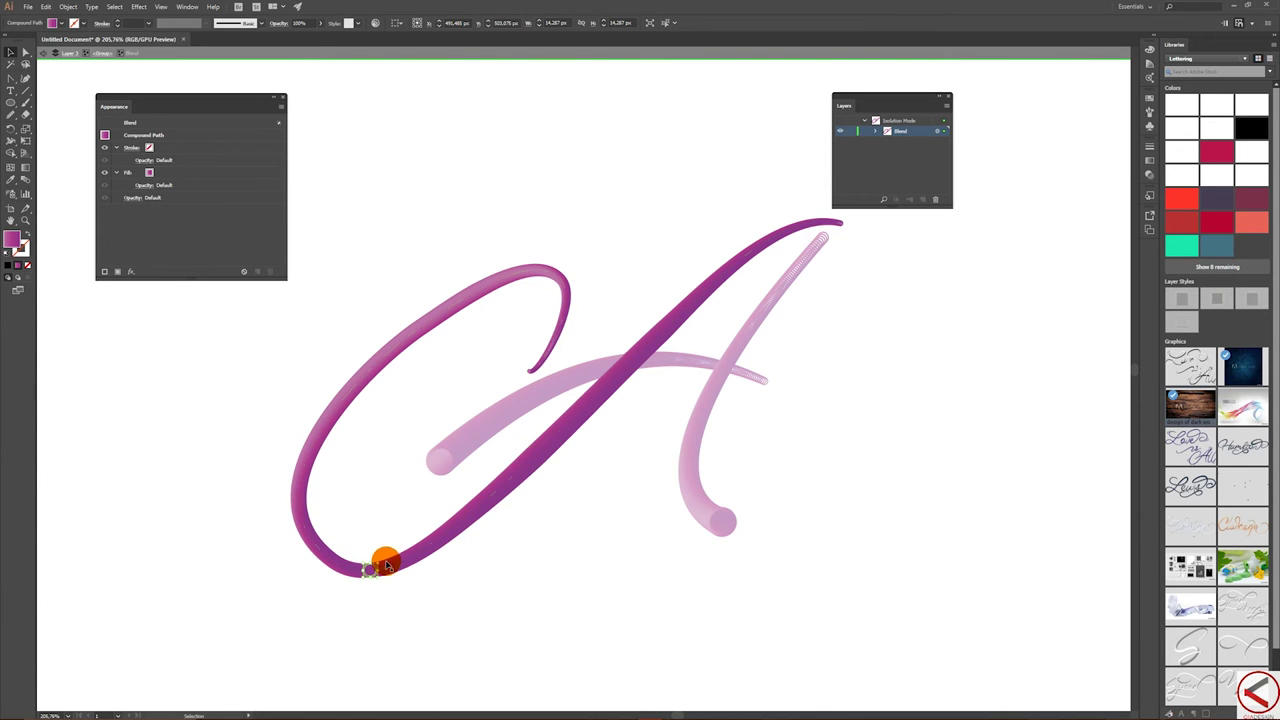
pyautogui.keyDown('shift'); pyautogui.click(370, 568); pyautogui.keyUp('shift')
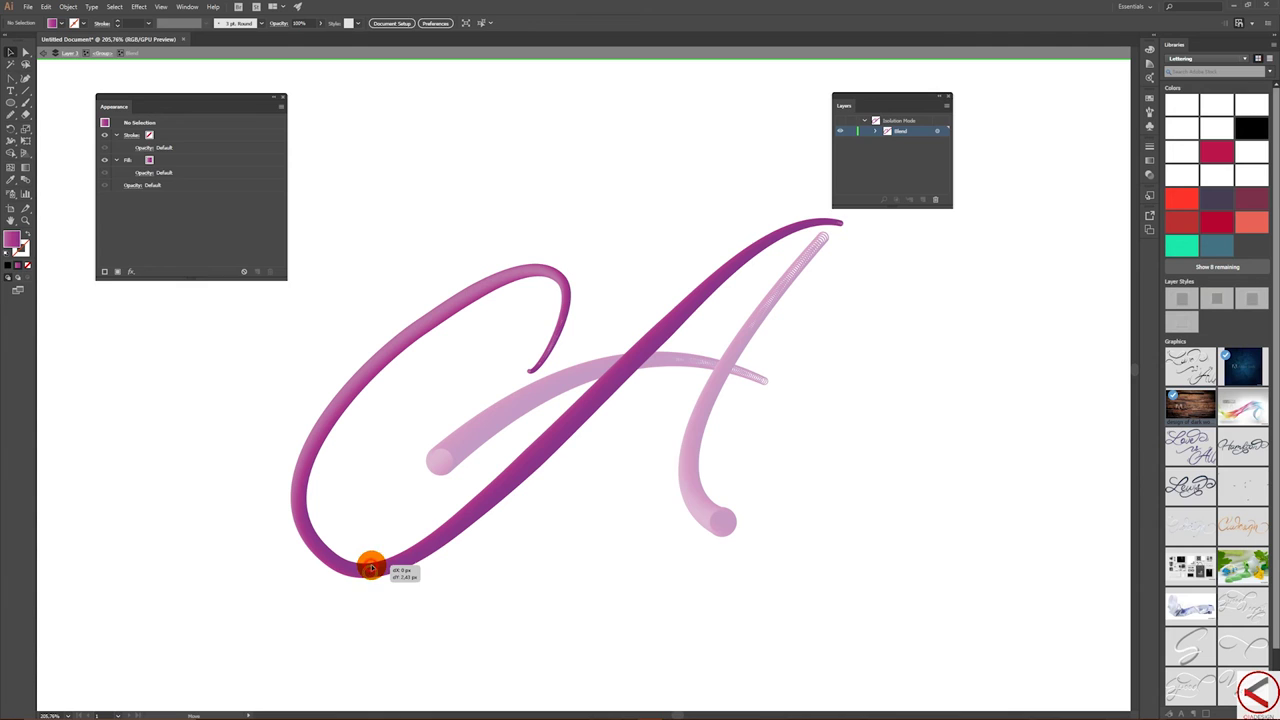
pyautogui.click(370, 568)
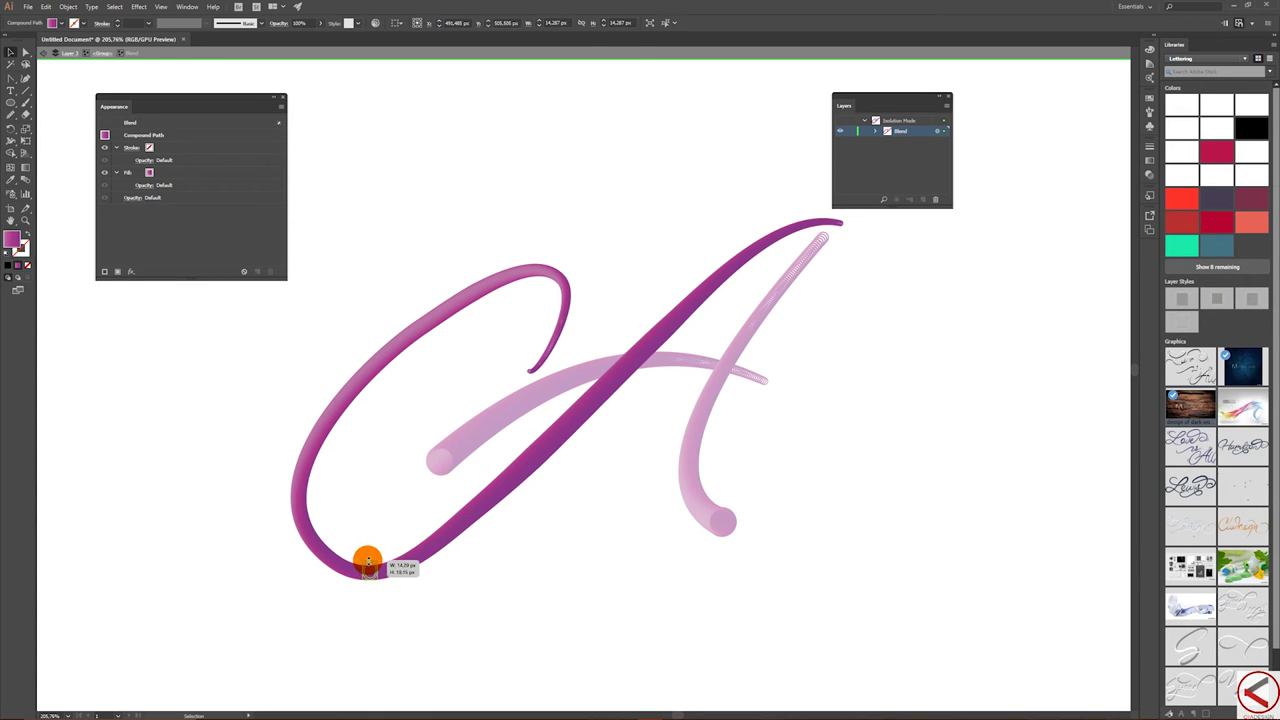
pyautogui.press('a')
pyautogui.click(370, 566)
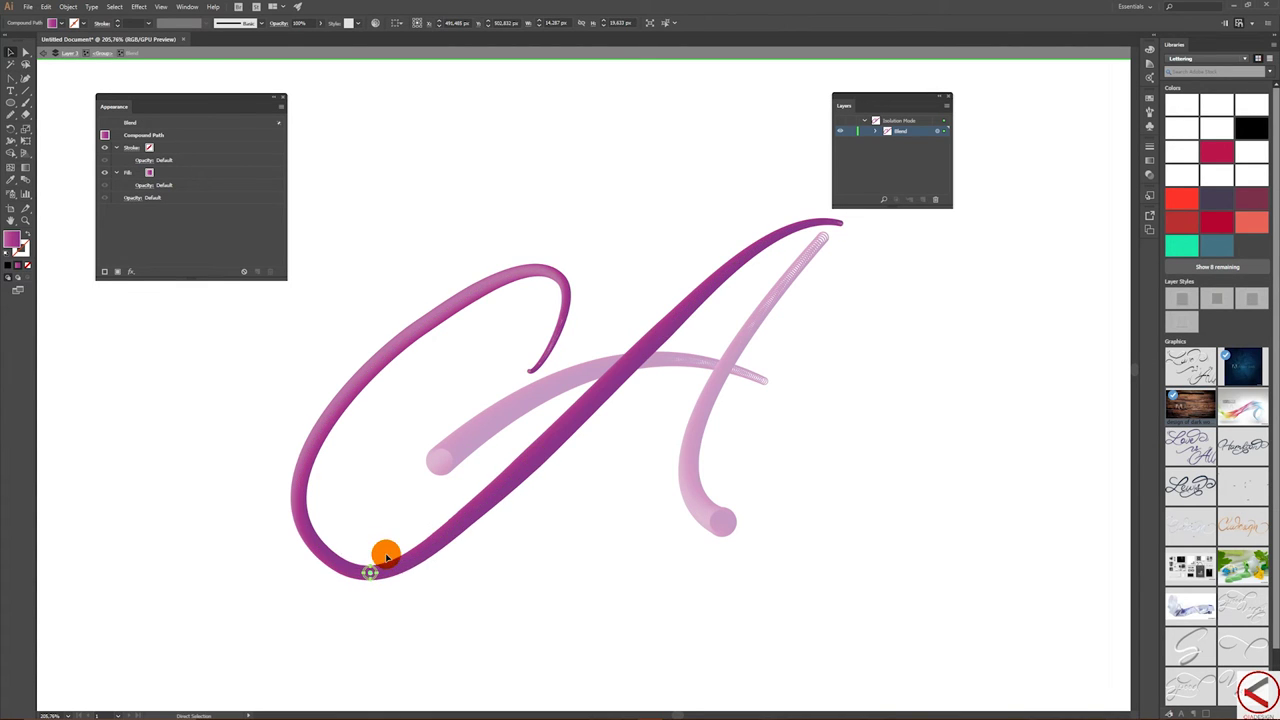
pyautogui.moveTo(386, 566)
pyautogui.mouseDown()
pyautogui.moveTo(371, 568)
pyautogui.moveTo(391, 546)
pyautogui.mouseUp()
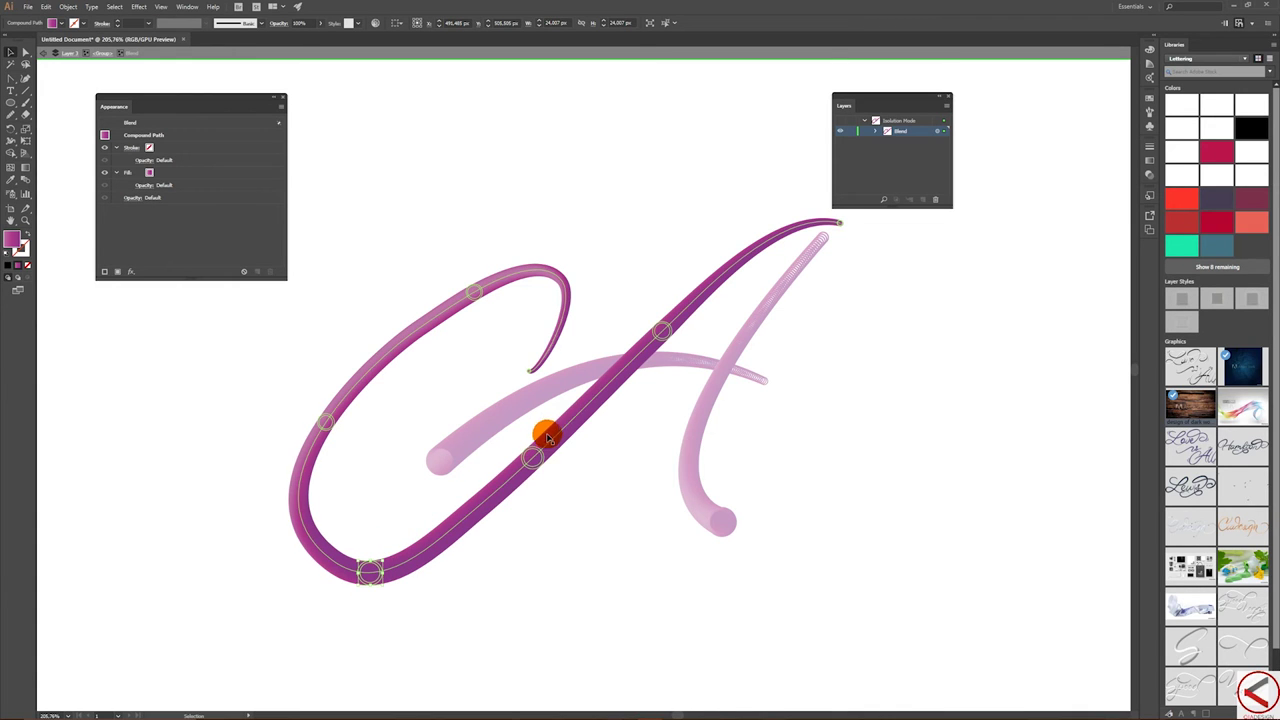
pyautogui.moveTo(663, 328); pyautogui.dragTo(662, 326)
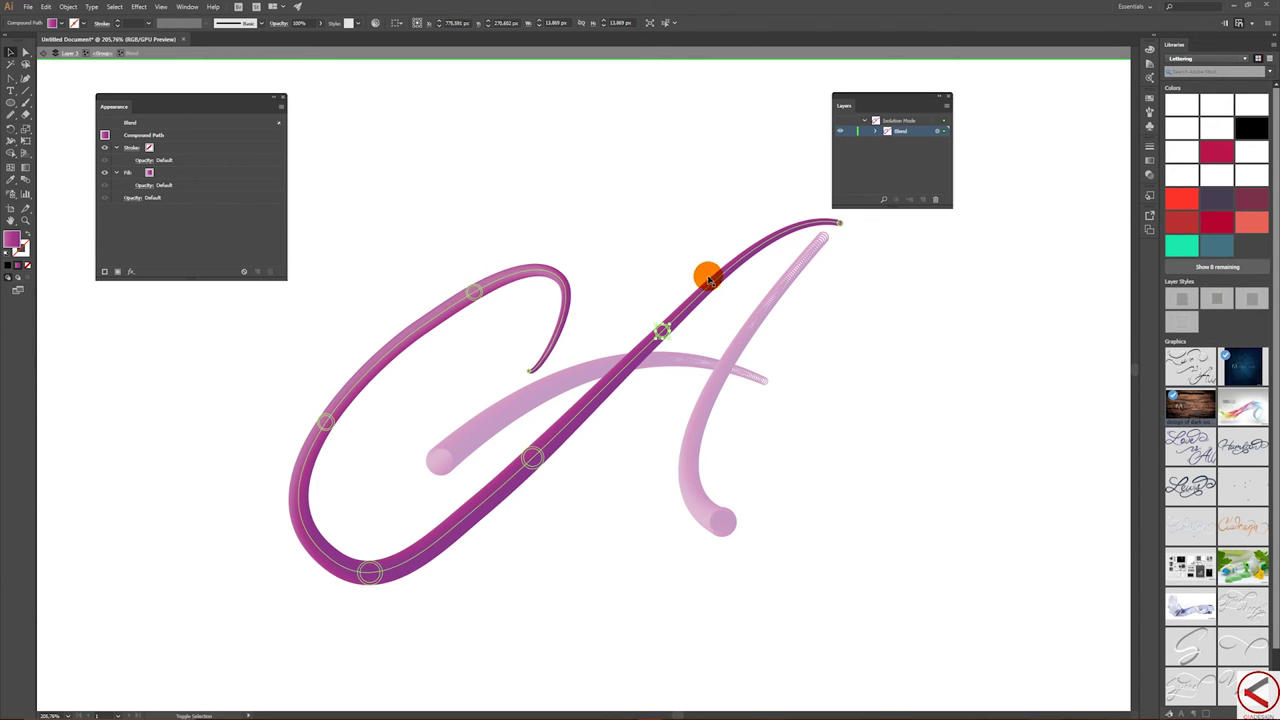
pyautogui.click(8, 48)
# - Leave the left stroke's isolation and set Specified Steps for the right-hand stroke's blend with preview on
pyautogui.click(513, 176)
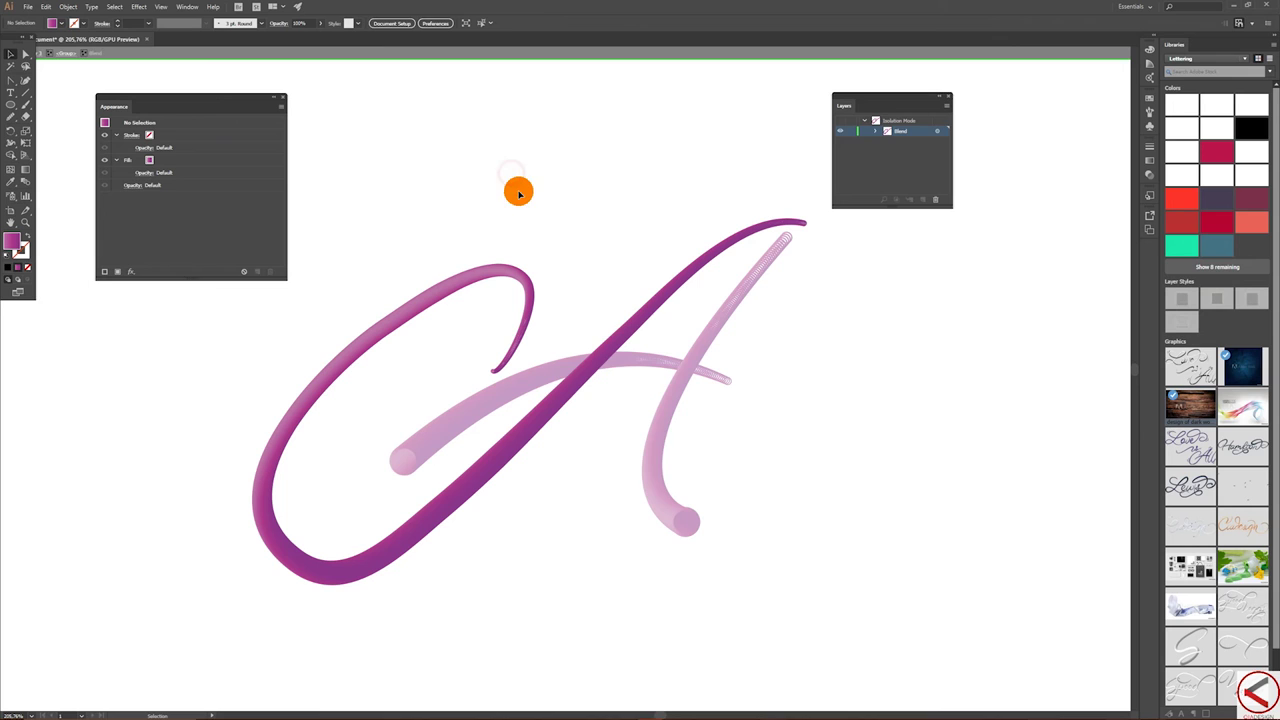
pyautogui.doubleClick(527, 182)
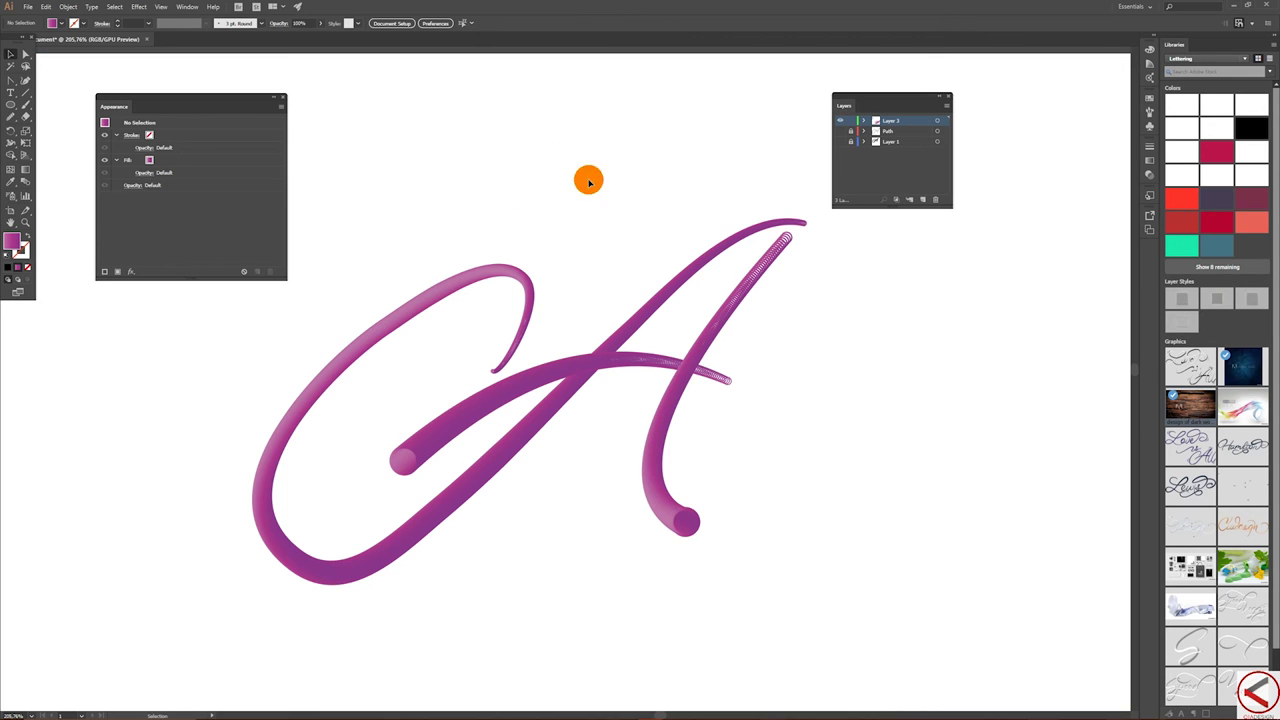
pyautogui.click(744, 289)
pyautogui.doubleClick(27, 181)
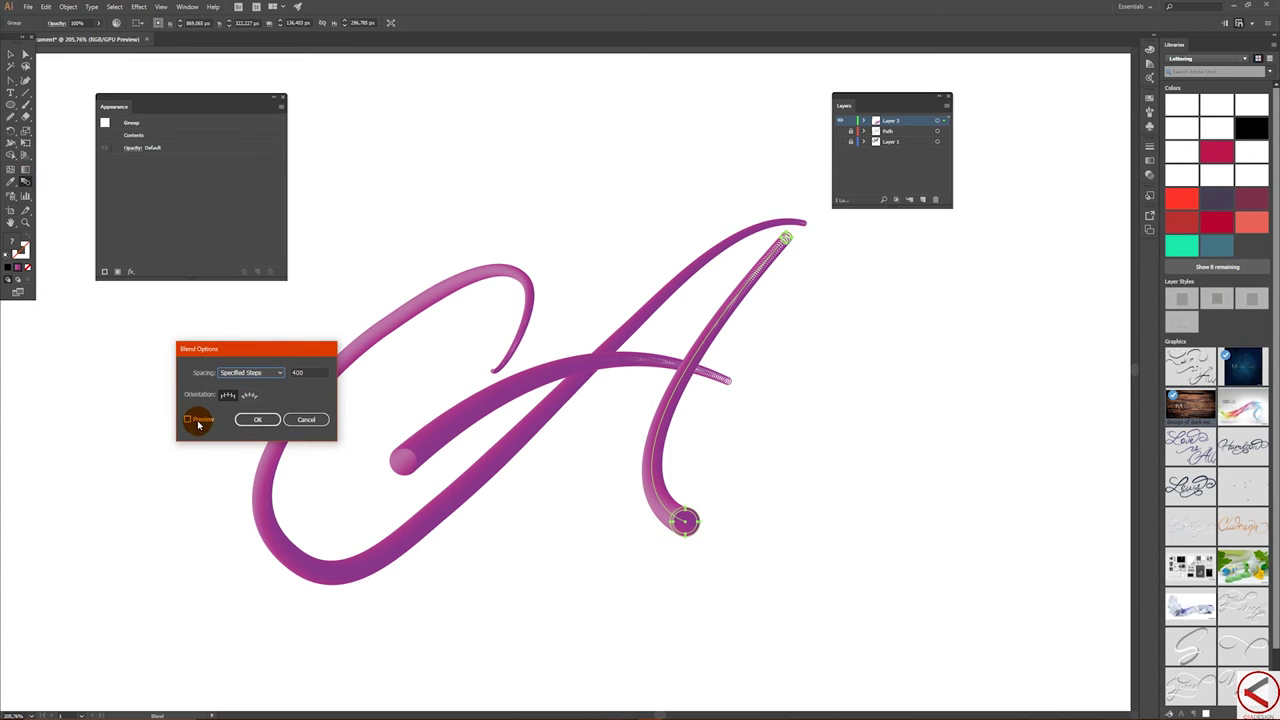
pyautogui.doubleClick(302, 372)
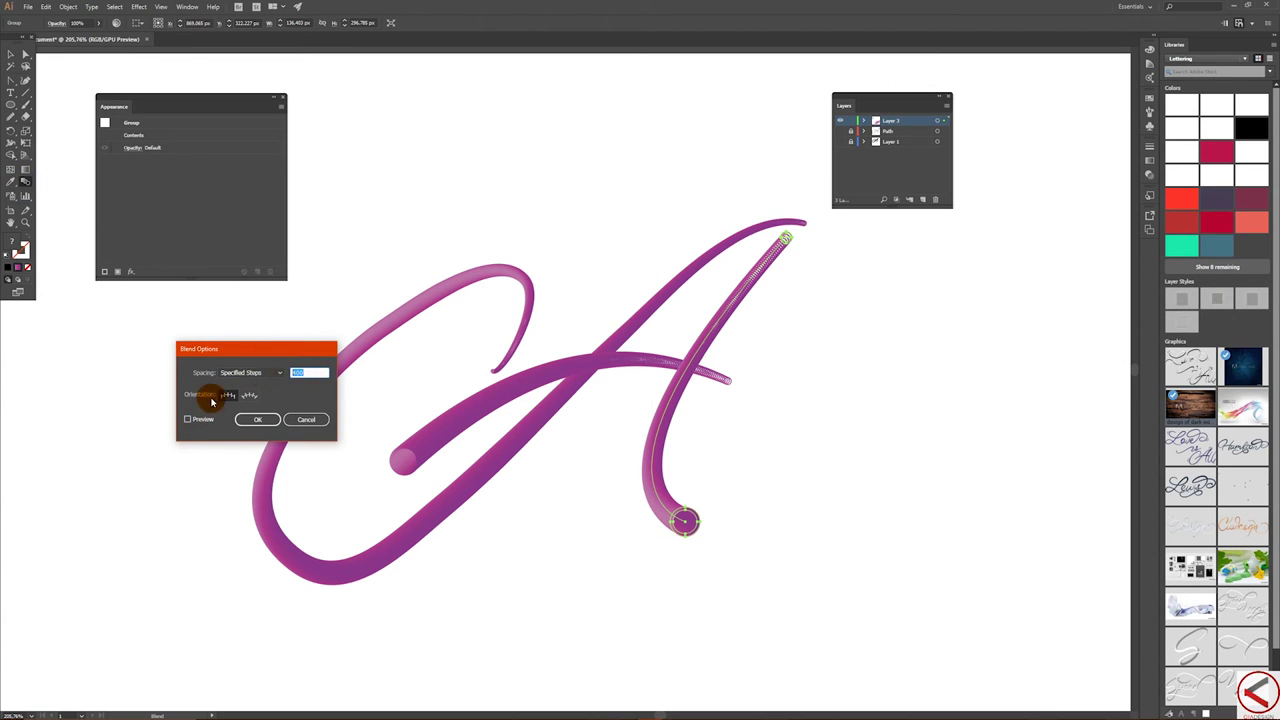
pyautogui.click(188, 419)
pyautogui.doubleClick(315, 372)
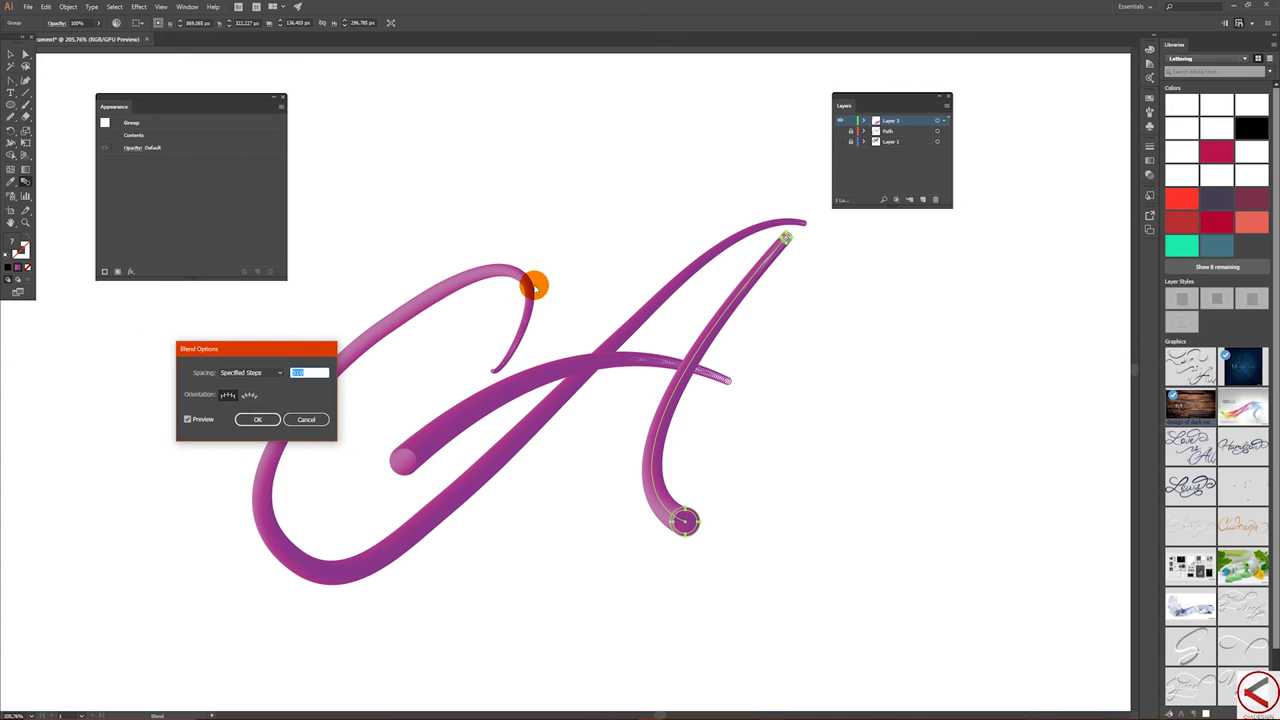
pyautogui.click(260, 419)
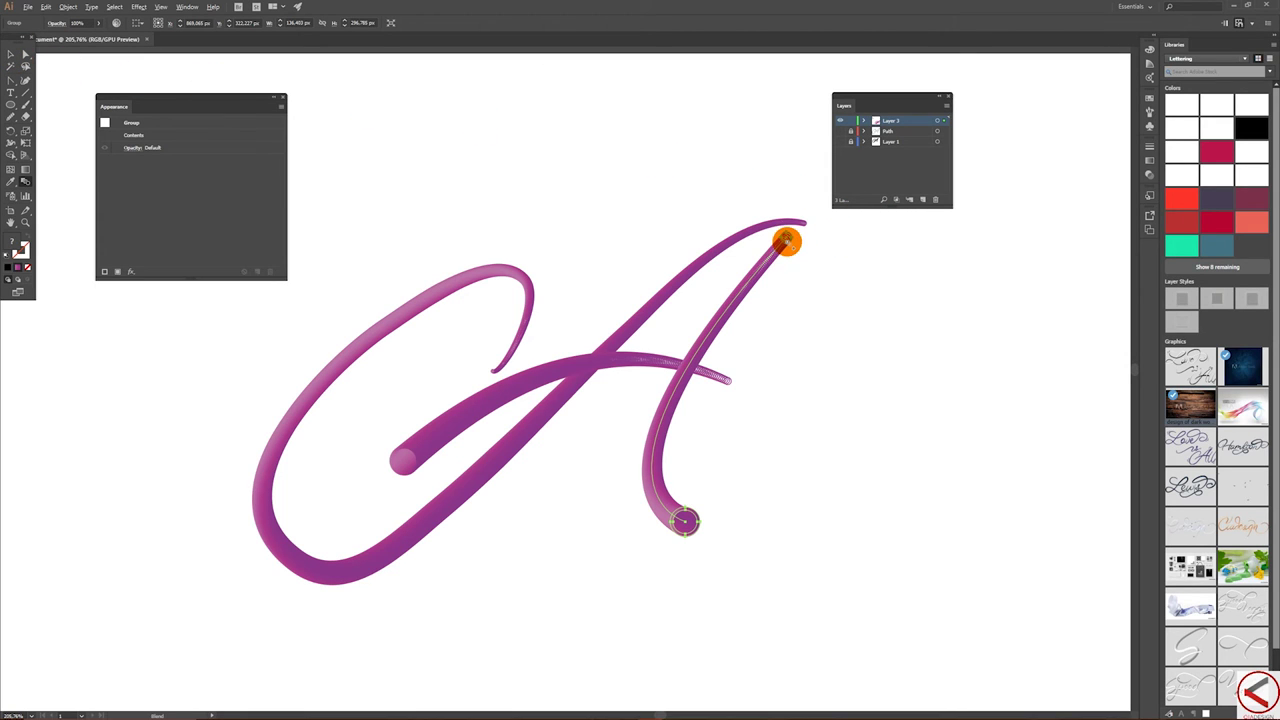
pyautogui.press('v')
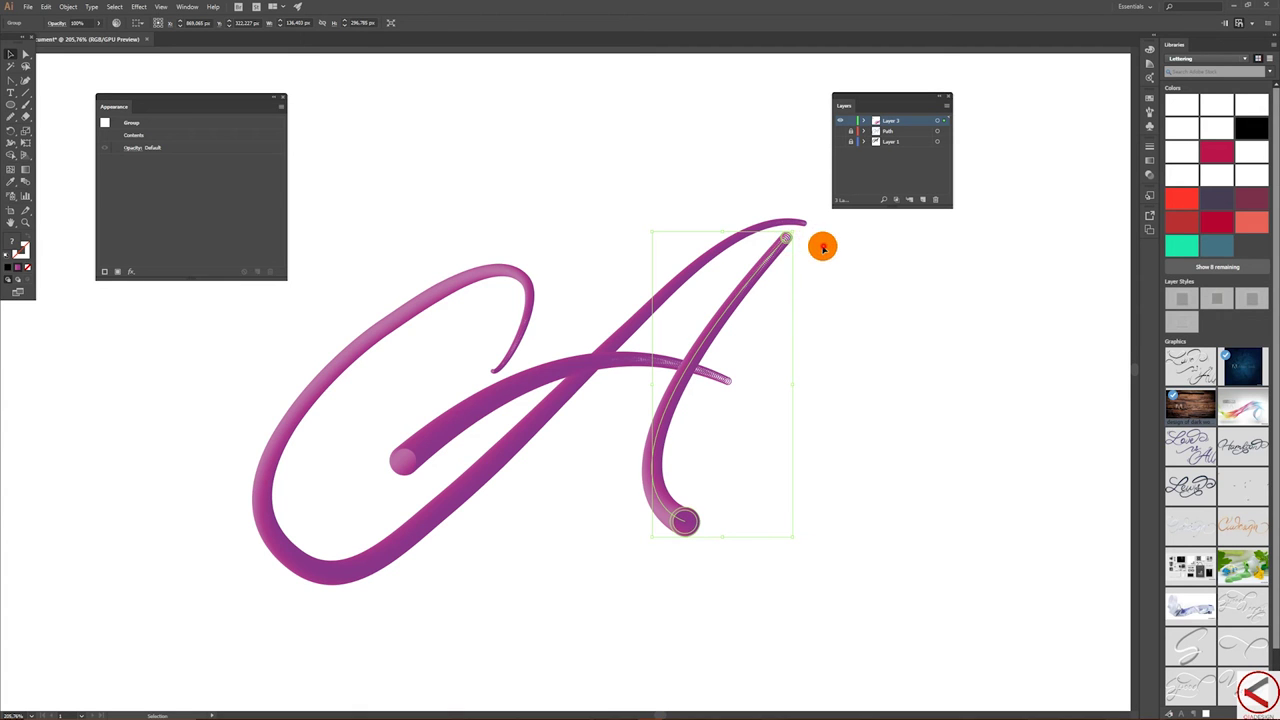
# - Shrink the top circle of the A's right stroke to a fine point, then select all the lettering
pyautogui.click(822, 245)
pyautogui.click(787, 243)
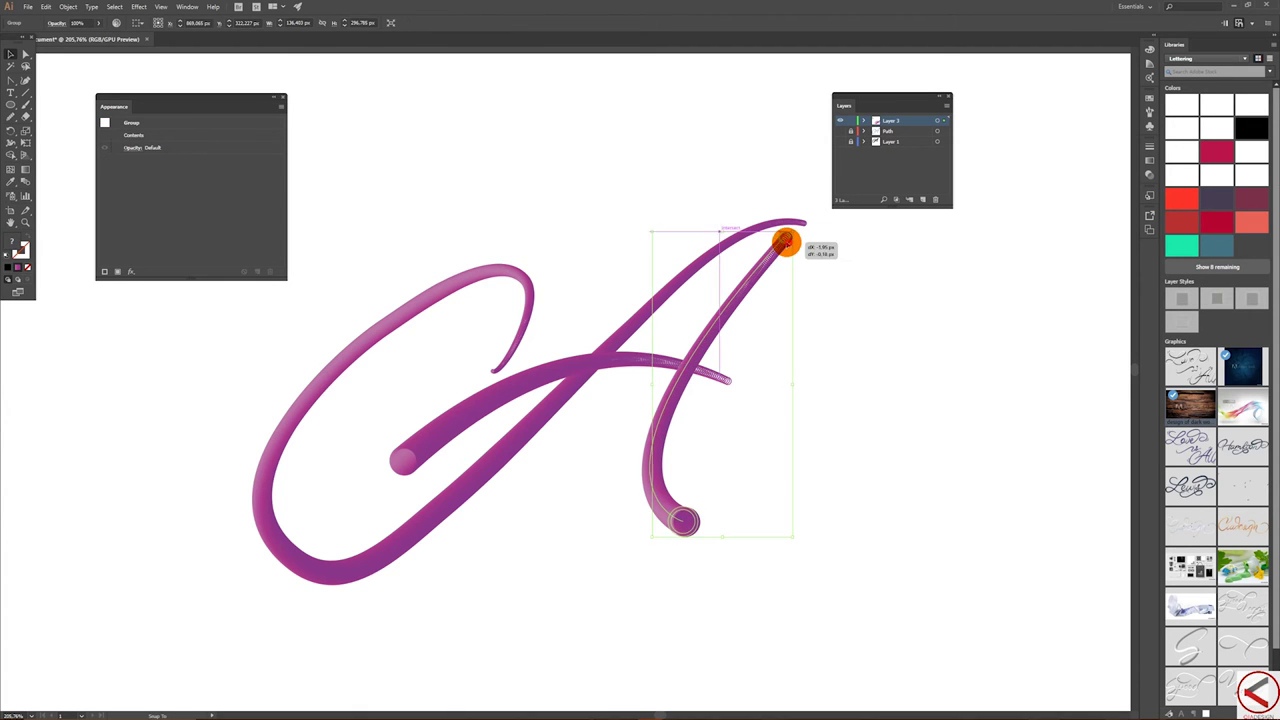
pyautogui.moveTo(780, 241); pyautogui.dragTo(776, 241)
pyautogui.doubleClick(778, 243)
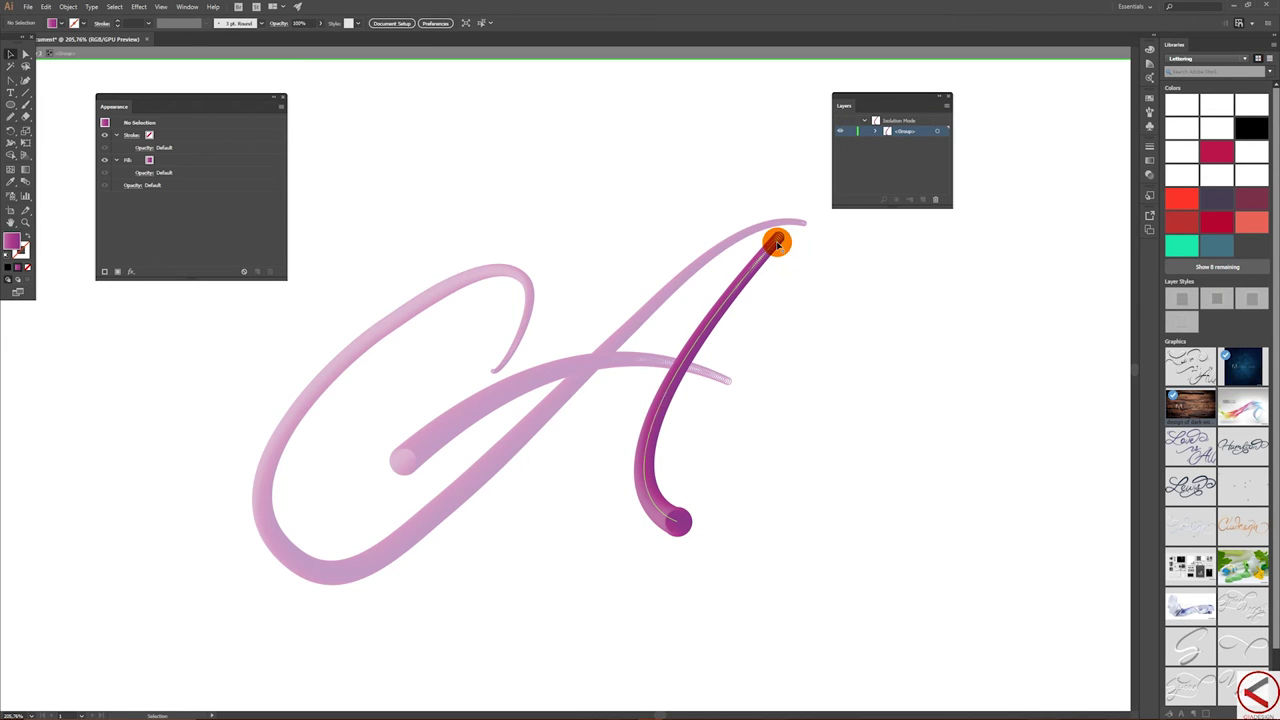
pyautogui.doubleClick(780, 241)
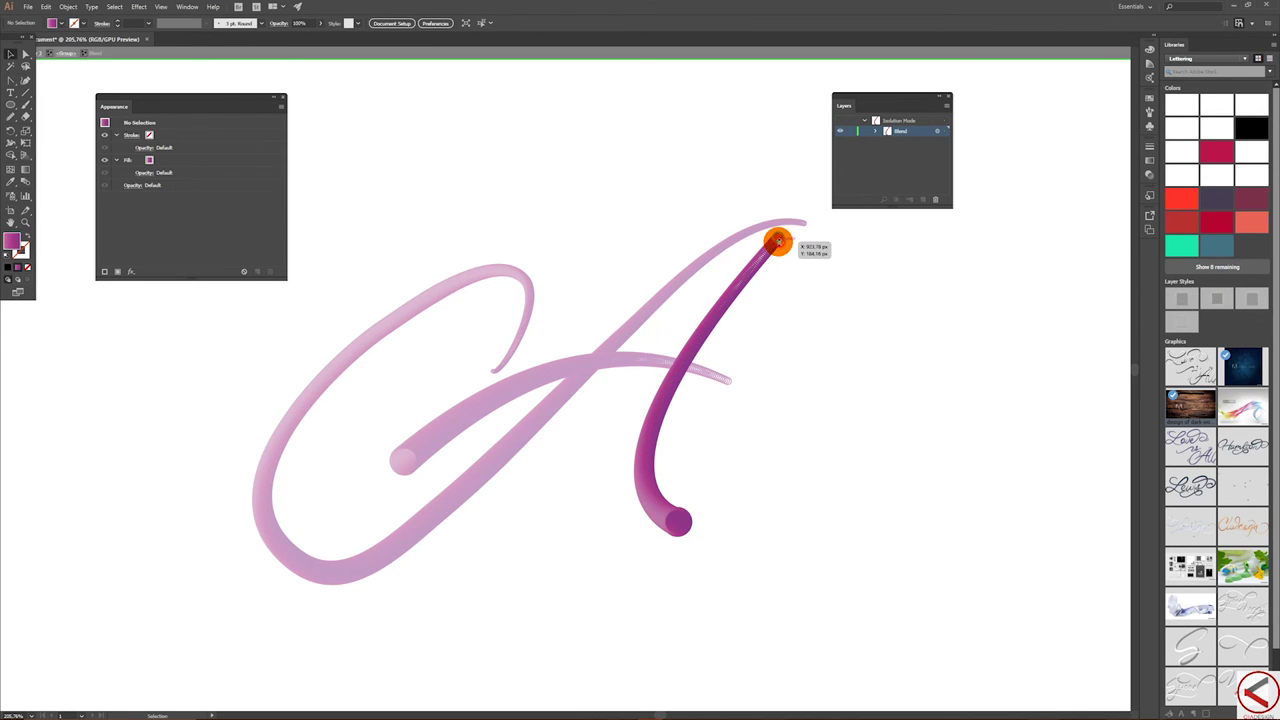
pyautogui.moveTo(778, 240); pyautogui.dragTo(804, 265)
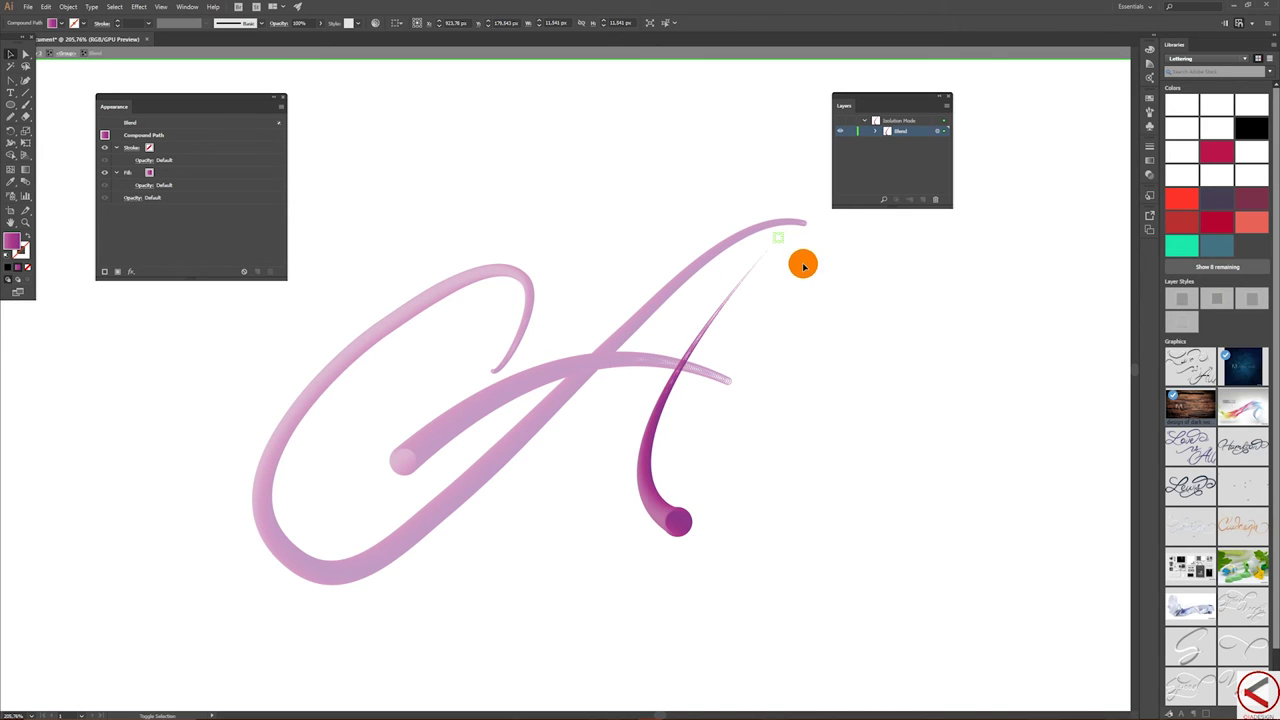
pyautogui.doubleClick(580, 173)
pyautogui.moveTo(380, 198); pyautogui.dragTo(875, 500)
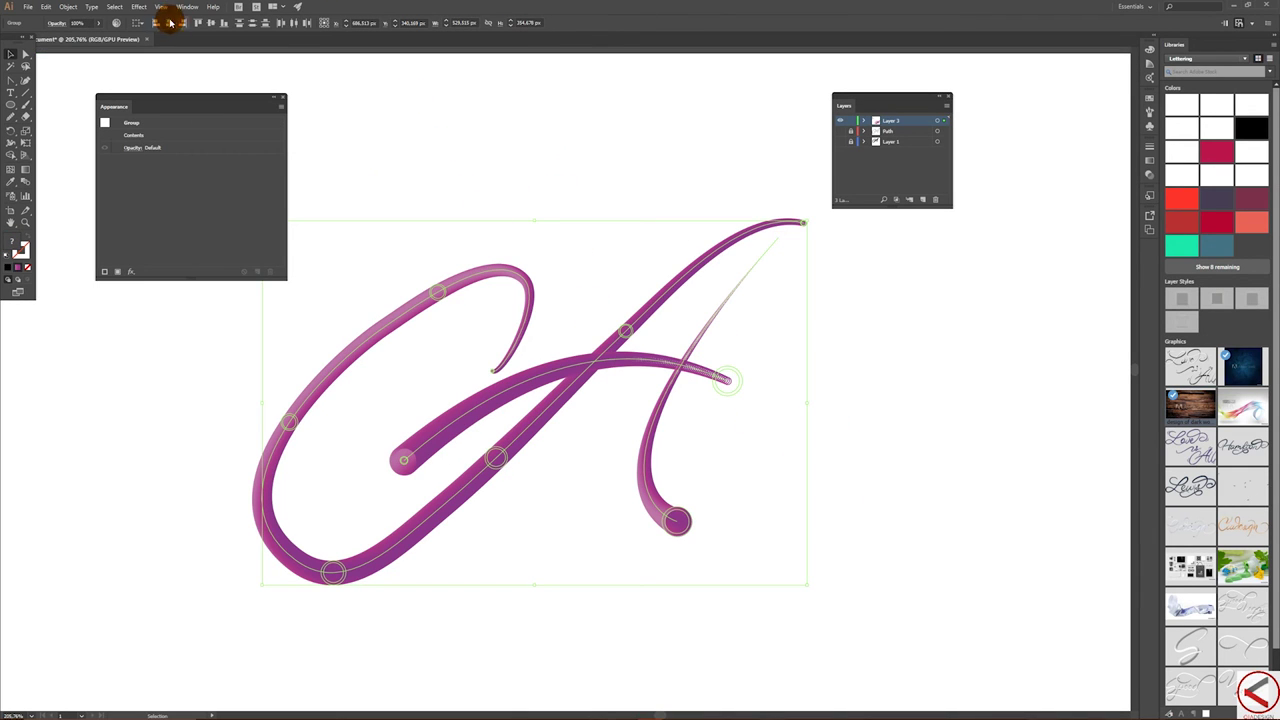
# - Apply a Drop Shadow to the lettering: 50% opacity, 60 px X offset, 20 px Y offset, 15 px blur
pyautogui.click(138, 7)
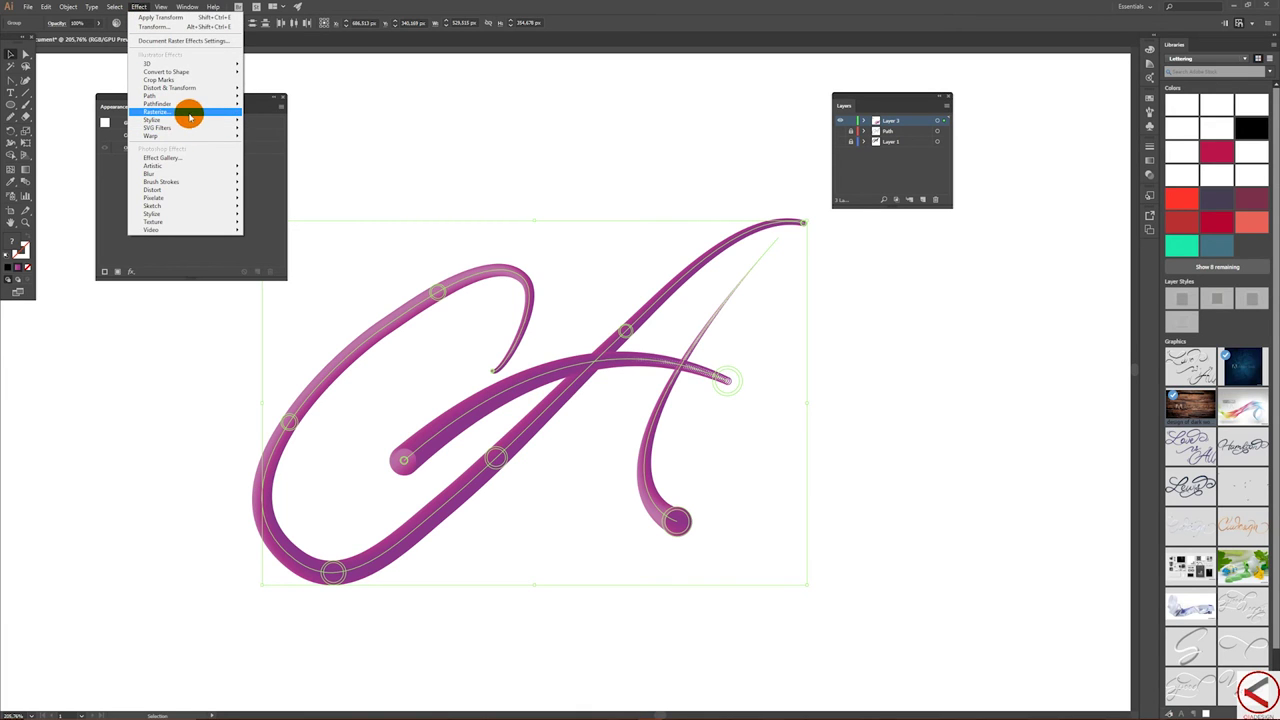
pyautogui.moveTo(191, 121)
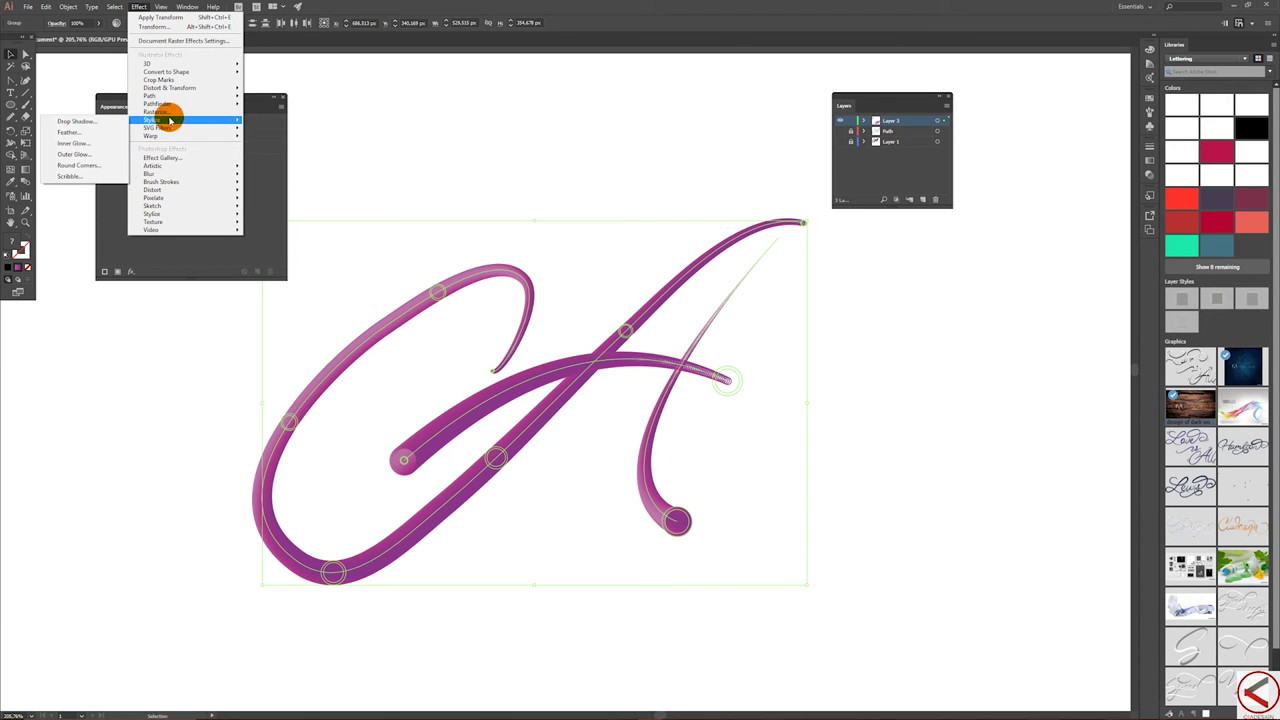
pyautogui.click(105, 122)
pyautogui.click(593, 417)
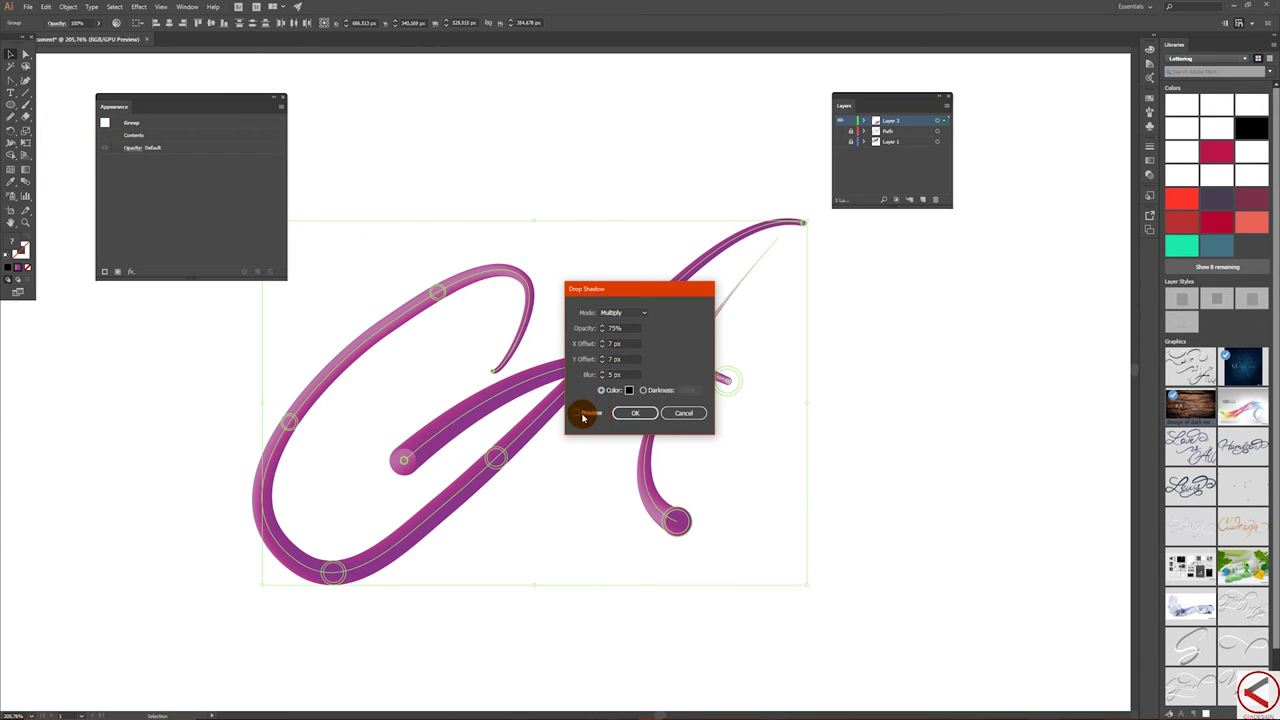
pyautogui.click(578, 415)
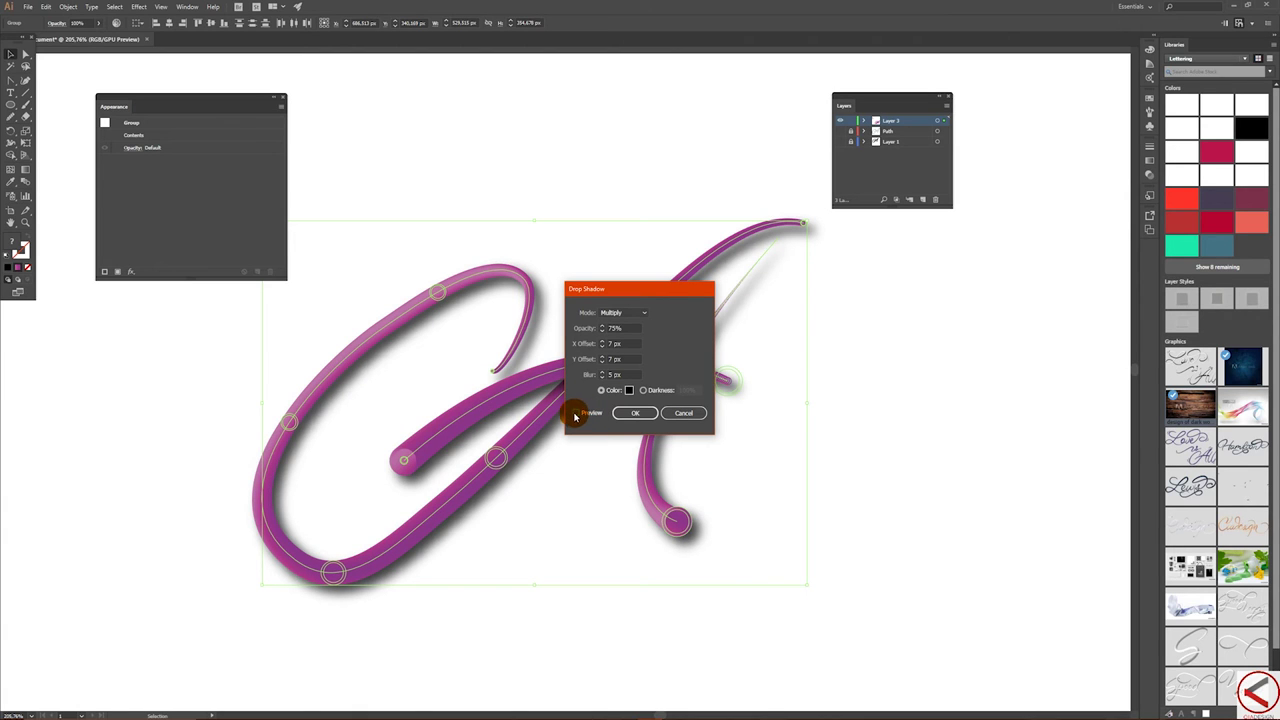
pyautogui.moveTo(626, 290); pyautogui.dragTo(920, 288)
pyautogui.doubleClick(916, 323)
pyautogui.write('50')
pyautogui.press('Tab')
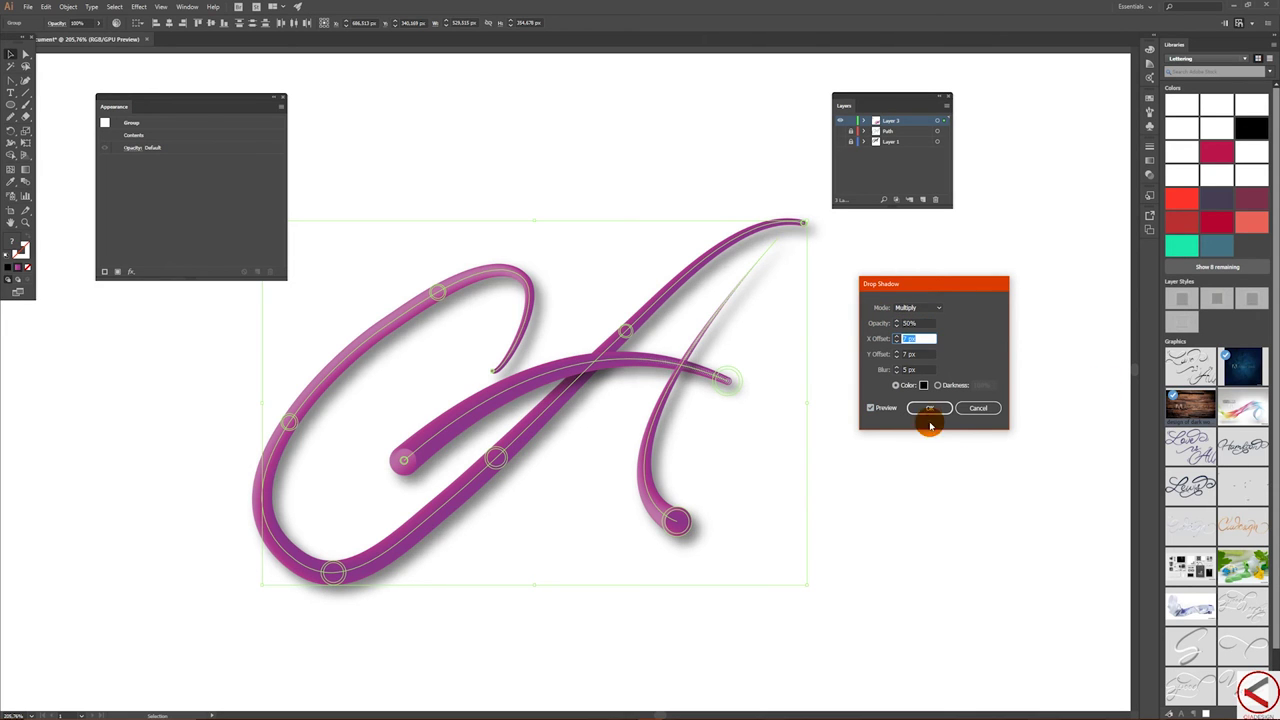
pyautogui.write('60')
pyautogui.press('Tab')
pyautogui.write('20')
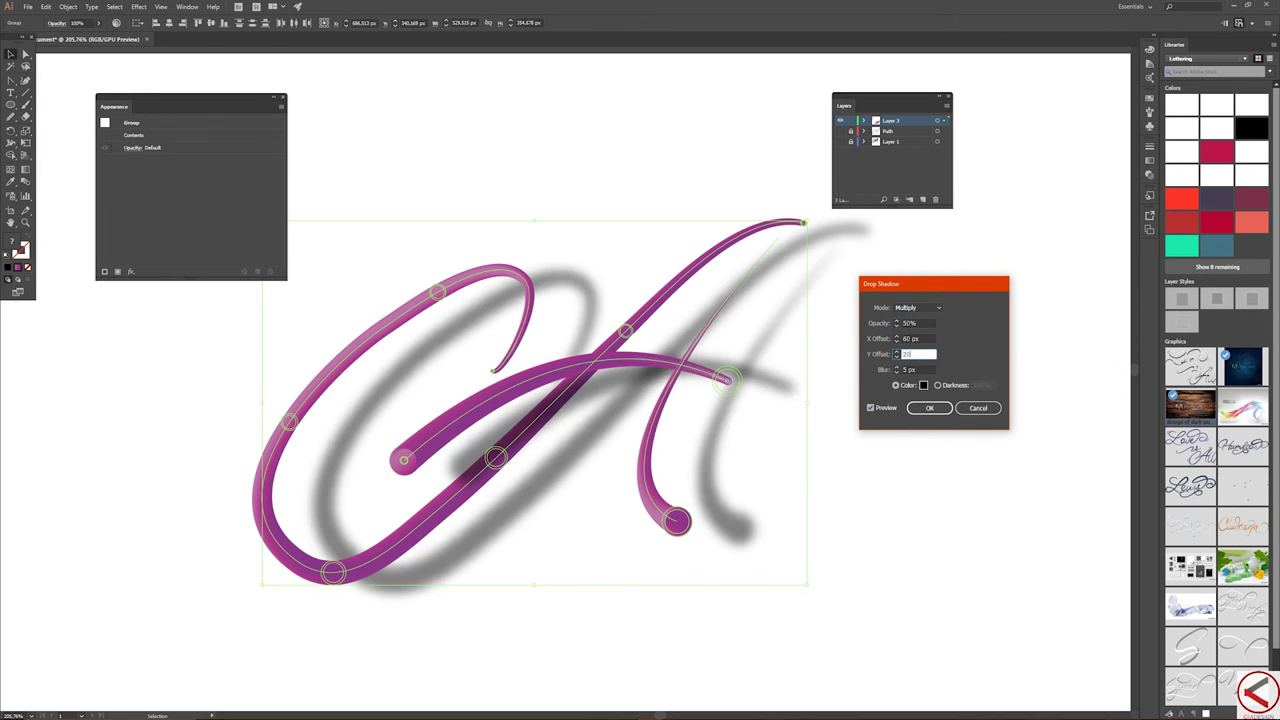
pyautogui.press('Tab')
pyautogui.write('5')
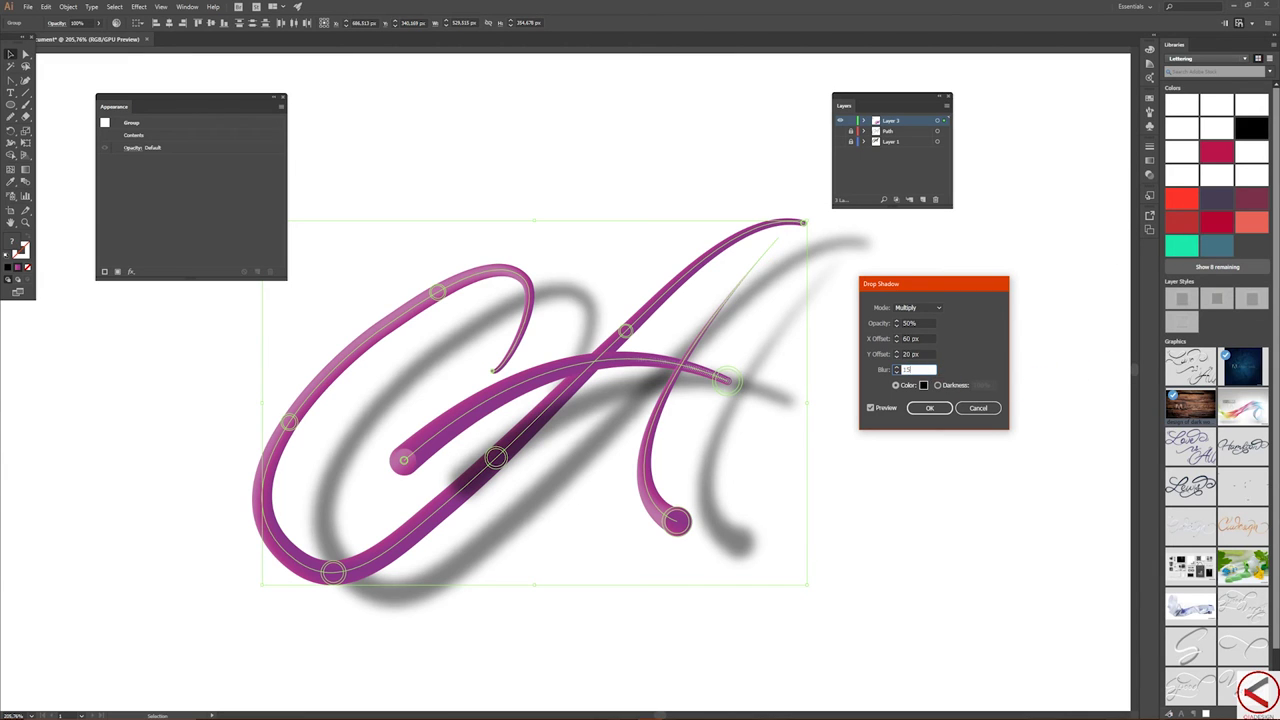
pyautogui.click(699, 409)
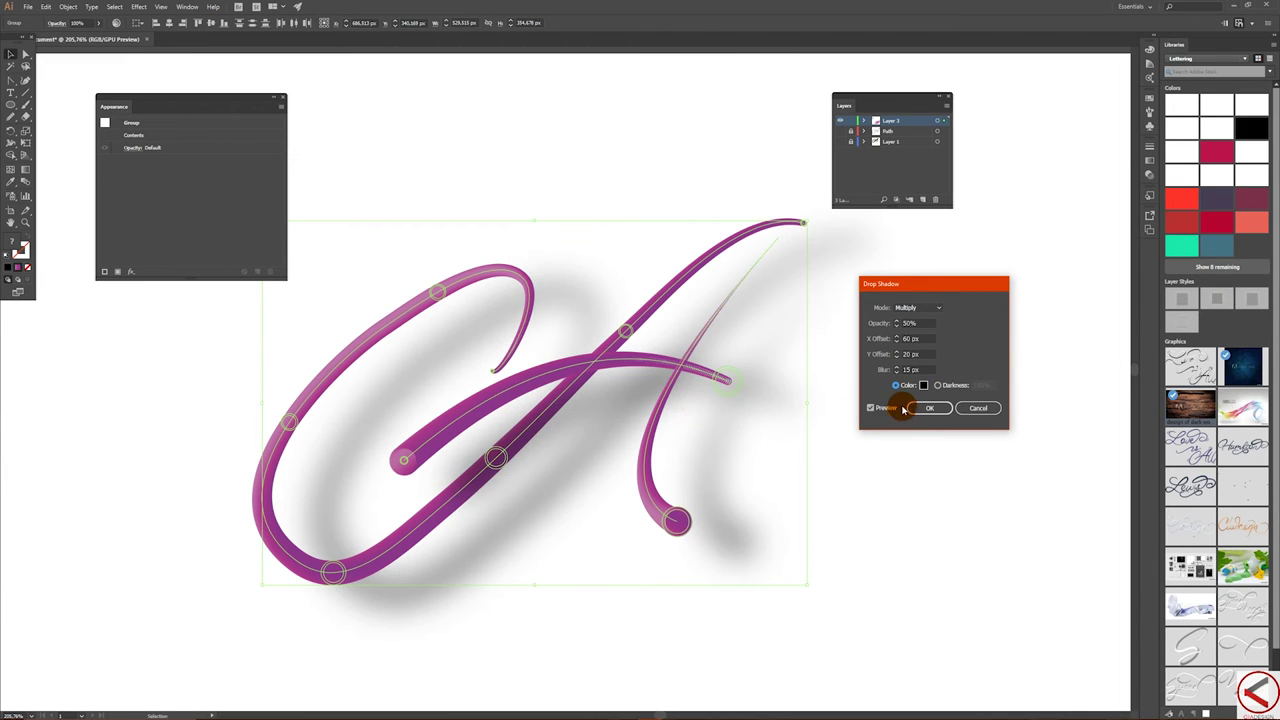
pyautogui.click(926, 407)
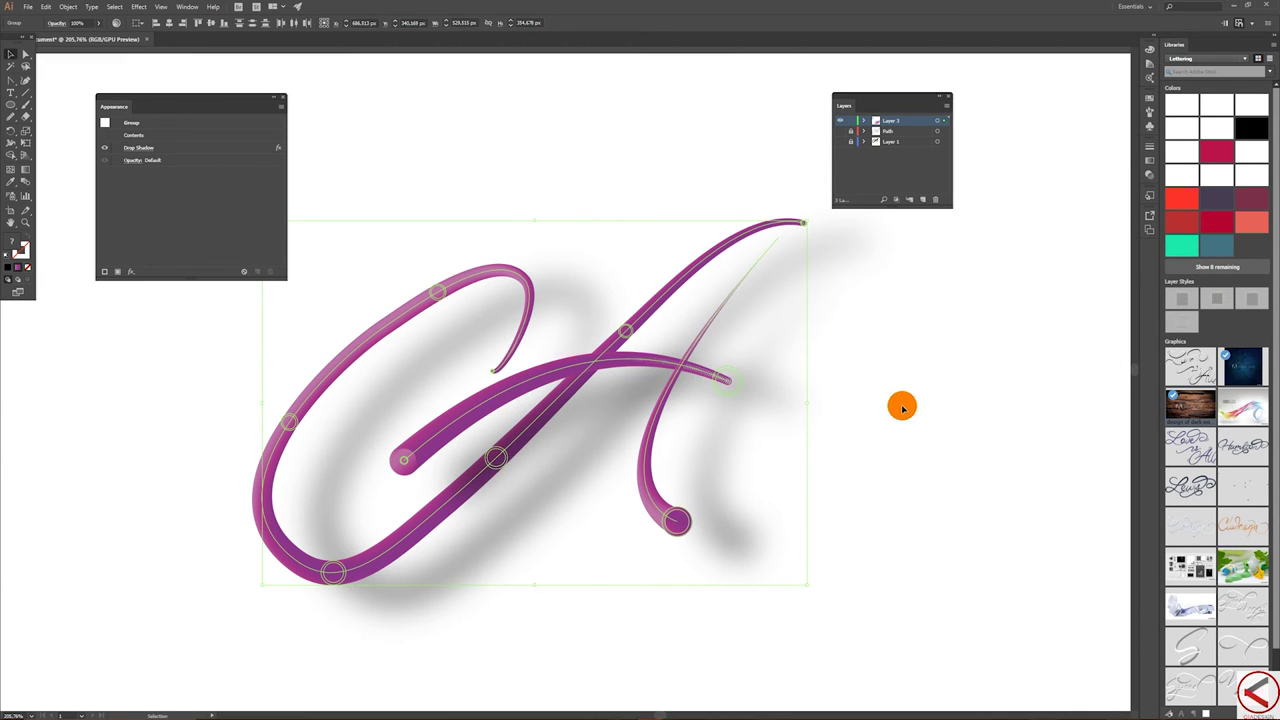
pyautogui.click(908, 408)
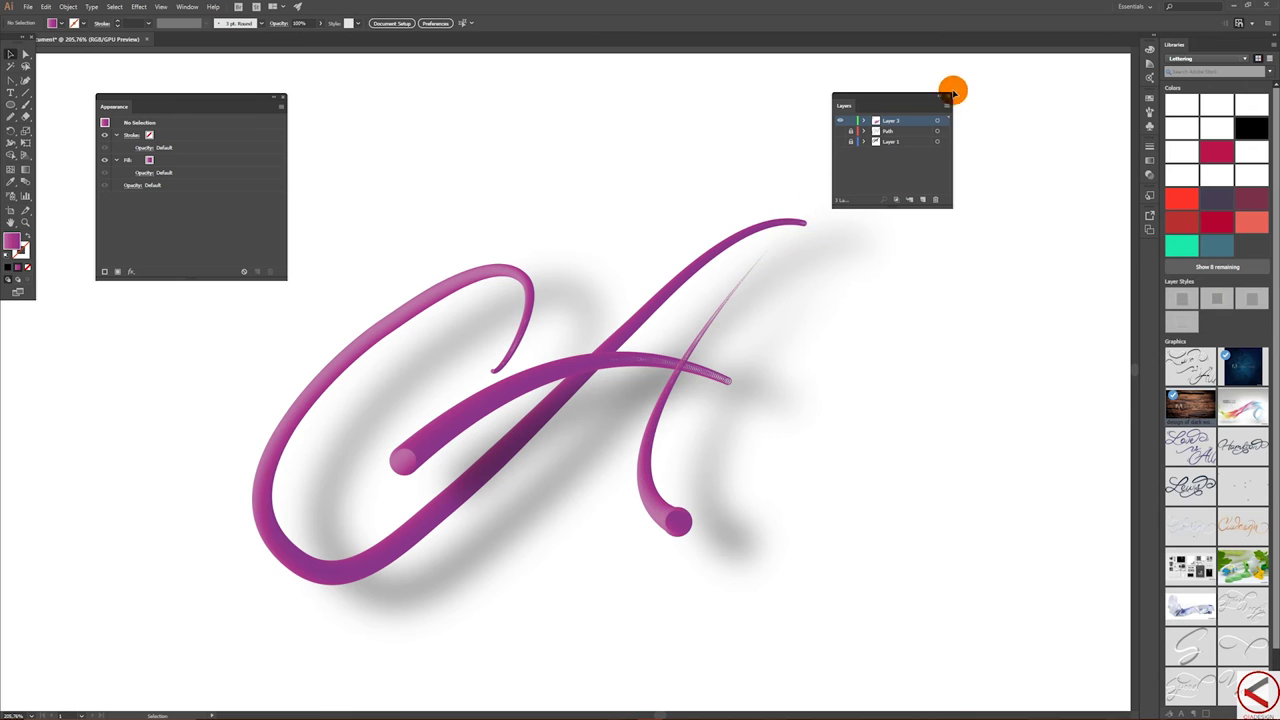
pyautogui.moveTo(892, 97); pyautogui.dragTo(1016, 151)
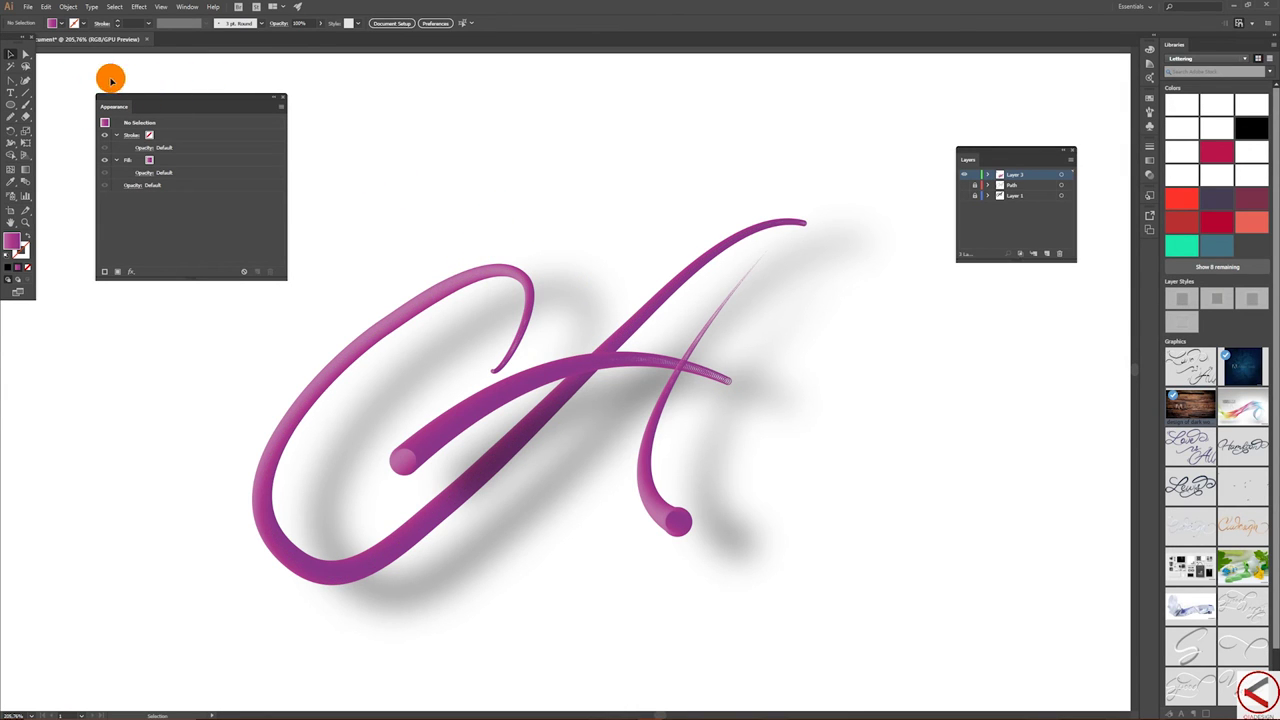
pyautogui.moveTo(80, 72); pyautogui.dragTo(881, 562)
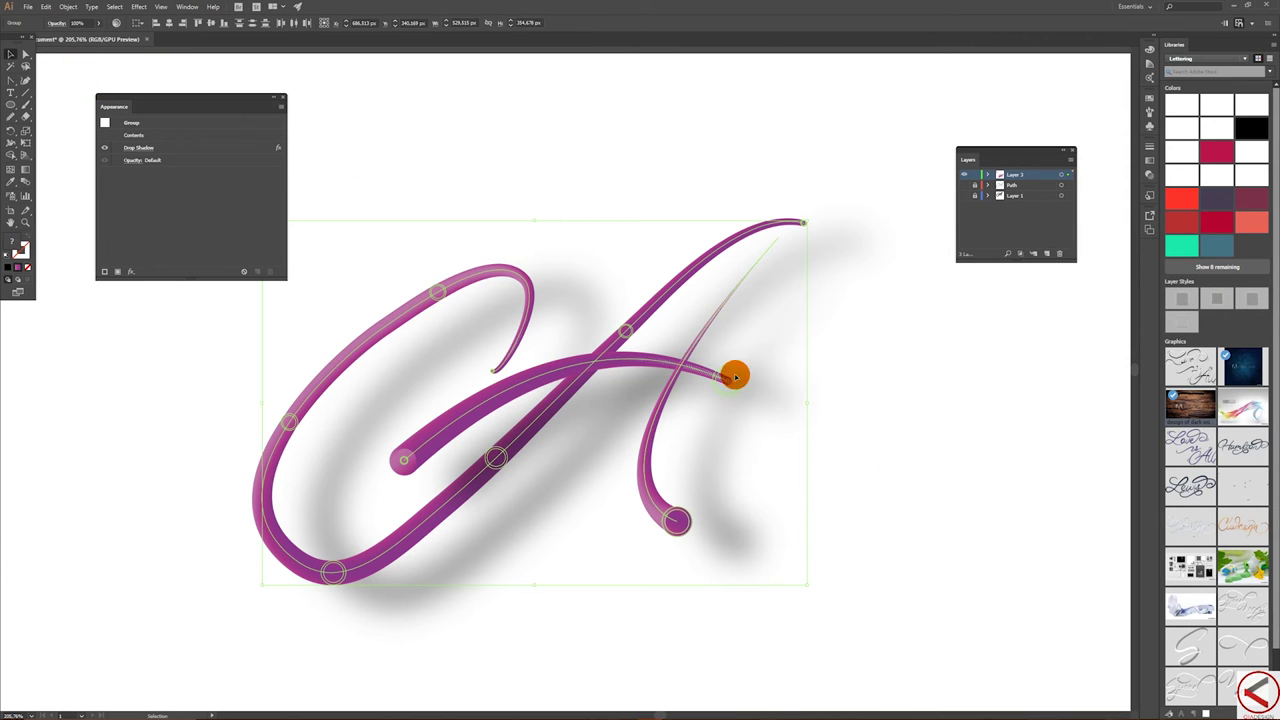
# - Type the designer's e-mail address above the lettering at a smaller font size
pyautogui.click(10, 91)
pyautogui.click(424, 120)
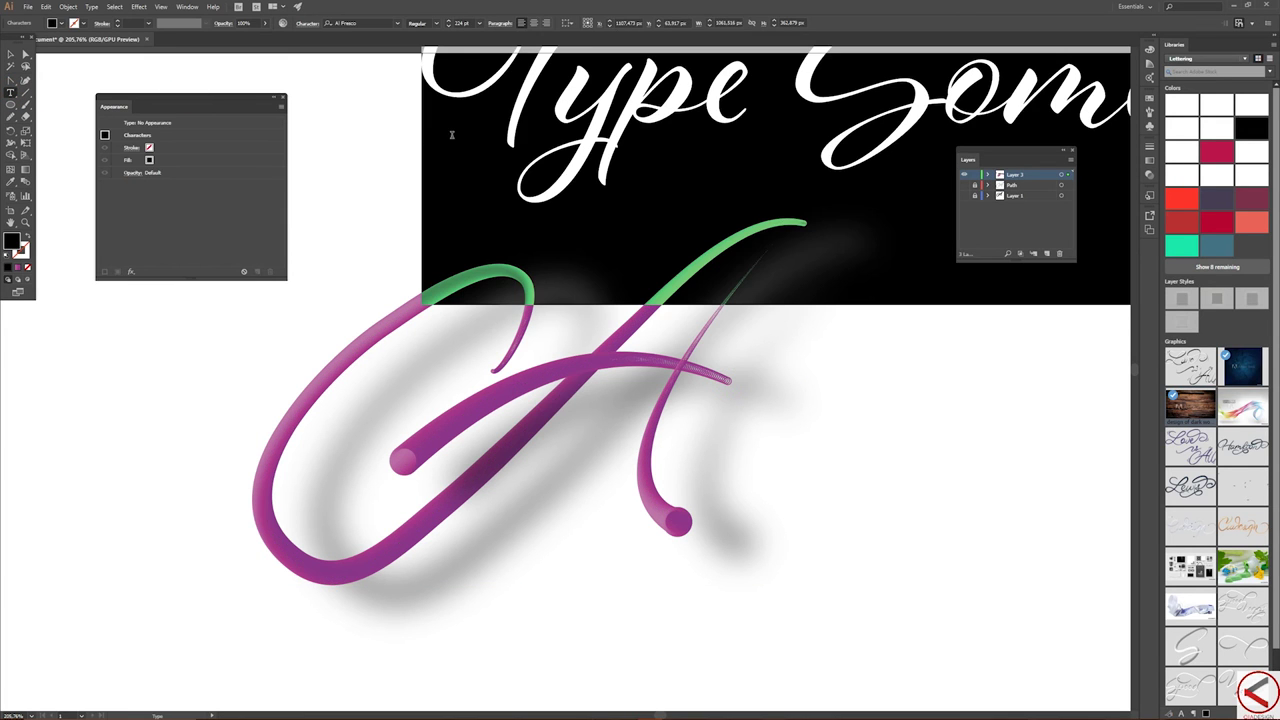
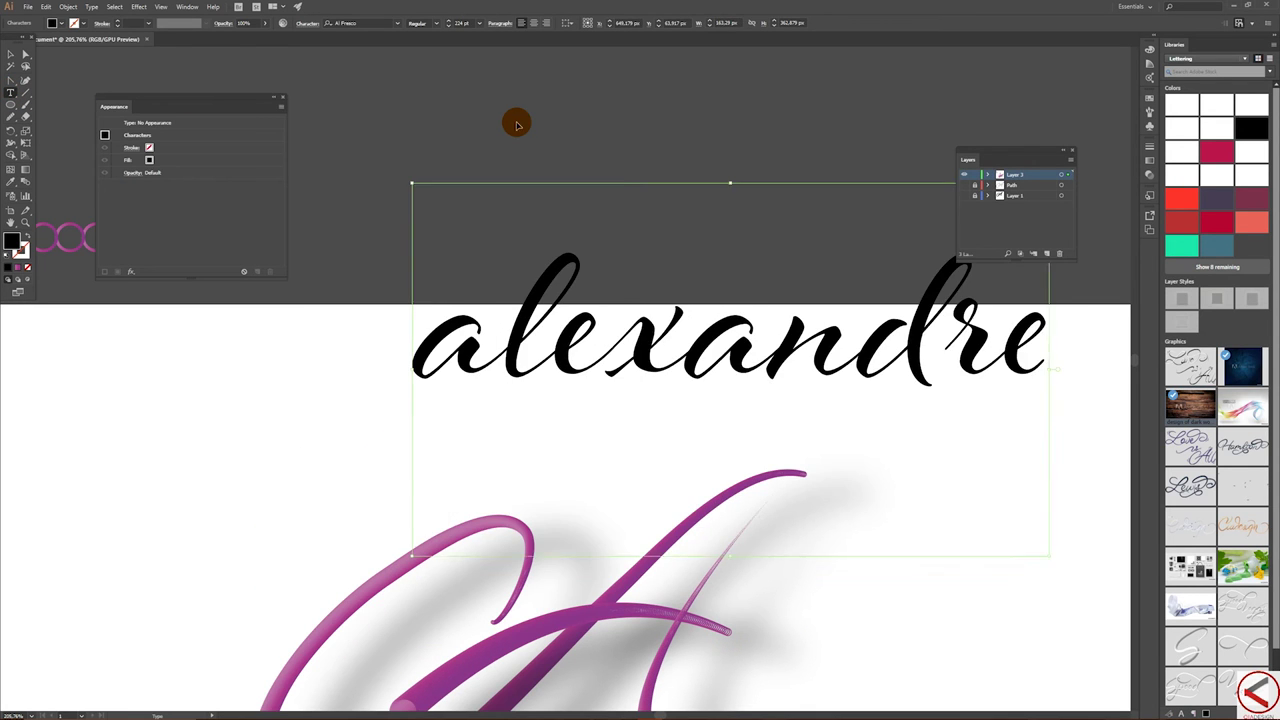
pyautogui.hotkey('ctrl', 'a')
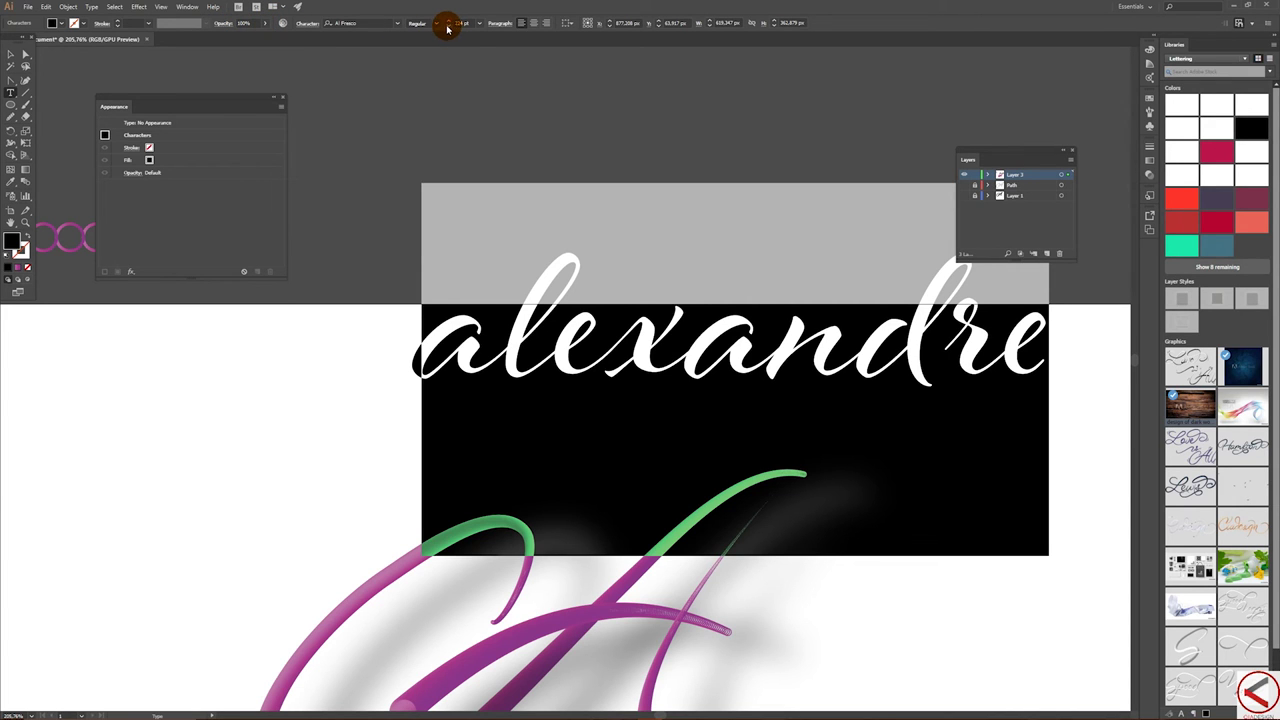
pyautogui.moveTo(449, 27); pyautogui.dragTo(449, 27)
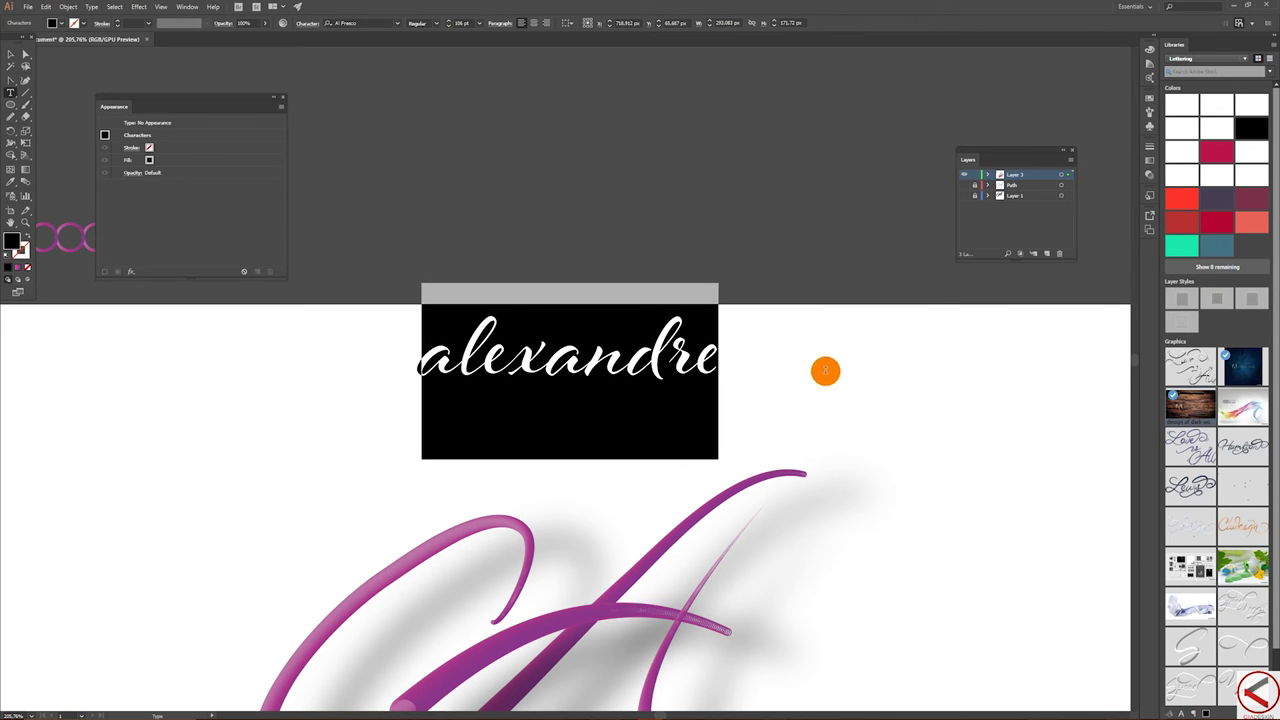
pyautogui.click(736, 338)
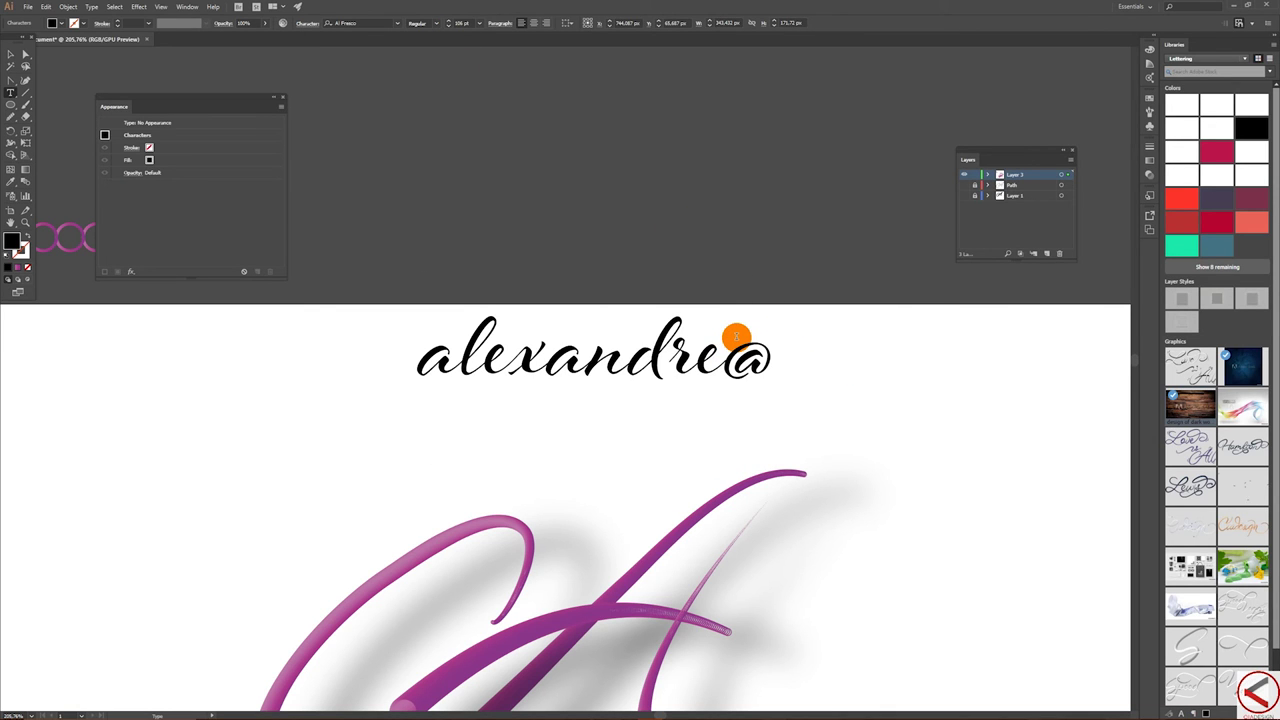
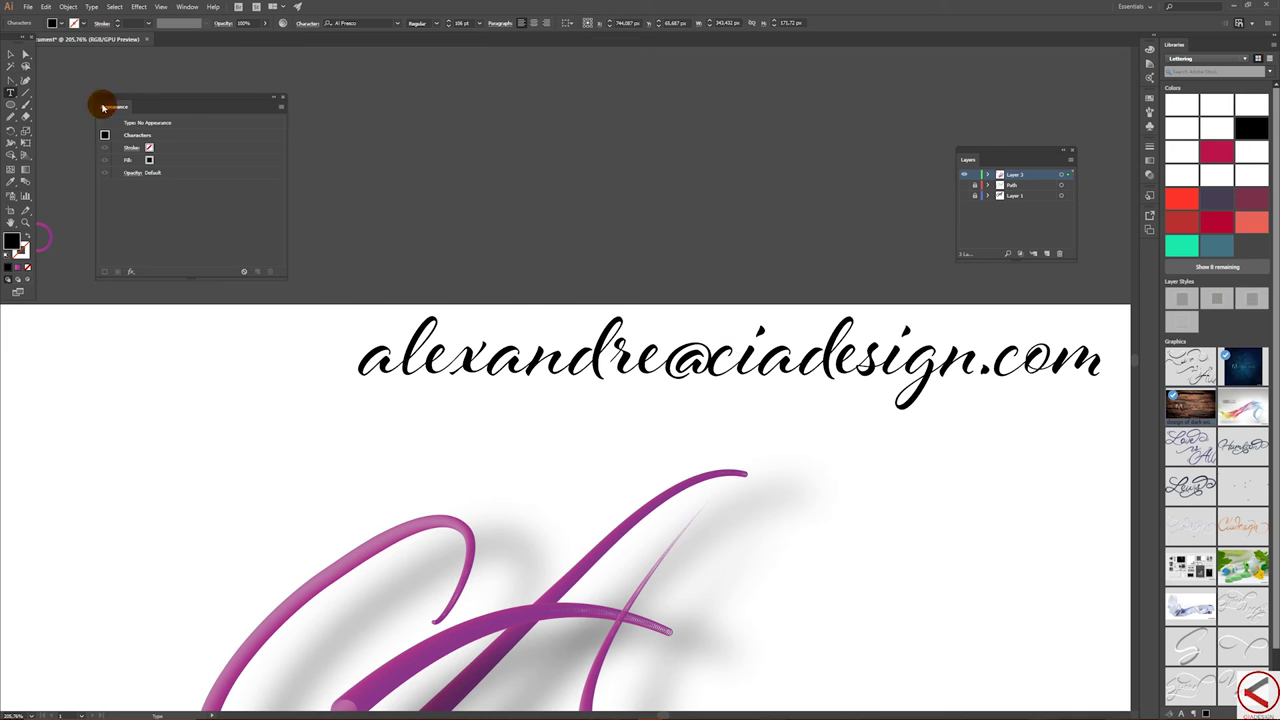
# - Move the e-mail text left so it sits above the A
pyautogui.click(8, 55)
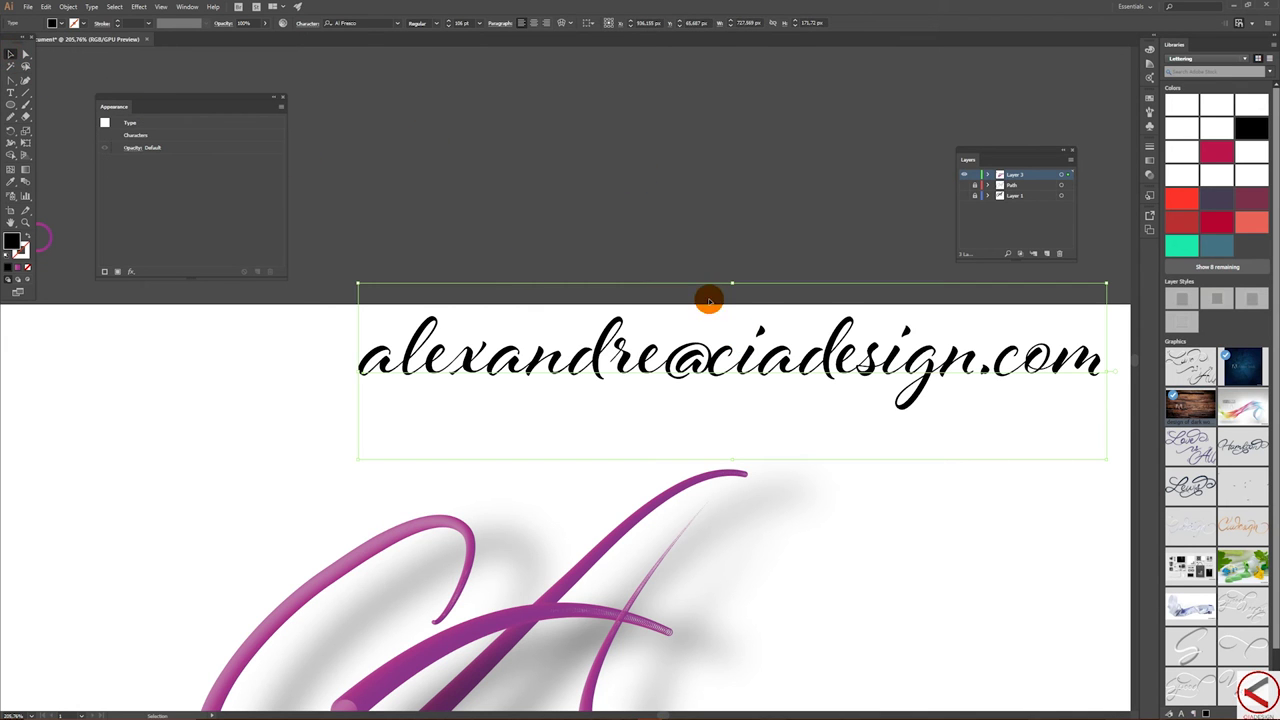
pyautogui.moveTo(818, 362); pyautogui.dragTo(666, 372)
pyautogui.click(577, 237)
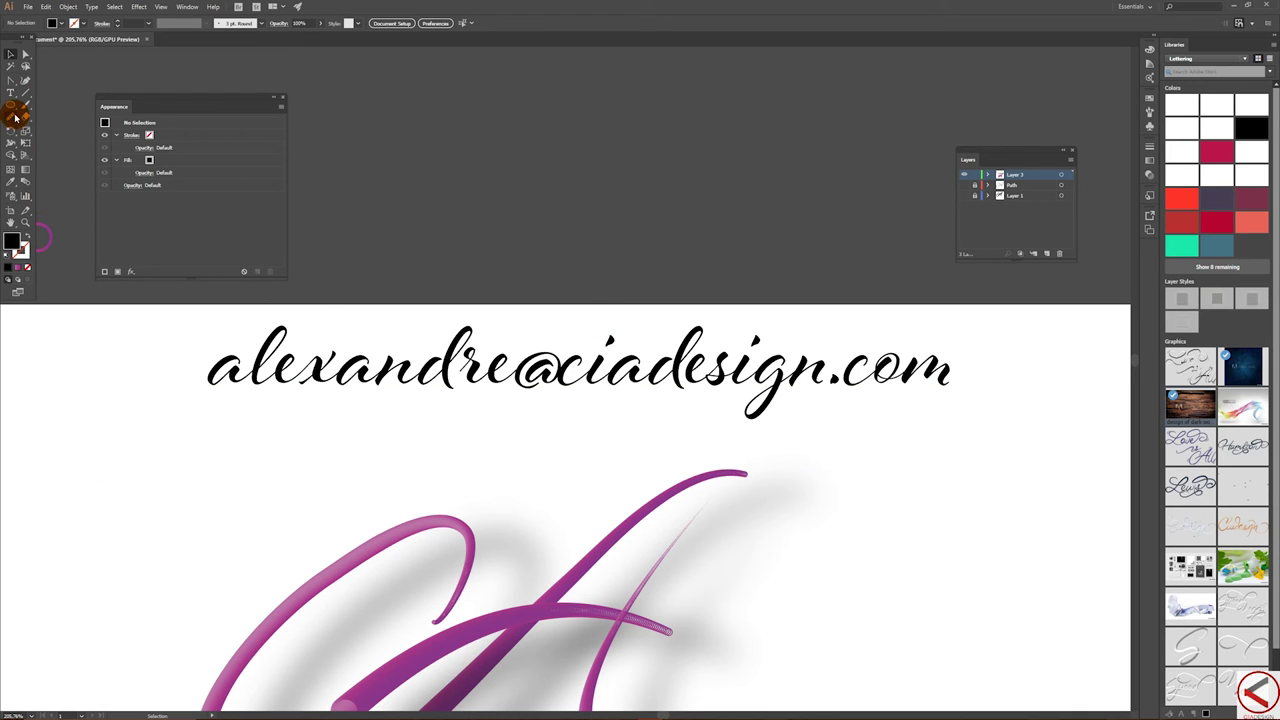
# - Replace the e-mail address text with the social media handle
pyautogui.click(10, 95)
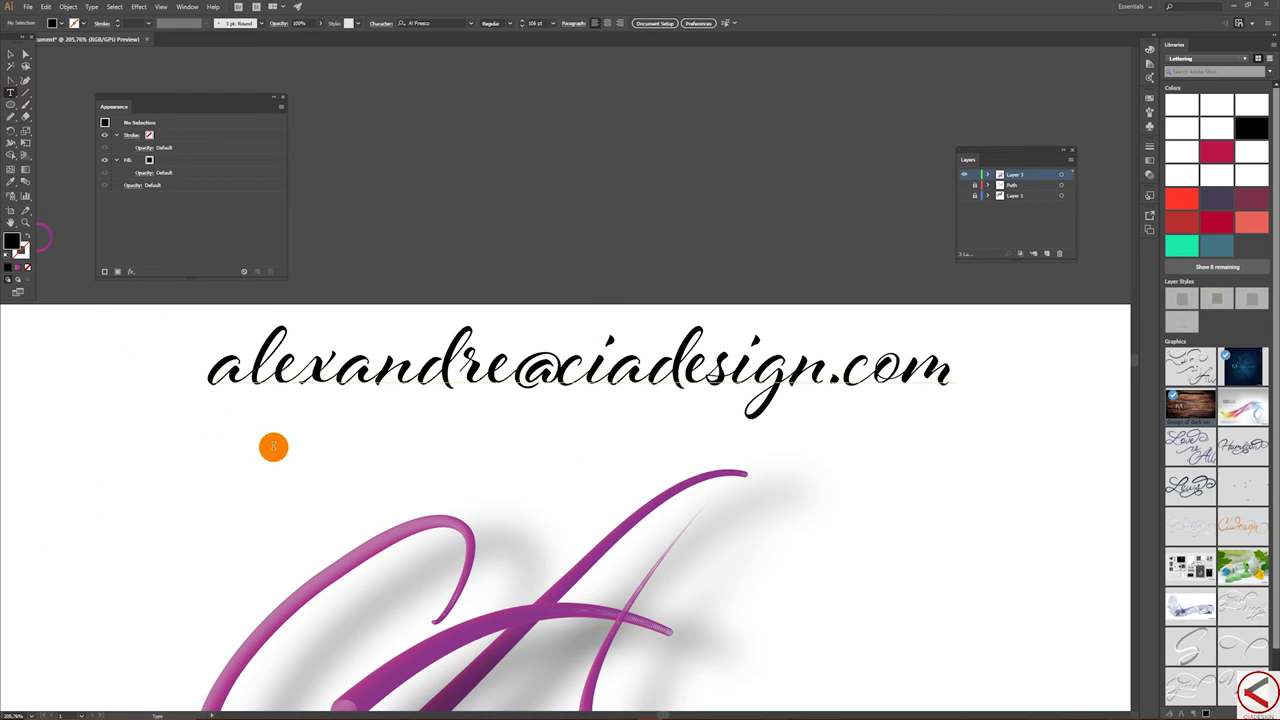
pyautogui.click(276, 455)
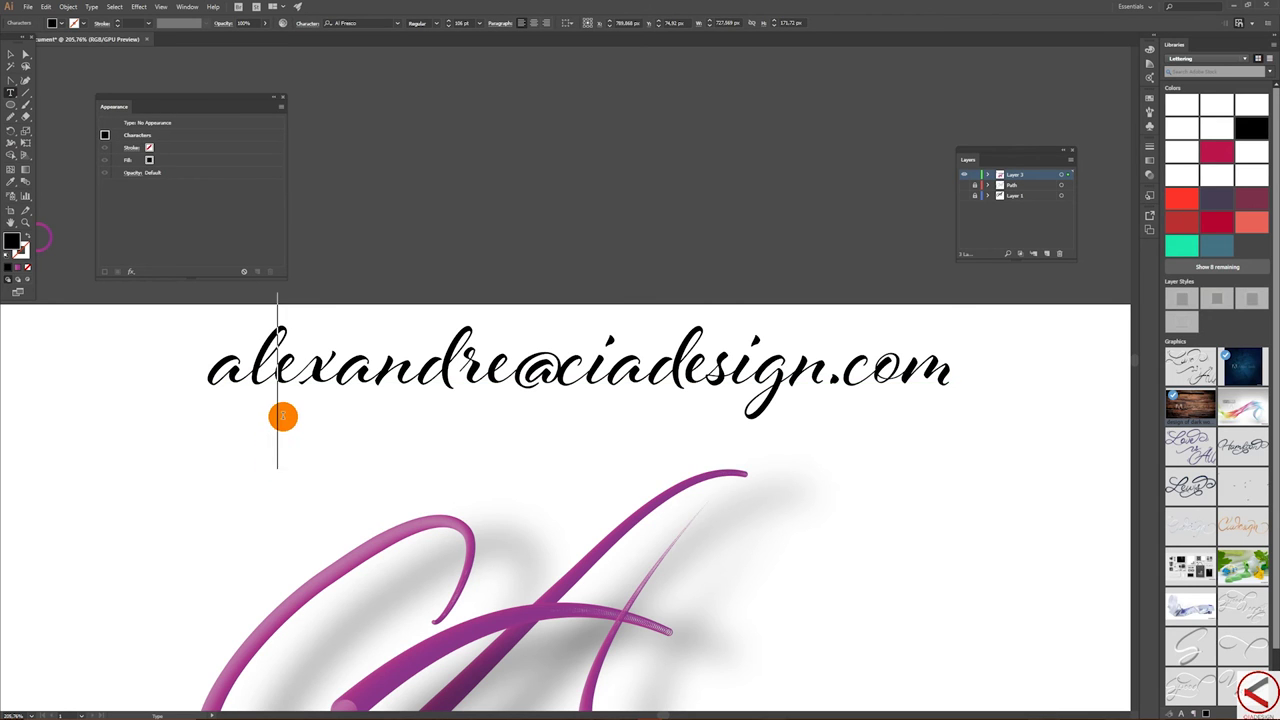
pyautogui.write('@')
pyautogui.press('BackSpace')
pyautogui.press('BackSpace')
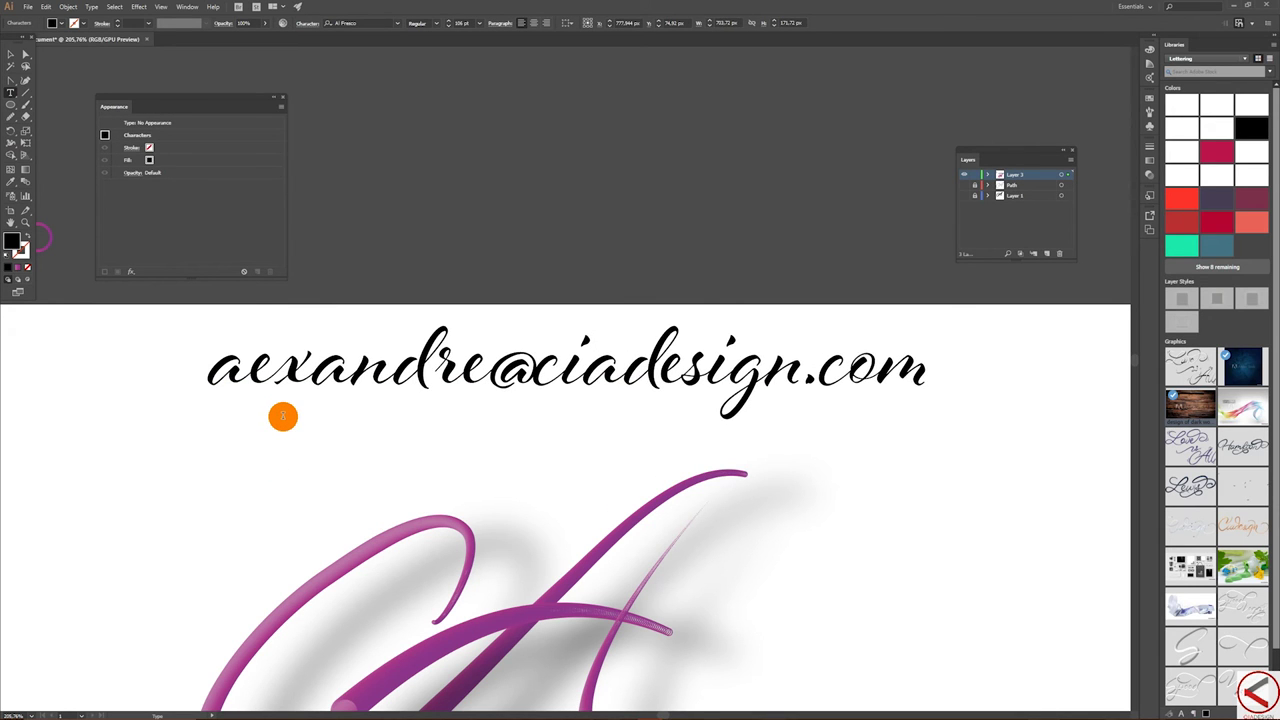
pyautogui.moveTo(914, 363); pyautogui.dragTo(6, 343)
pyautogui.write('@cia_')
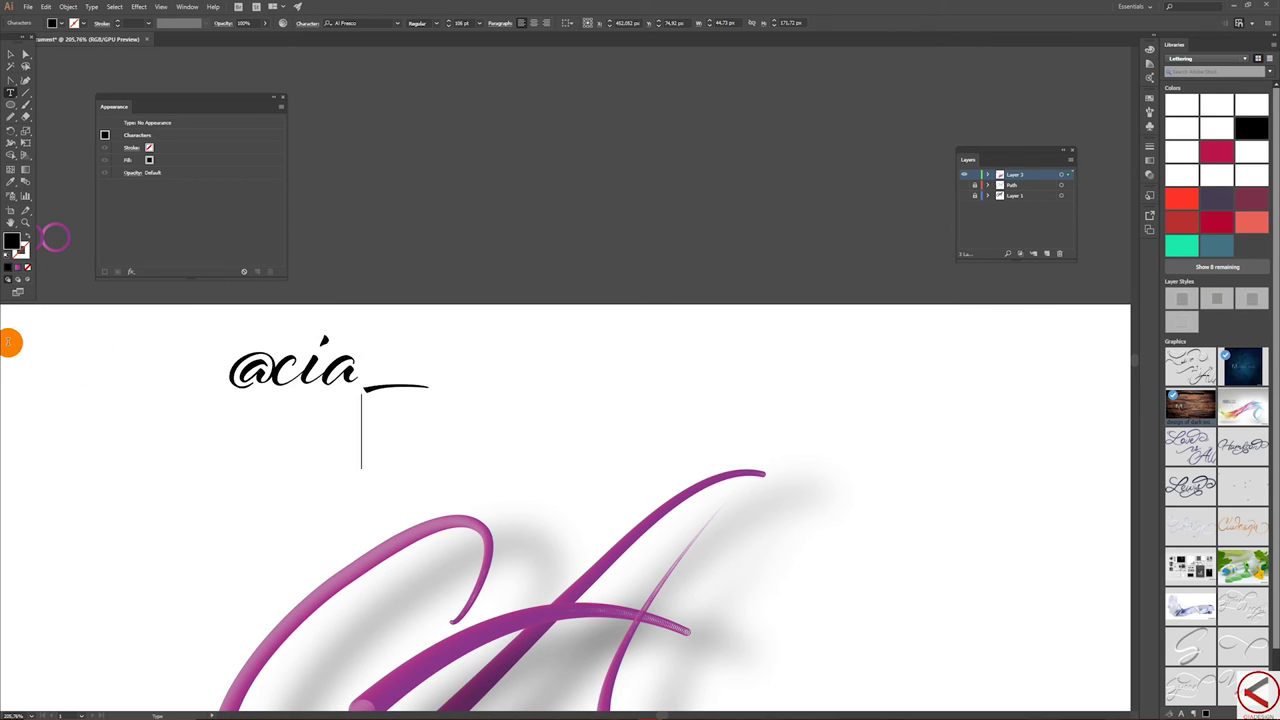
pyautogui.write('design')
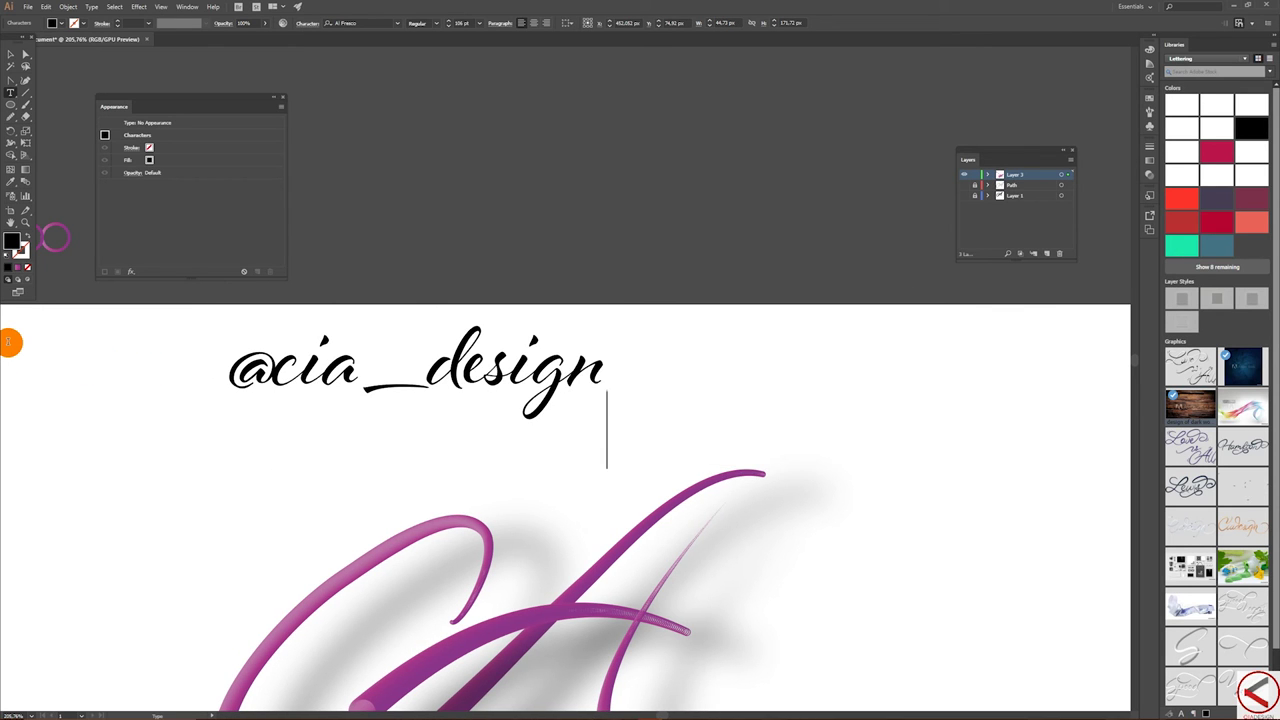
# - Move the handle text up onto the pasteboard and zoom out to show the whole A lettering
pyautogui.click(15, 52)
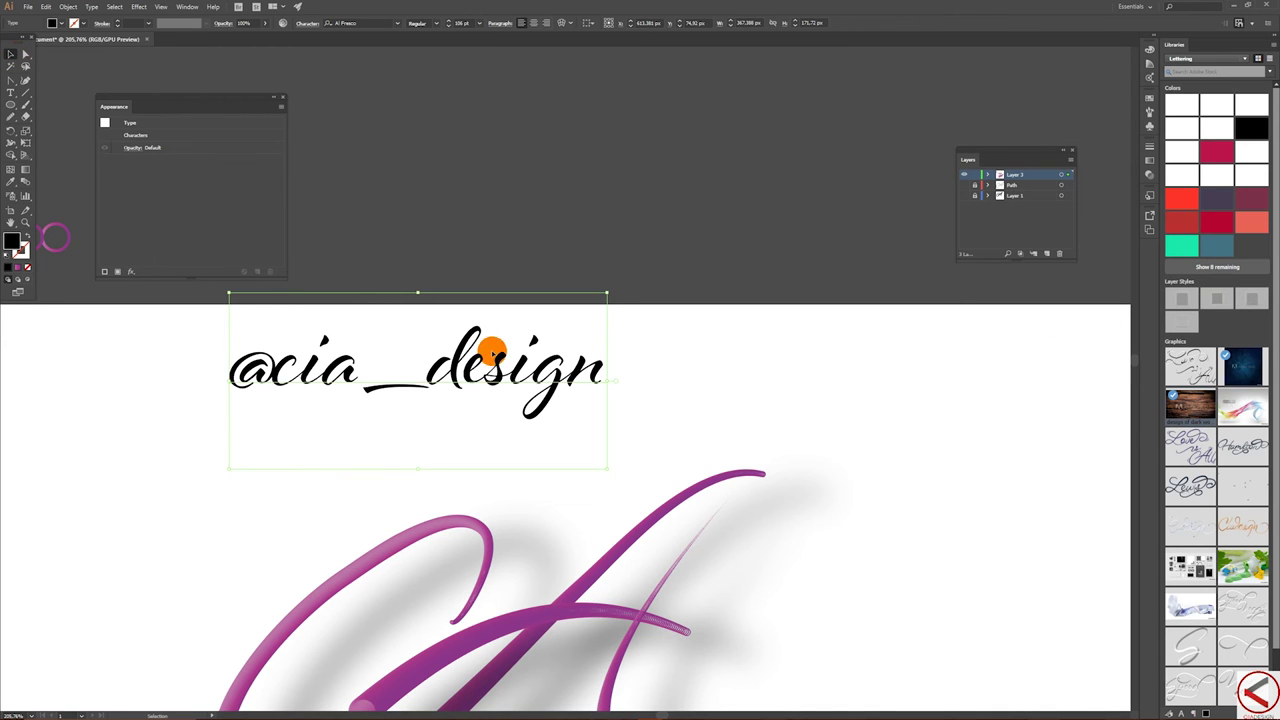
pyautogui.moveTo(497, 358); pyautogui.dragTo(707, 233)
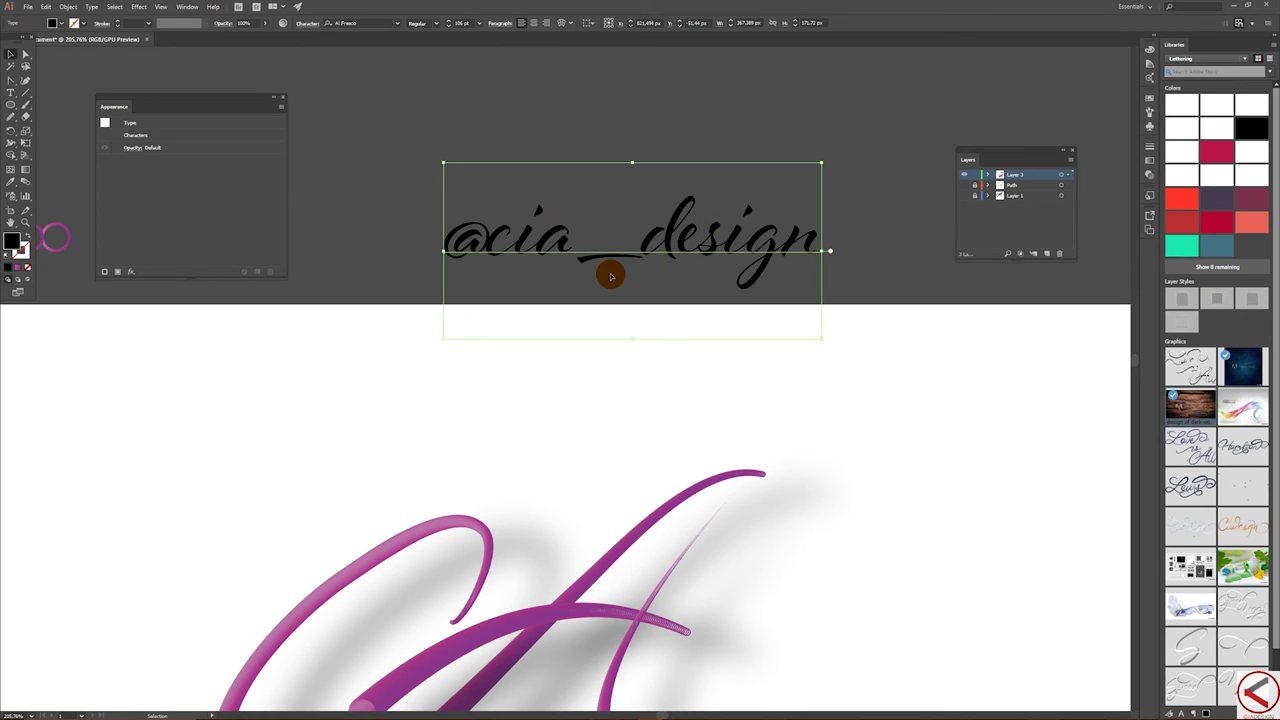
pyautogui.press('z')
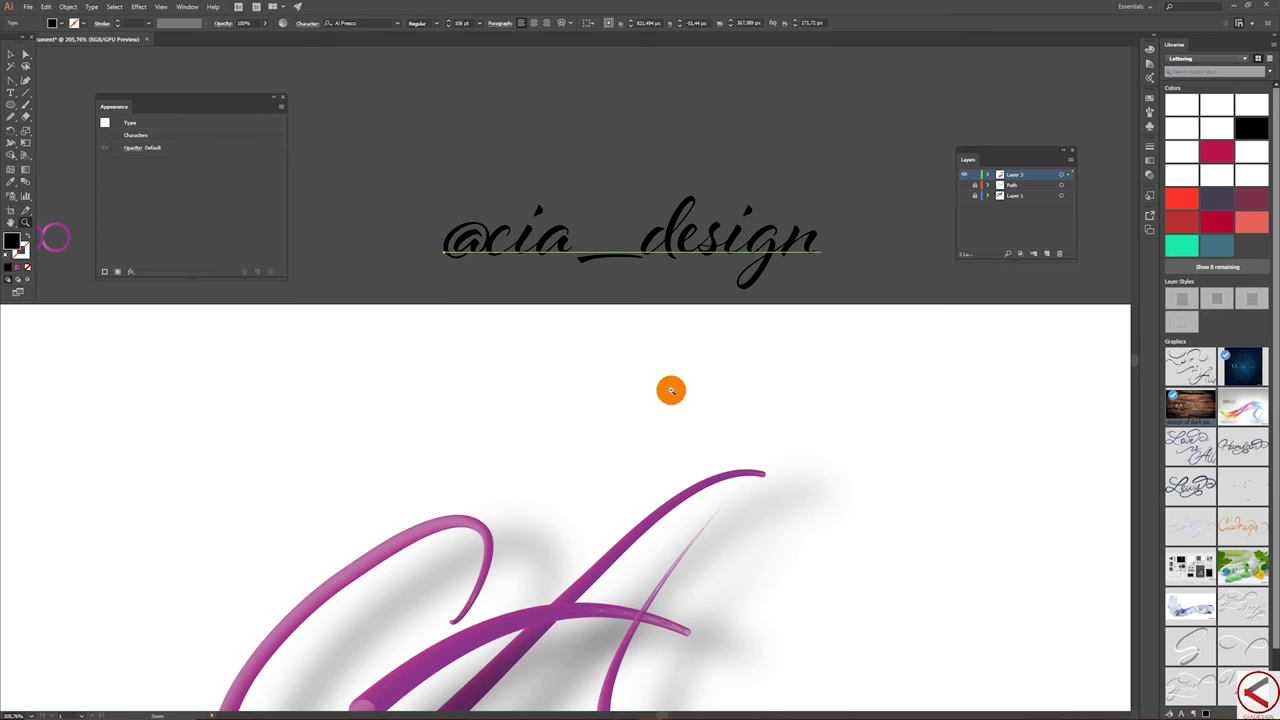
pyautogui.keyDown('alt'); pyautogui.click(535, 460); pyautogui.keyUp('alt')
pyautogui.moveTo(596, 443); pyautogui.dragTo(585, 443)
# - Delete the handle text and make the Appearance panel smaller
pyautogui.click(10, 56)
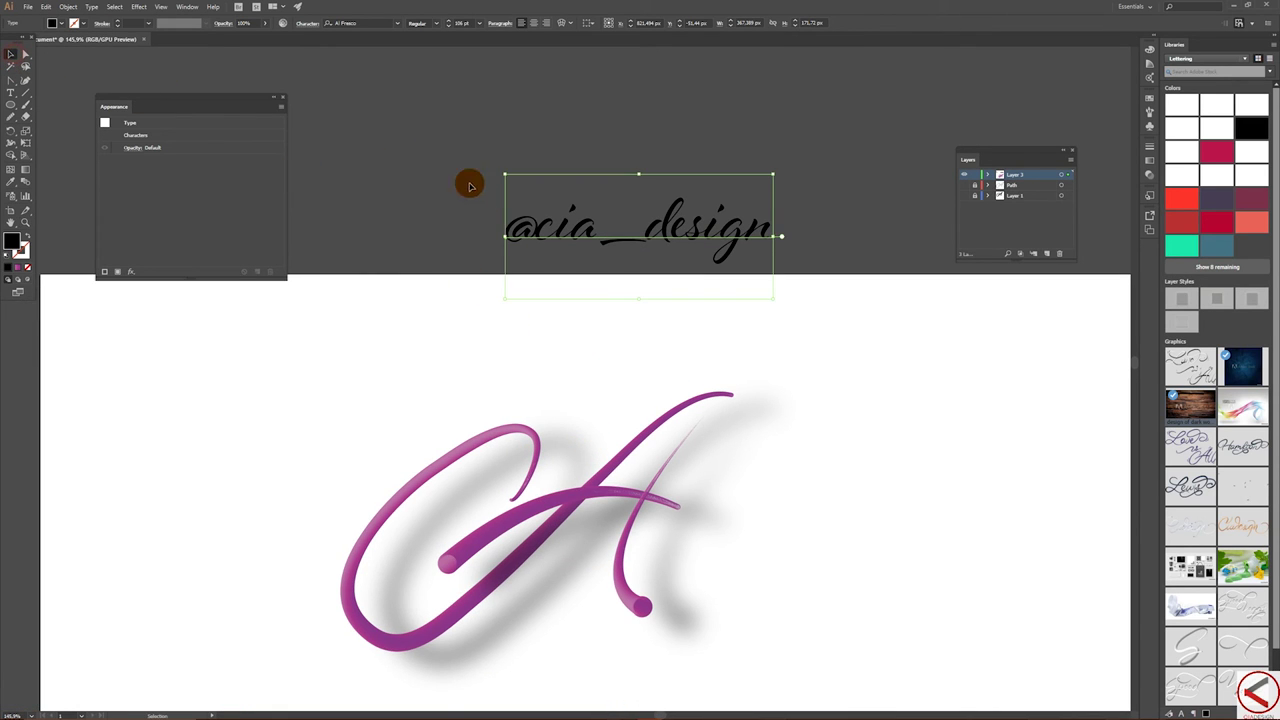
pyautogui.press('Delete')
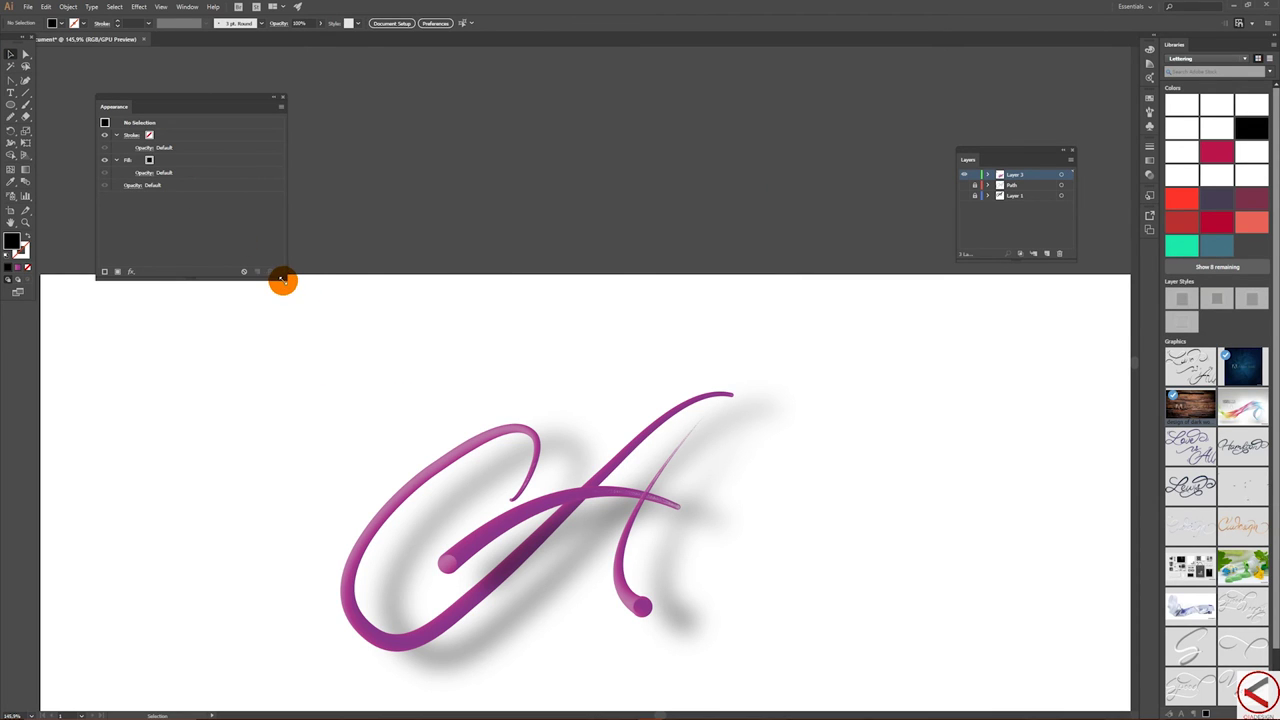
pyautogui.moveTo(261, 281); pyautogui.dragTo(217, 214)
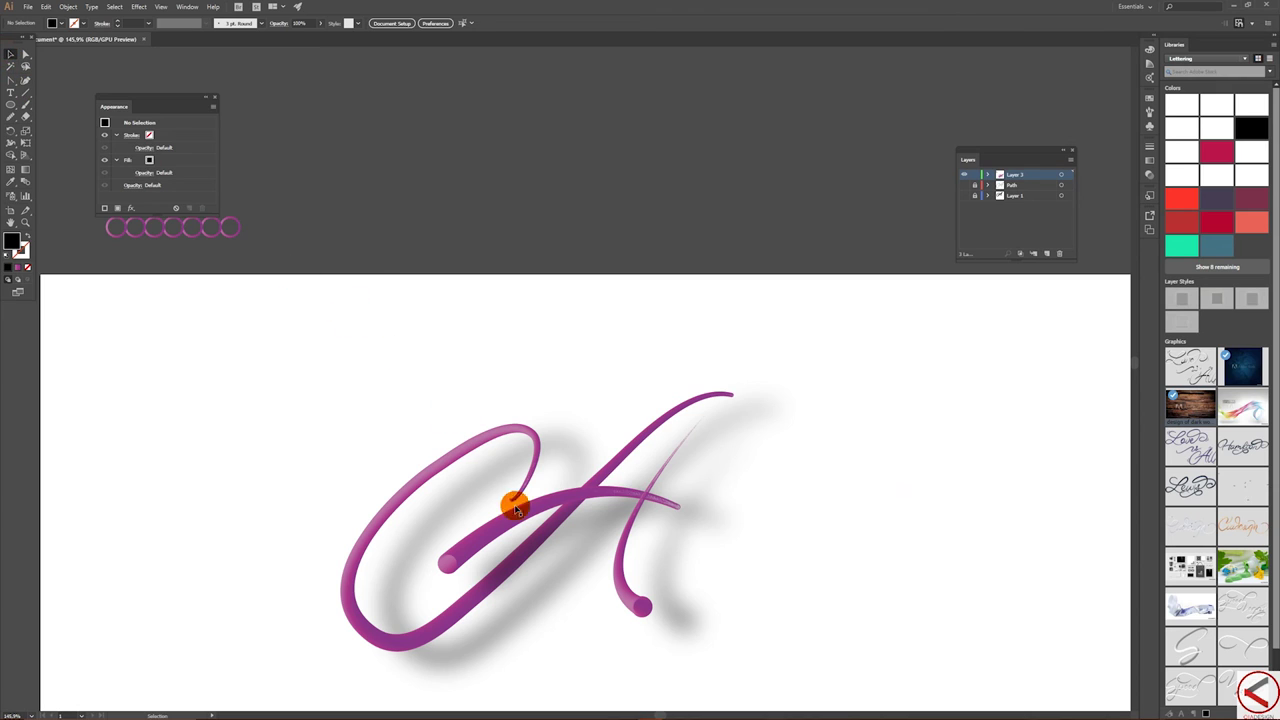
# - Select the lettering, isolate the A's blend stroke, then exit isolation with it selected
pyautogui.moveTo(197, 374); pyautogui.dragTo(840, 668)
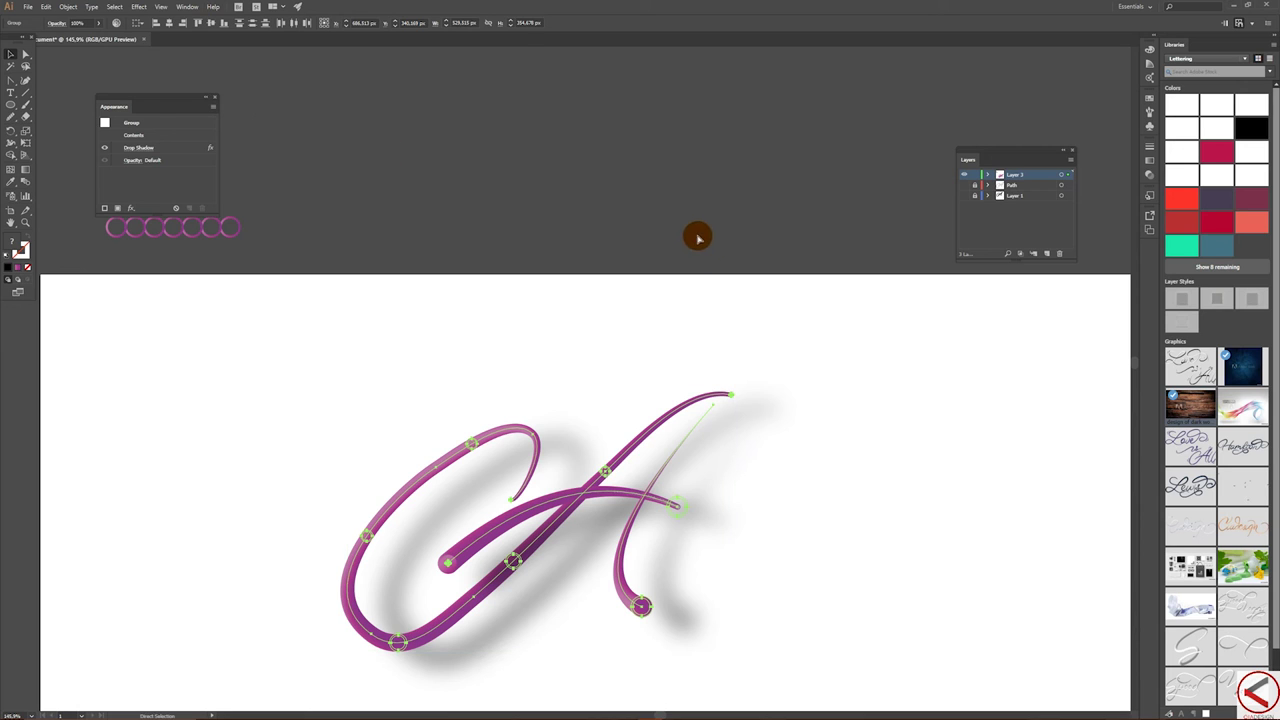
pyautogui.click(700, 462)
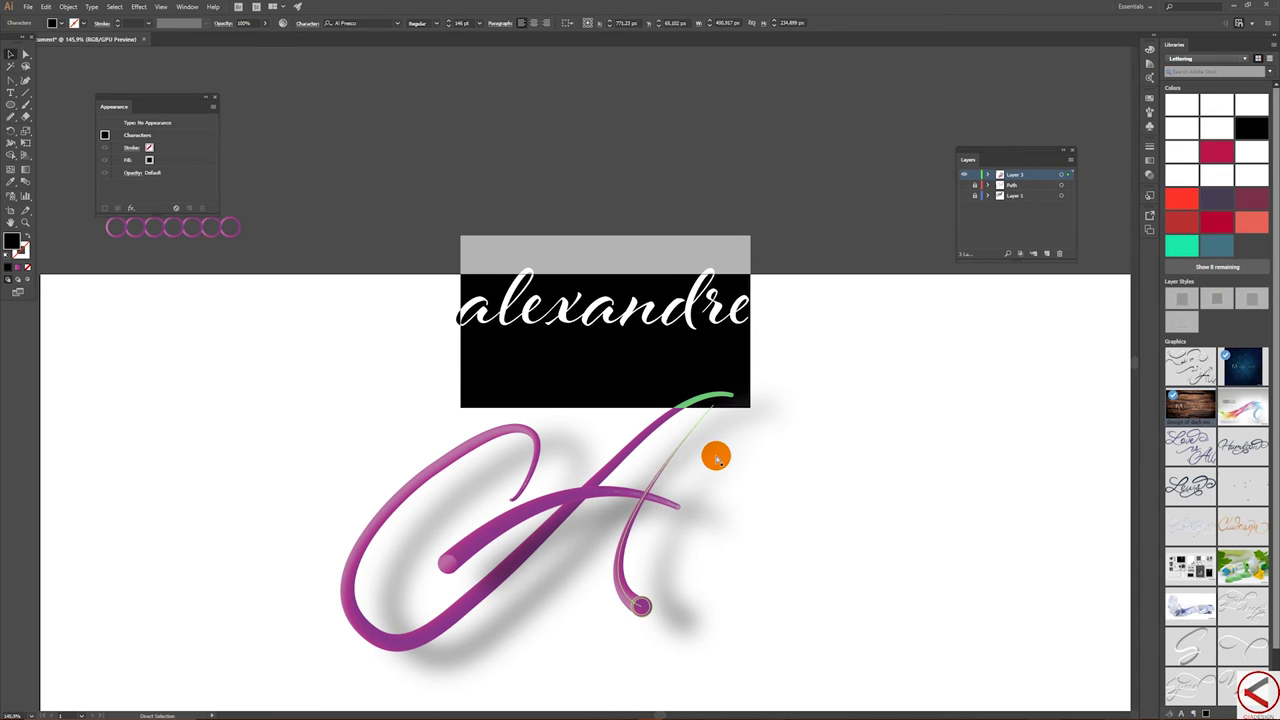
pyautogui.click(716, 420)
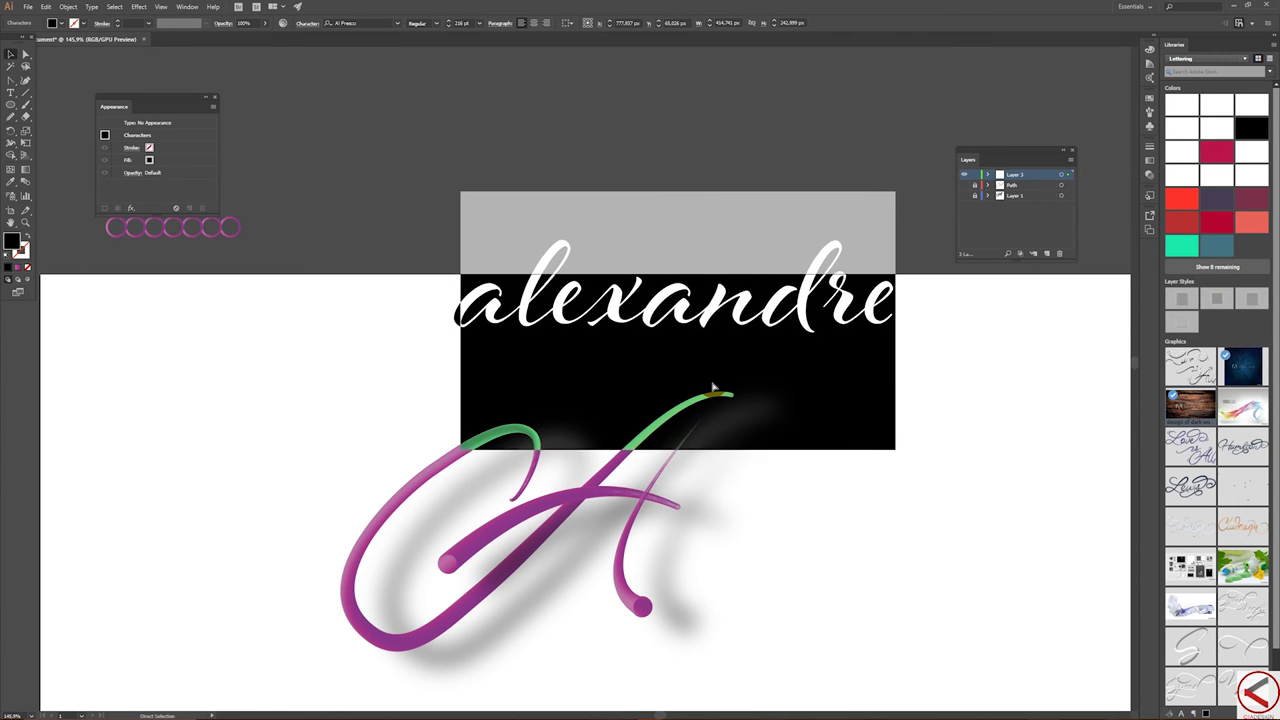
pyautogui.doubleClick(713, 390)
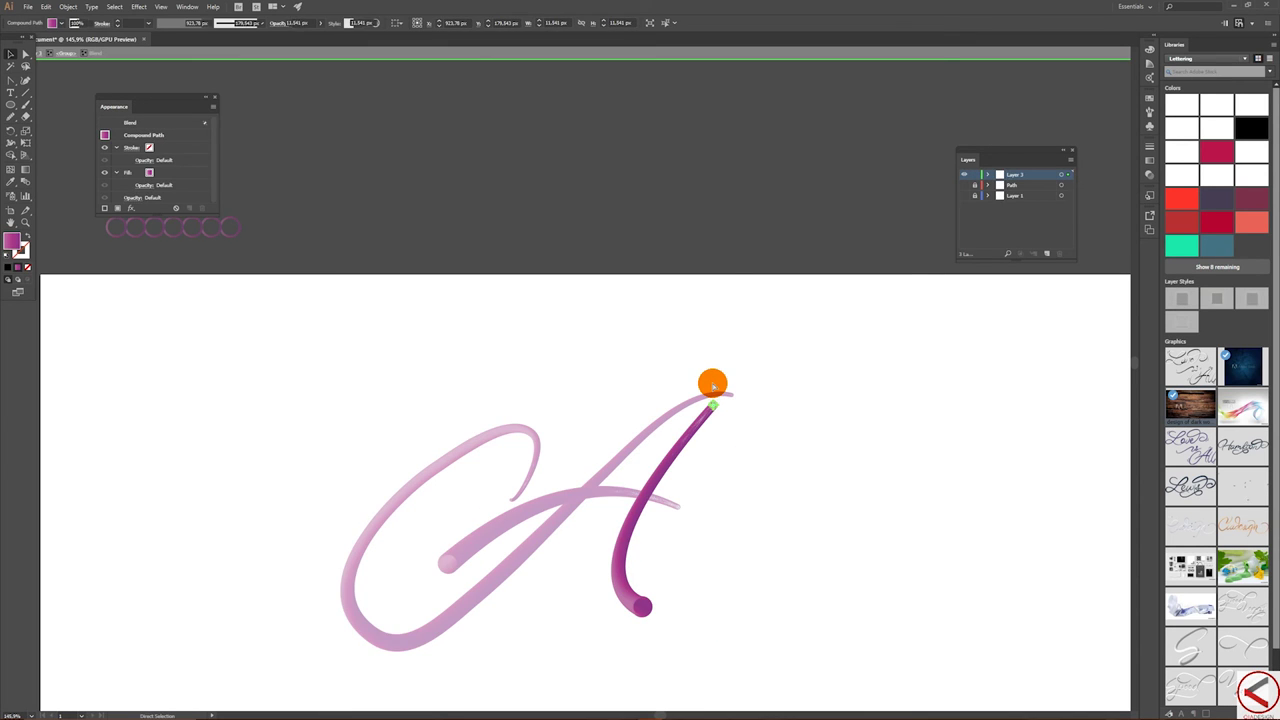
pyautogui.press('Escape')
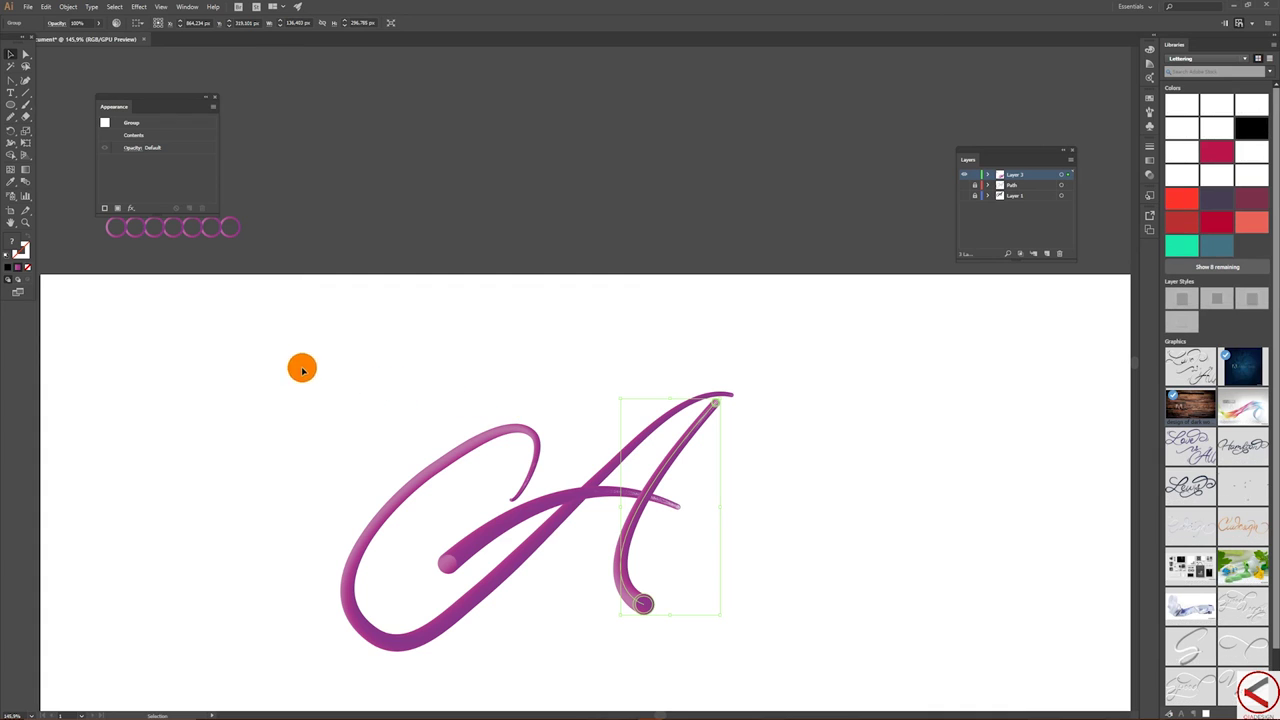
# - Drag the whole A lettering into the Lettering library's Graphics, creating Artwork 1
pyautogui.moveTo(249, 332); pyautogui.dragTo(829, 641)
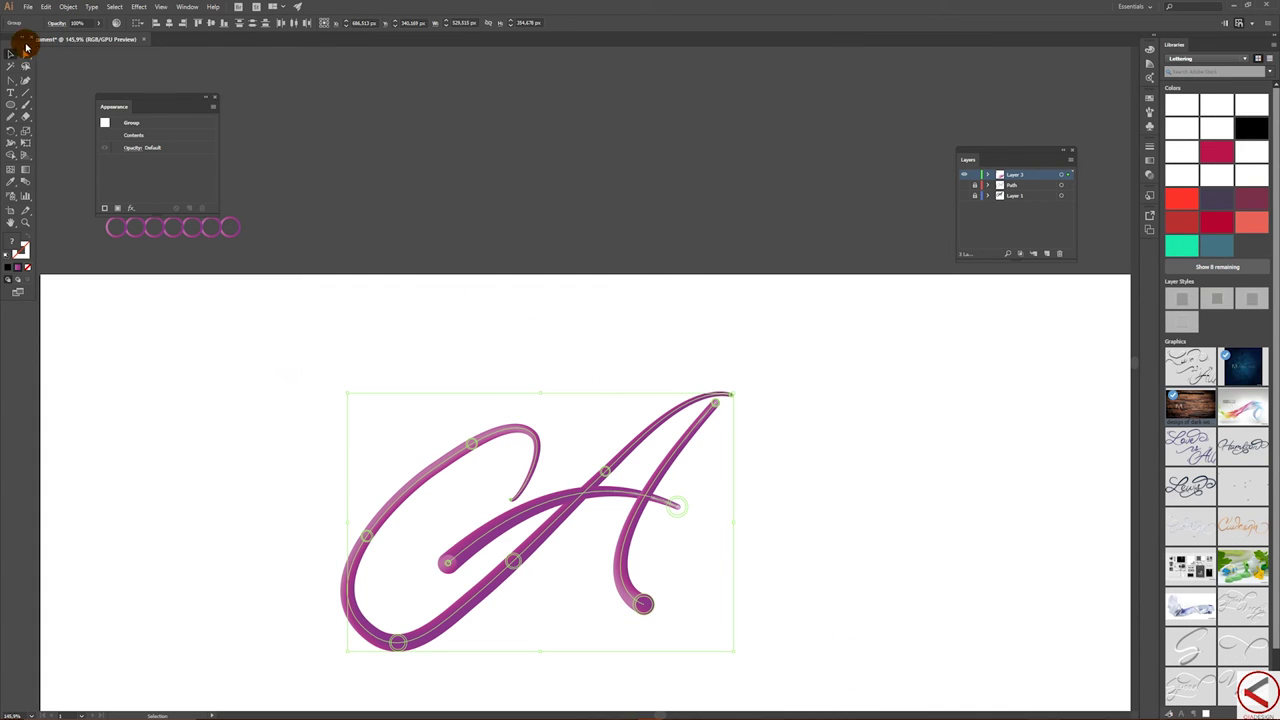
pyautogui.moveTo(6, 38); pyautogui.dragTo(46, 88)
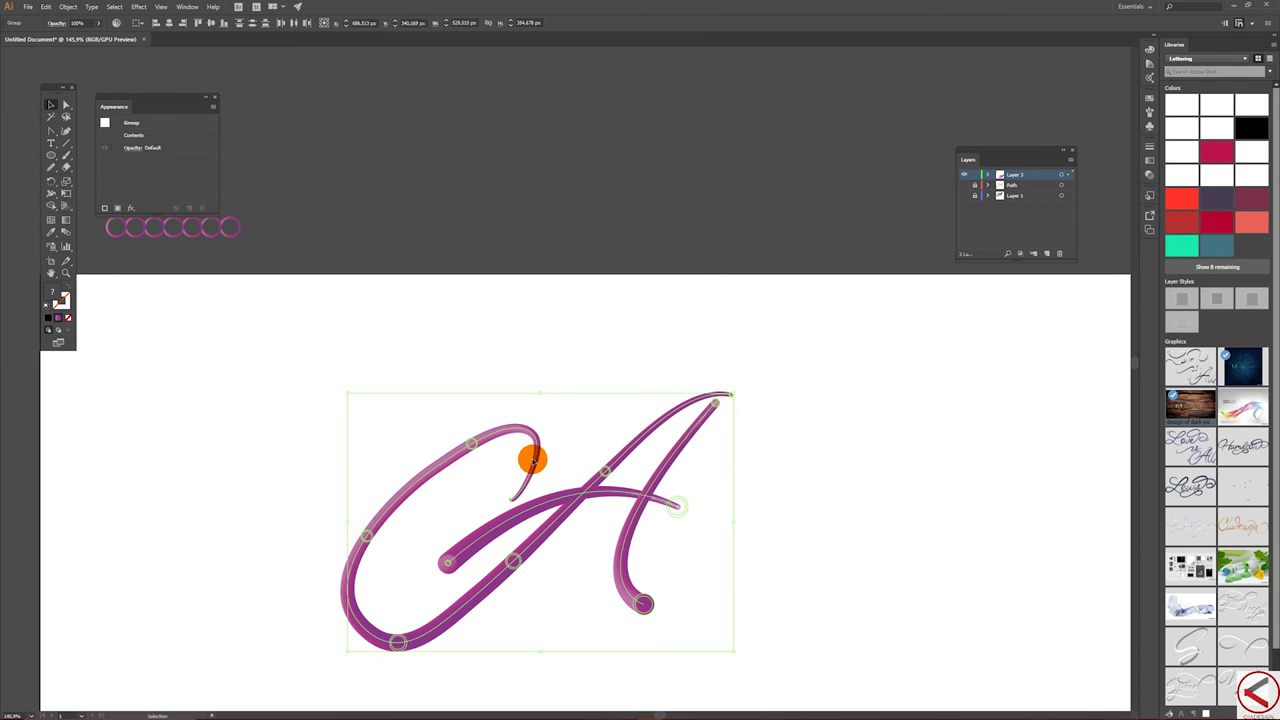
pyautogui.moveTo(577, 500); pyautogui.dragTo(1184, 358)
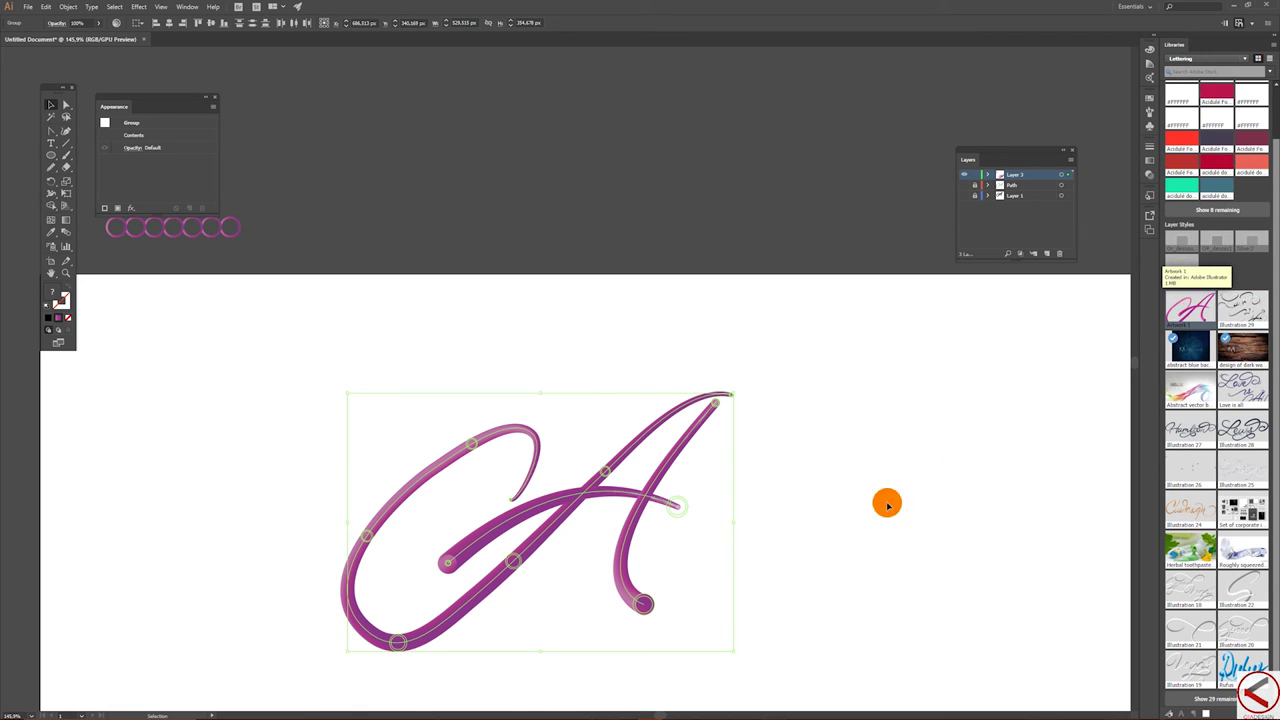
pyautogui.moveTo(600, 712)
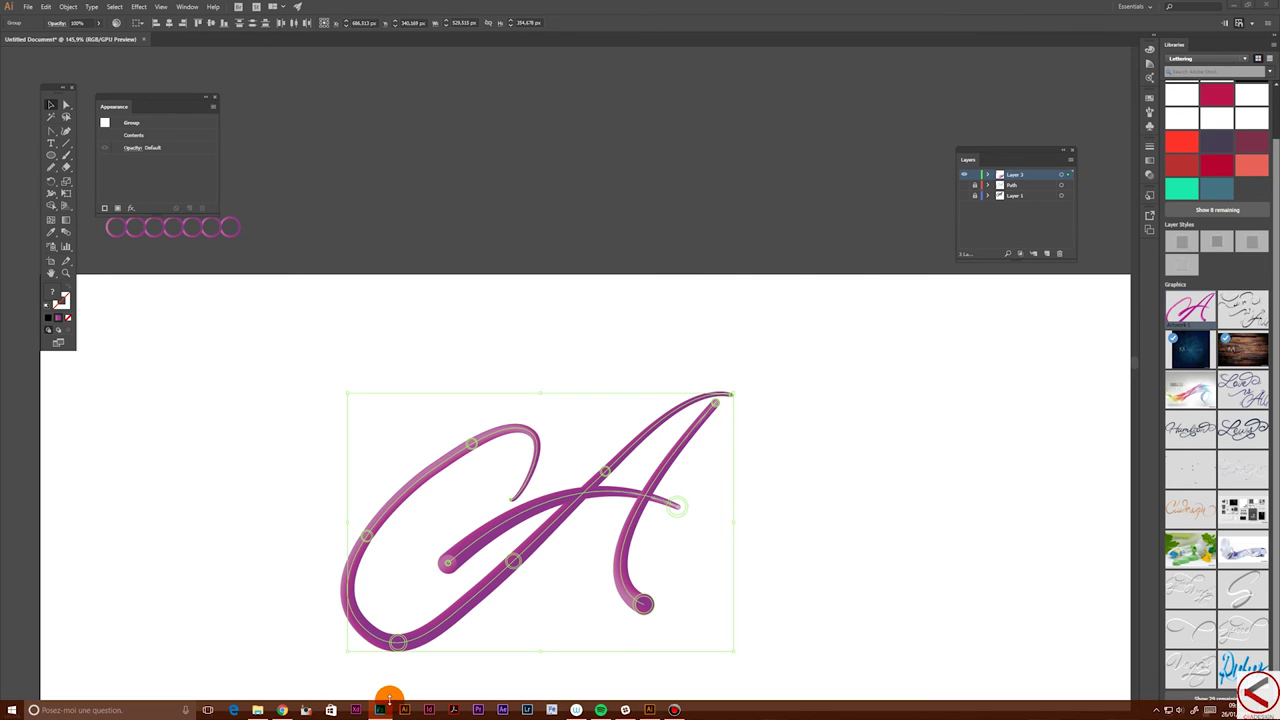
# - In Photoshop, create a new document from the Personnalisée 3000 × 2000 px preset
pyautogui.click(389, 698)
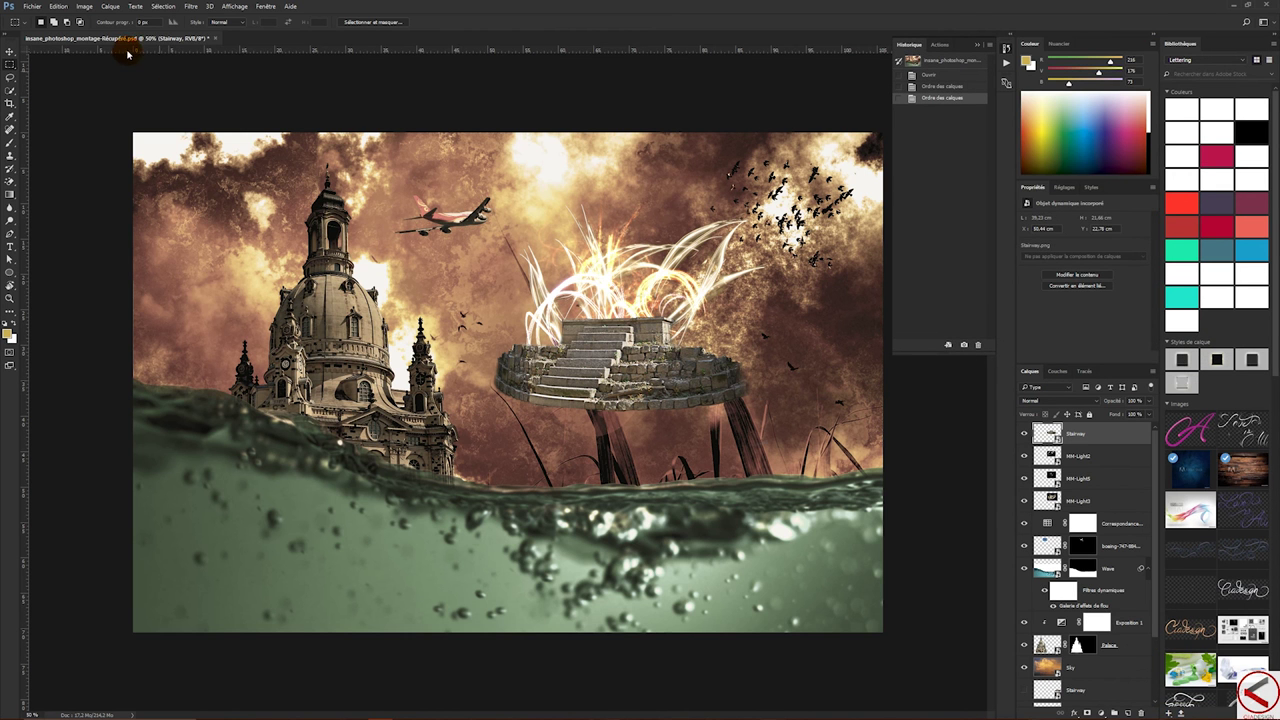
pyautogui.click(29, 6)
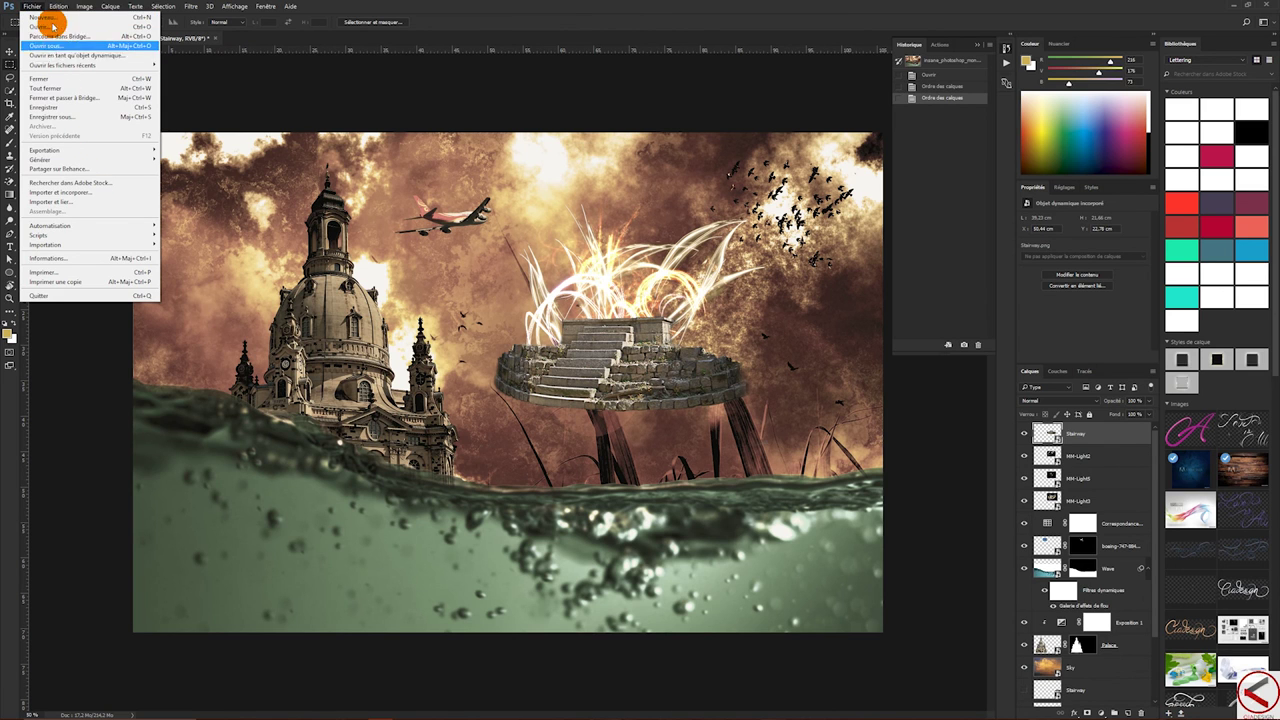
pyautogui.click(47, 17)
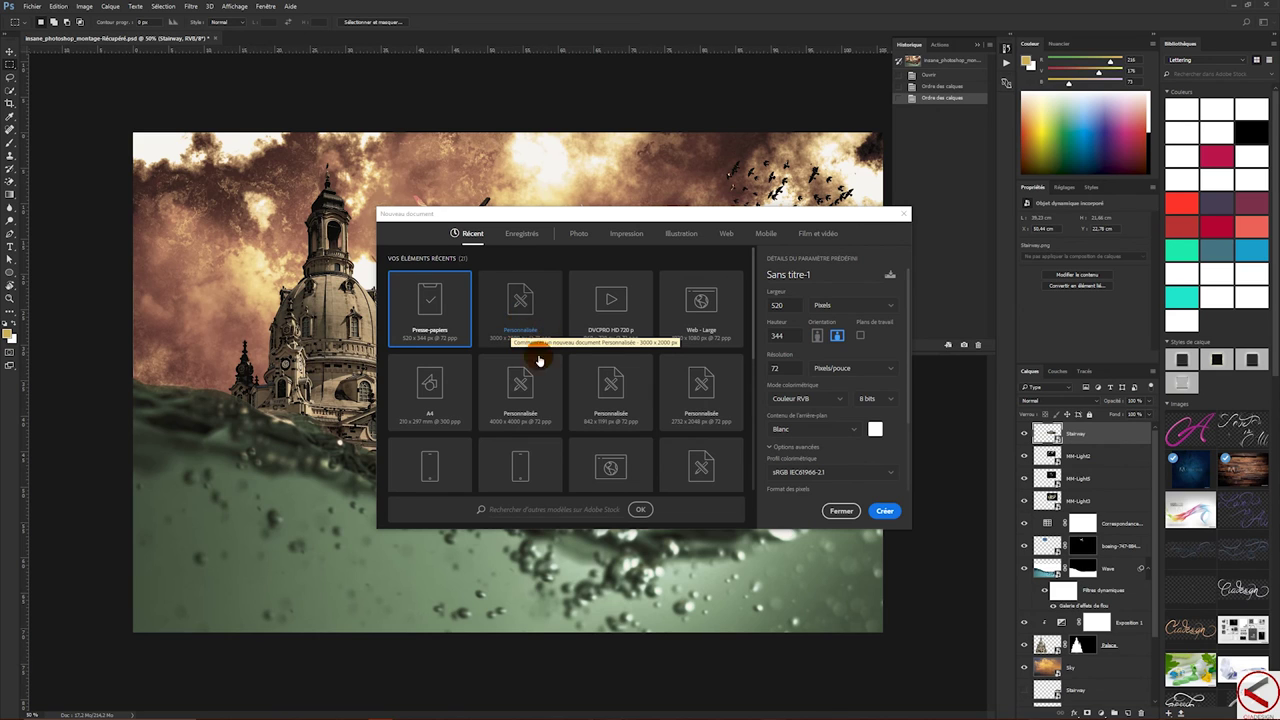
pyautogui.click(521, 318)
pyautogui.click(895, 509)
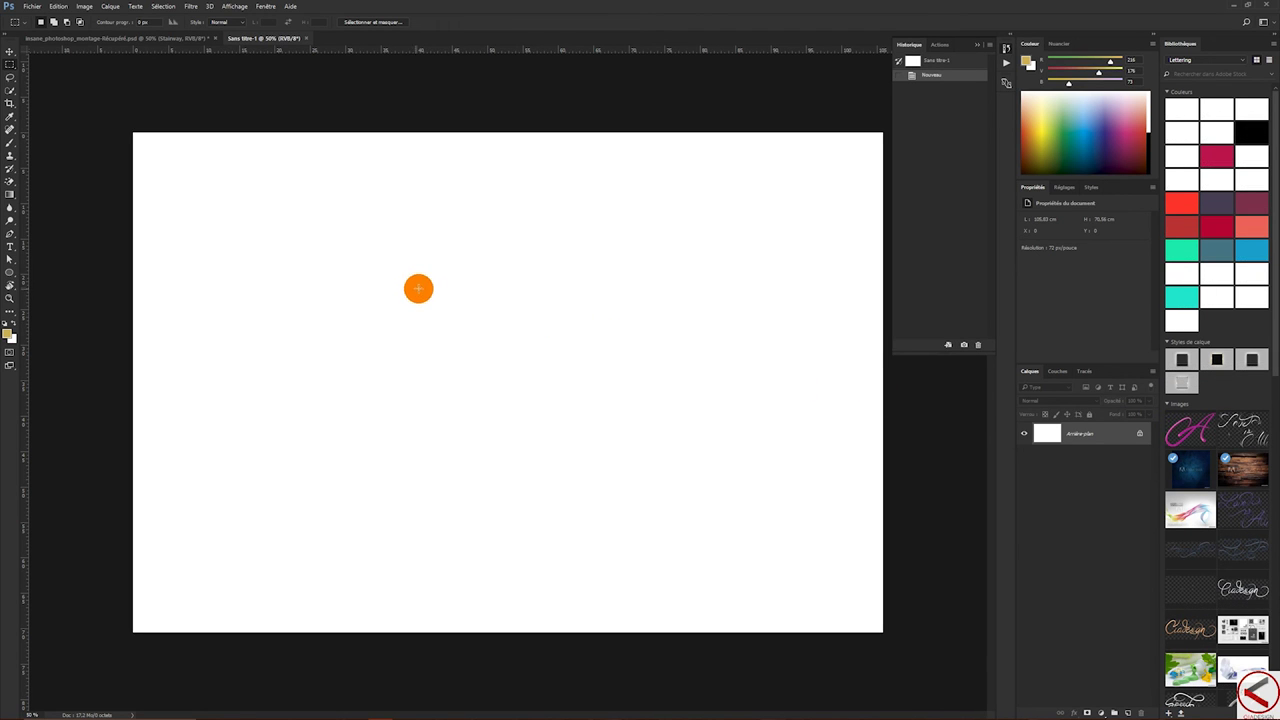
# - Place the library's Artwork 1 on the canvas, scaled up
pyautogui.moveTo(1190, 428); pyautogui.dragTo(380, 330)
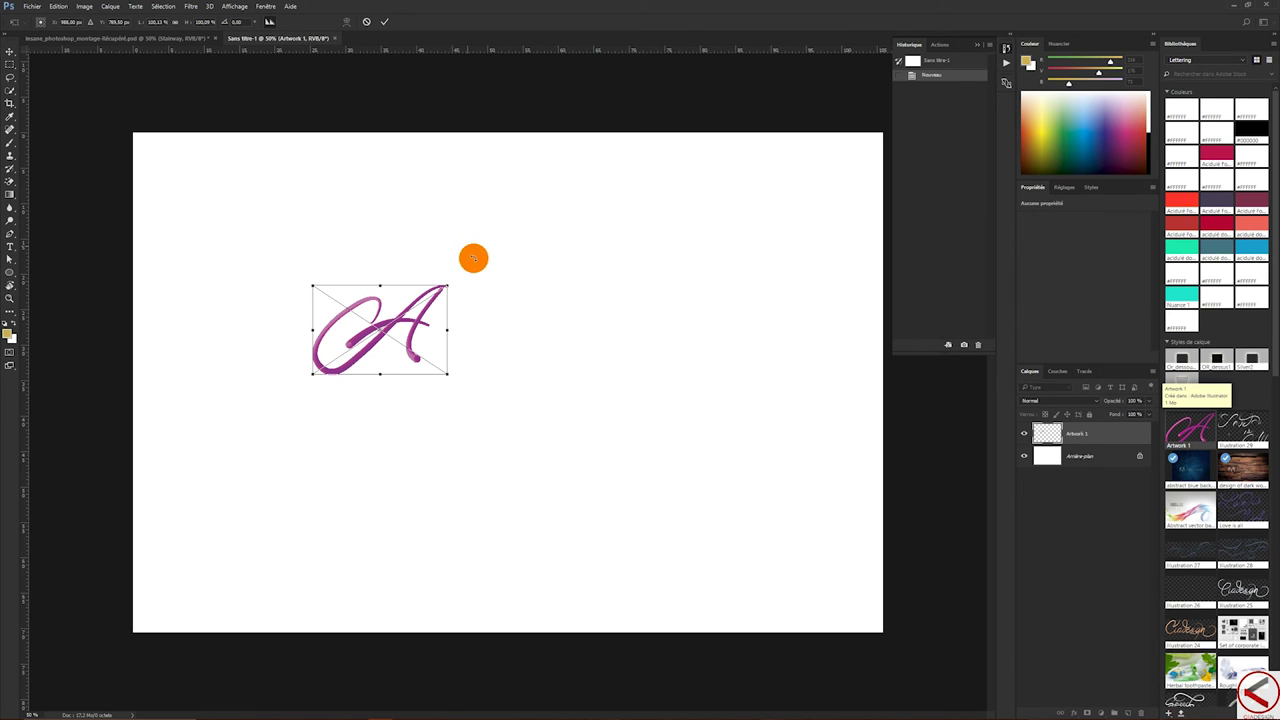
pyautogui.moveTo(448, 287); pyautogui.dragTo(681, 192)
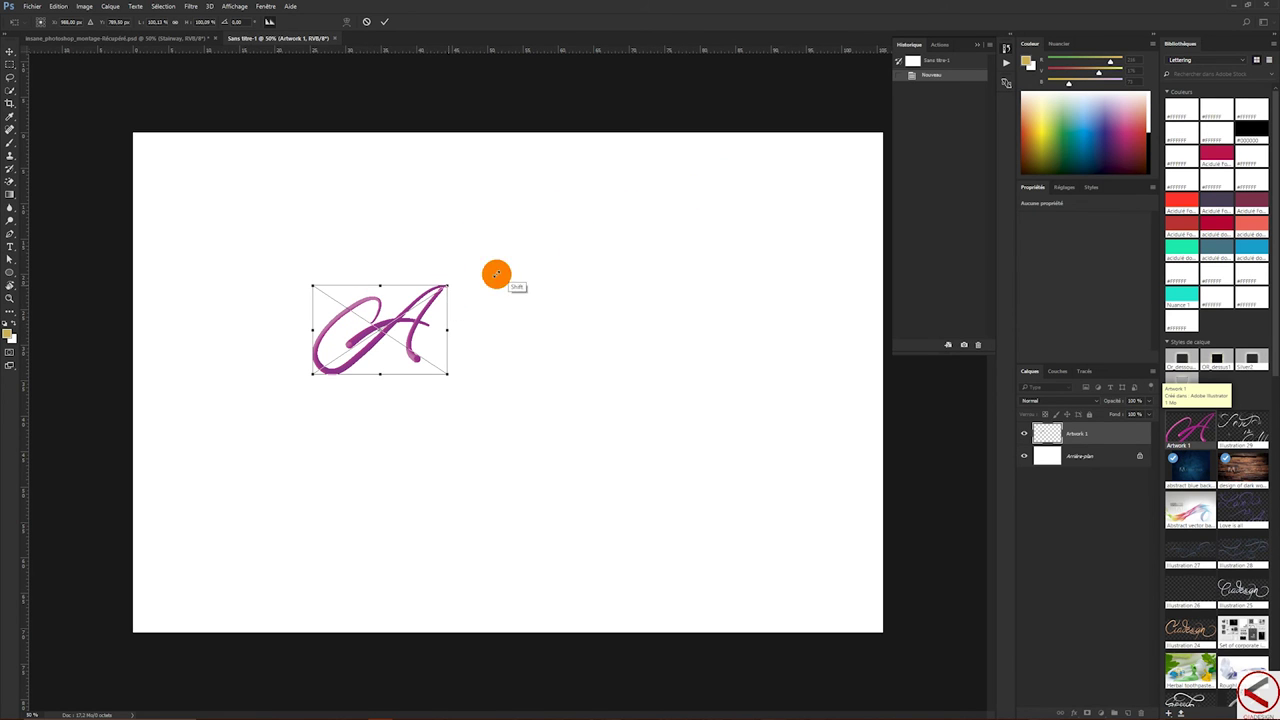
pyautogui.press('Return')
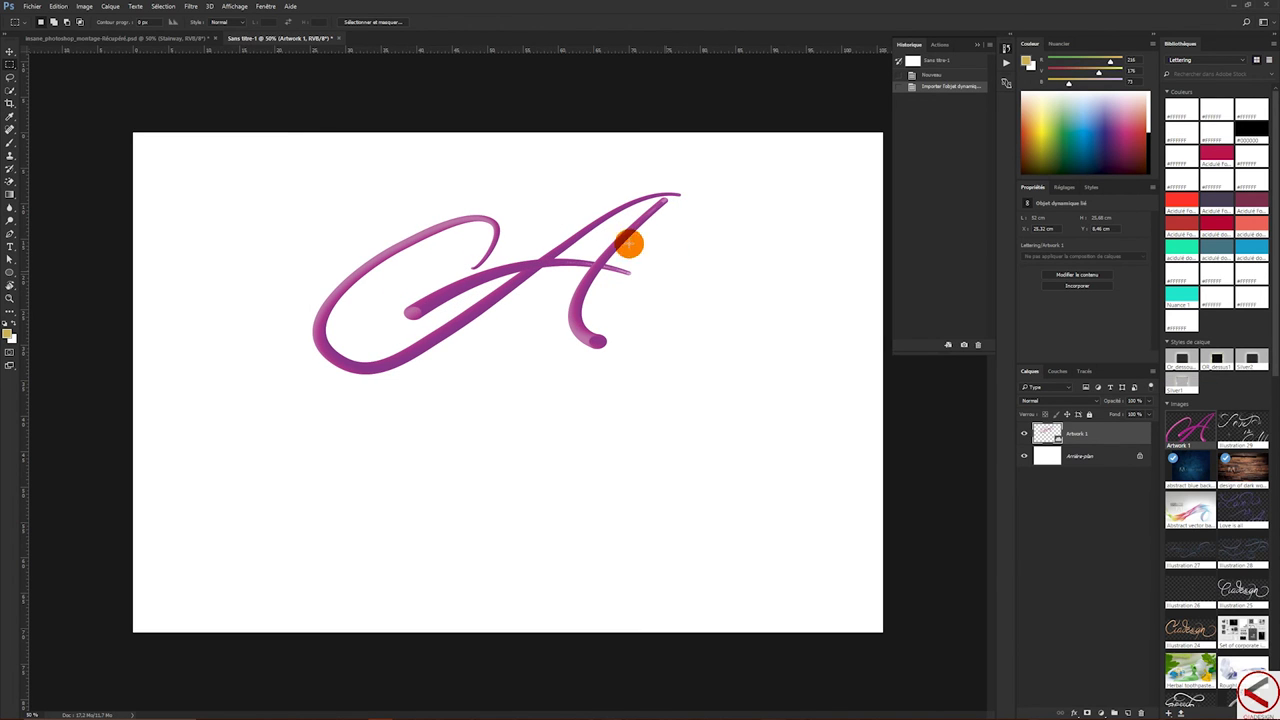
# - Move the A lower on the canvas and open the smart object's contents in Illustrator
pyautogui.click(11, 51)
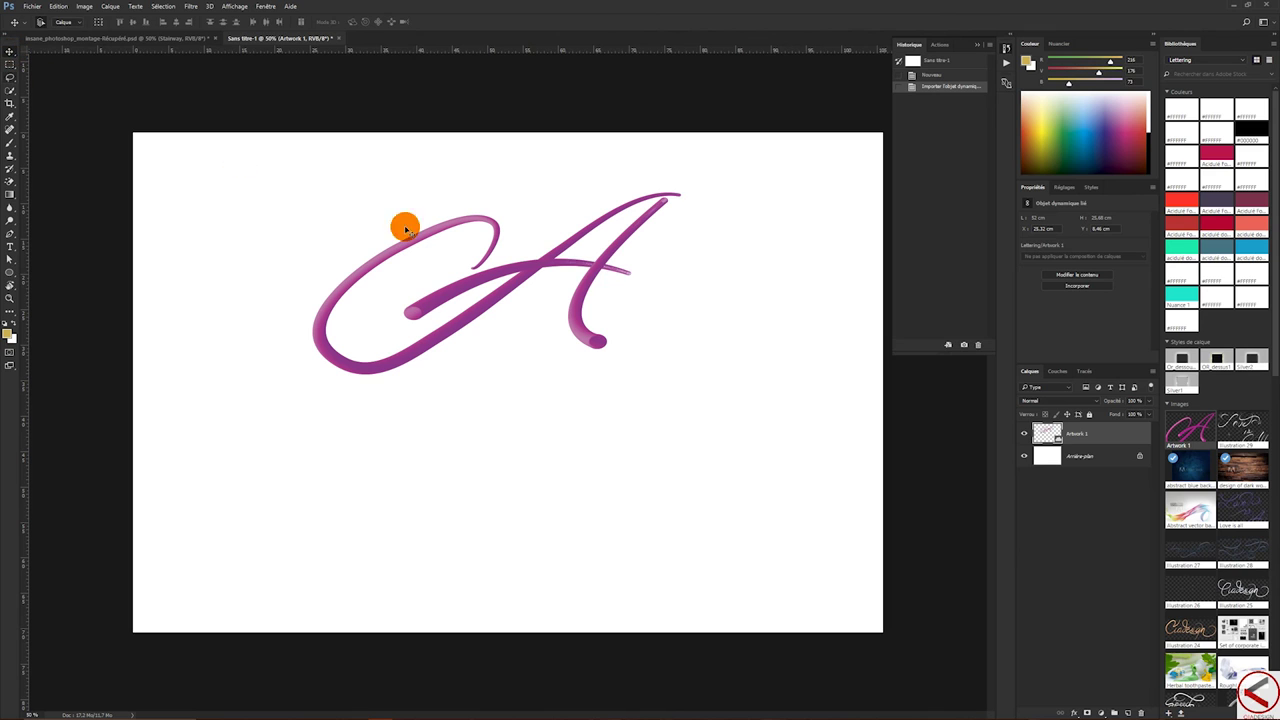
pyautogui.moveTo(548, 265); pyautogui.dragTo(531, 364)
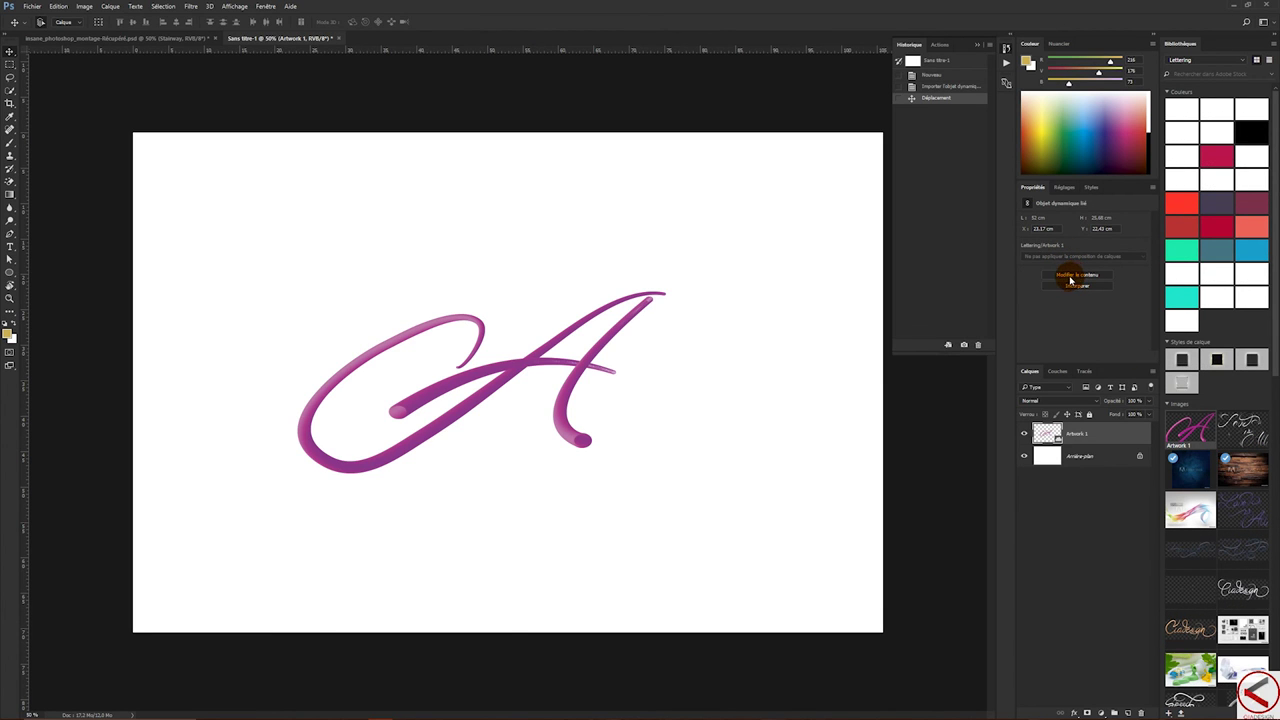
pyautogui.click(594, 362)
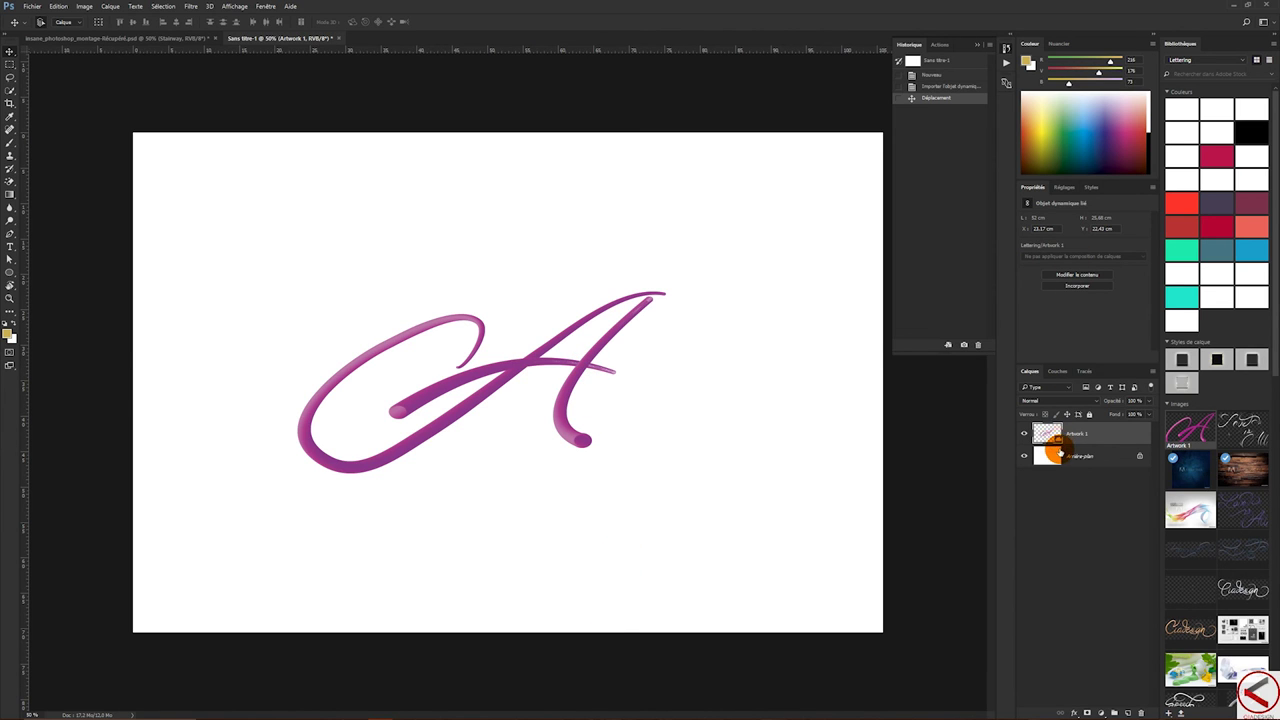
pyautogui.doubleClick(1053, 448)
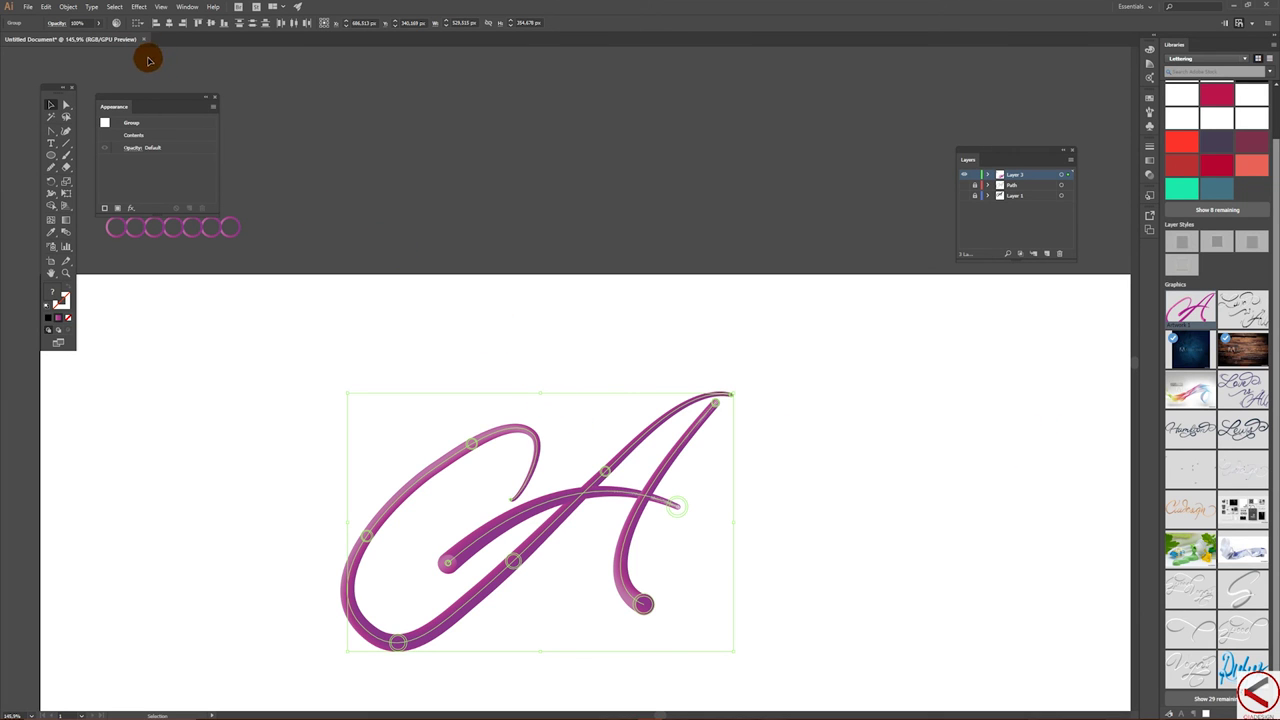
# - Save the lettering as the Illustrator file 'A tuto', then quit Illustrator, clearing the clipboard
pyautogui.click(26, 7)
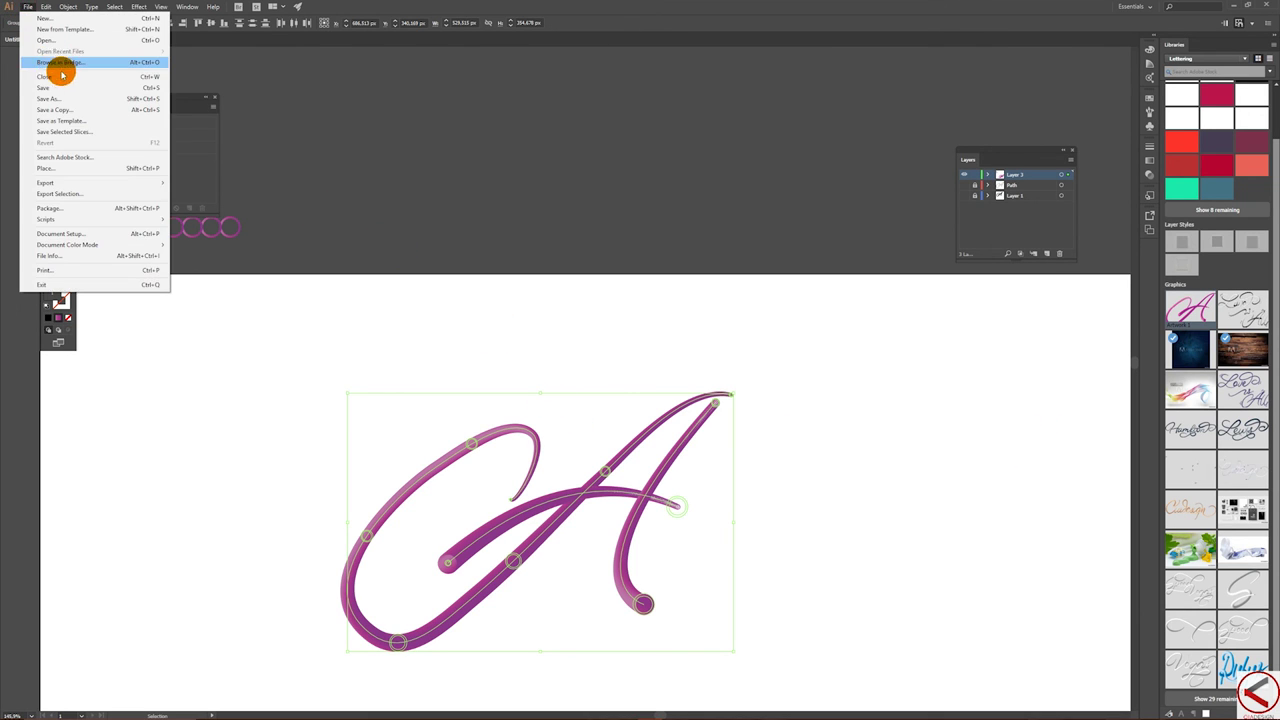
pyautogui.click(72, 104)
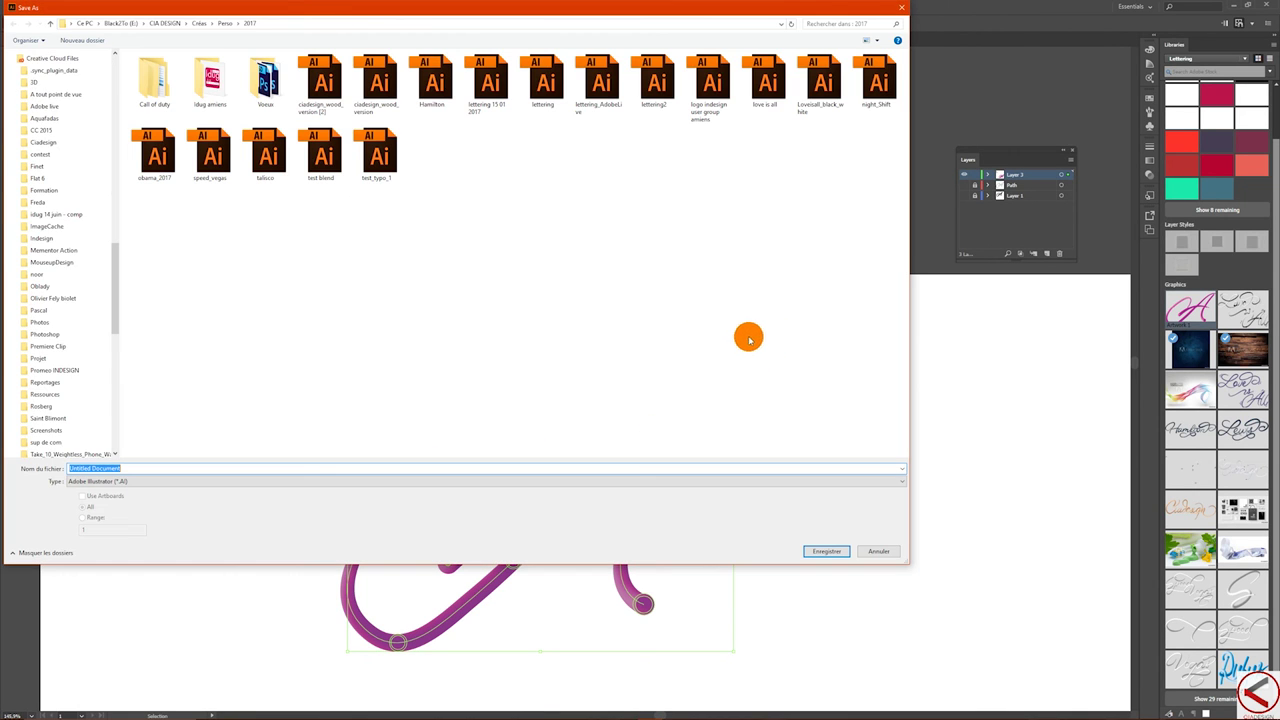
pyautogui.write('A tuto')
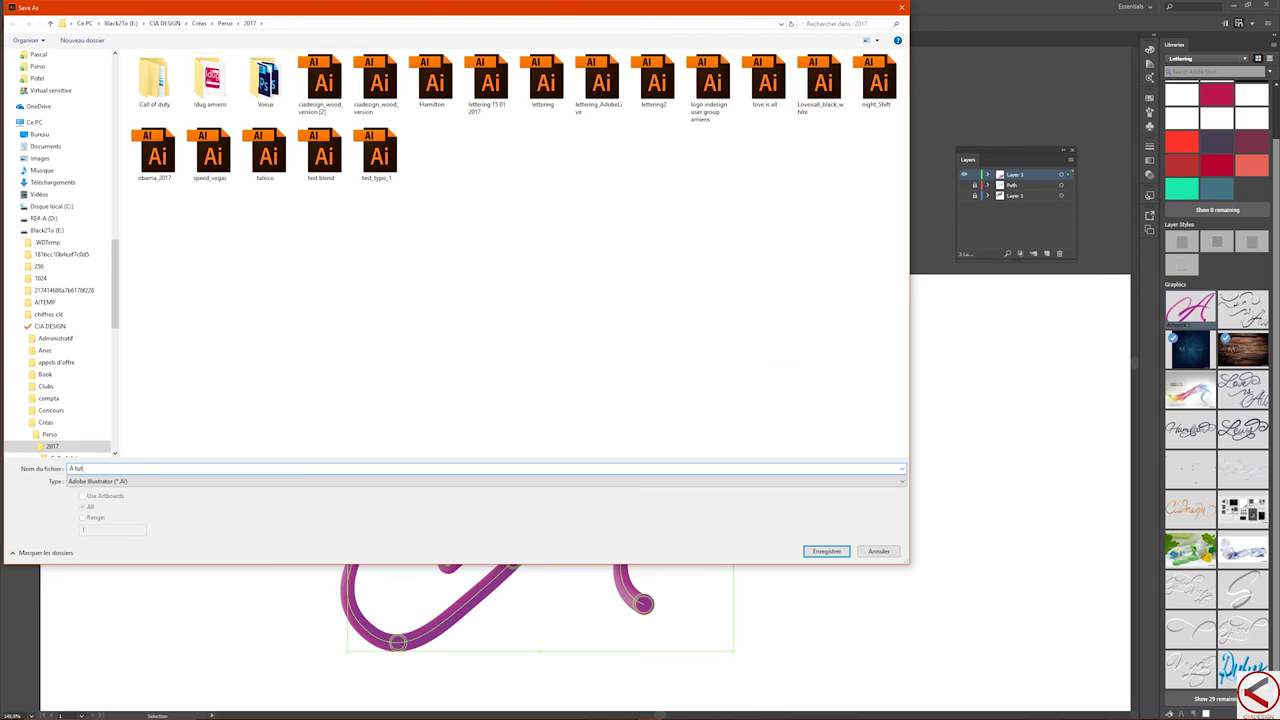
pyautogui.click(826, 553)
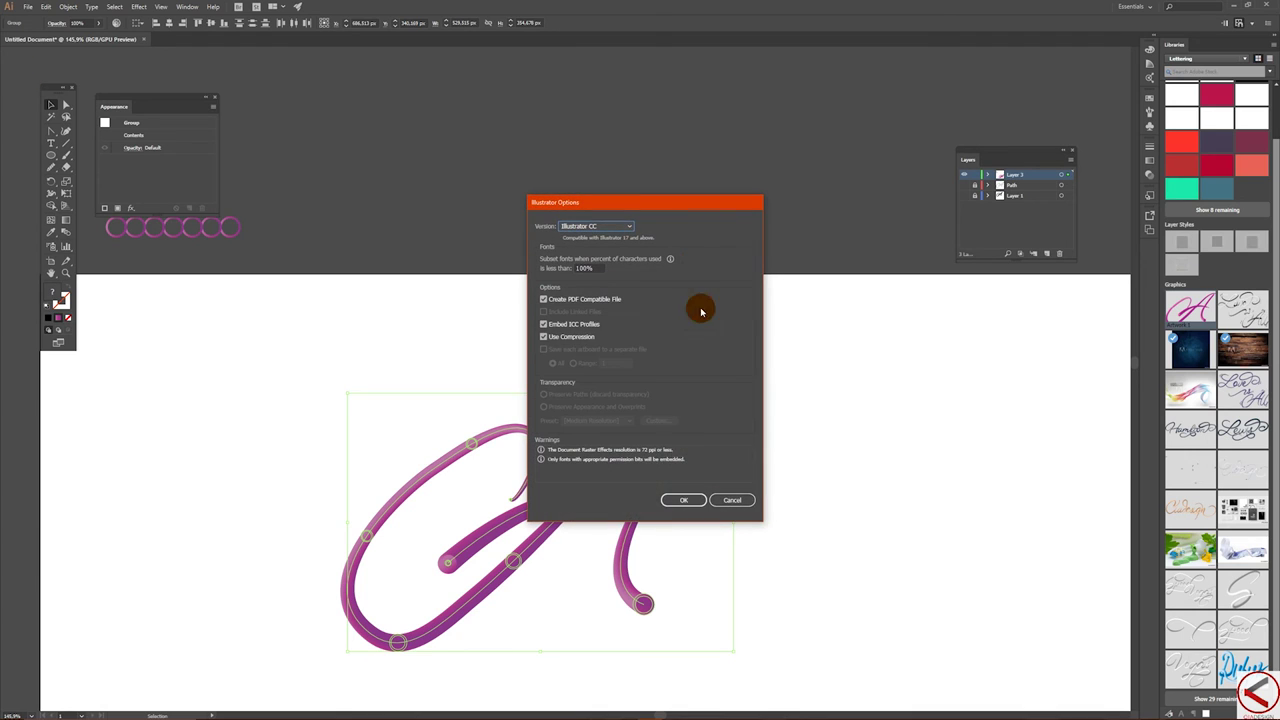
pyautogui.click(684, 501)
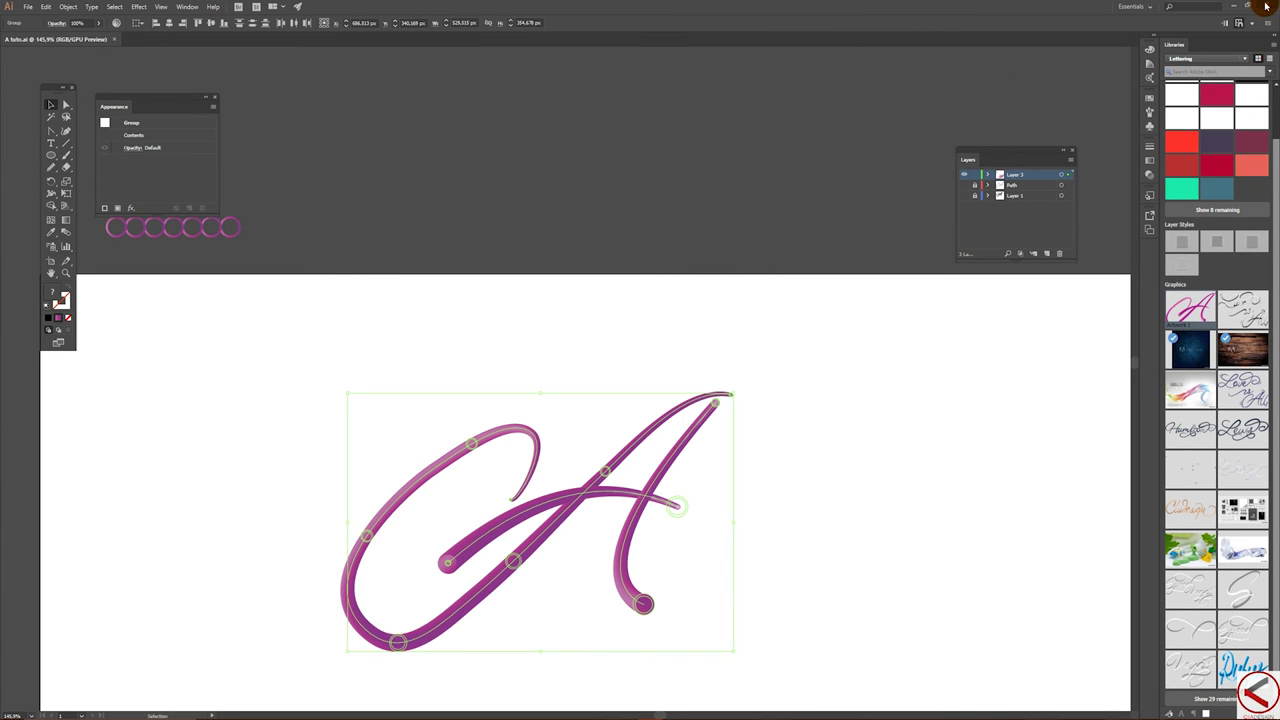
pyautogui.click(1267, 6)
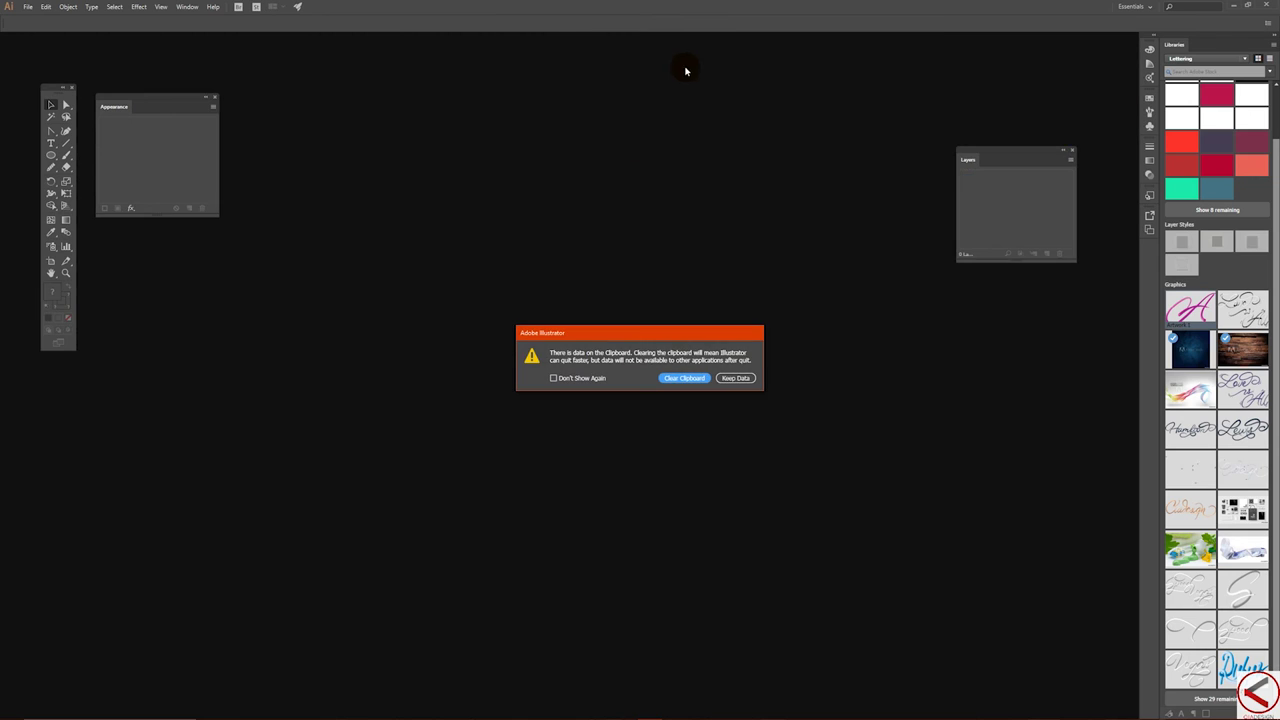
pyautogui.click(685, 378)
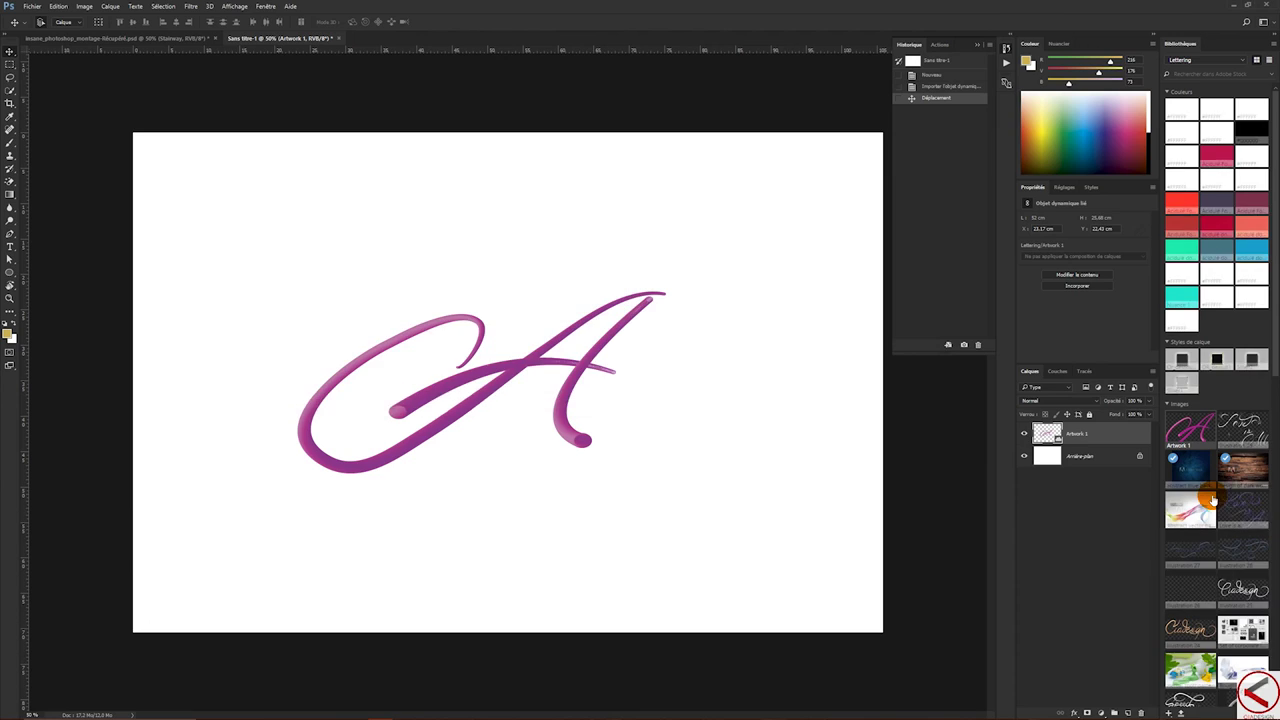
# - Drag the Artwork 1 smart object higher on the Sans titre-1 canvas
pyautogui.moveTo(1212, 498)
pyautogui.mouseDown()
pyautogui.moveTo(1065, 96)
pyautogui.moveTo(477, 556)
pyautogui.mouseUp()
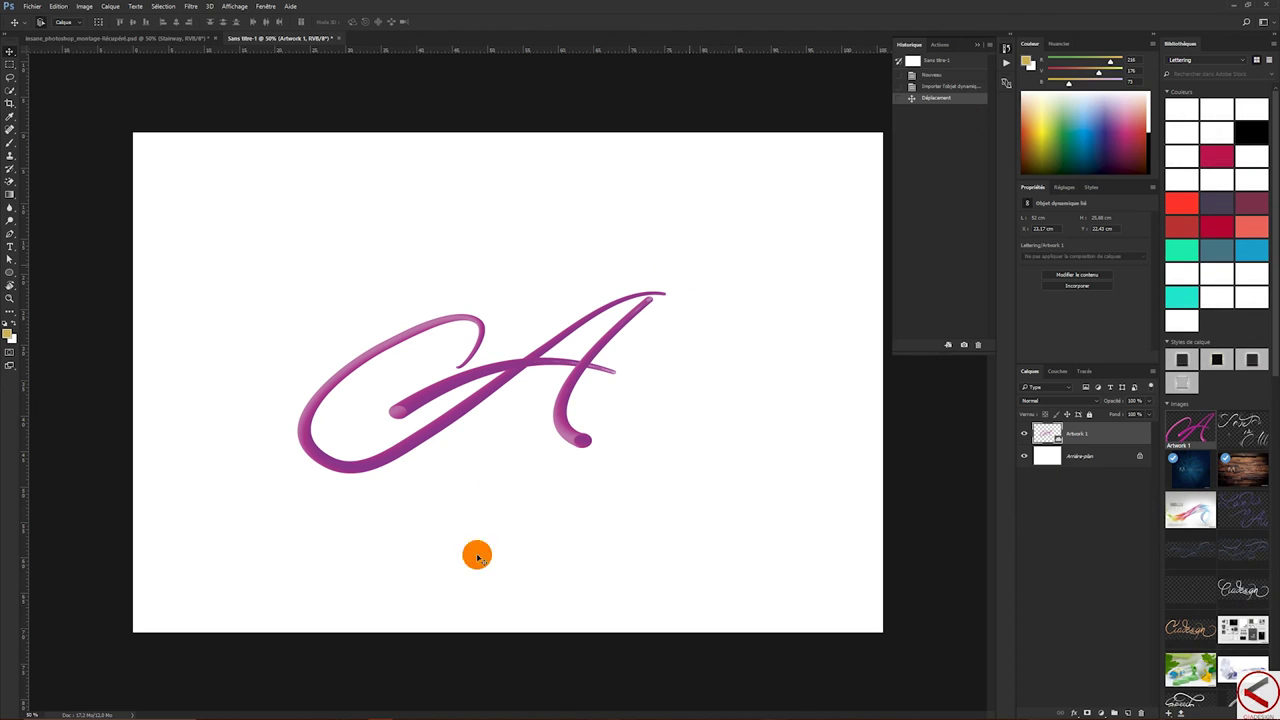
pyautogui.moveTo(528, 712); pyautogui.dragTo(346, 291)
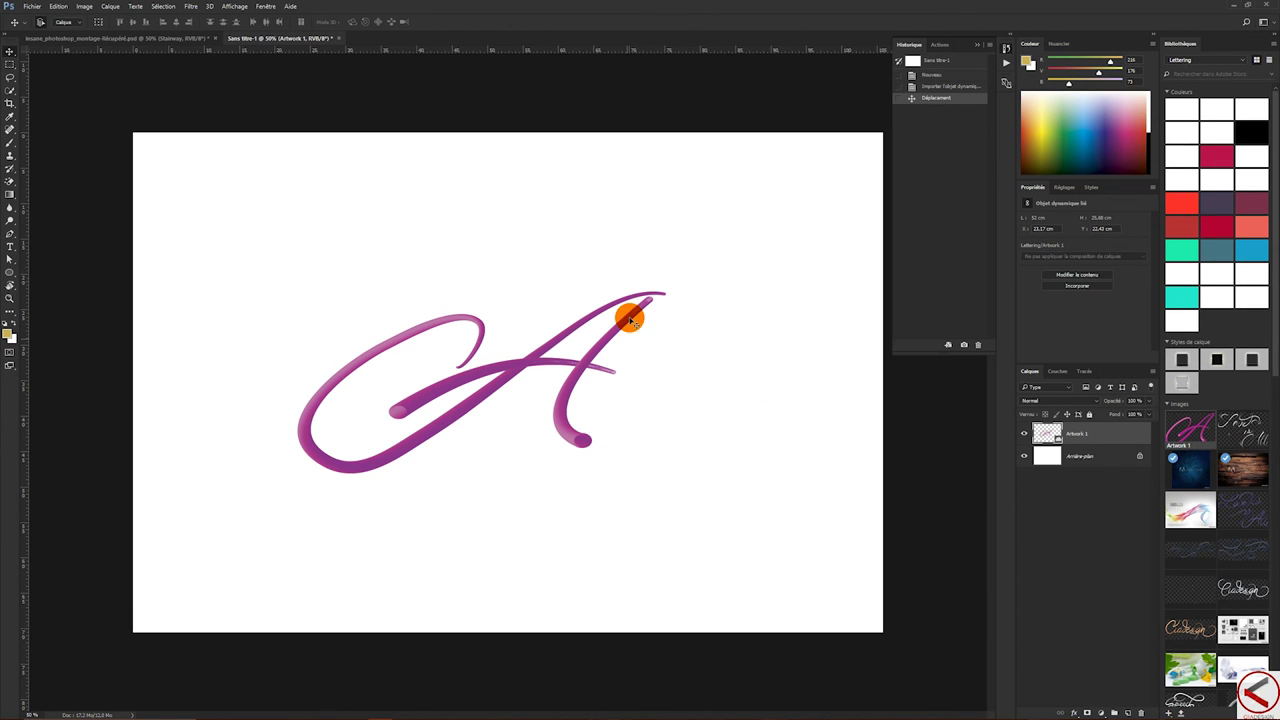
pyautogui.moveTo(594, 370); pyautogui.dragTo(578, 339)
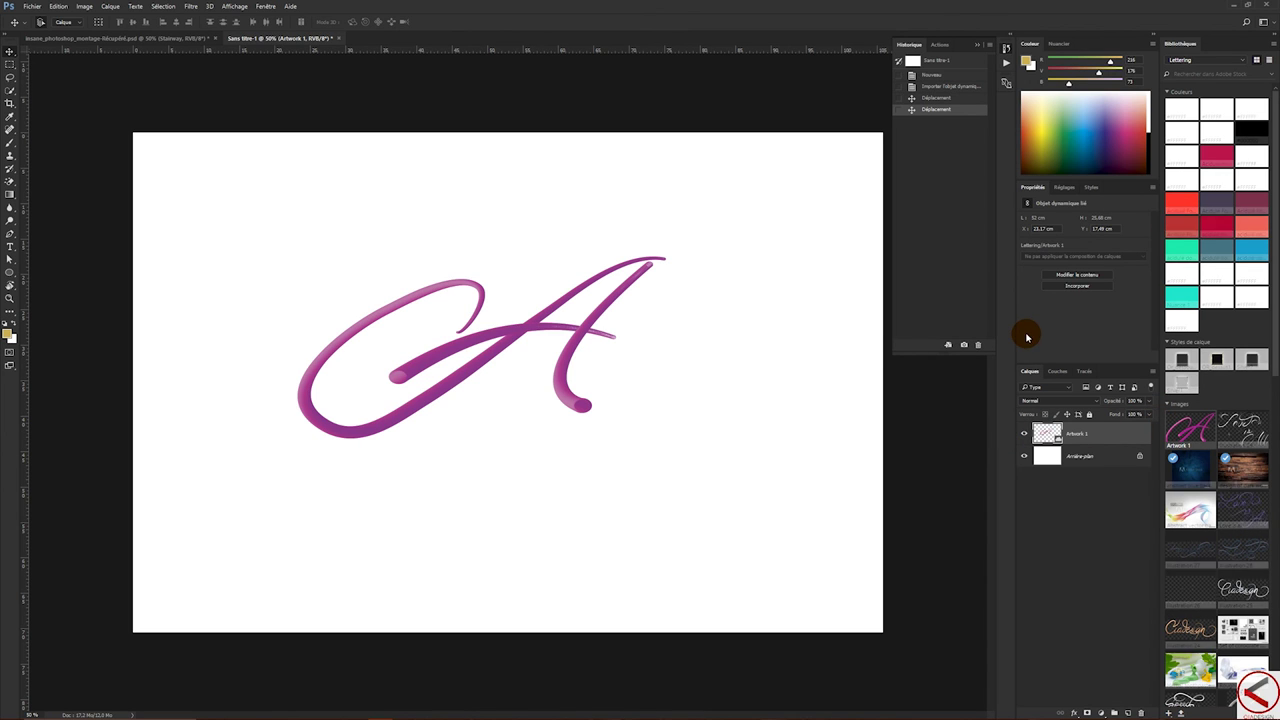
# - Open love is all.psd from the 2017 folder, keeping its embedded colour profile
pyautogui.click(32, 8)
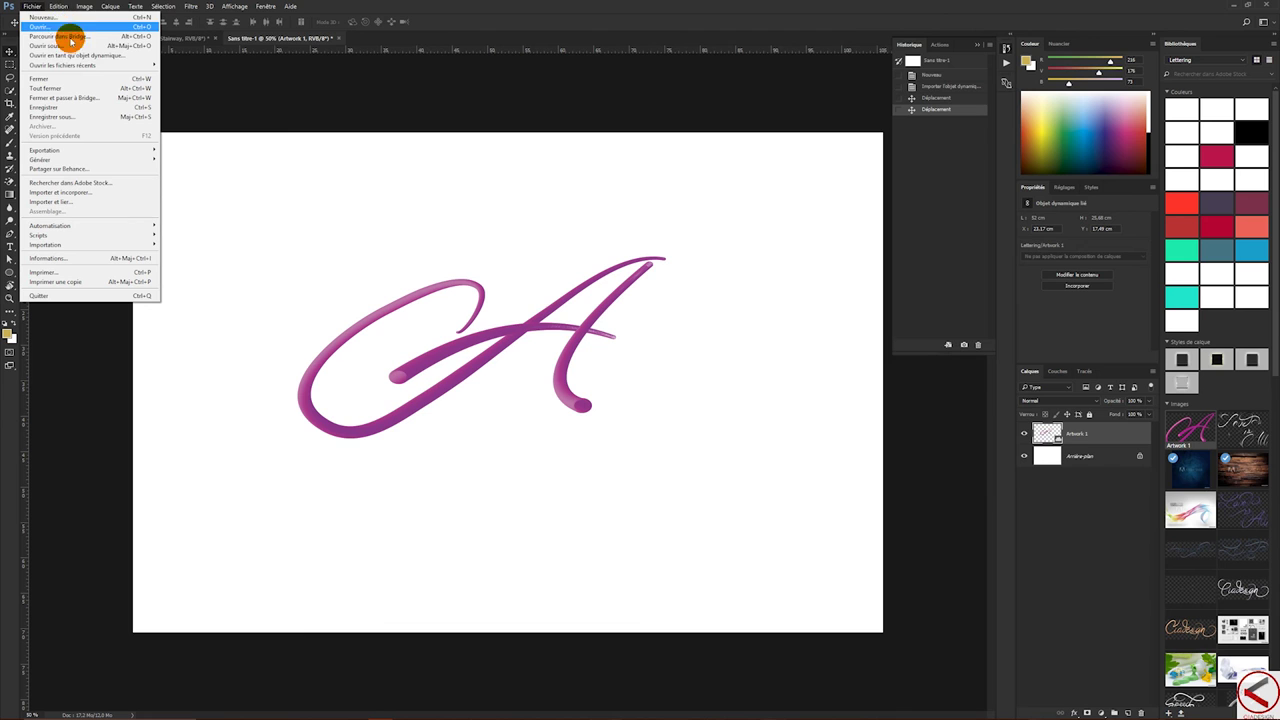
pyautogui.moveTo(70, 66)
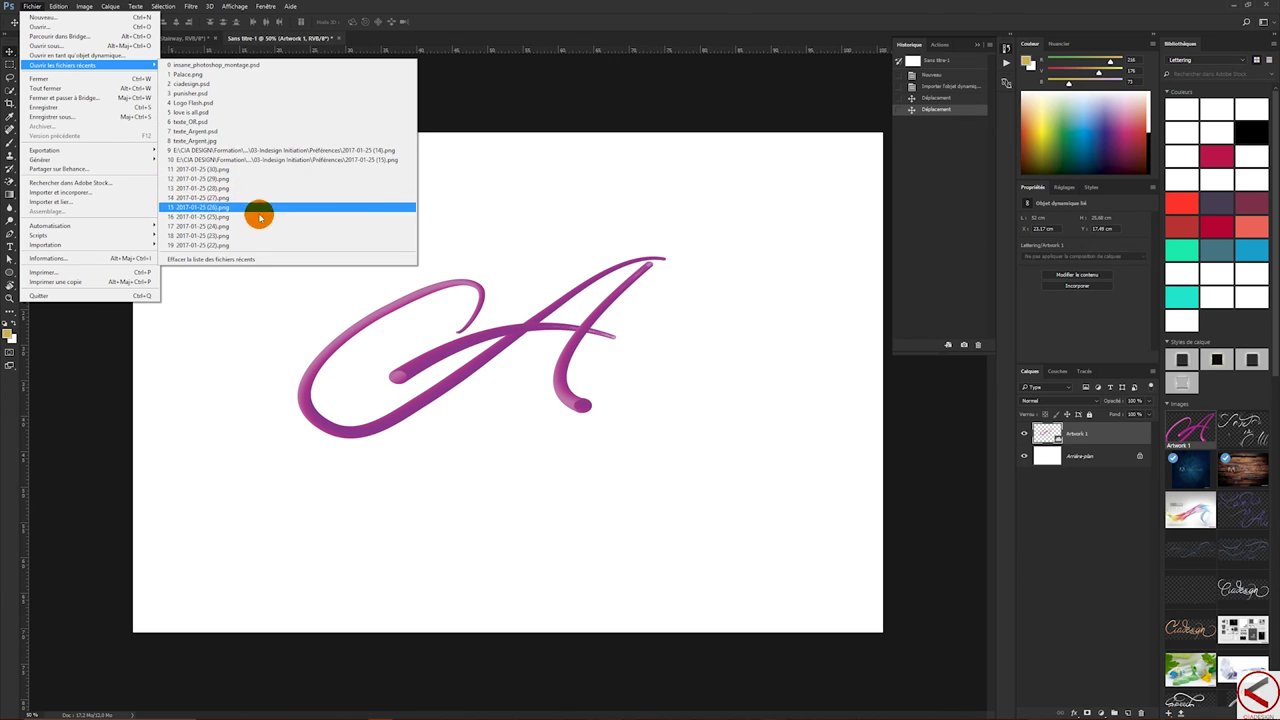
pyautogui.click(45, 27)
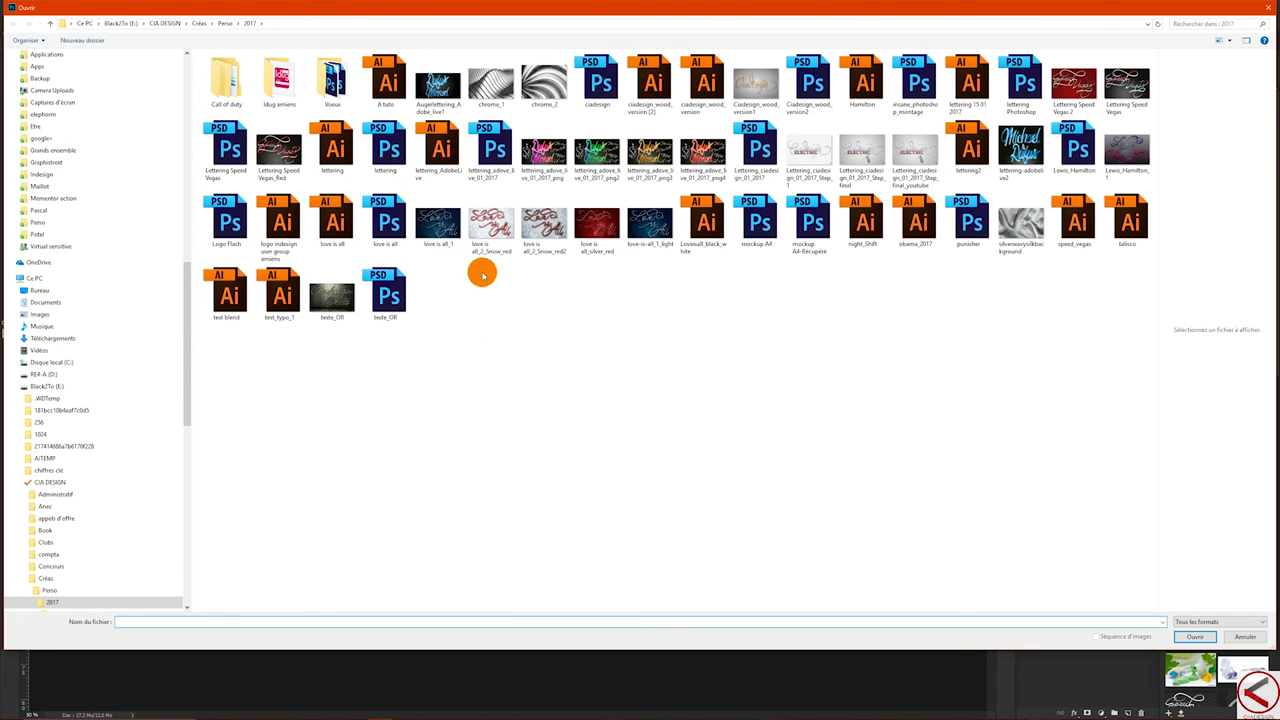
pyautogui.click(383, 217)
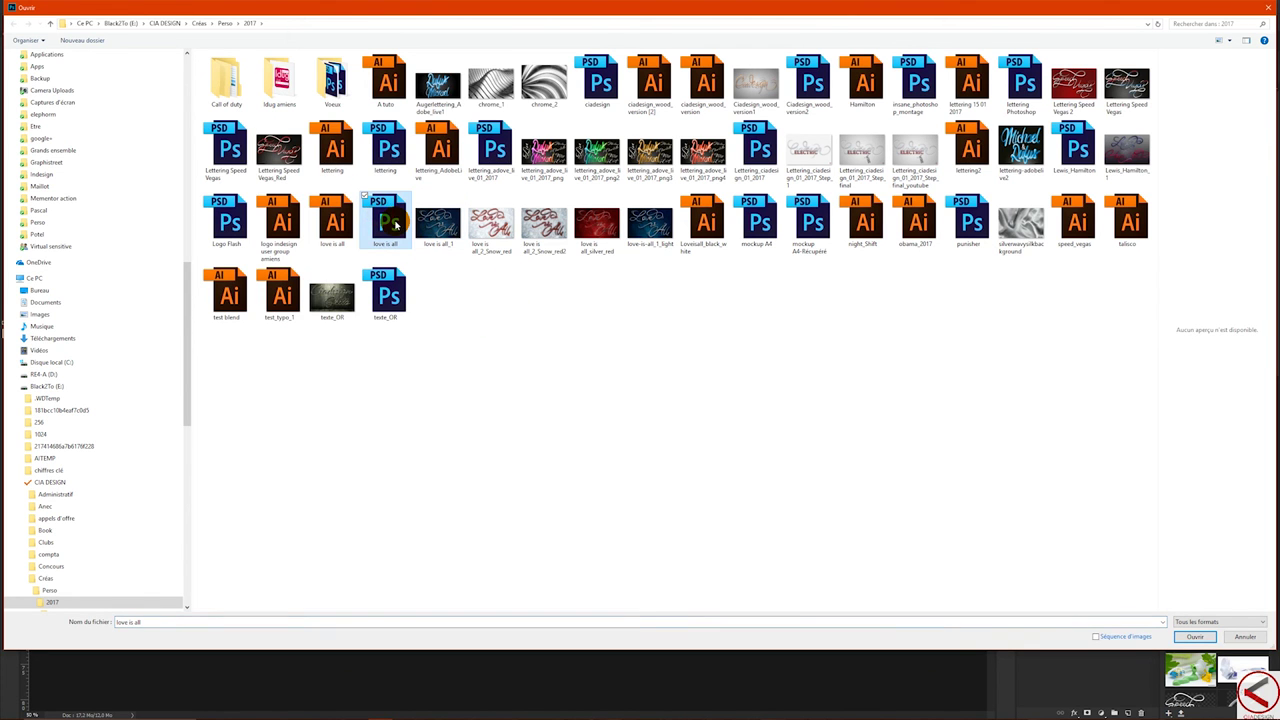
pyautogui.doubleClick(395, 222)
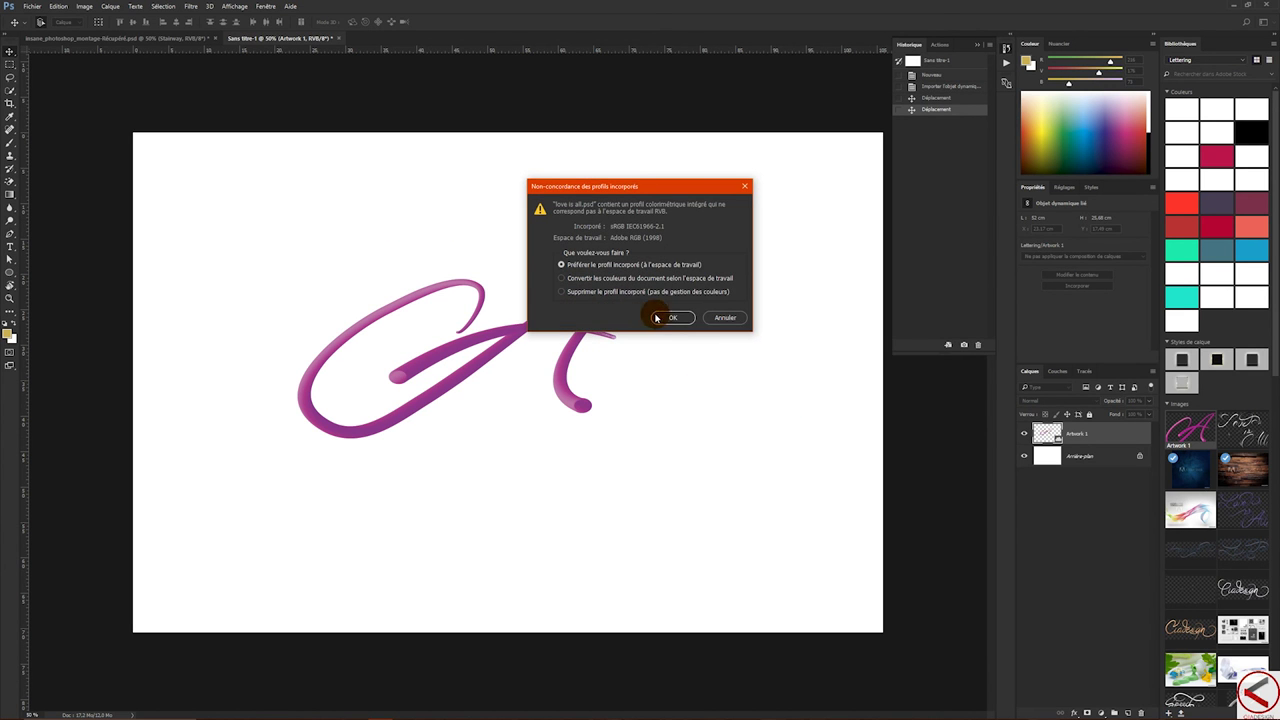
pyautogui.click(668, 320)
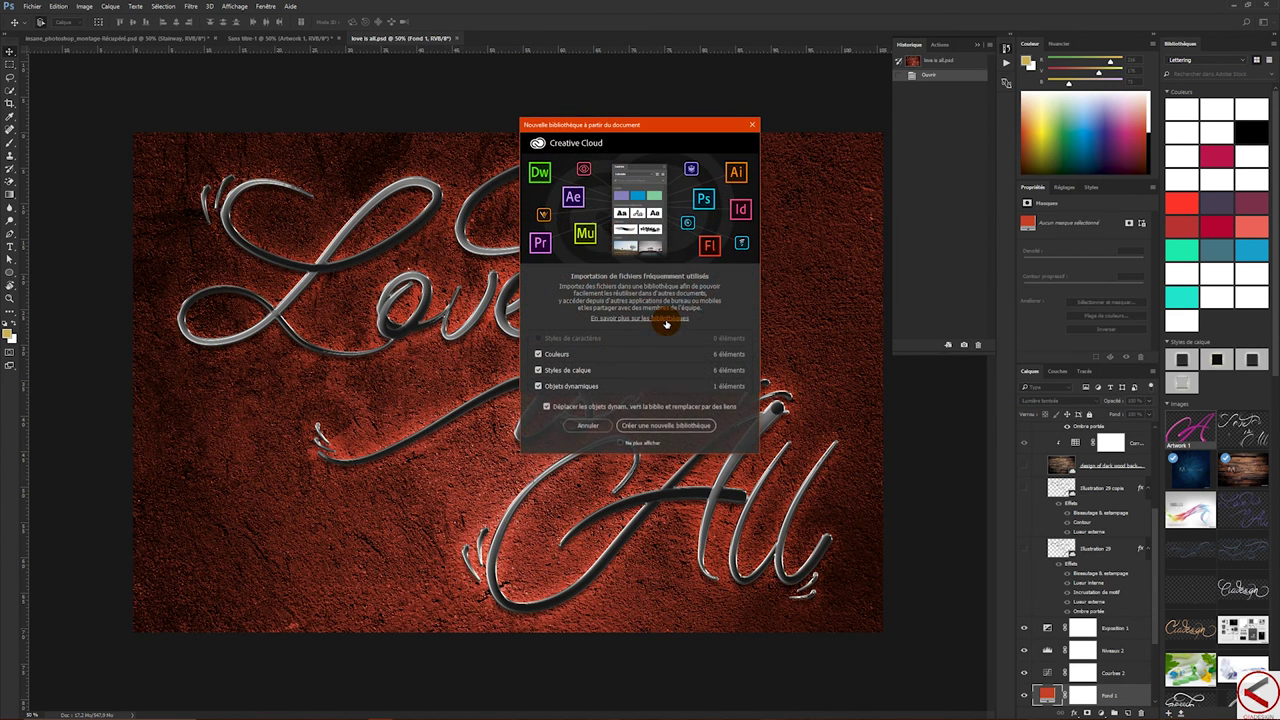
# - Dismiss the new-library prompt and select the Illustration 29 copie 3 layer
pyautogui.click(587, 426)
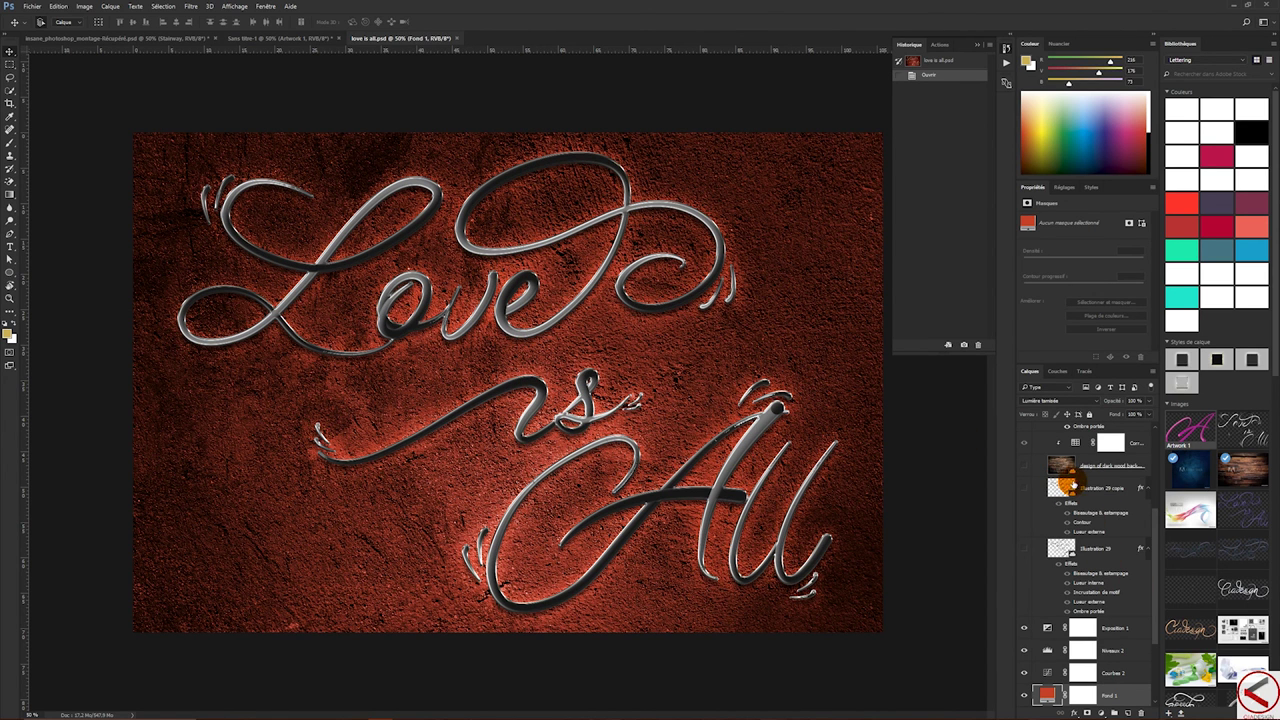
pyautogui.click(1061, 487)
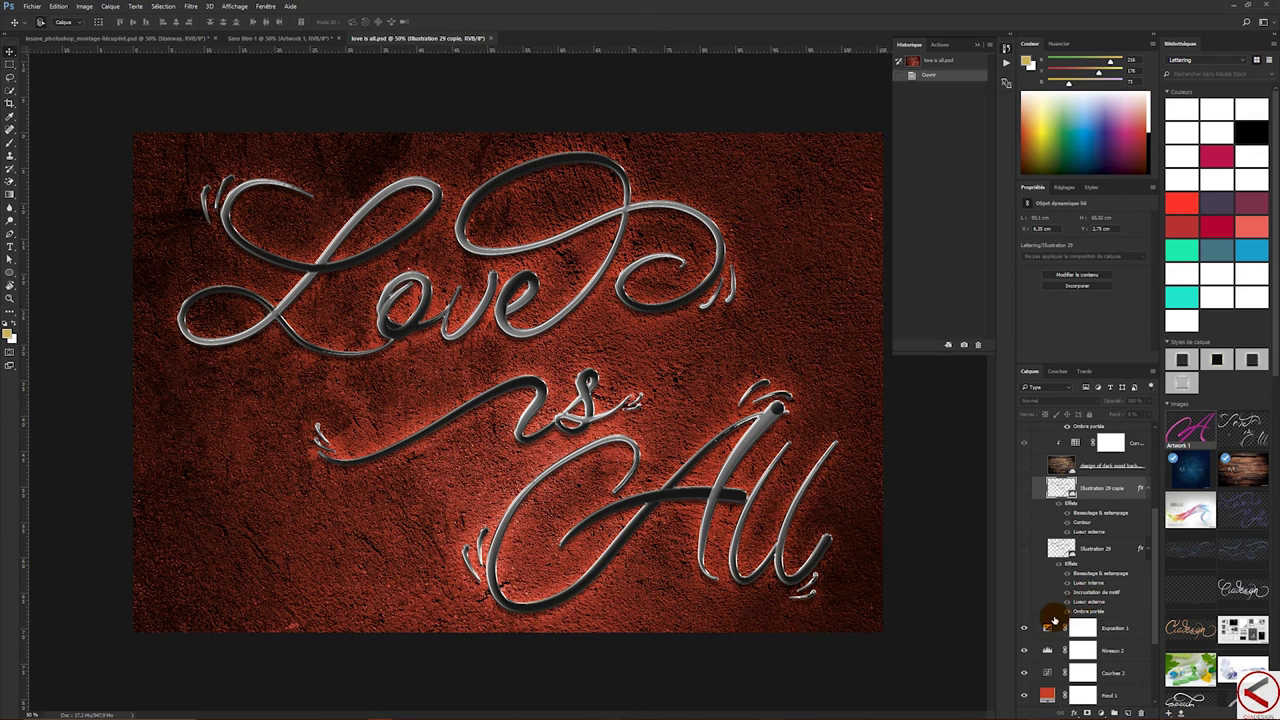
pyautogui.scroll(3, 1058, 519)
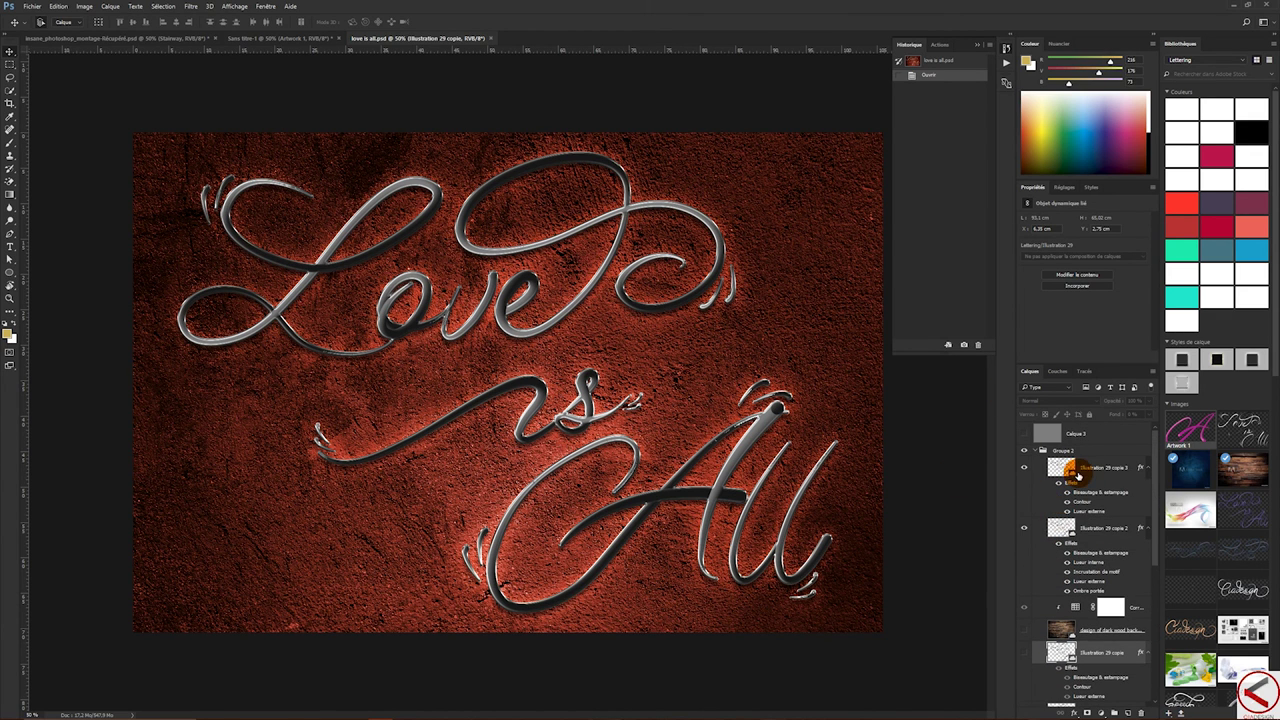
pyautogui.click(1071, 476)
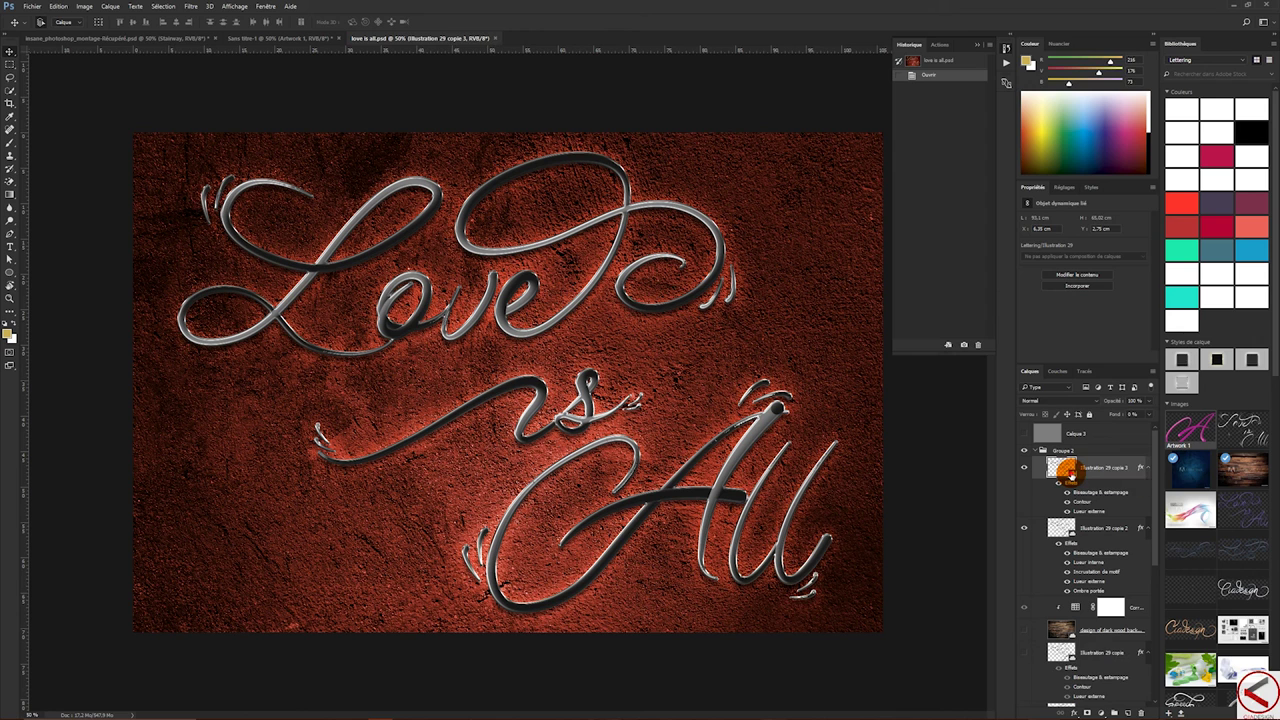
# - Edit the Illustration 29 copie 3 smart object's contents in Illustrator and minimize Photoshop
pyautogui.moveTo(604, 716)
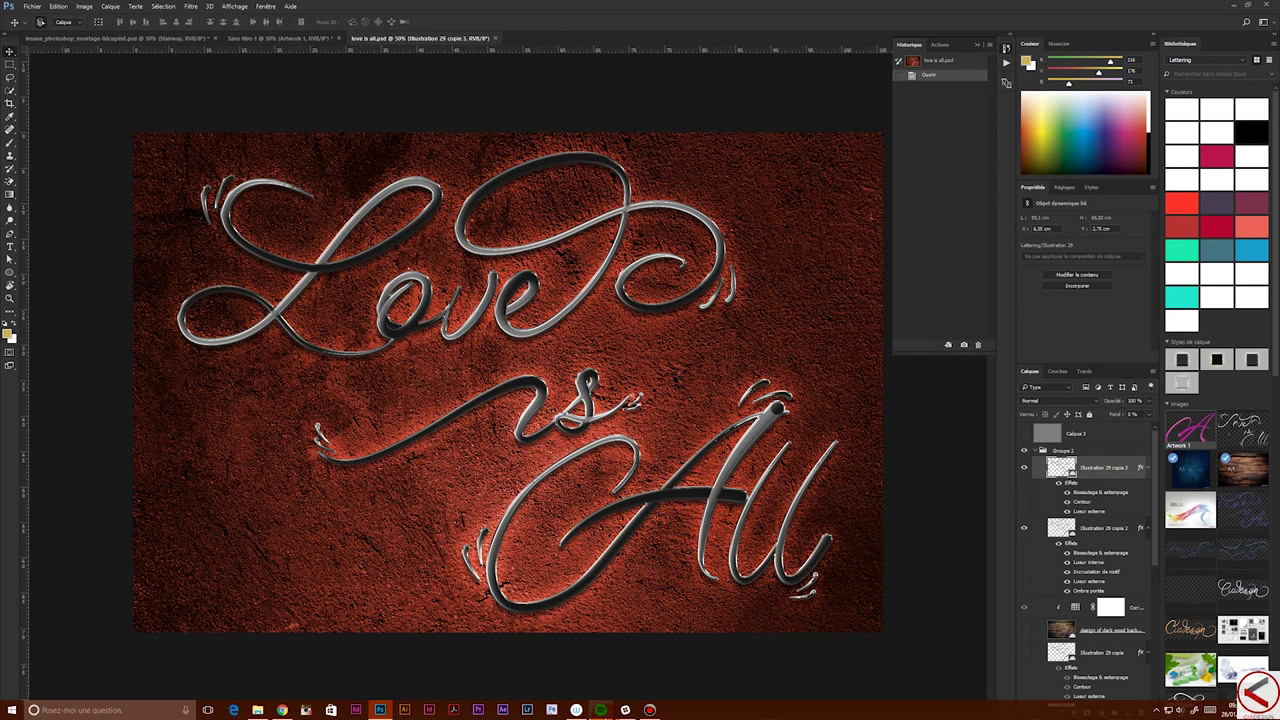
pyautogui.click(1236, 7)
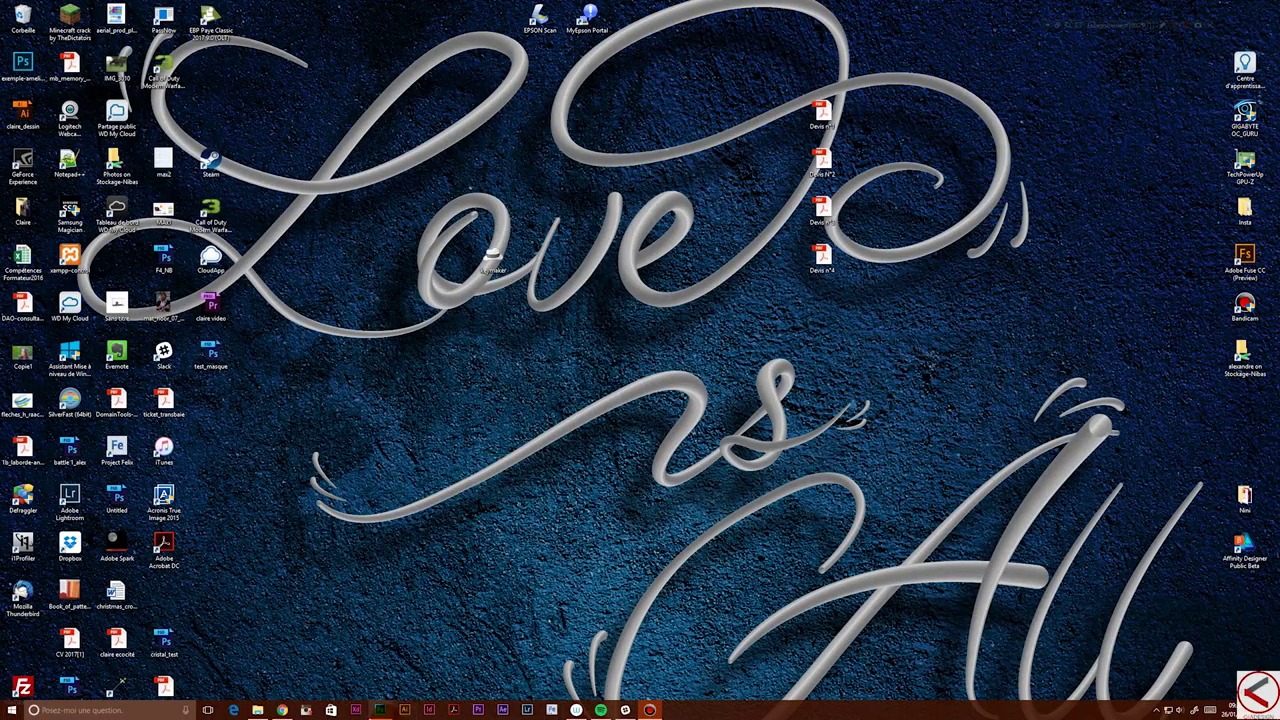
pyautogui.click(381, 711)
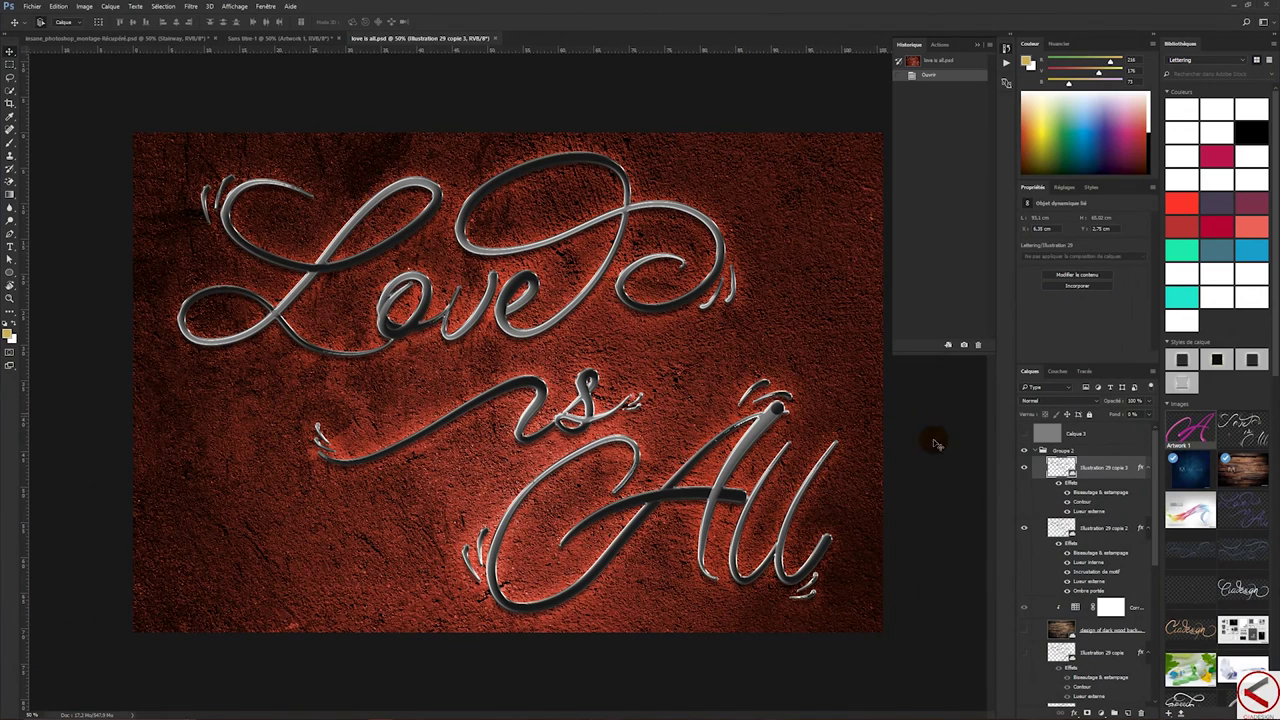
pyautogui.click(1055, 467)
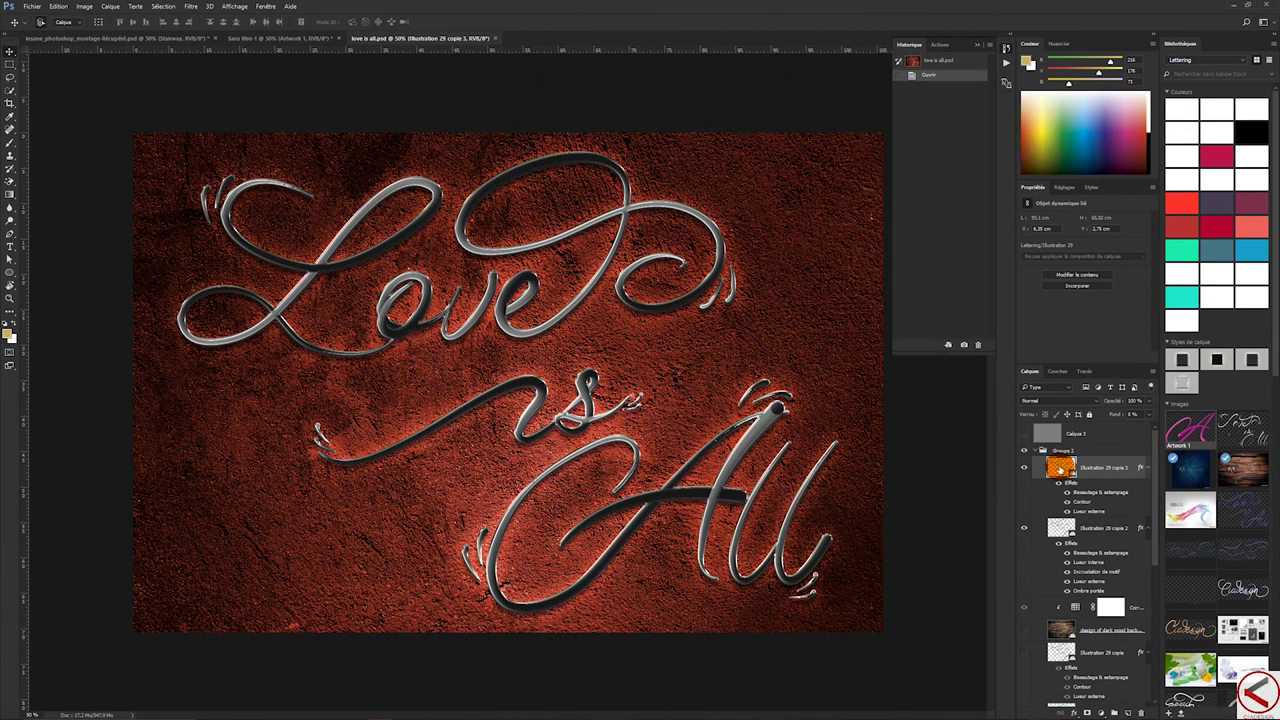
pyautogui.click(1082, 276)
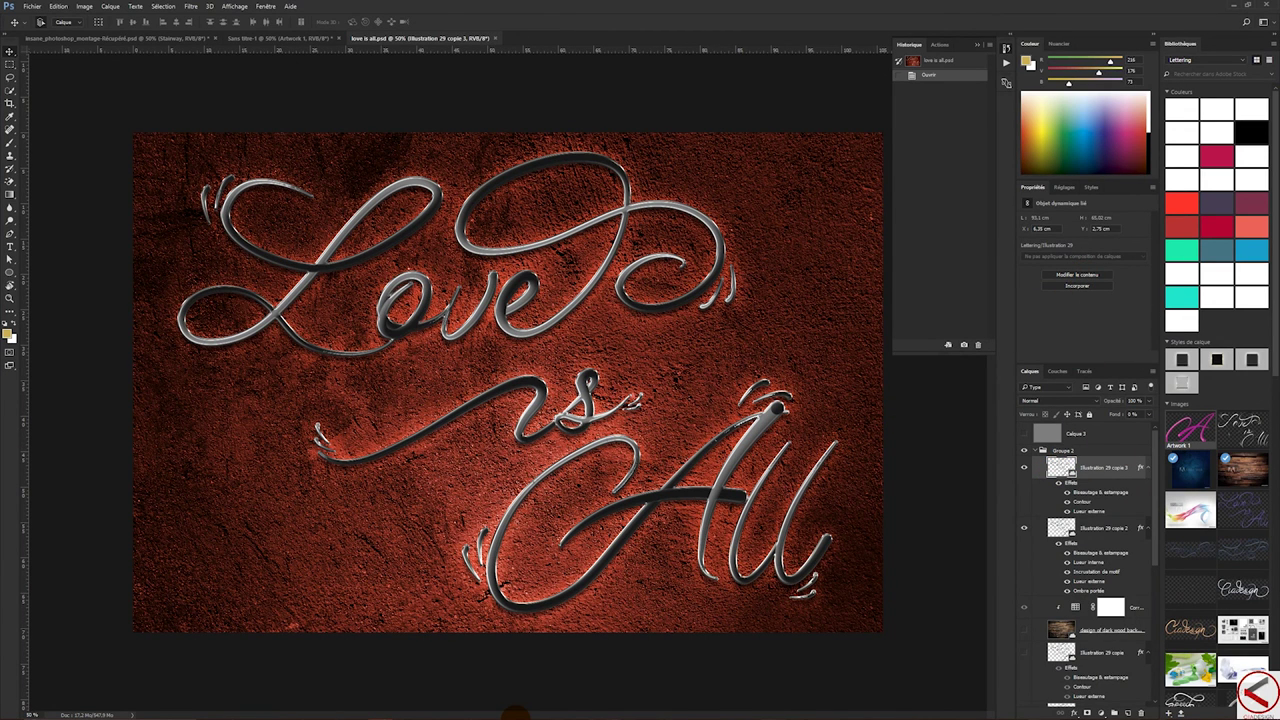
pyautogui.click(1238, 7)
pyautogui.moveTo(420, 712)
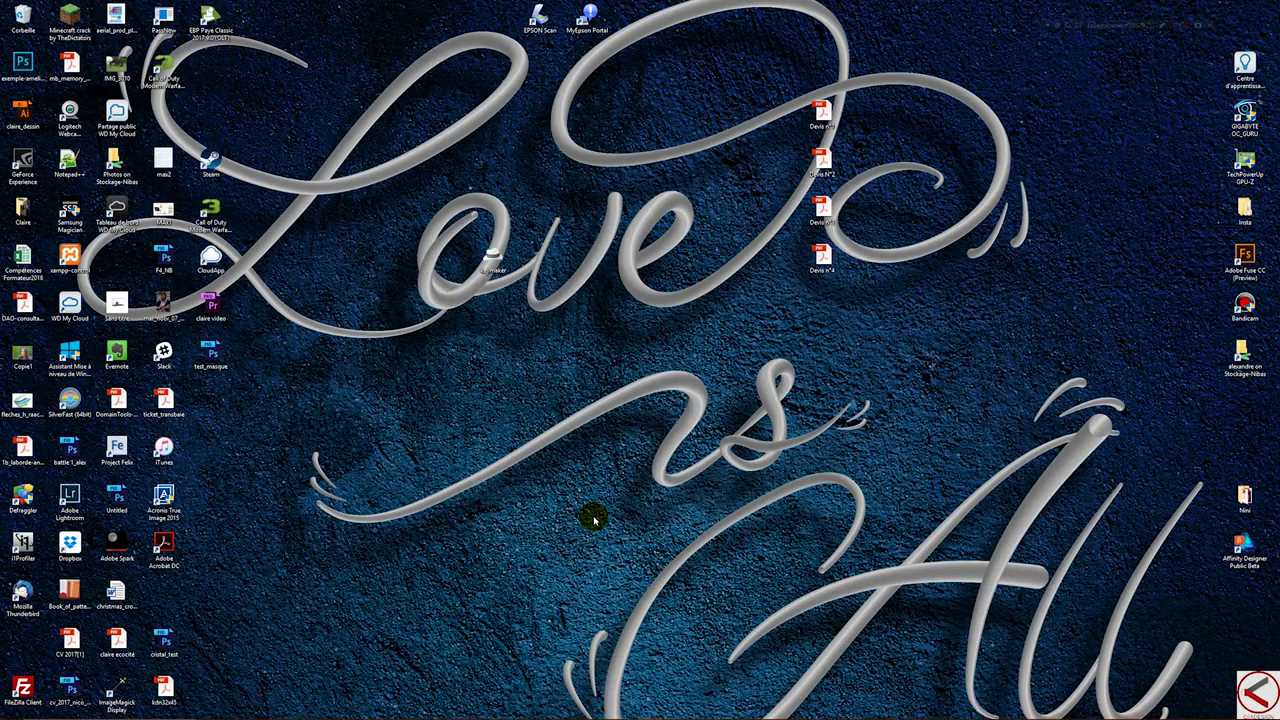
pyautogui.moveTo(583, 712)
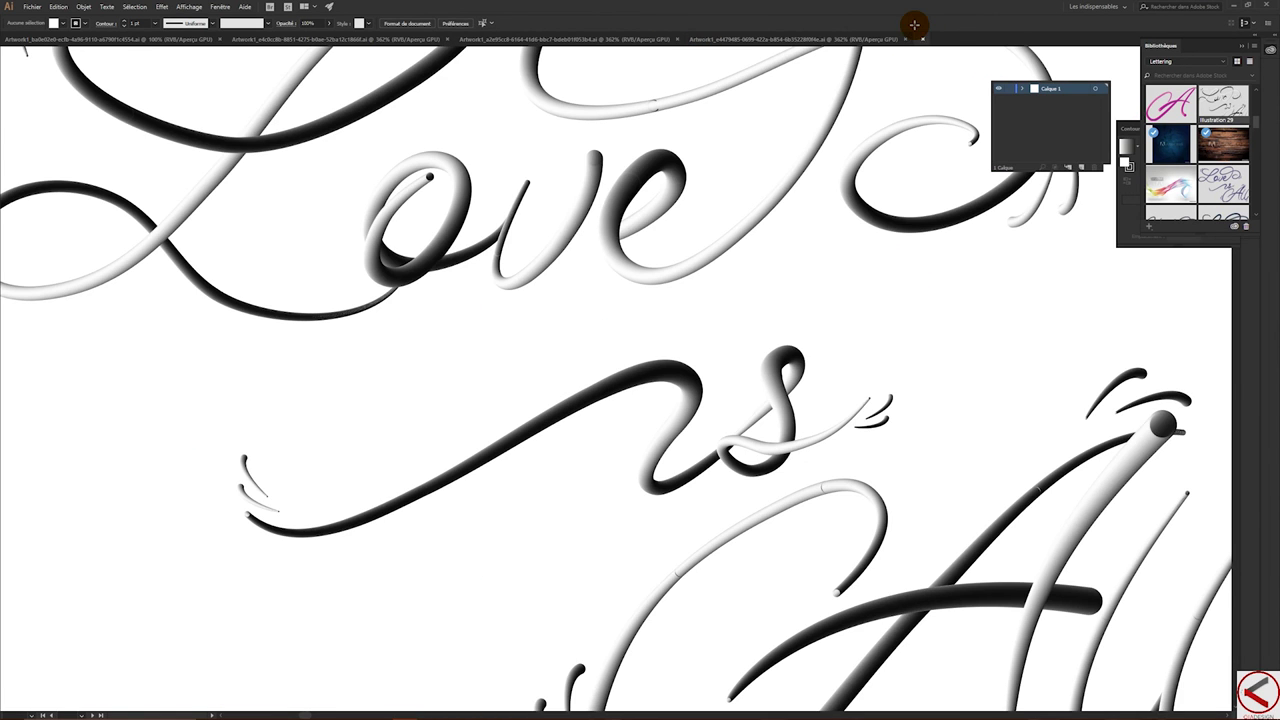
# - Fit the artboard in view and look through the open Illustration29 documents
pyautogui.hotkey('ctrl', '0')
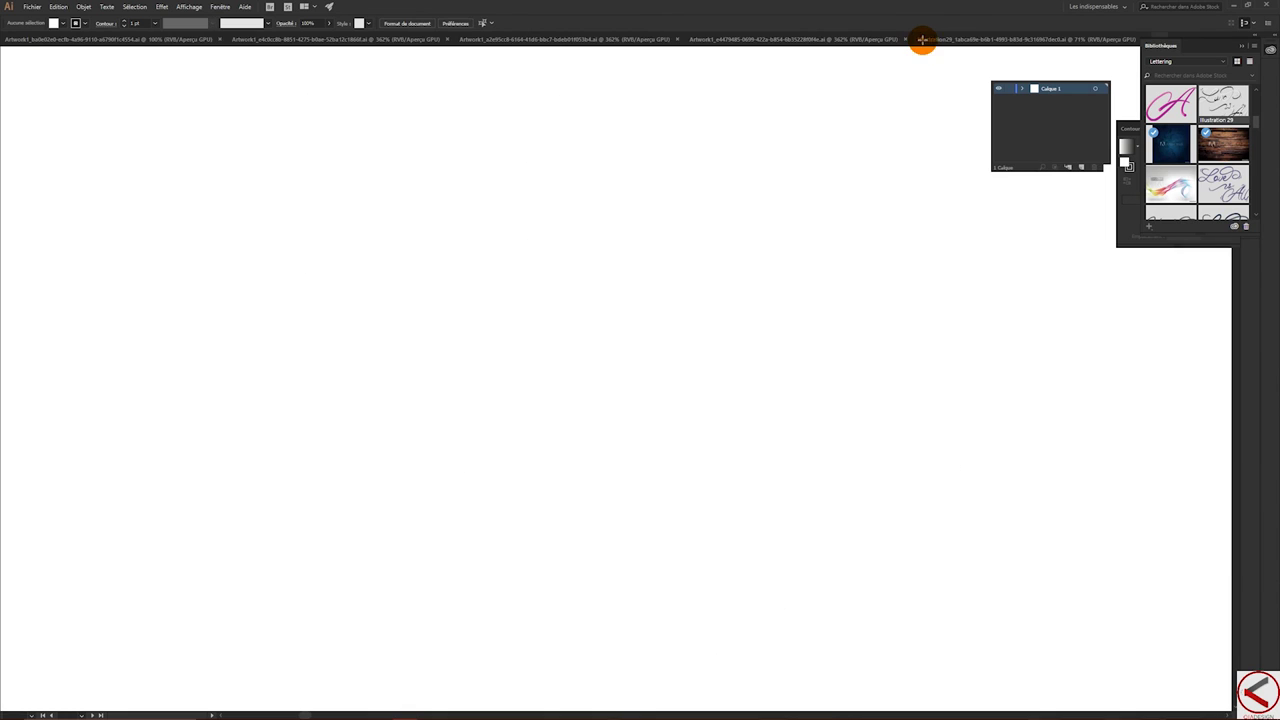
pyautogui.click(679, 38)
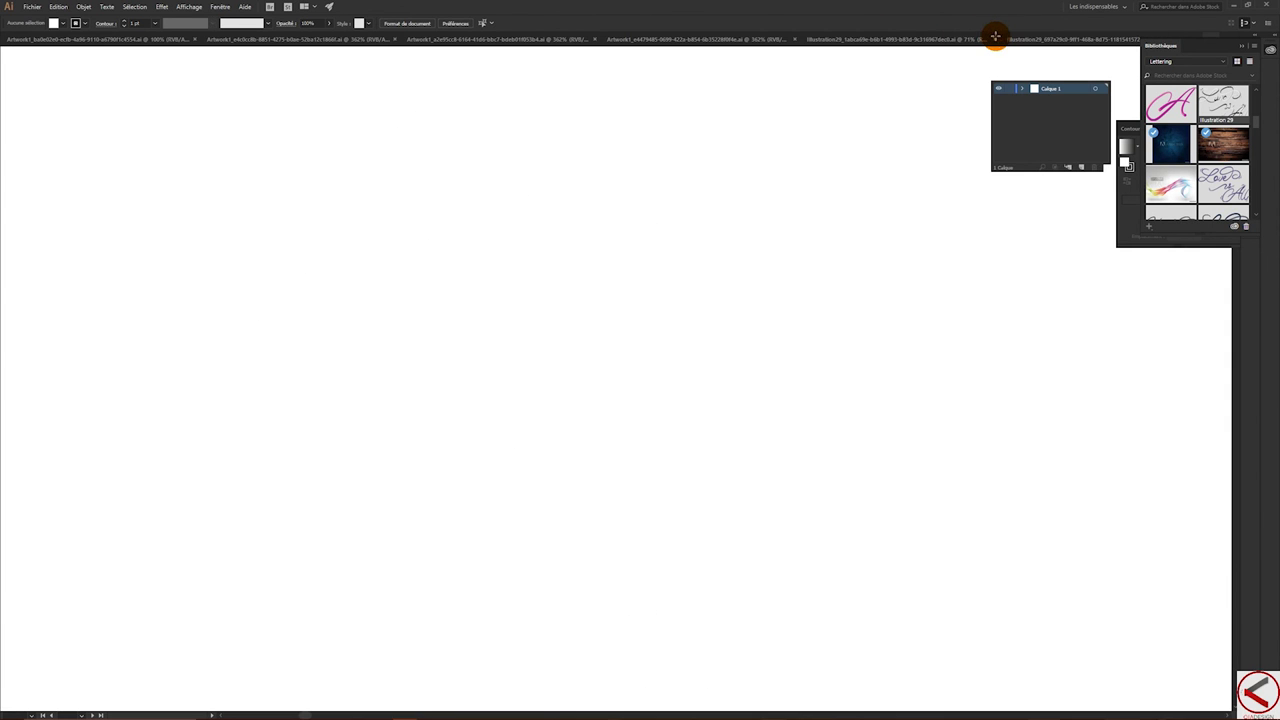
pyautogui.click(993, 38)
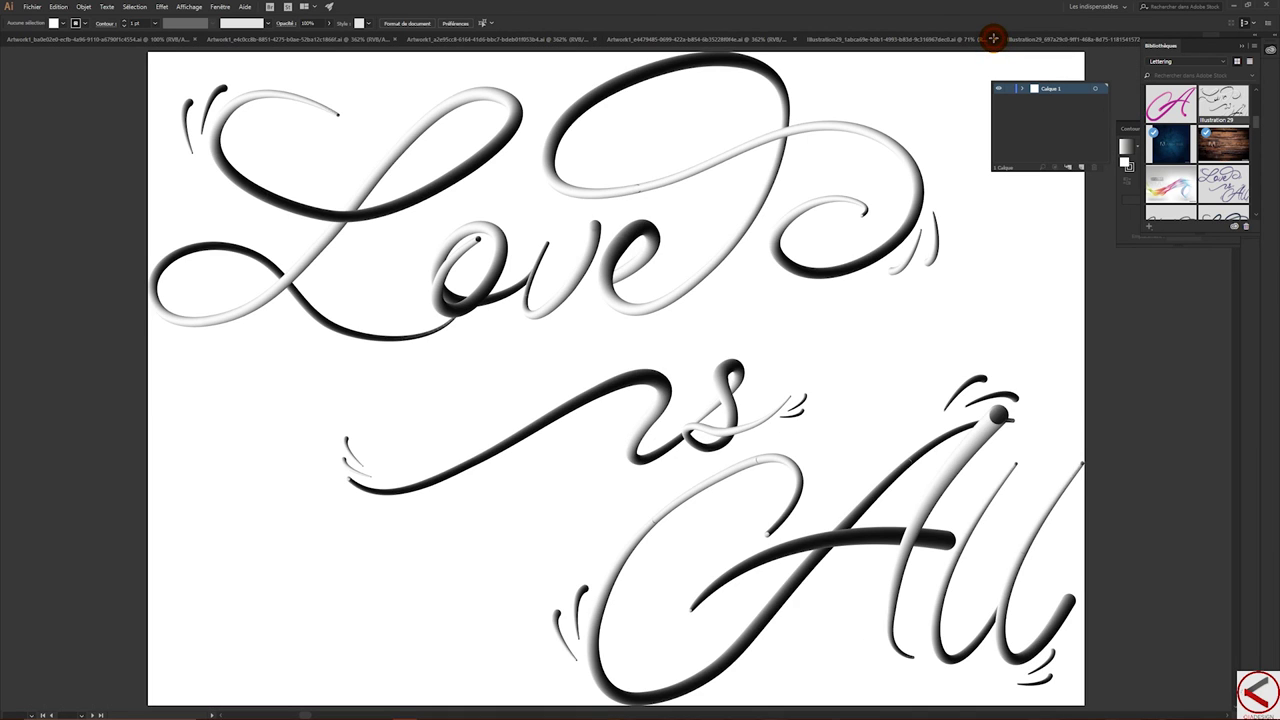
pyautogui.click(993, 38)
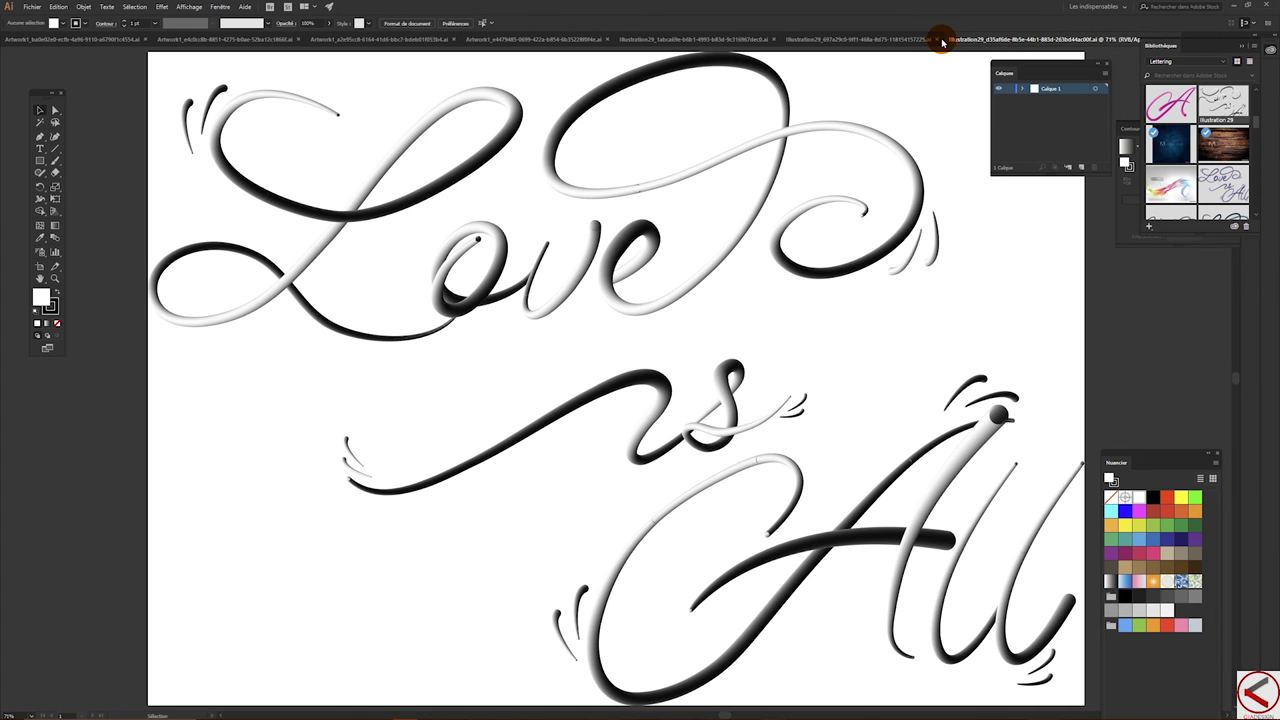
pyautogui.click(940, 40)
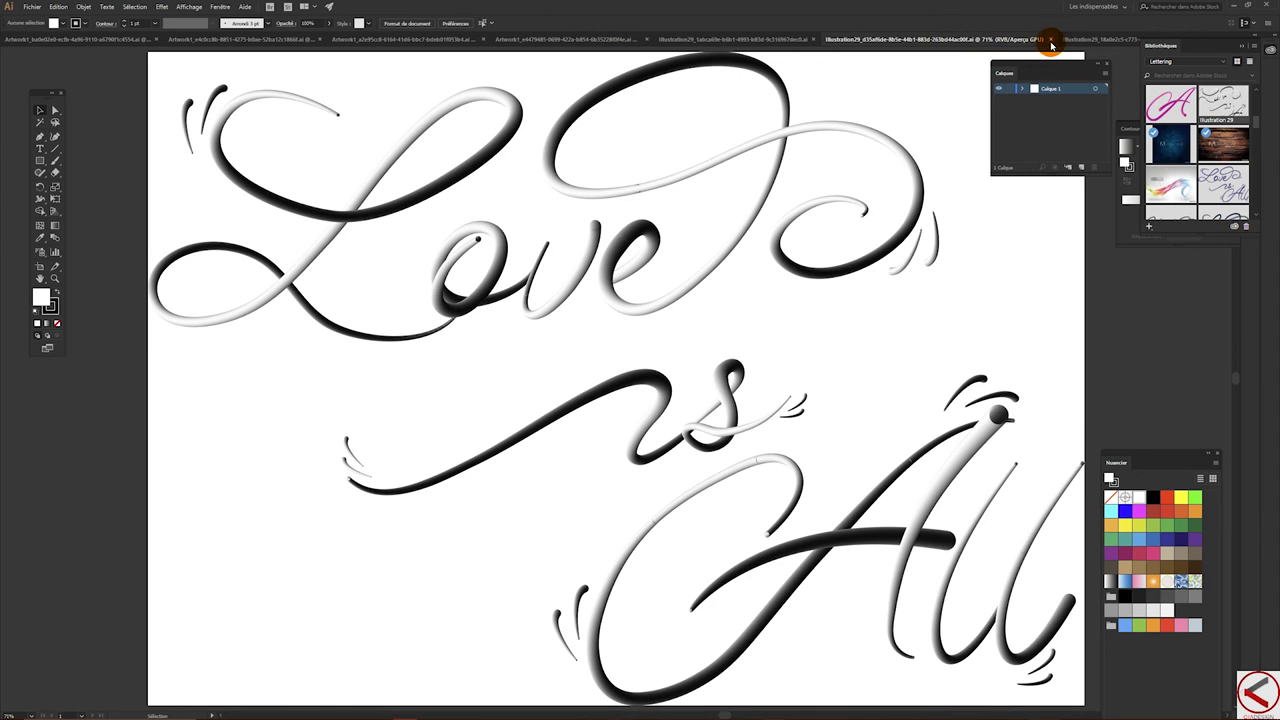
# - Close the open lettering documents one by one, including Love is All and the duplicate A copies
pyautogui.click(1049, 41)
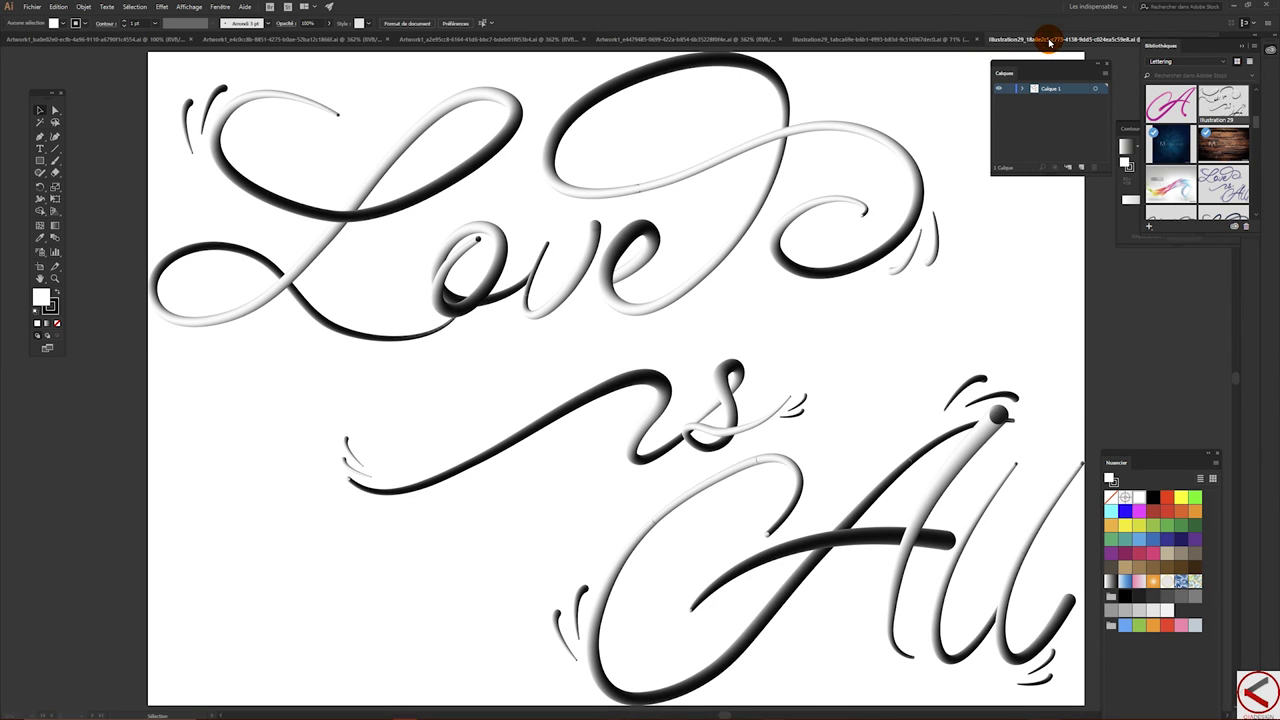
pyautogui.click(978, 39)
pyautogui.click(908, 40)
pyautogui.click(918, 48)
pyautogui.click(913, 40)
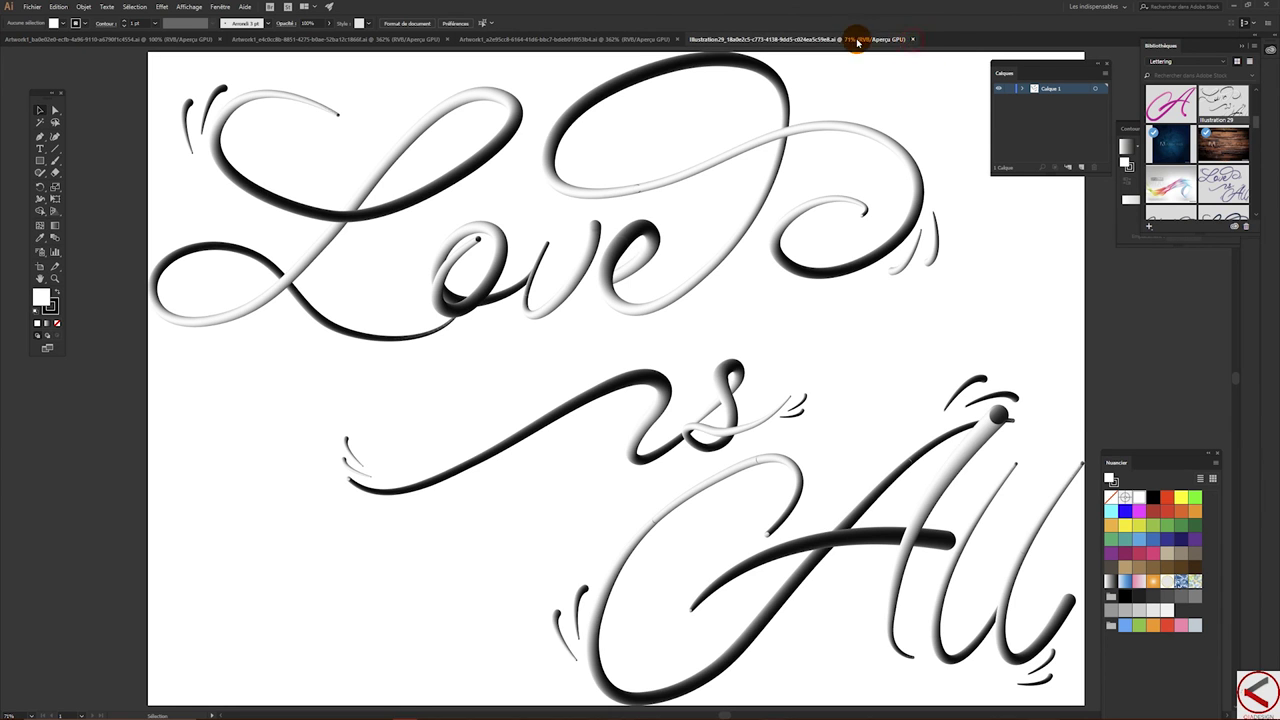
pyautogui.click(677, 39)
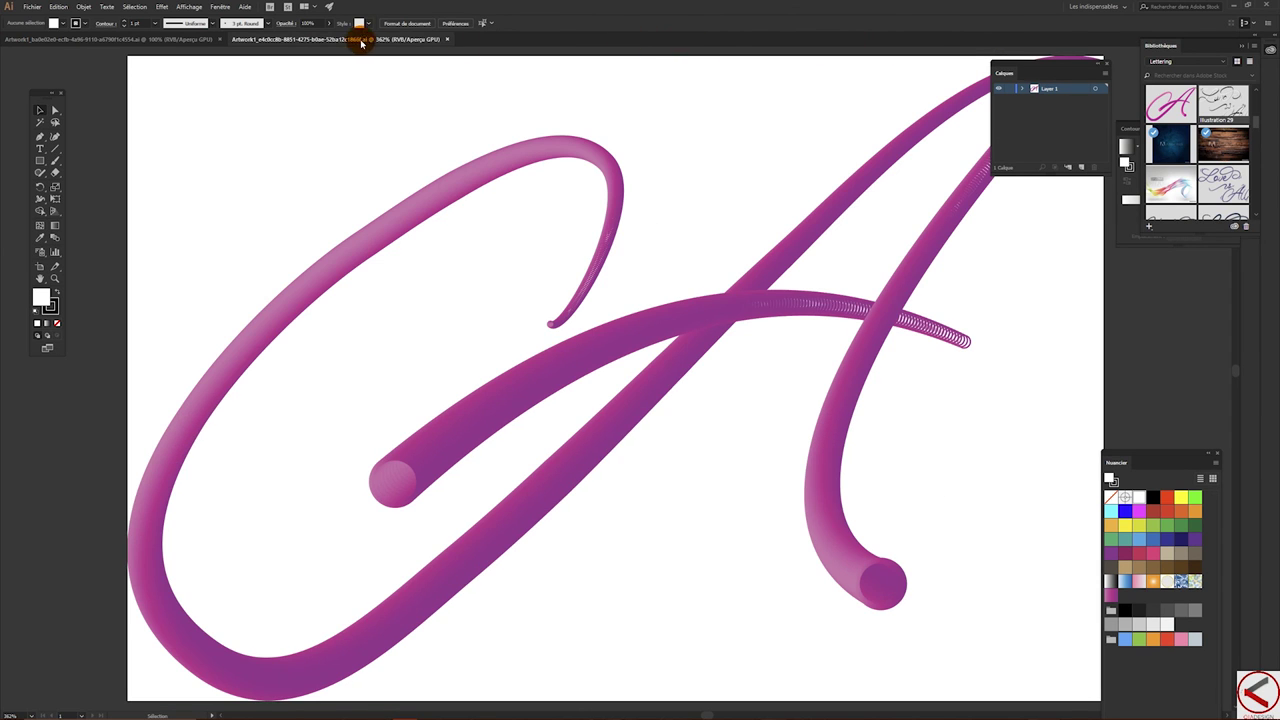
pyautogui.click(445, 39)
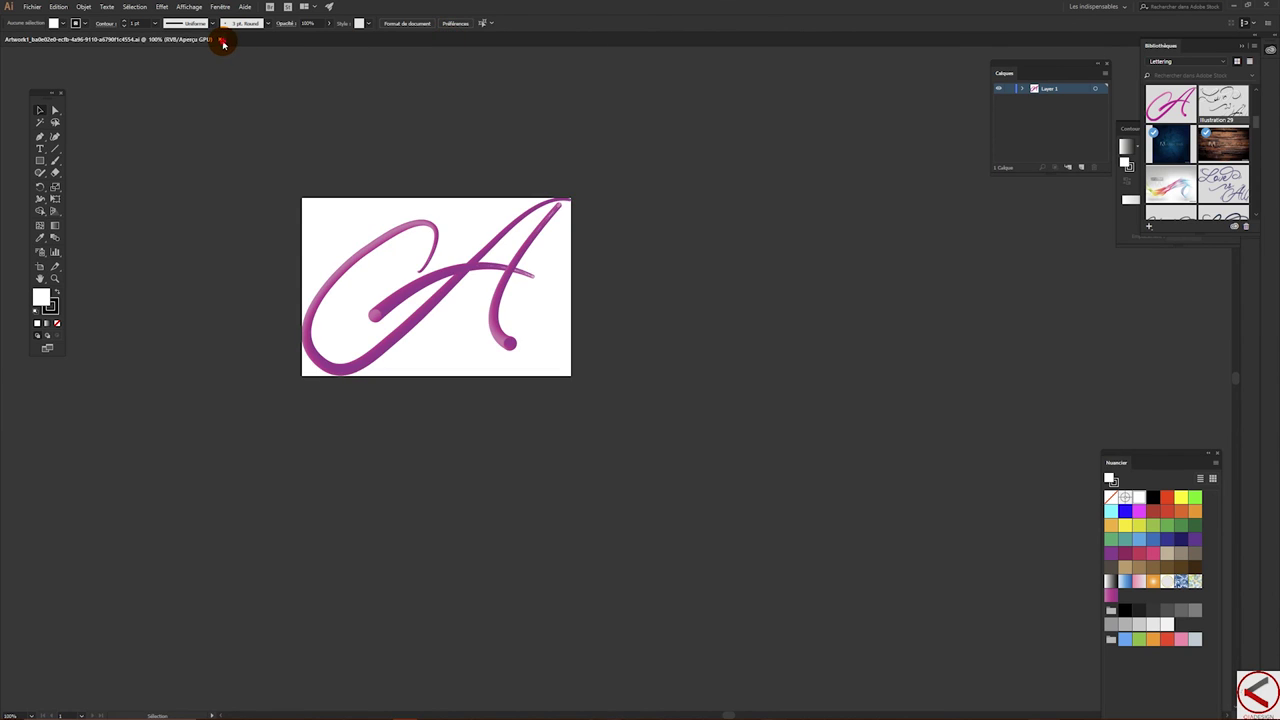
pyautogui.click(221, 40)
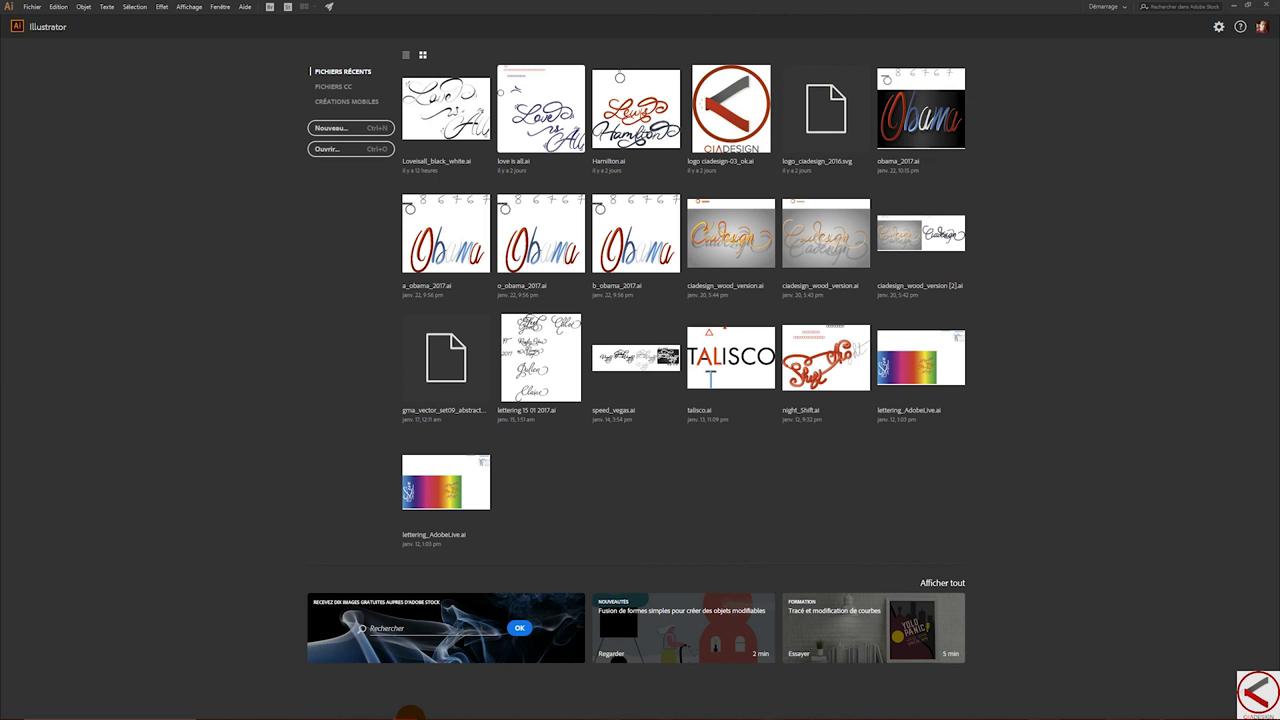
# - In Photoshop, close love is all.psd and open the Artwork 1 smart object's contents in Illustrator
pyautogui.click(380, 709)
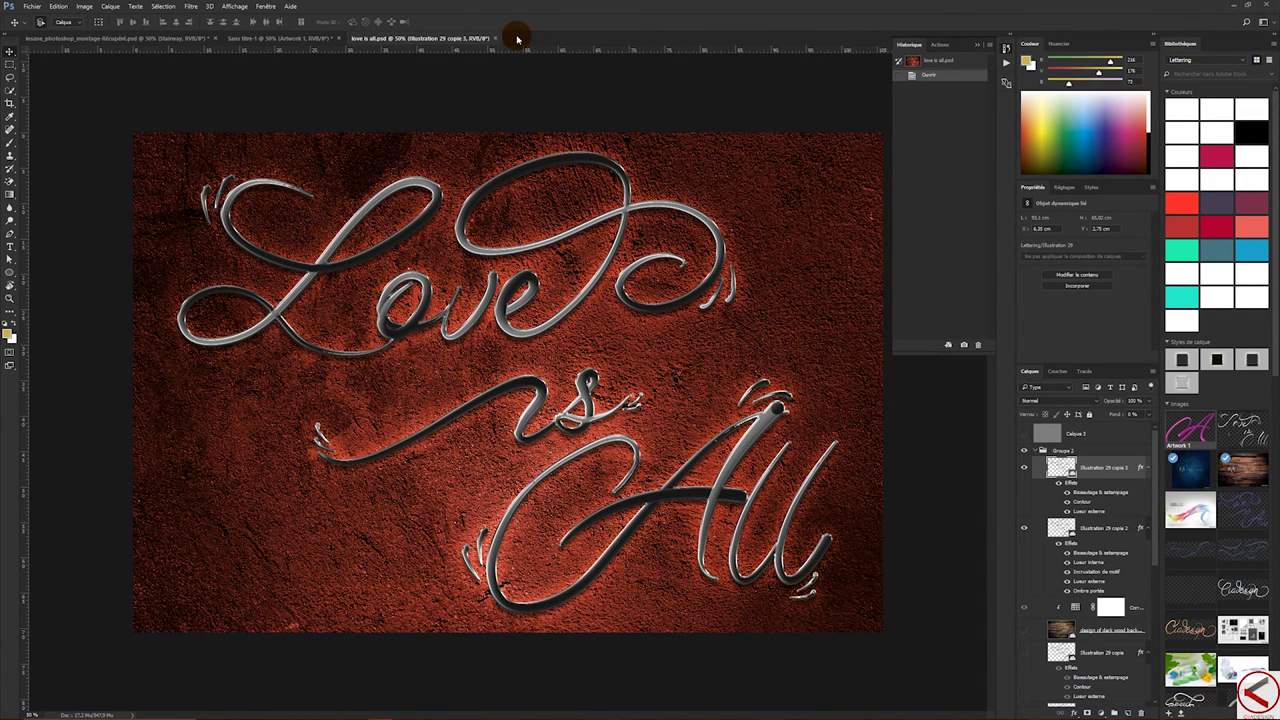
pyautogui.click(493, 38)
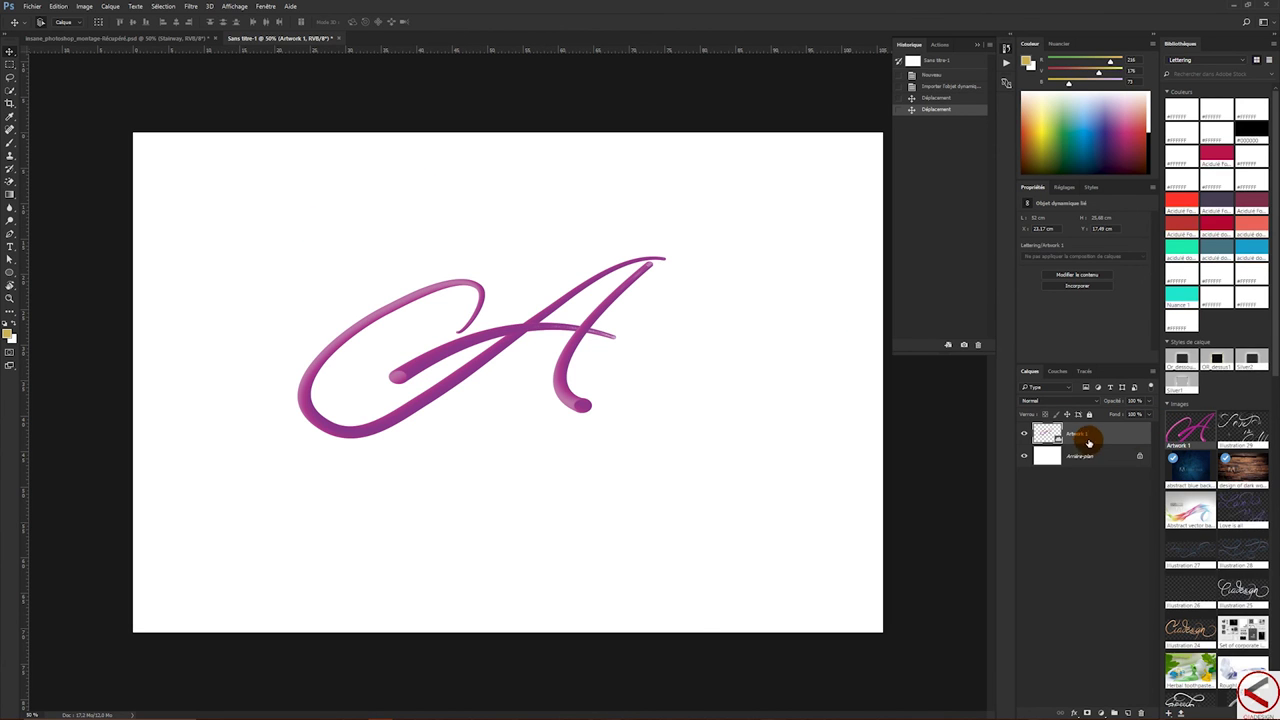
pyautogui.doubleClick(1049, 437)
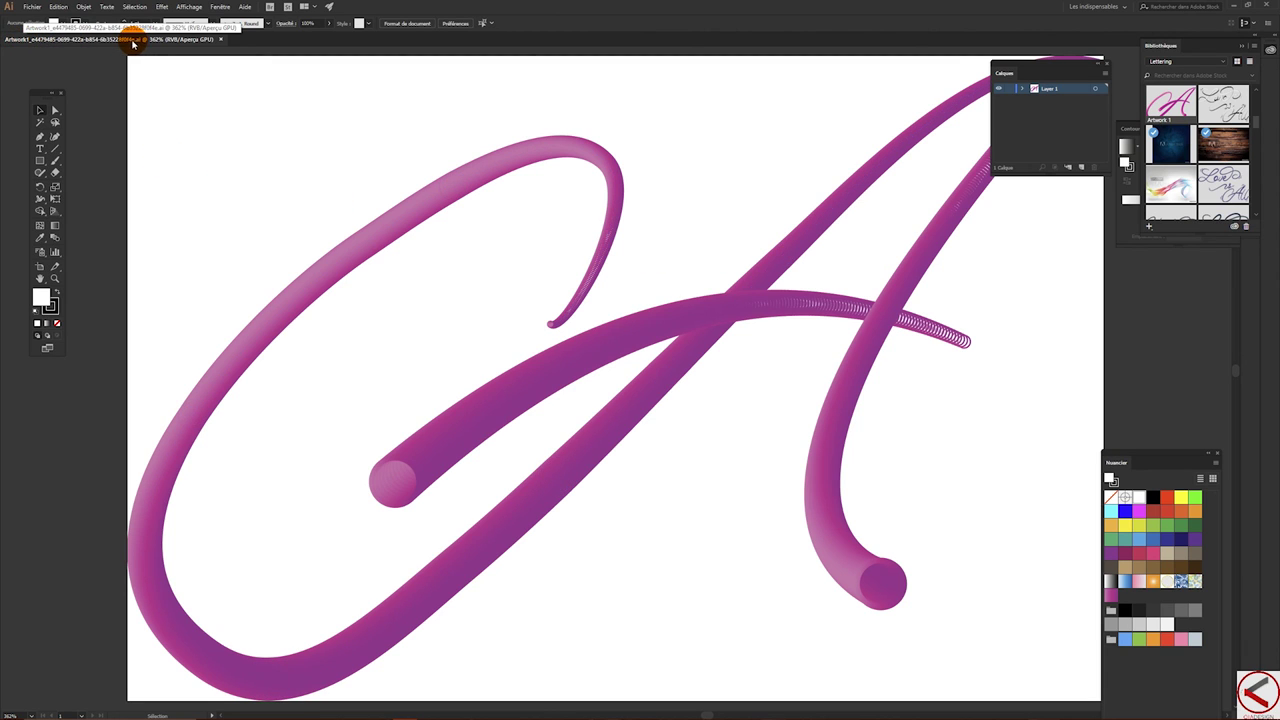
# - Direct-select every path of the script A and apply the blue gradient swatch
pyautogui.moveTo(258, 186); pyautogui.dragTo(1037, 545)
pyautogui.click(41, 112)
pyautogui.click(55, 110)
pyautogui.click(160, 130)
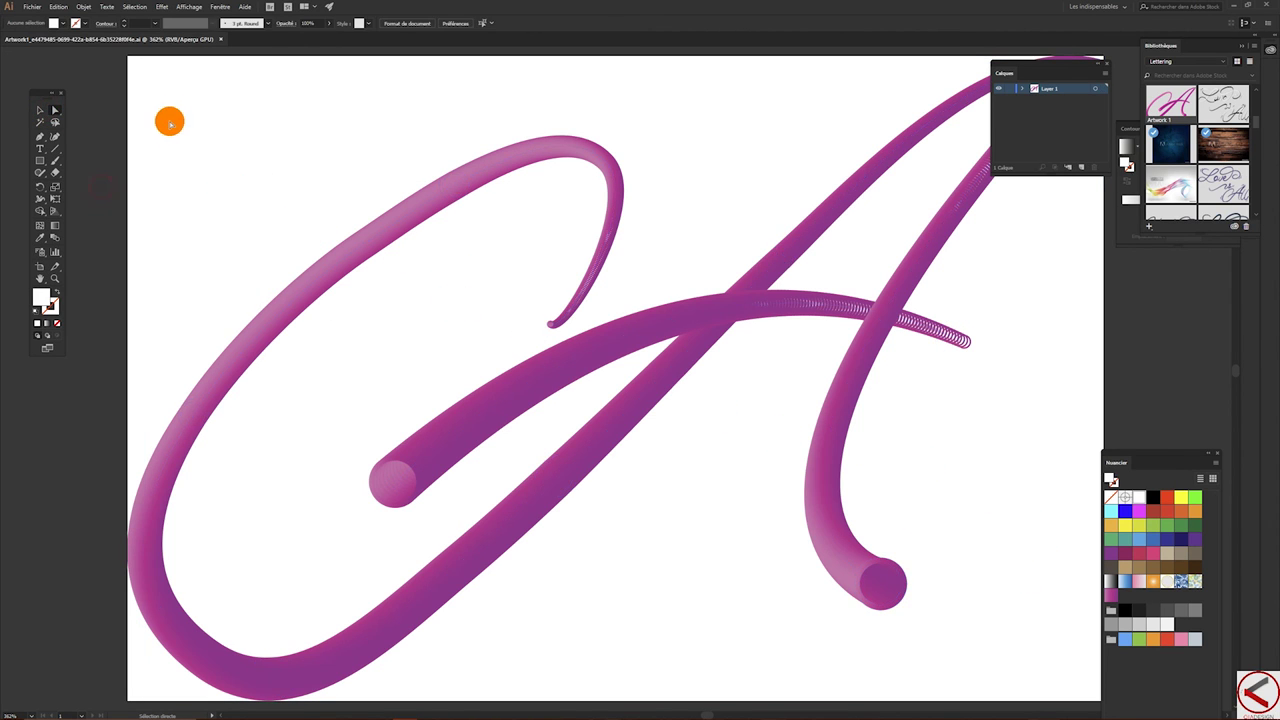
pyautogui.moveTo(131, 84); pyautogui.dragTo(1089, 649)
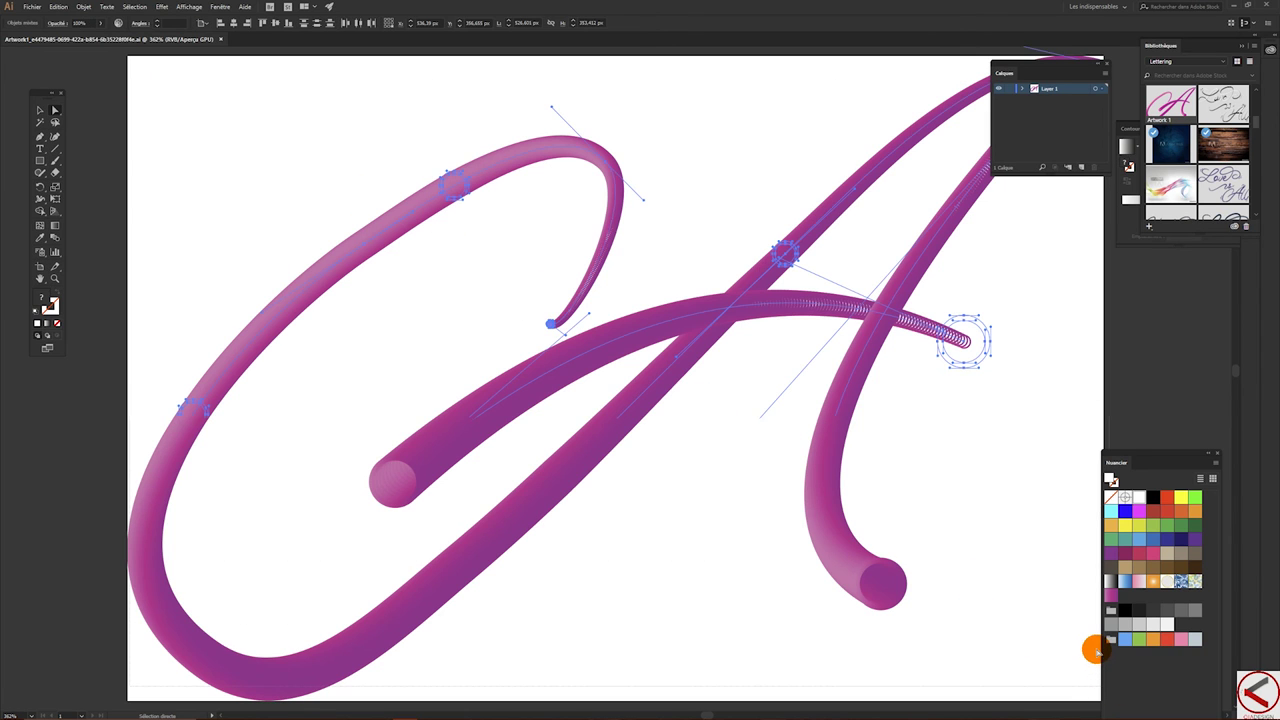
pyautogui.moveTo(1106, 592); pyautogui.dragTo(1120, 572)
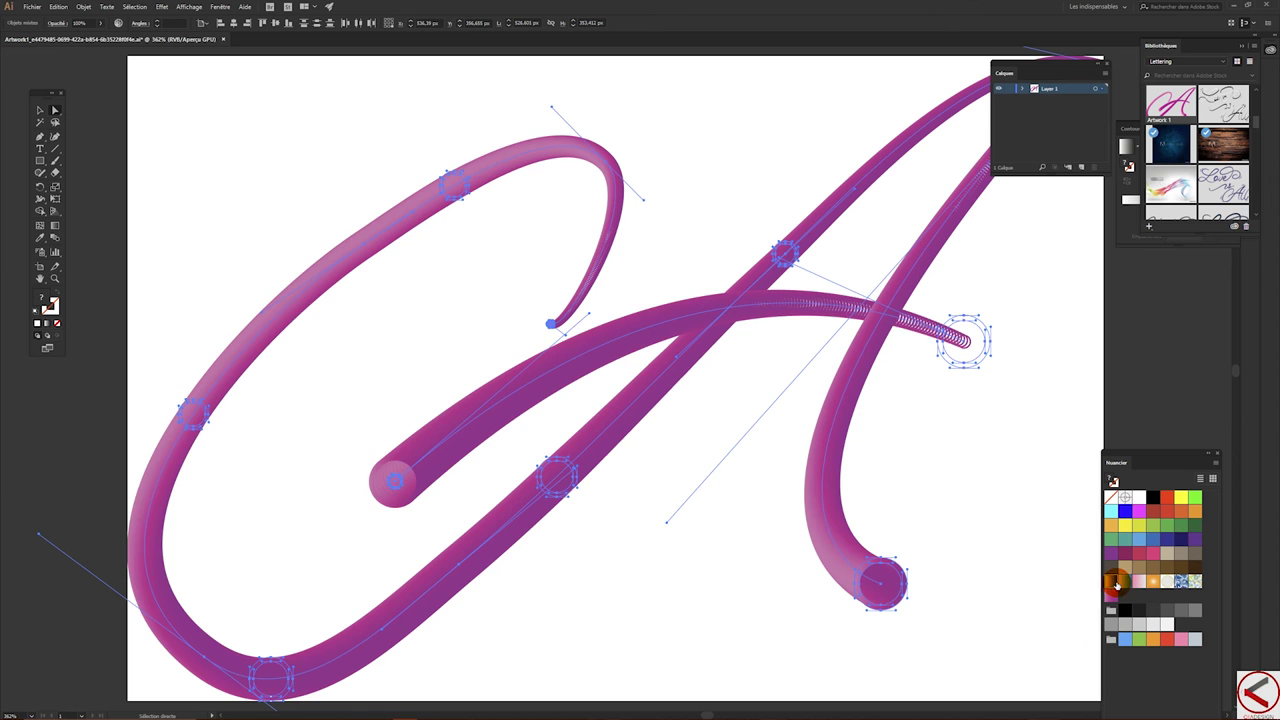
pyautogui.click(1119, 583)
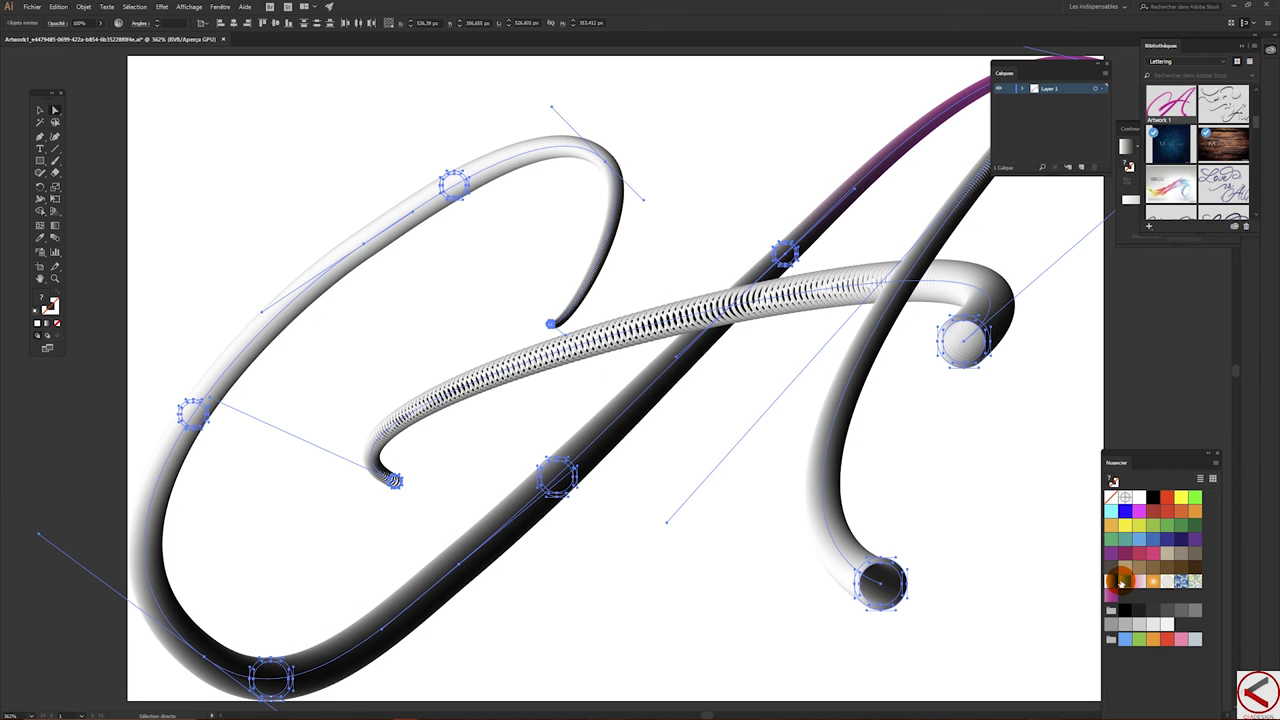
pyautogui.click(1146, 580)
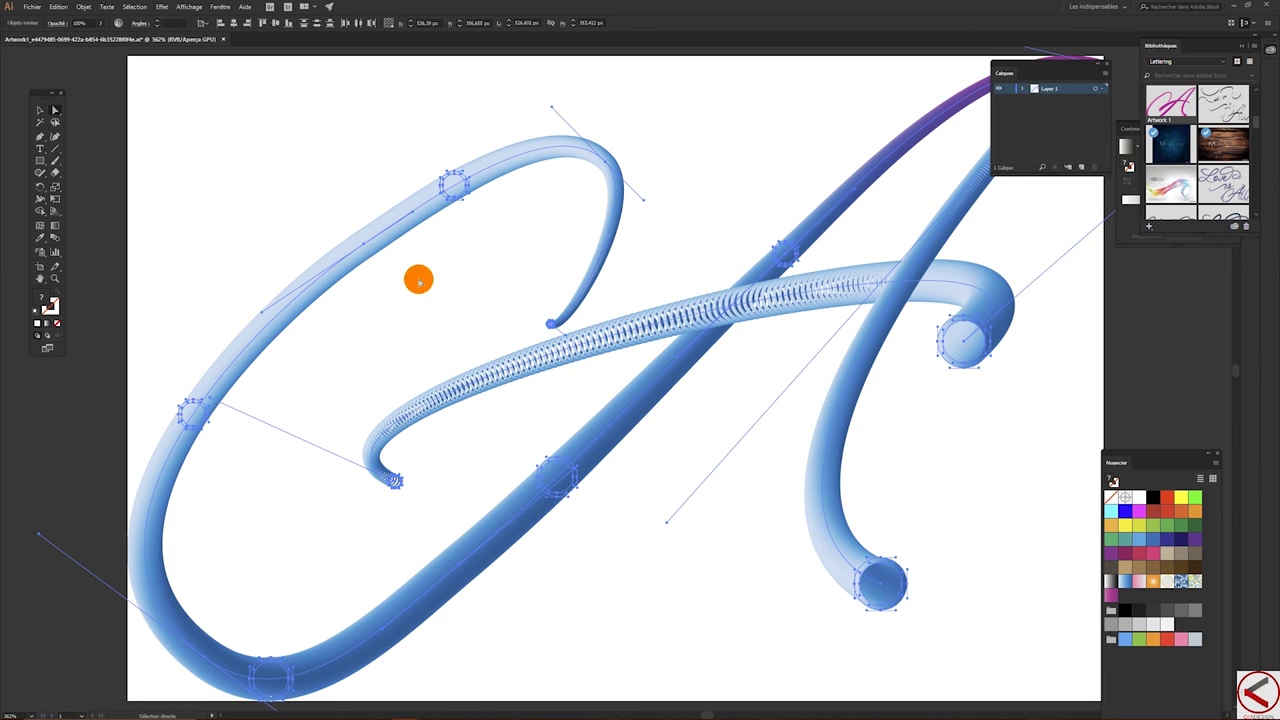
# - Reshape the coiled crossbar curve with the Anchor Point tool, then save and close the artwork
pyautogui.moveTo(40, 136); pyautogui.dragTo(83, 173)
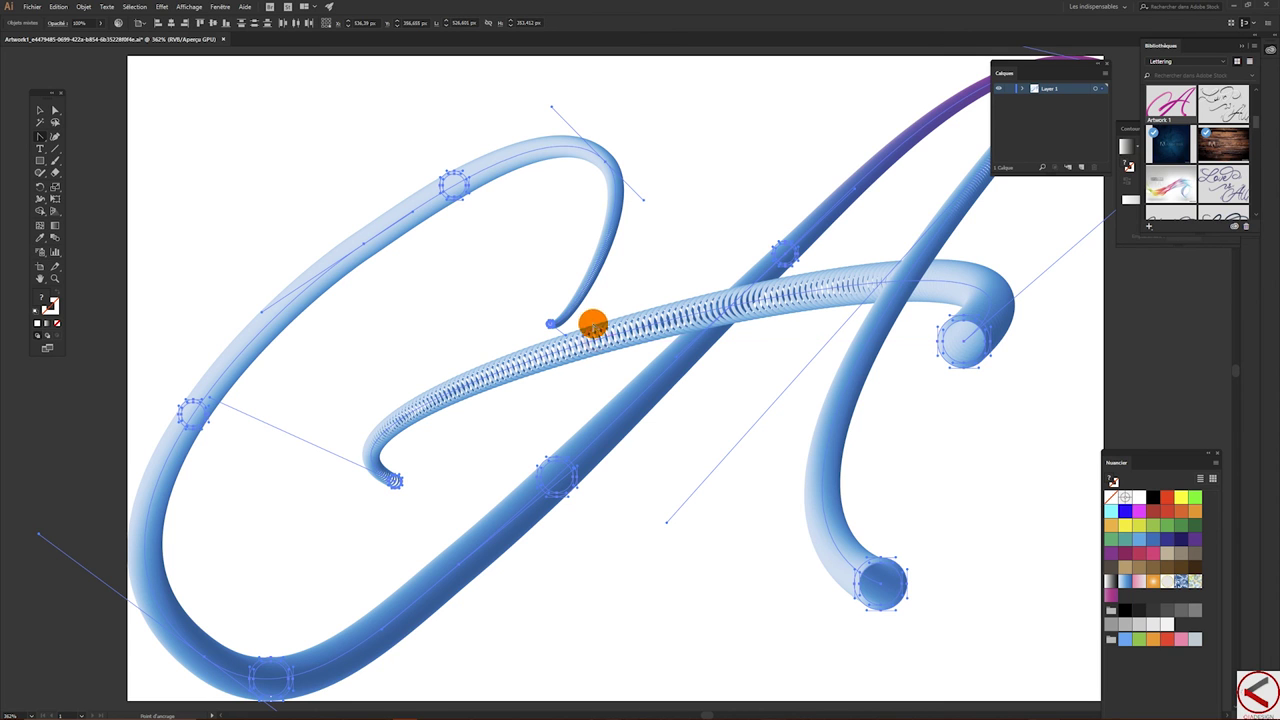
pyautogui.moveTo(599, 340)
pyautogui.mouseDown()
pyautogui.moveTo(586, 260)
pyautogui.moveTo(518, 267)
pyautogui.moveTo(531, 277)
pyautogui.moveTo(651, 251)
pyautogui.moveTo(713, 257)
pyautogui.mouseUp()
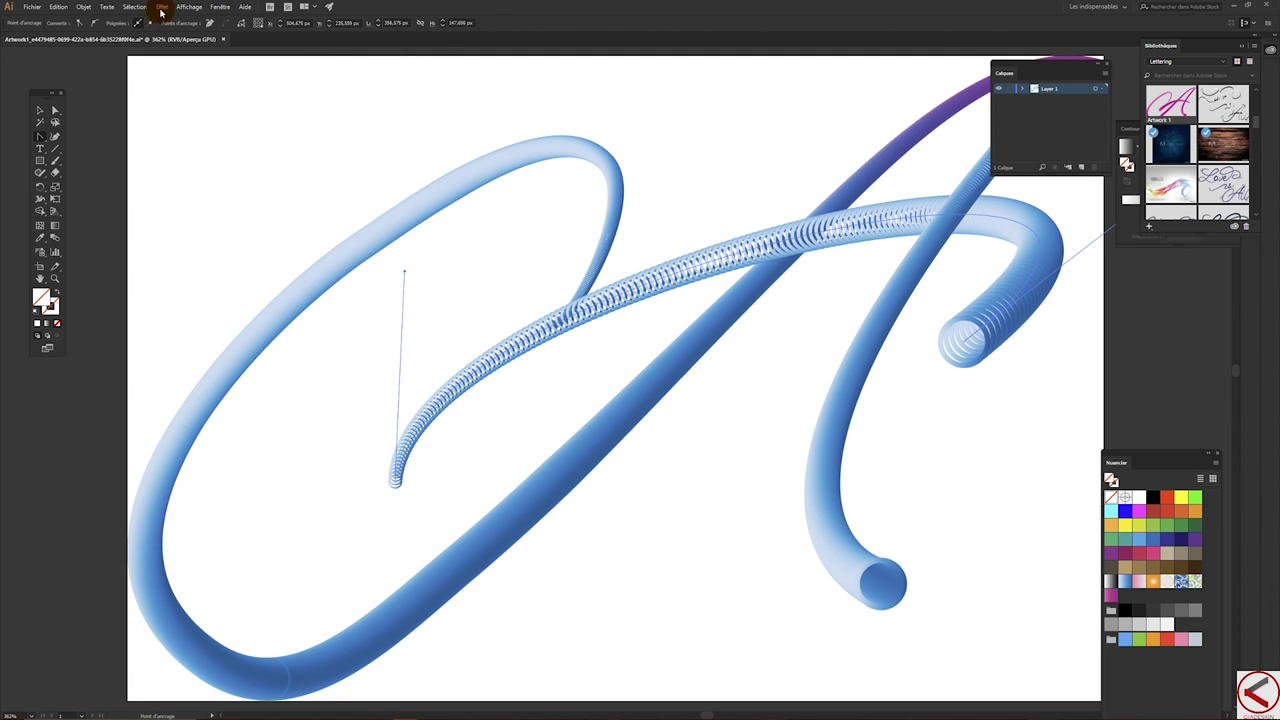
pyautogui.click(33, 5)
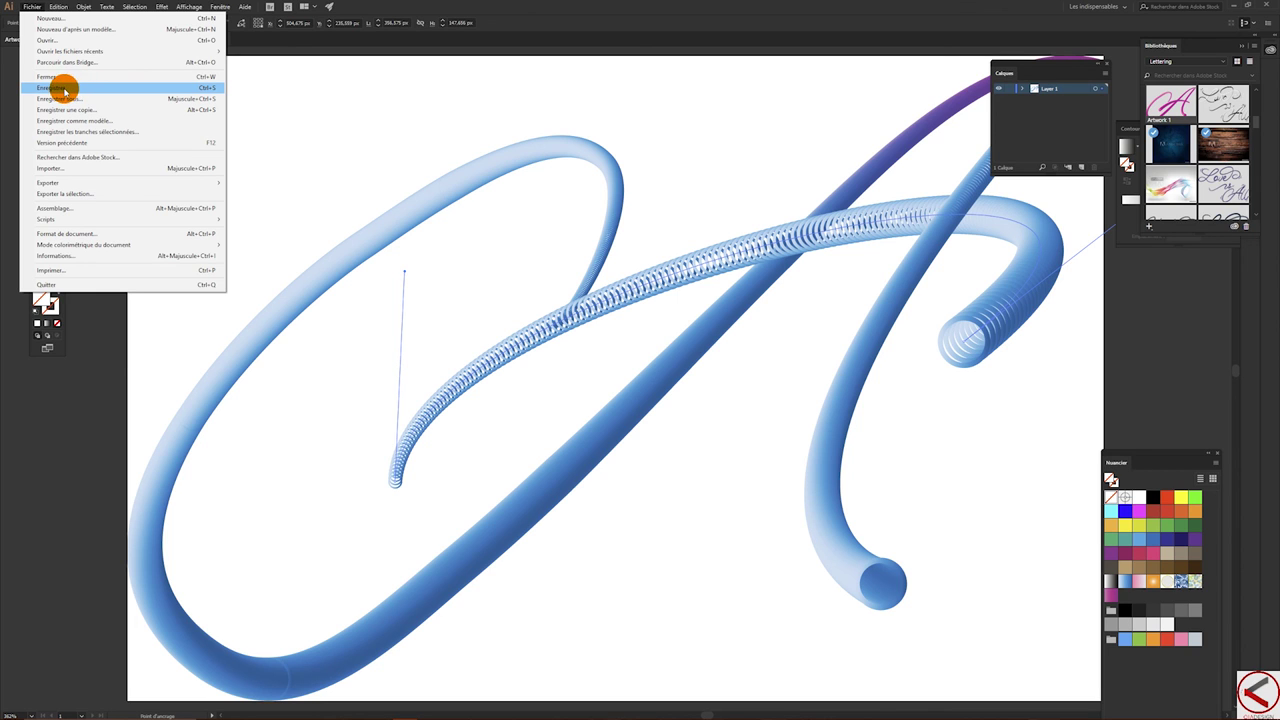
pyautogui.click(71, 90)
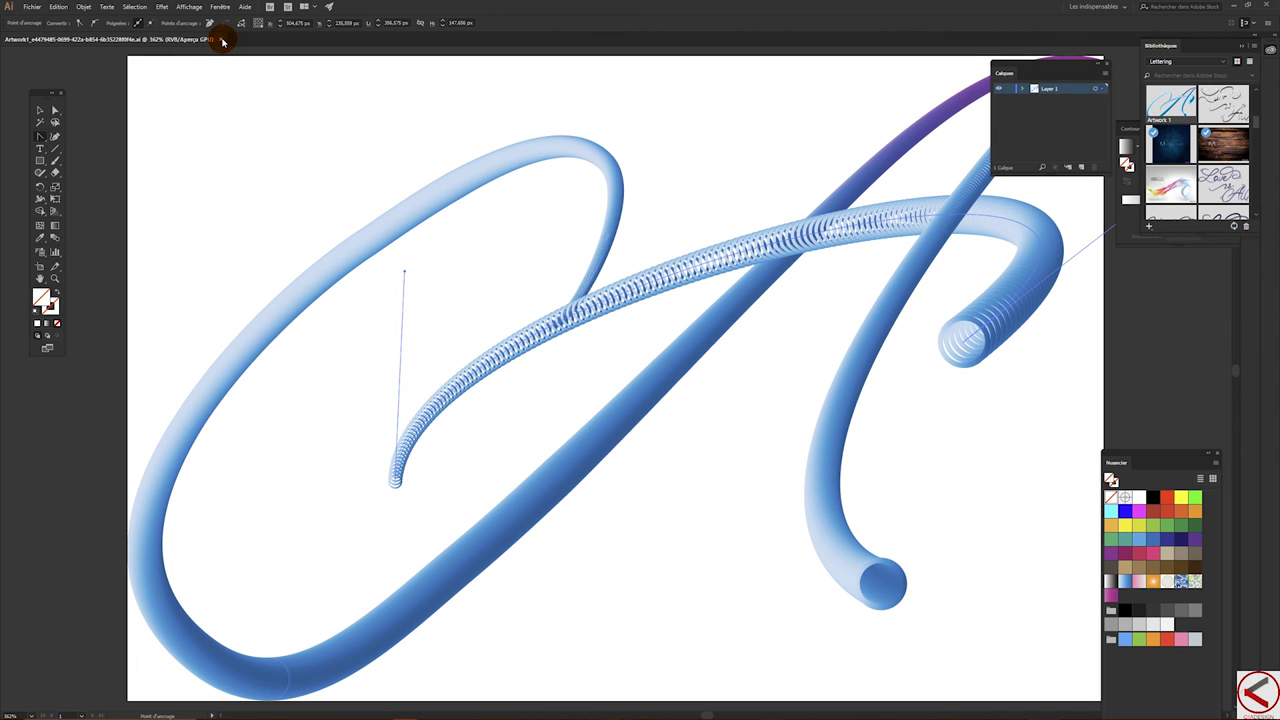
pyautogui.click(220, 40)
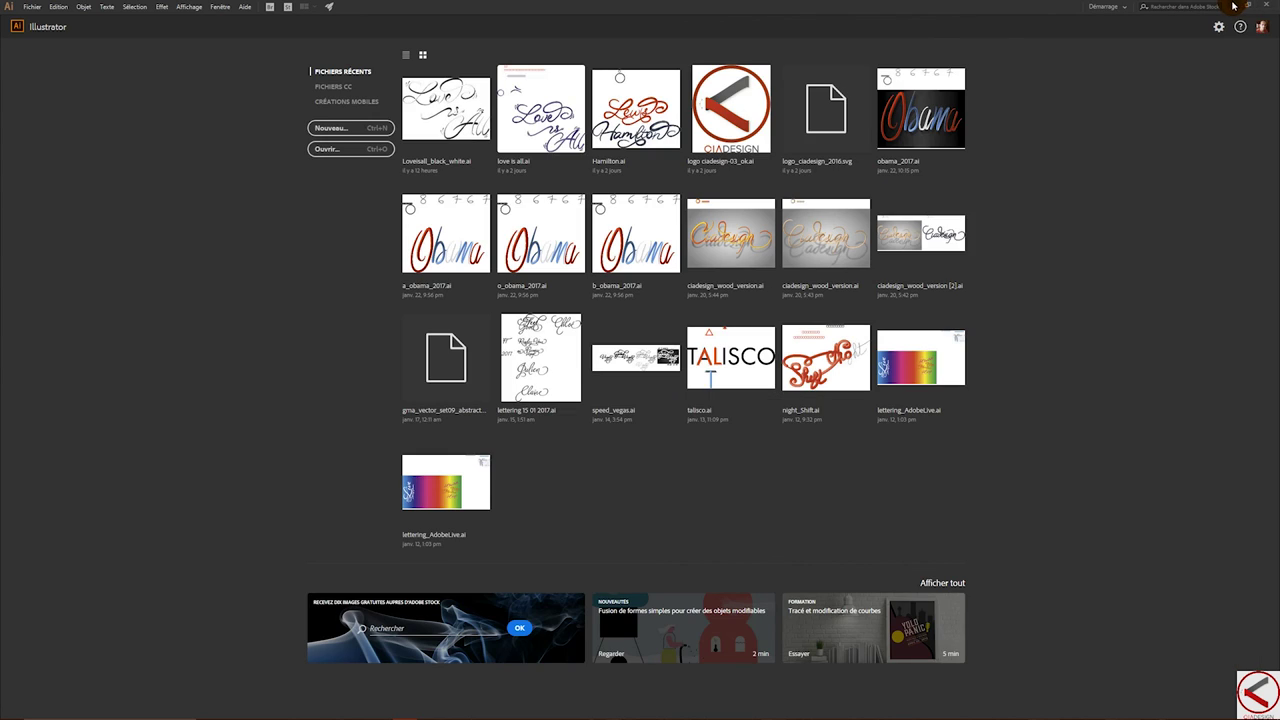
# - Return to Photoshop to see Artwork 1 updated to the blue script A, checking its library options
pyautogui.click(1234, 6)
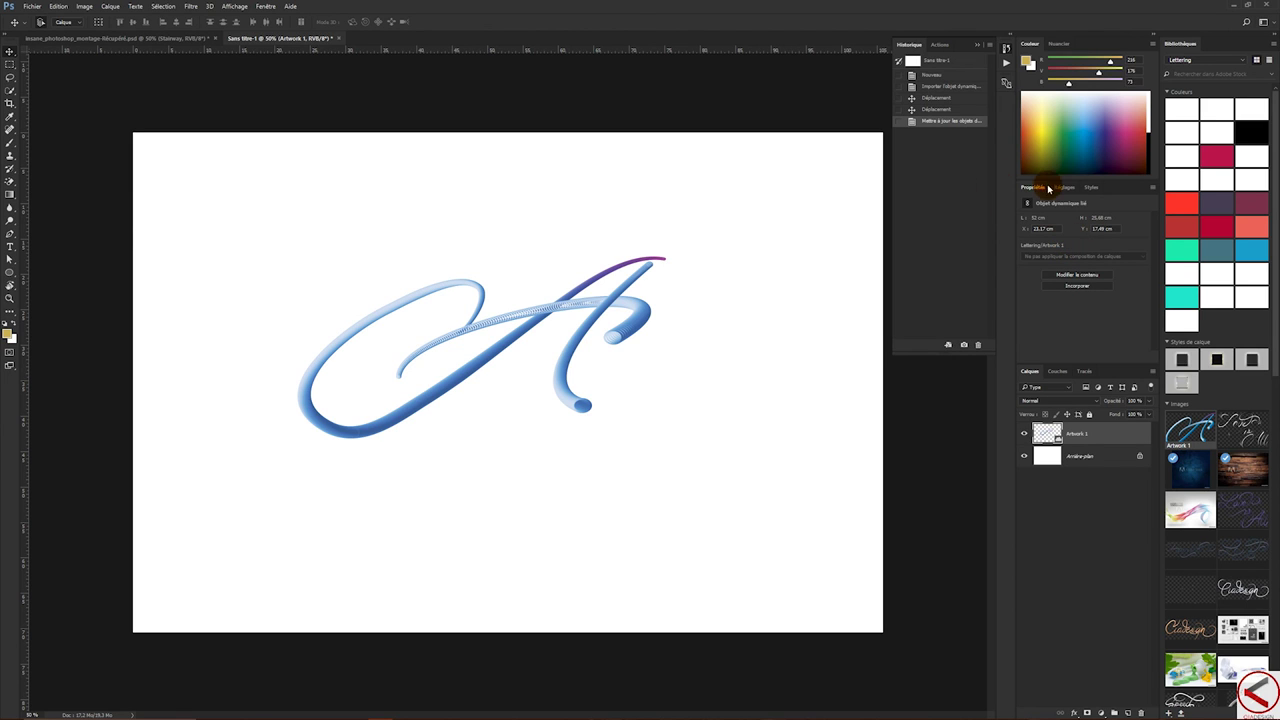
pyautogui.click(1048, 246)
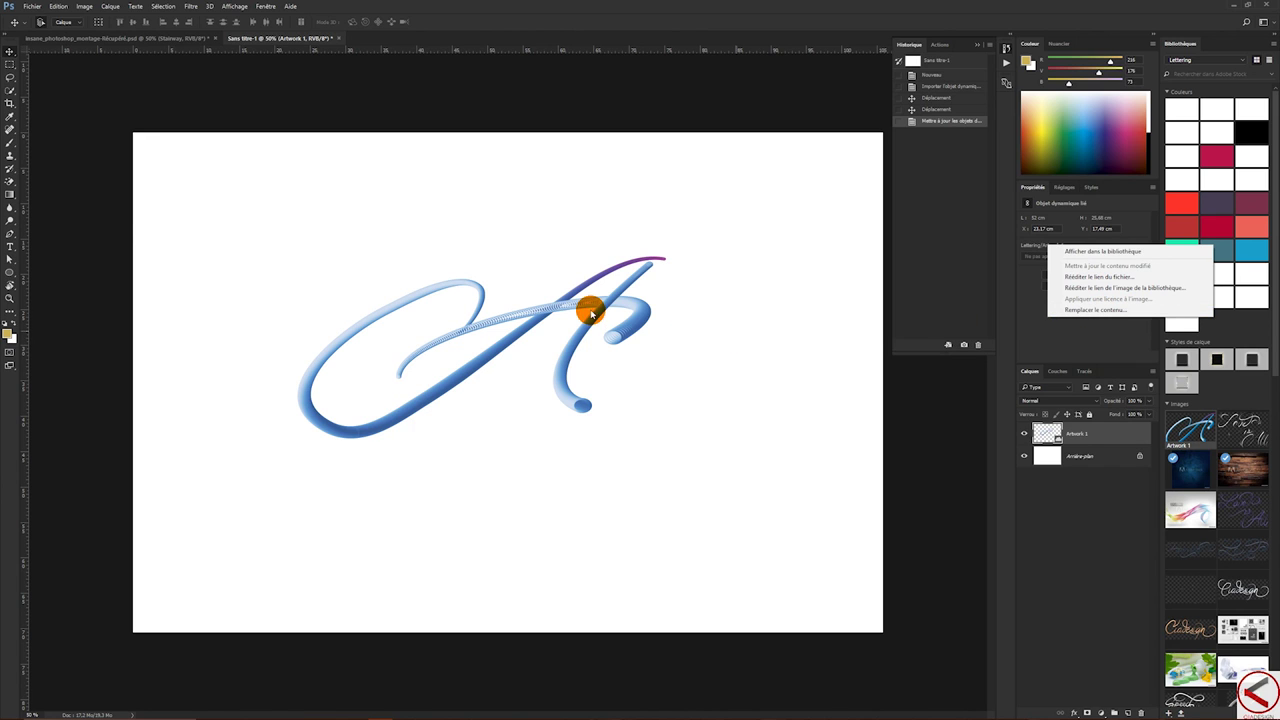
pyautogui.click(1032, 331)
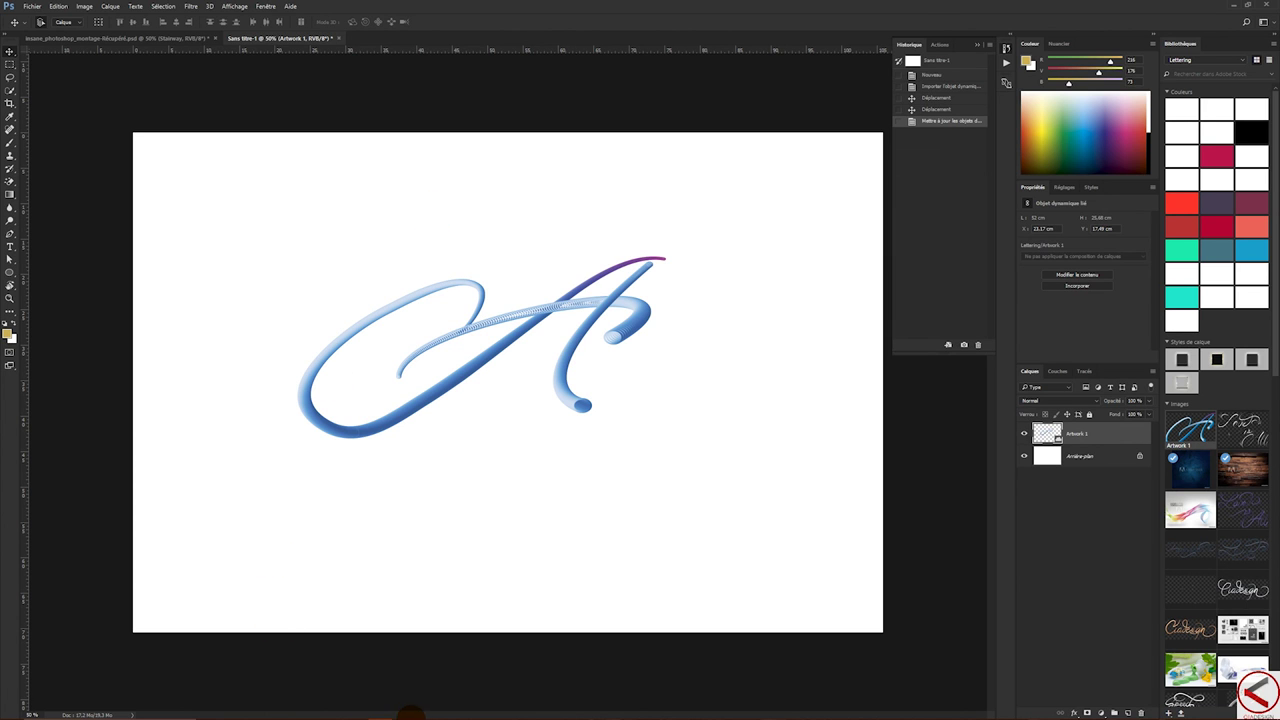
pyautogui.moveTo(398, 714)
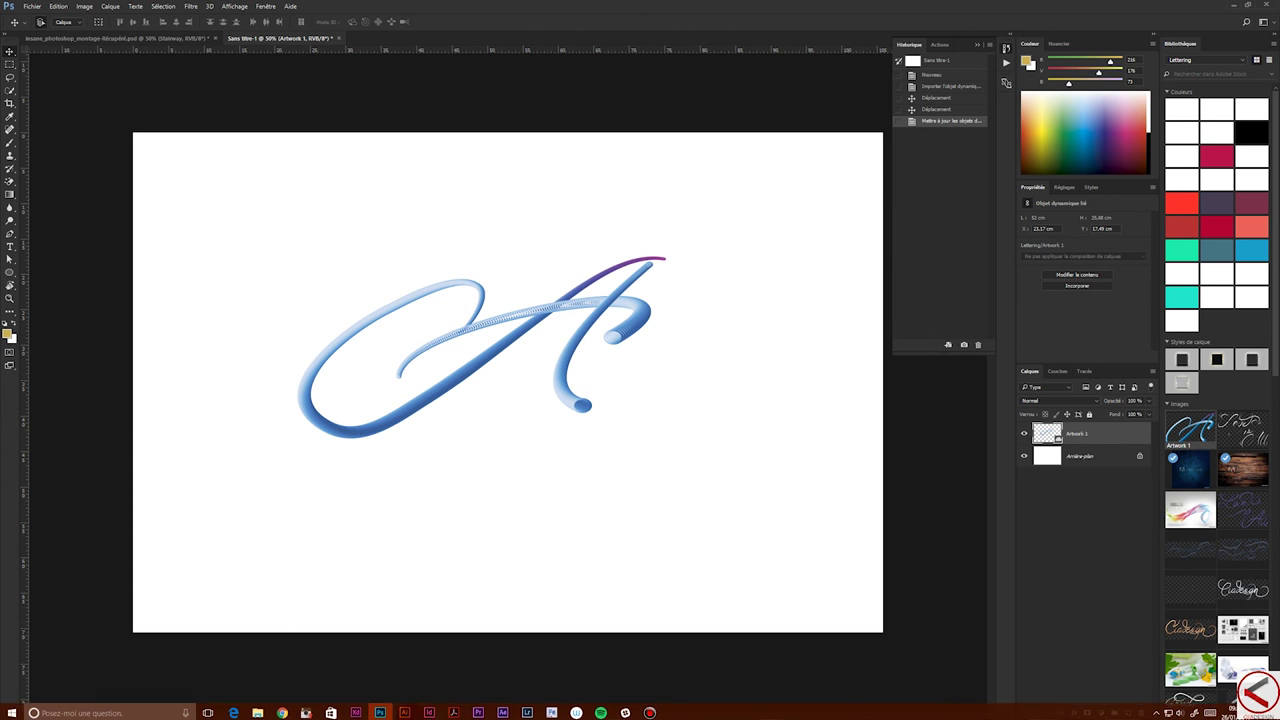
# - In Illustrator, create a new blank document from the [Personnalisé] 3000 × 2000 px preset
pyautogui.click(405, 710)
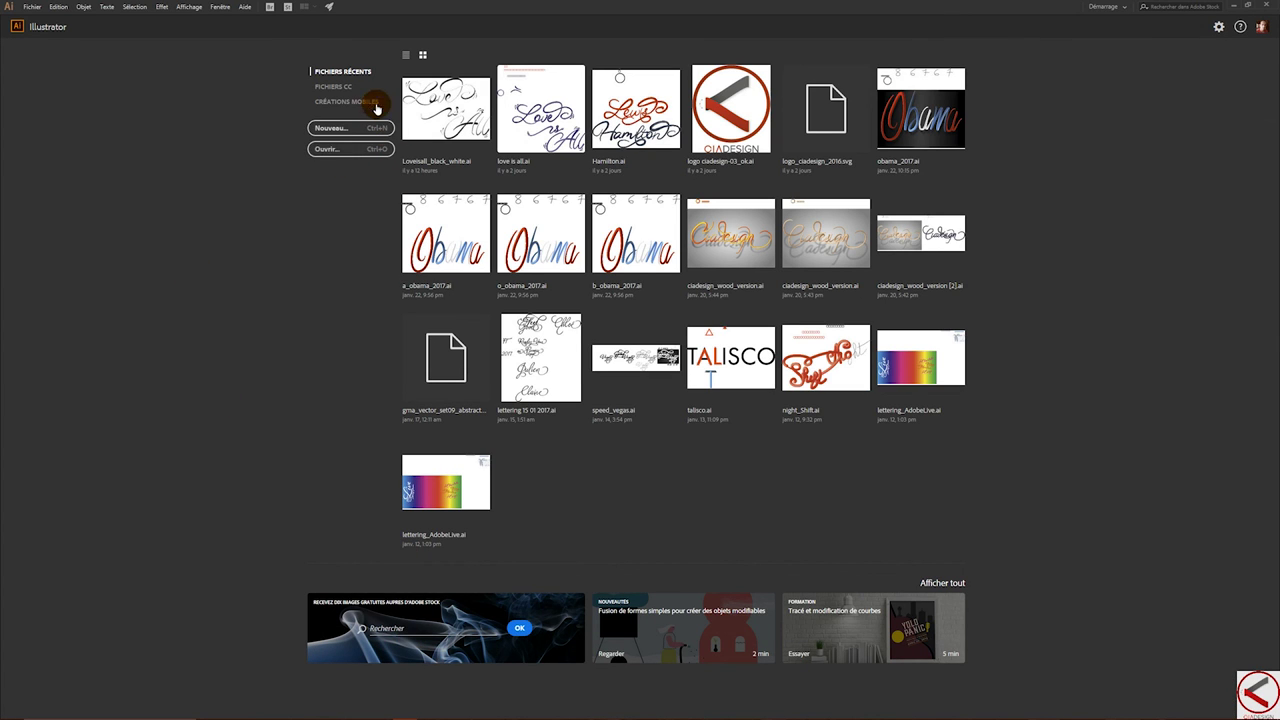
pyautogui.click(338, 132)
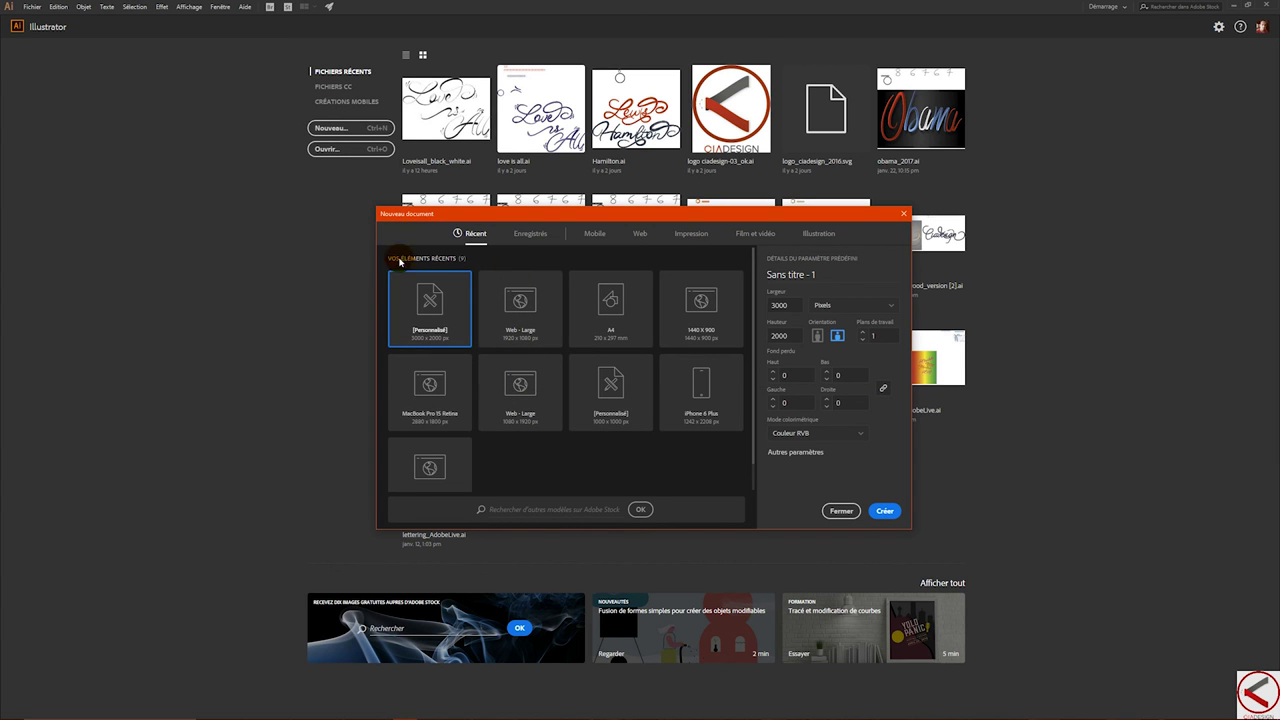
pyautogui.doubleClick(432, 318)
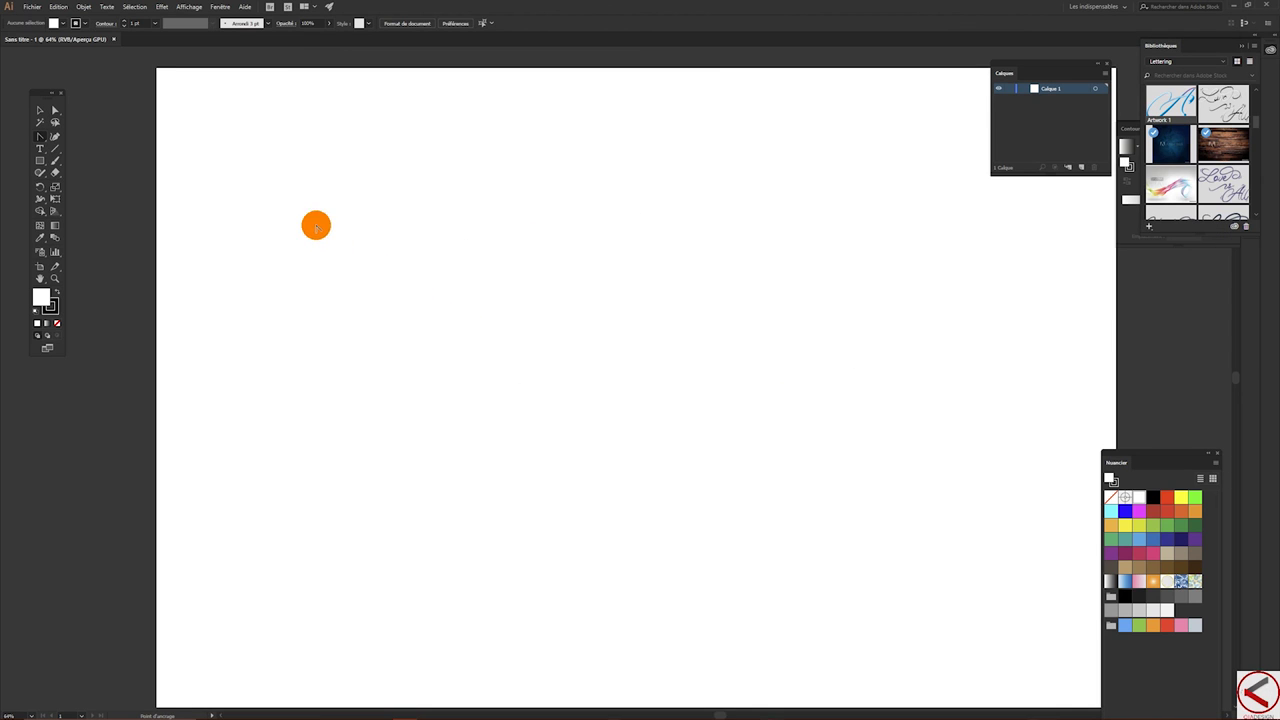
# - Draw a short horizontal line and apply a smooth Zigzag effect with 52 px size and more ridges
pyautogui.click(55, 150)
pyautogui.moveTo(261, 185); pyautogui.dragTo(361, 184)
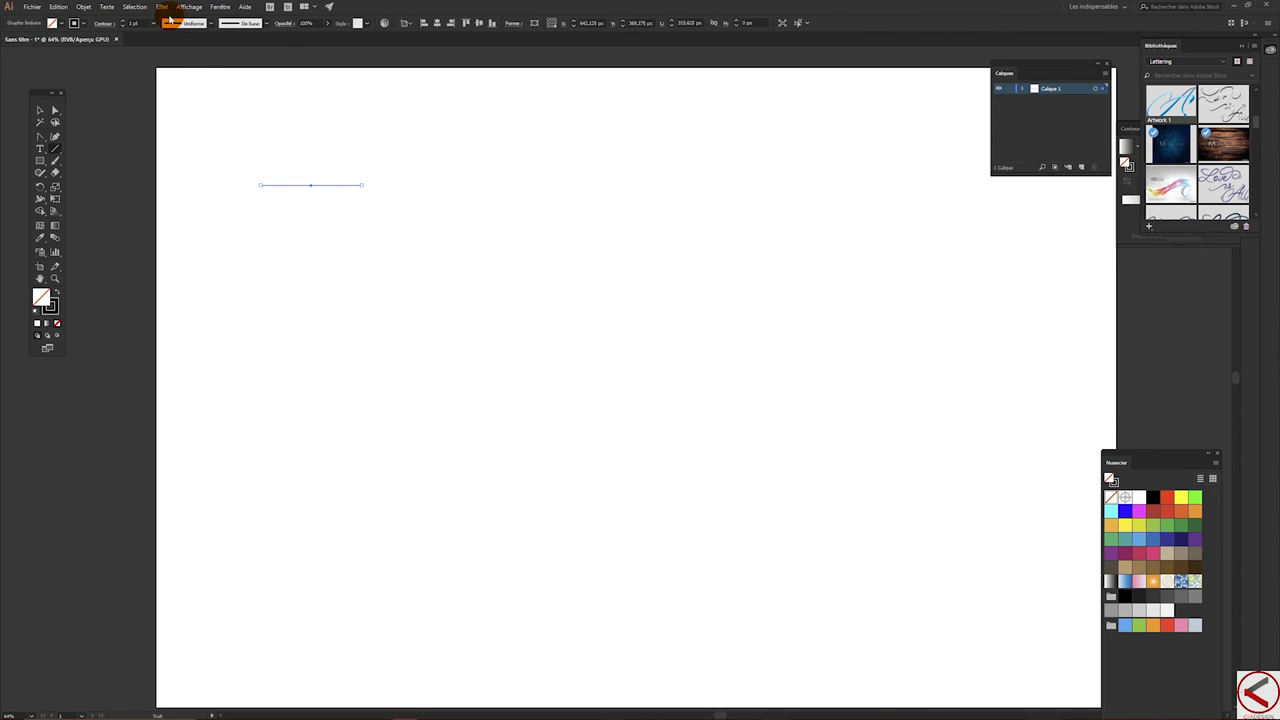
pyautogui.click(162, 8)
pyautogui.moveTo(207, 80)
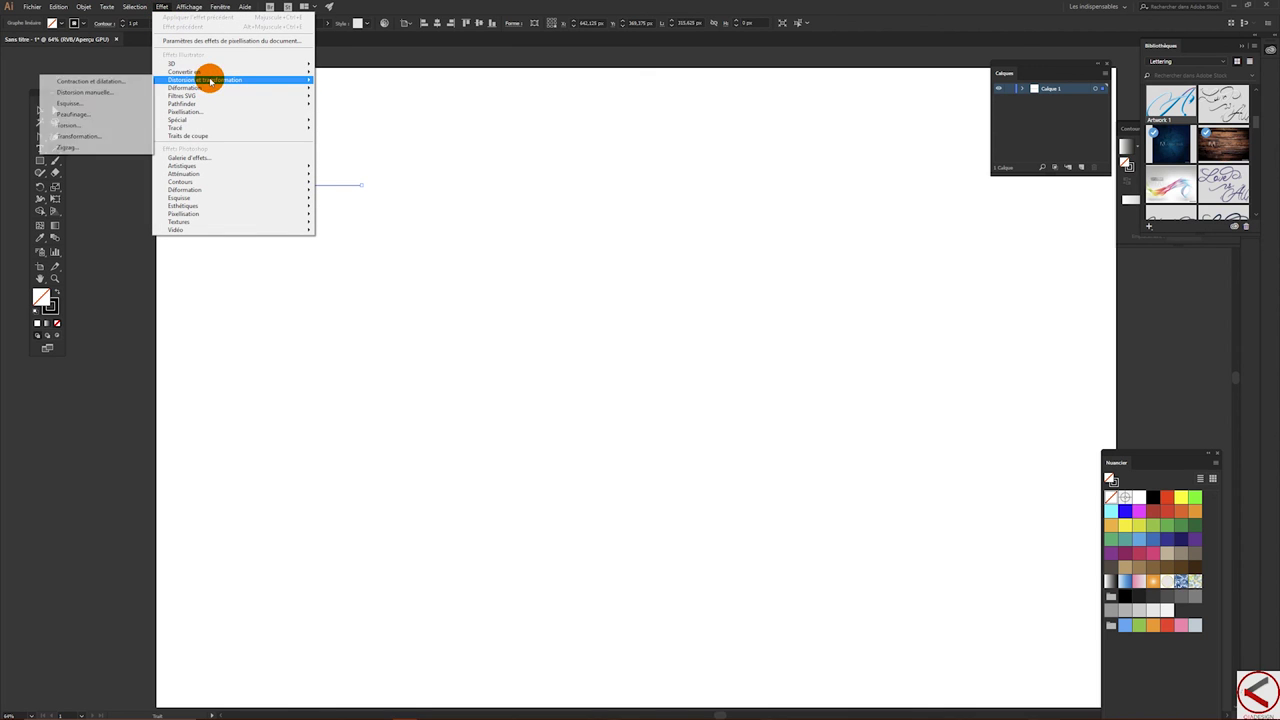
pyautogui.click(83, 148)
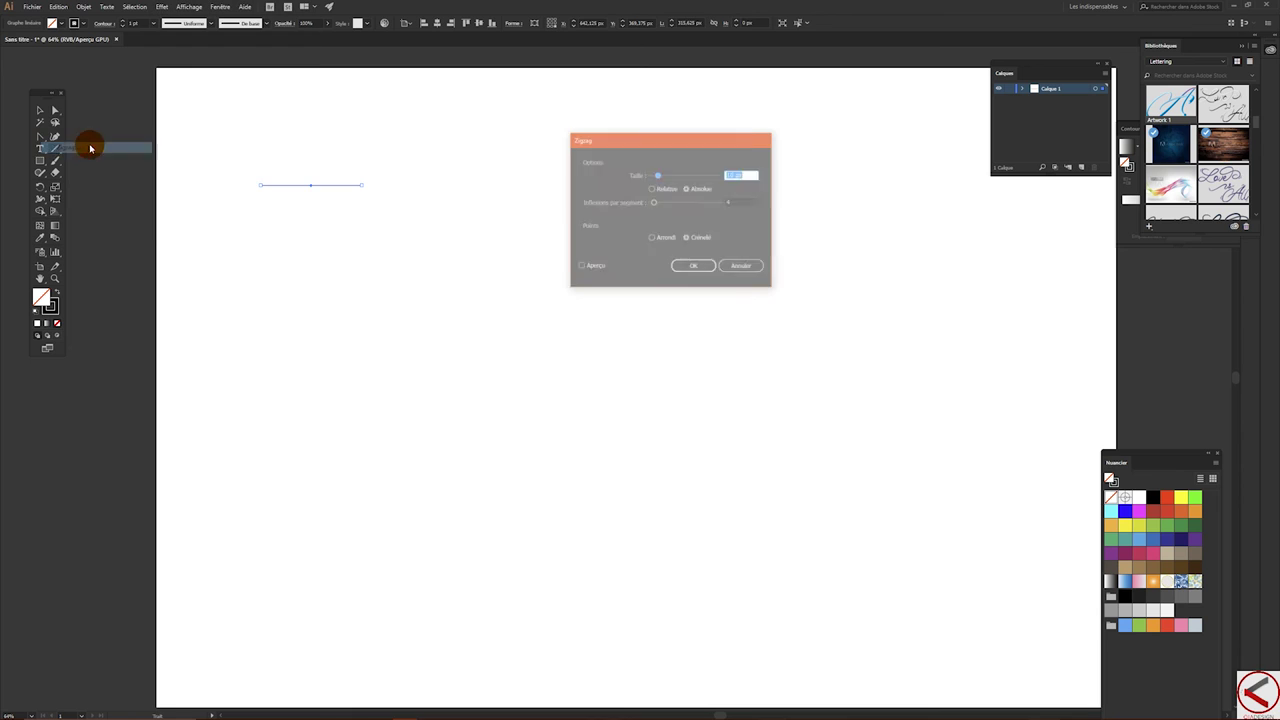
pyautogui.click(750, 174)
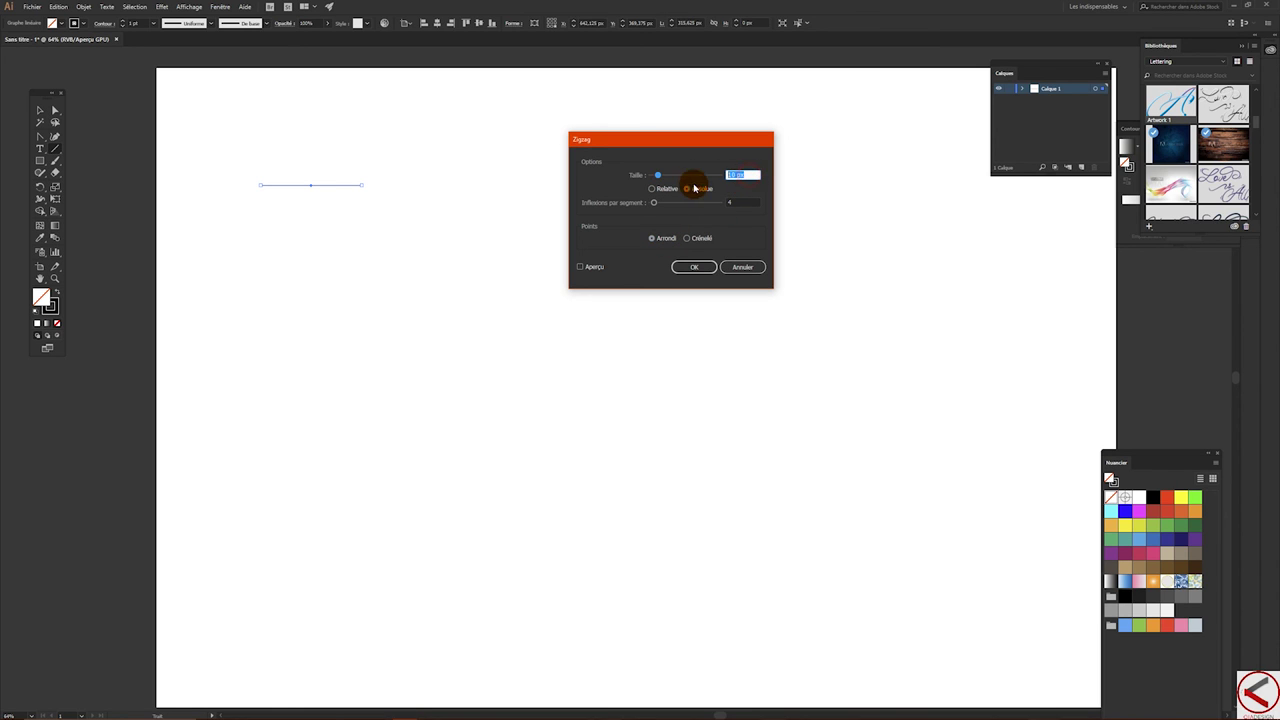
pyautogui.click(579, 267)
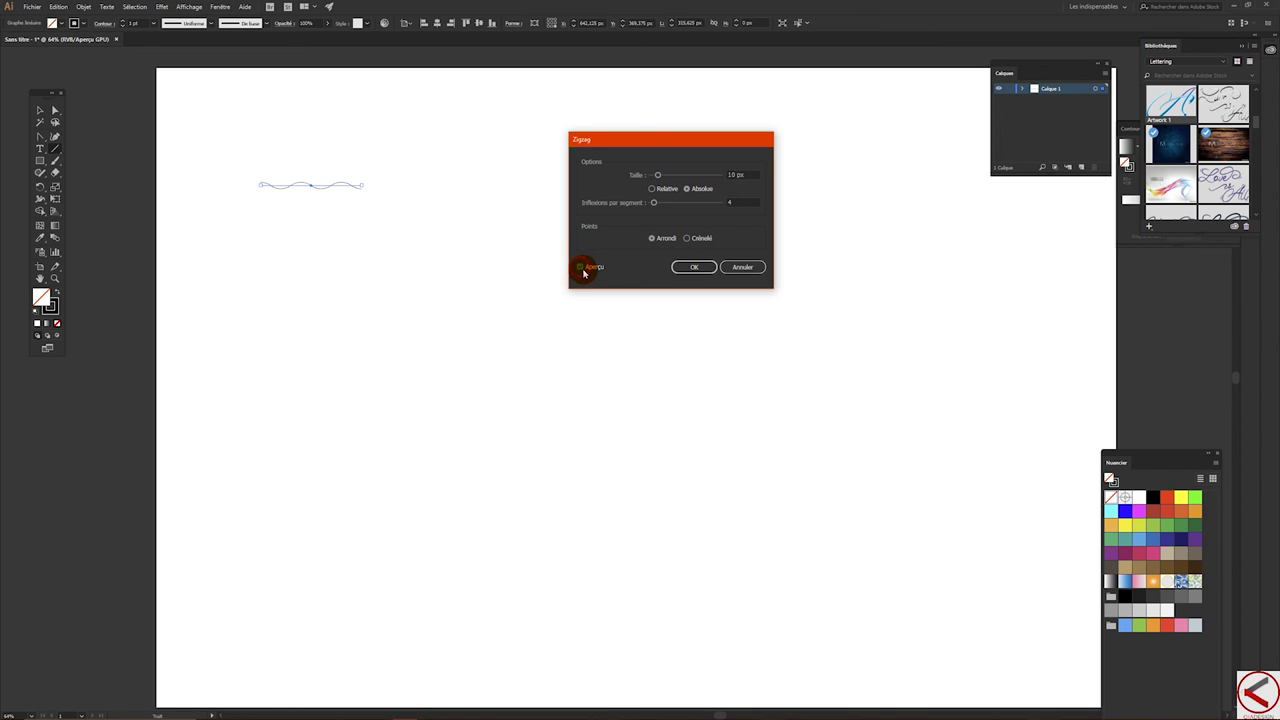
pyautogui.click(749, 174)
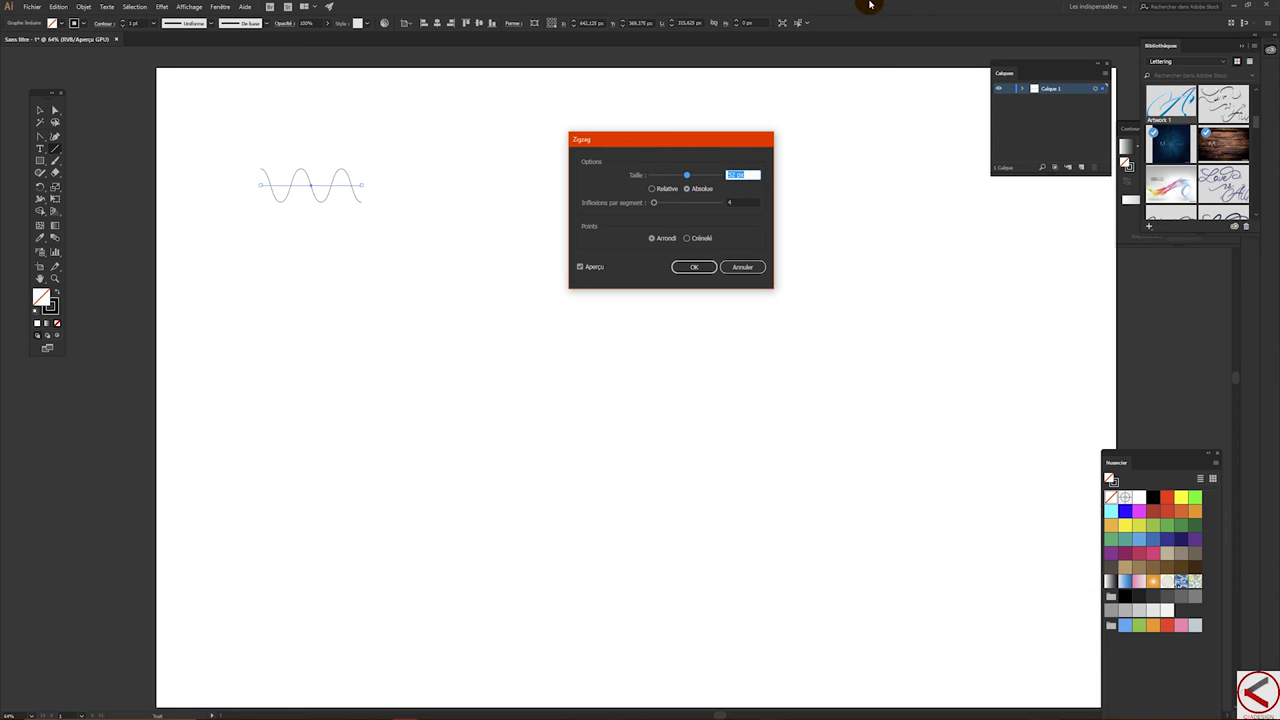
pyautogui.click(742, 203)
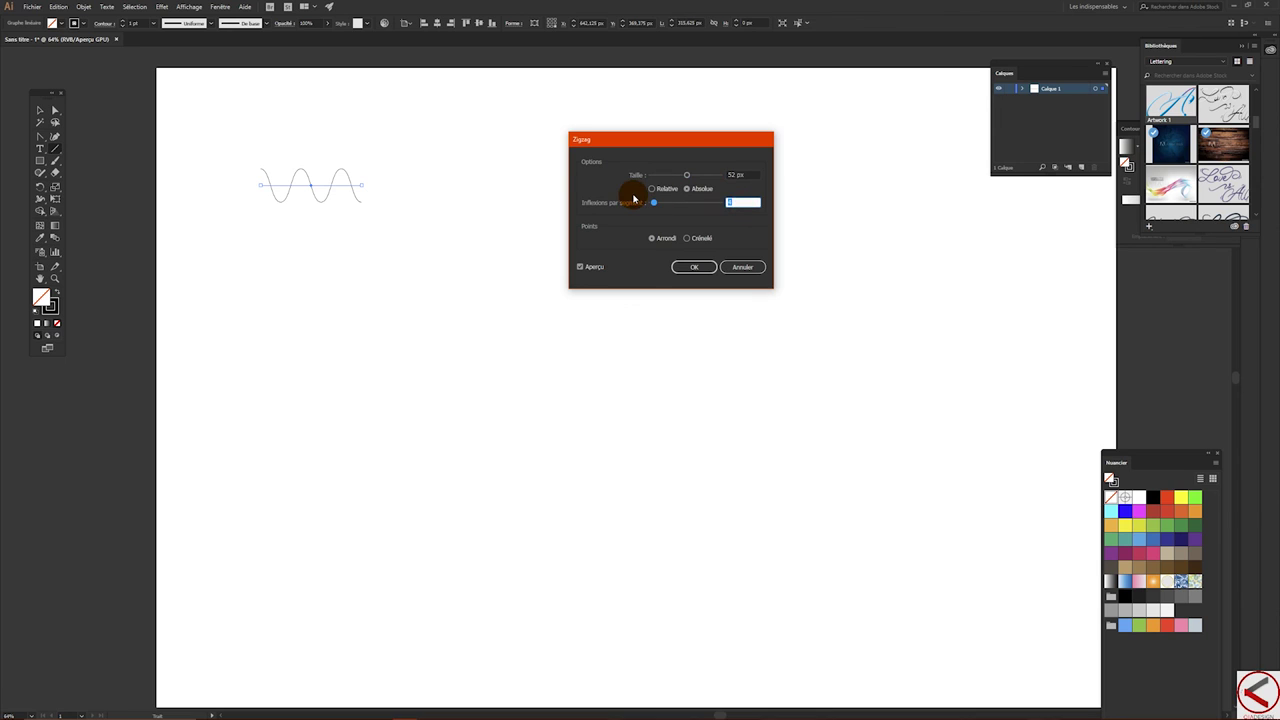
pyautogui.press('Return')
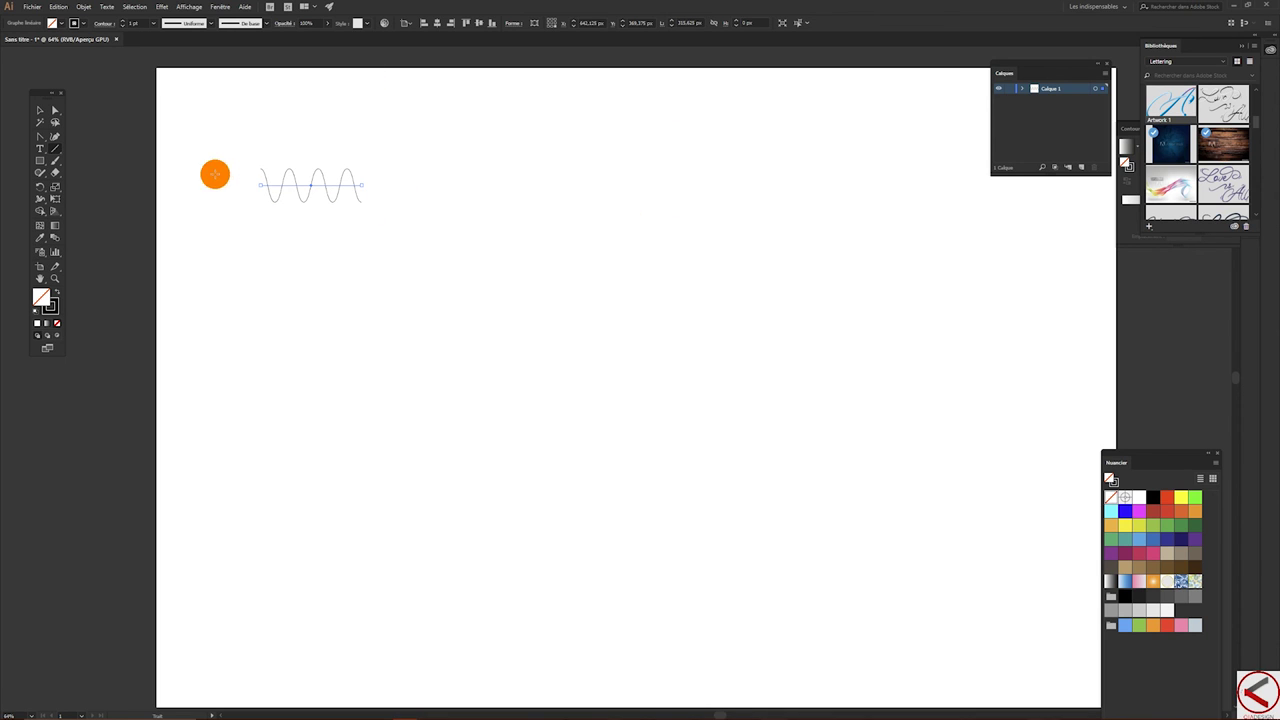
# - Thicken the wave's stroke weight and duplicate the wave just above the original
pyautogui.click(41, 111)
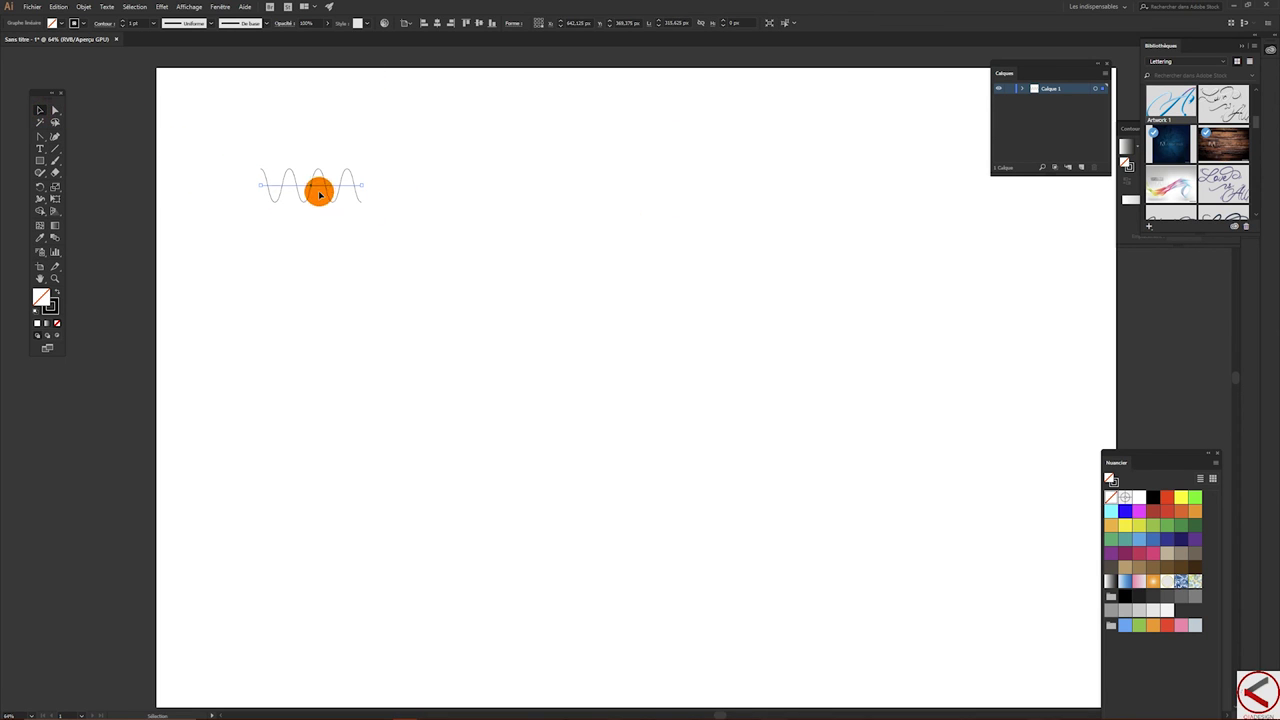
pyautogui.click(124, 22)
pyautogui.click(124, 22)
pyautogui.click(124, 22)
pyautogui.click(123, 22)
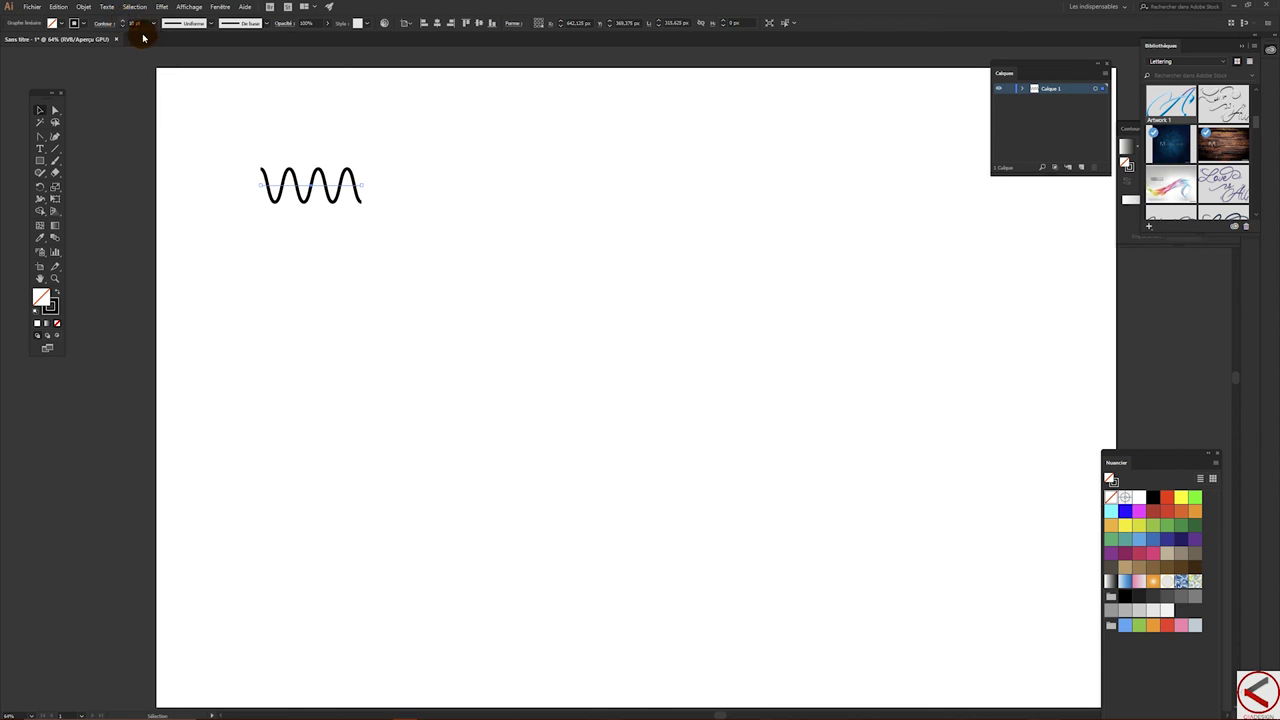
pyautogui.click(318, 186)
pyautogui.moveTo(312, 185); pyautogui.dragTo(319, 122)
# - Expand the lower wave's appearance, then expand its fill and stroke into an outline shape
pyautogui.moveTo(241, 170); pyautogui.dragTo(329, 255)
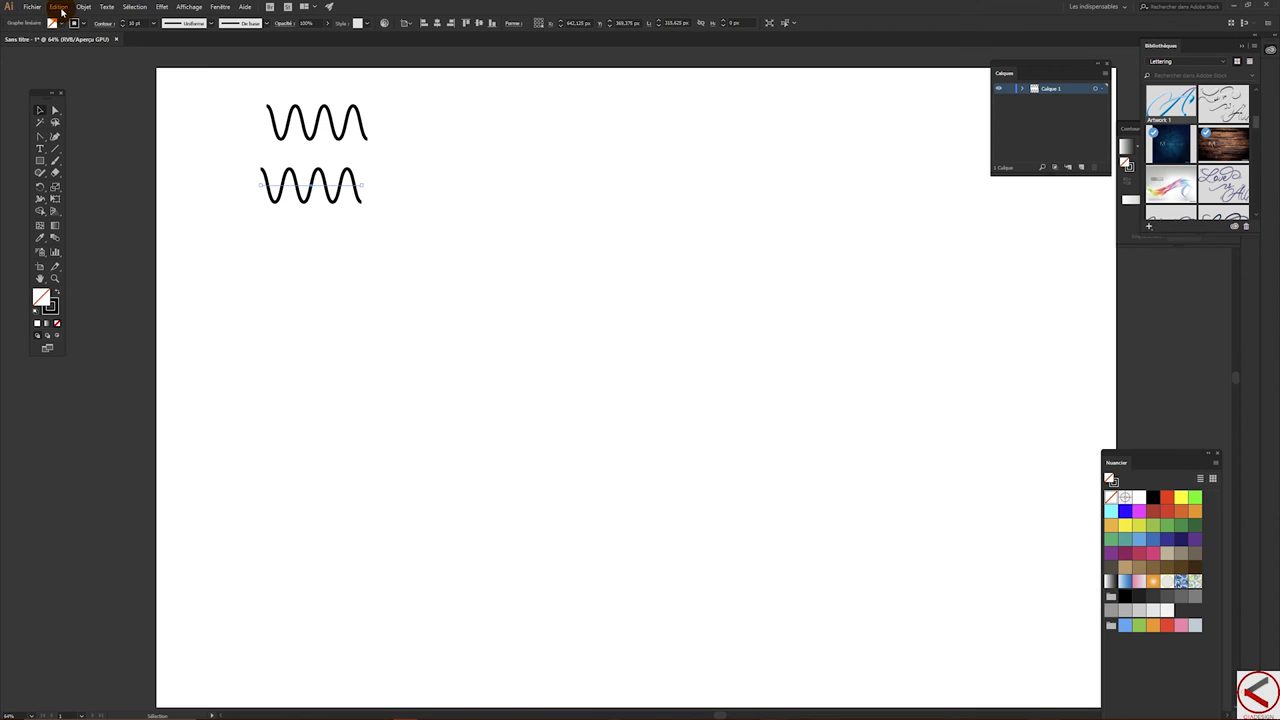
pyautogui.click(84, 6)
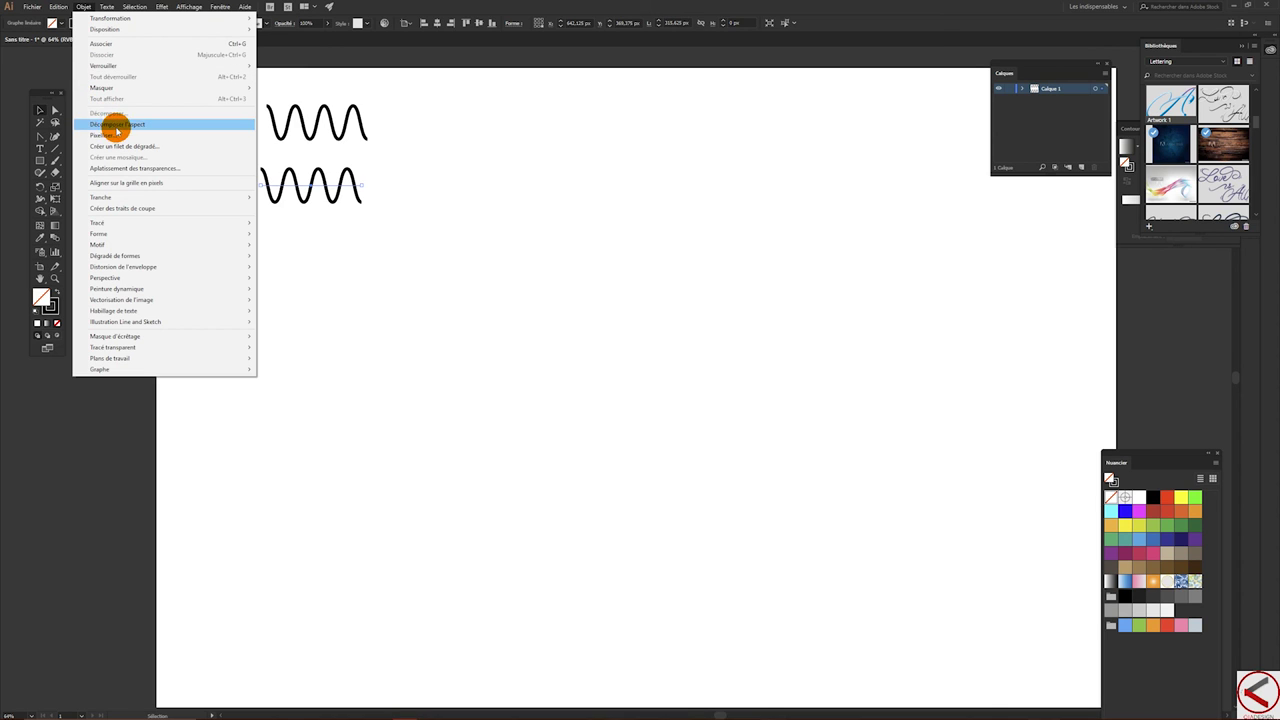
pyautogui.click(120, 127)
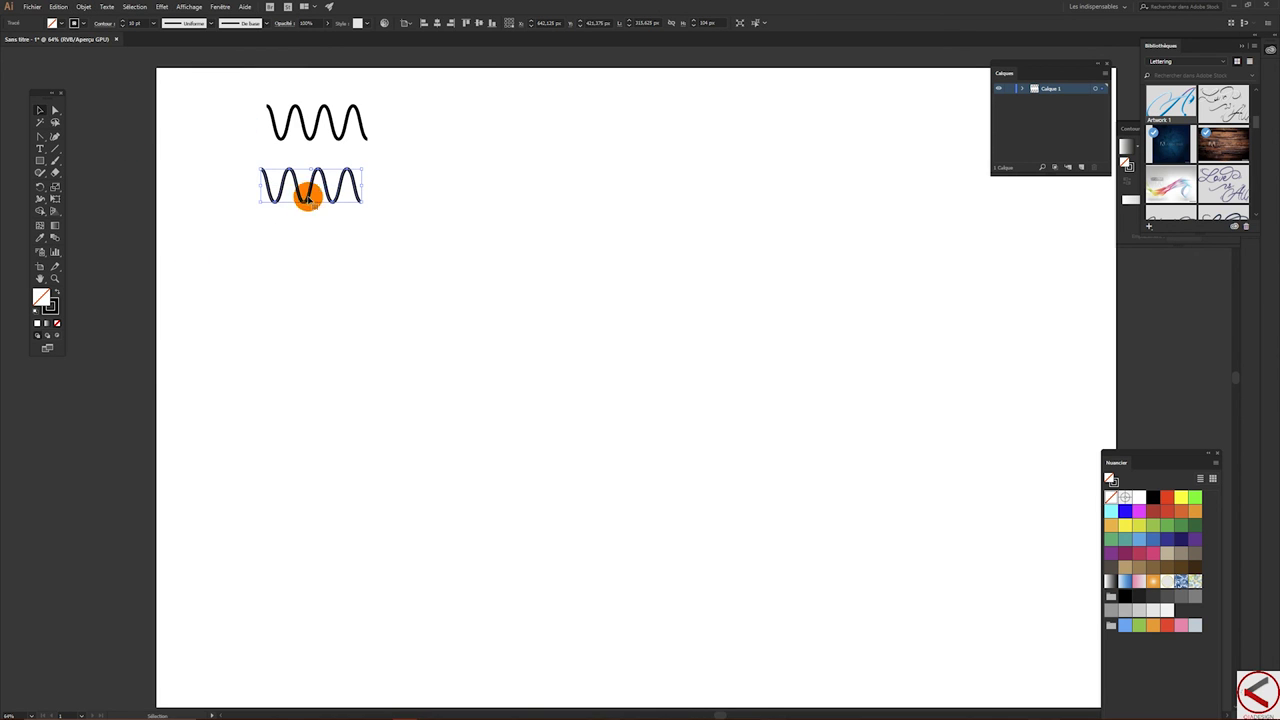
pyautogui.click(80, 6)
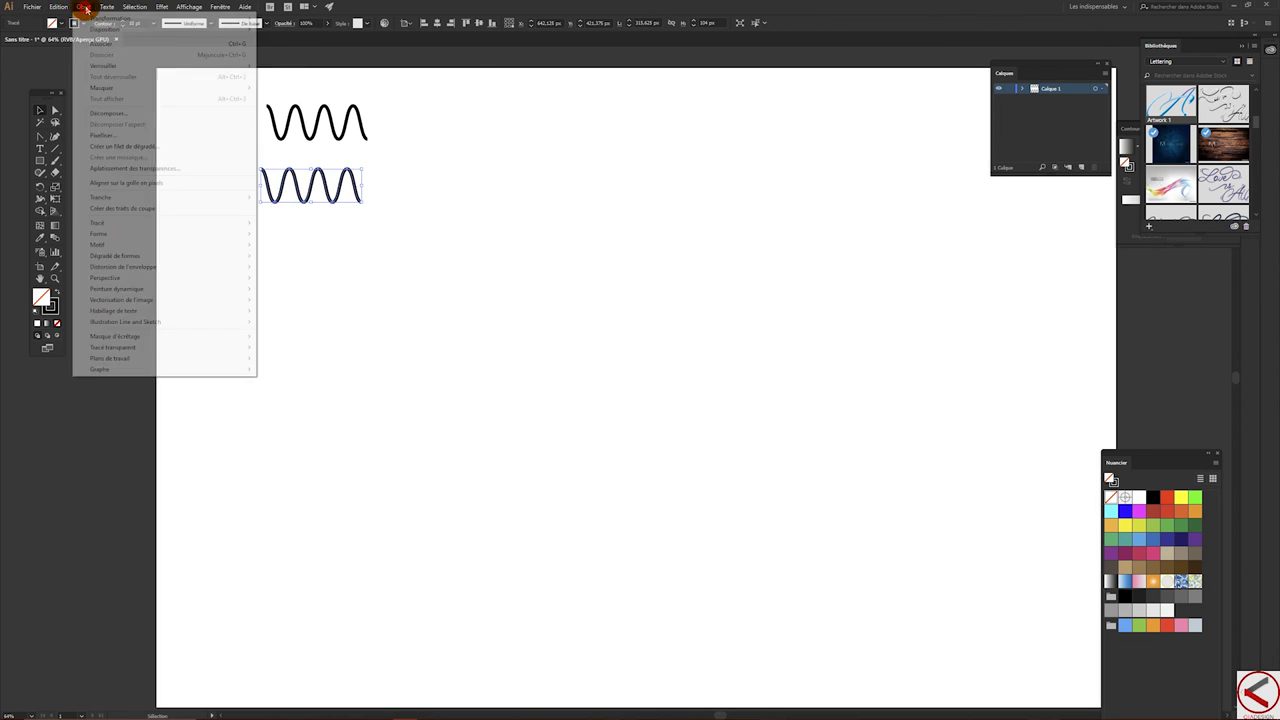
pyautogui.click(118, 114)
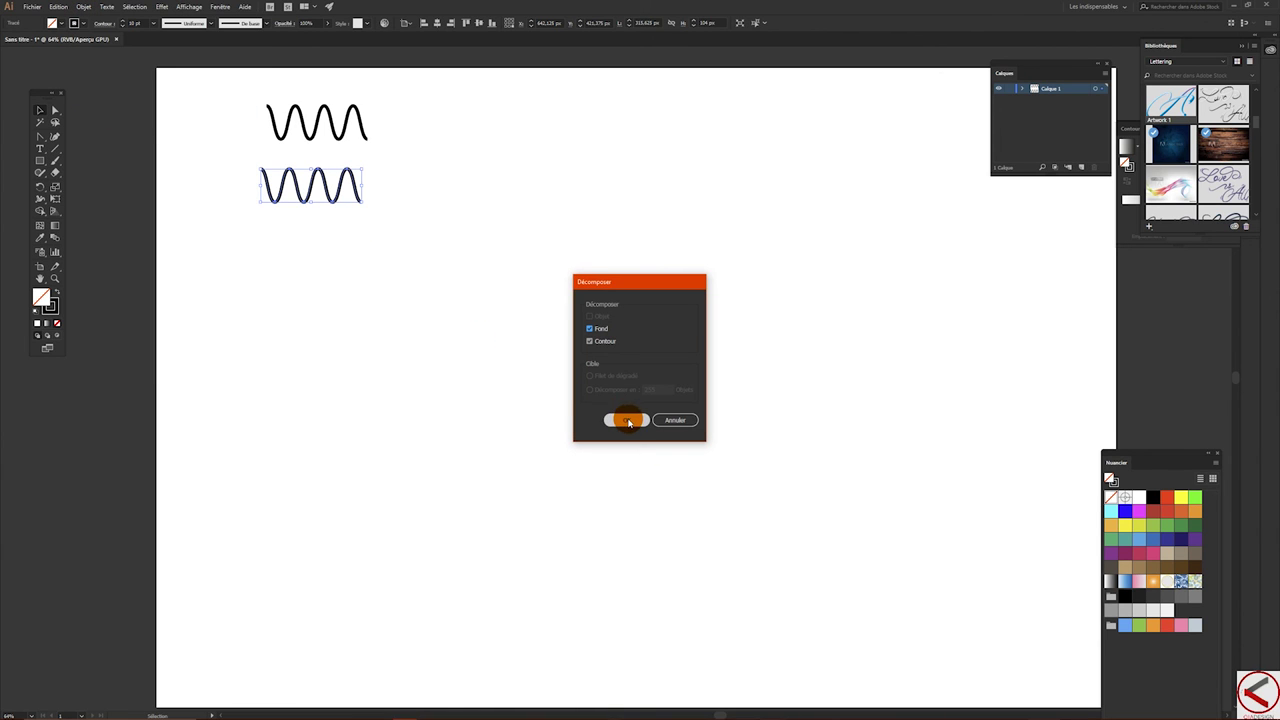
pyautogui.click(627, 420)
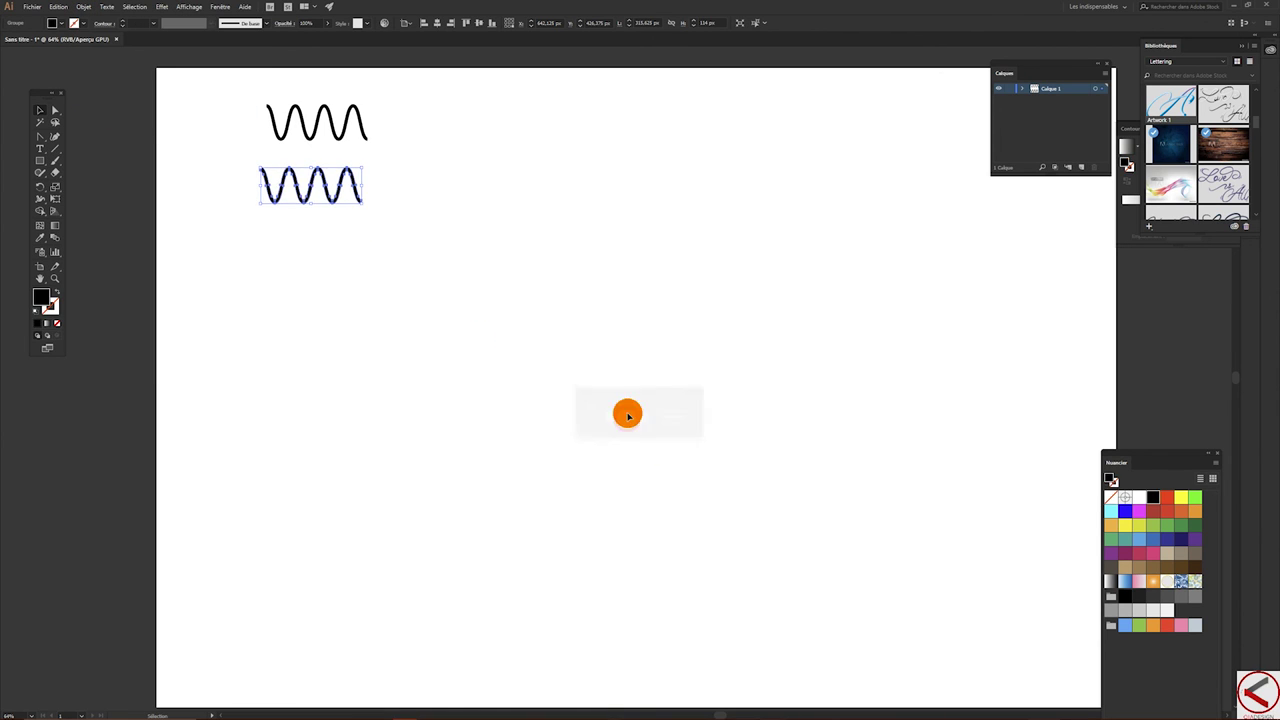
pyautogui.click(281, 225)
# - Slice the lower wave into pieces with the Knife tool, then direct-select its first piece
pyautogui.scroll(5, 285, 217)
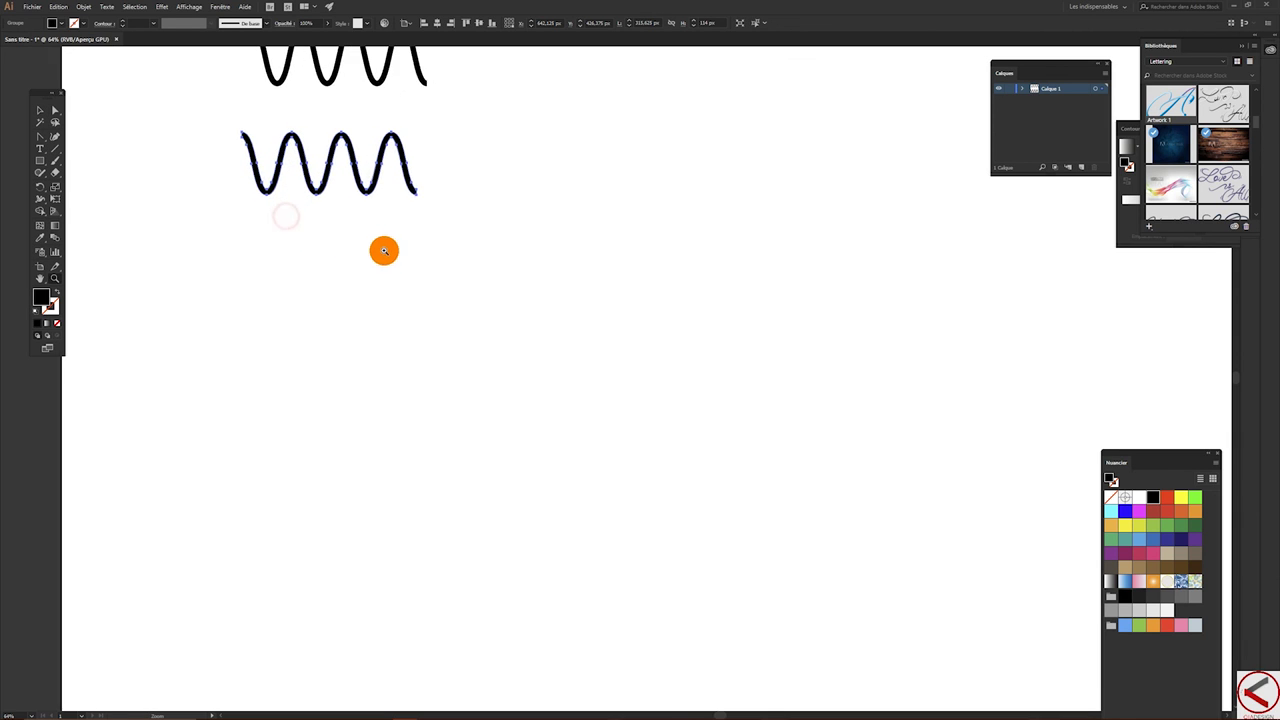
pyautogui.scroll(3, 414, 297)
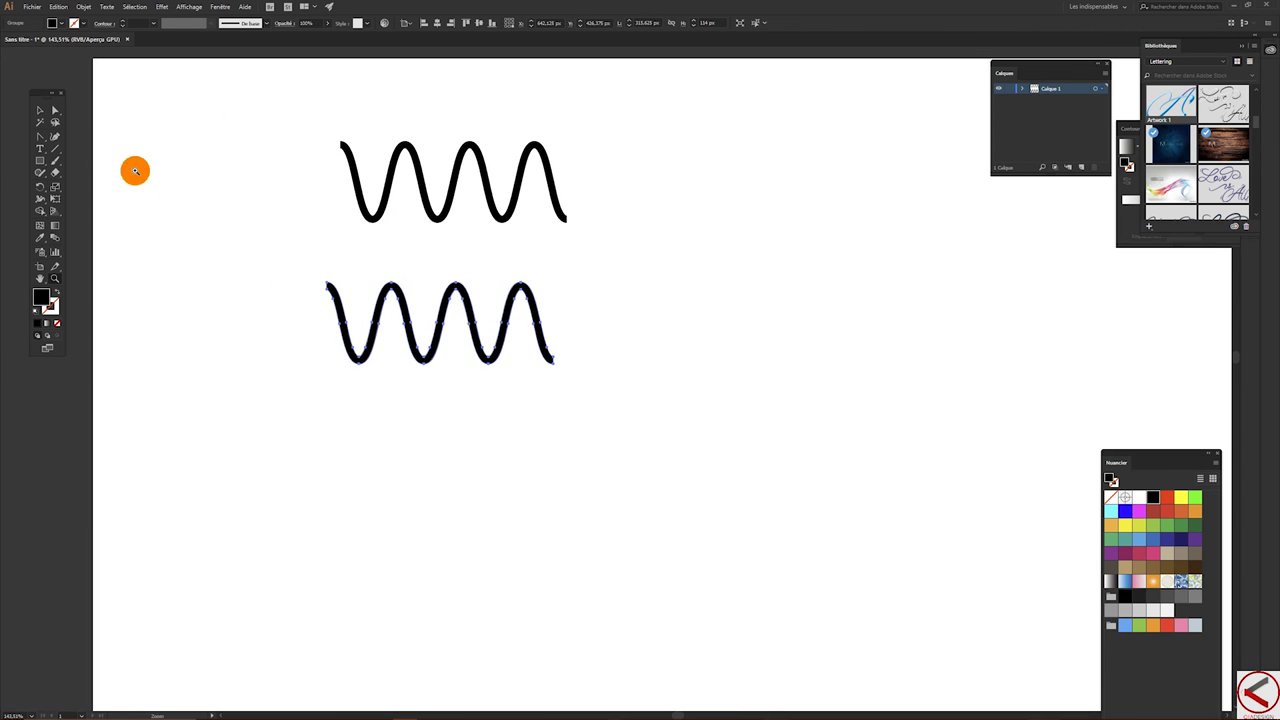
pyautogui.click(45, 175)
pyautogui.moveTo(64, 186)
pyautogui.mouseDown()
pyautogui.moveTo(74, 198)
pyautogui.moveTo(42, 172)
pyautogui.moveTo(80, 177)
pyautogui.moveTo(86, 196)
pyautogui.mouseUp()
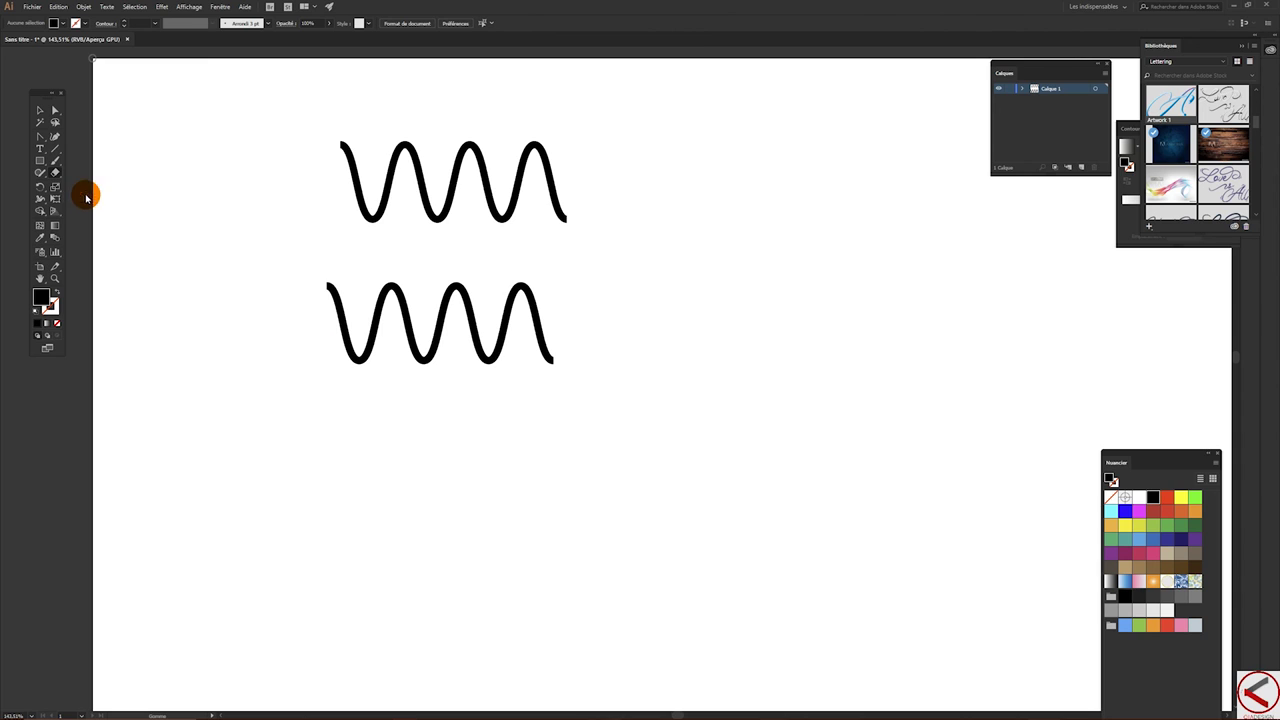
pyautogui.moveTo(353, 319)
pyautogui.mouseDown()
pyautogui.moveTo(371, 343)
pyautogui.moveTo(366, 326)
pyautogui.moveTo(380, 320)
pyautogui.moveTo(418, 340)
pyautogui.mouseUp()
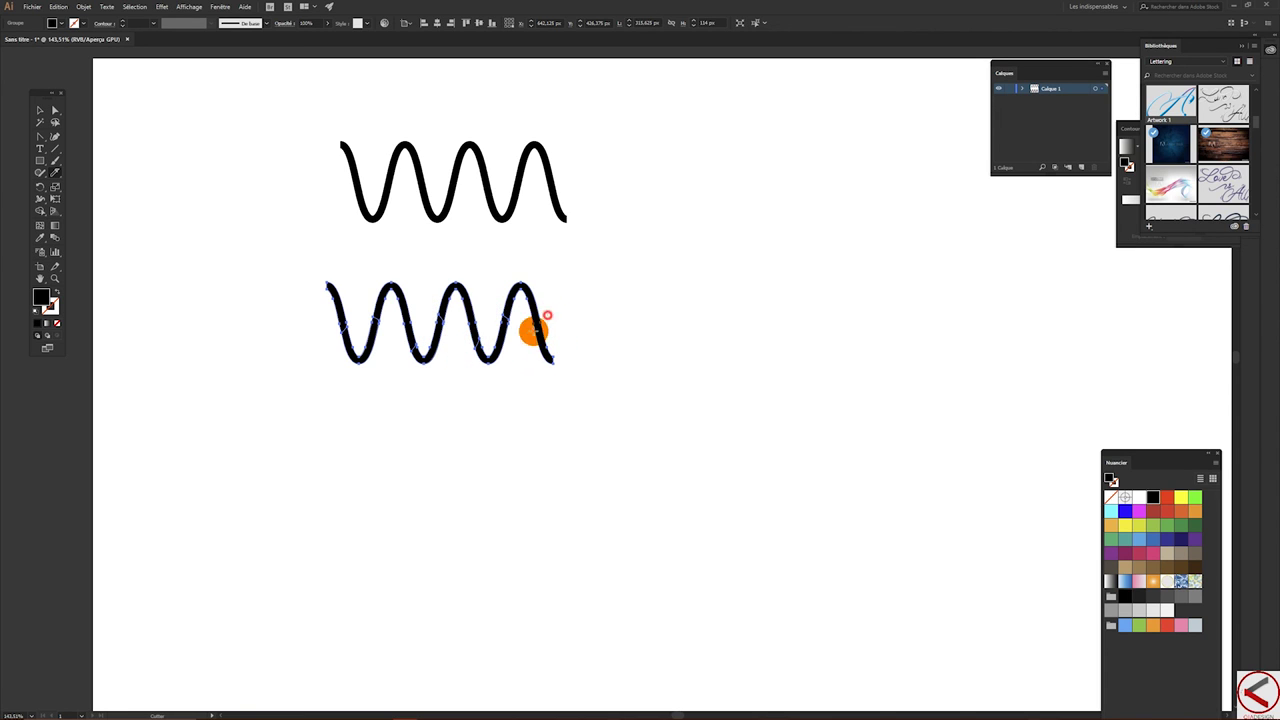
pyautogui.click(55, 110)
pyautogui.click(249, 231)
pyautogui.moveTo(300, 268); pyautogui.dragTo(360, 307)
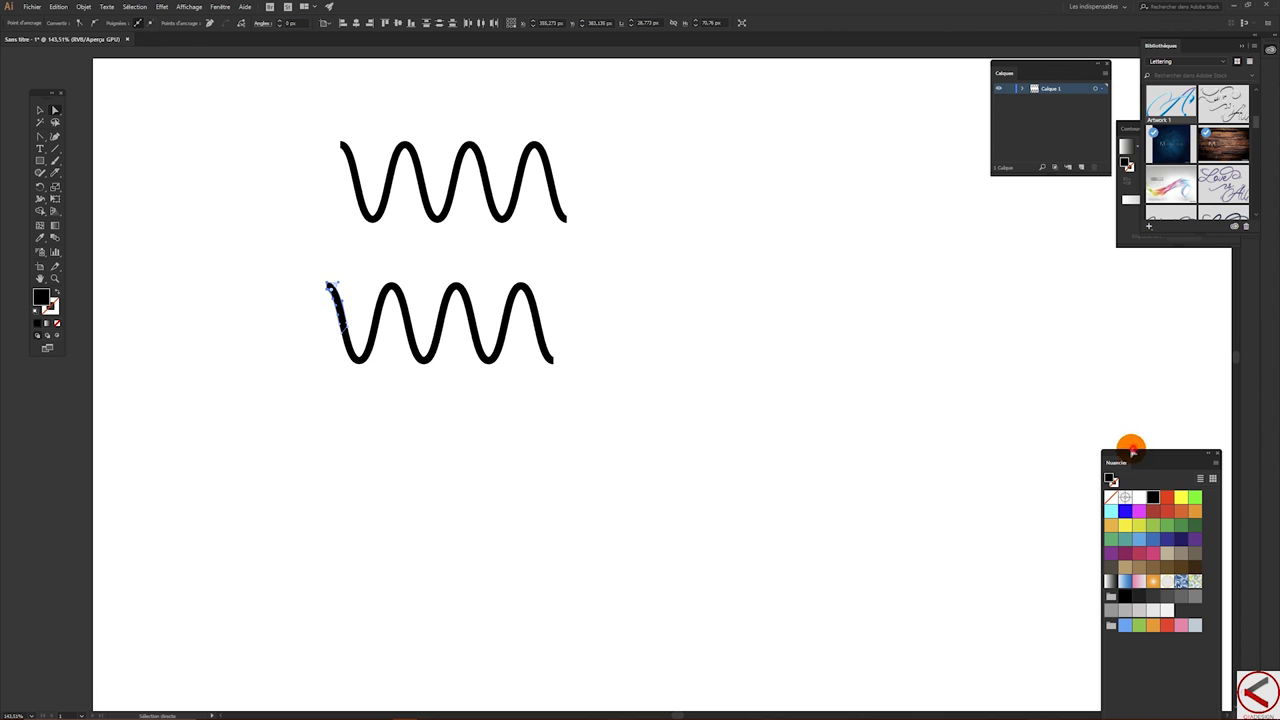
# - Fill the lower wave's first trough with blue gradient, first peak red, and next trough pink
pyautogui.click(674, 251)
pyautogui.moveTo(1187, 453); pyautogui.dragTo(637, 146)
pyautogui.moveTo(285, 283); pyautogui.dragTo(375, 358)
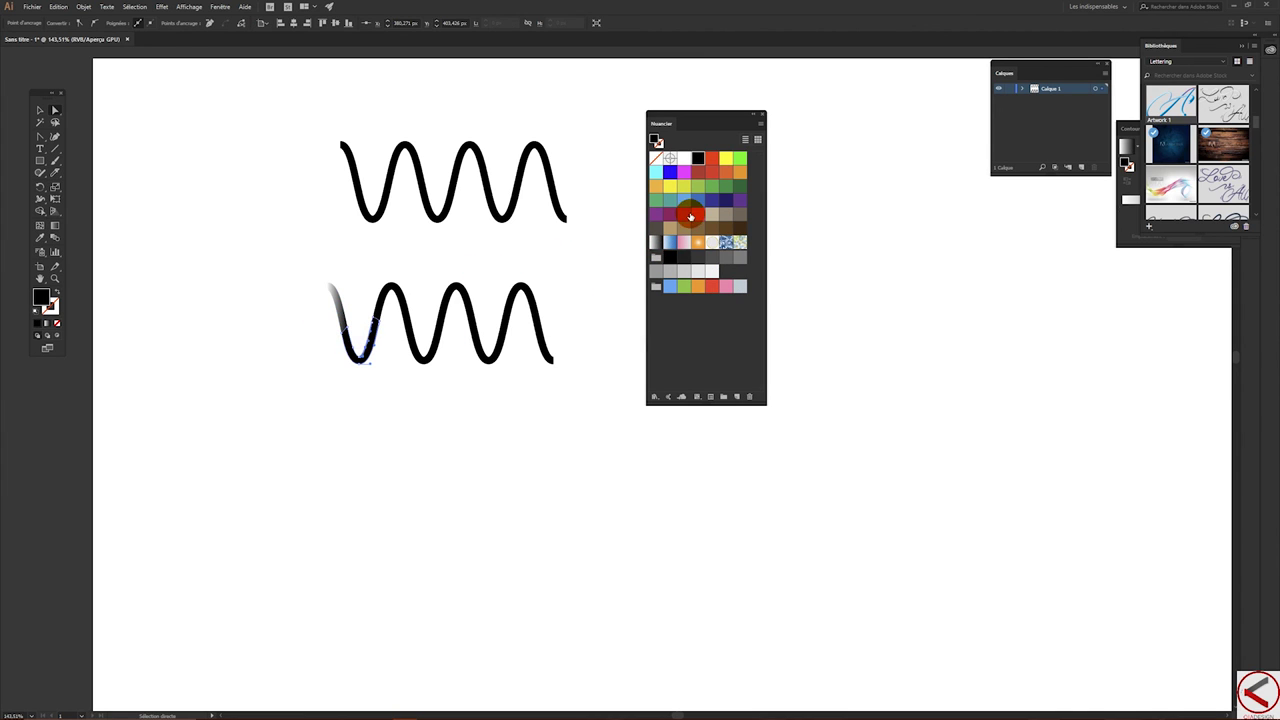
pyautogui.click(670, 242)
pyautogui.moveTo(374, 273); pyautogui.dragTo(428, 295)
pyautogui.click(703, 175)
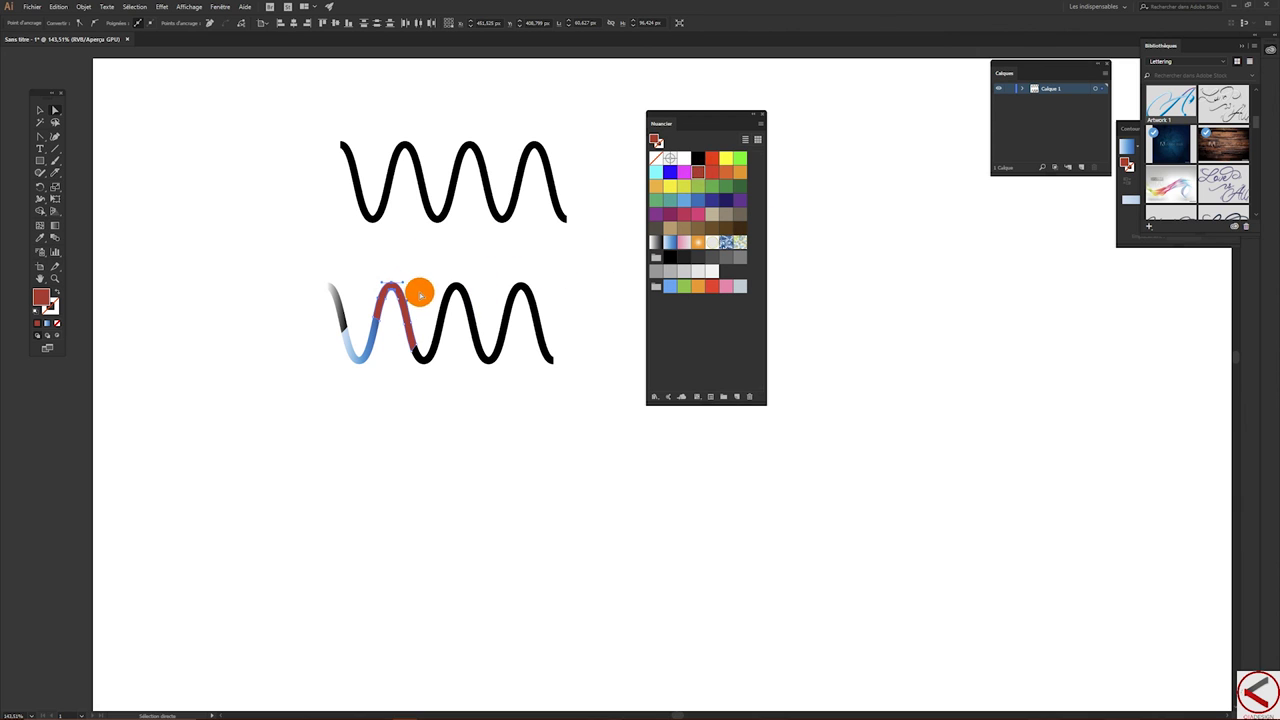
pyautogui.moveTo(414, 334); pyautogui.dragTo(452, 364)
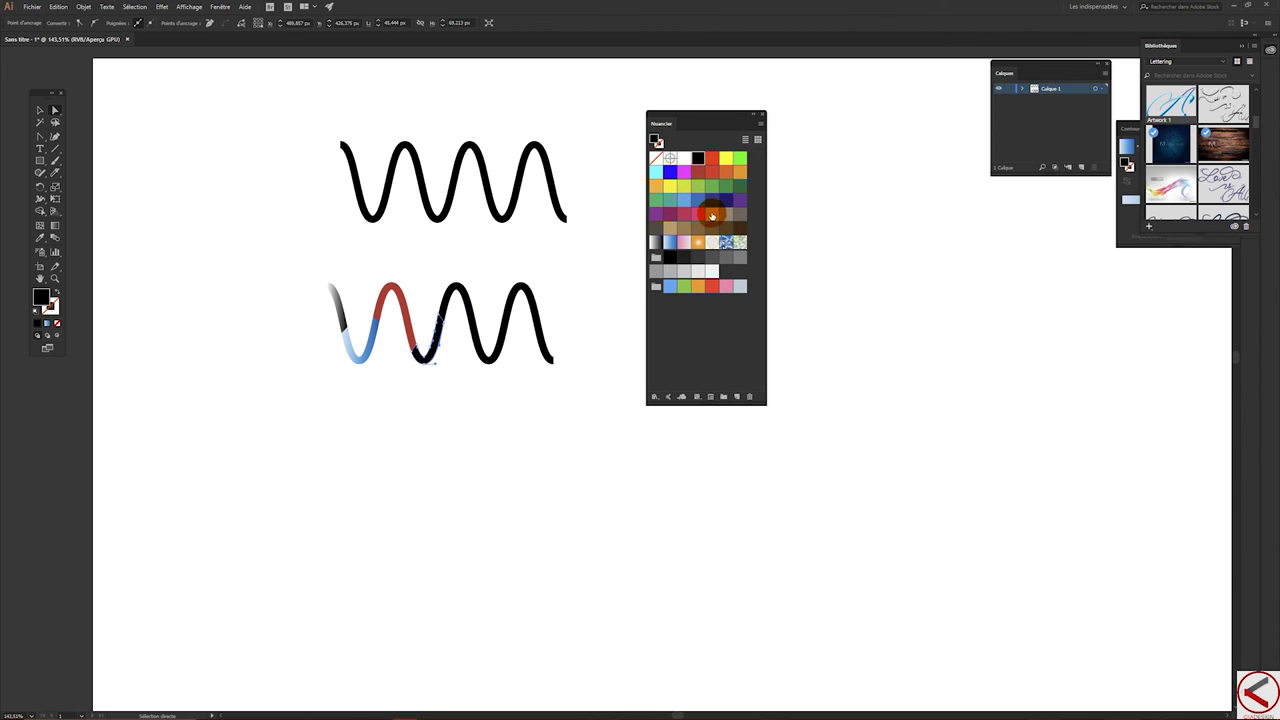
pyautogui.click(698, 214)
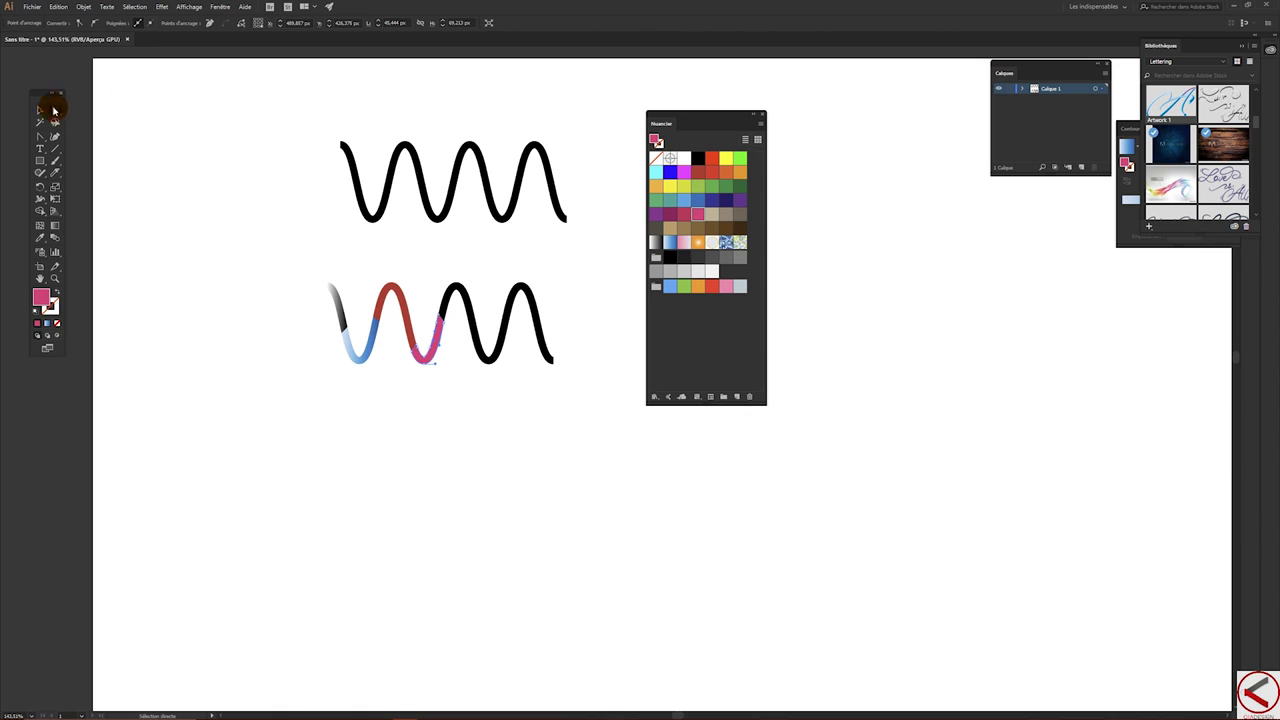
# - Select the entire lower wave, check its context menu, and drag on the canvas
pyautogui.click(40, 110)
pyautogui.moveTo(258, 266); pyautogui.dragTo(596, 427)
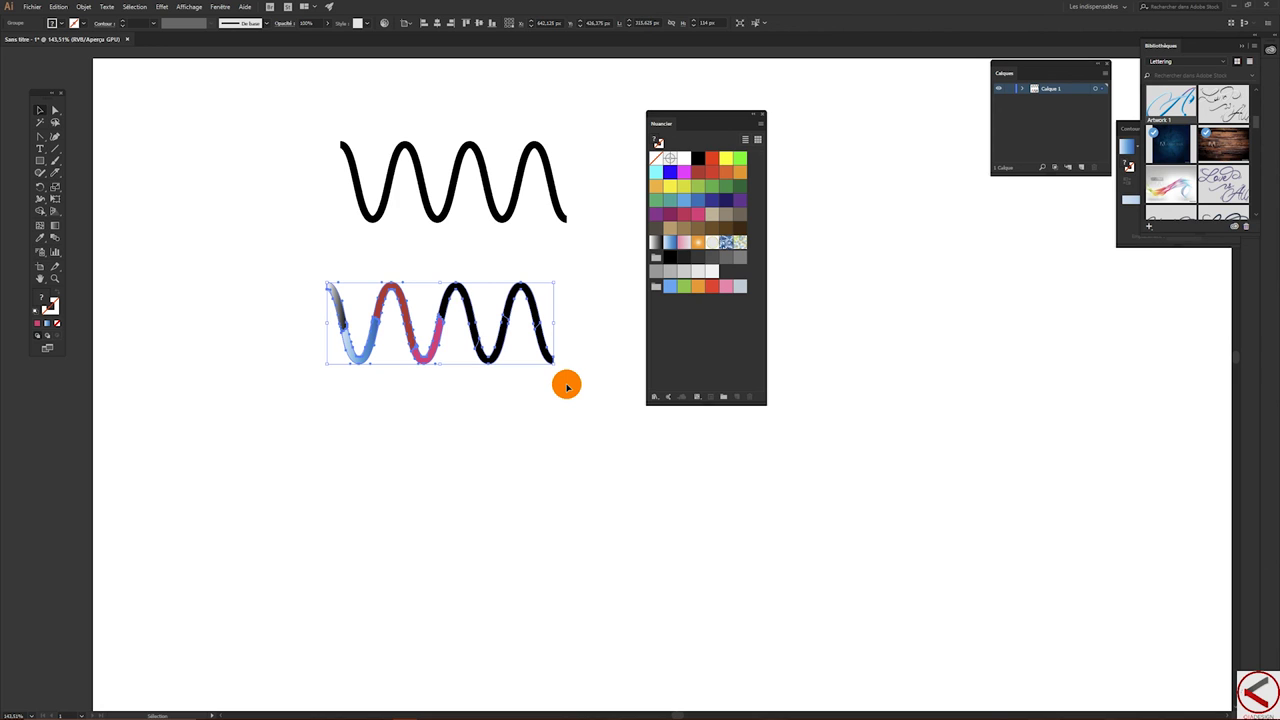
pyautogui.rightClick(116, 152)
pyautogui.click(410, 254)
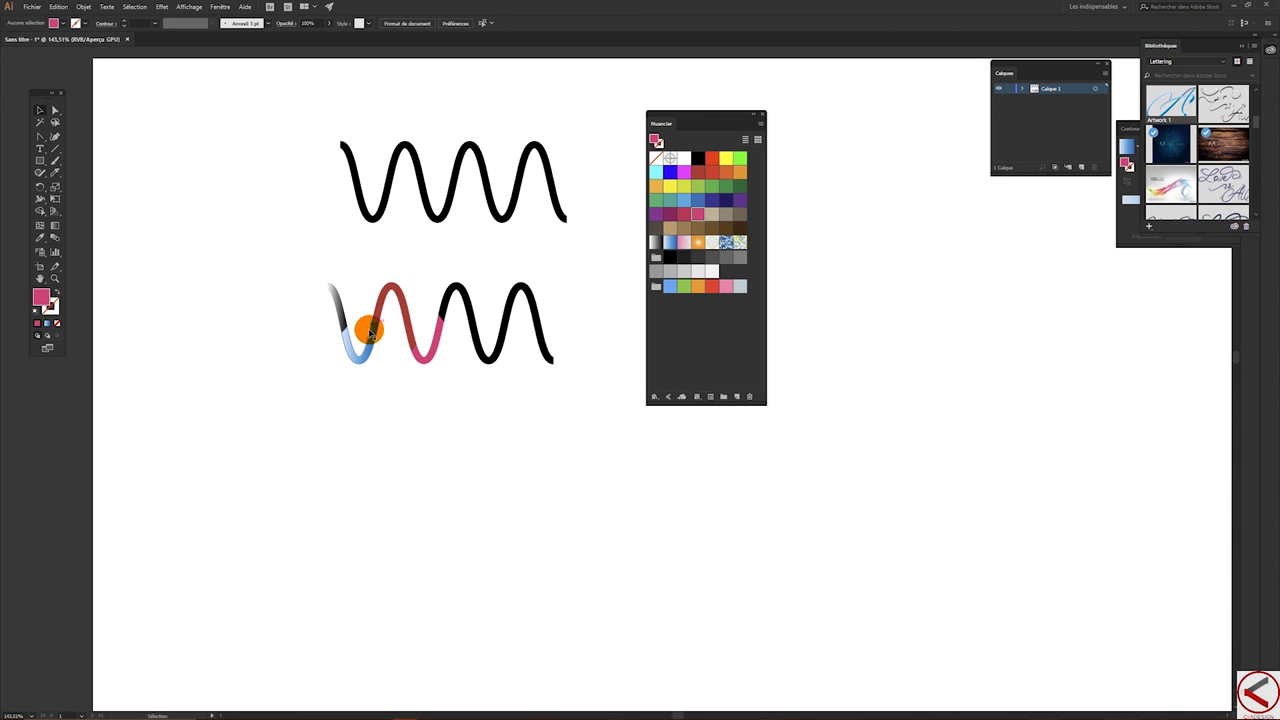
pyautogui.moveTo(385, 335)
pyautogui.mouseDown()
pyautogui.moveTo(423, 351)
pyautogui.moveTo(421, 363)
pyautogui.moveTo(434, 297)
pyautogui.moveTo(369, 352)
pyautogui.moveTo(351, 309)
pyautogui.moveTo(369, 274)
pyautogui.moveTo(424, 318)
pyautogui.moveTo(380, 300)
pyautogui.moveTo(371, 280)
pyautogui.moveTo(390, 290)
pyautogui.moveTo(354, 303)
pyautogui.moveTo(317, 343)
pyautogui.moveTo(208, 179)
pyautogui.mouseUp()
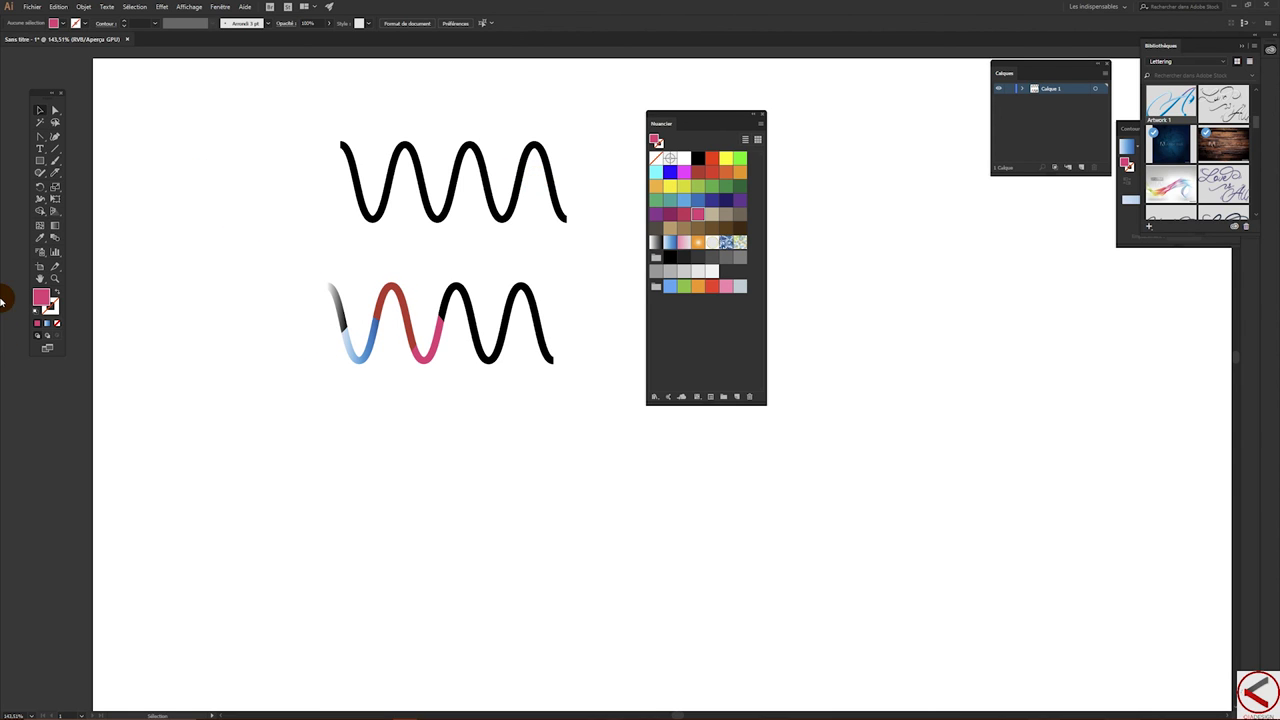
# - Pick the Type tool and move the Swatches panel to the right, clear of the waves
pyautogui.click(114, 123)
pyautogui.click(493, 313)
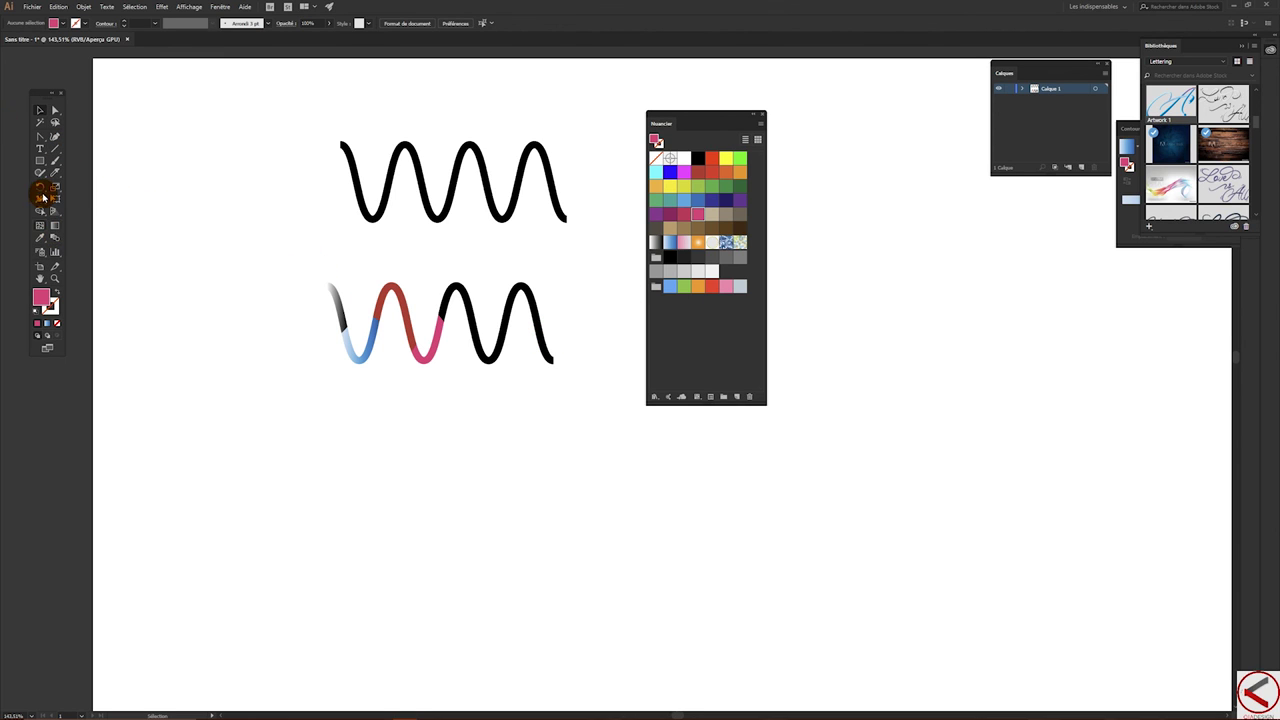
pyautogui.click(41, 150)
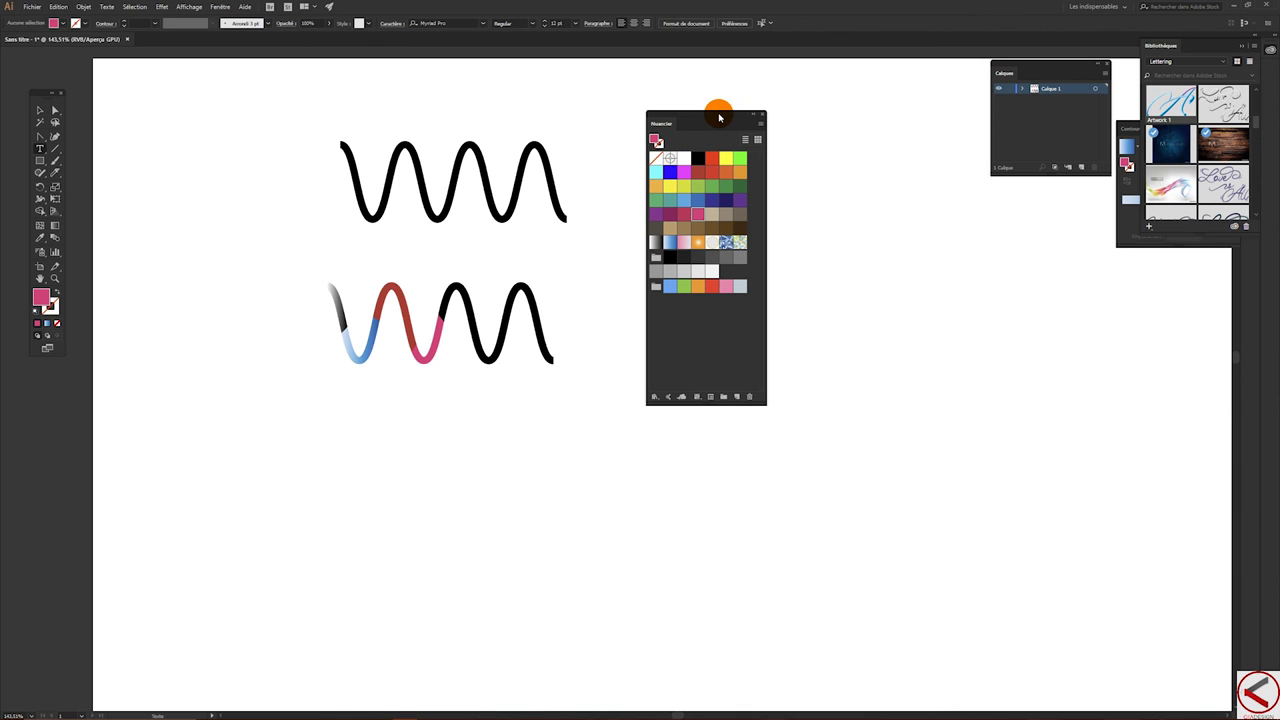
pyautogui.moveTo(720, 115); pyautogui.dragTo(1123, 267)
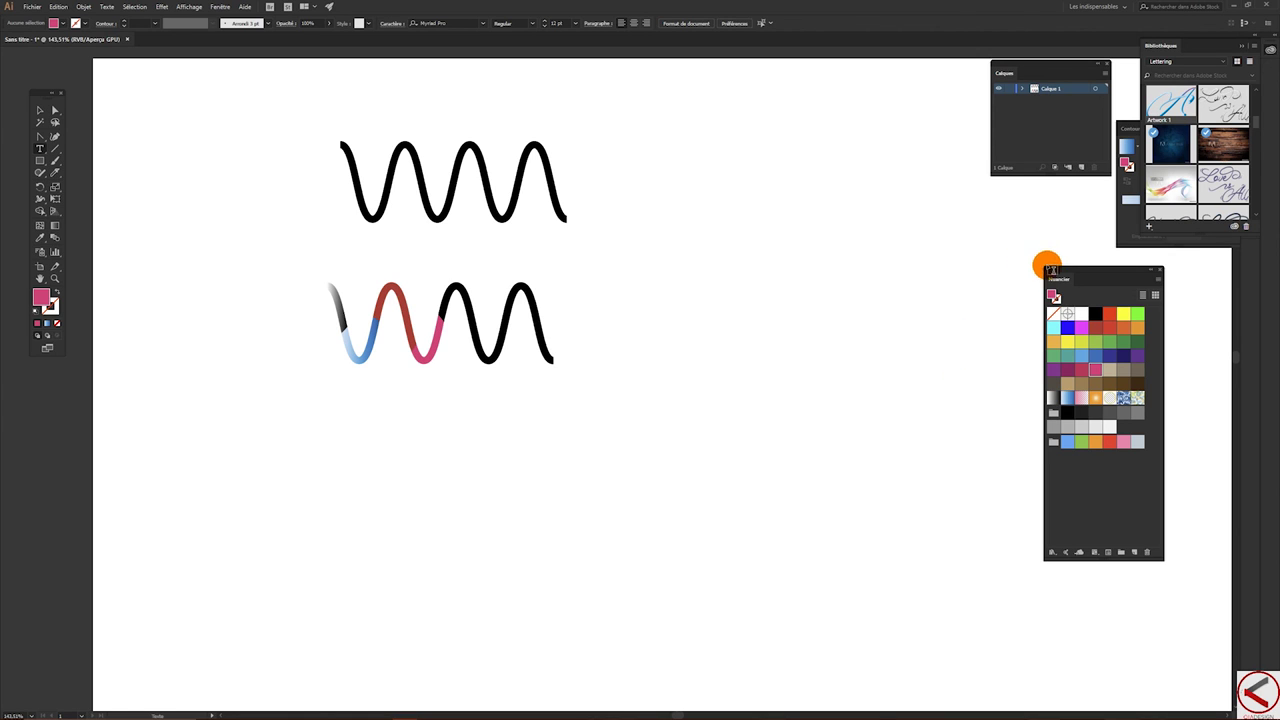
pyautogui.moveTo(1060, 271); pyautogui.dragTo(1035, 217)
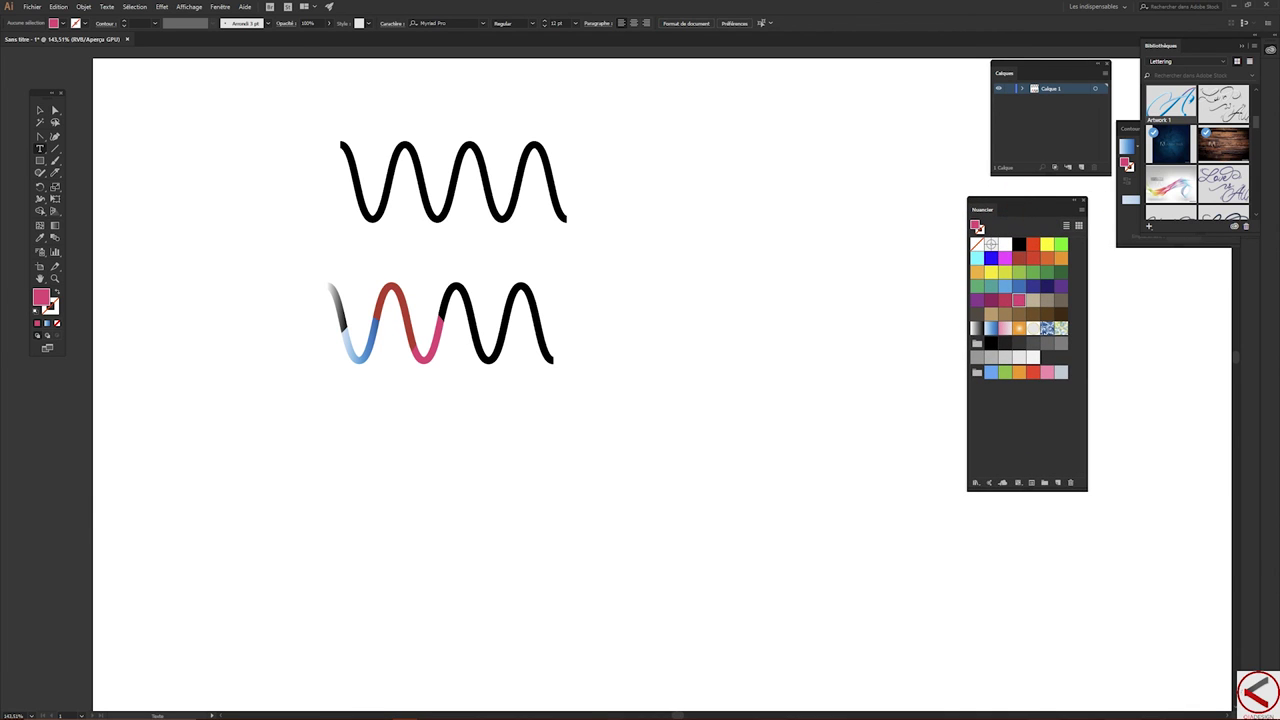